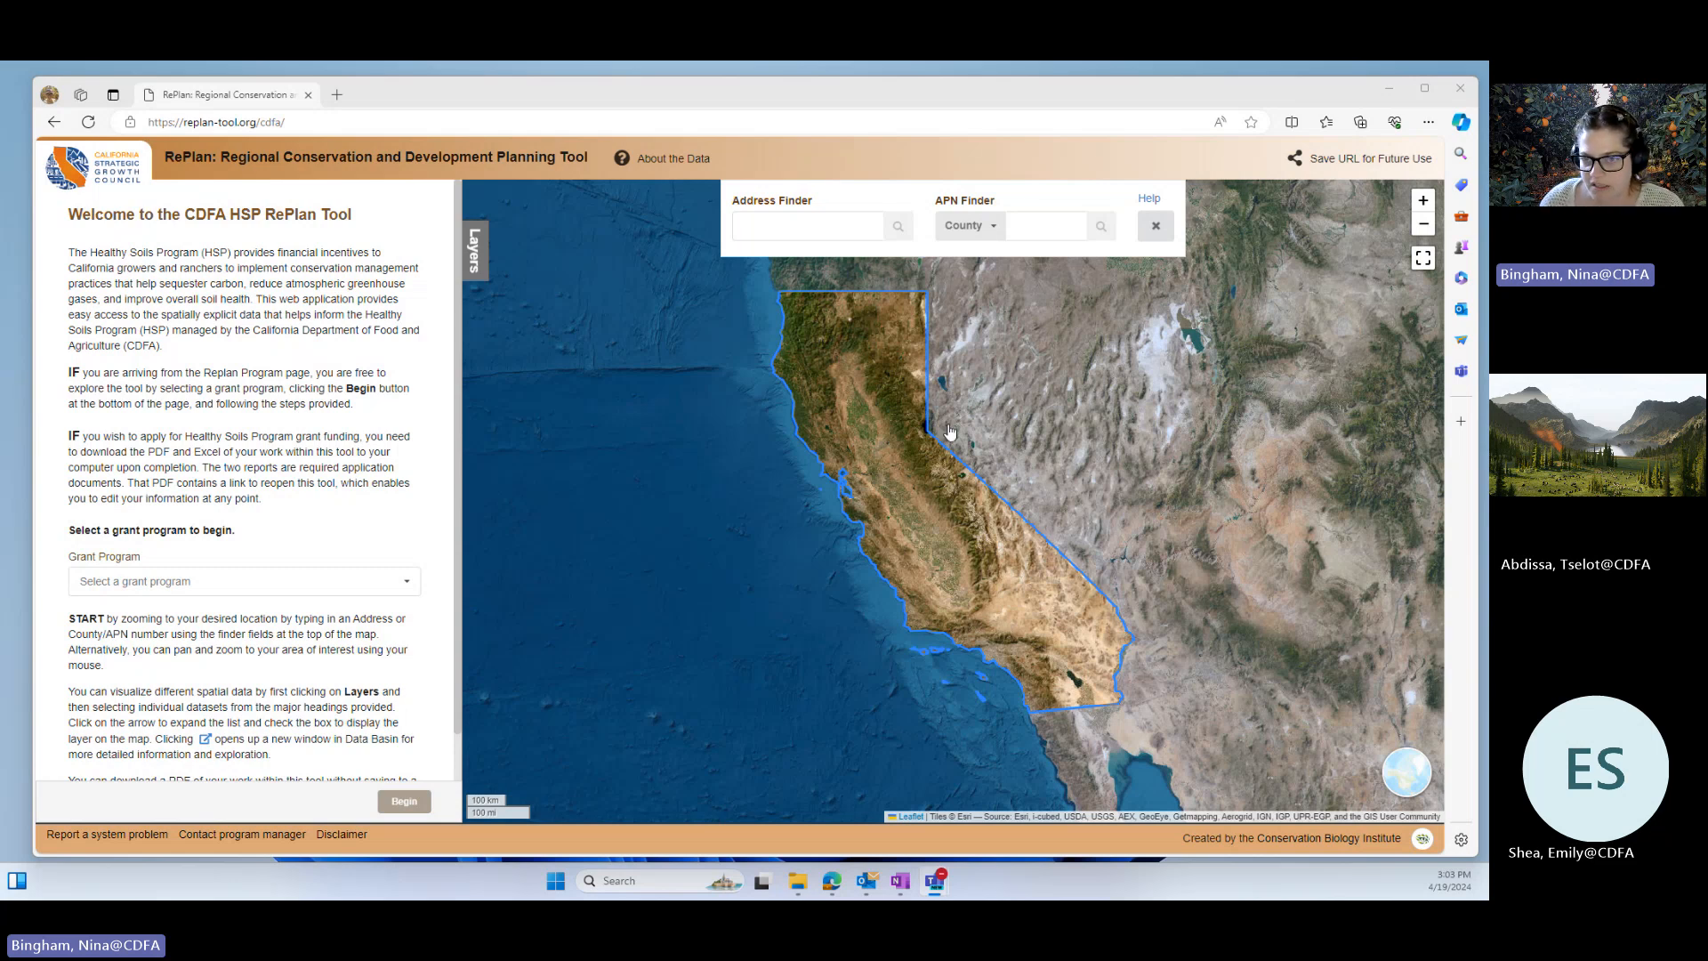
- Select Incentives Program as the grant program and begin the practice setup
left_click(403, 591)
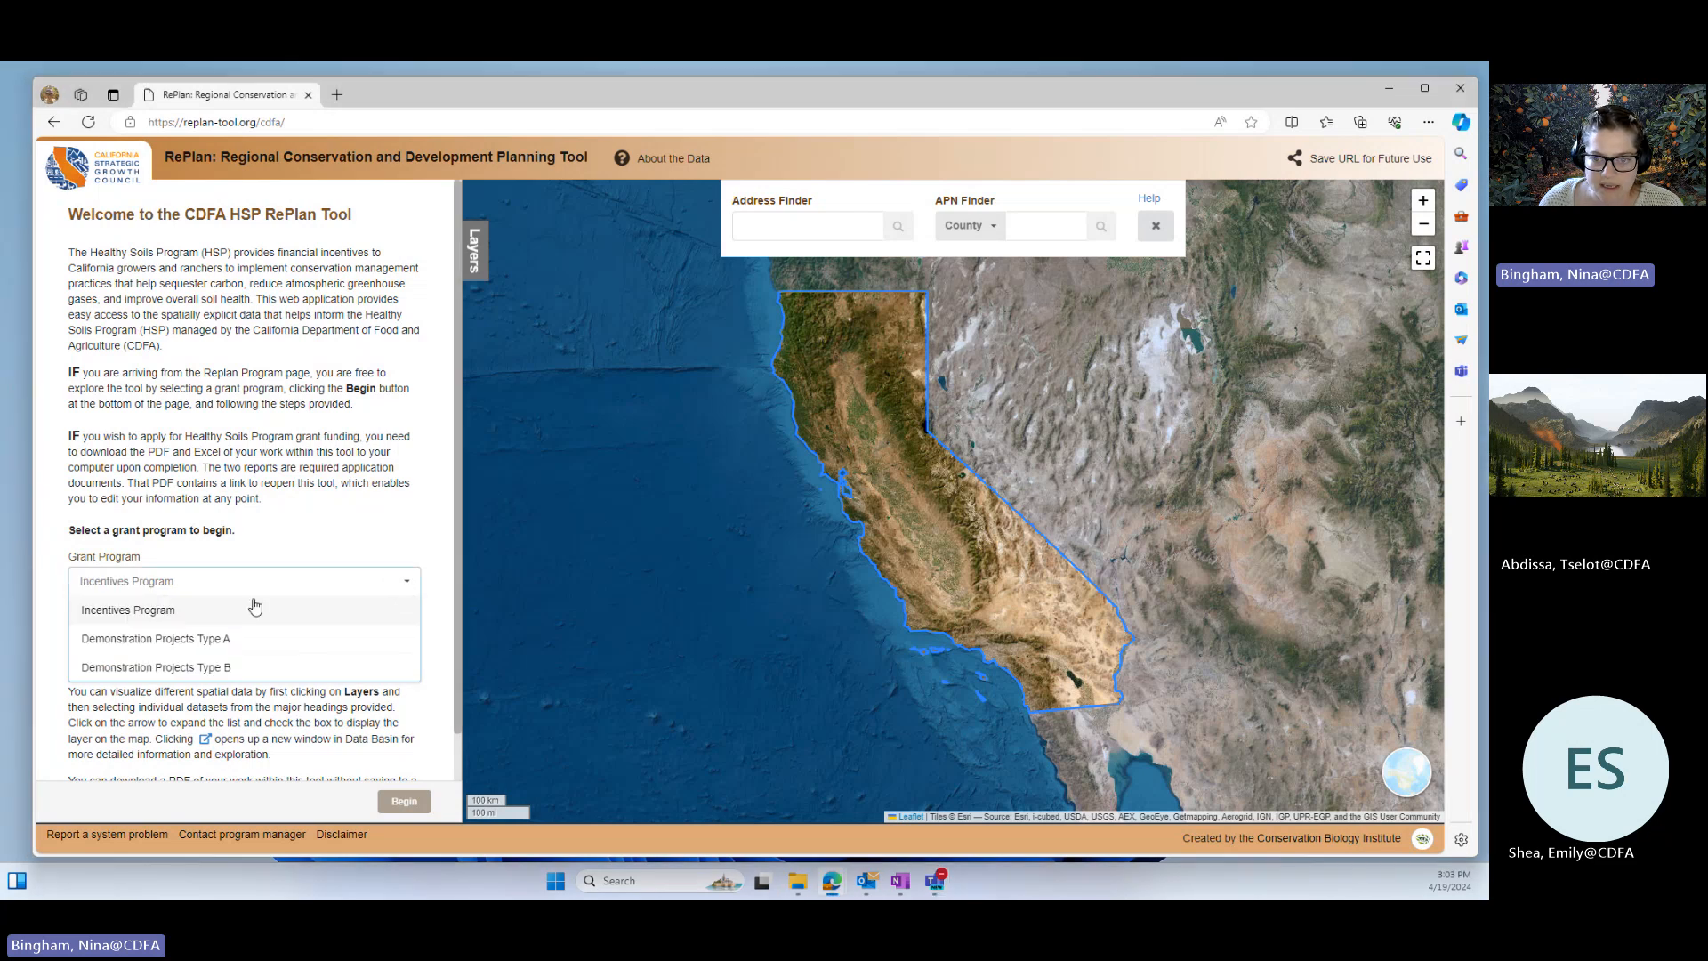
left_click(135, 612)
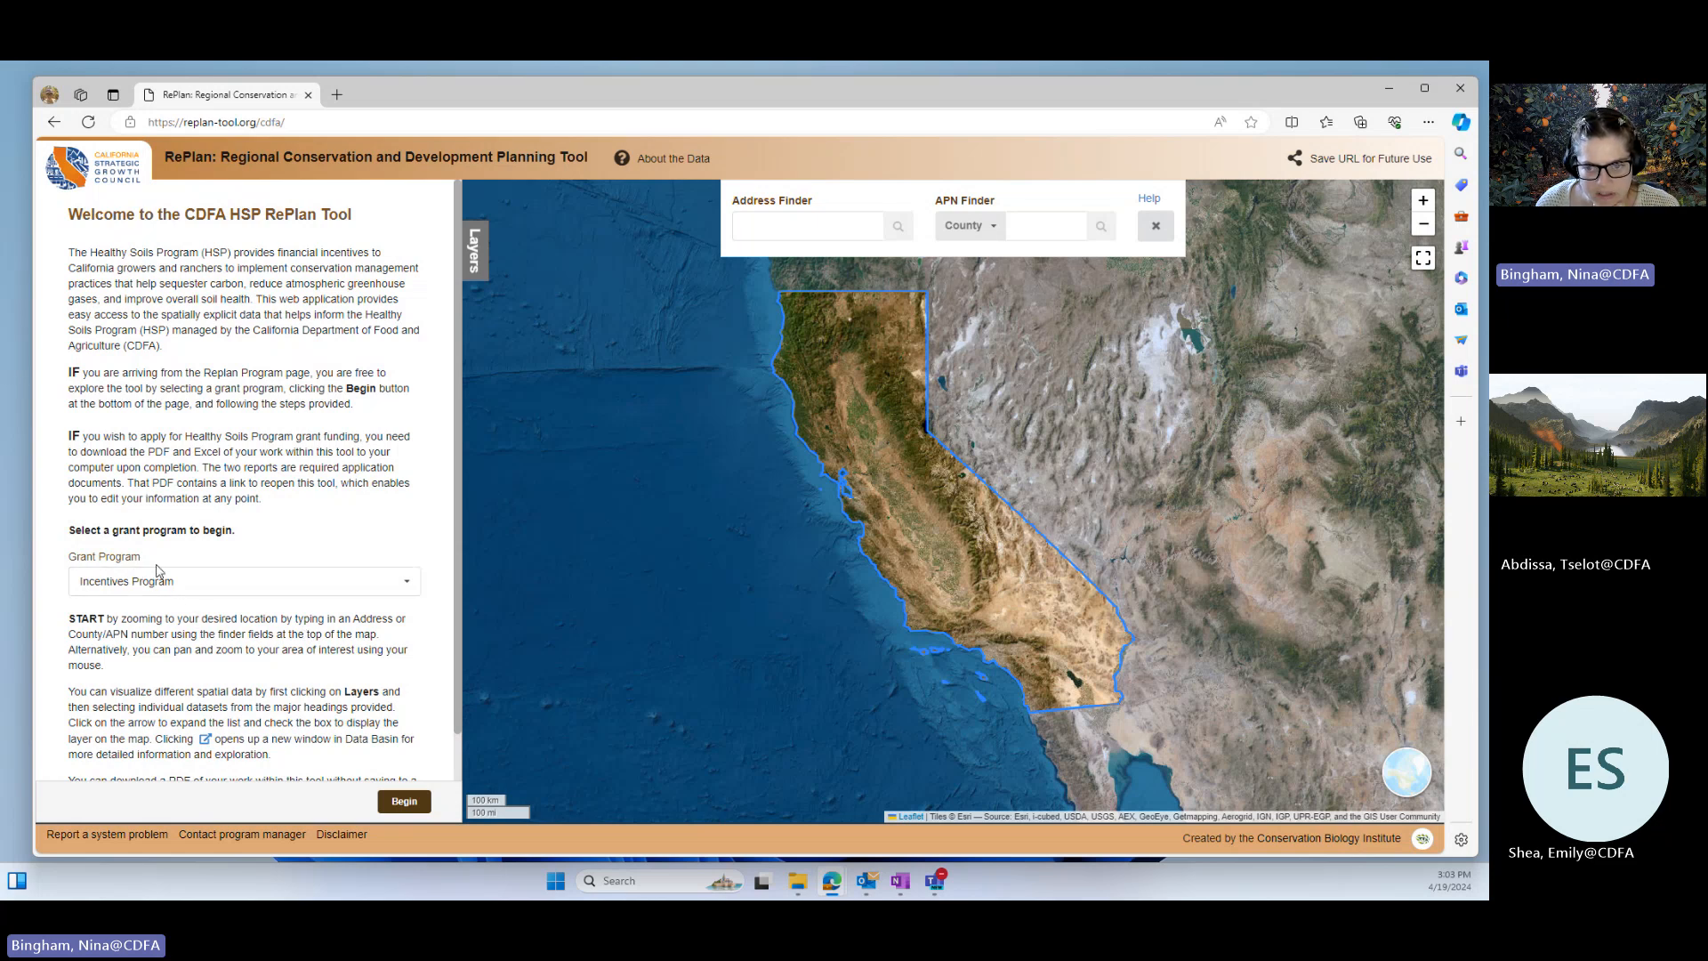
scroll(263, 711, "down", 1)
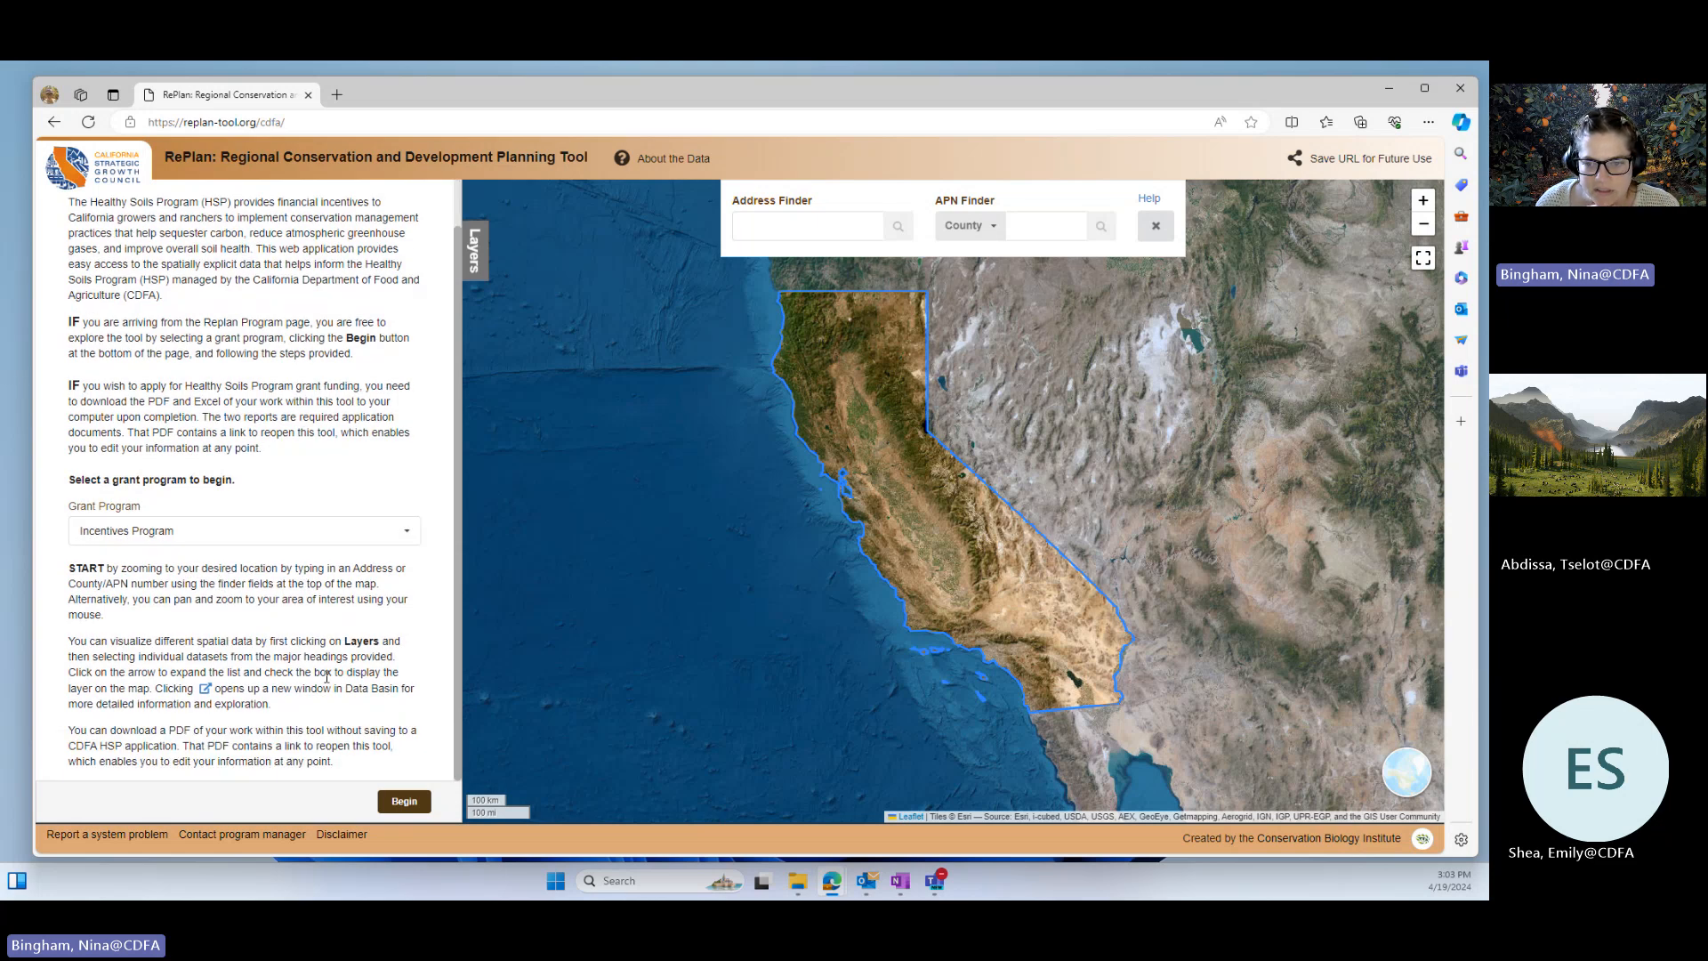
left_click(408, 803)
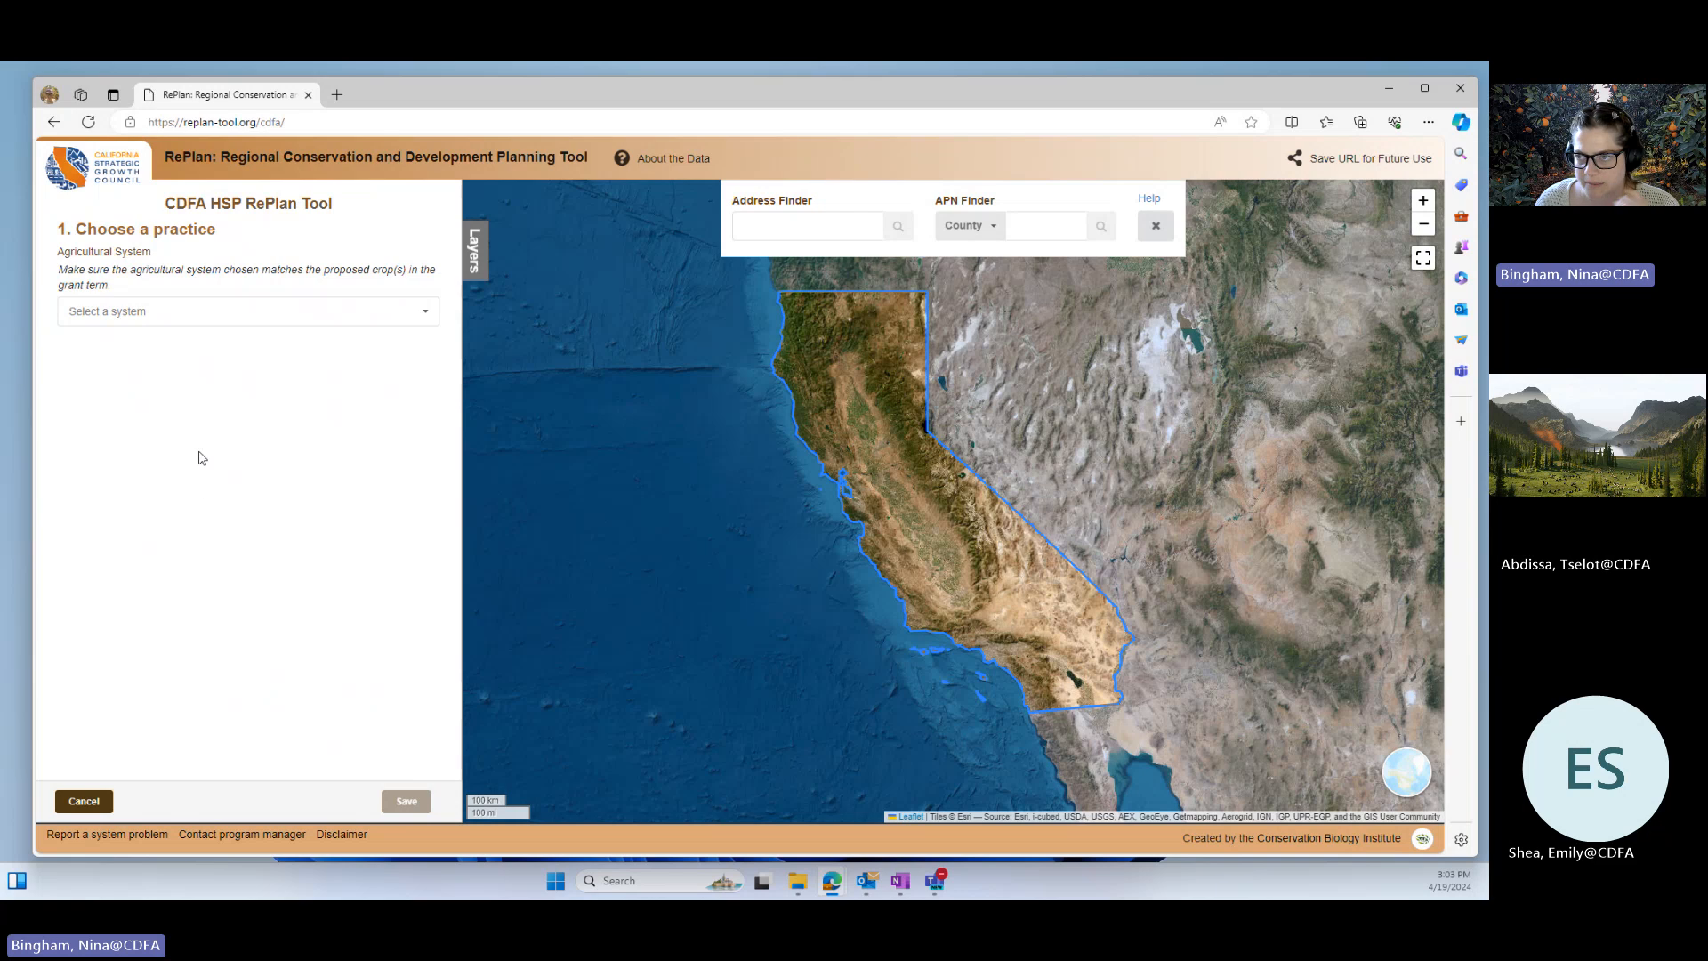
left_click(779, 226)
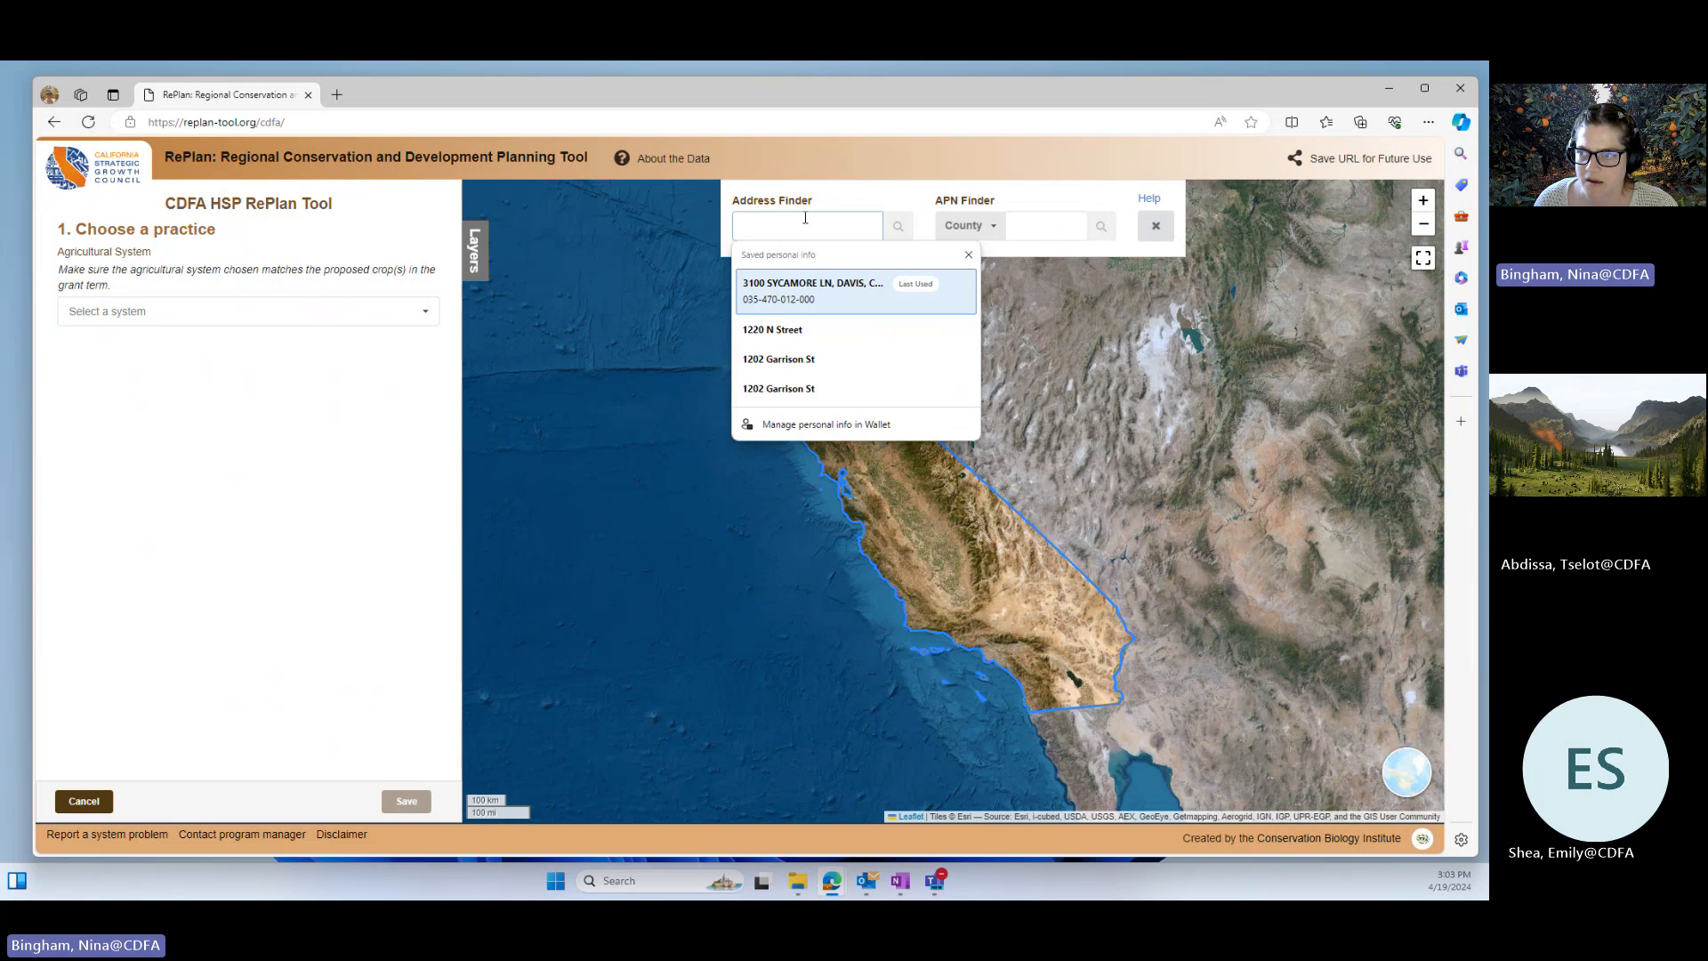
left_click(1038, 222)
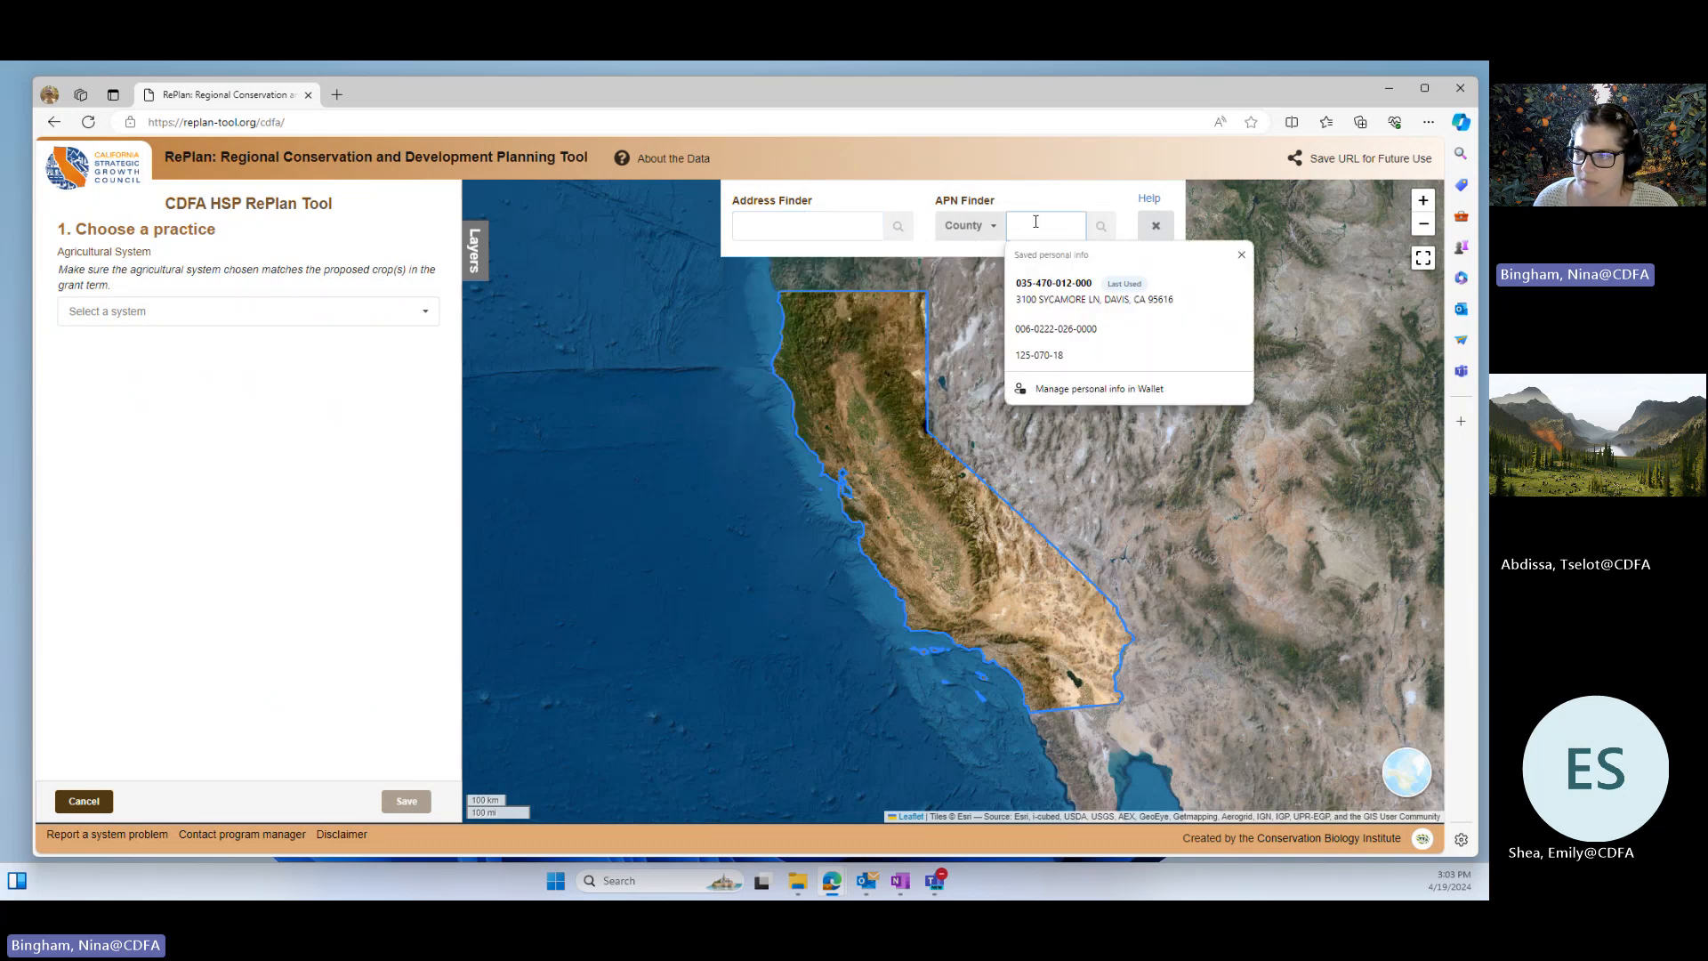
left_click(990, 228)
left_click(1055, 233)
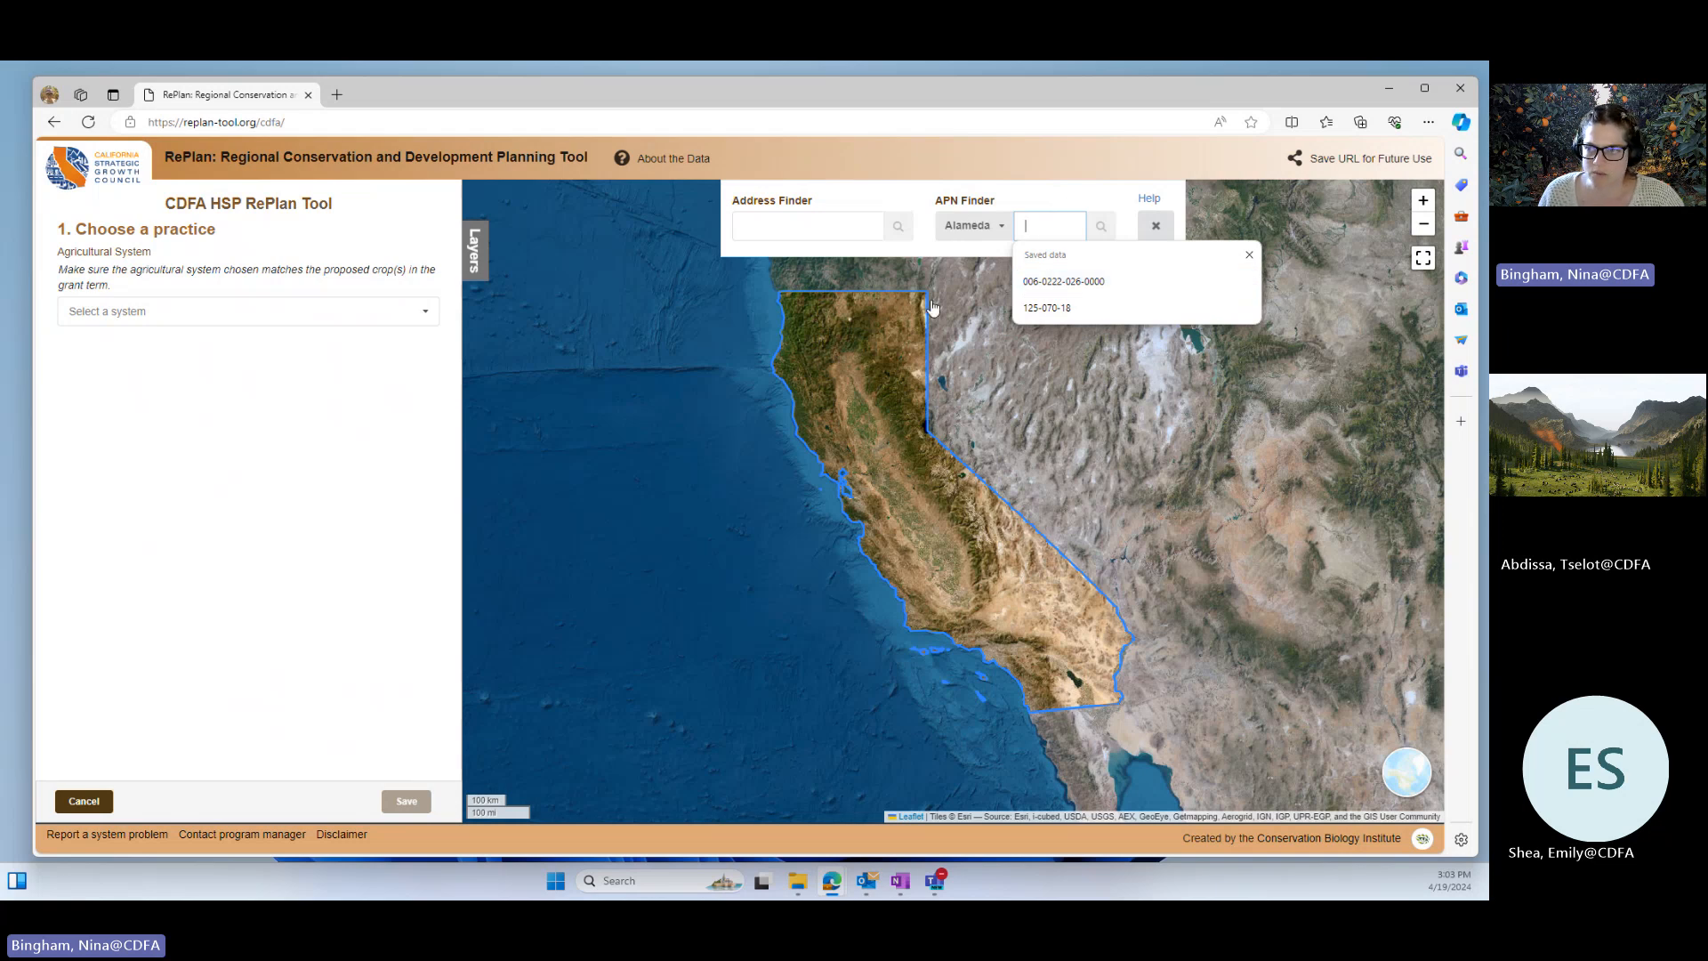
left_click(754, 217)
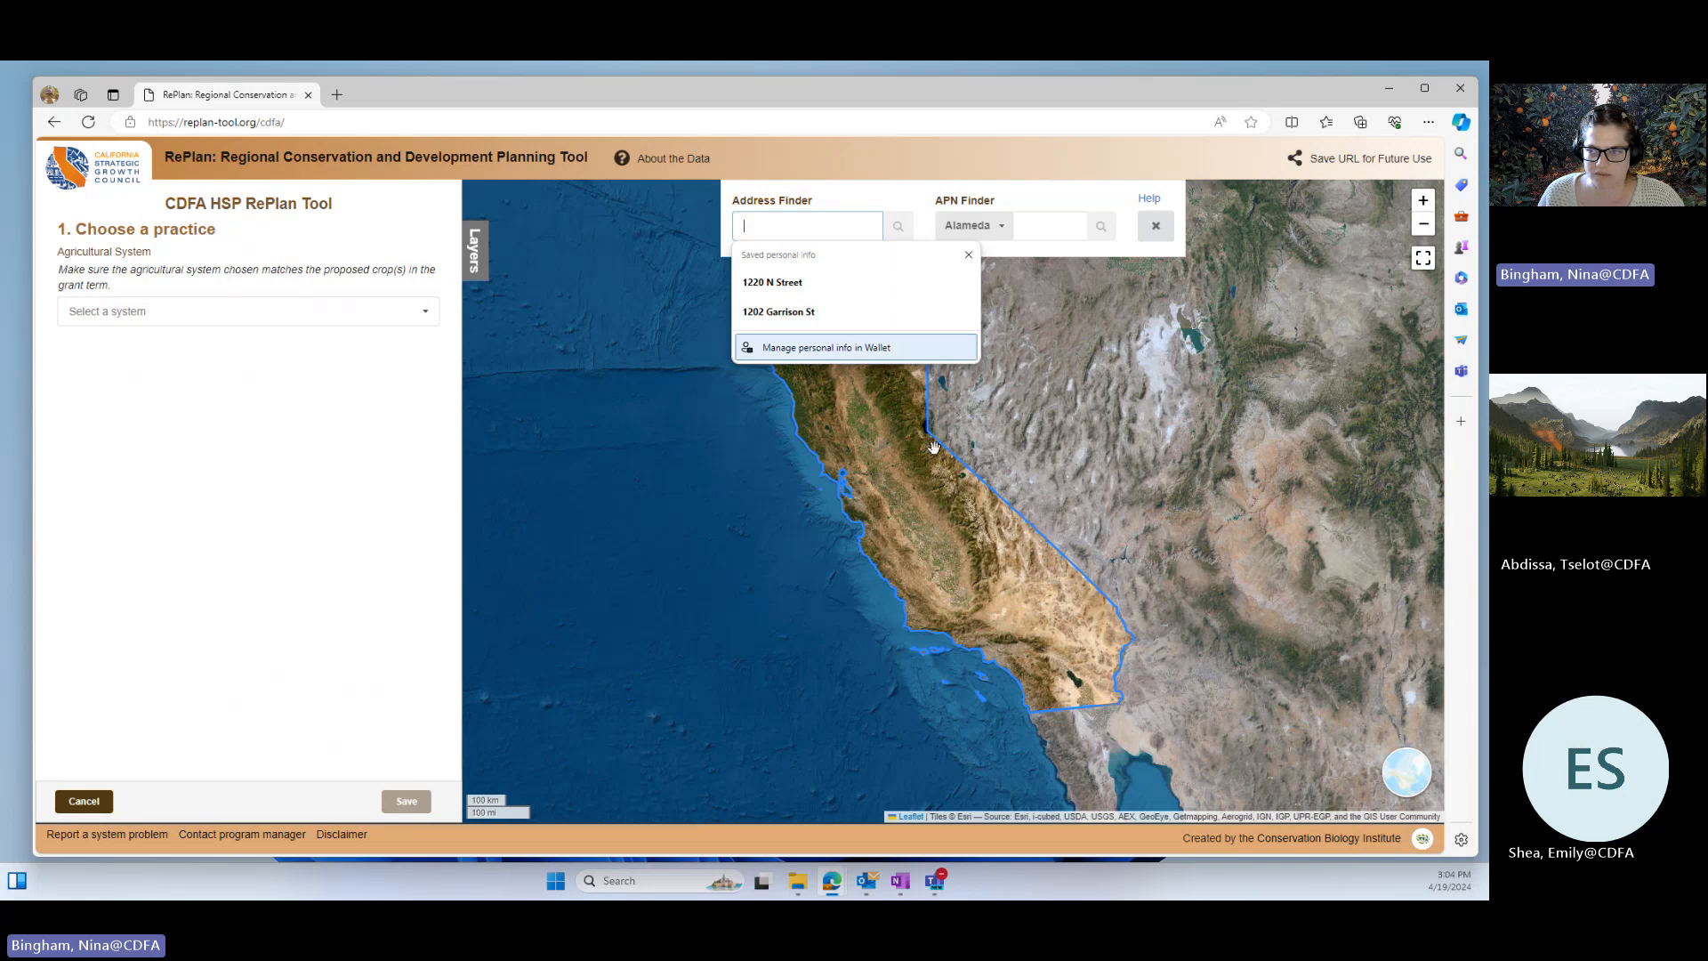
key("Down")
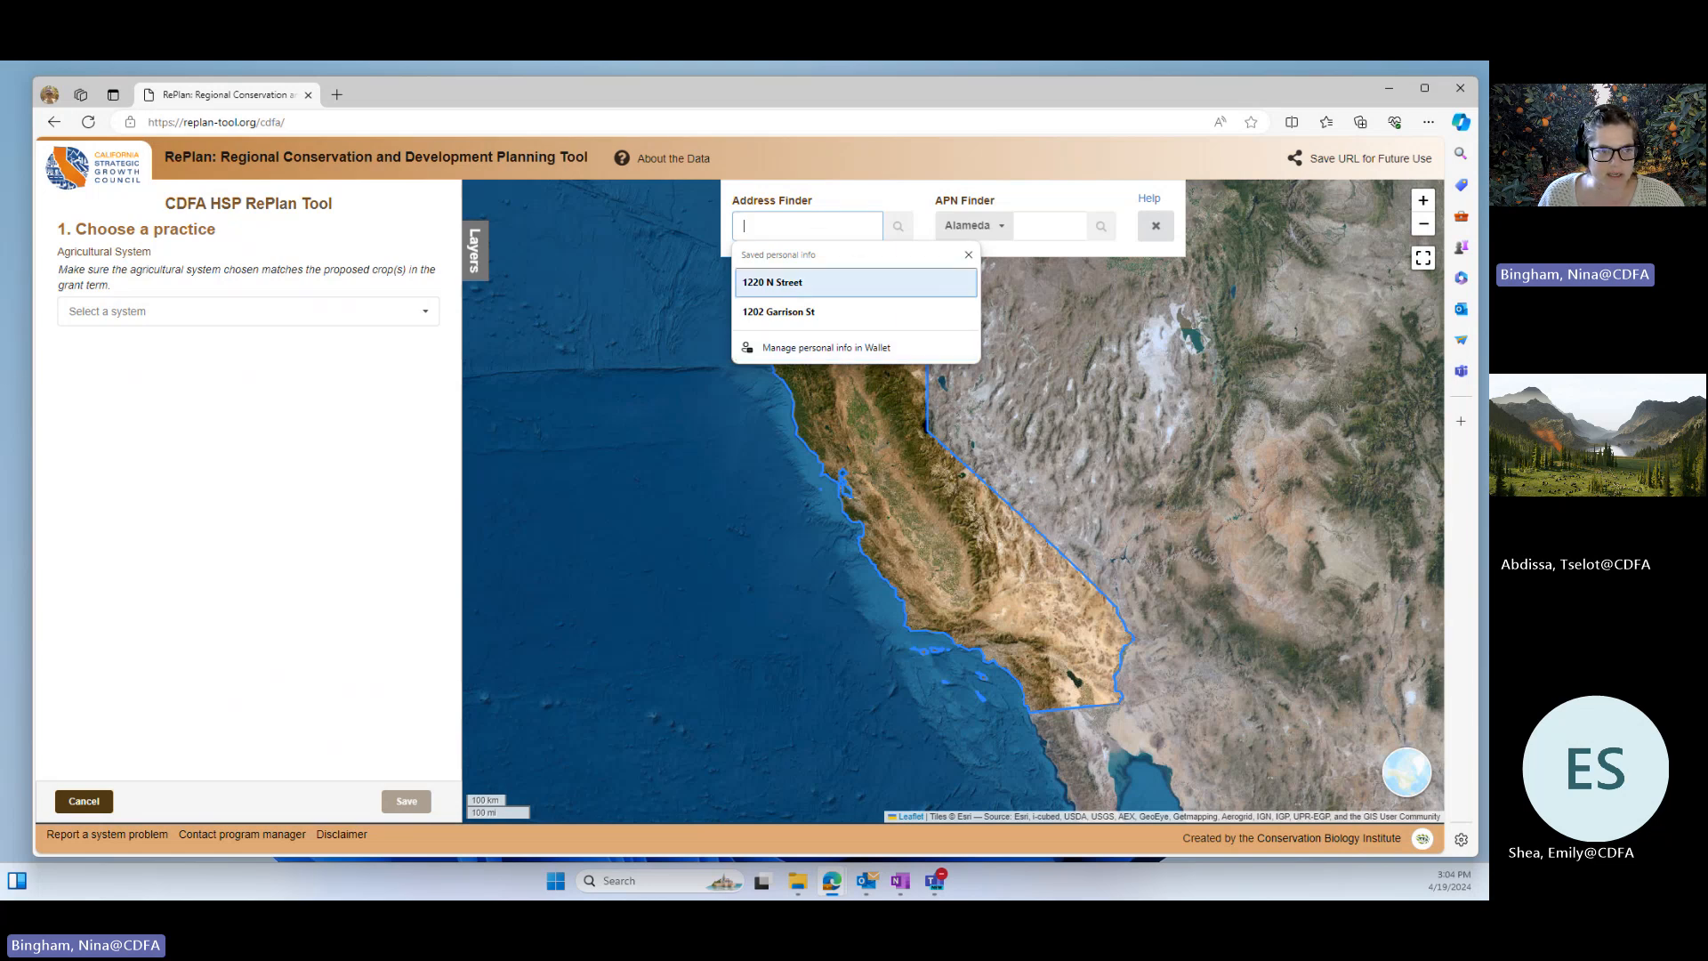
- Paste the property's street address into the Address Finder and locate it on the map
key("alt+Tab")
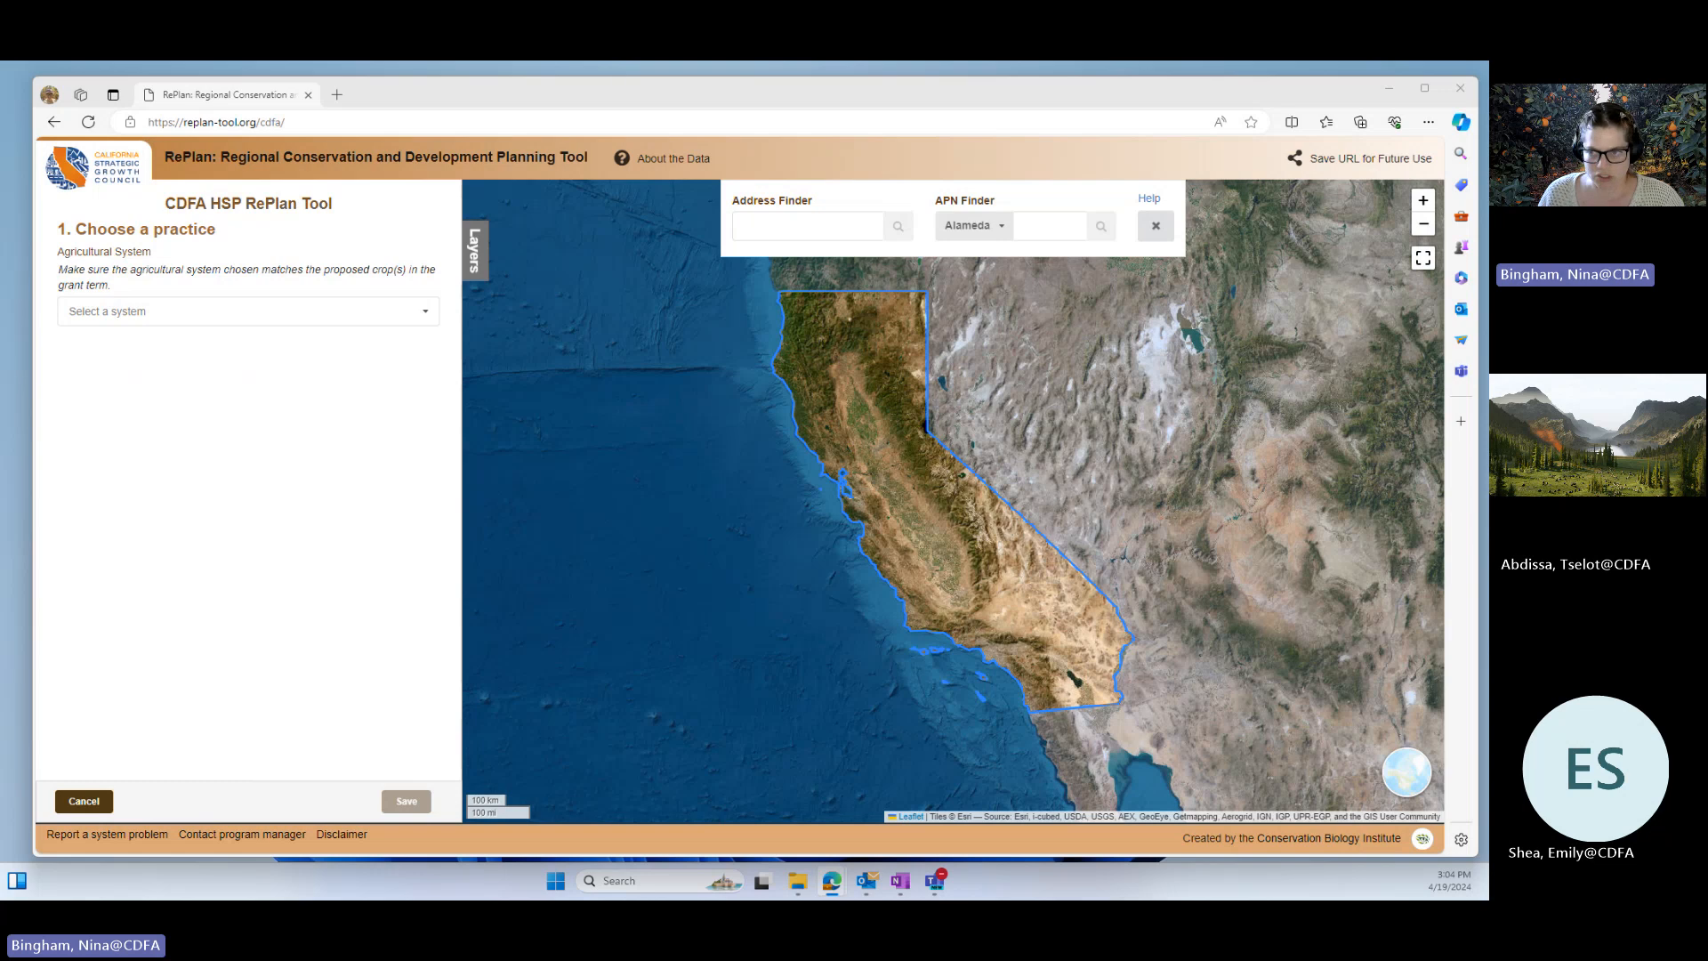
left_click(776, 226)
key("ctrl+v")
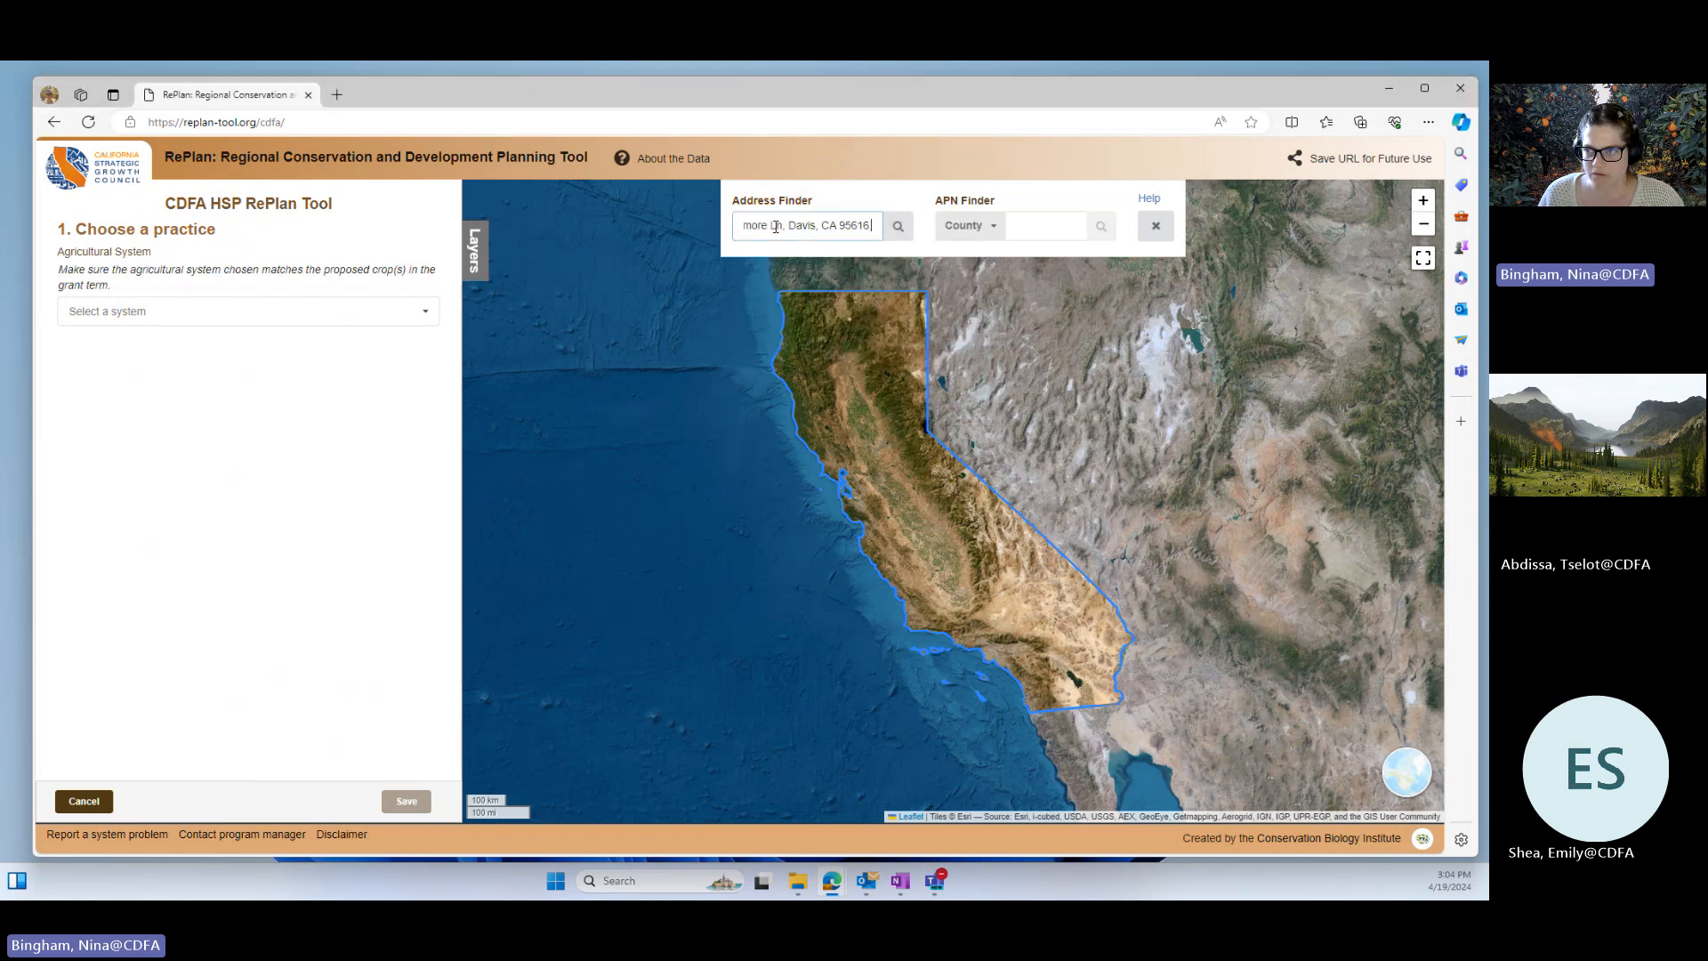
left_click(897, 225)
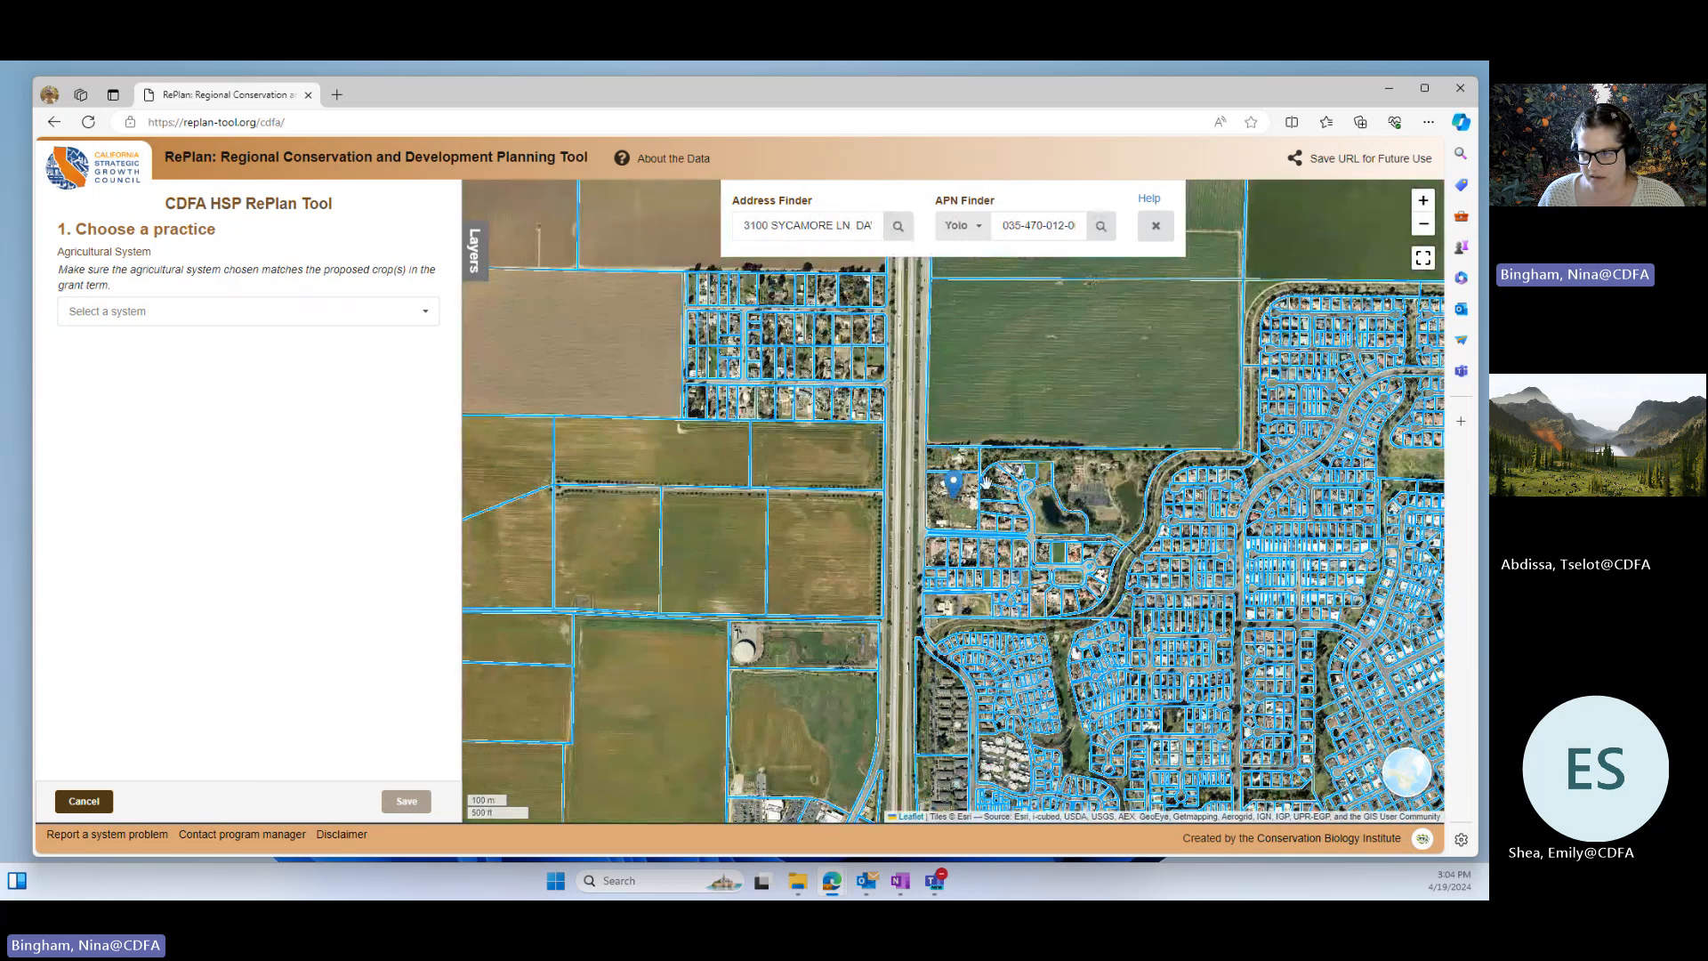
- Examine the large crop field north of the address marker, its parcel boundaries, and the parcel number in the APN Finder
left_click_drag(984, 483, 897, 598)
scroll(898, 609, "up", 2)
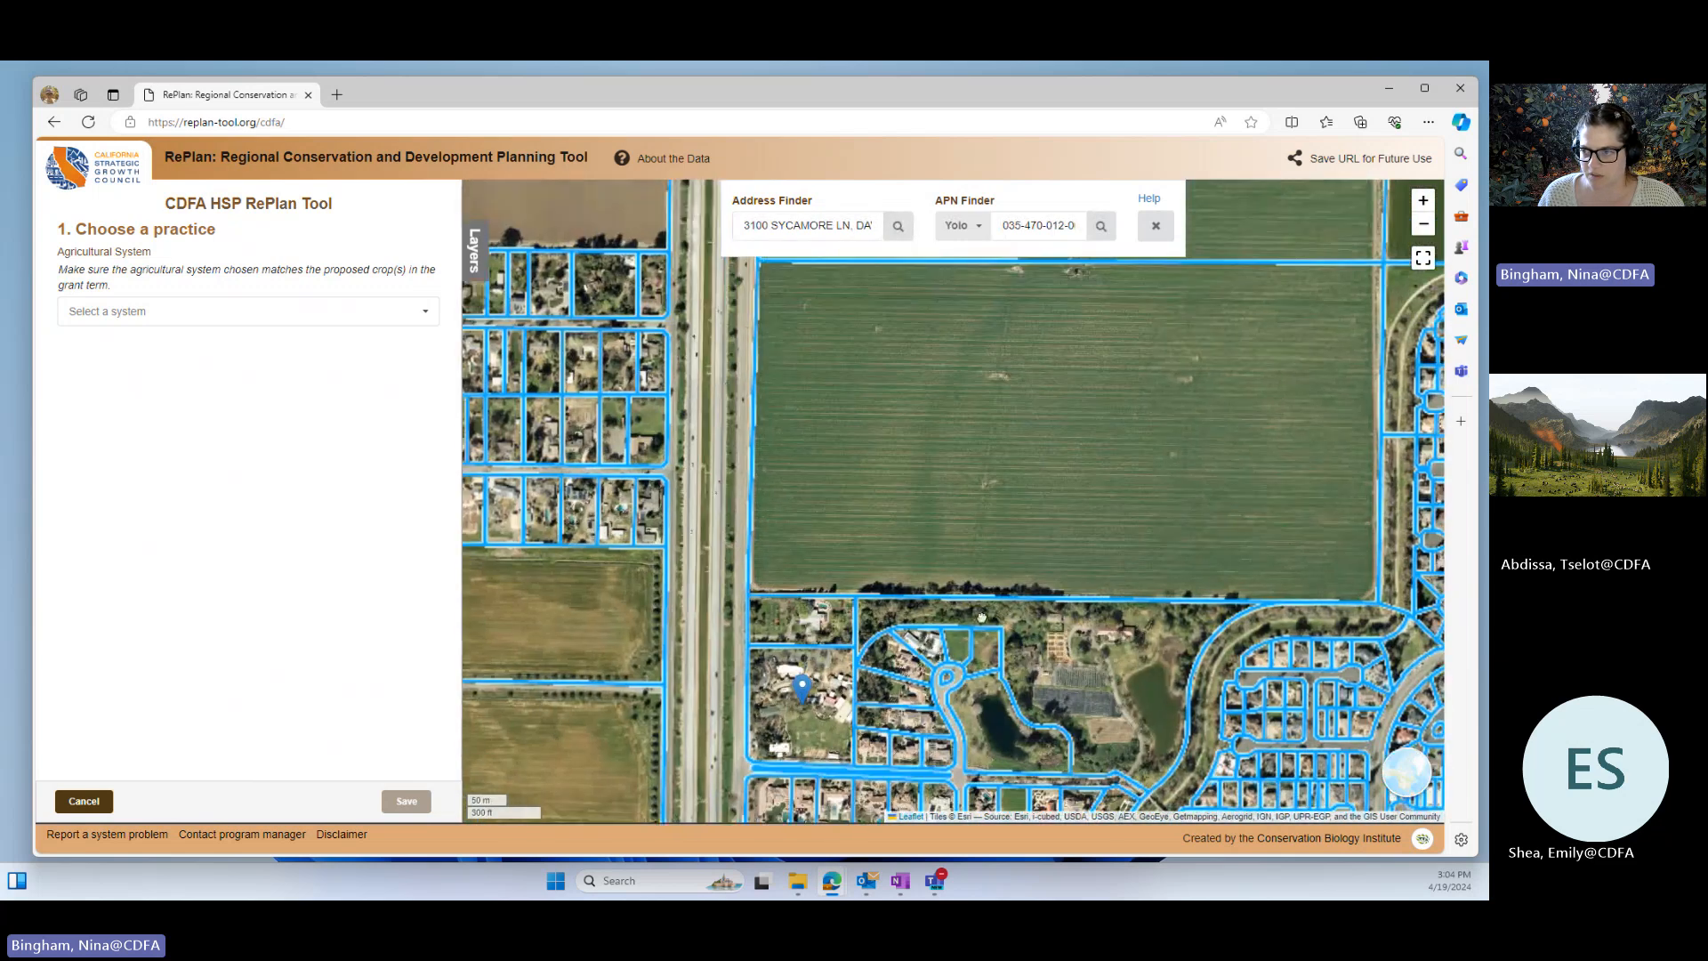
left_click_drag(909, 711, 909, 692)
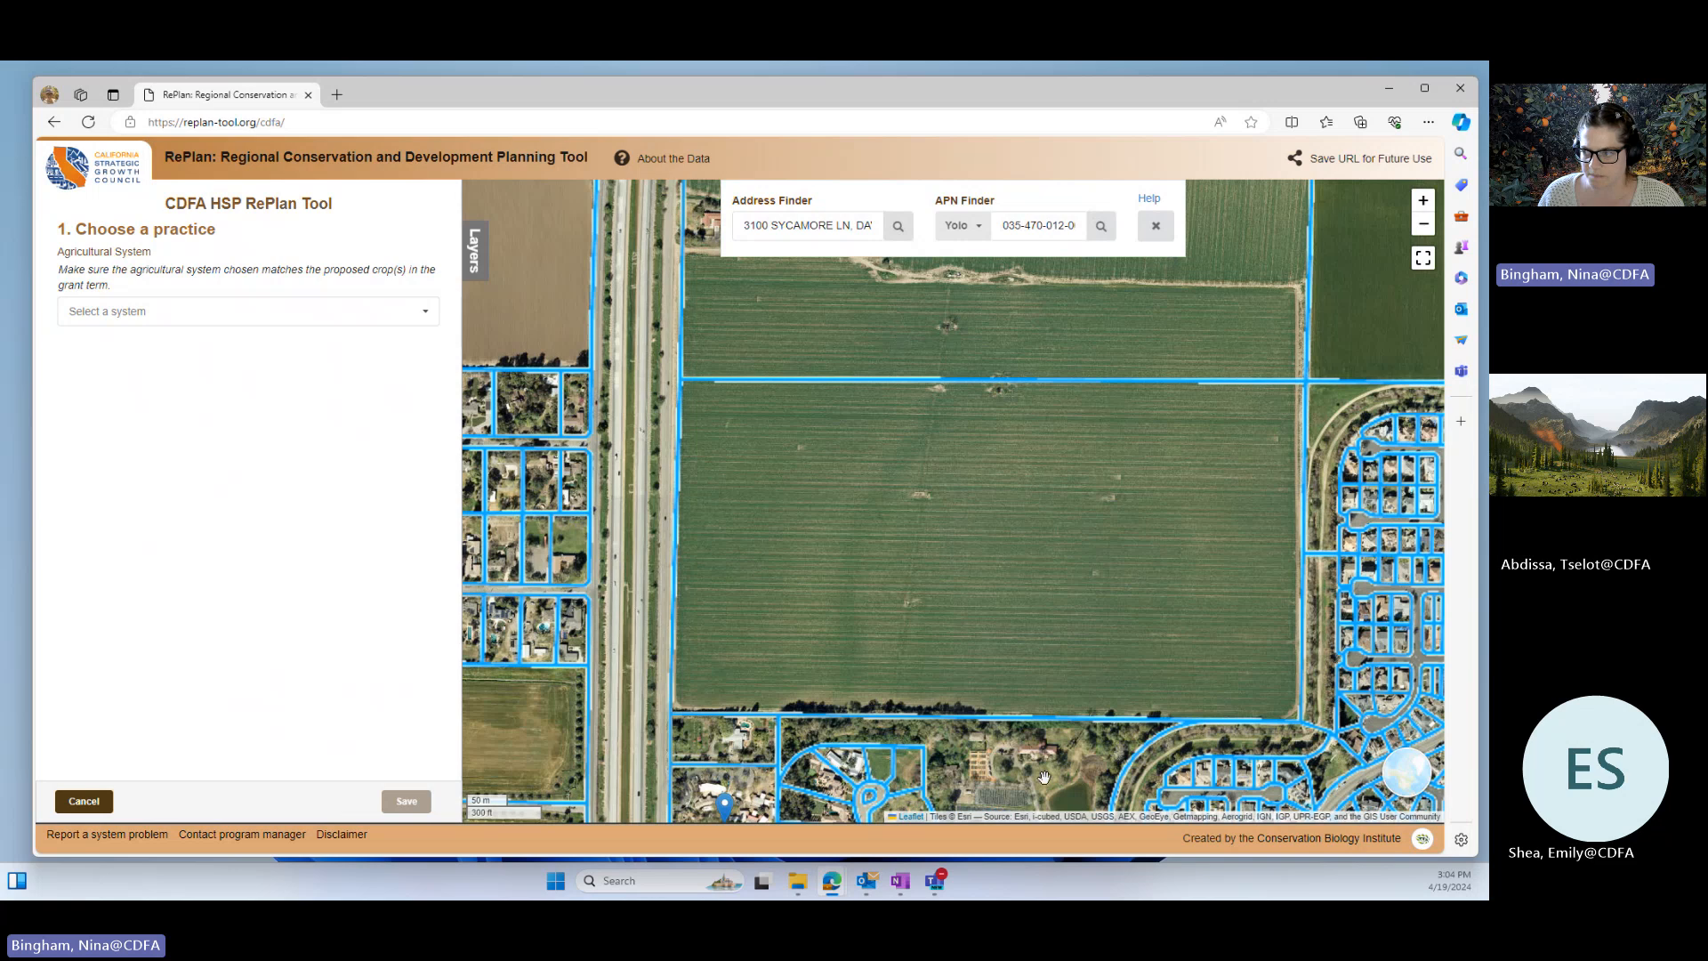
scroll(894, 573, "up", 3)
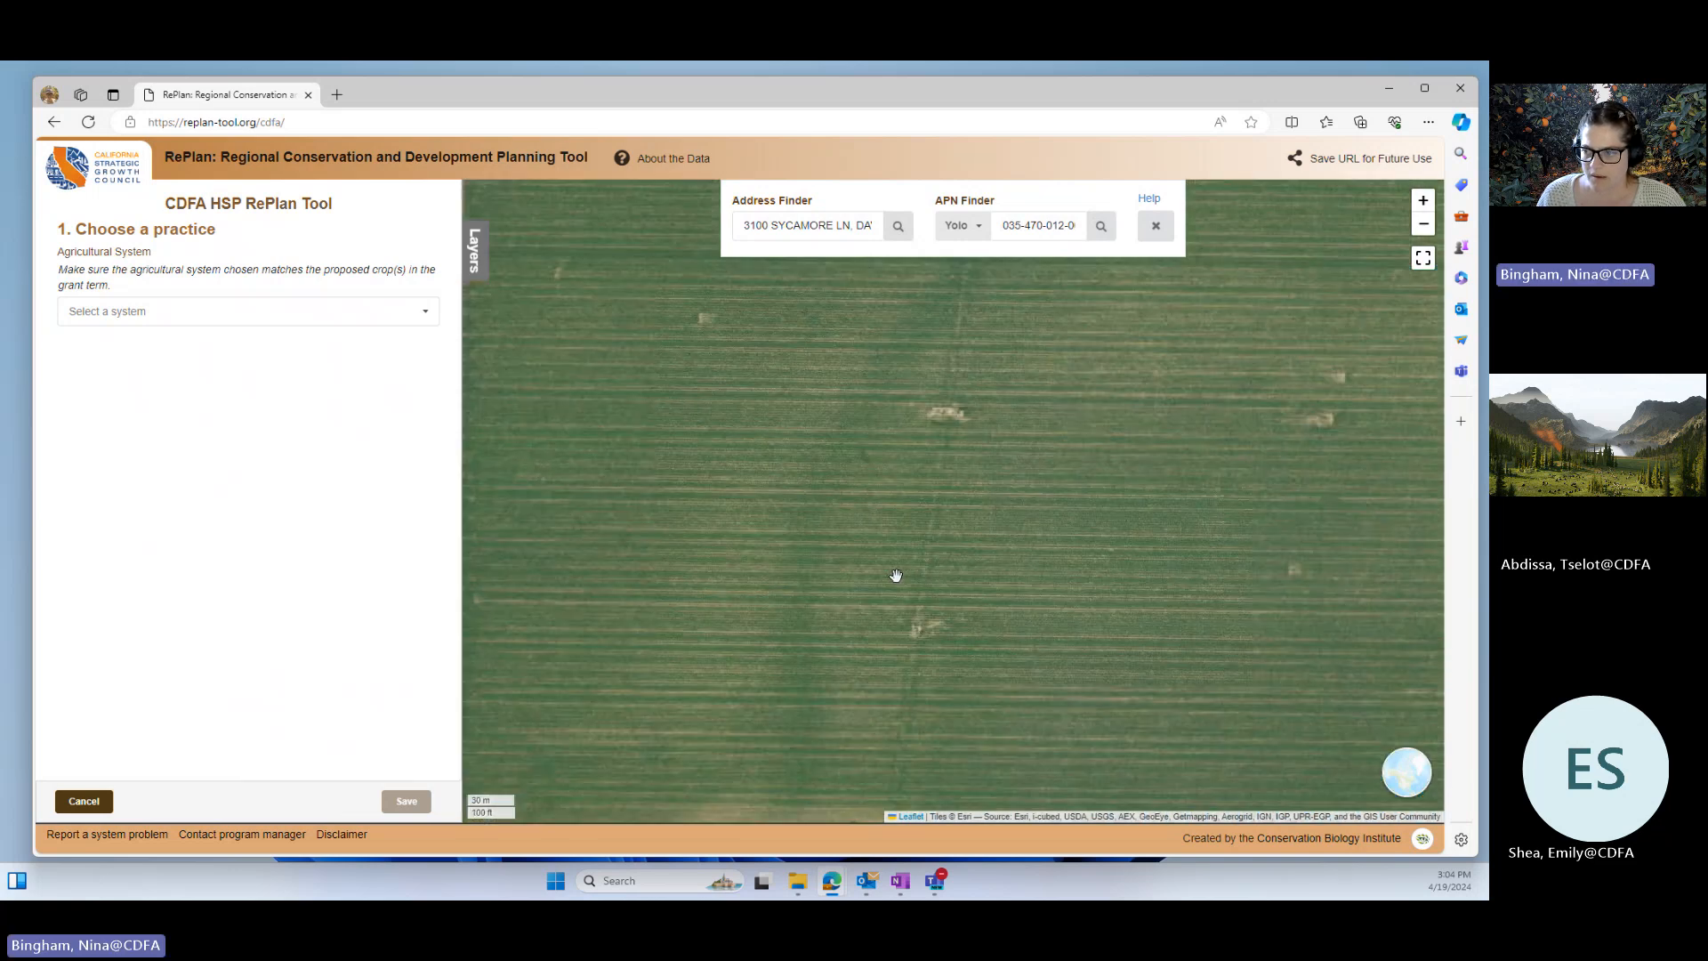
scroll(865, 545, "down", 3)
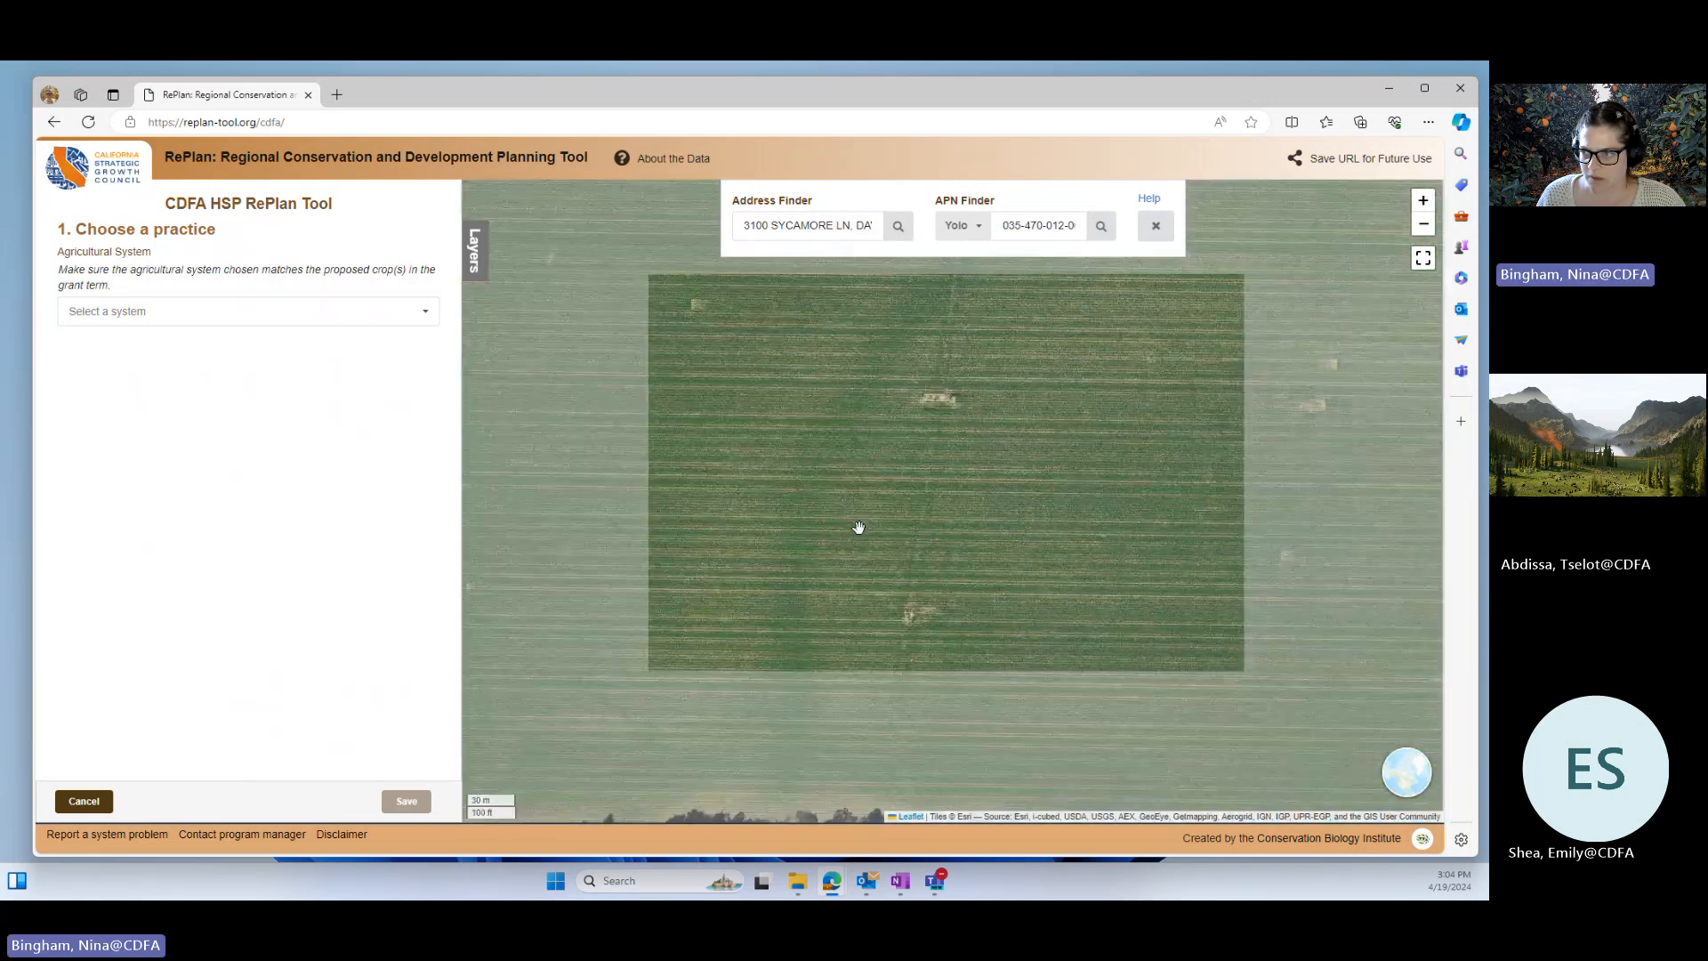
scroll(849, 509, "down", 2)
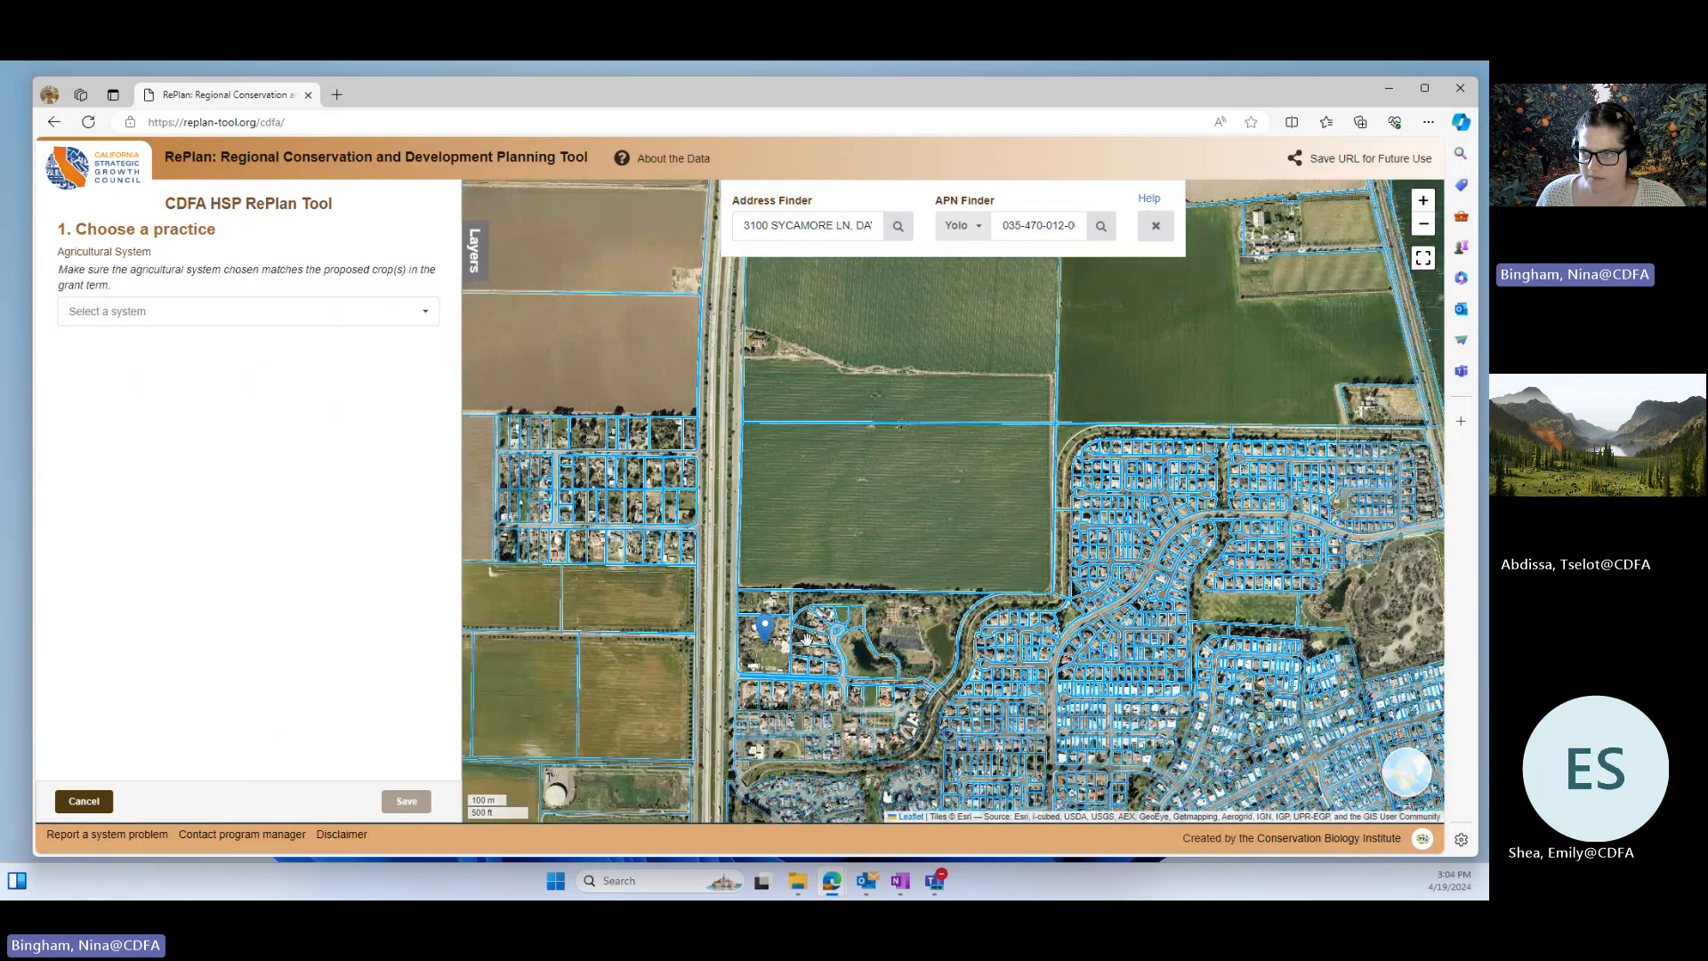
left_click_drag(1021, 220, 1099, 227)
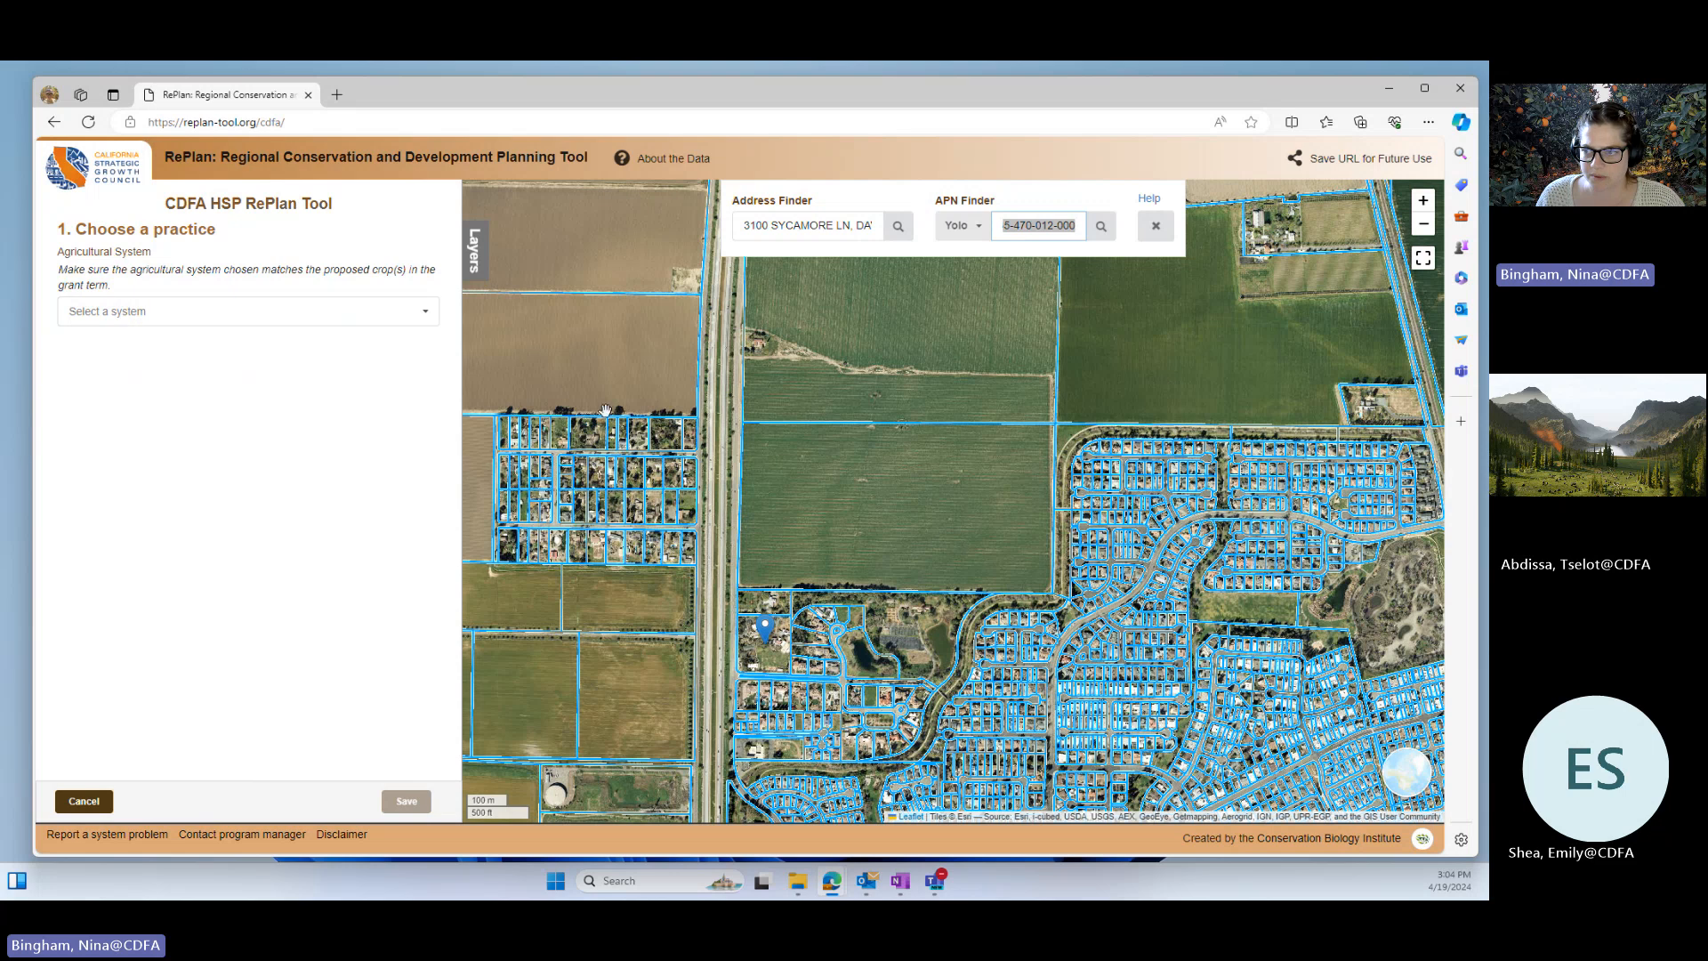
scroll(906, 467, "up", 3)
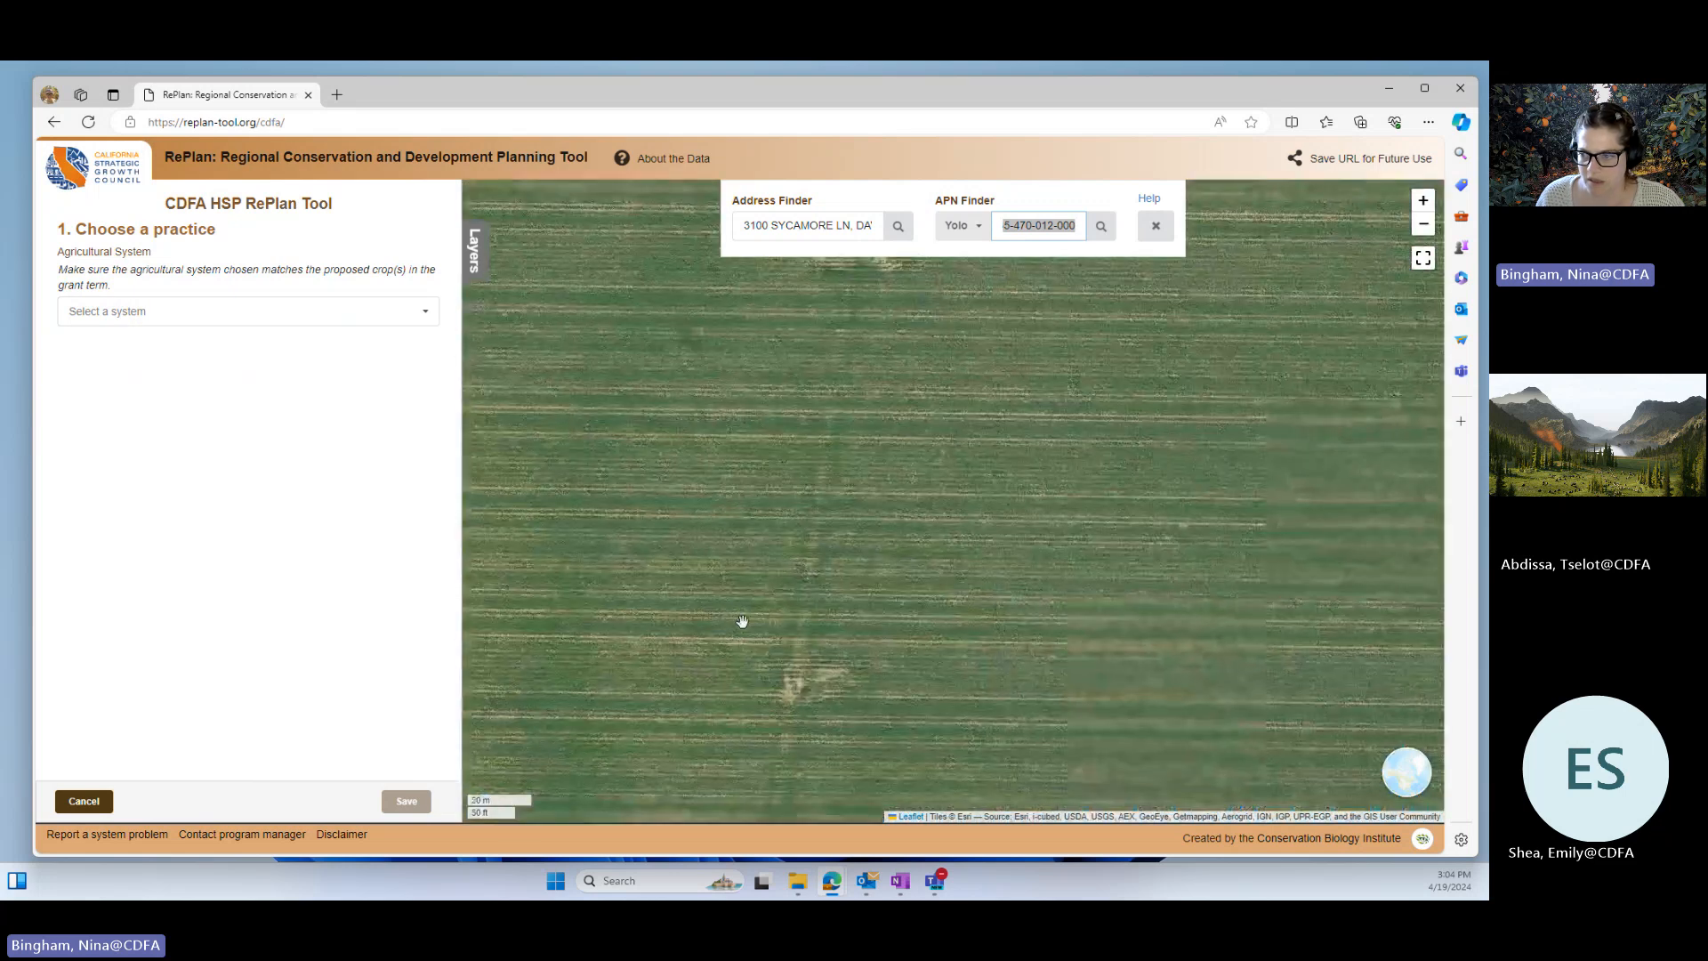
scroll(761, 642, "down", 2)
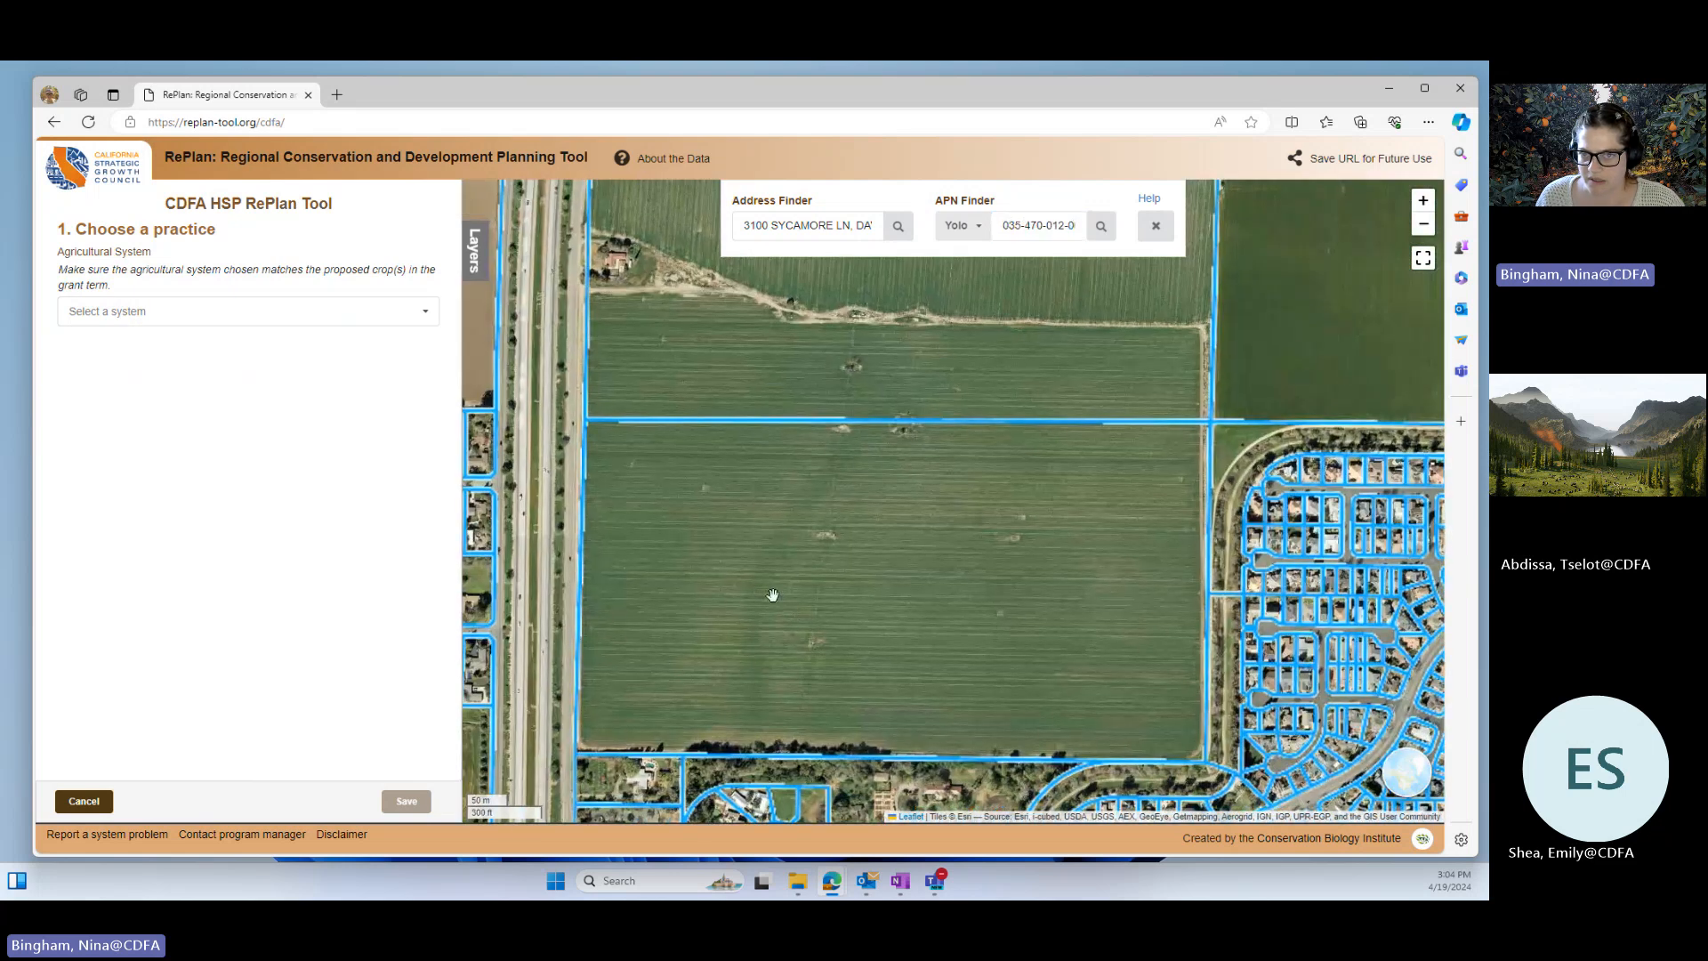
- Set the agricultural system to Cropland and the practice to Compost Application
left_click(241, 319)
left_click(100, 339)
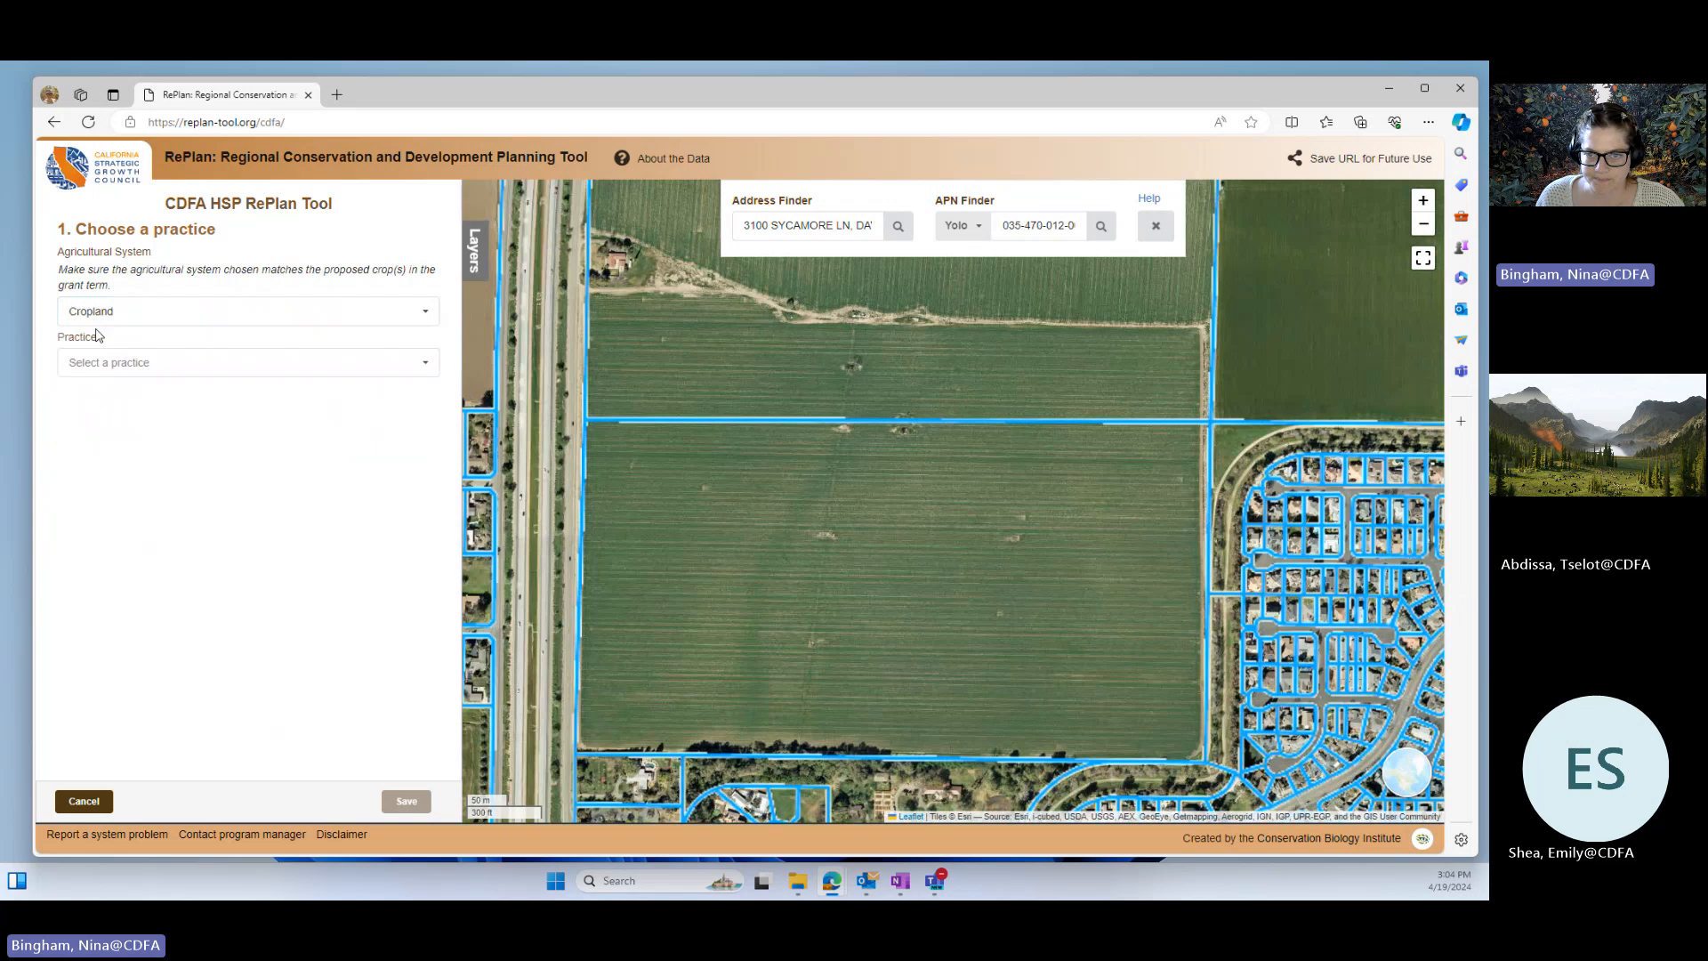
left_click(258, 365)
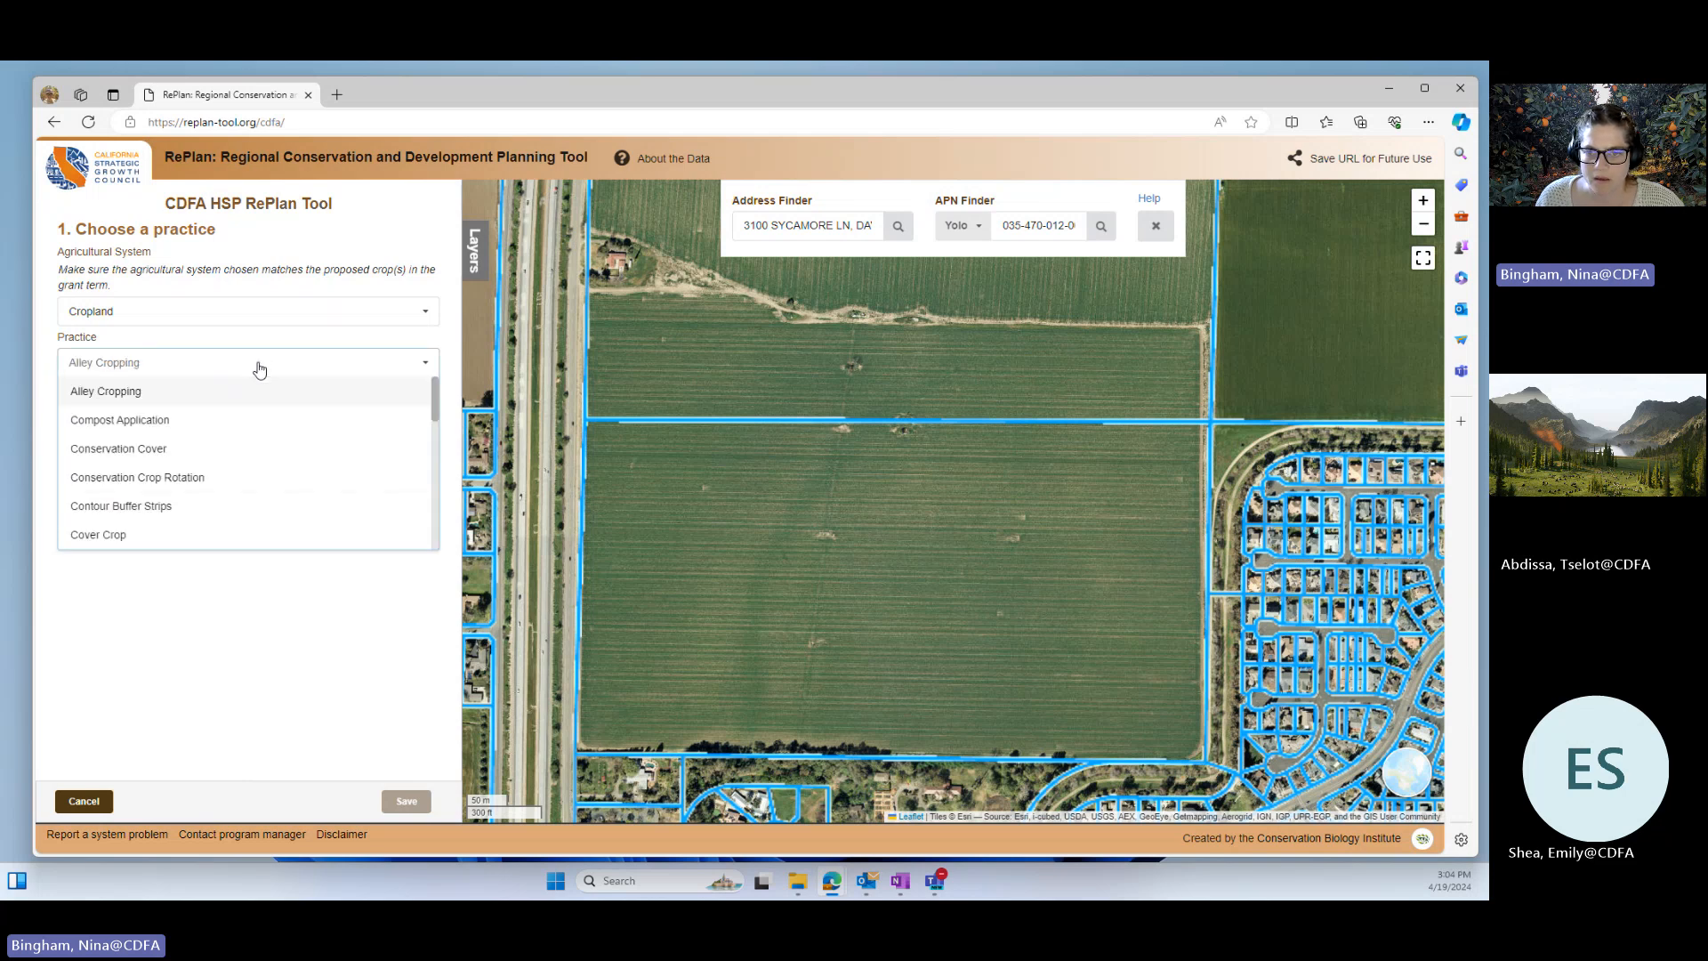
left_click(111, 420)
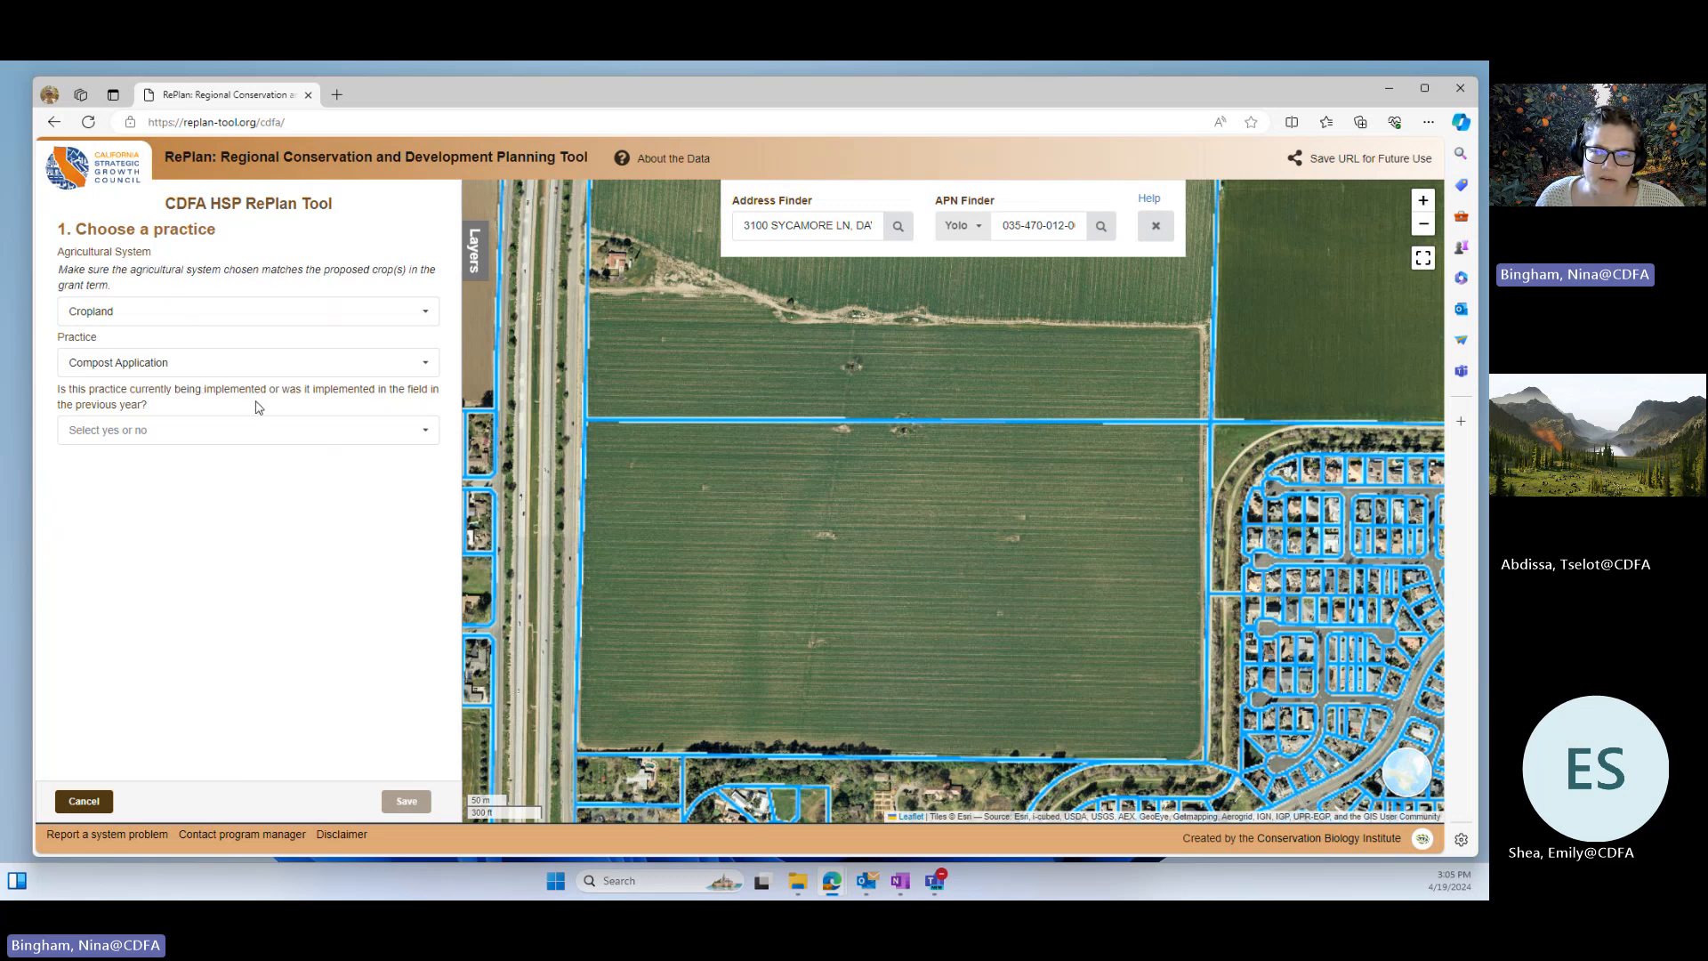
- Try Yes for whether the practice is current or was implemented in the previous year, and change the answer to No
left_click(135, 446)
left_click(101, 488)
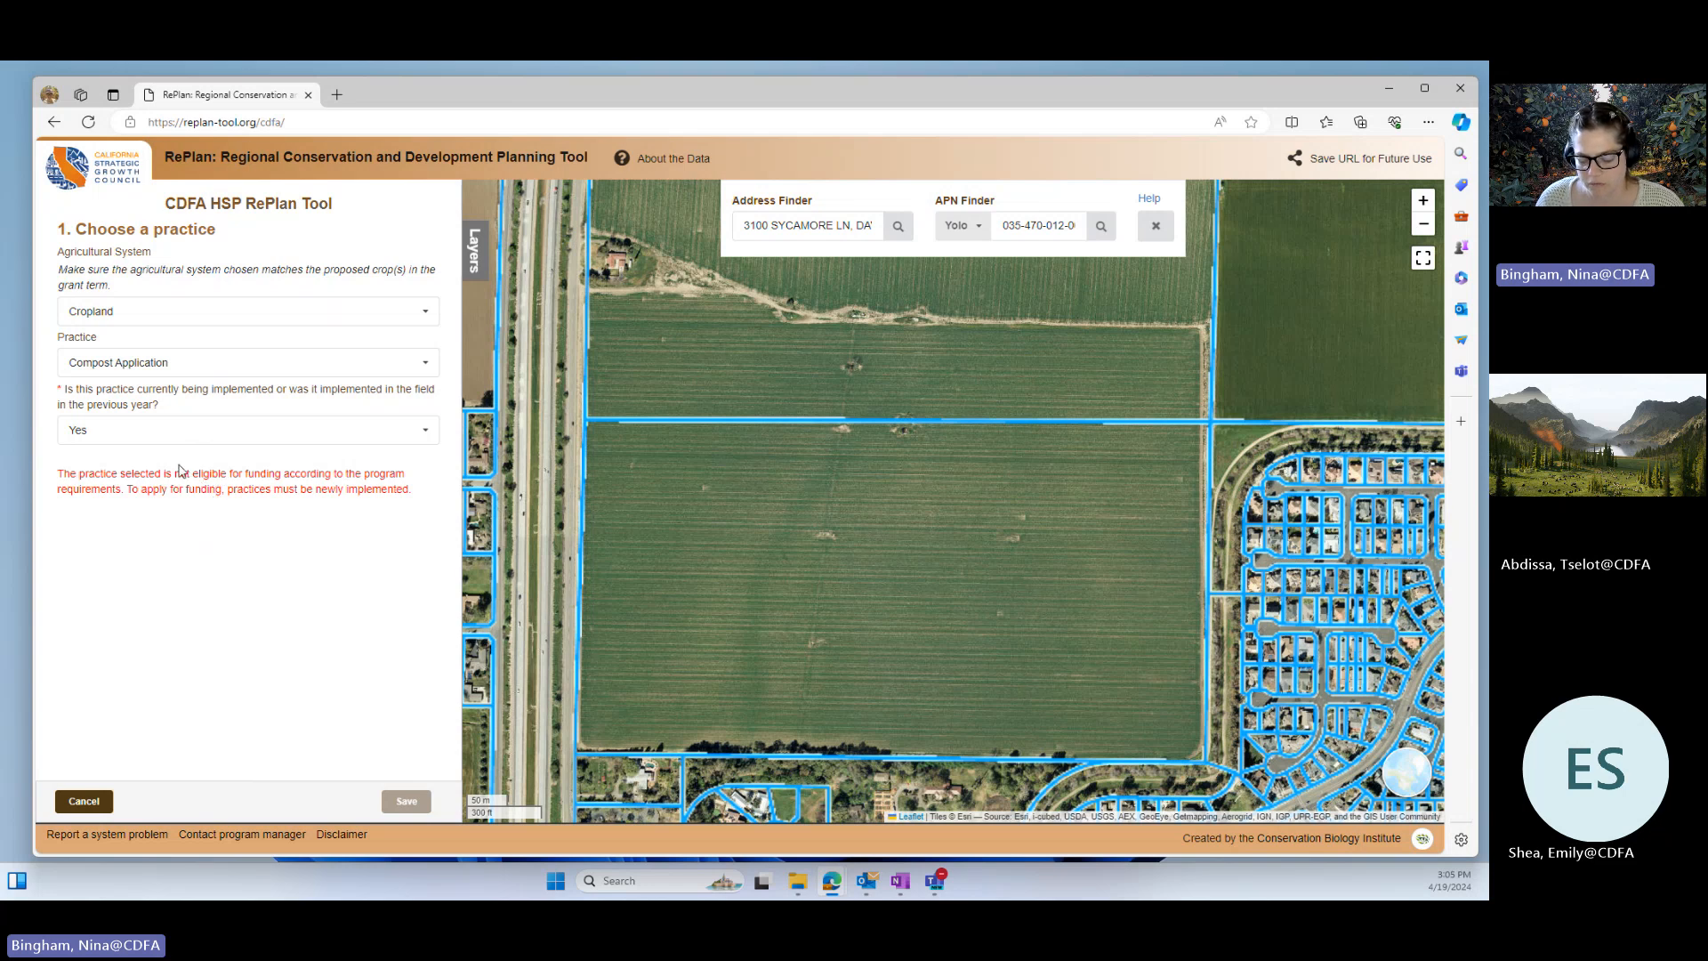
left_click(132, 433)
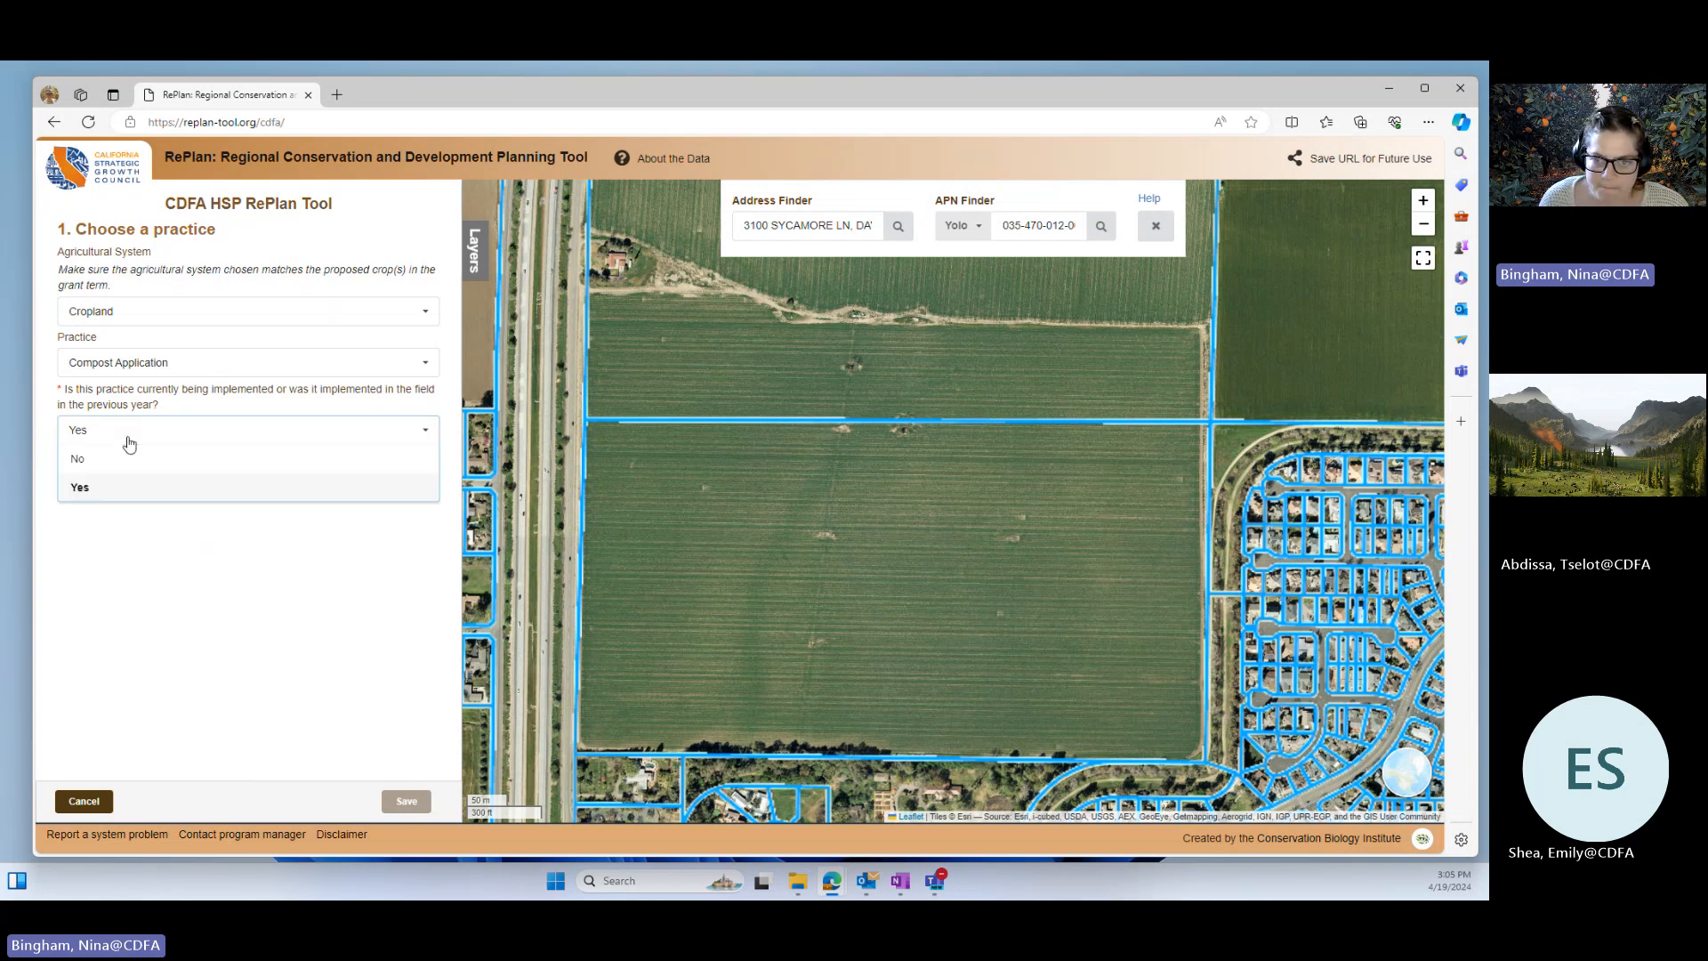
left_click(77, 459)
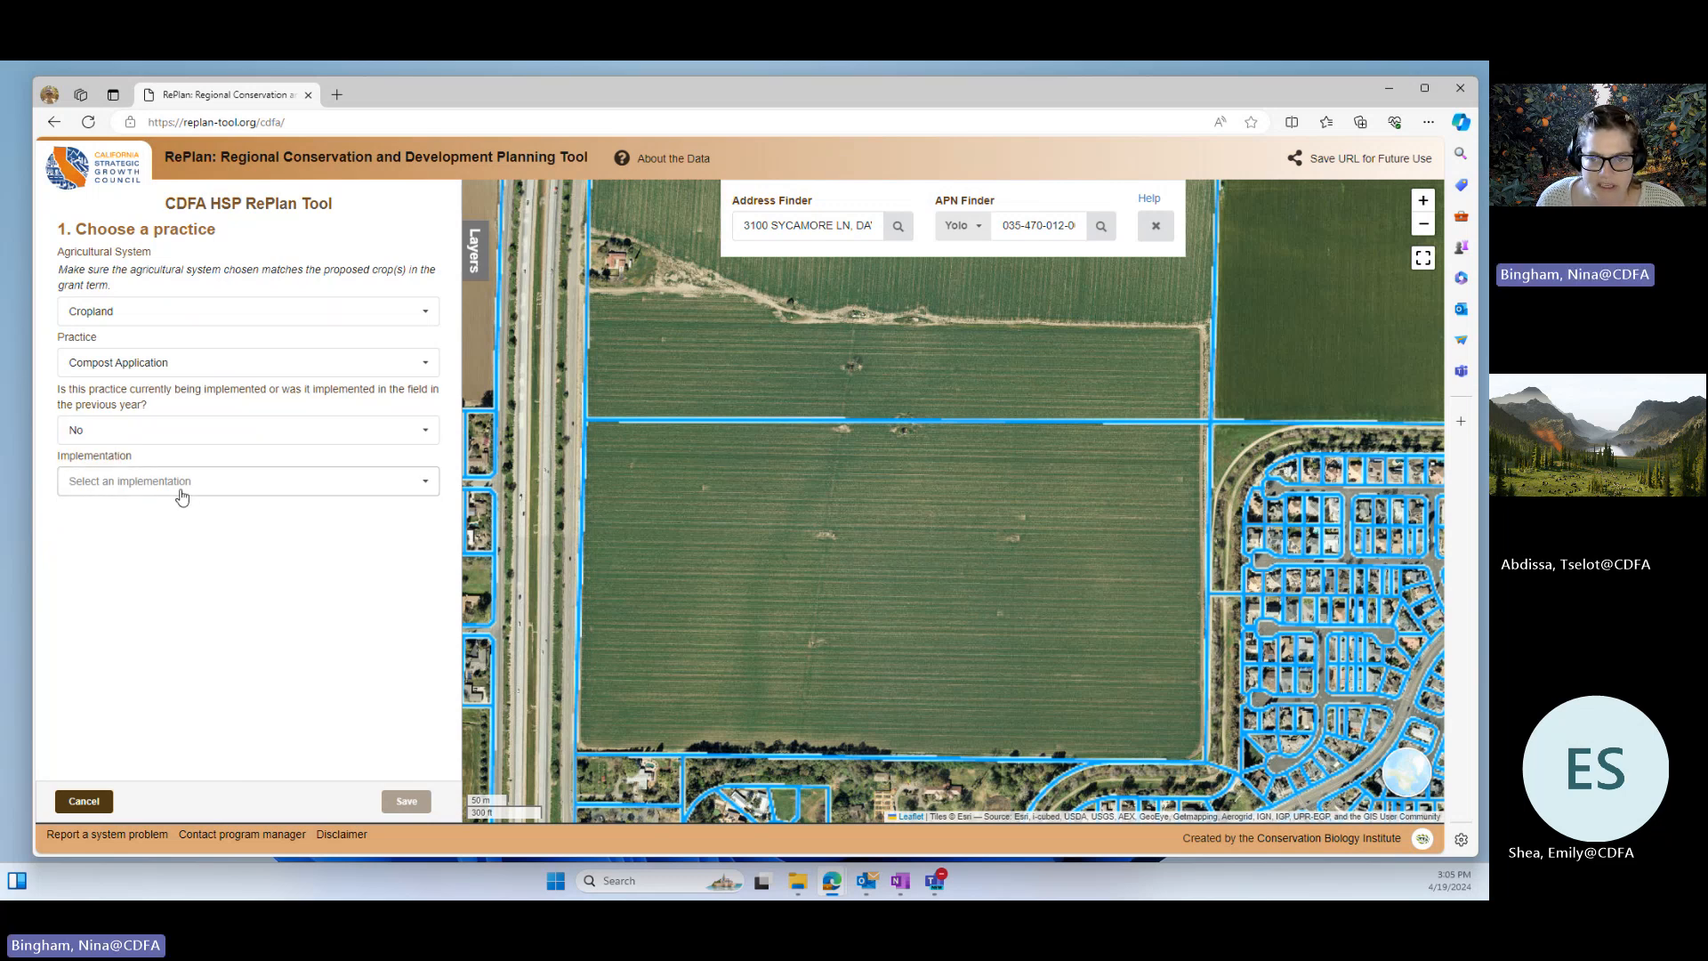
- Choose Compost (C:N > 11) Application to Annual Crops - Compost Purchased from a Certified Facility, with a 7 tons/acre payment scenario
left_click(182, 496)
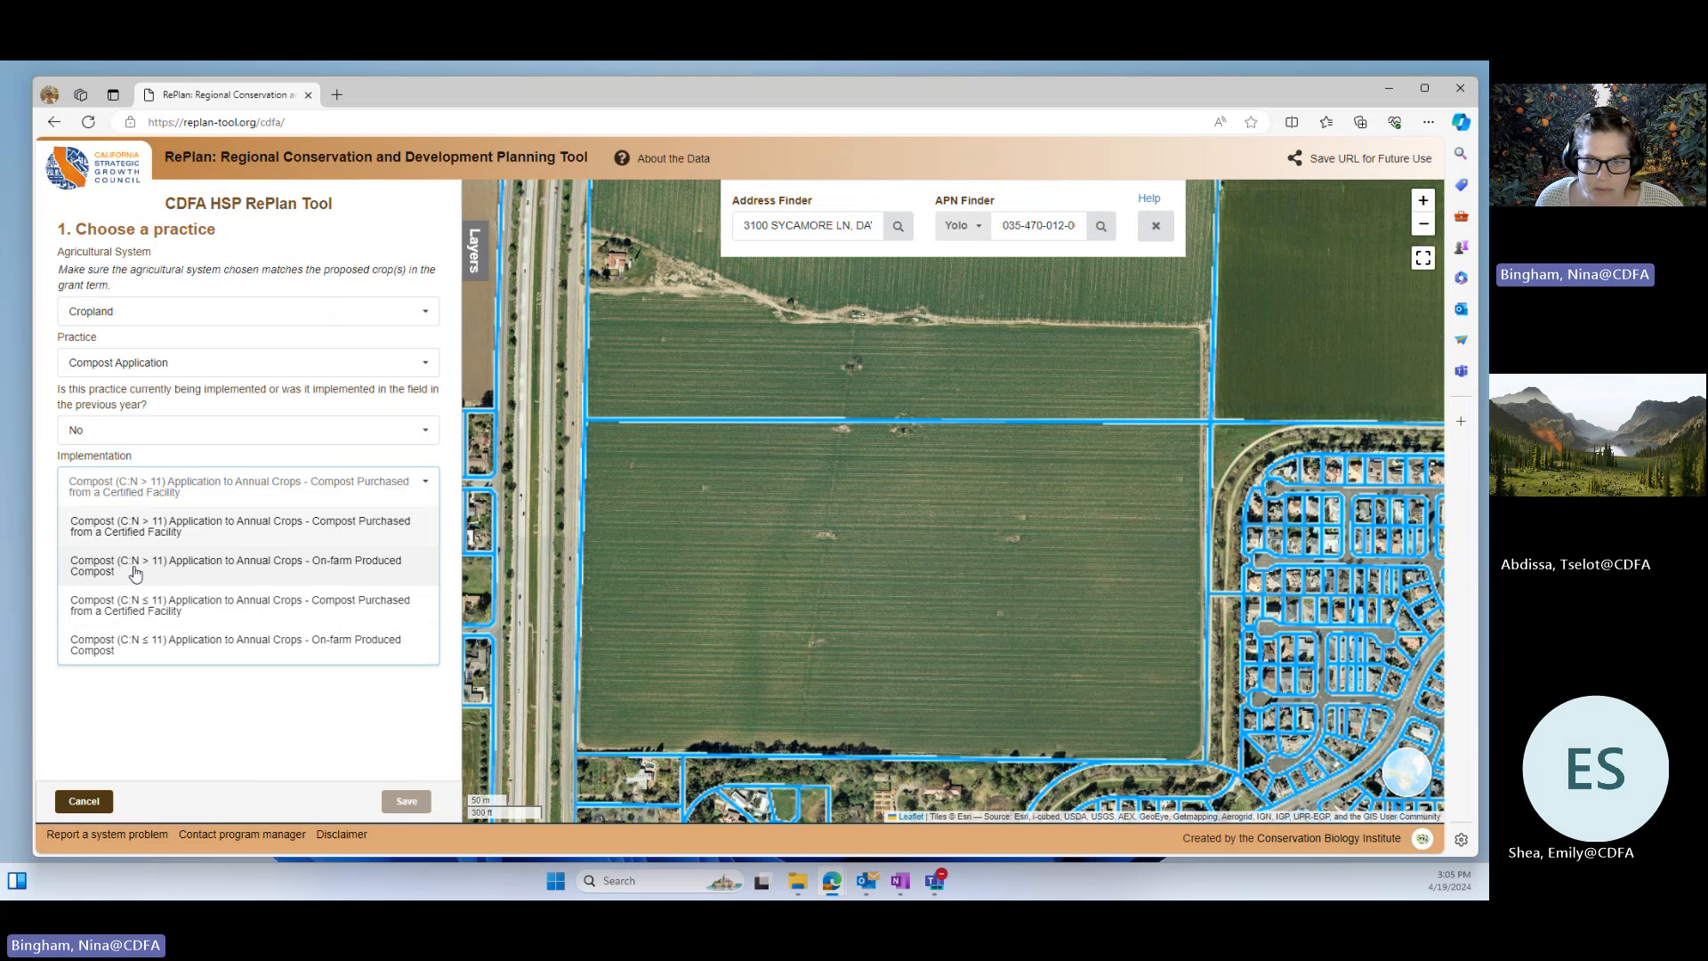
left_click(314, 526)
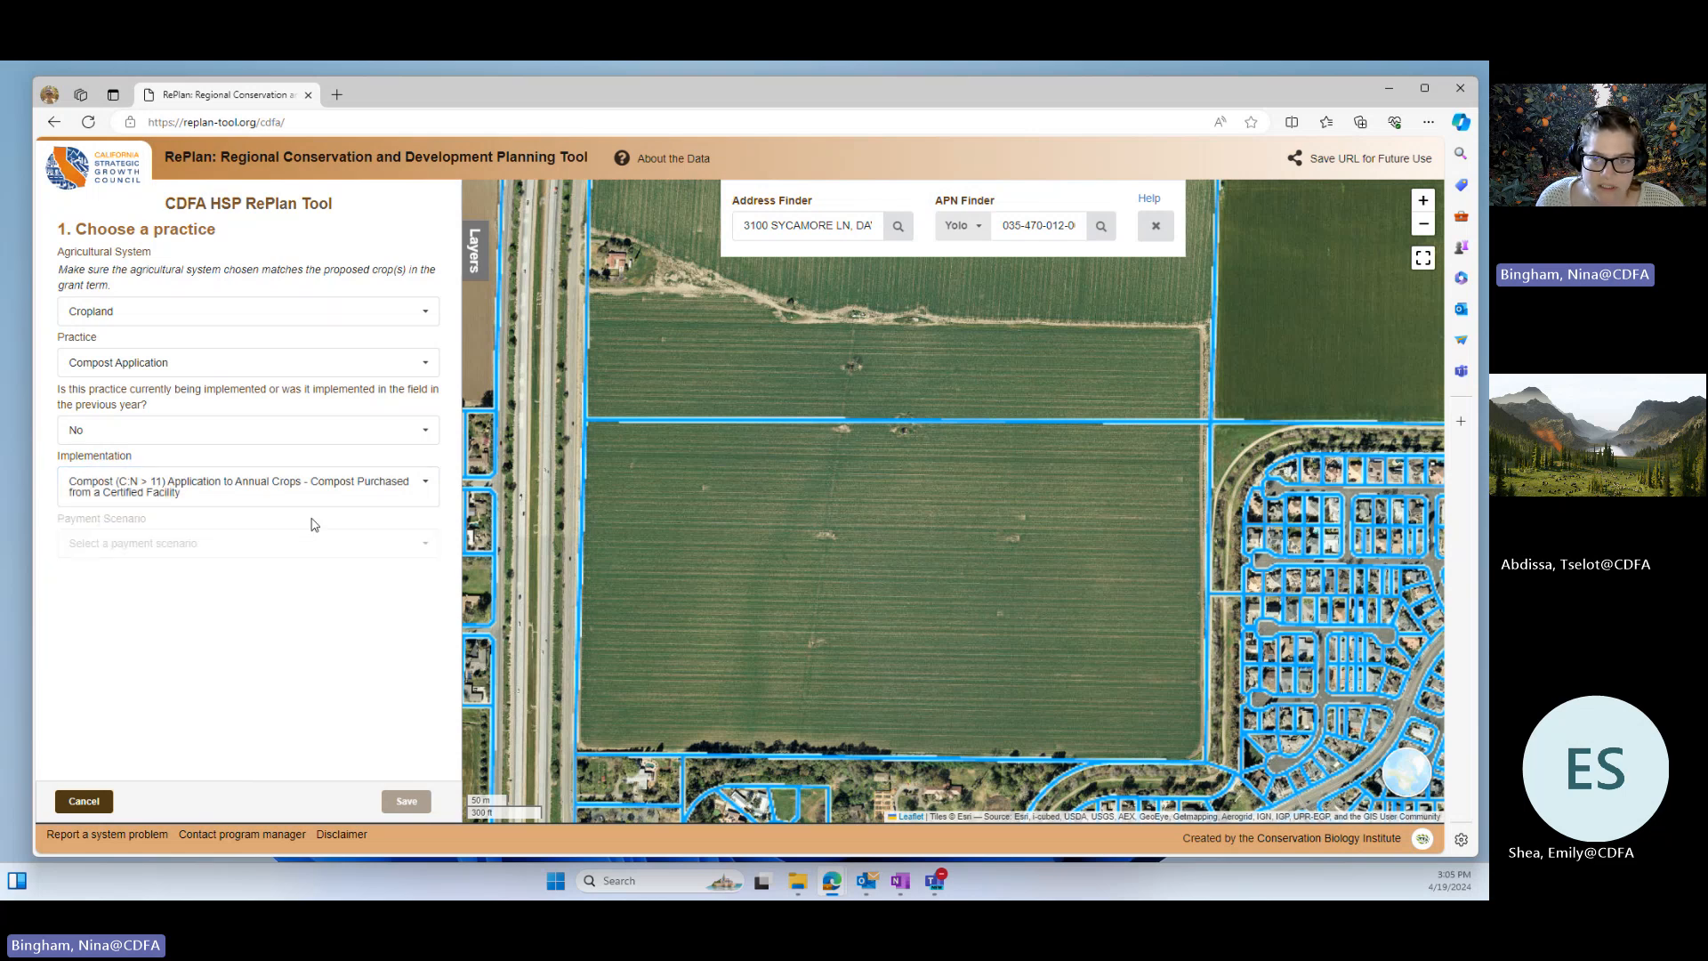
left_click(249, 552)
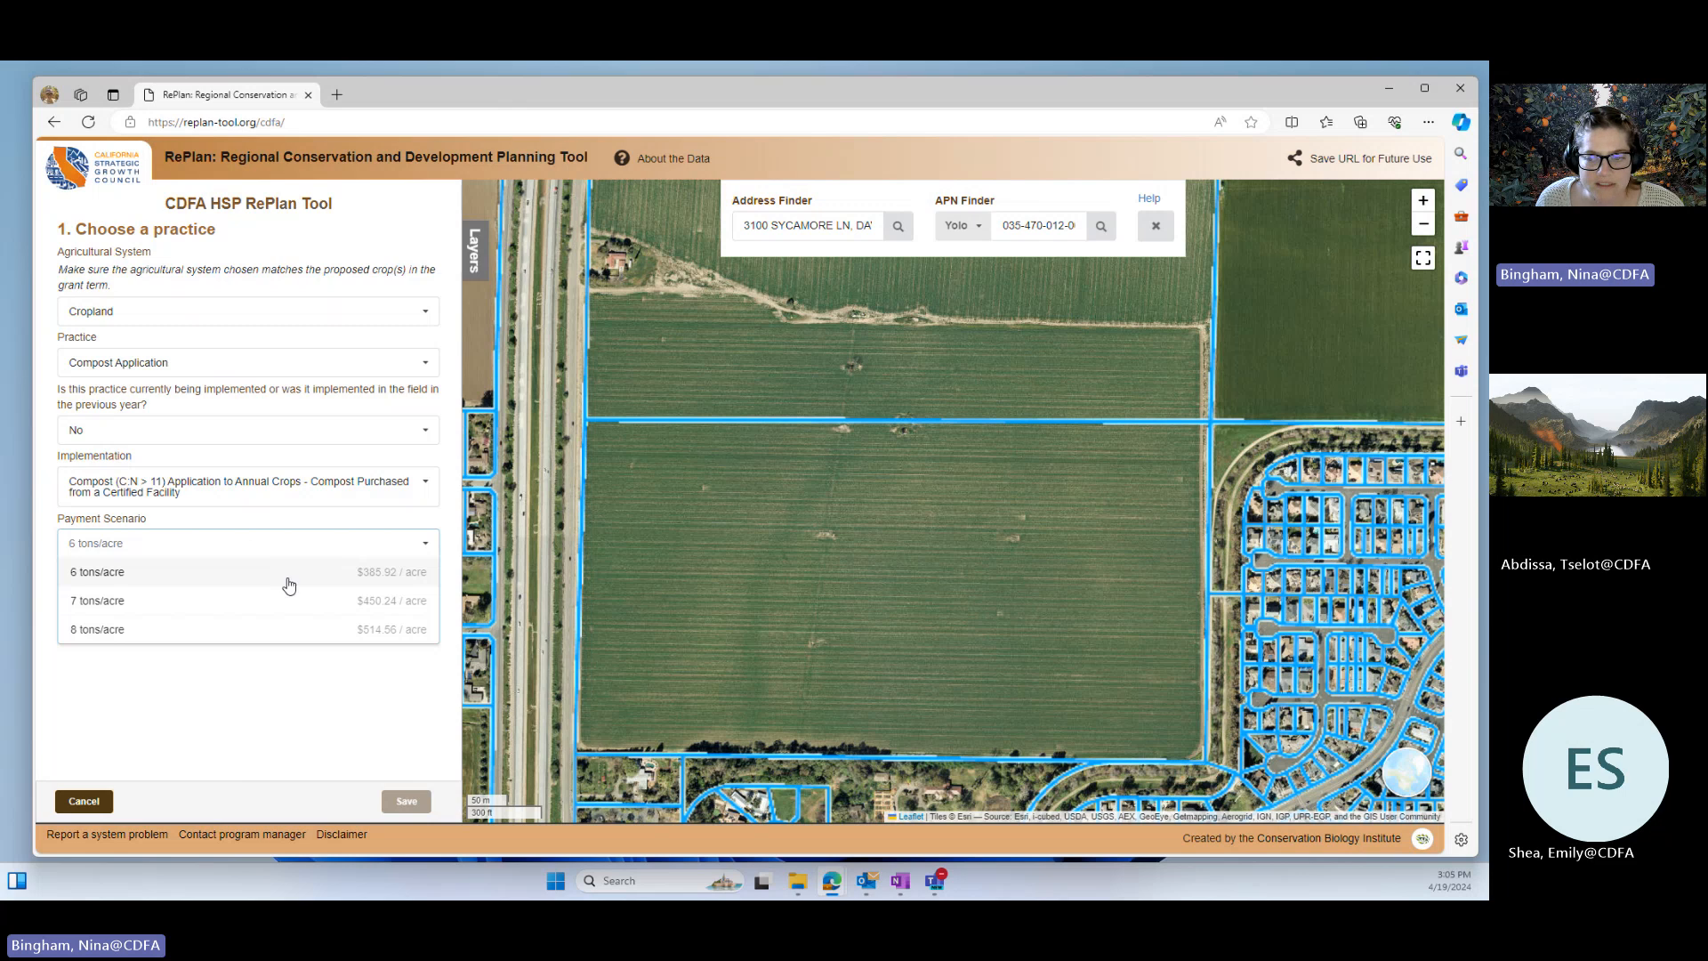
left_click(113, 603)
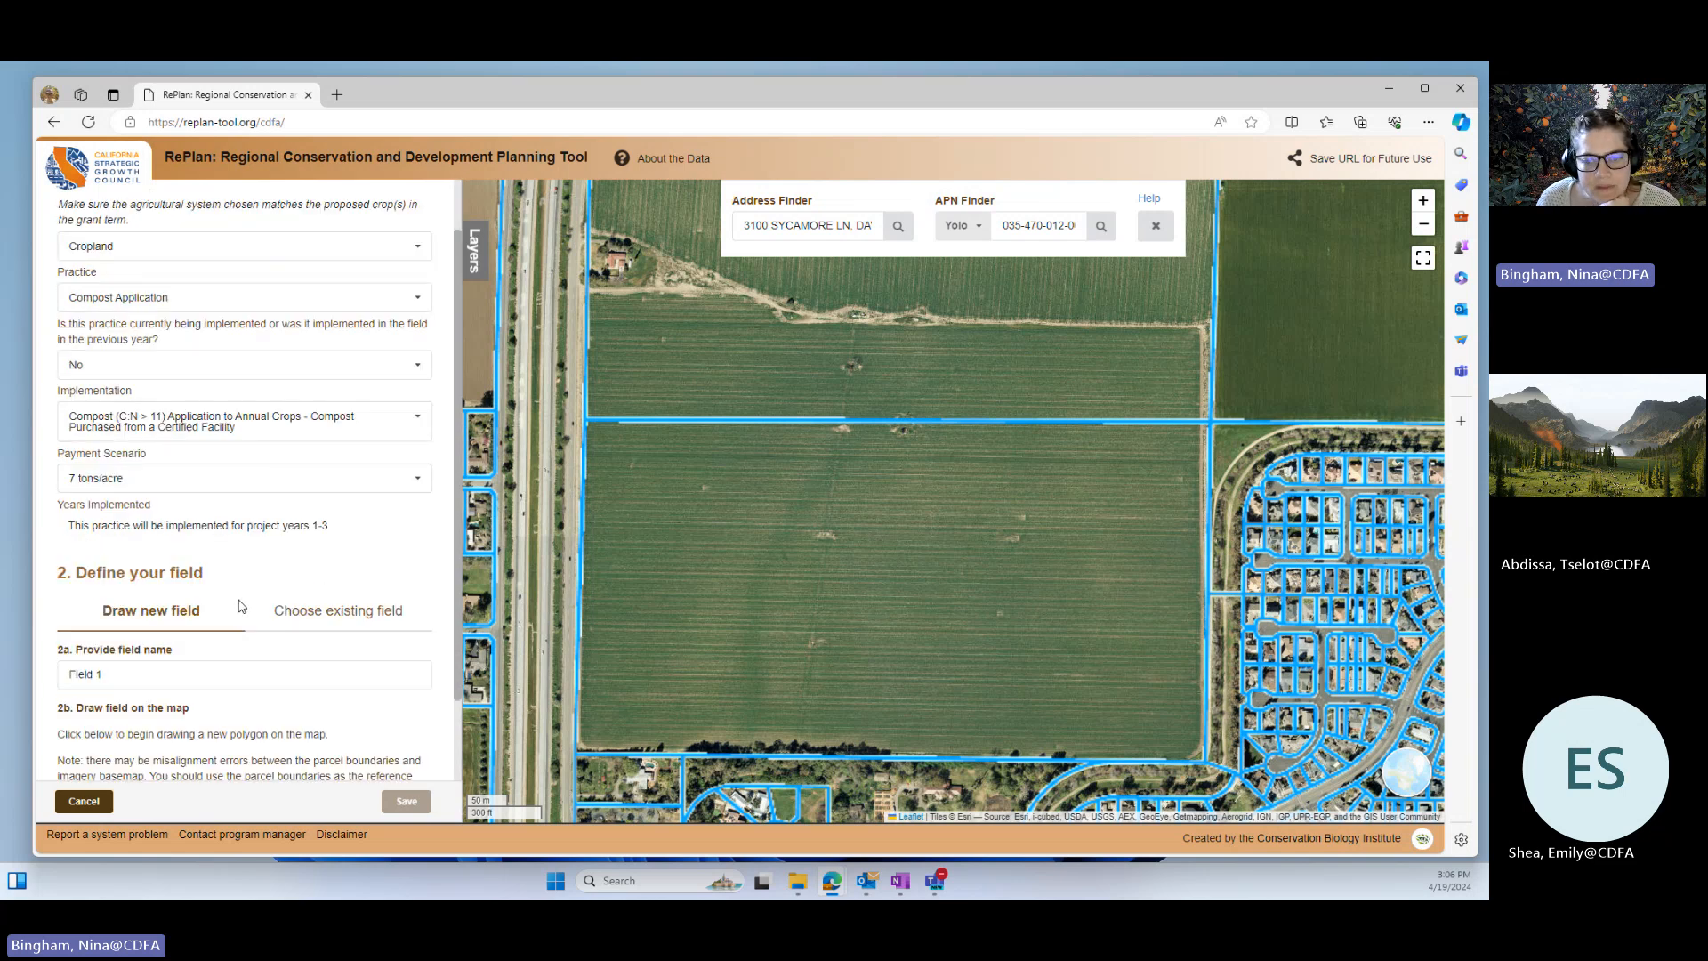
- Draw the field as a four-cornered polygon around the large crop field parcel north of the address marker
scroll(240, 610, "down", 2)
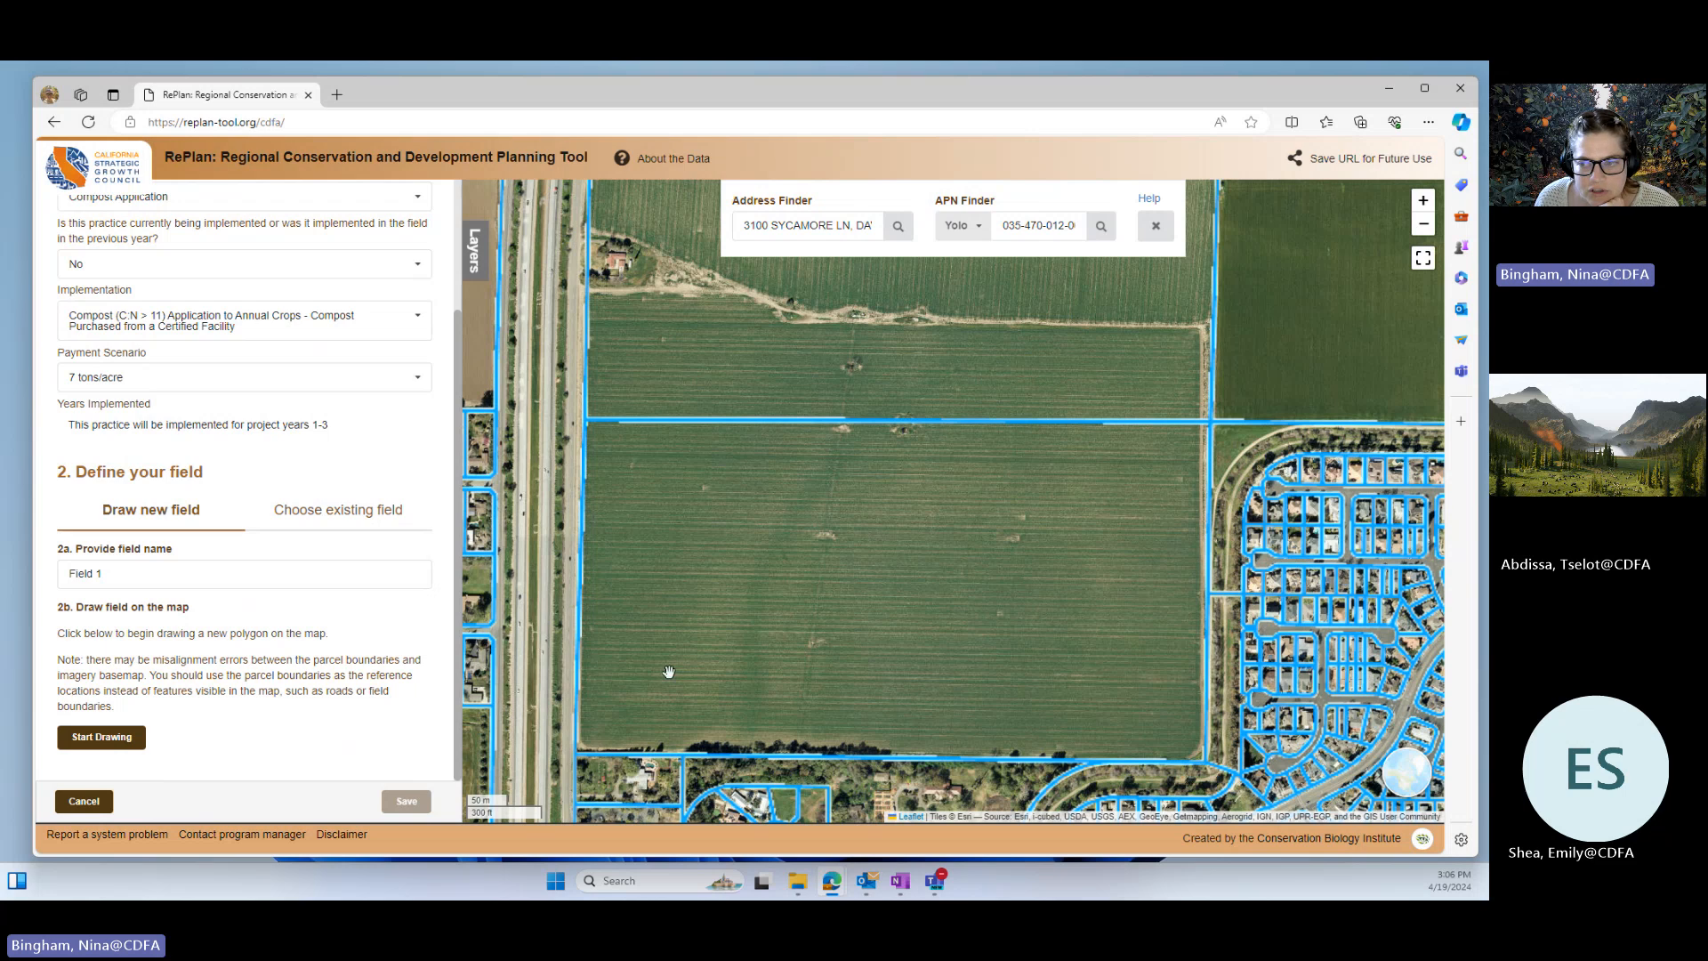
left_click_drag(1110, 696, 1099, 669)
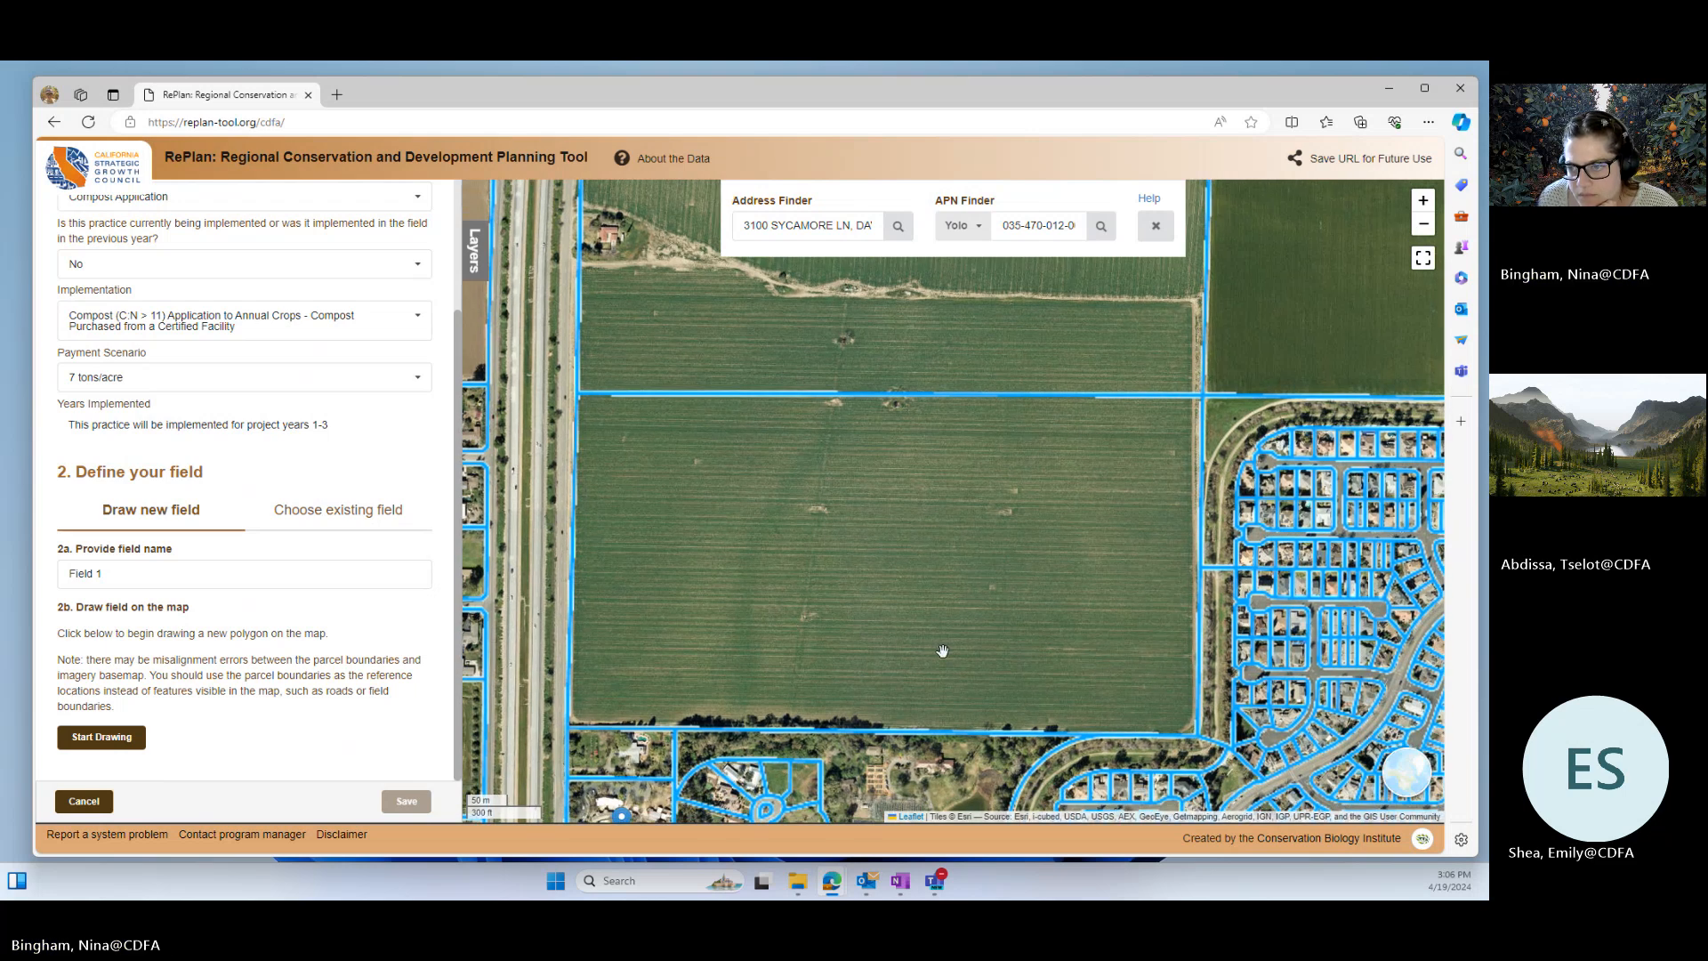
scroll(871, 658, "up", 1)
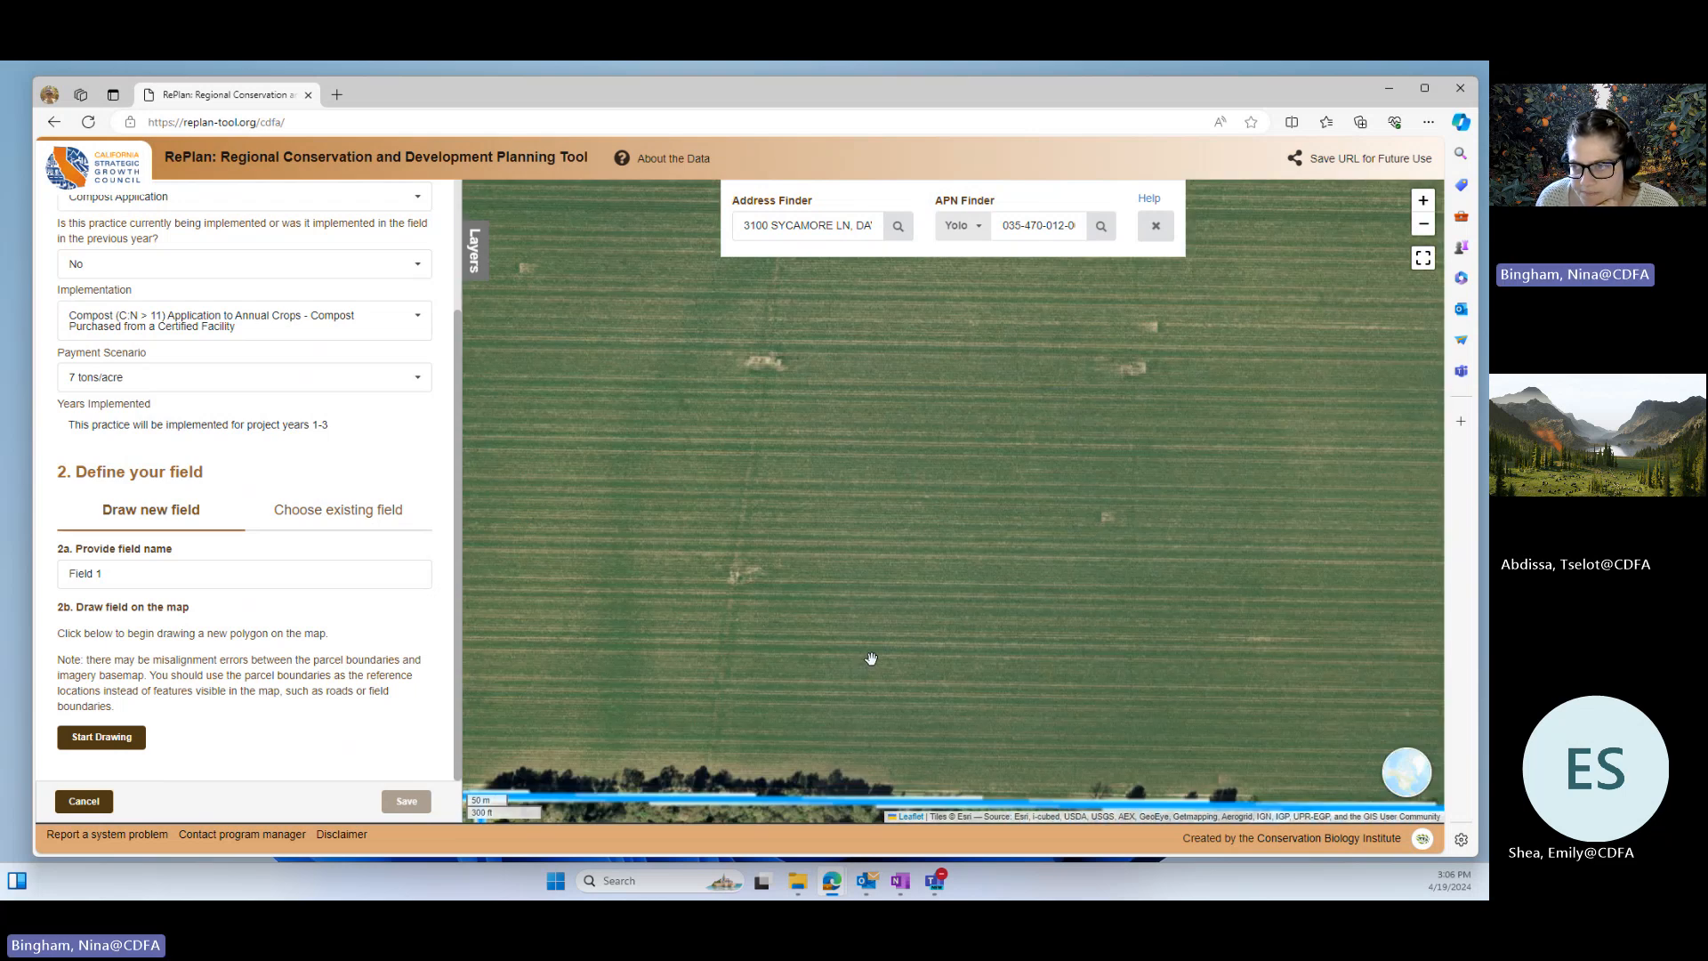
scroll(871, 659, "down", 2)
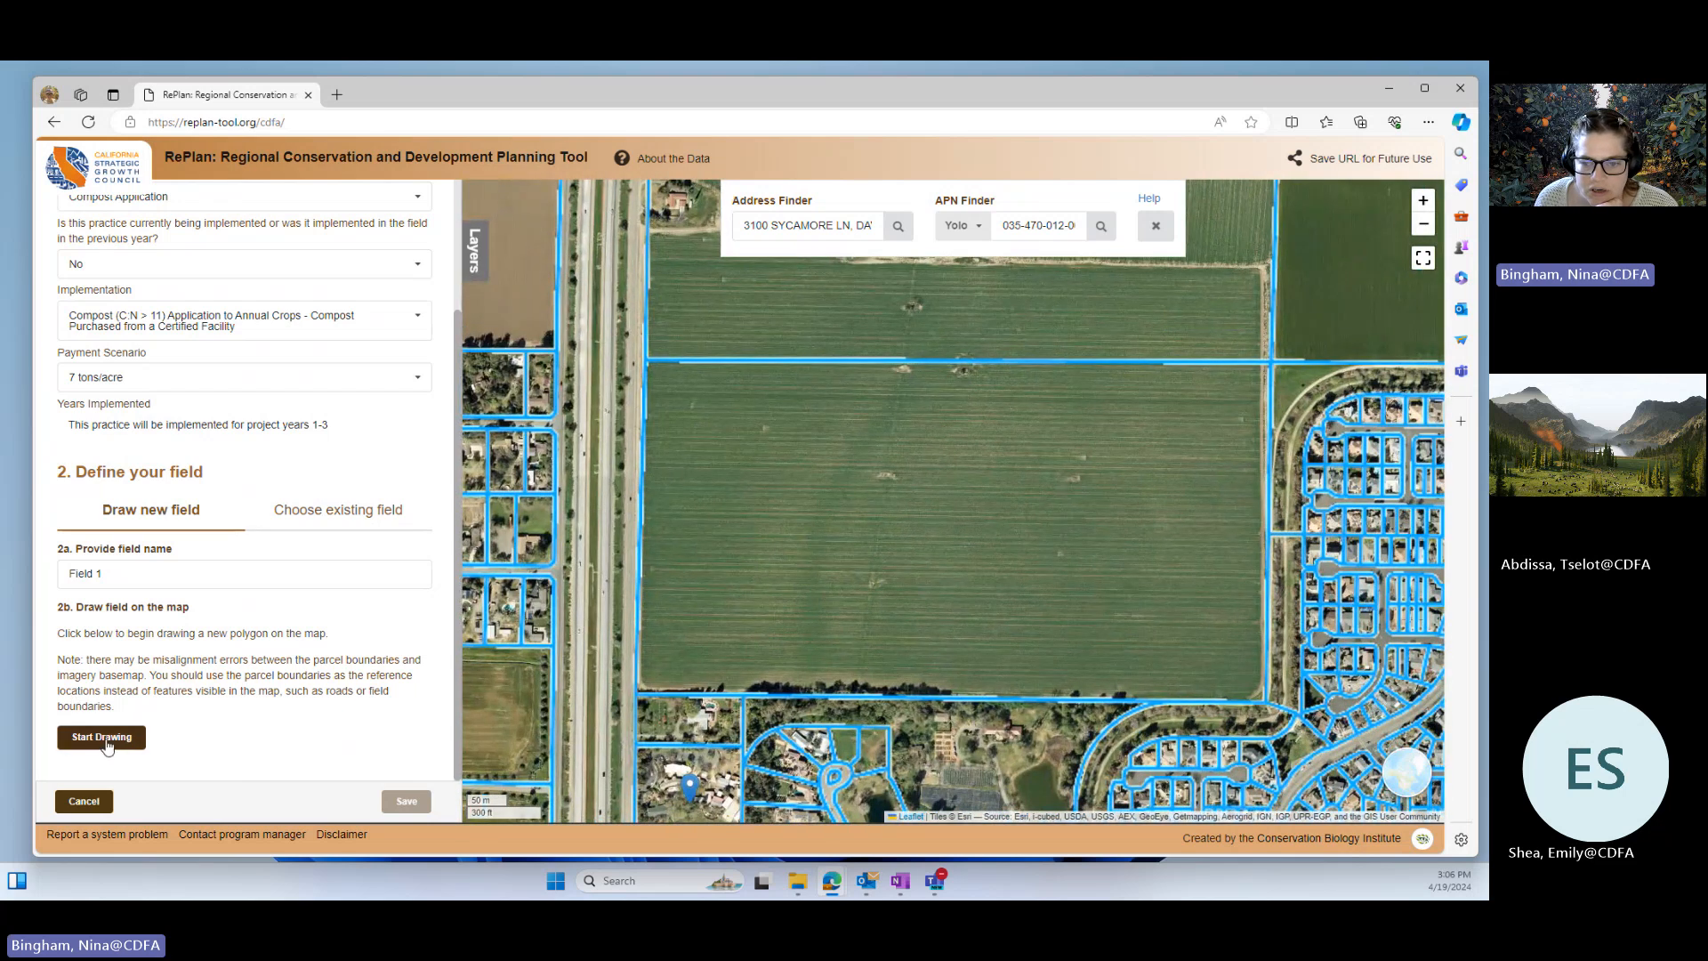
left_click(103, 738)
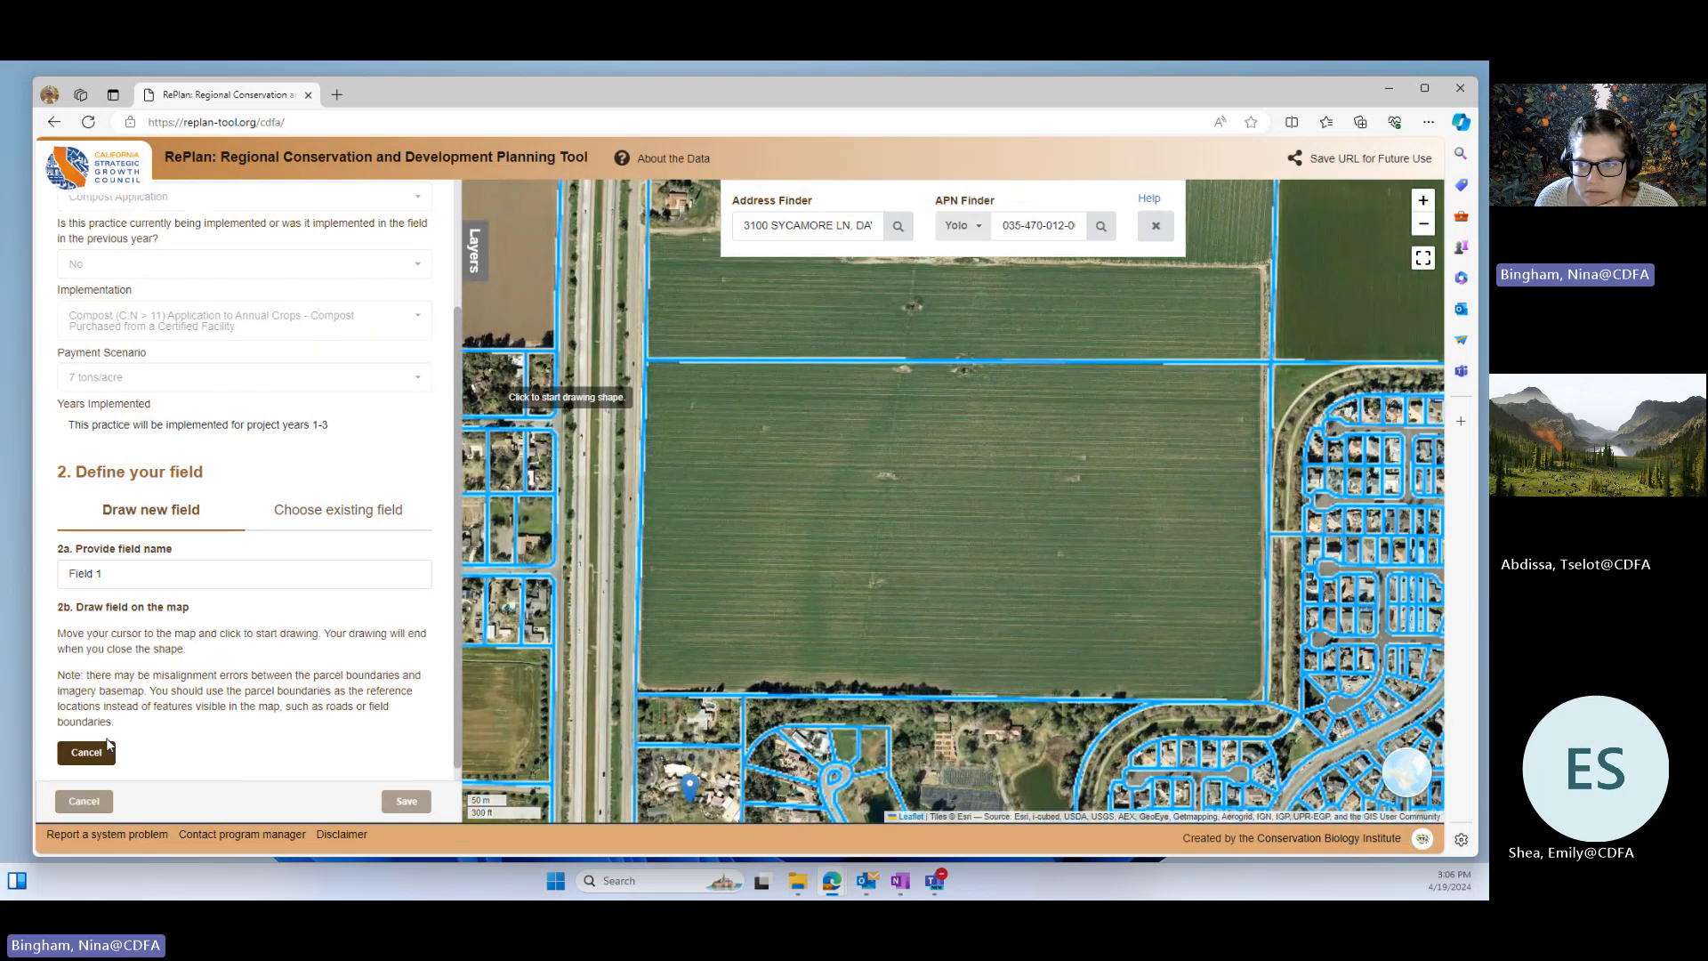
left_click(635, 362)
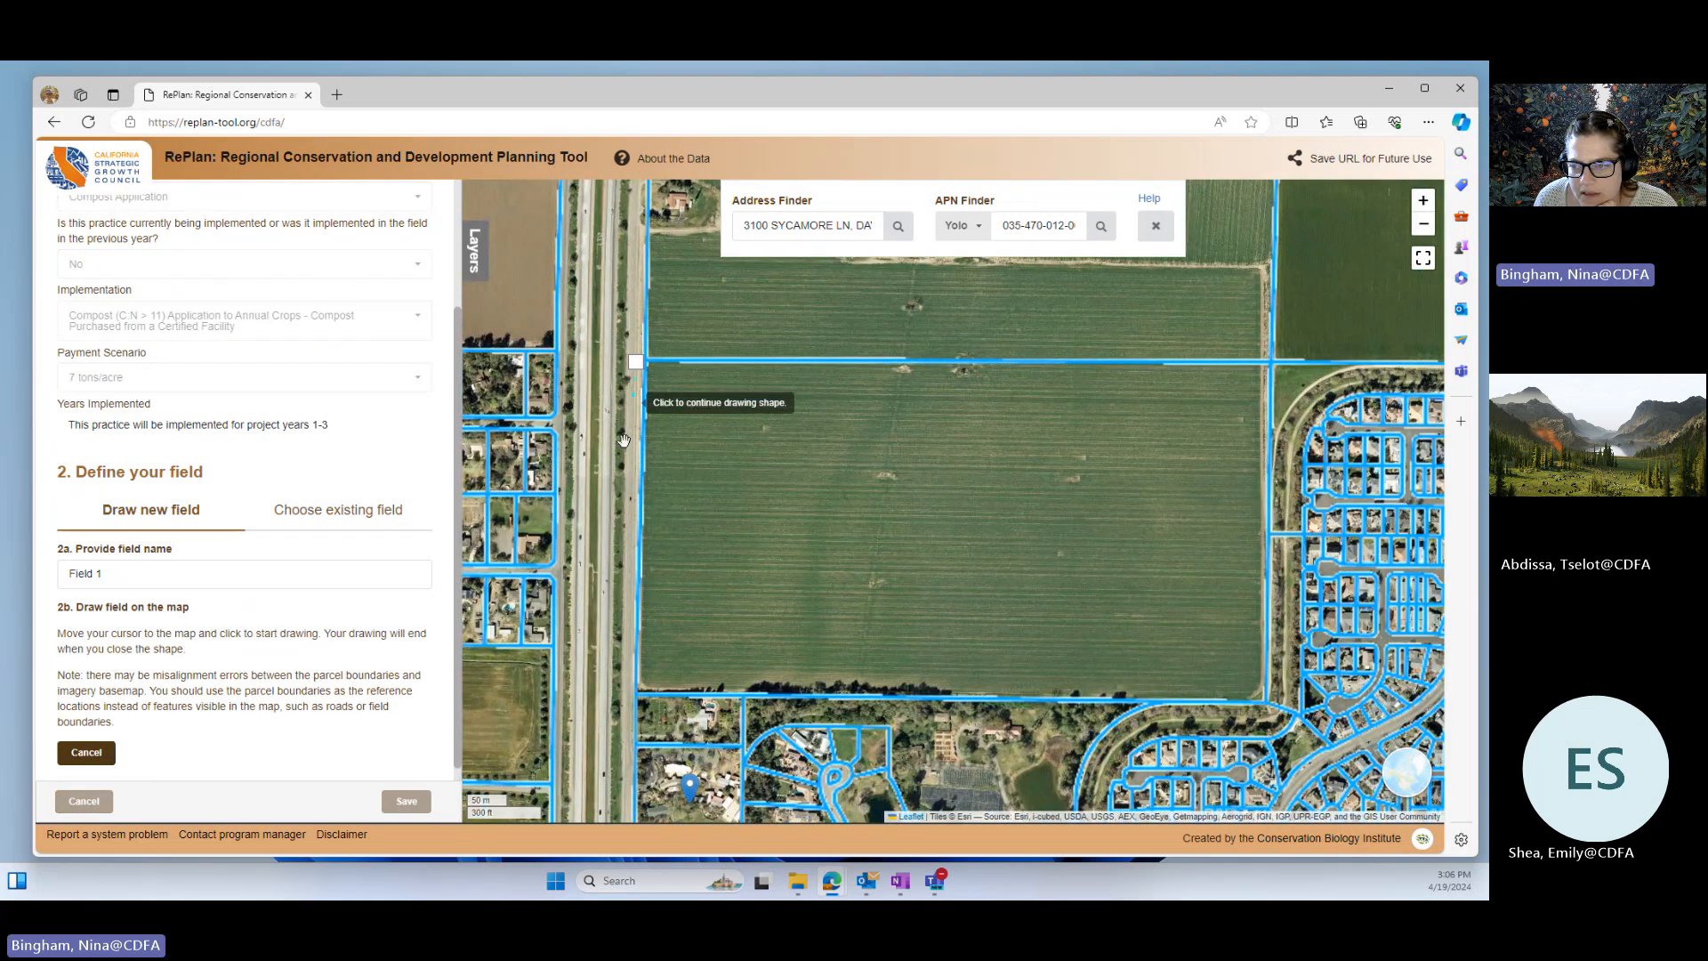
left_click(642, 686)
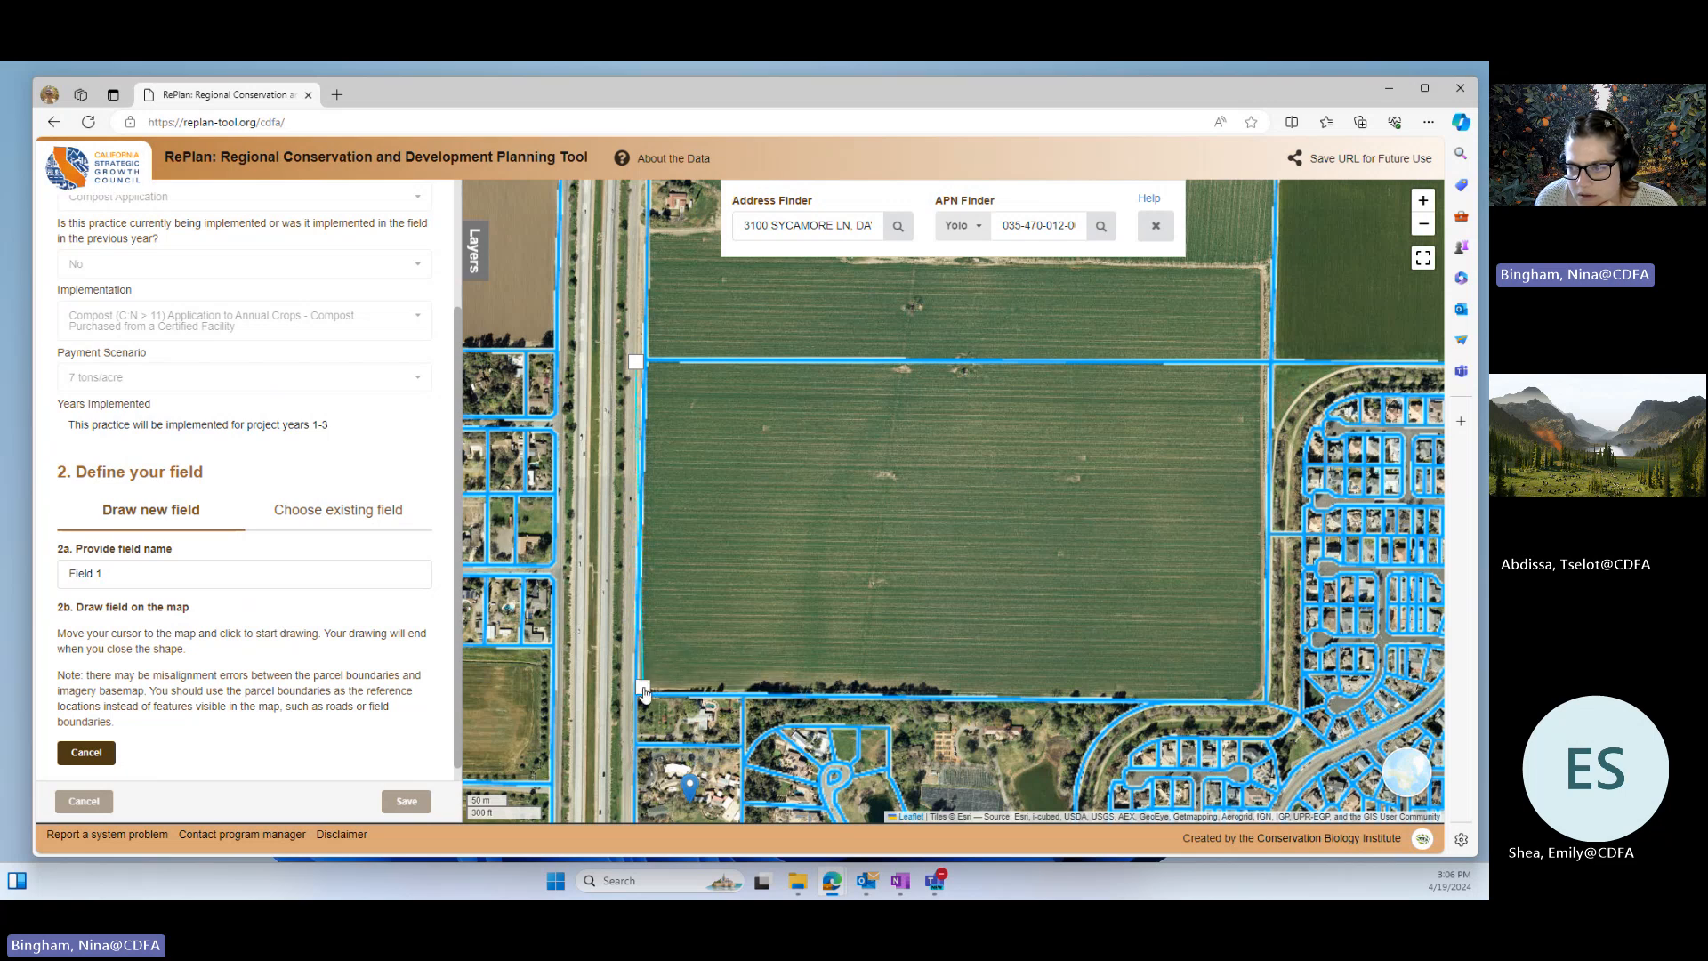
left_click(1262, 710)
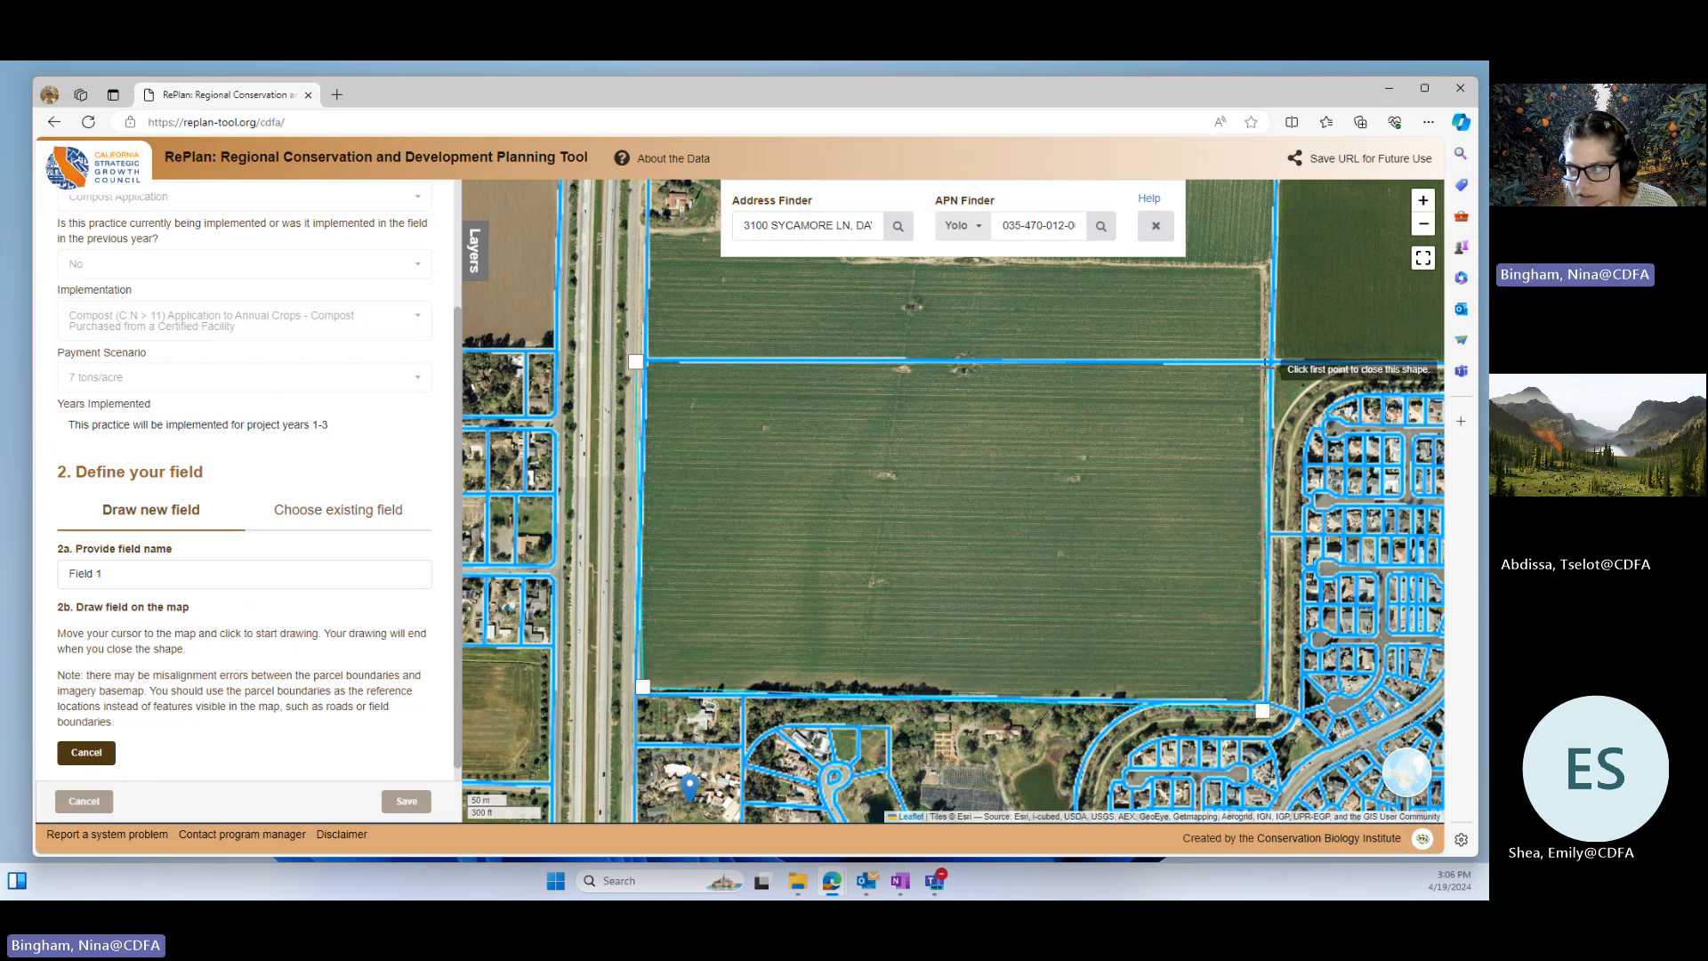
left_click(1265, 362)
left_click(635, 362)
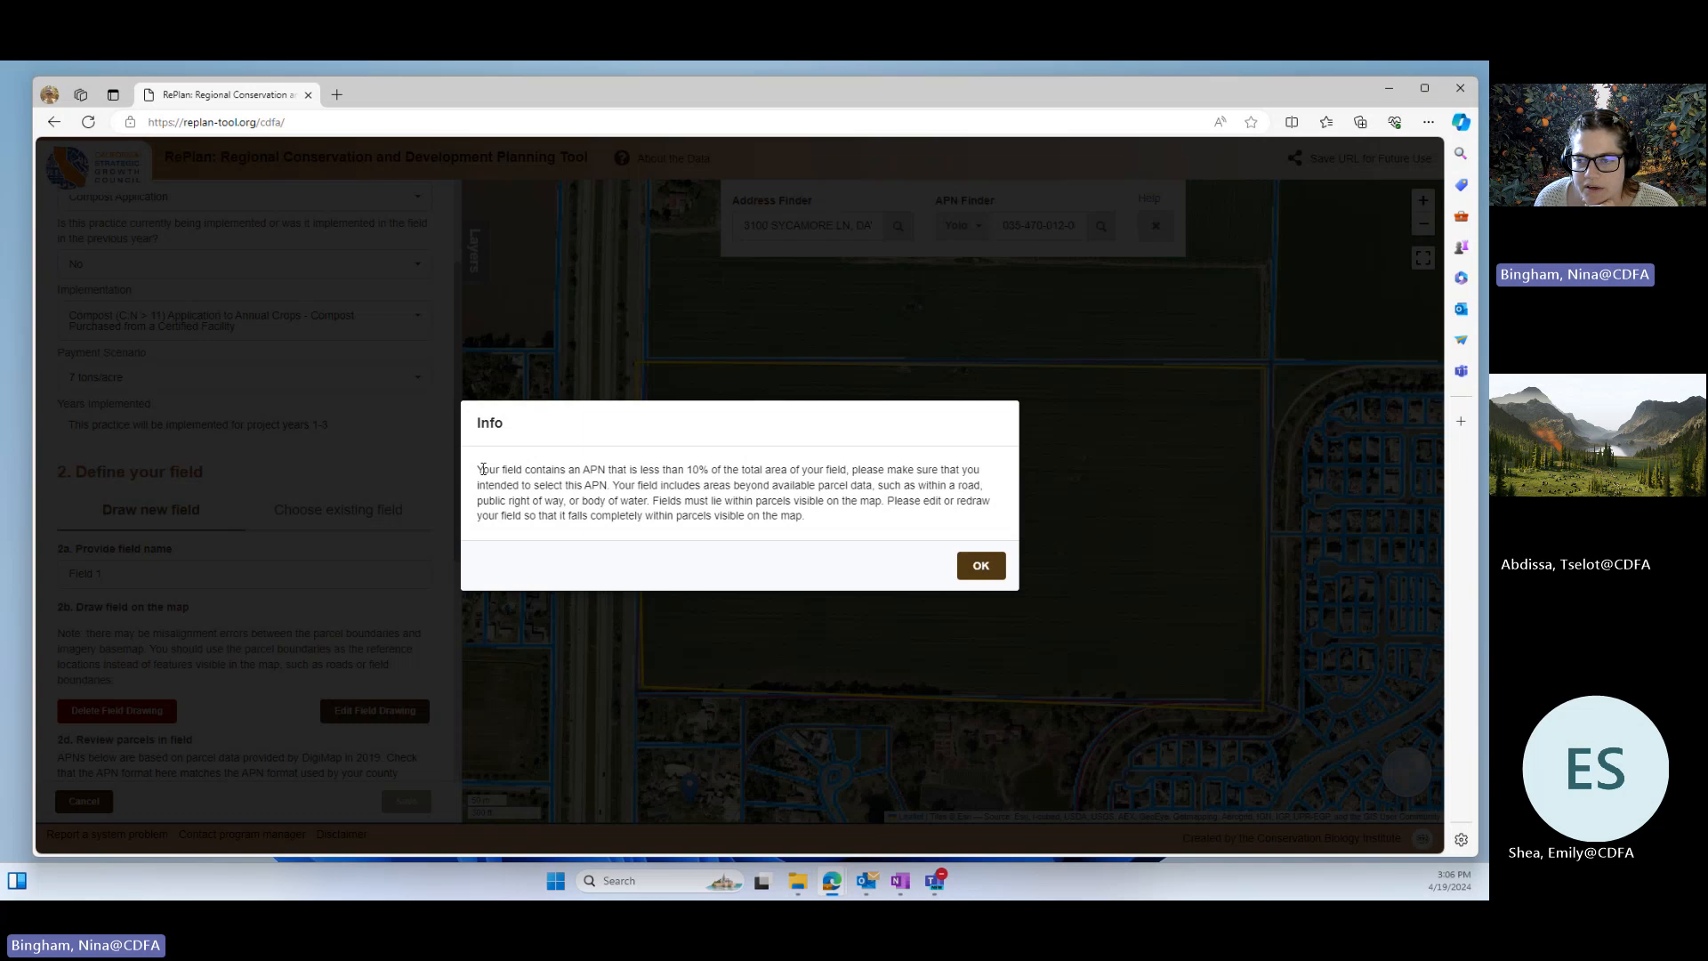
- Read the notice about the small APN overlap and areas beyond parcel data, and dismiss it
left_click_drag(476, 469, 608, 485)
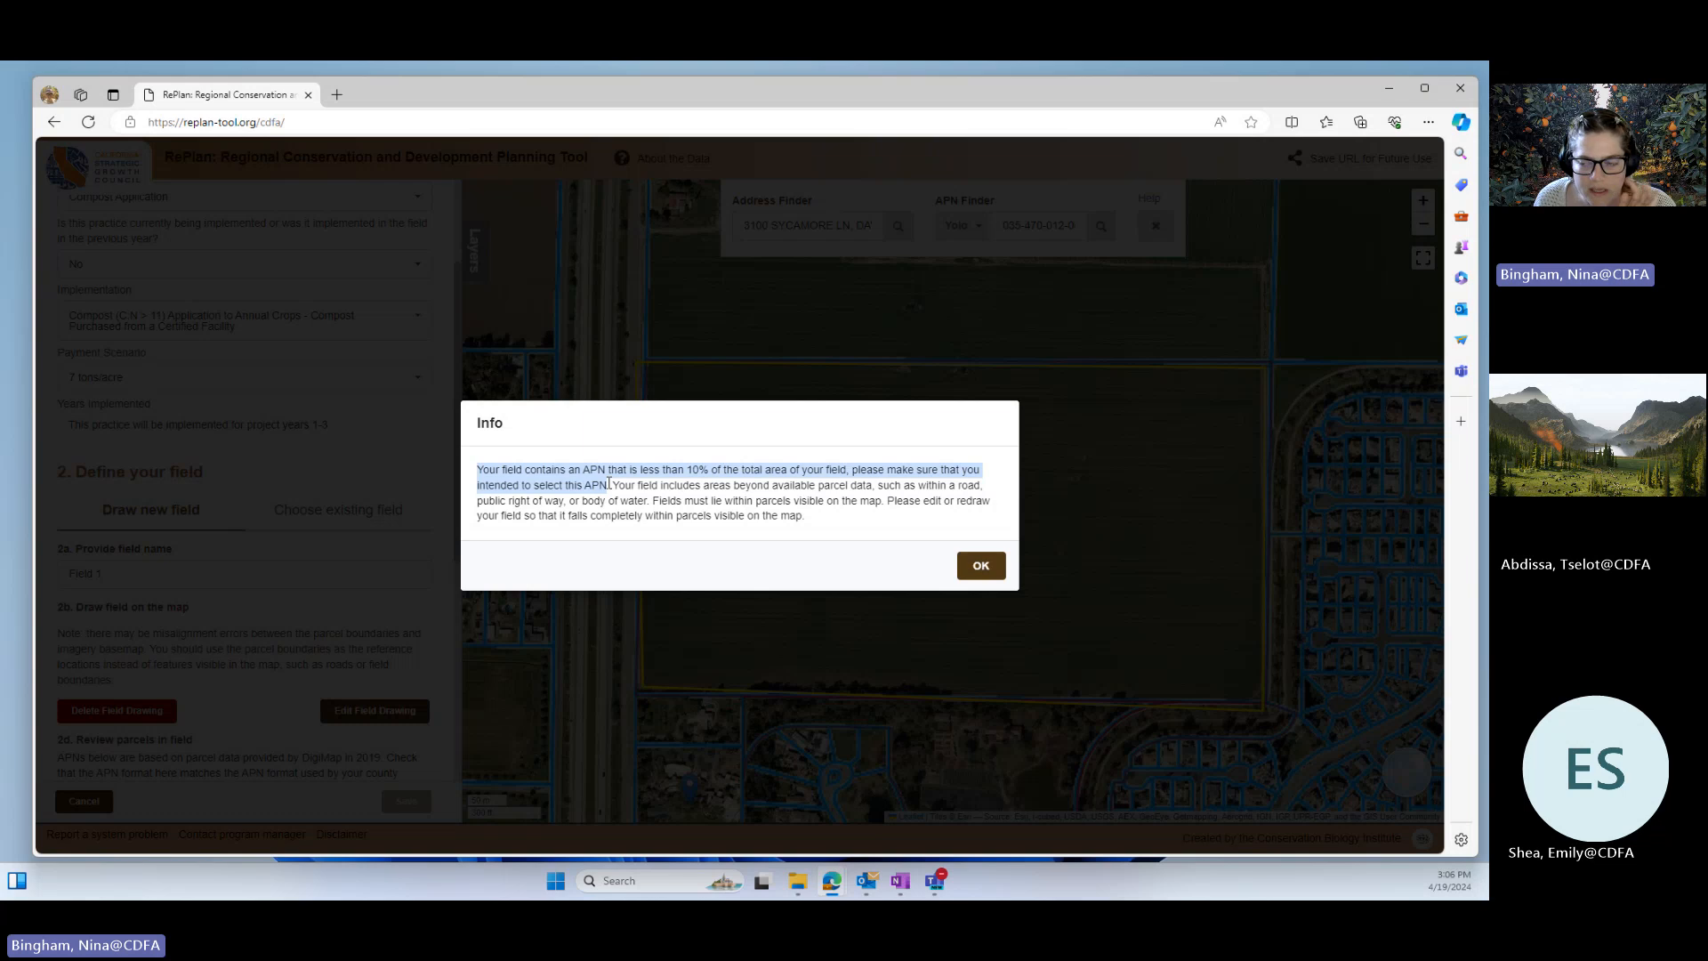
left_click(784, 518)
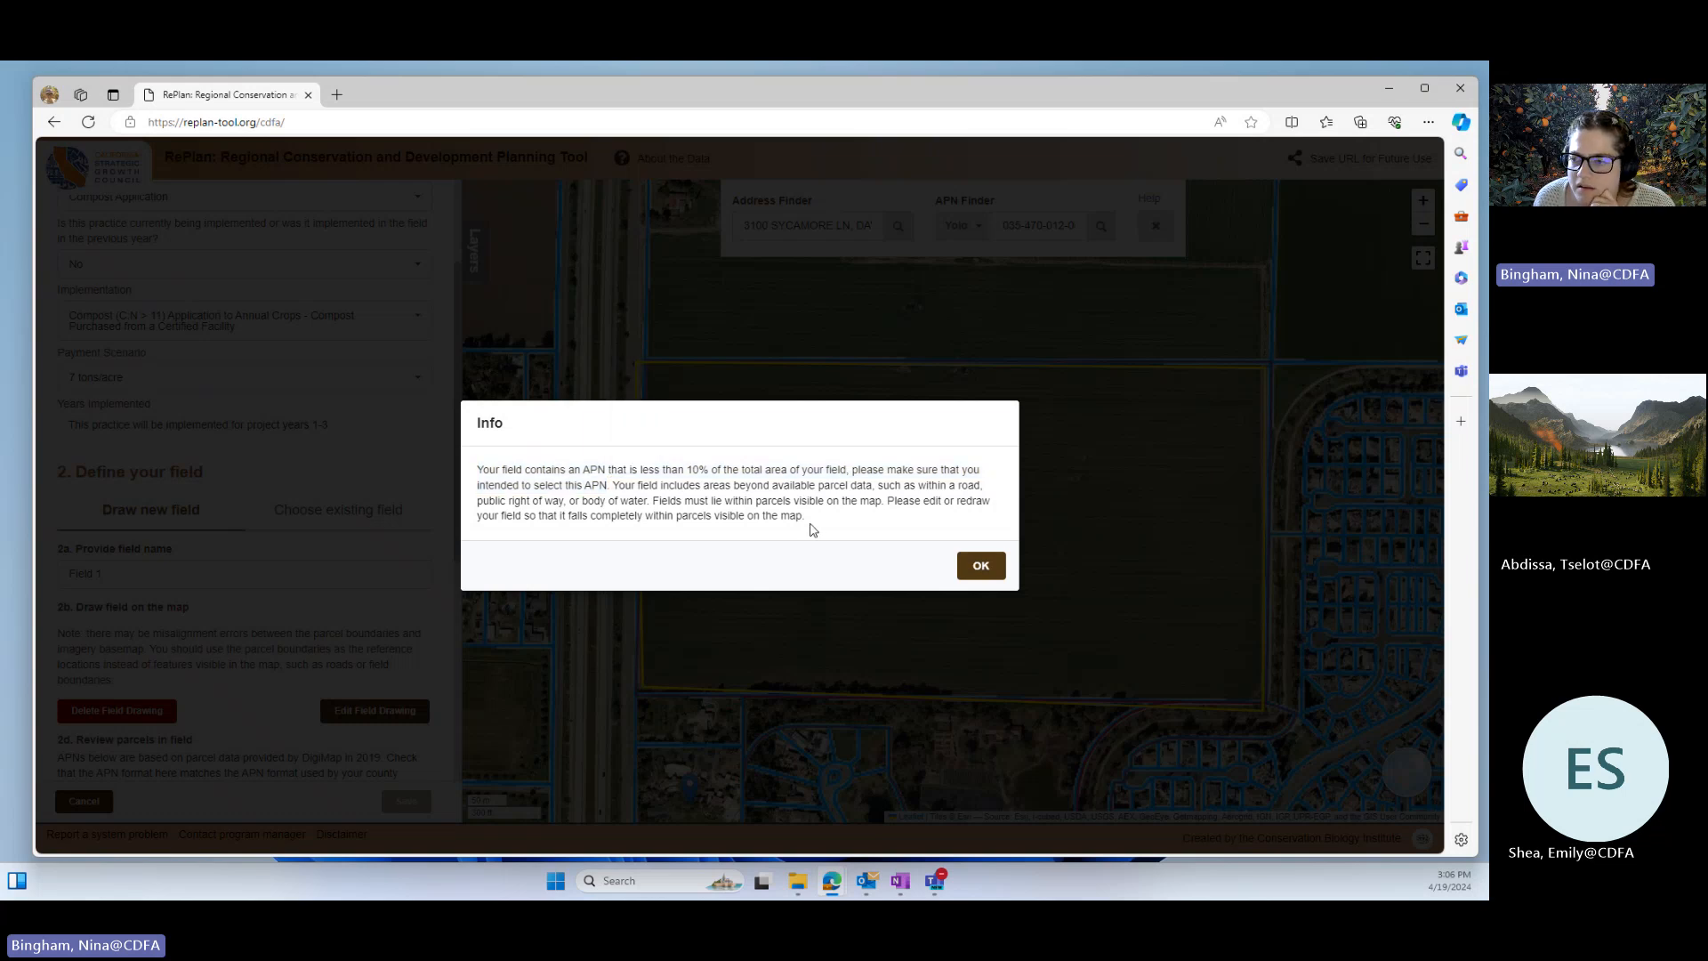
left_click_drag(809, 519, 625, 487)
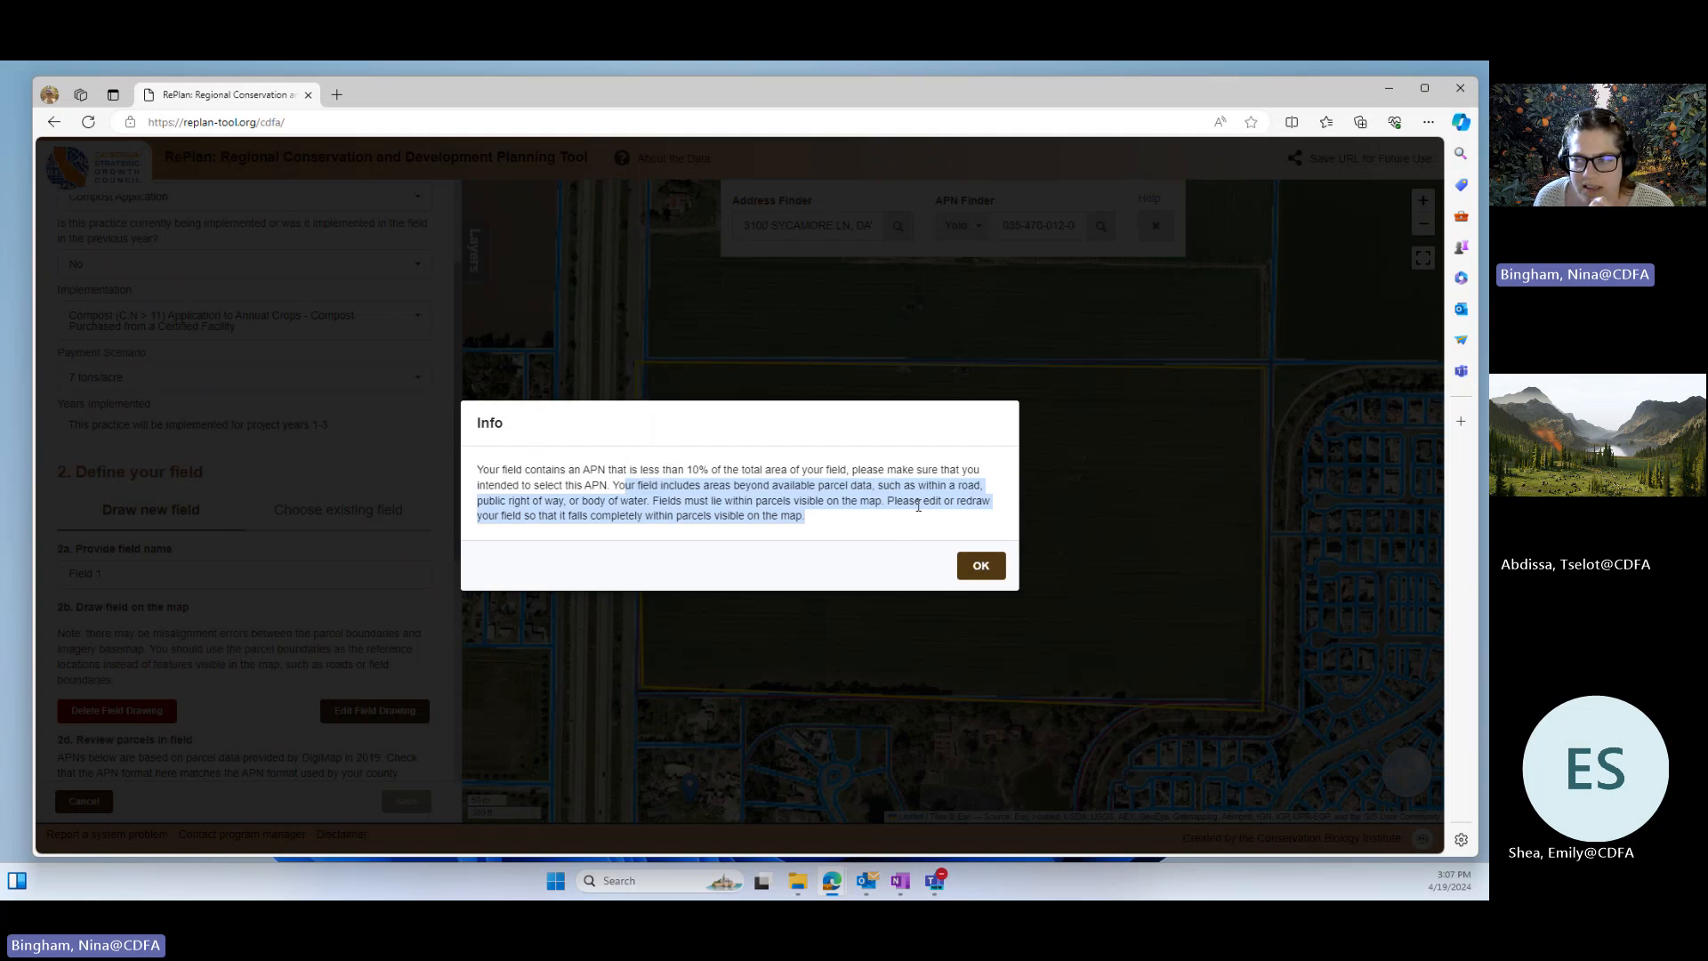
left_click(980, 565)
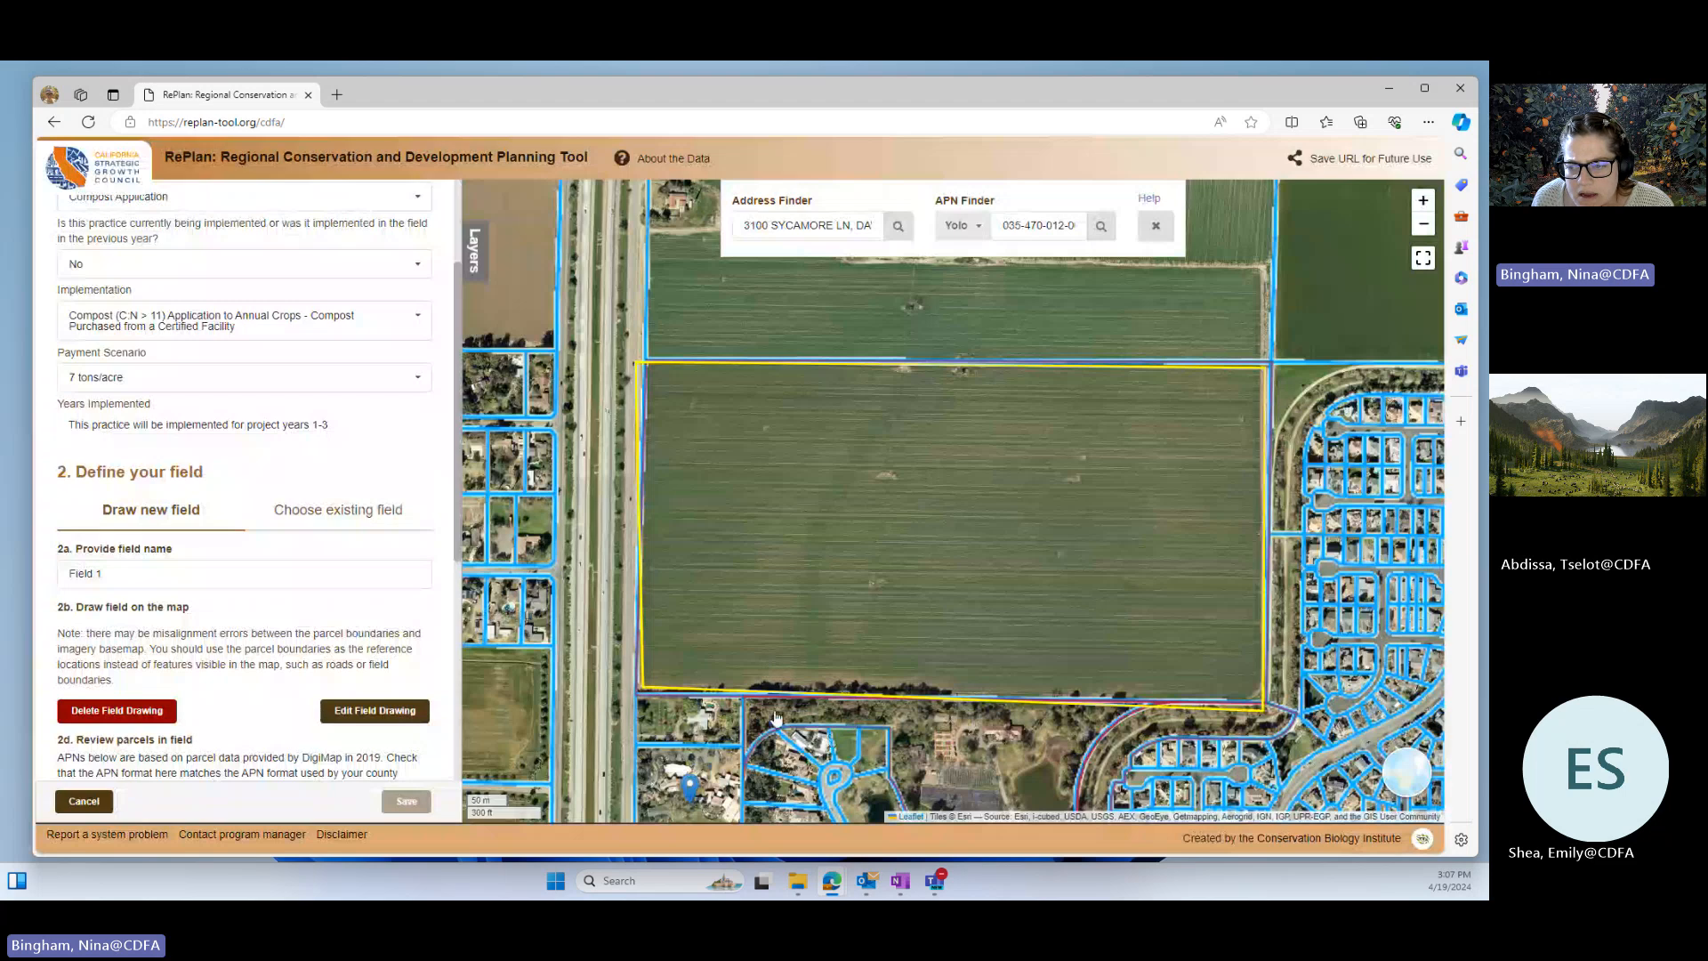
- Edit the field drawing to move its northwest corner inside the parcel boundary, and save the edited shape
scroll(672, 573, "up", 3)
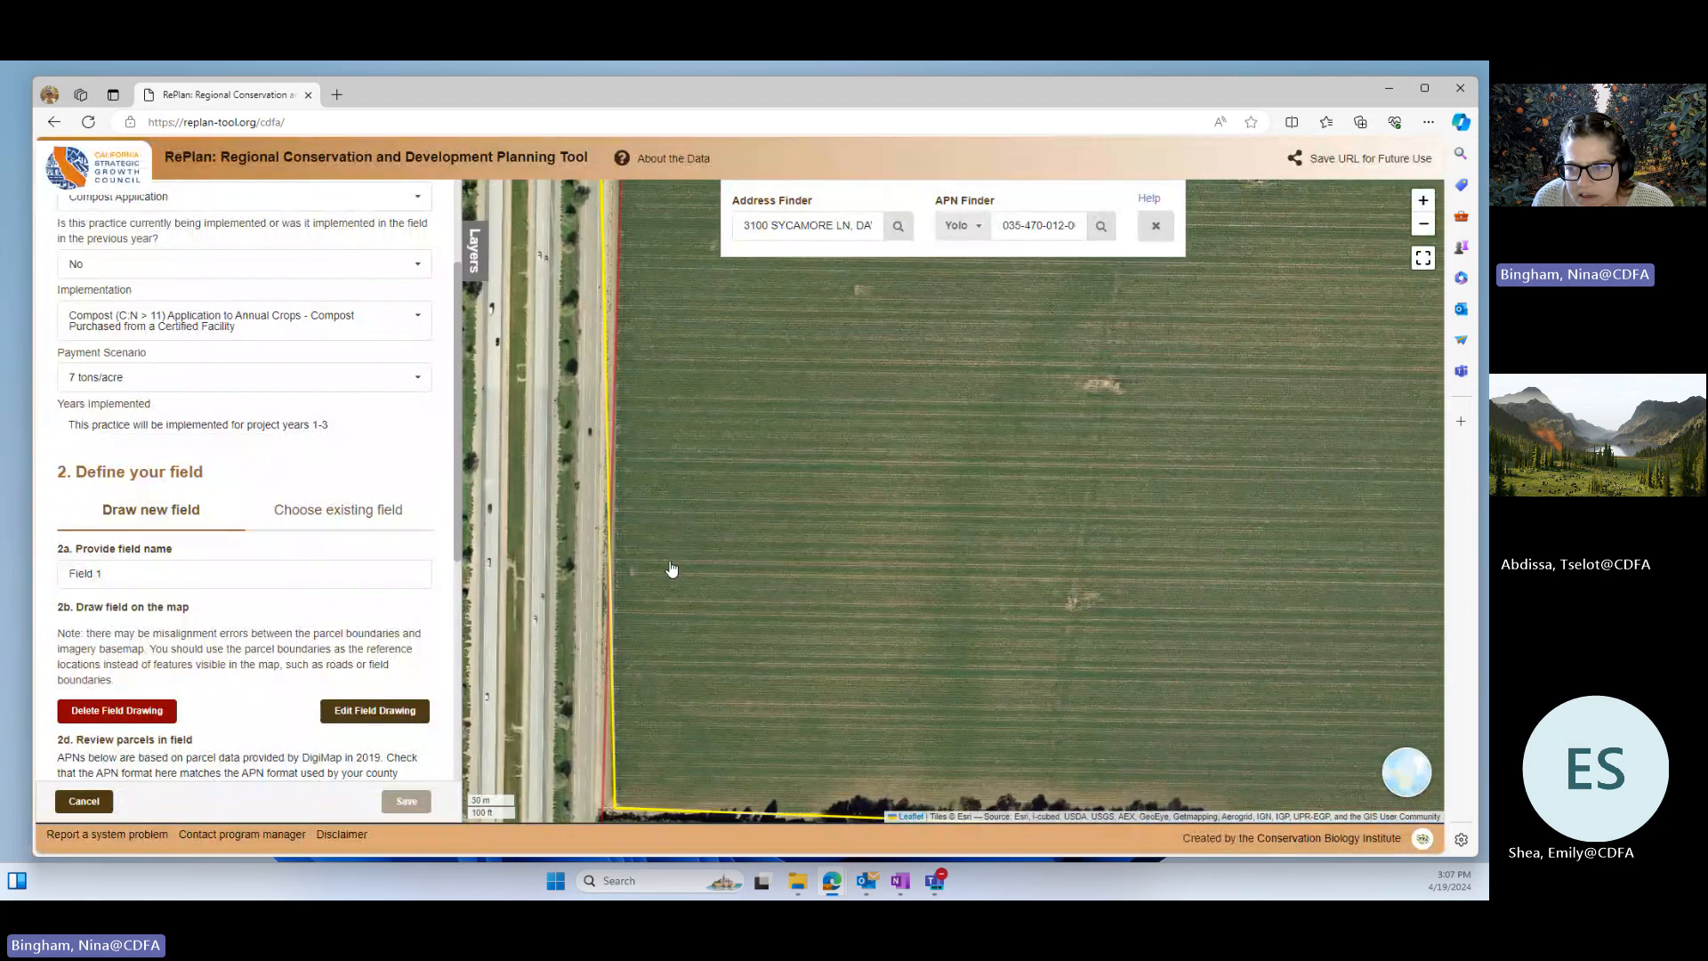
left_click_drag(693, 577, 713, 644)
left_click_drag(735, 537, 698, 484)
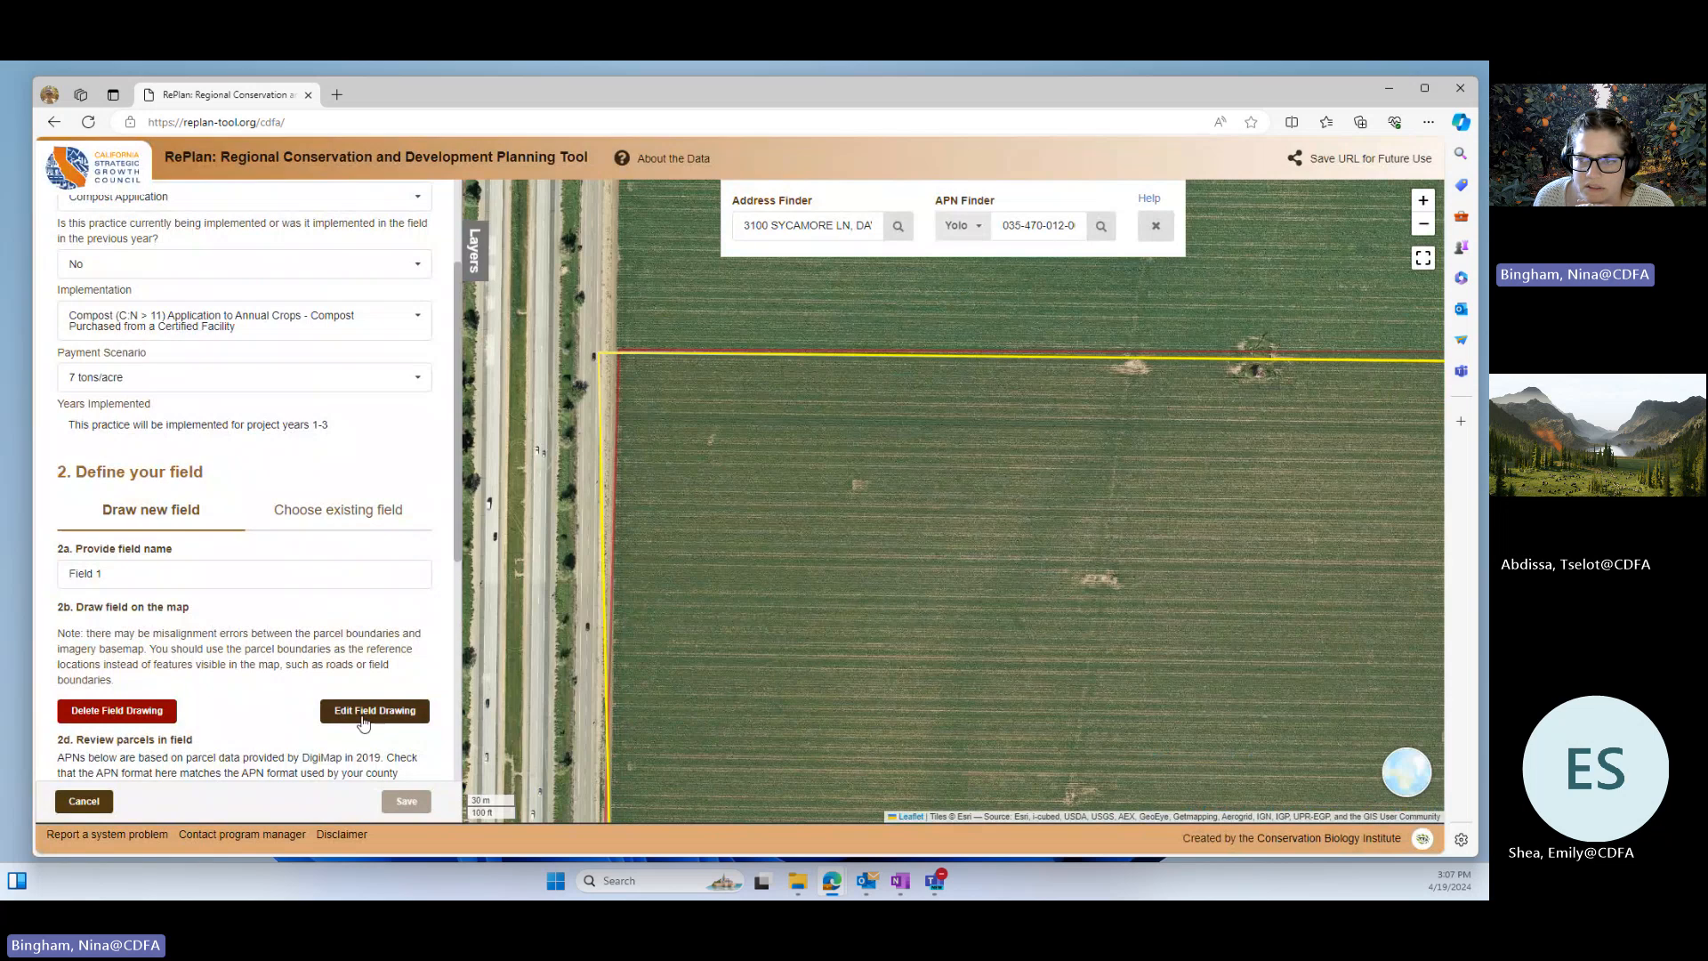
left_click(365, 711)
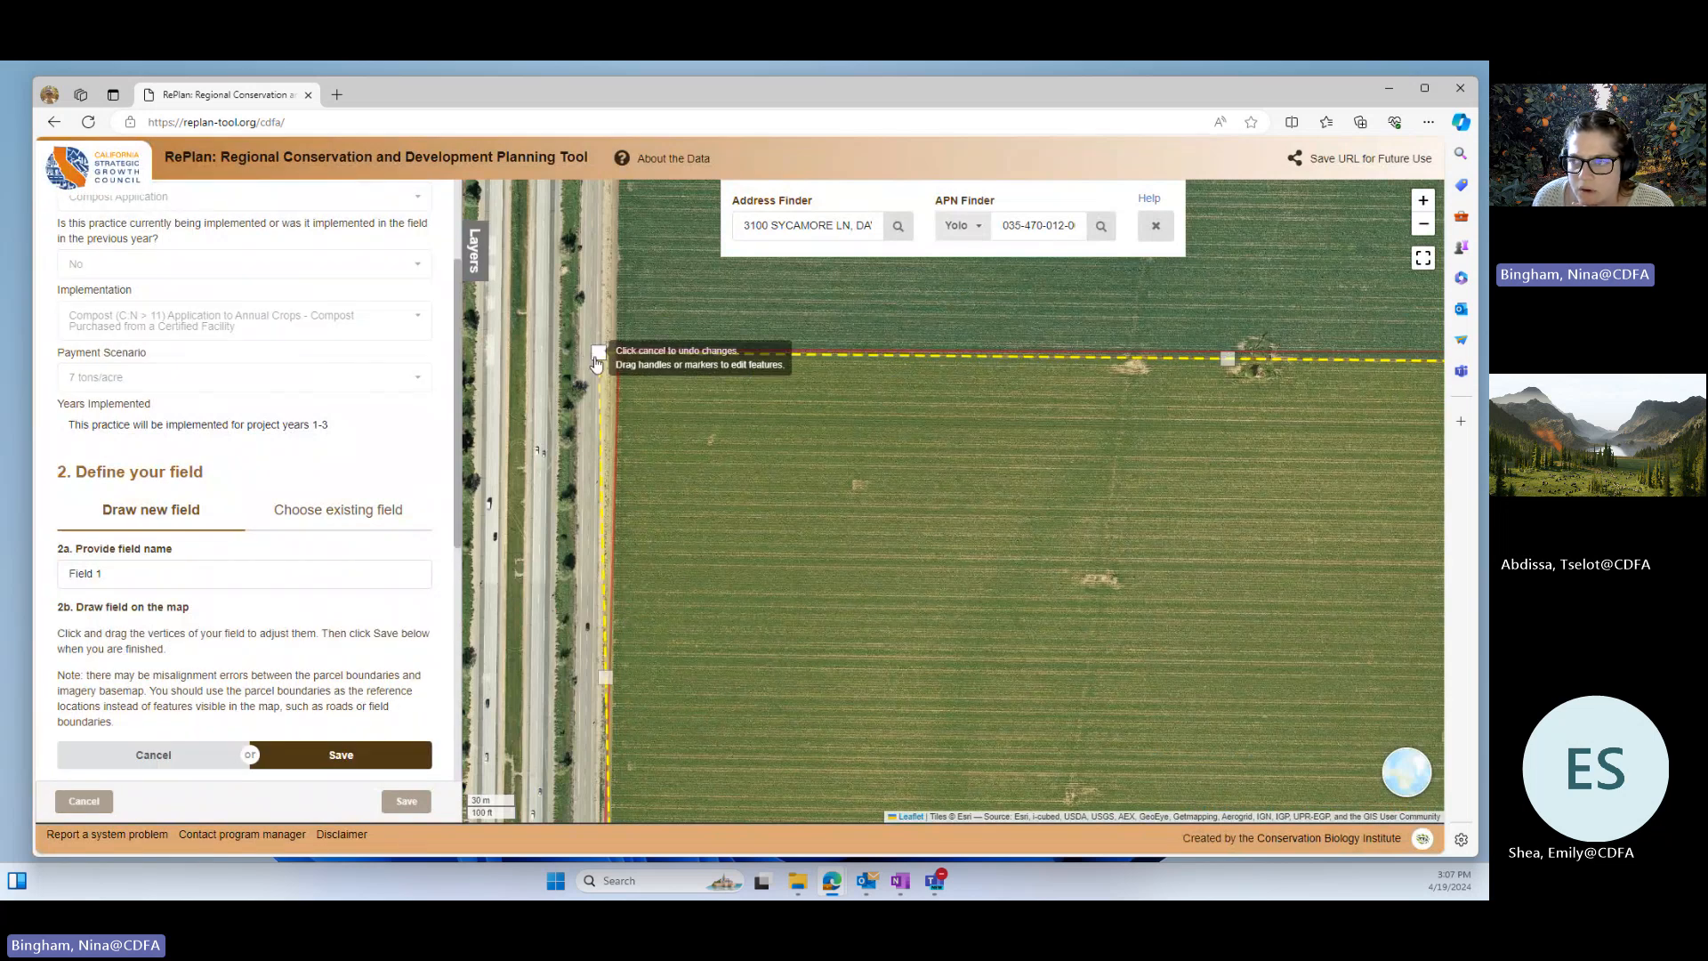
left_click_drag(613, 357, 615, 359)
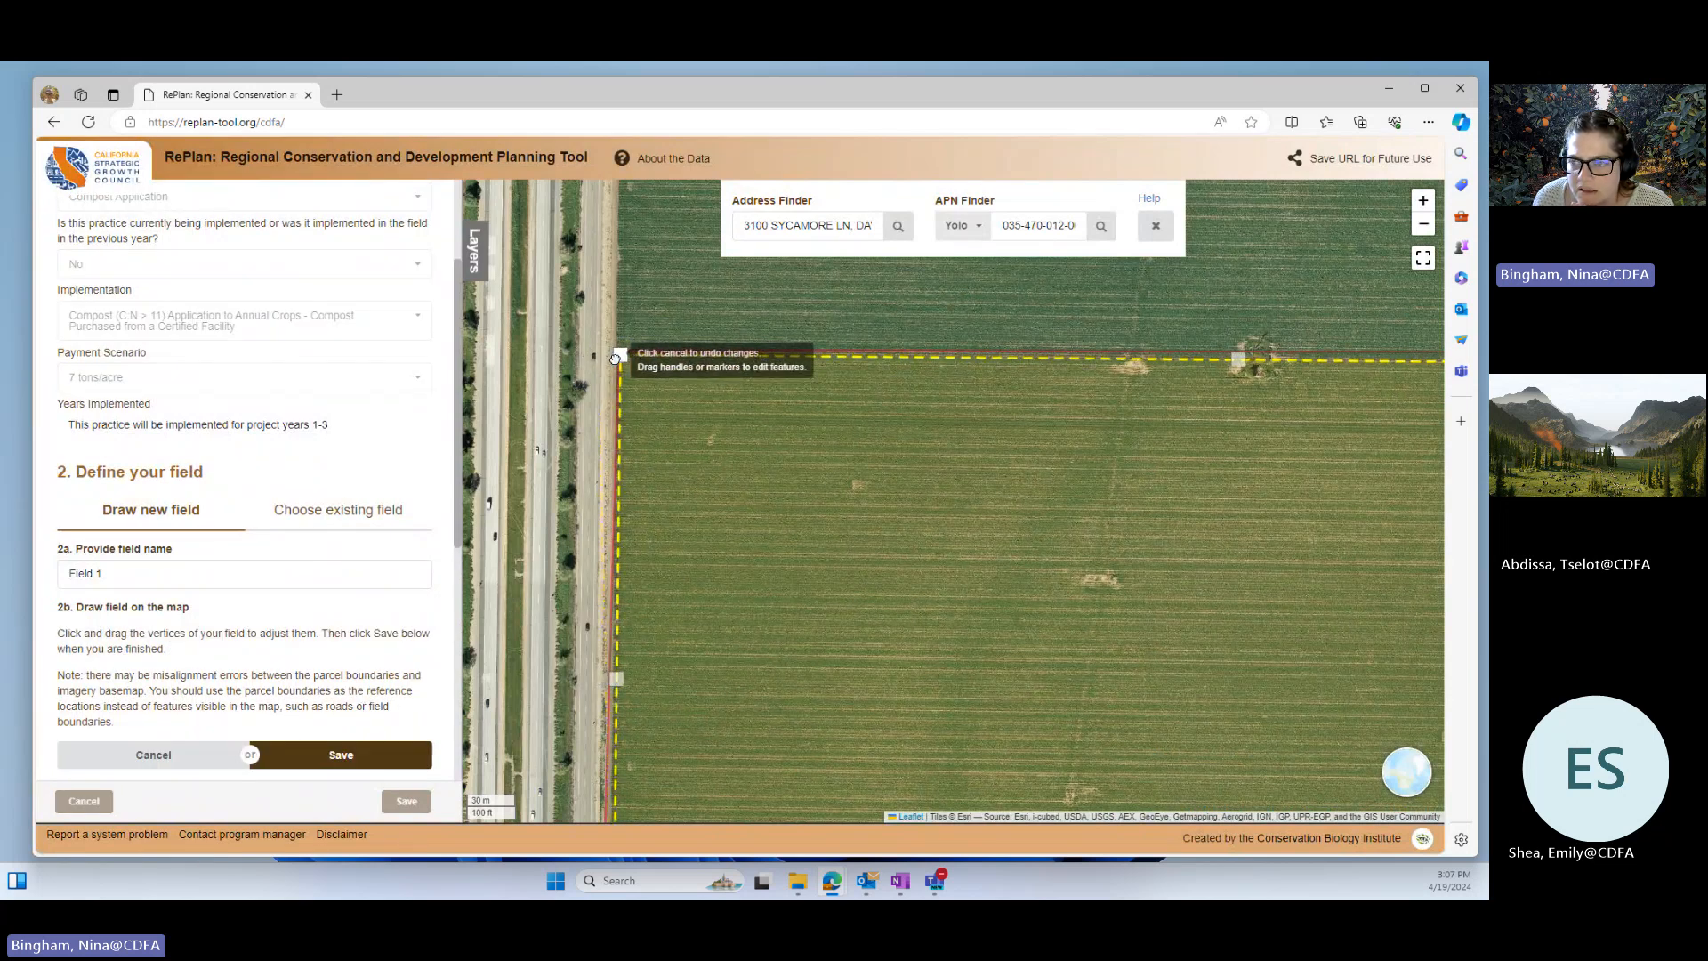
left_click(379, 757)
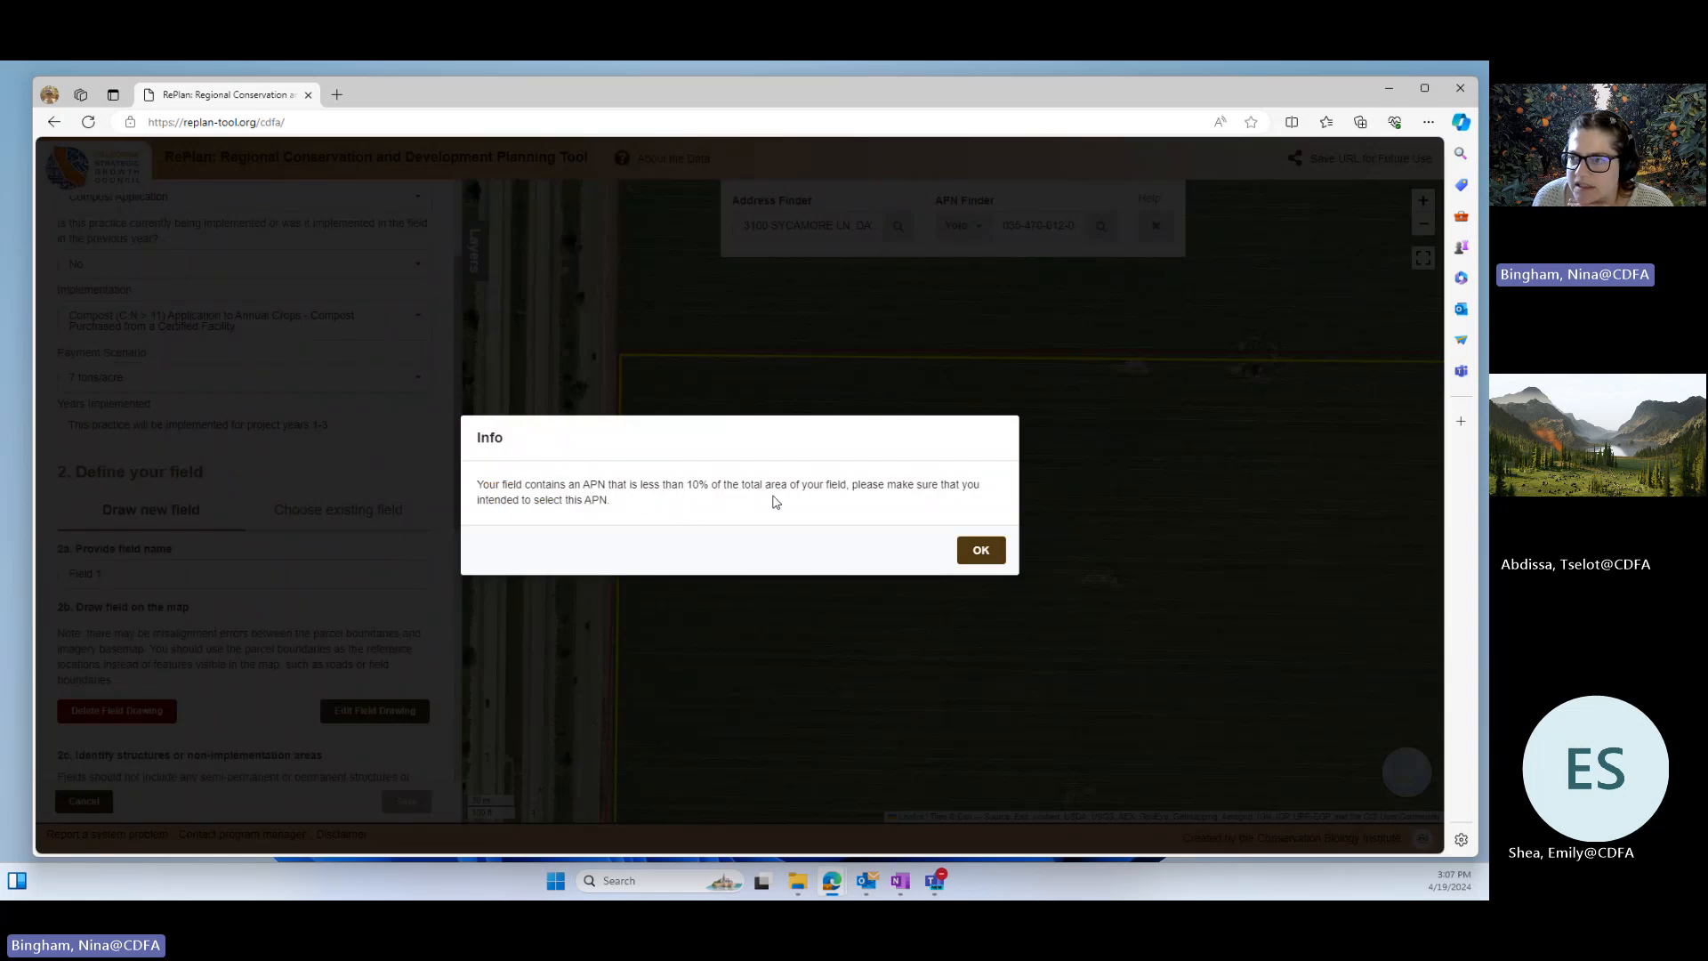
left_click(981, 551)
- Remove both parcels that only slightly overlap the field, keeping the main crop parcel
scroll(728, 640, "down", 3)
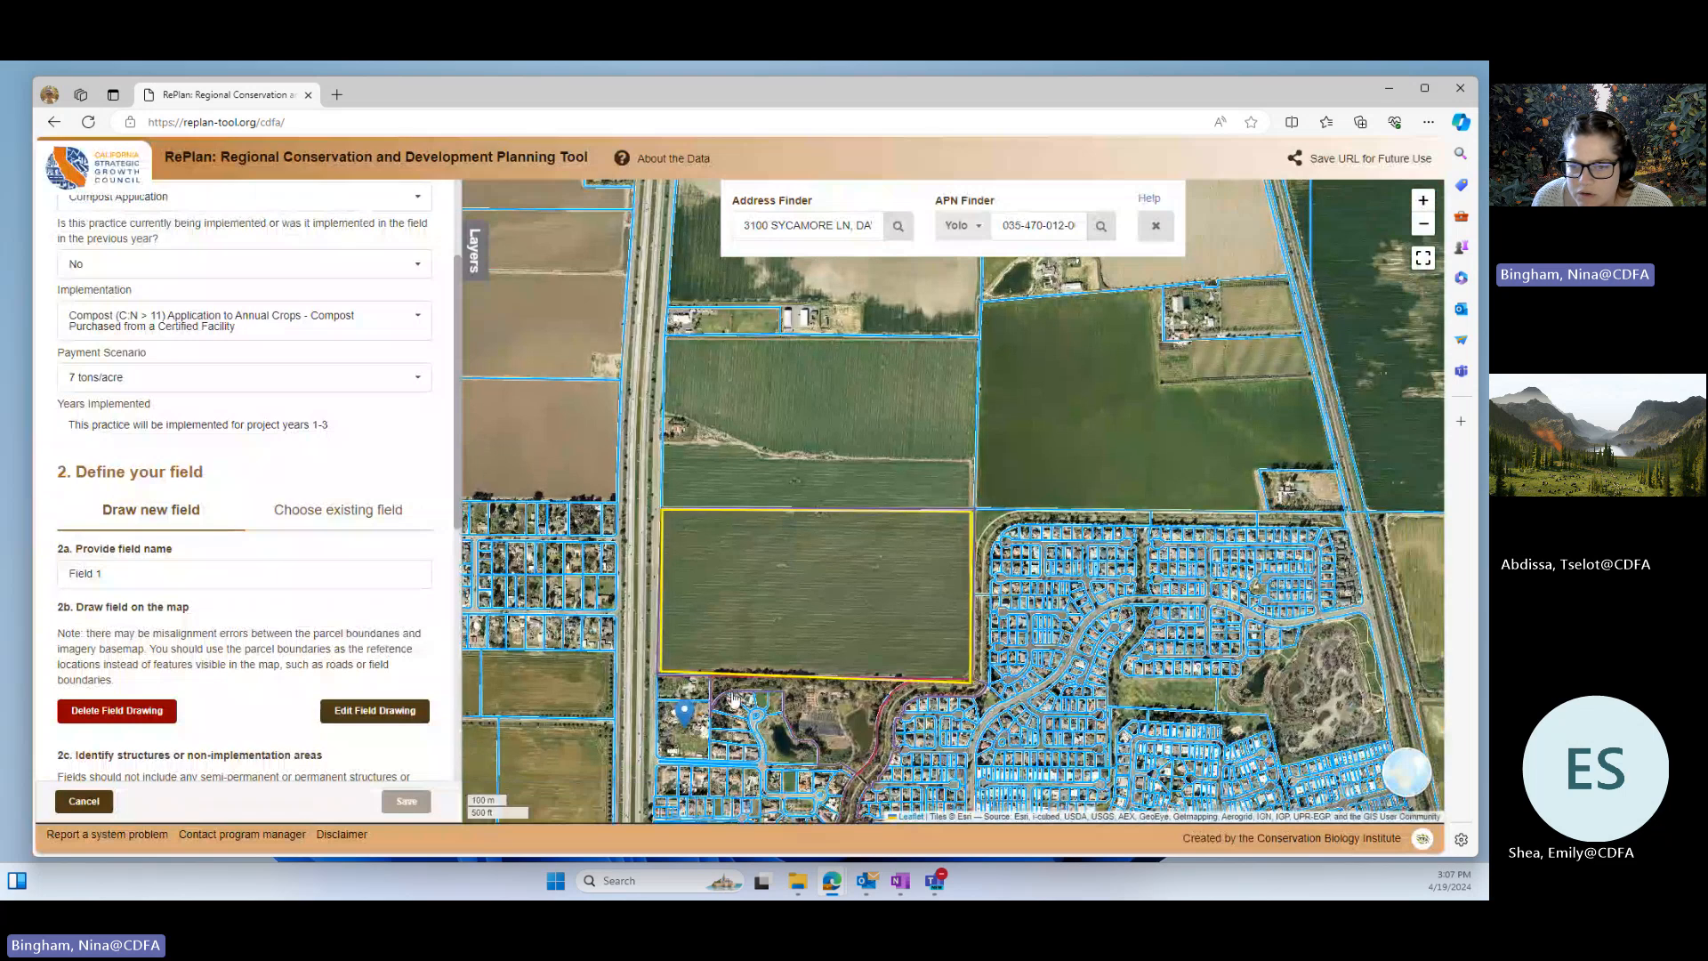
scroll(318, 585, "down", 4)
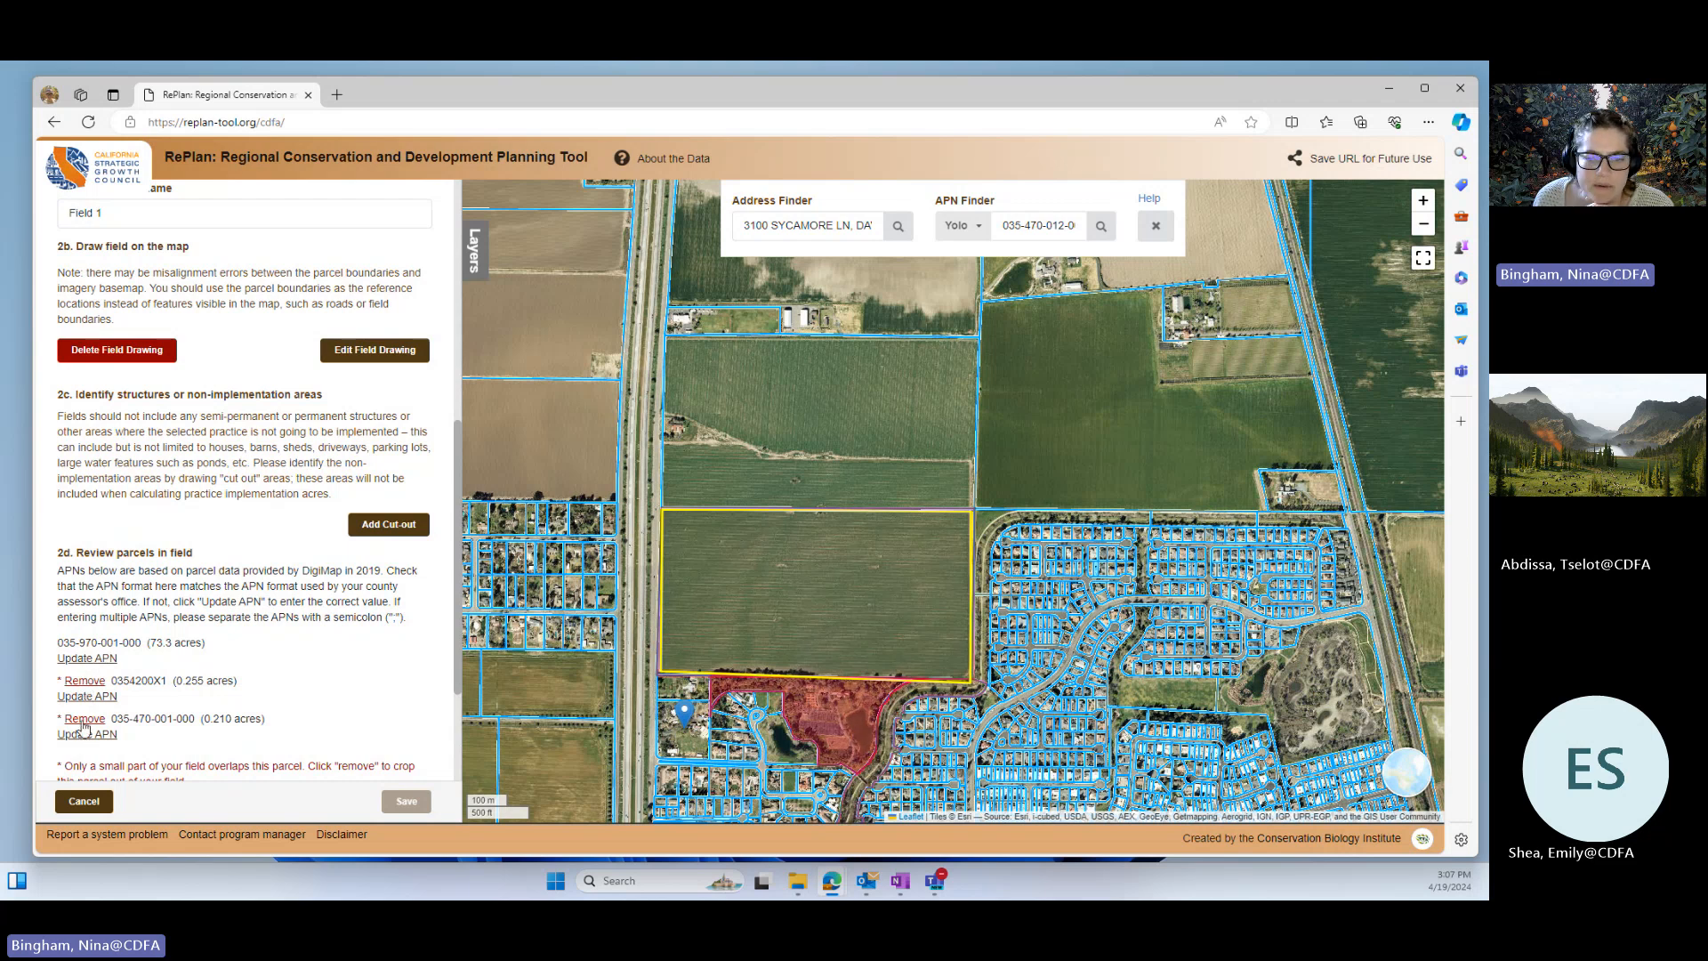
left_click(77, 682)
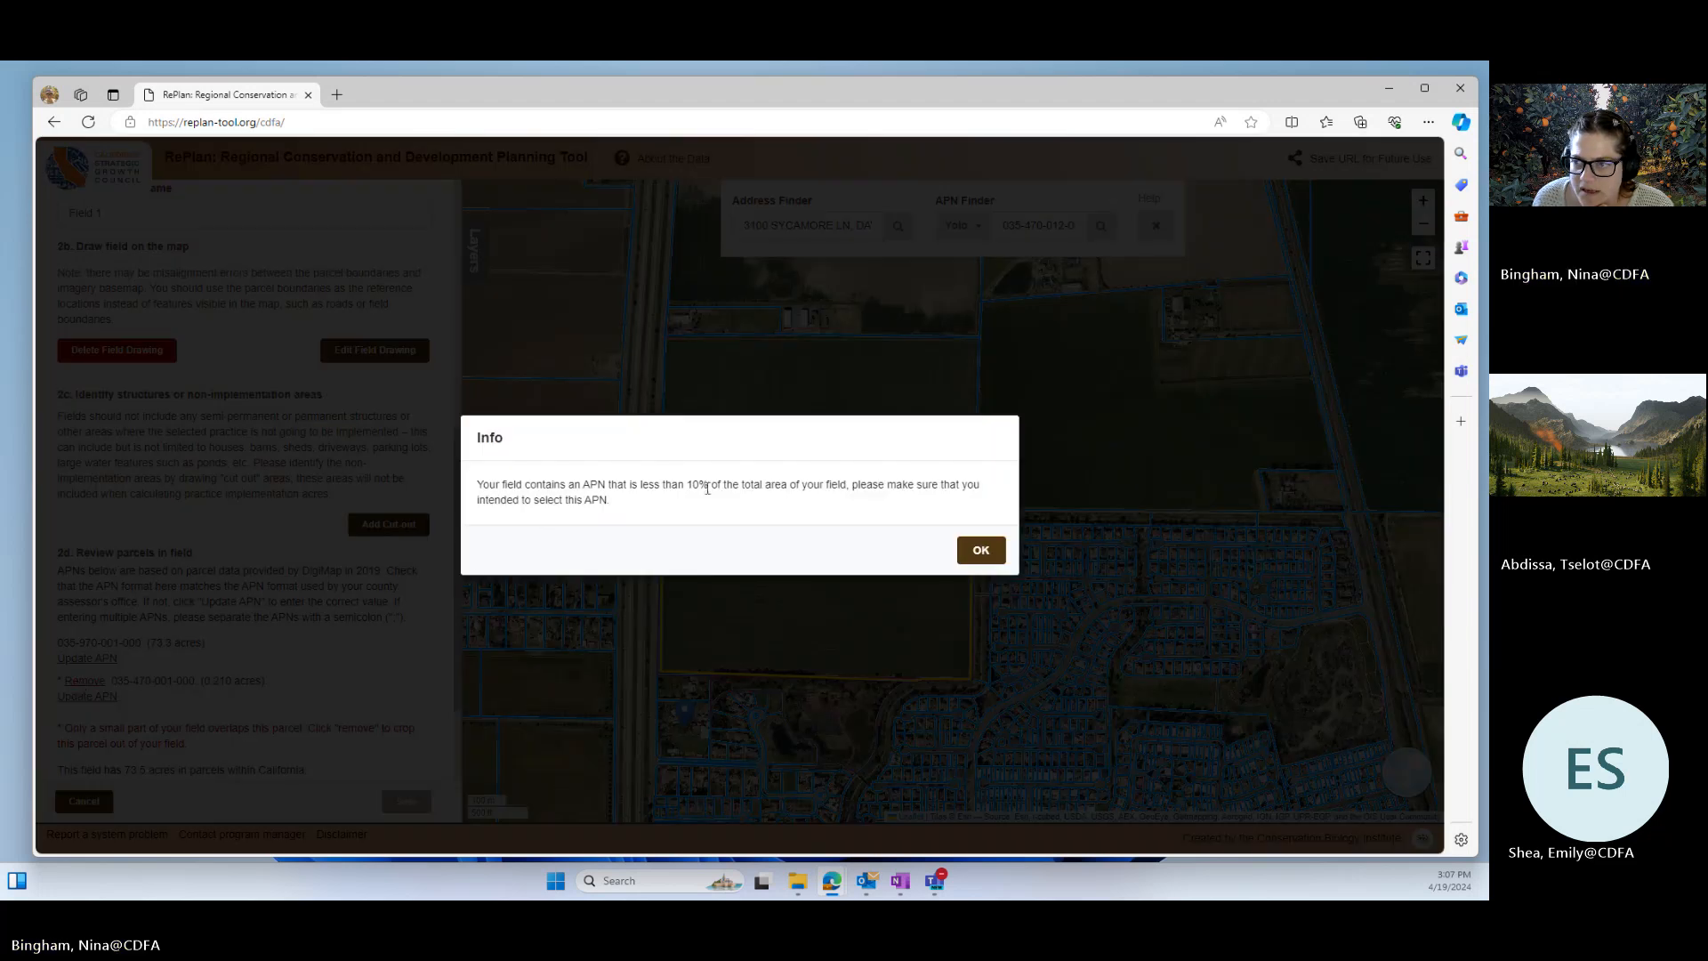
left_click(979, 550)
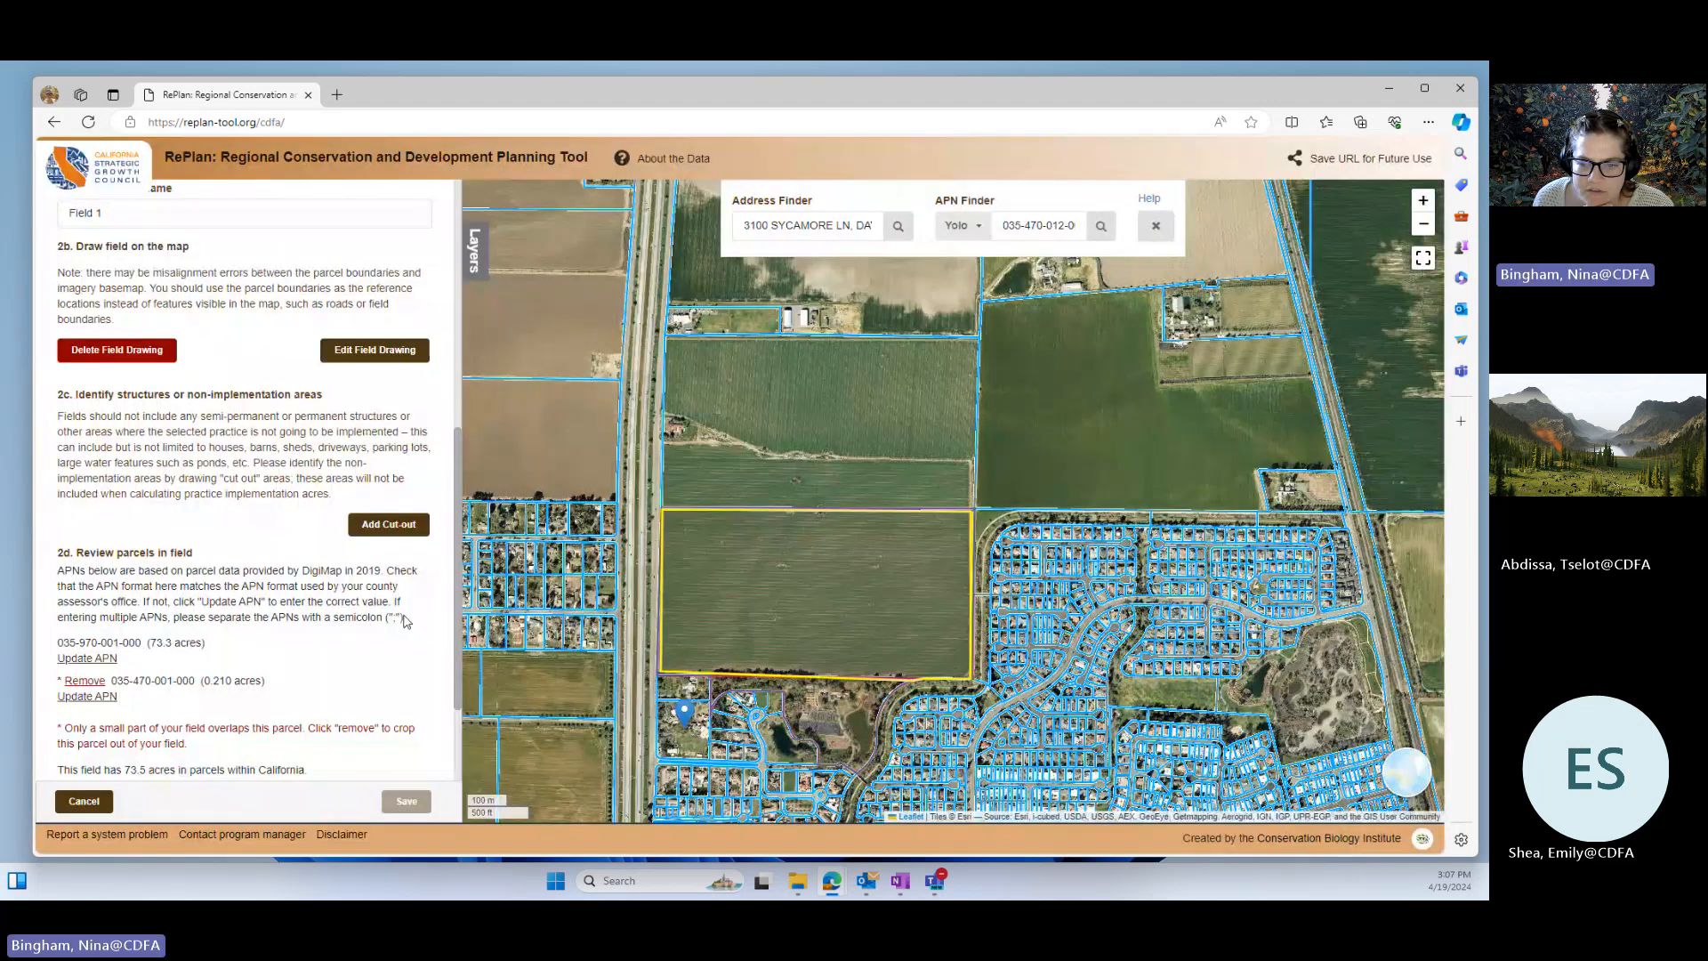
left_click(91, 681)
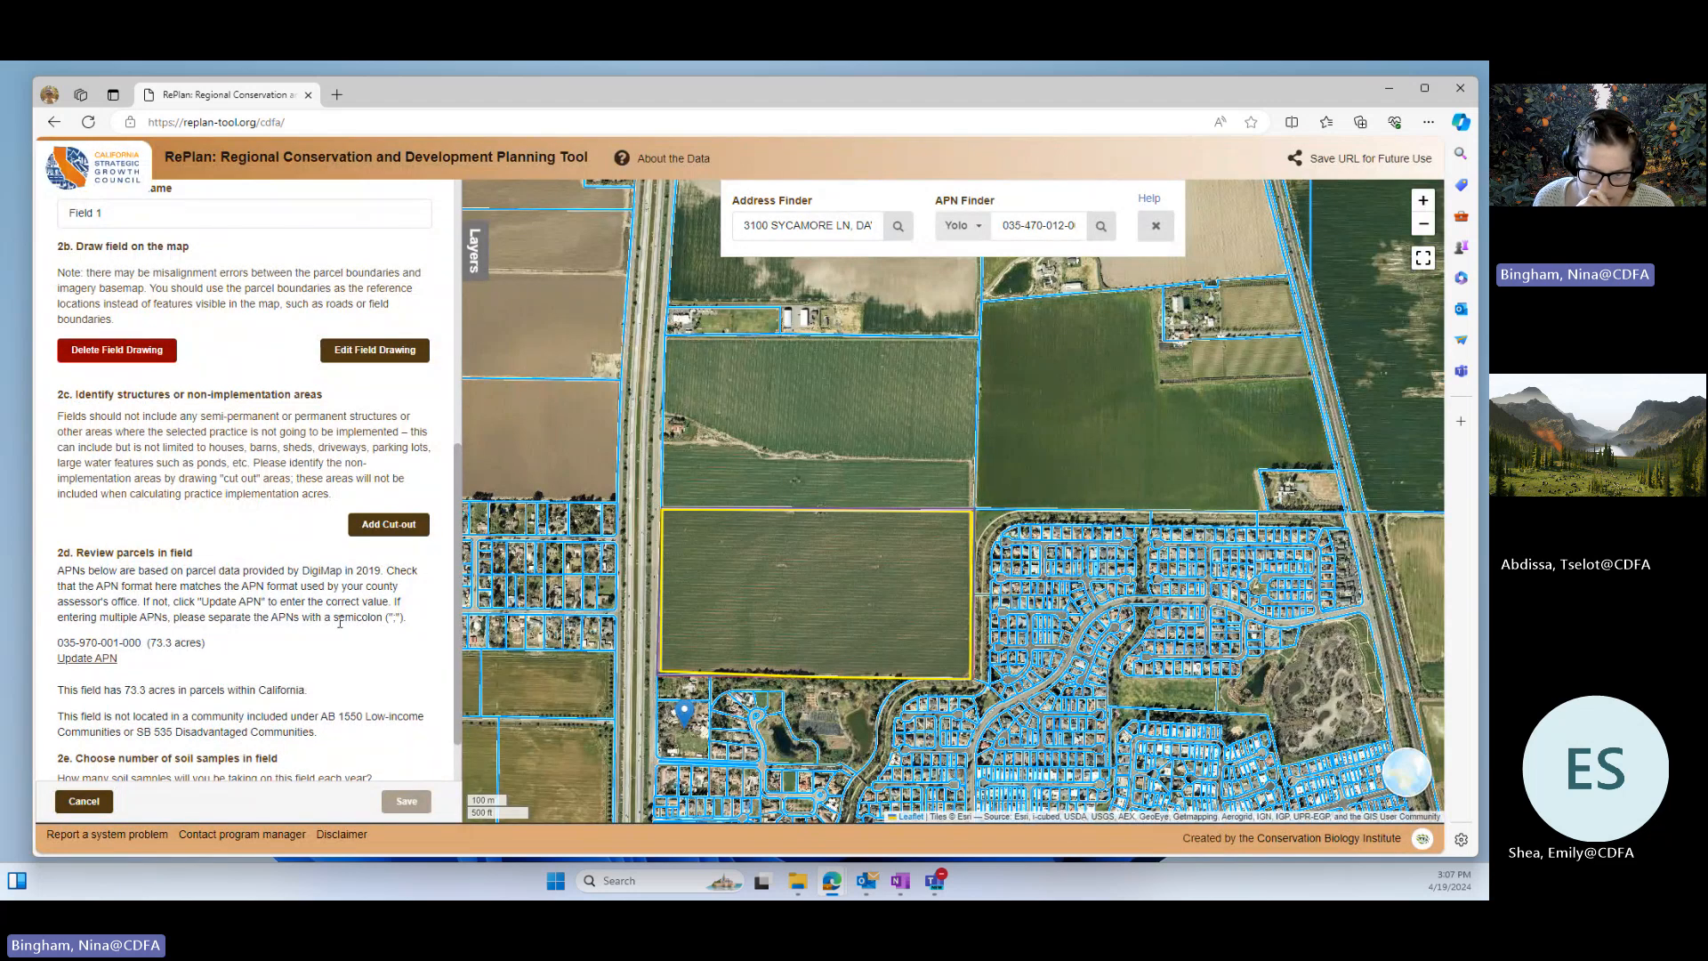
- Add a small four-sided cut-out just inside the middle of the field's north edge as a non-implementation area
scroll(781, 612, "up", 1)
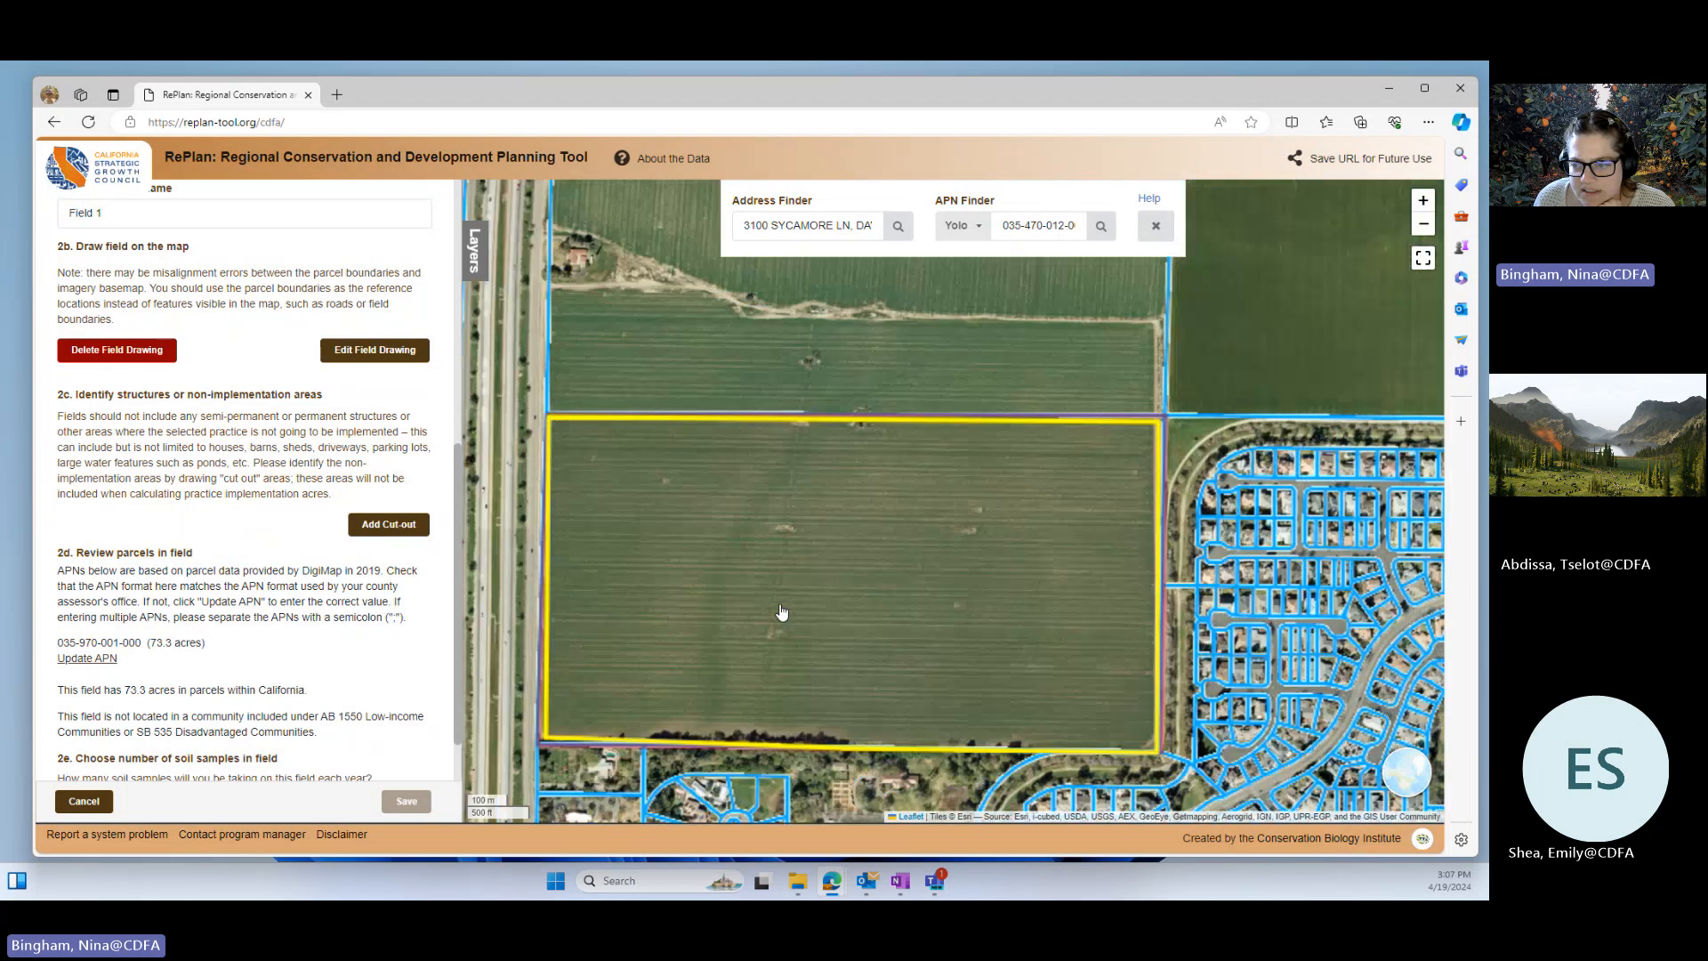
scroll(781, 612, "up", 2)
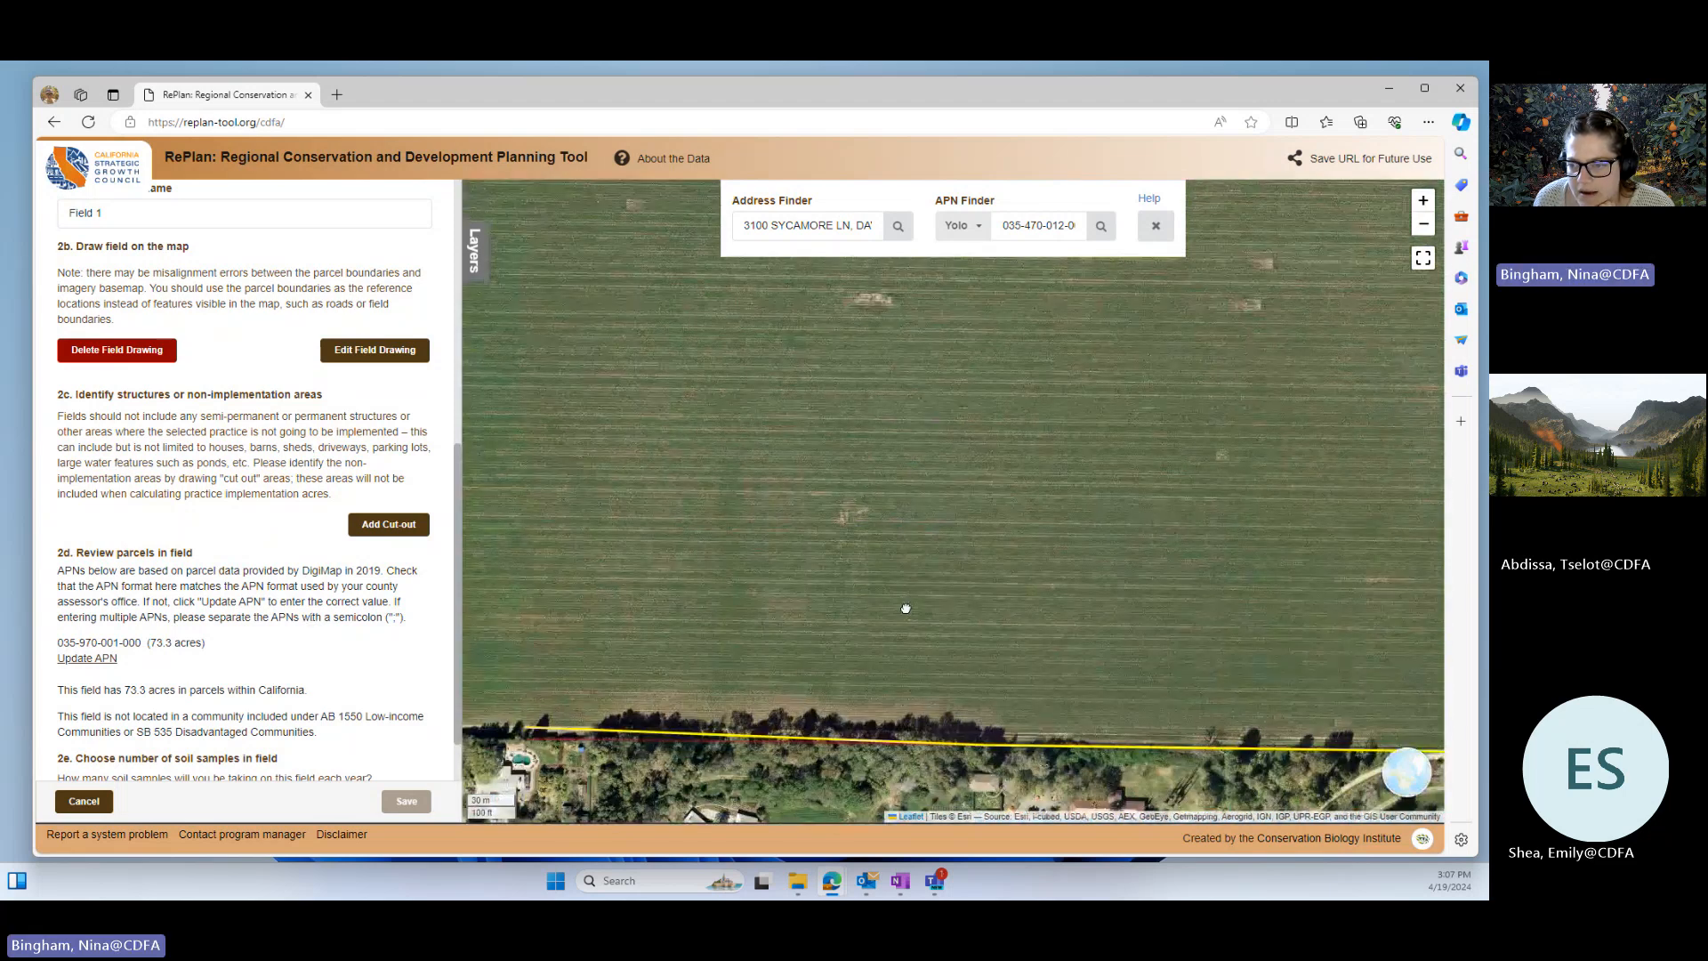
scroll(751, 627, "up", 1)
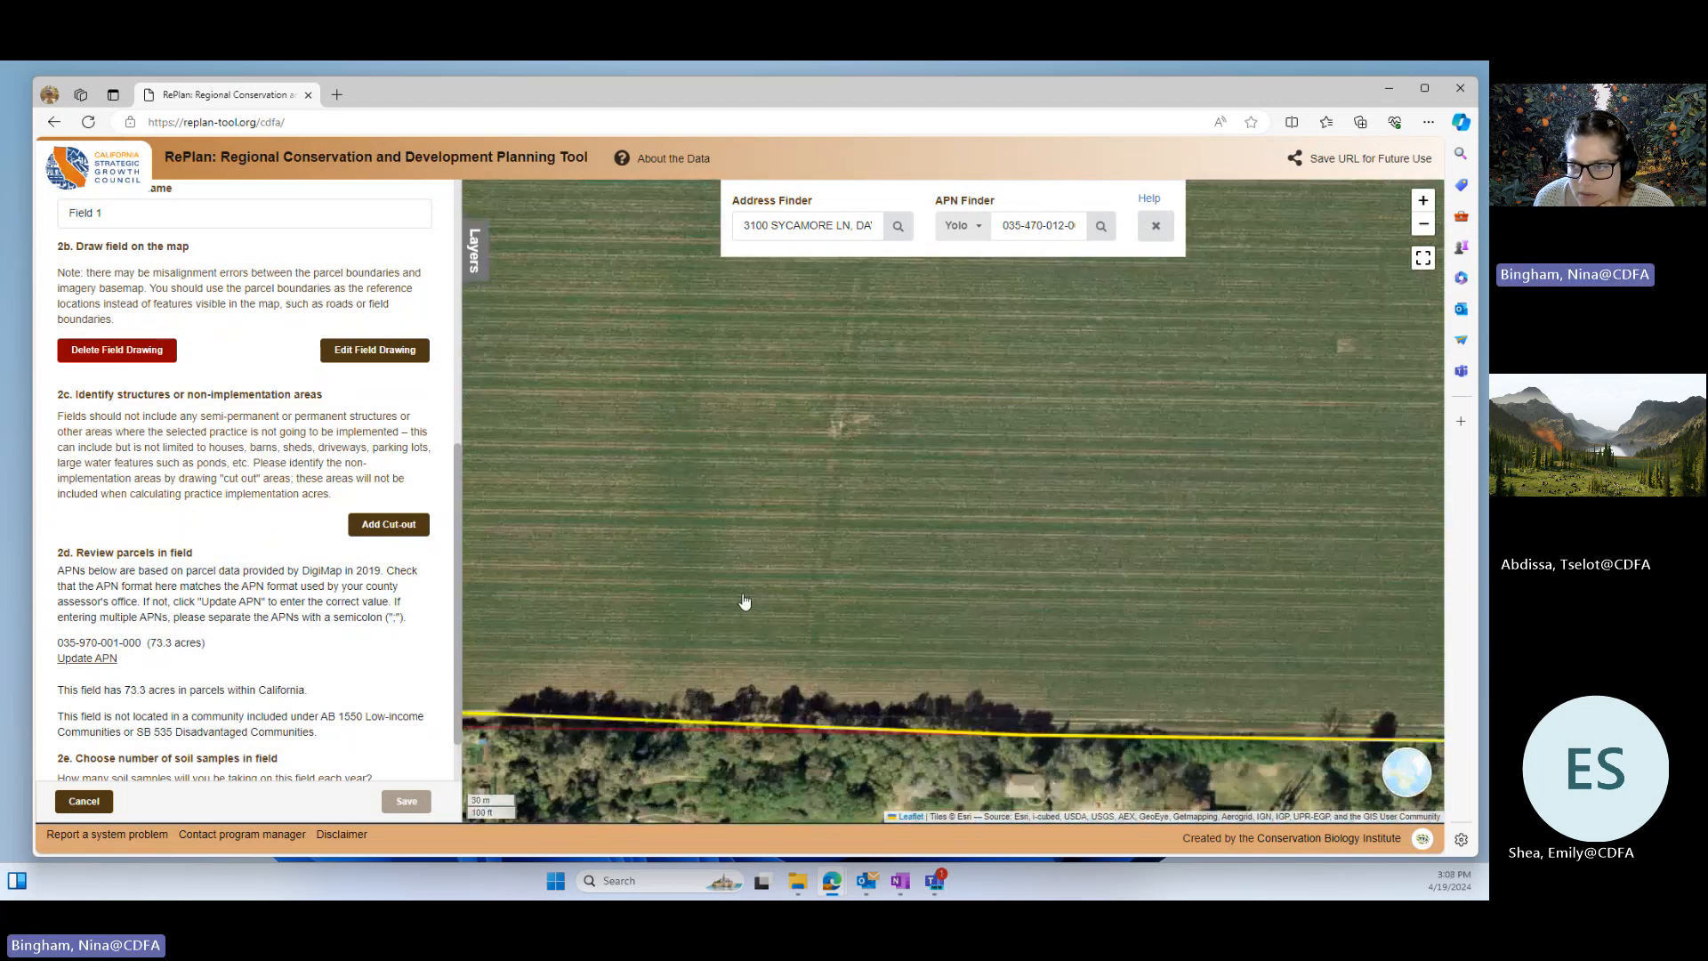
scroll(644, 622, "down", 2)
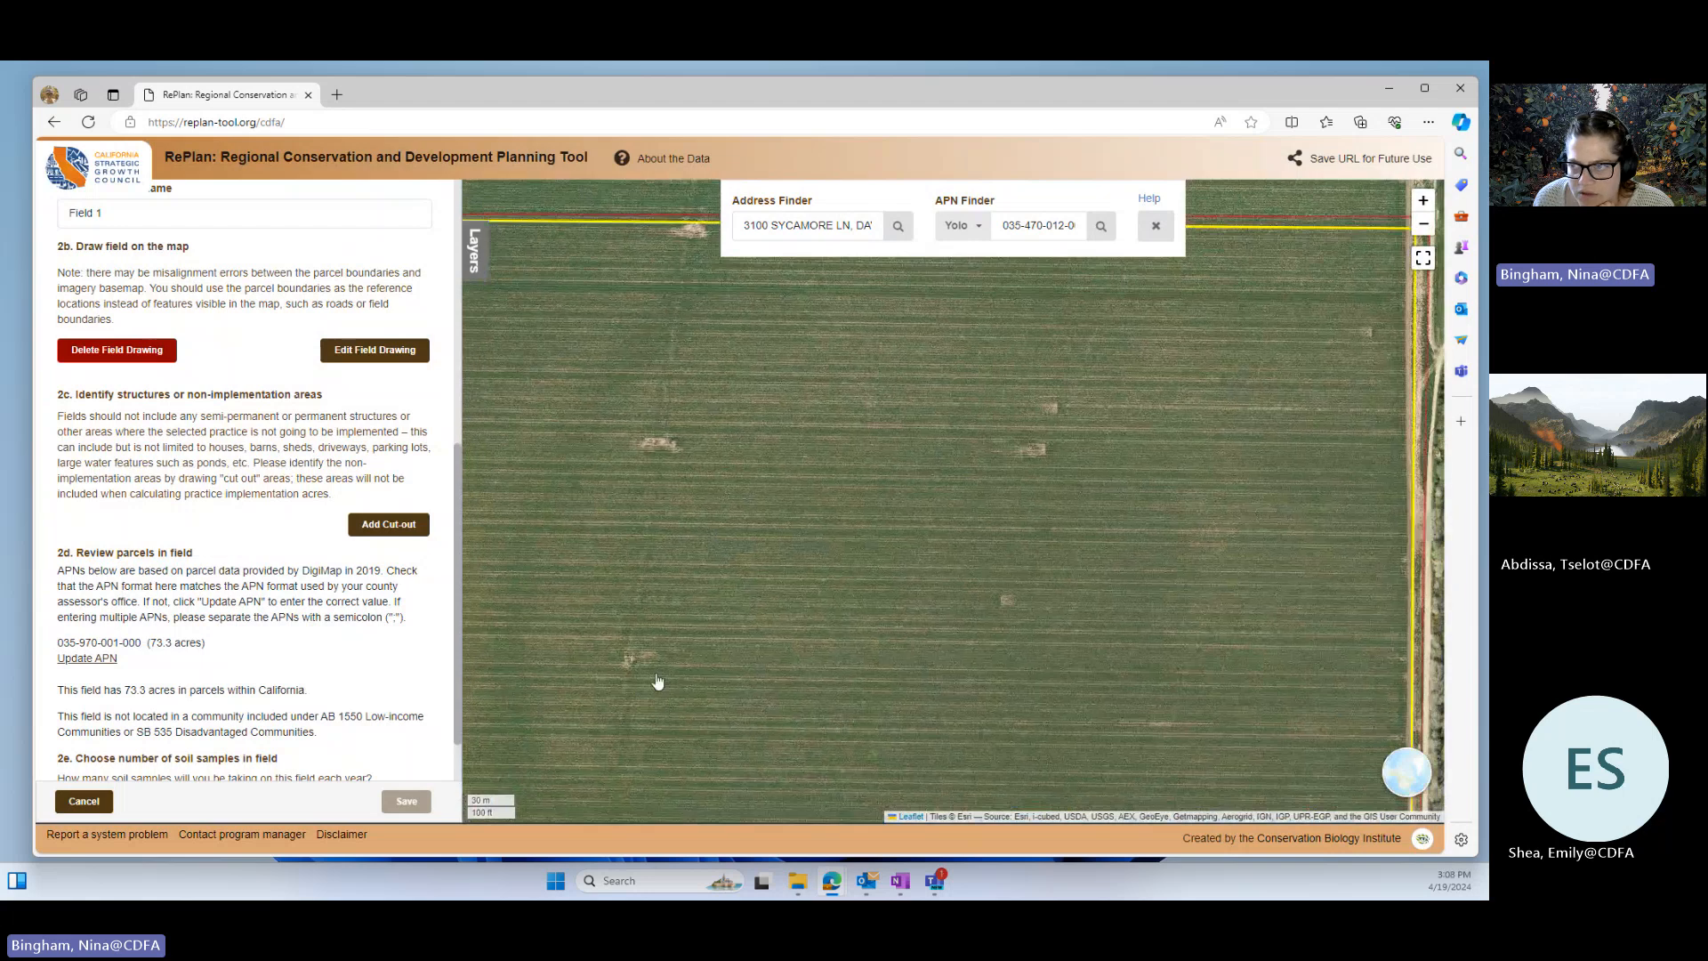
left_click_drag(648, 649, 723, 617)
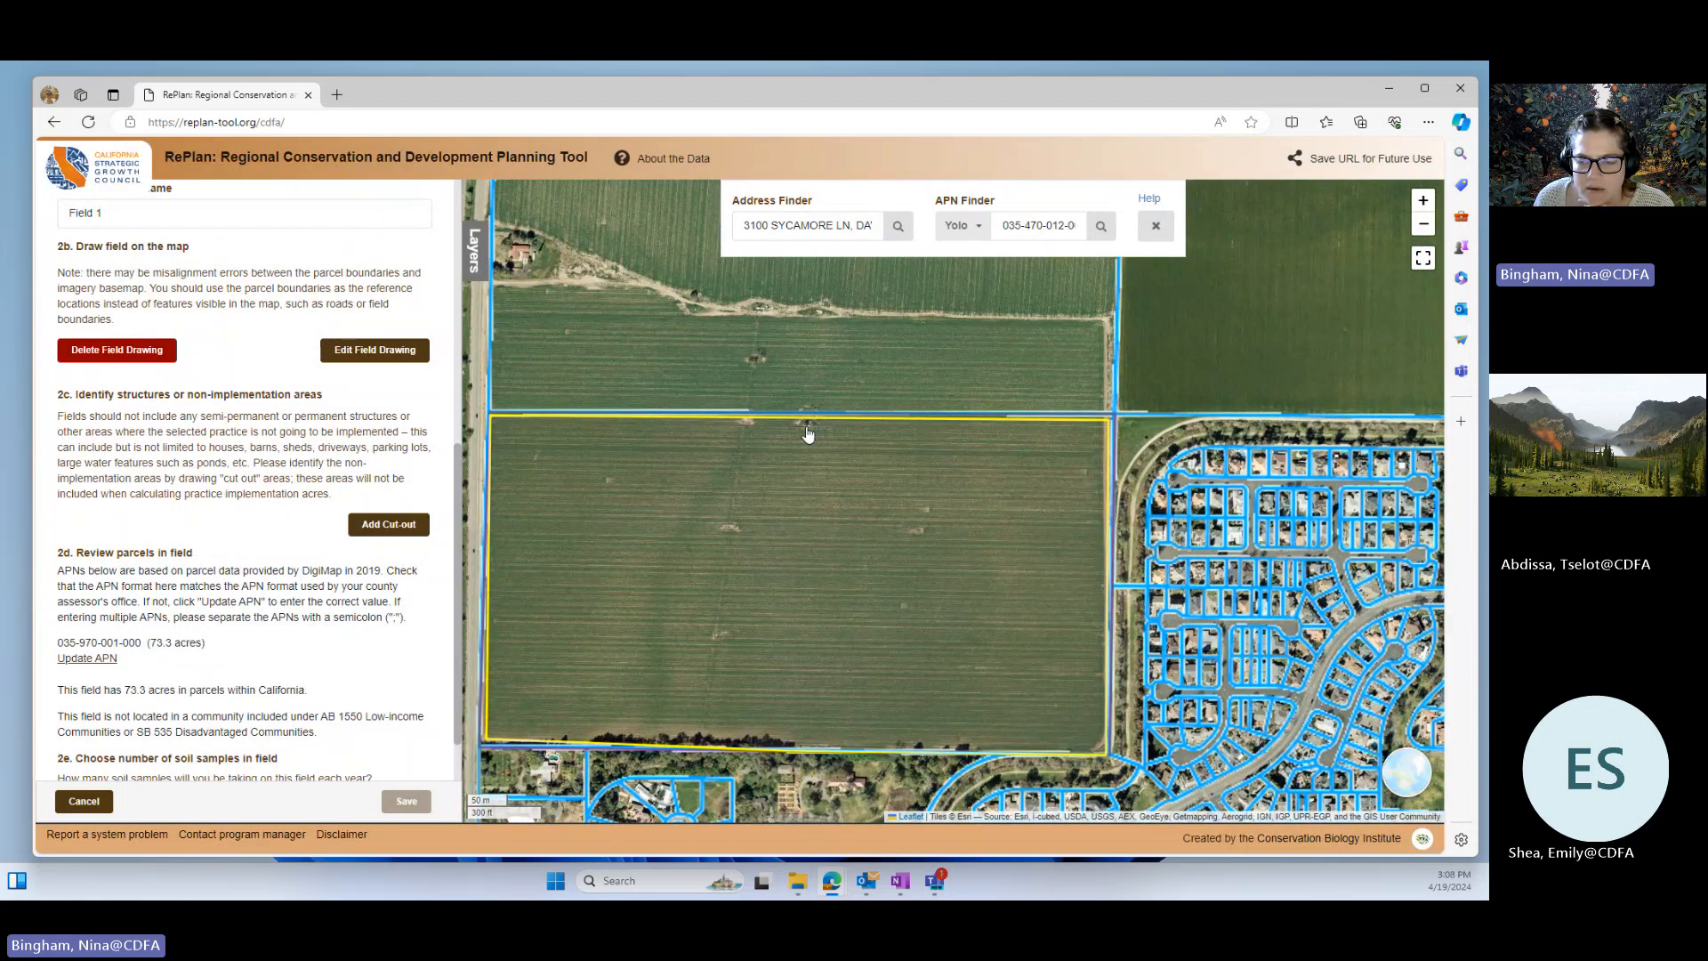
left_click(389, 524)
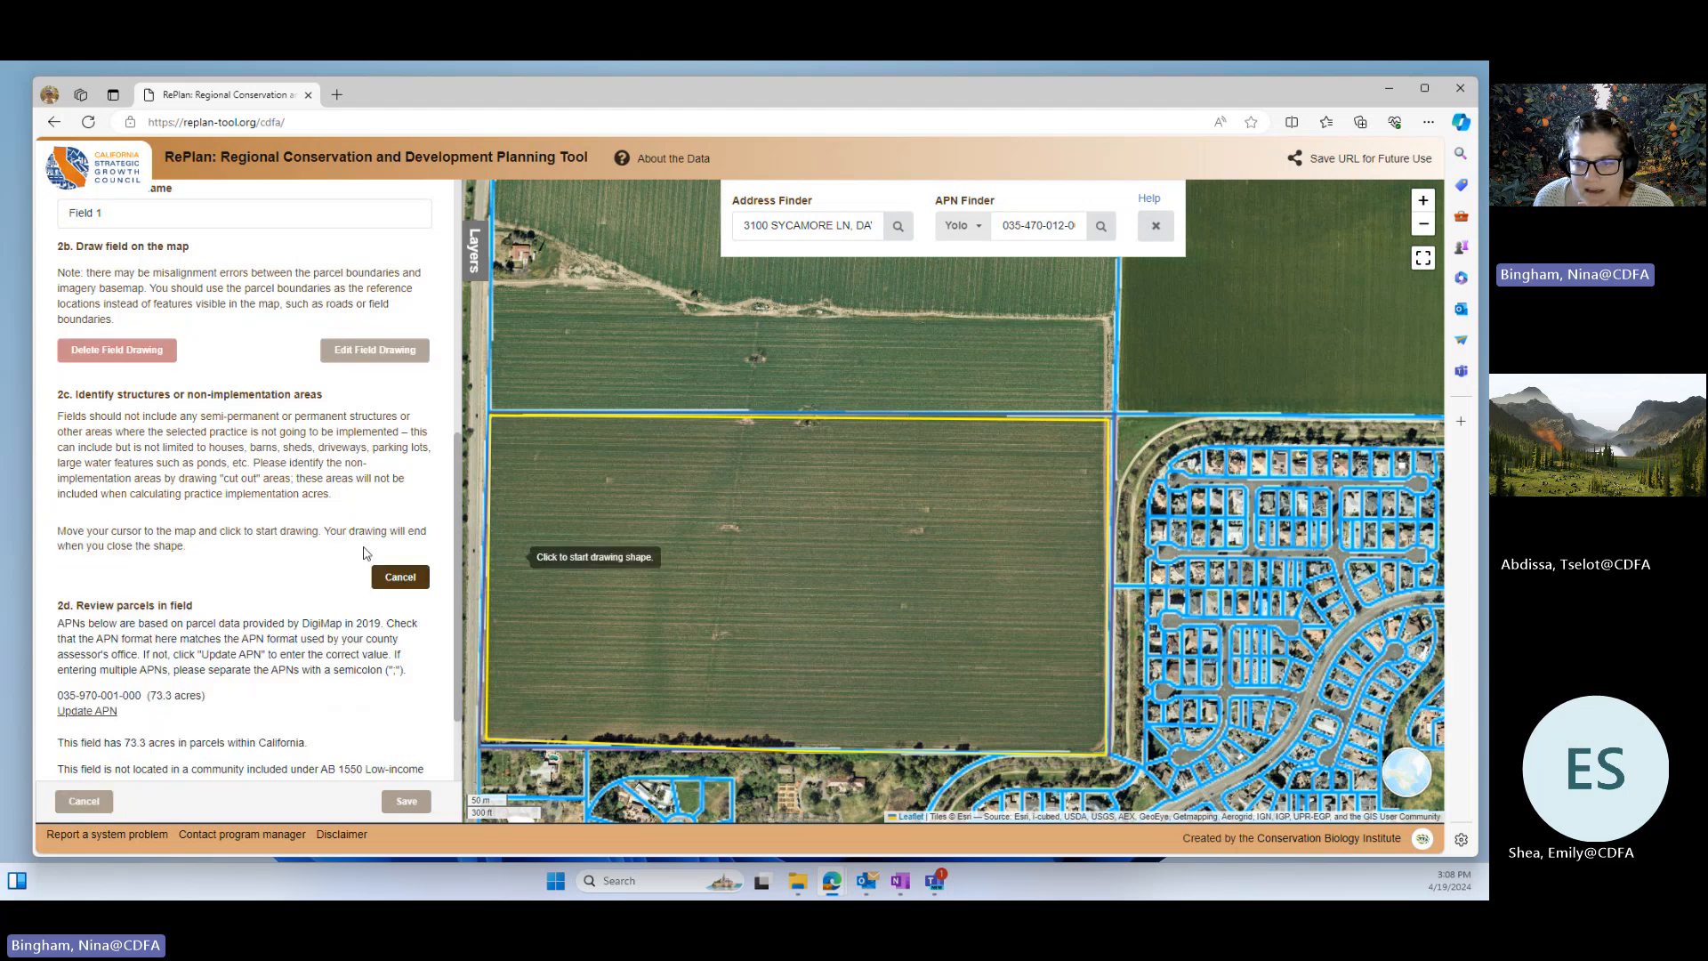
left_click(783, 439)
left_click(830, 440)
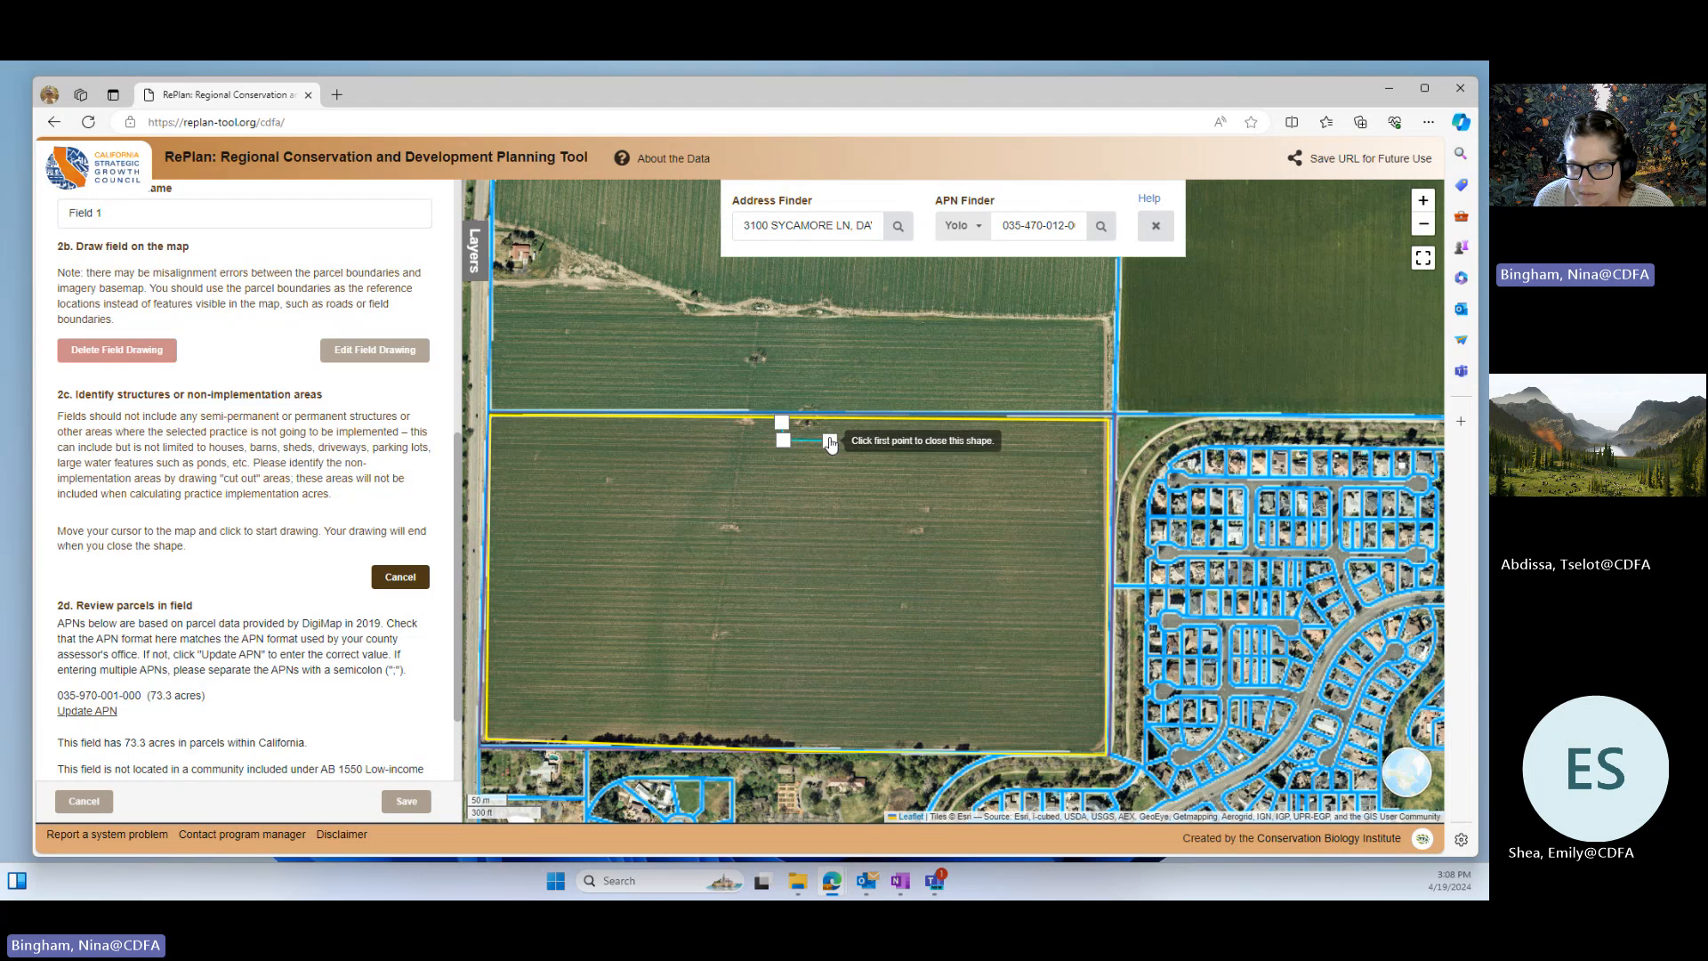
left_click(780, 424)
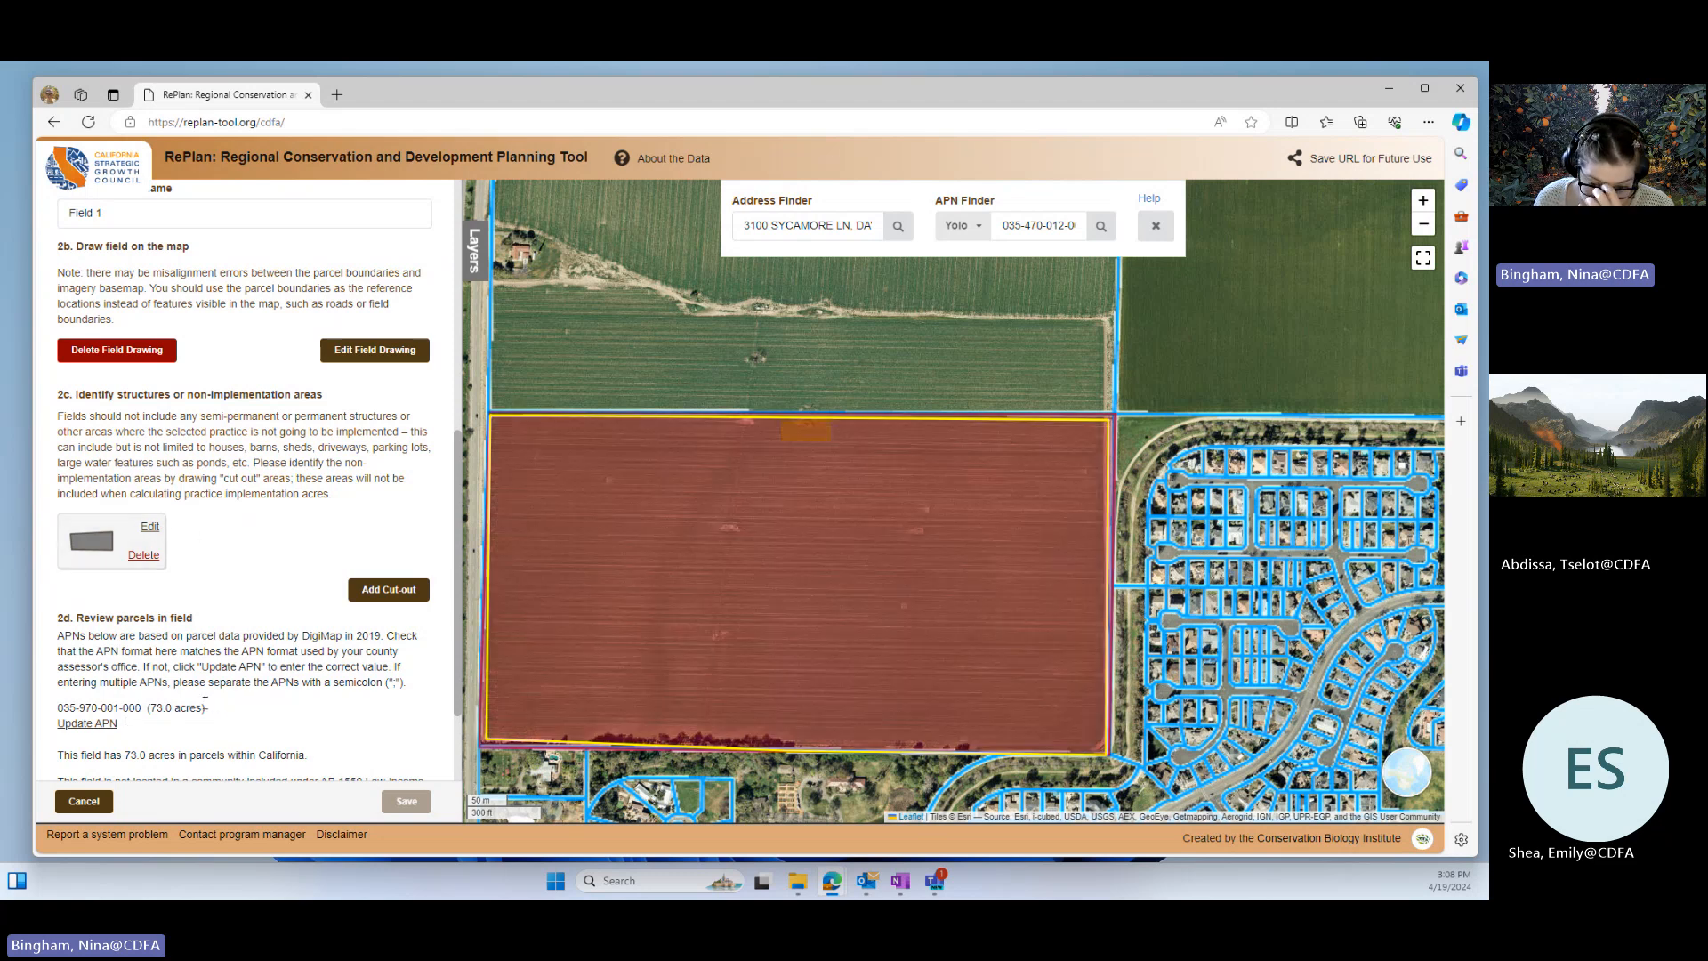
- Set the number of yearly soil samples to 1 and review the other sample counts and their payments up to 10
scroll(256, 695, "down", 2)
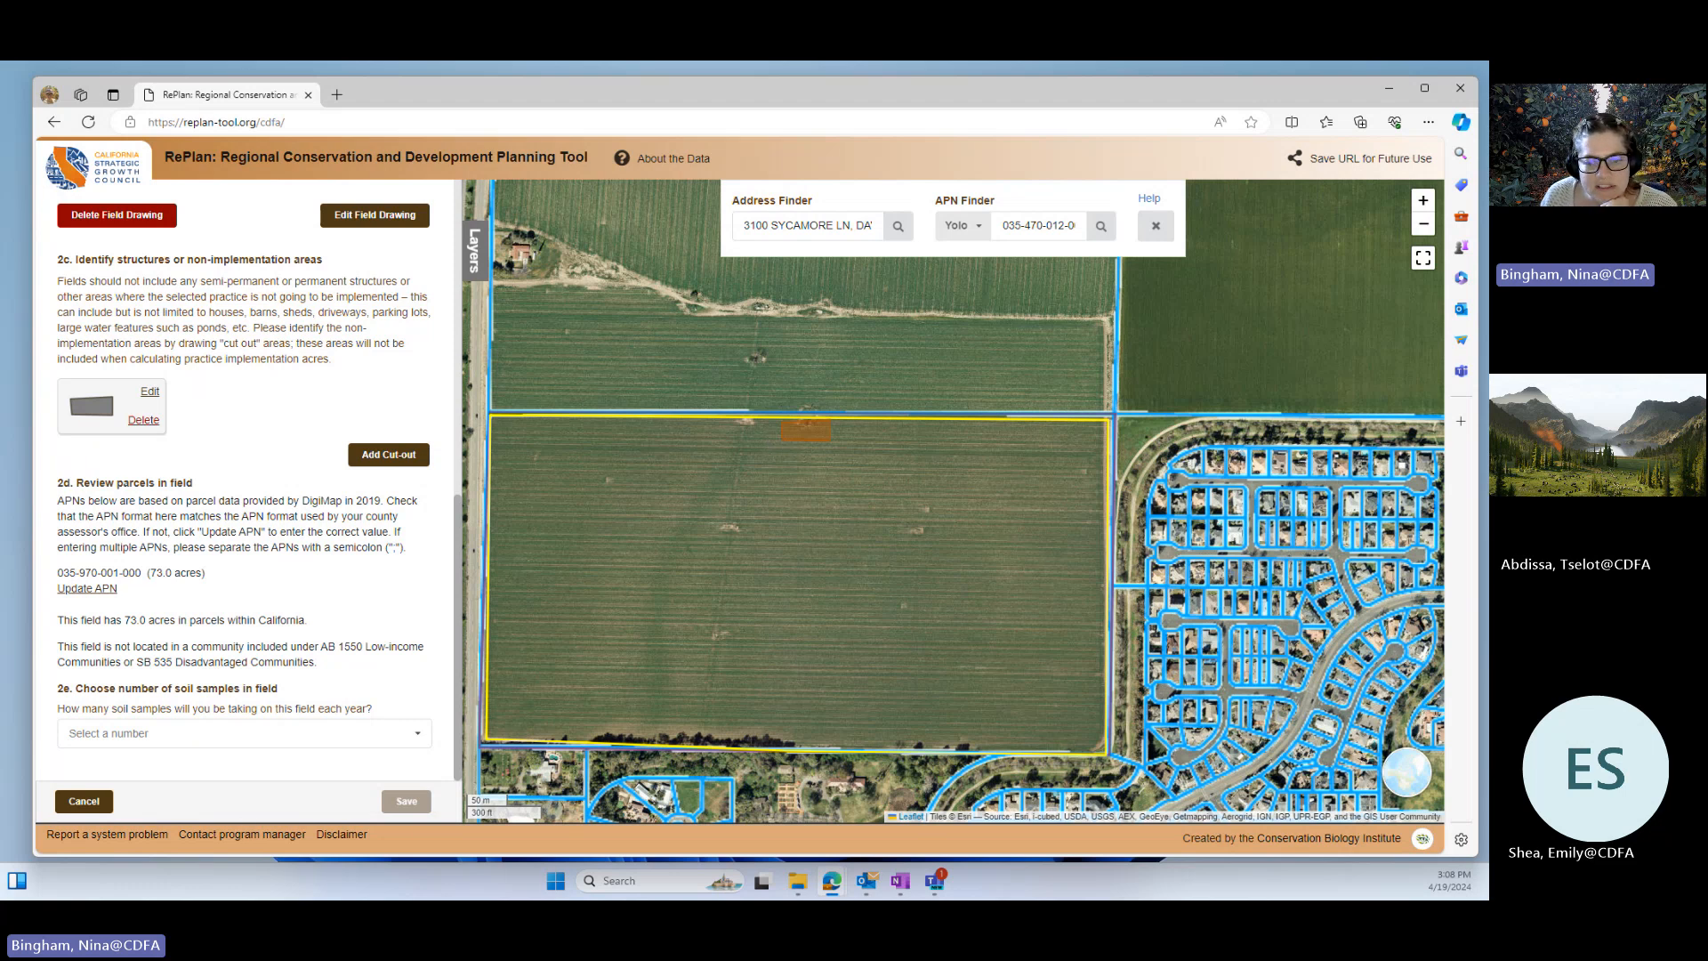
left_click(250, 748)
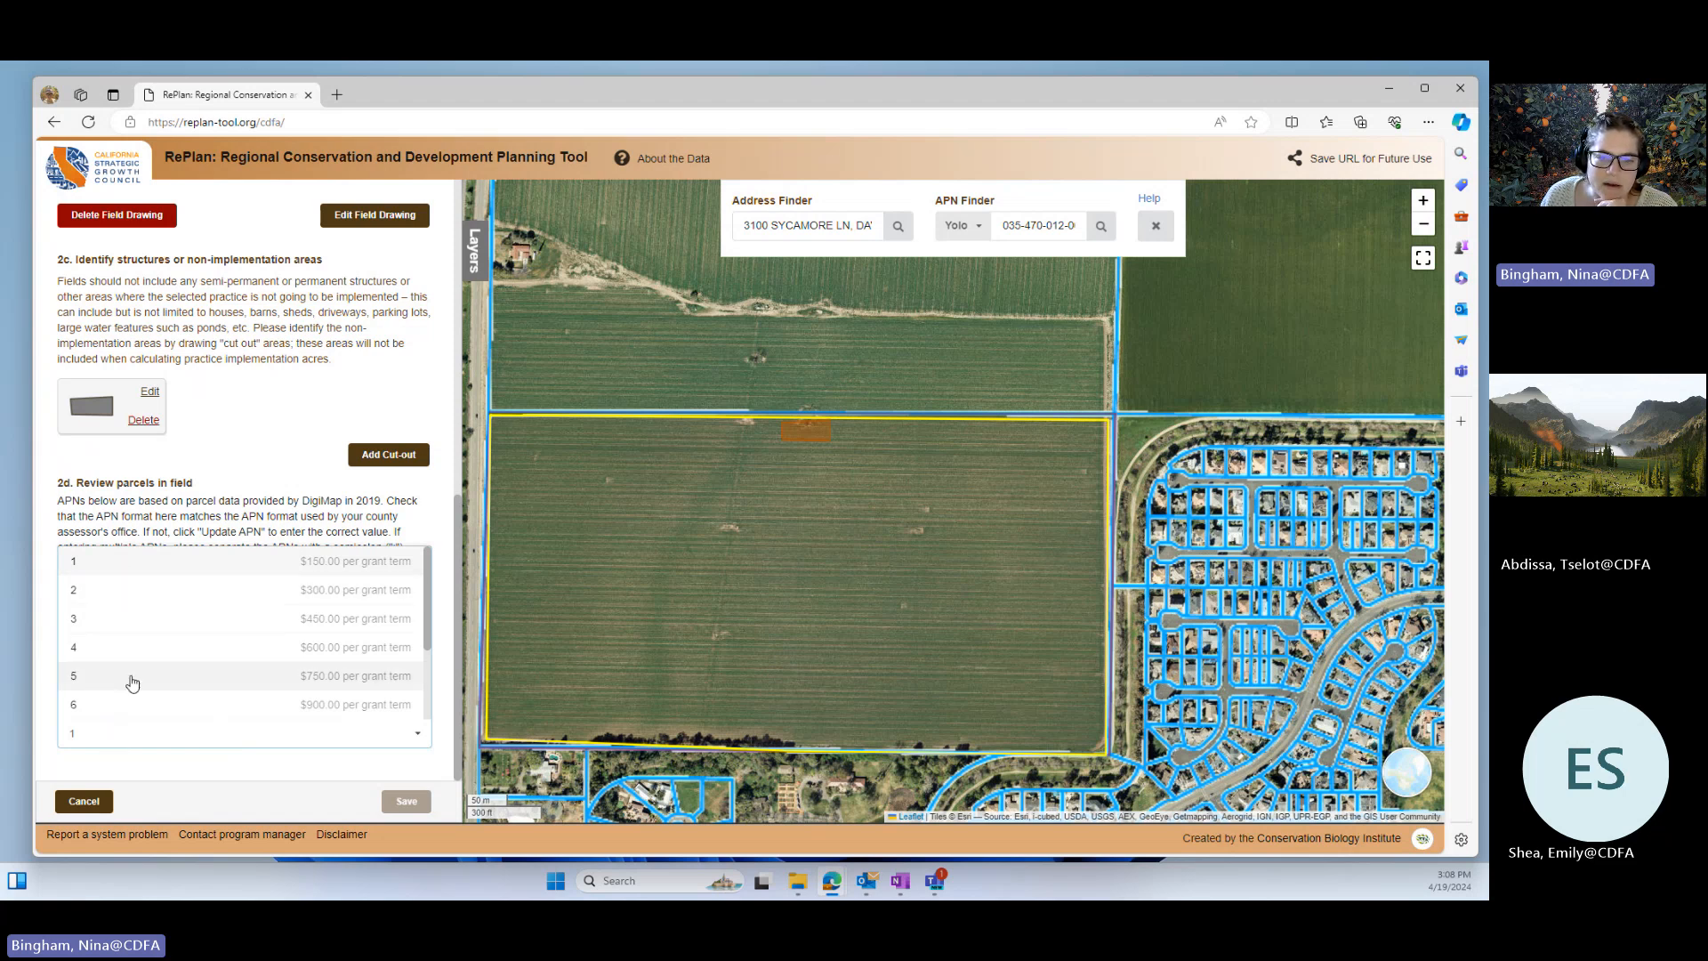
scroll(132, 683, "down", 1)
scroll(169, 716, "down", 1)
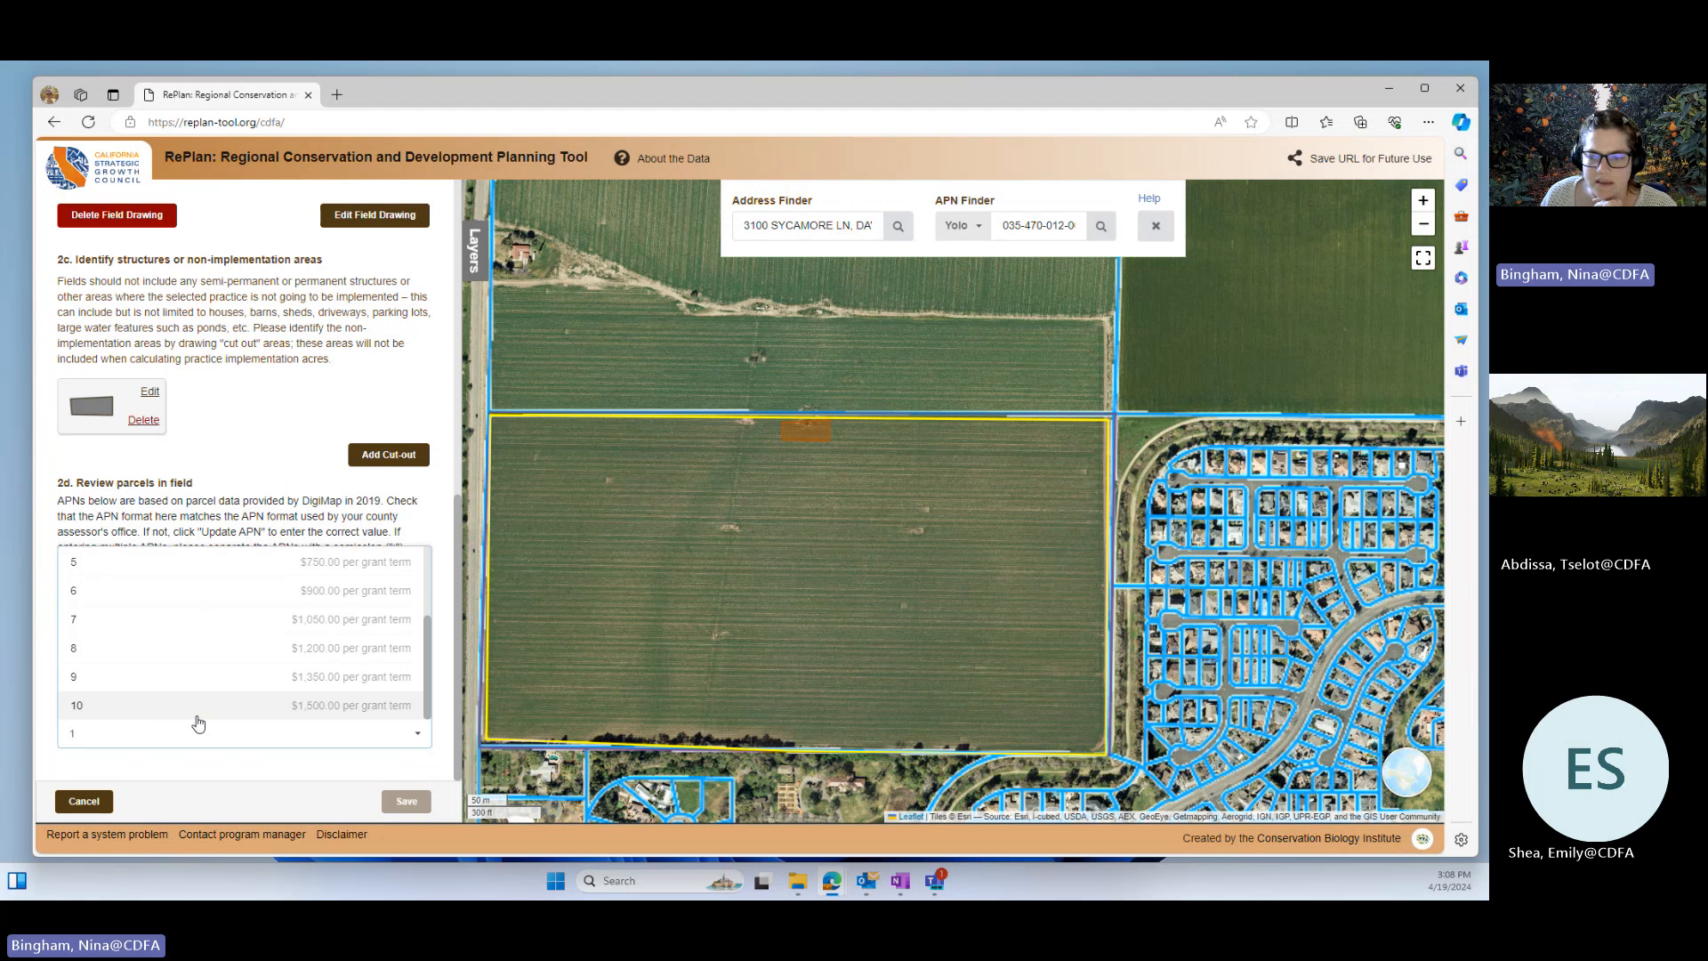
scroll(301, 735, "up", 4)
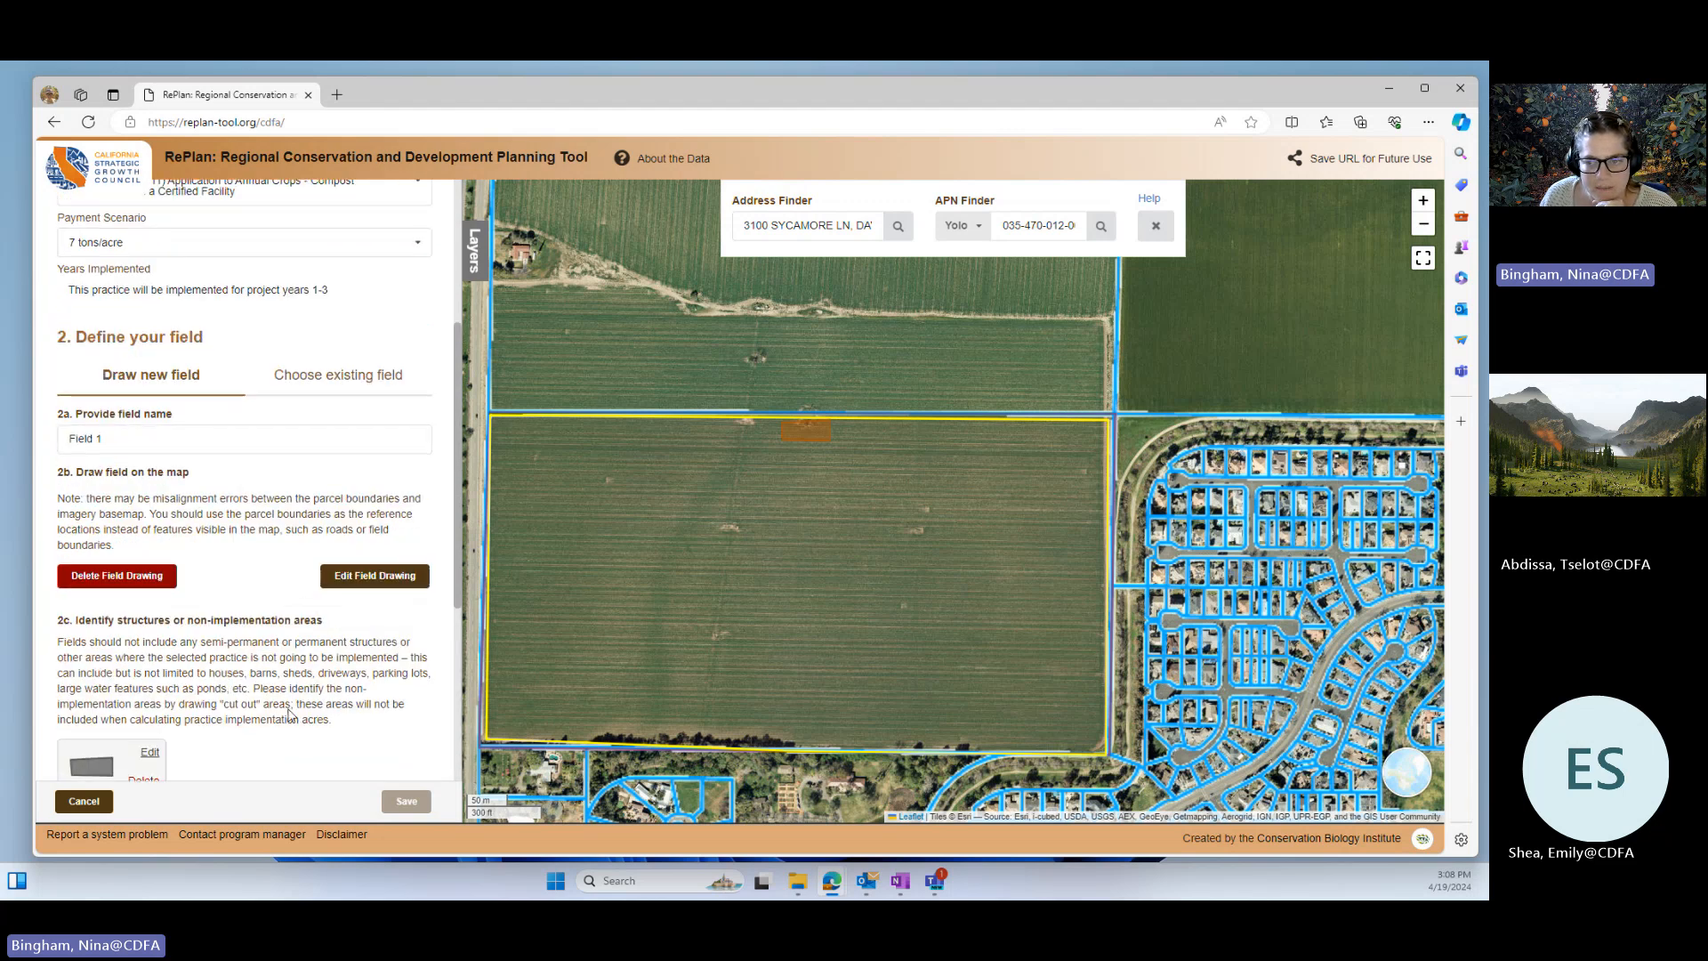
- Set the number of soil samples taken on the field each year to 2
scroll(283, 704, "down", 3)
scroll(283, 705, "down", 1)
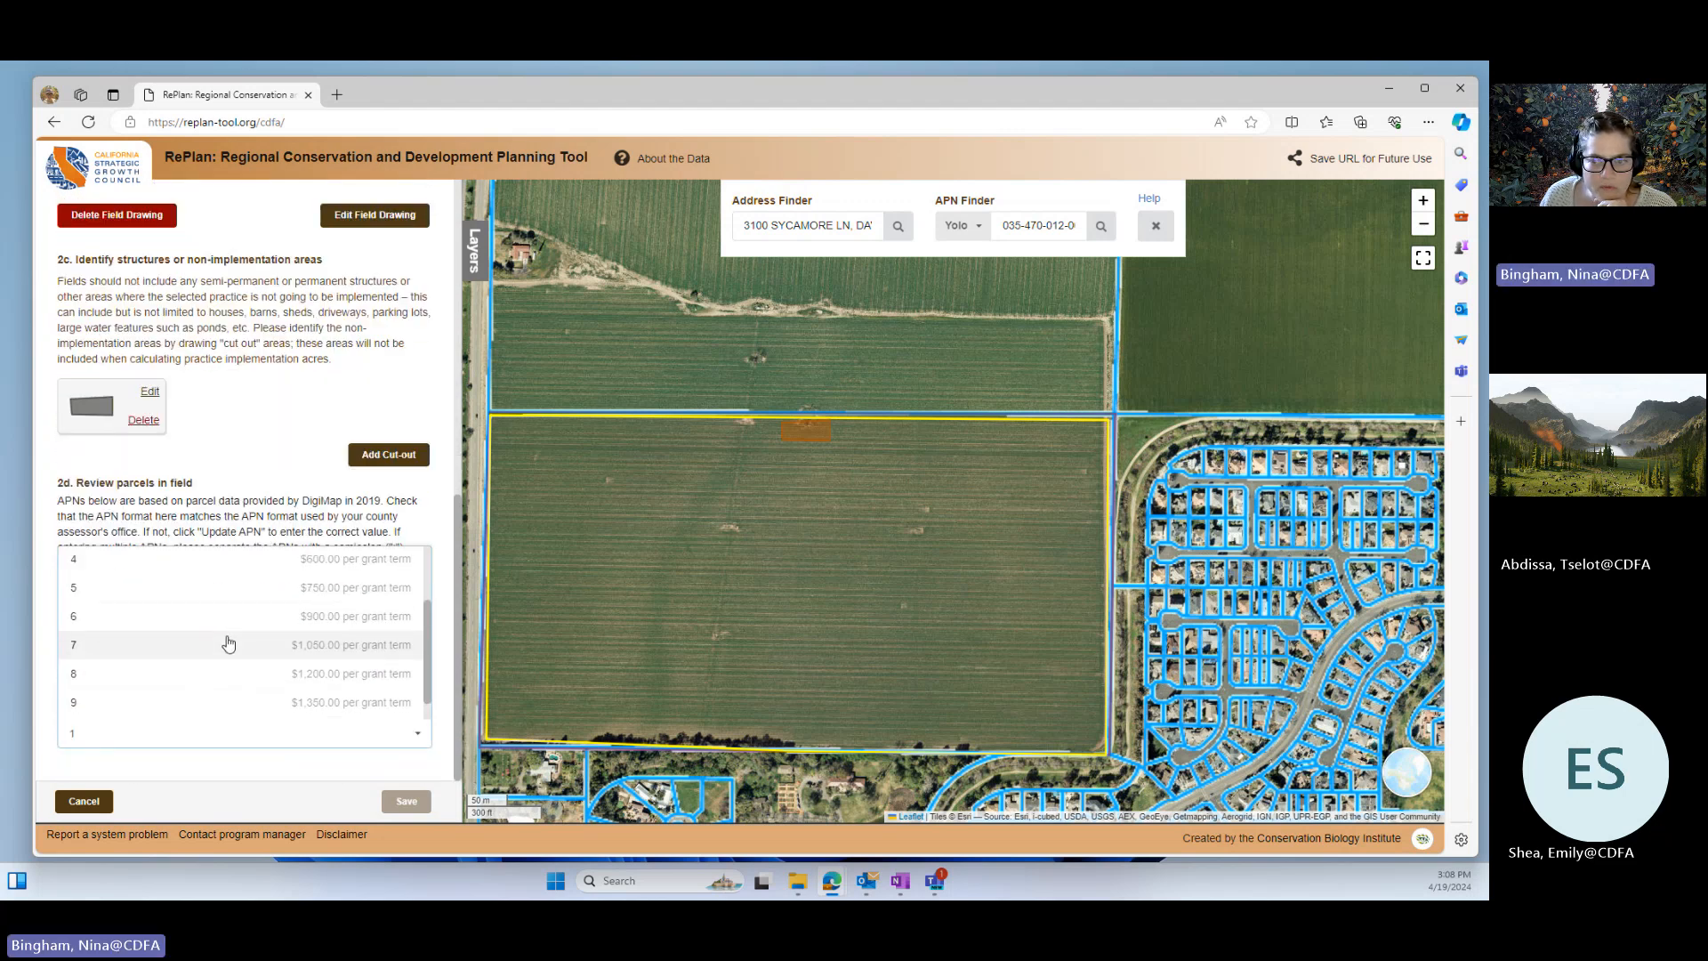
scroll(263, 670, "up", 2)
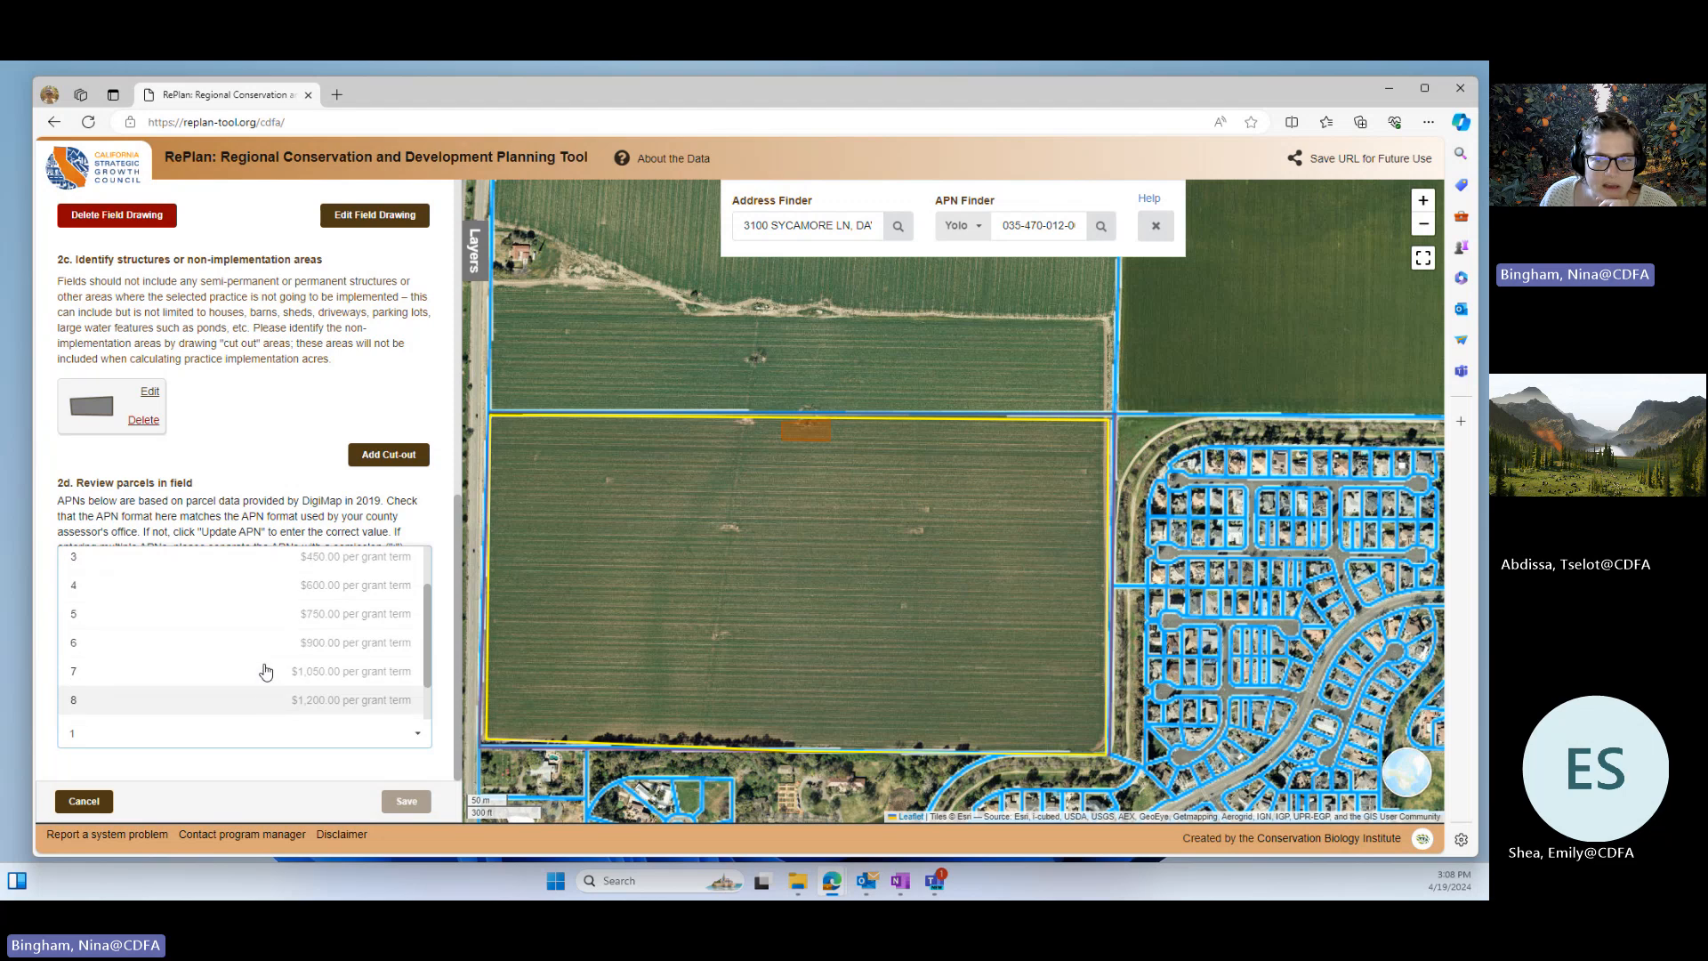
scroll(183, 644, "up", 1)
scroll(184, 644, "down", 1)
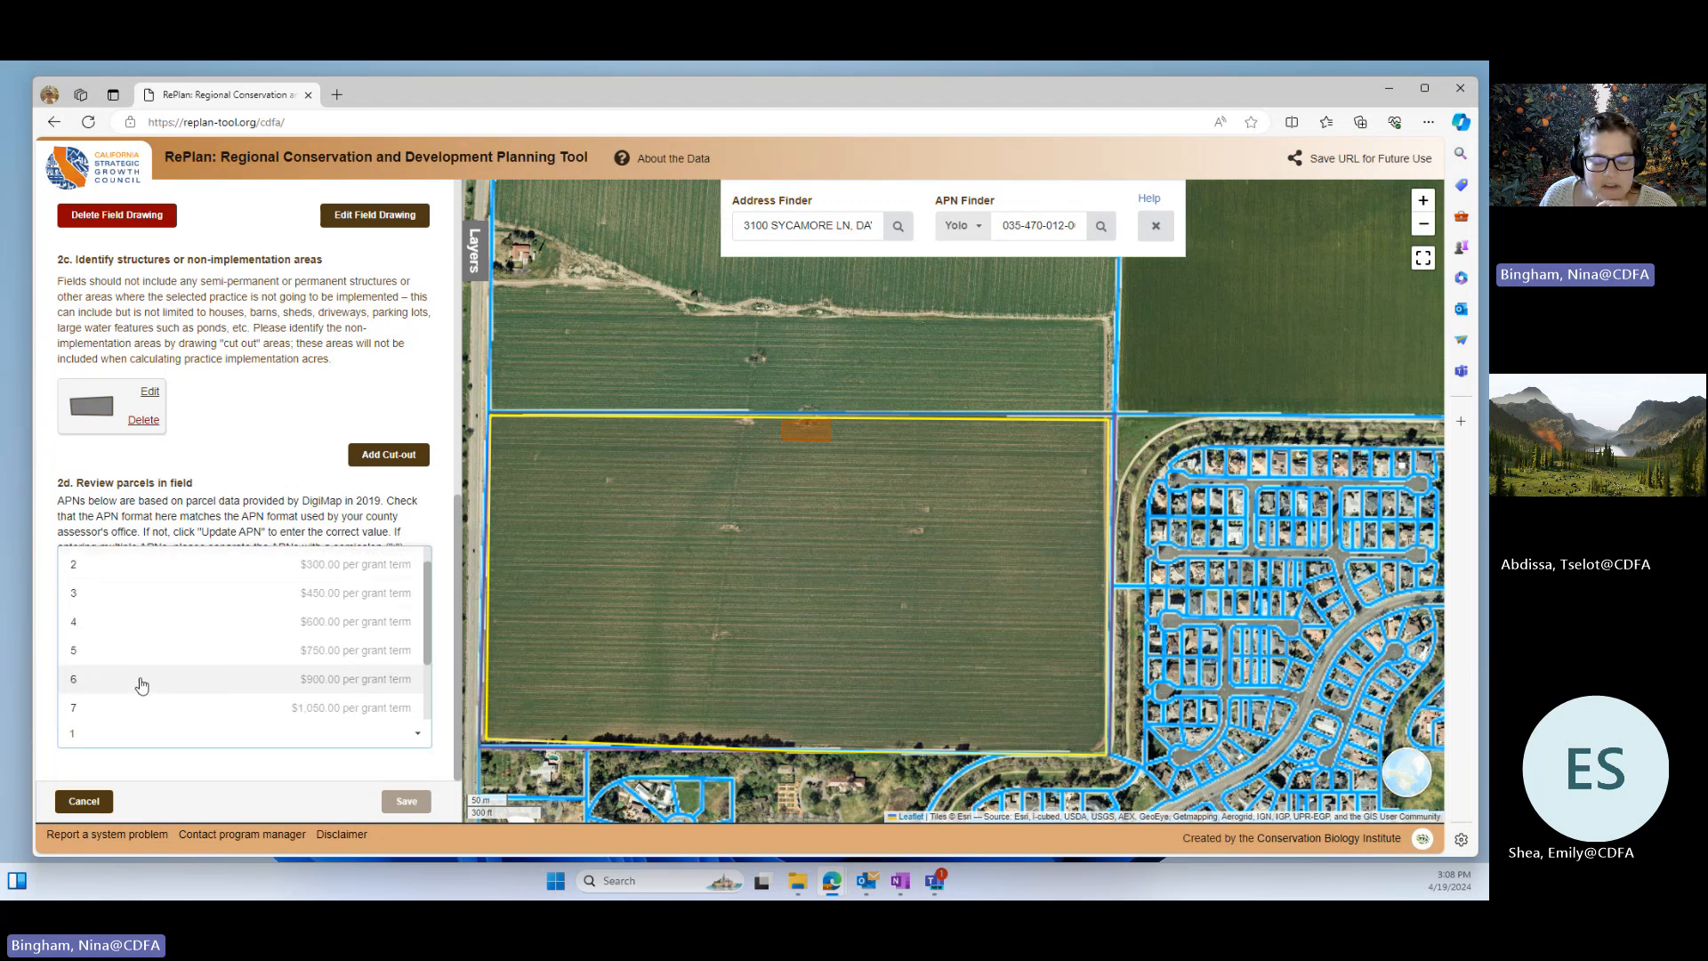
scroll(129, 638, "up", 3)
left_click(129, 640)
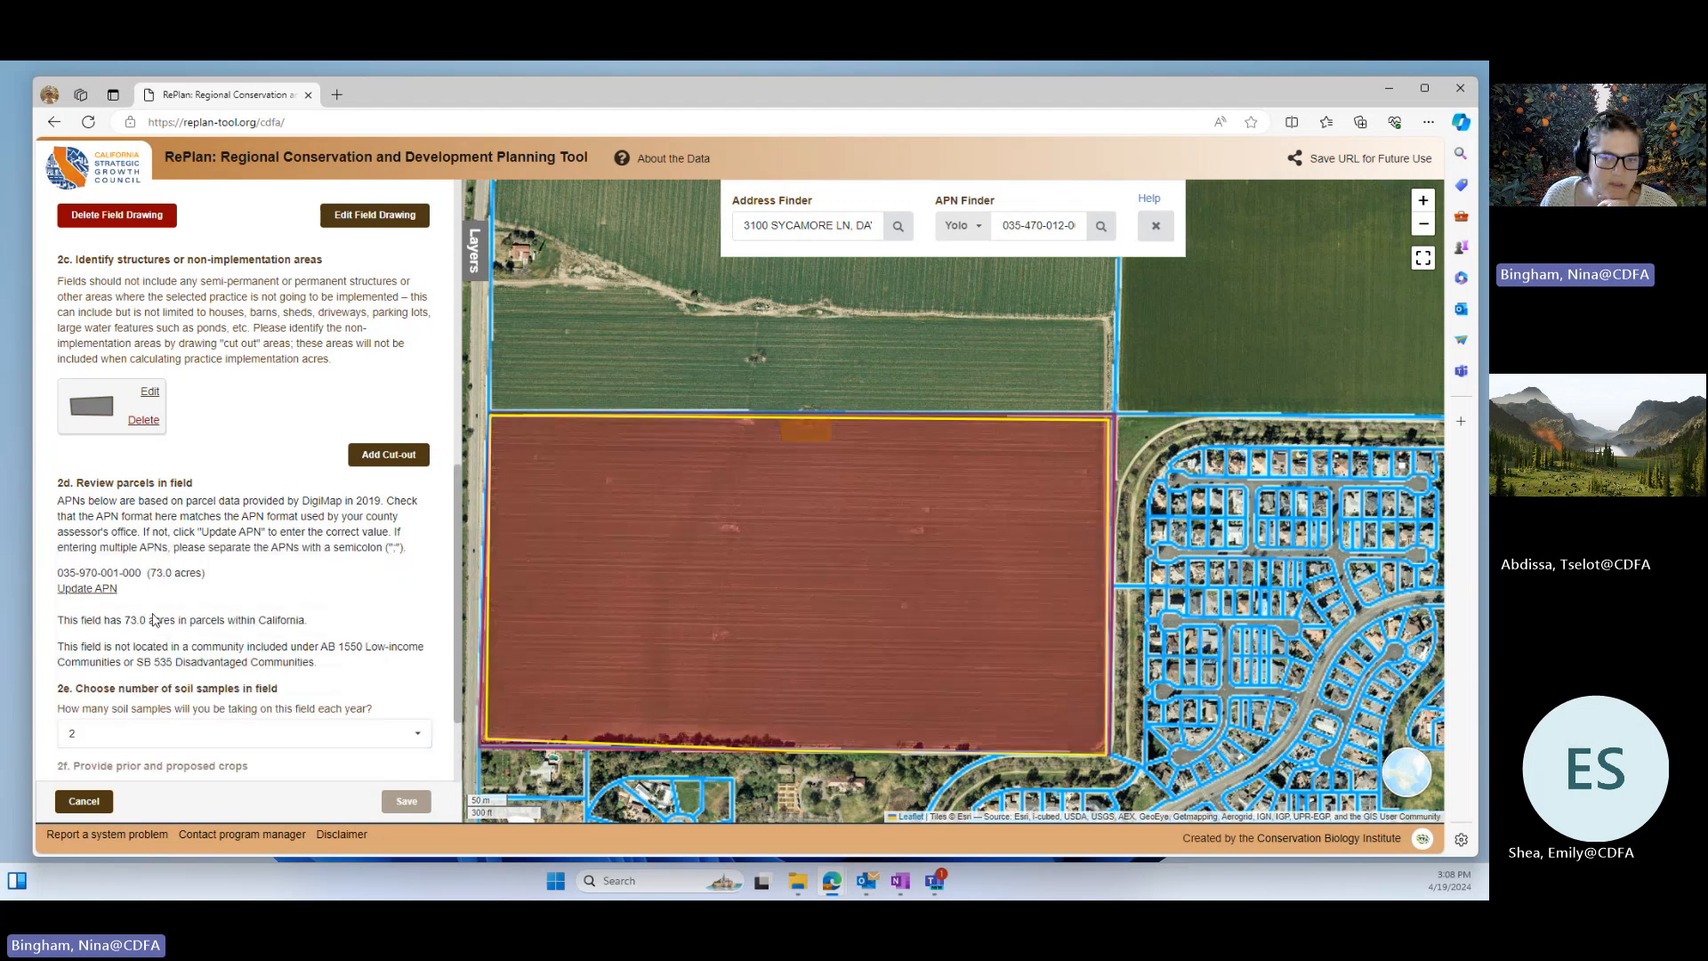
- Enter tomato as both the prior and the proposed crop, and save the compost application practice
scroll(271, 684, "down", 2)
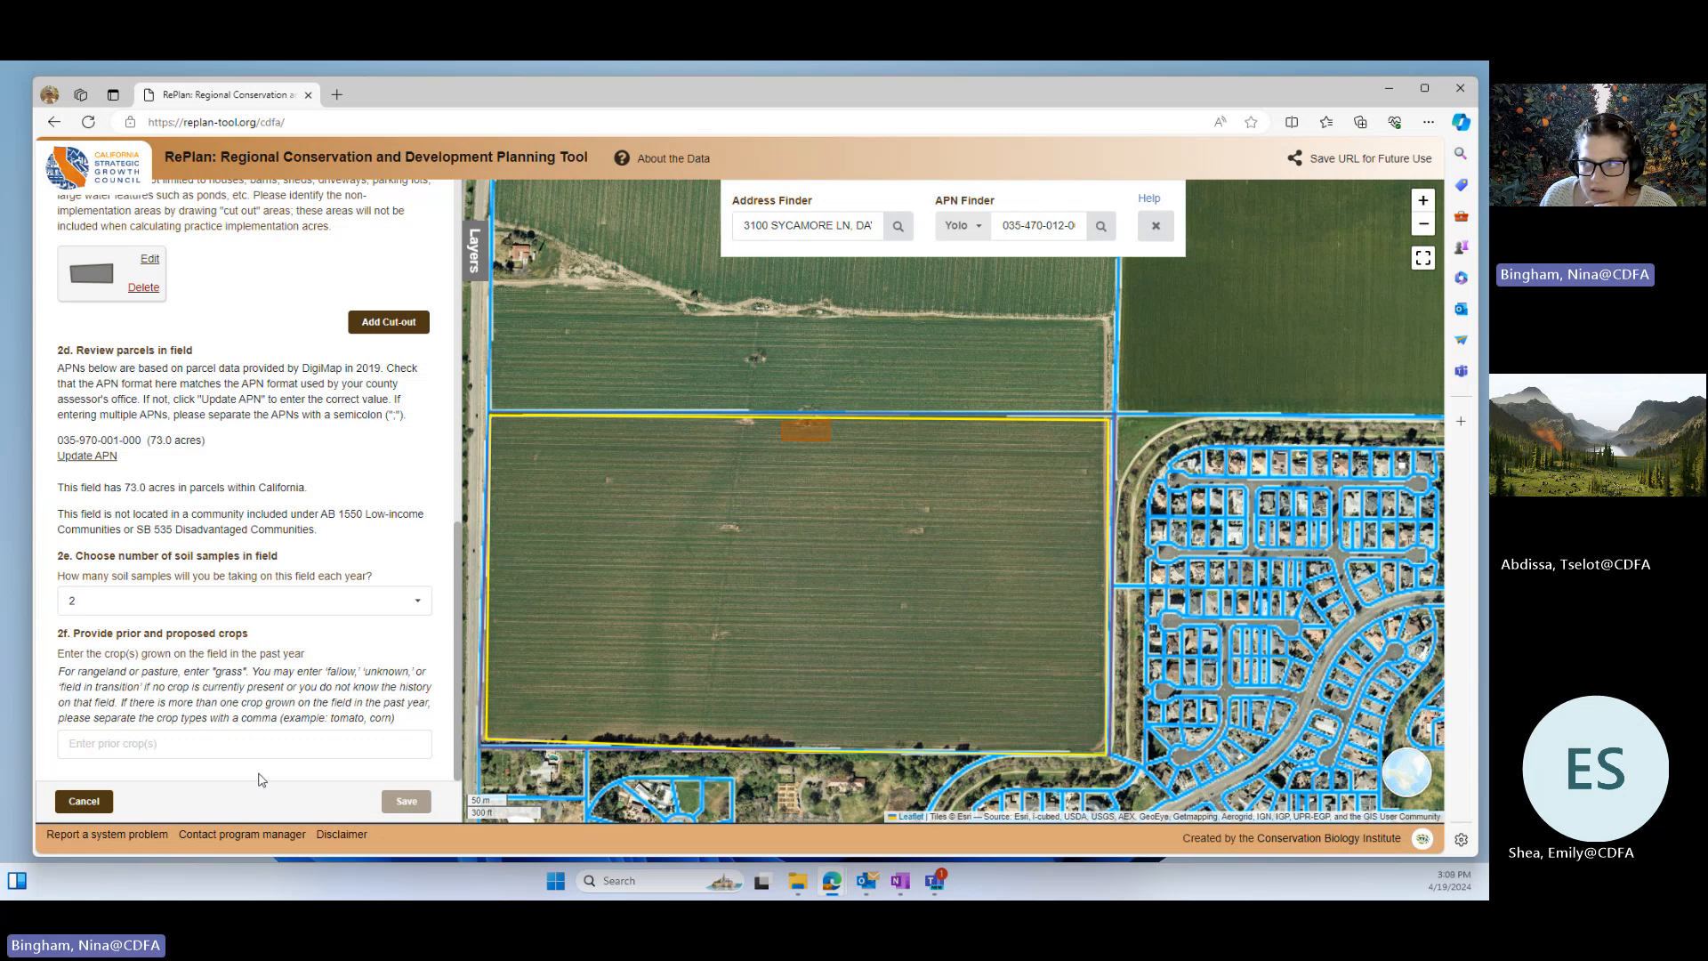
left_click(158, 744)
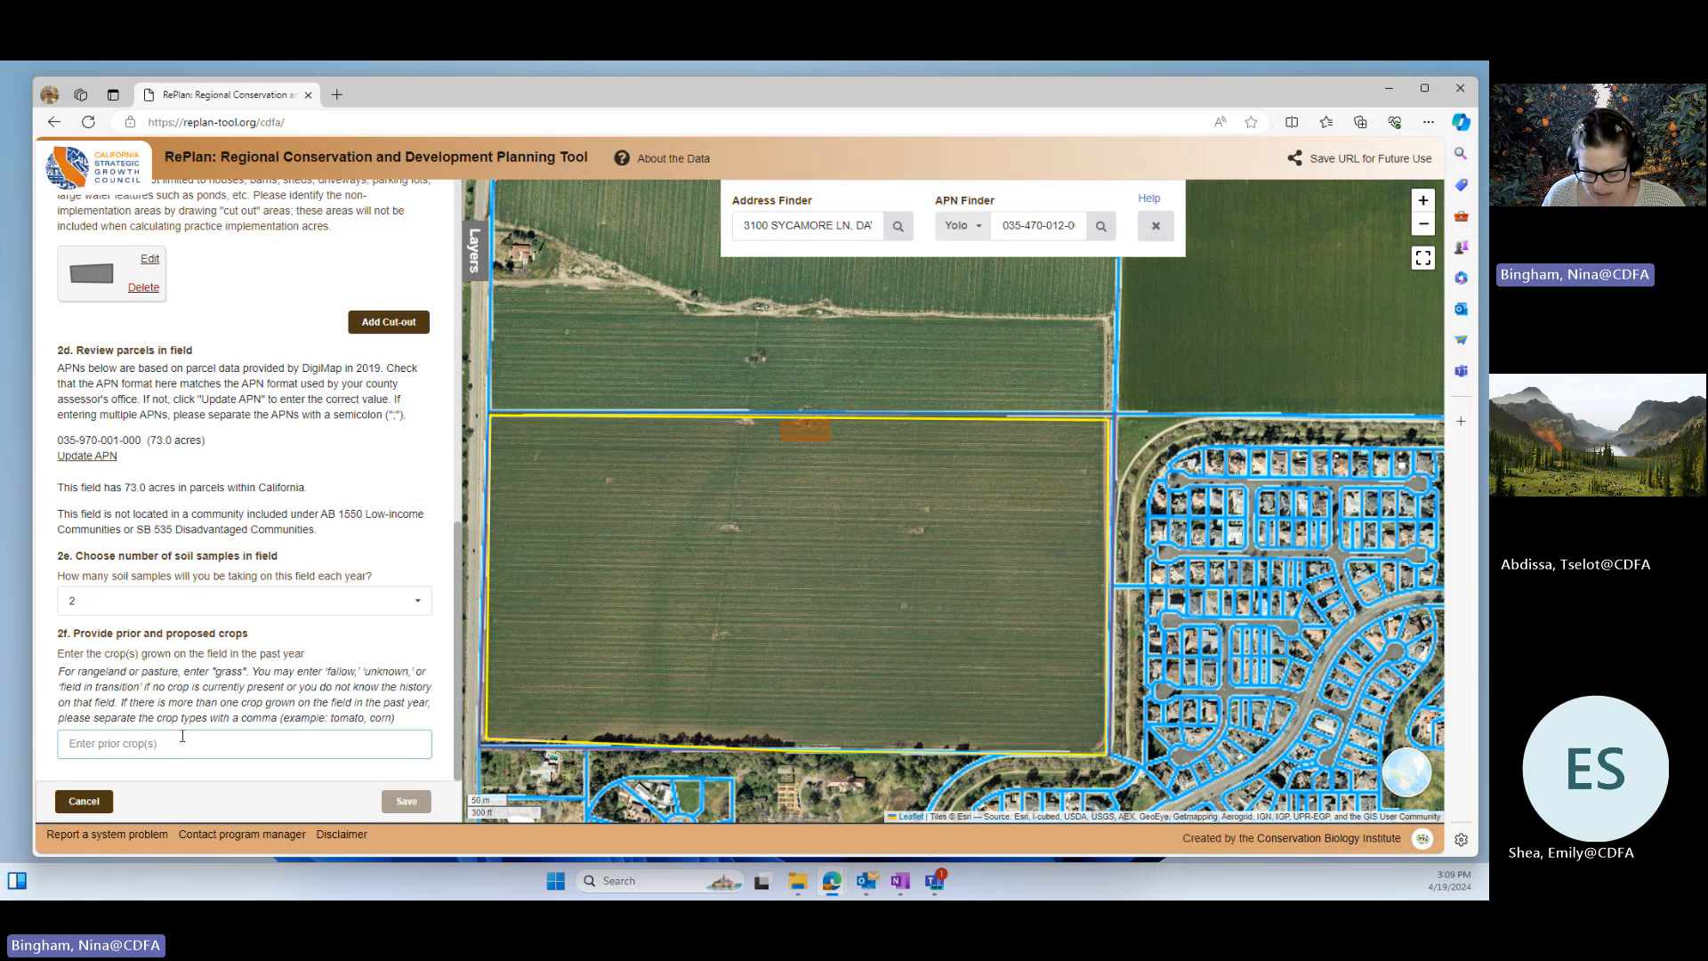
type("tomatoe")
key("BackSpace")
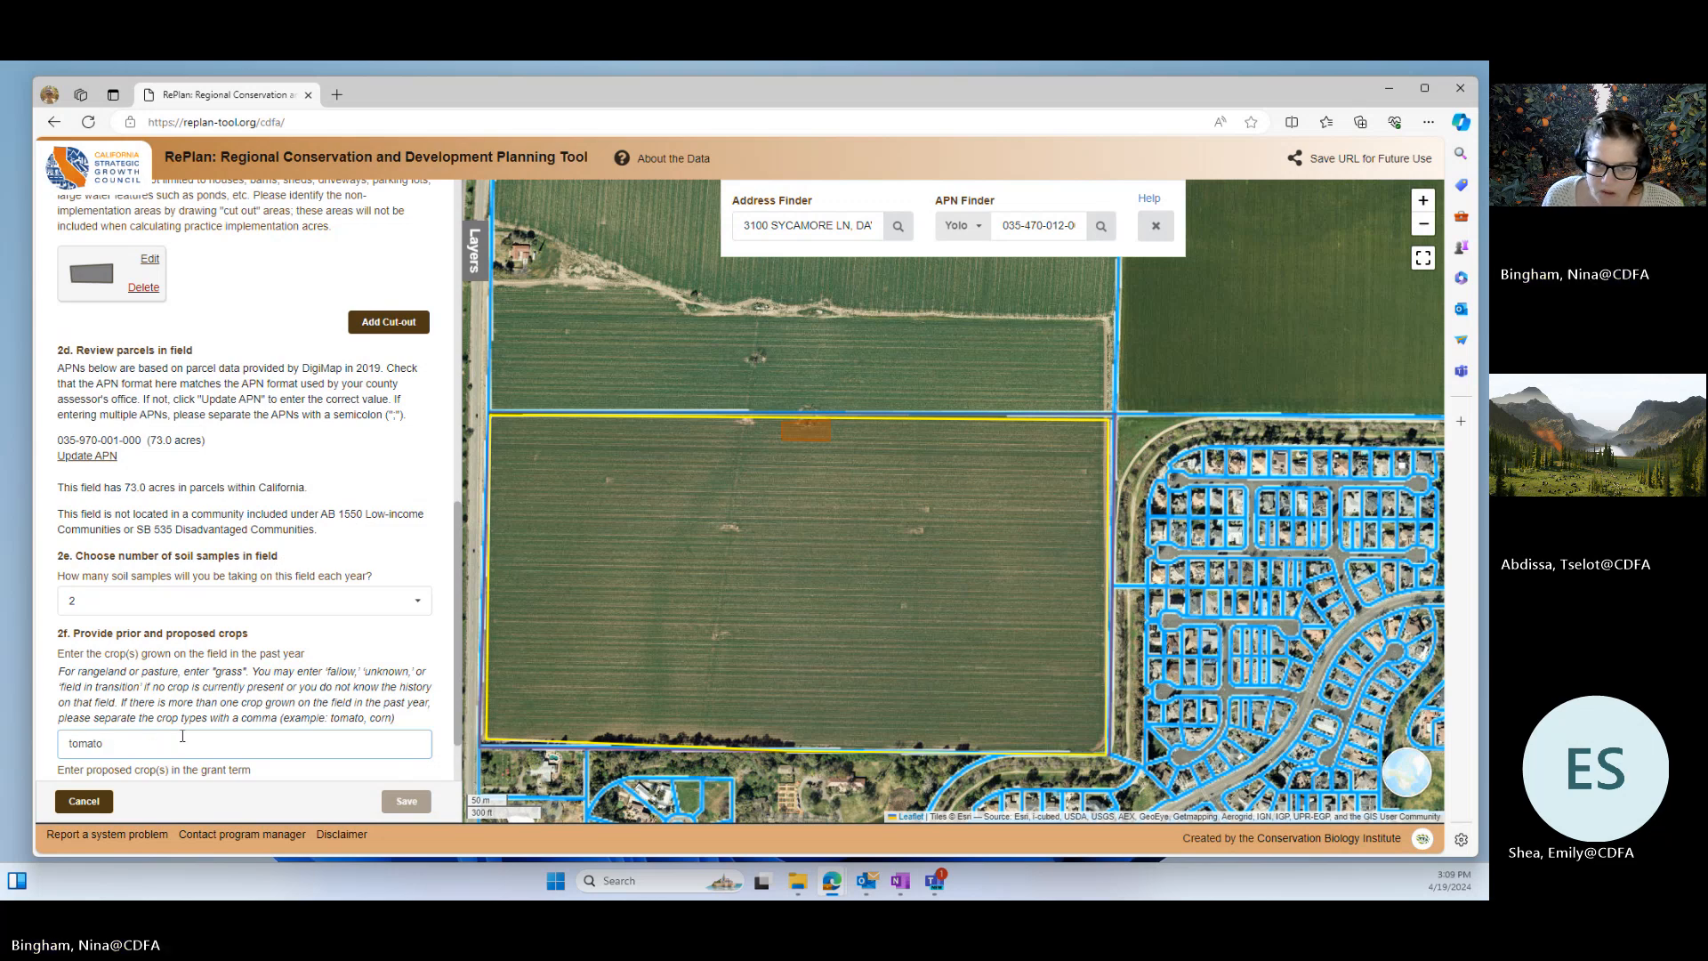
scroll(182, 736, "down", 1)
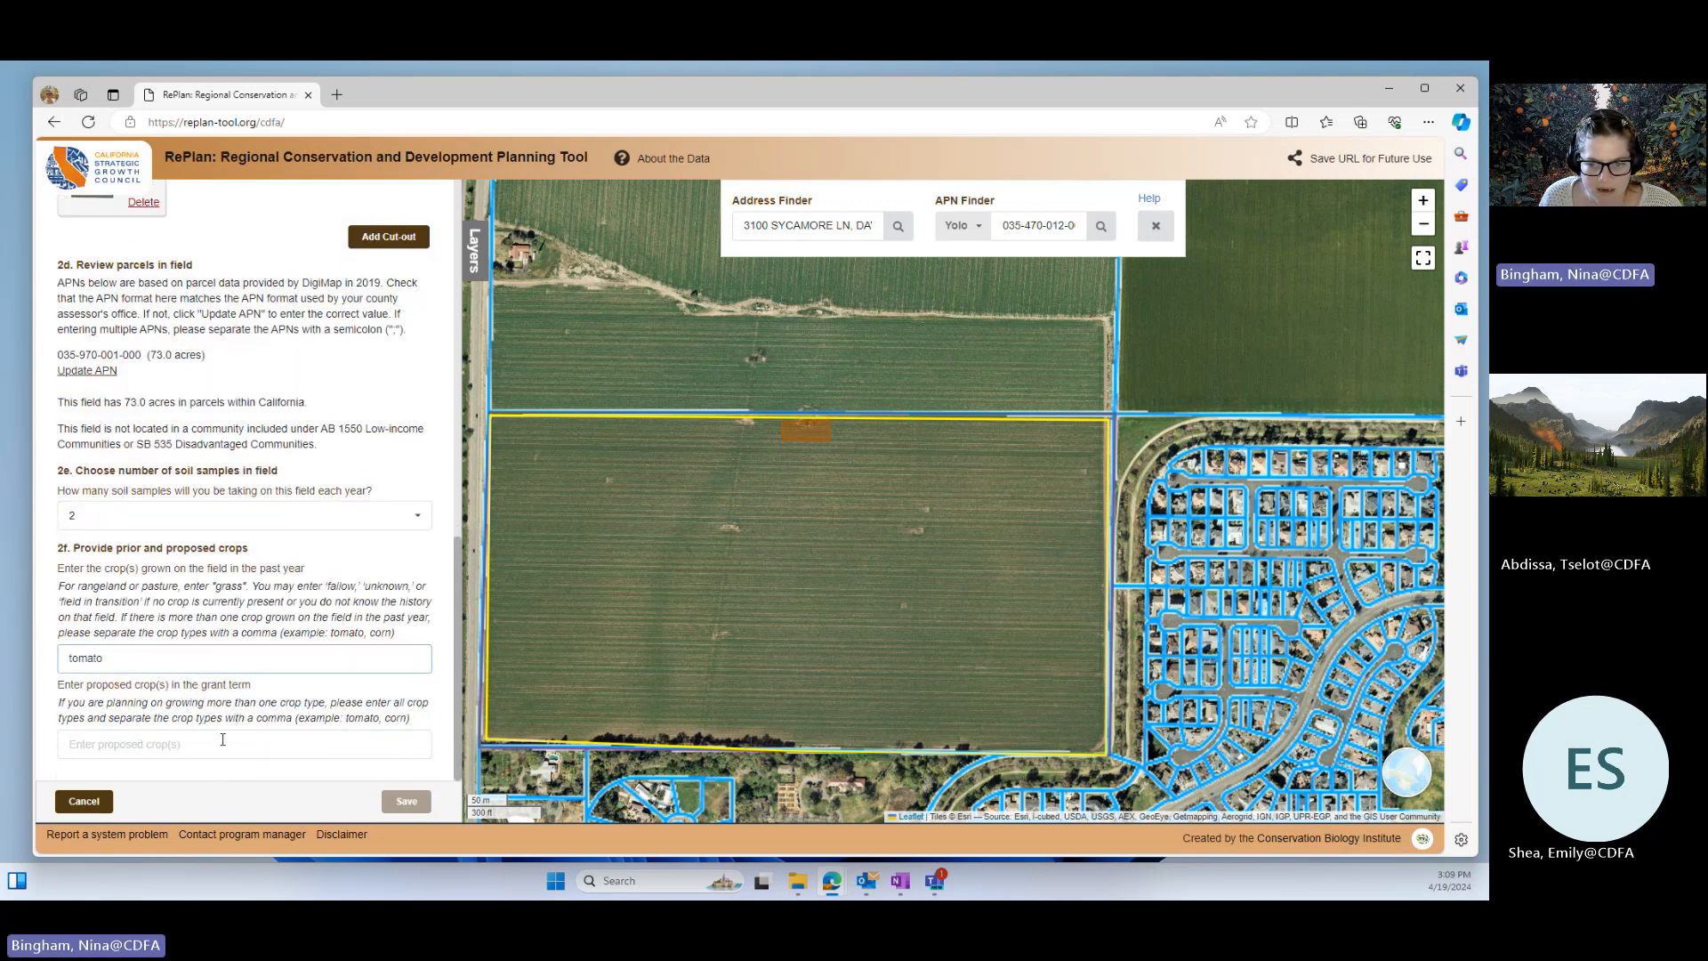
left_click(223, 740)
type("t")
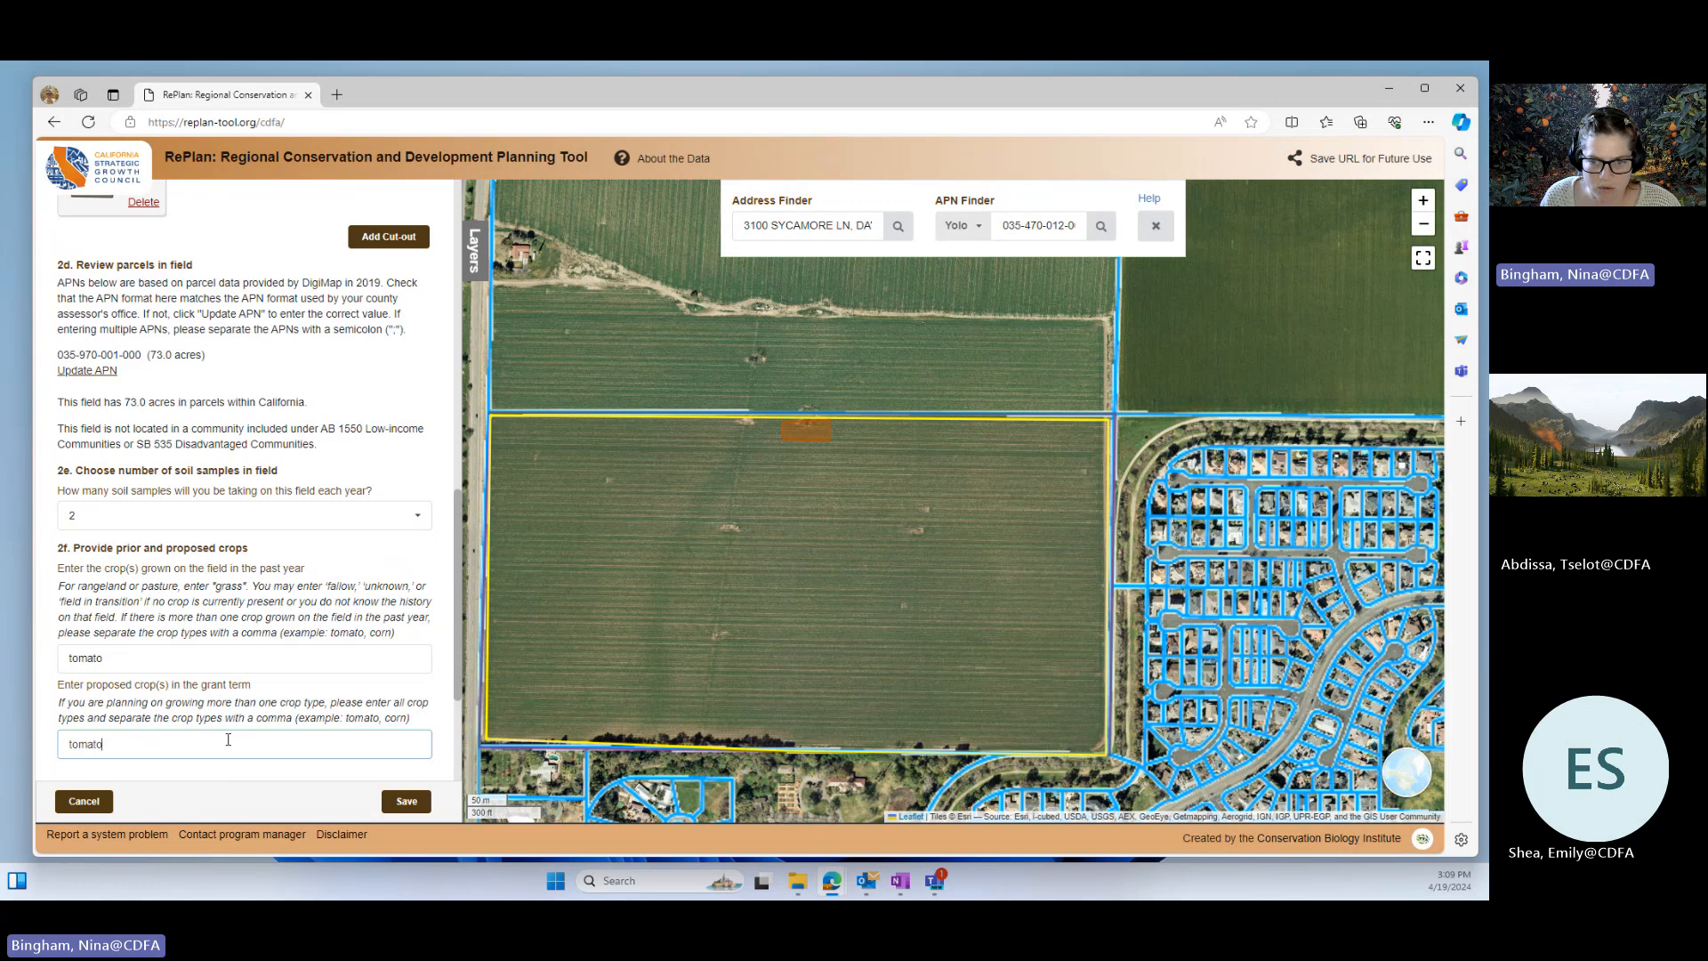
type("omato")
scroll(231, 702, "down", 3)
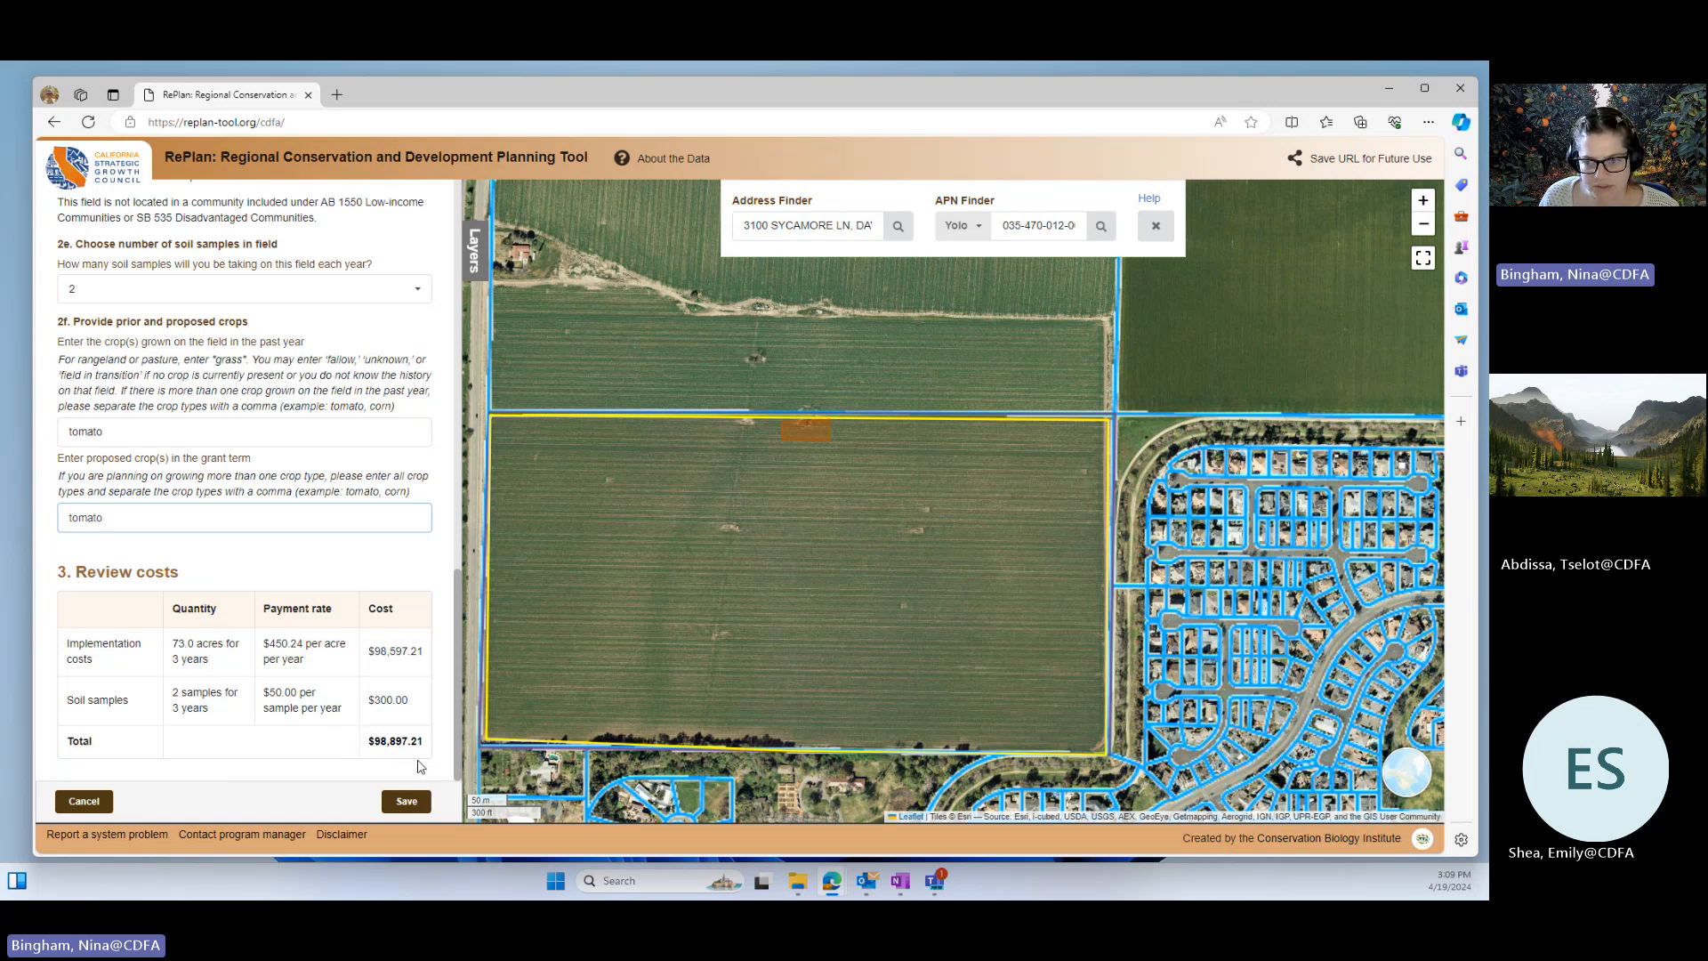
left_click(401, 811)
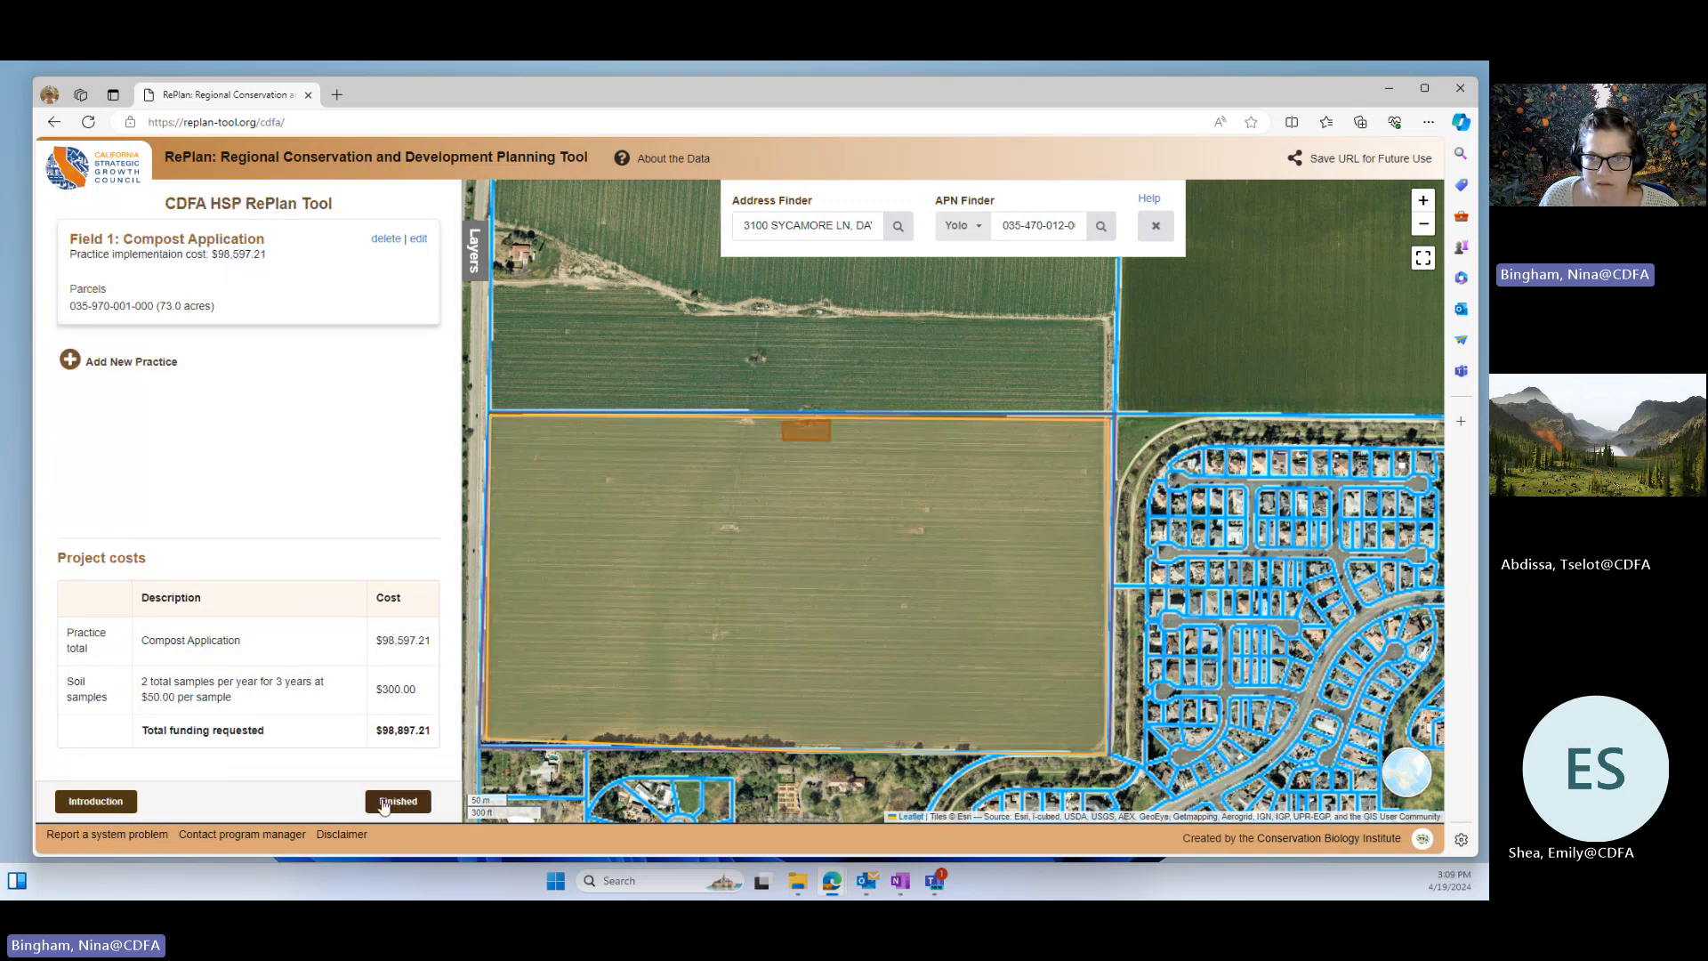
- Add a new Cover Crop practice for Cropland, answering No to current or previous-year implementation
left_click(129, 364)
left_click(140, 313)
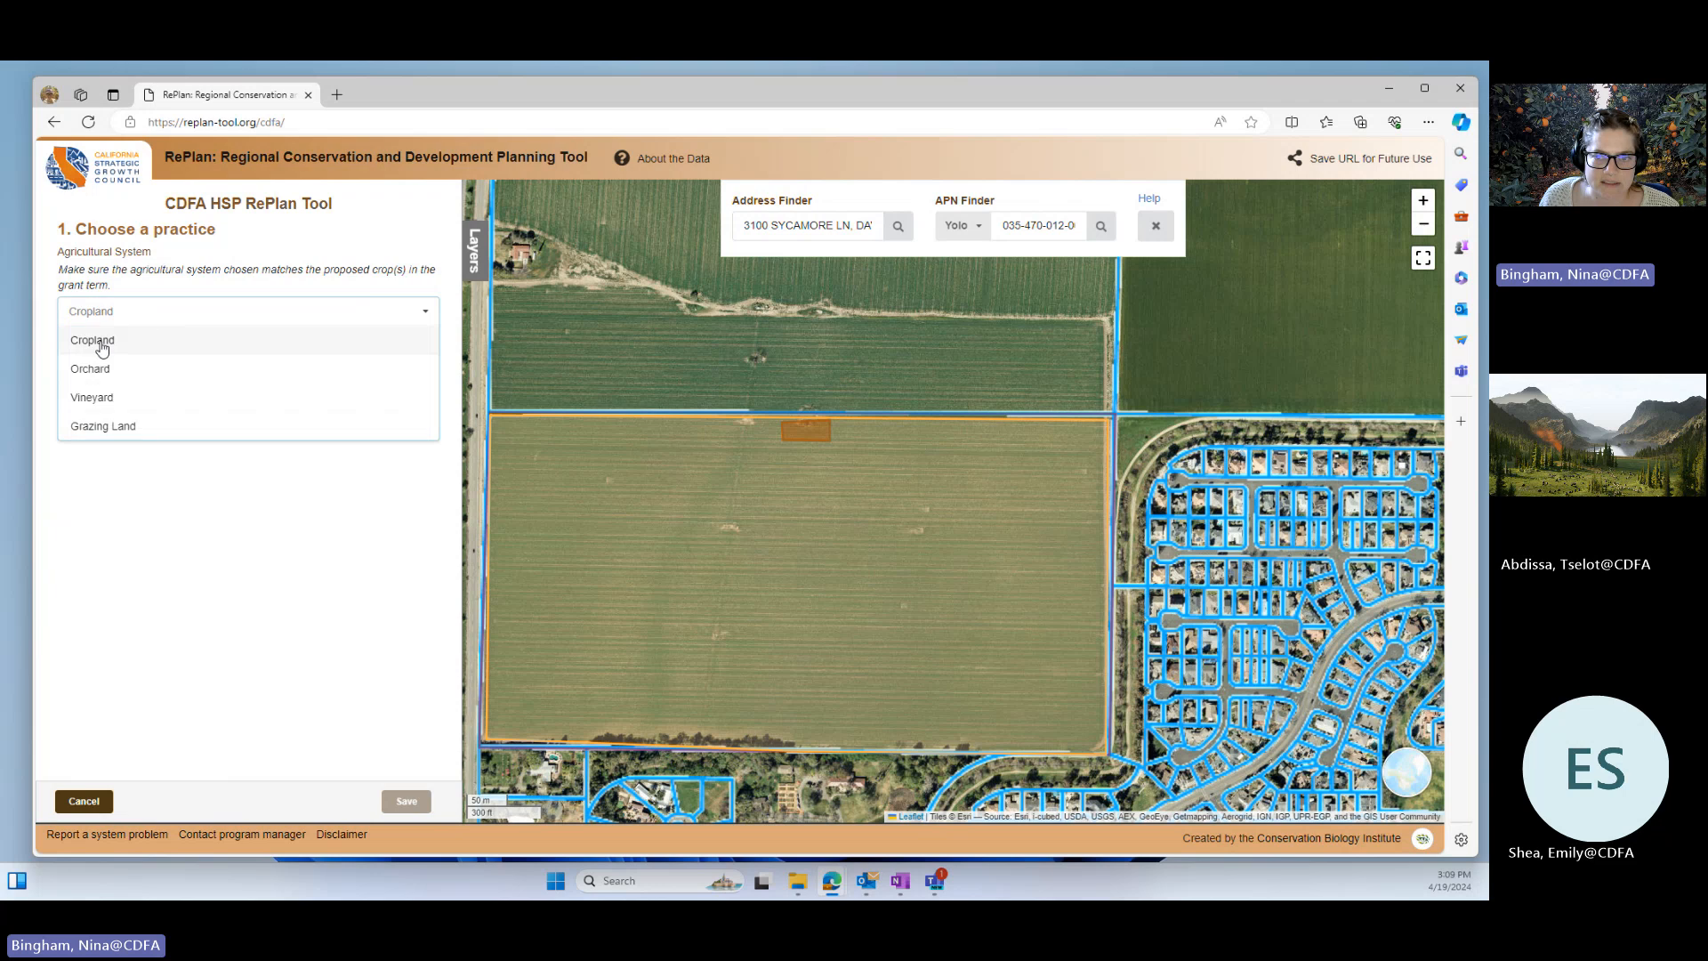
left_click(103, 346)
left_click(96, 364)
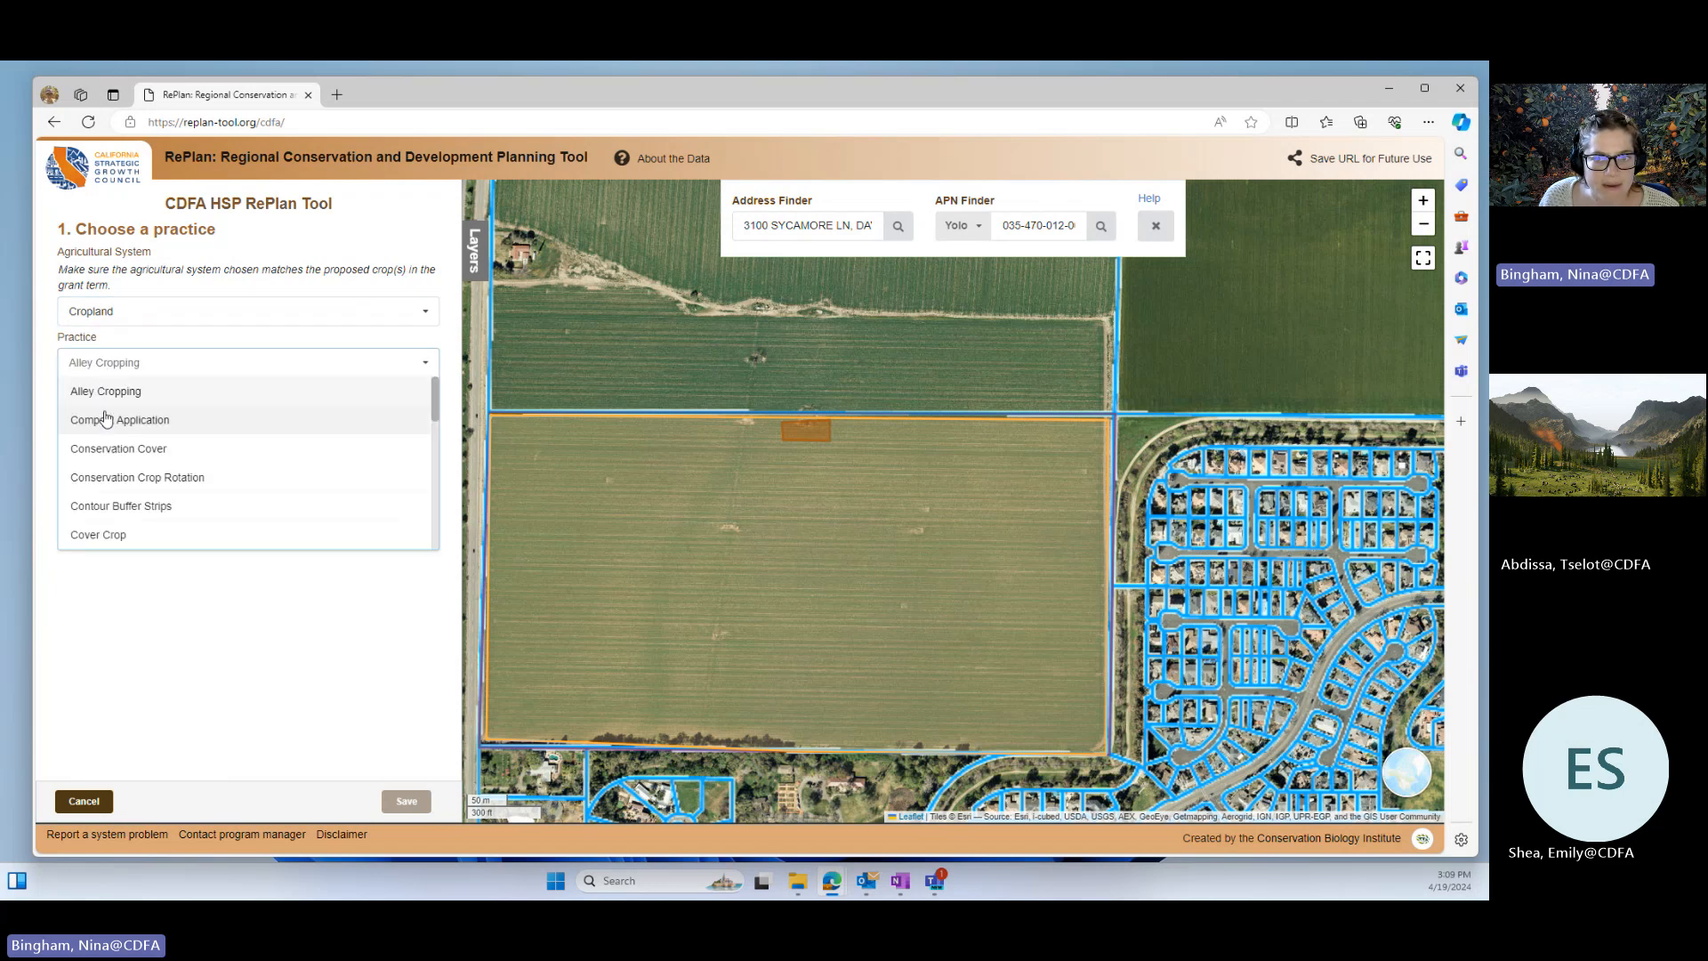
left_click(105, 534)
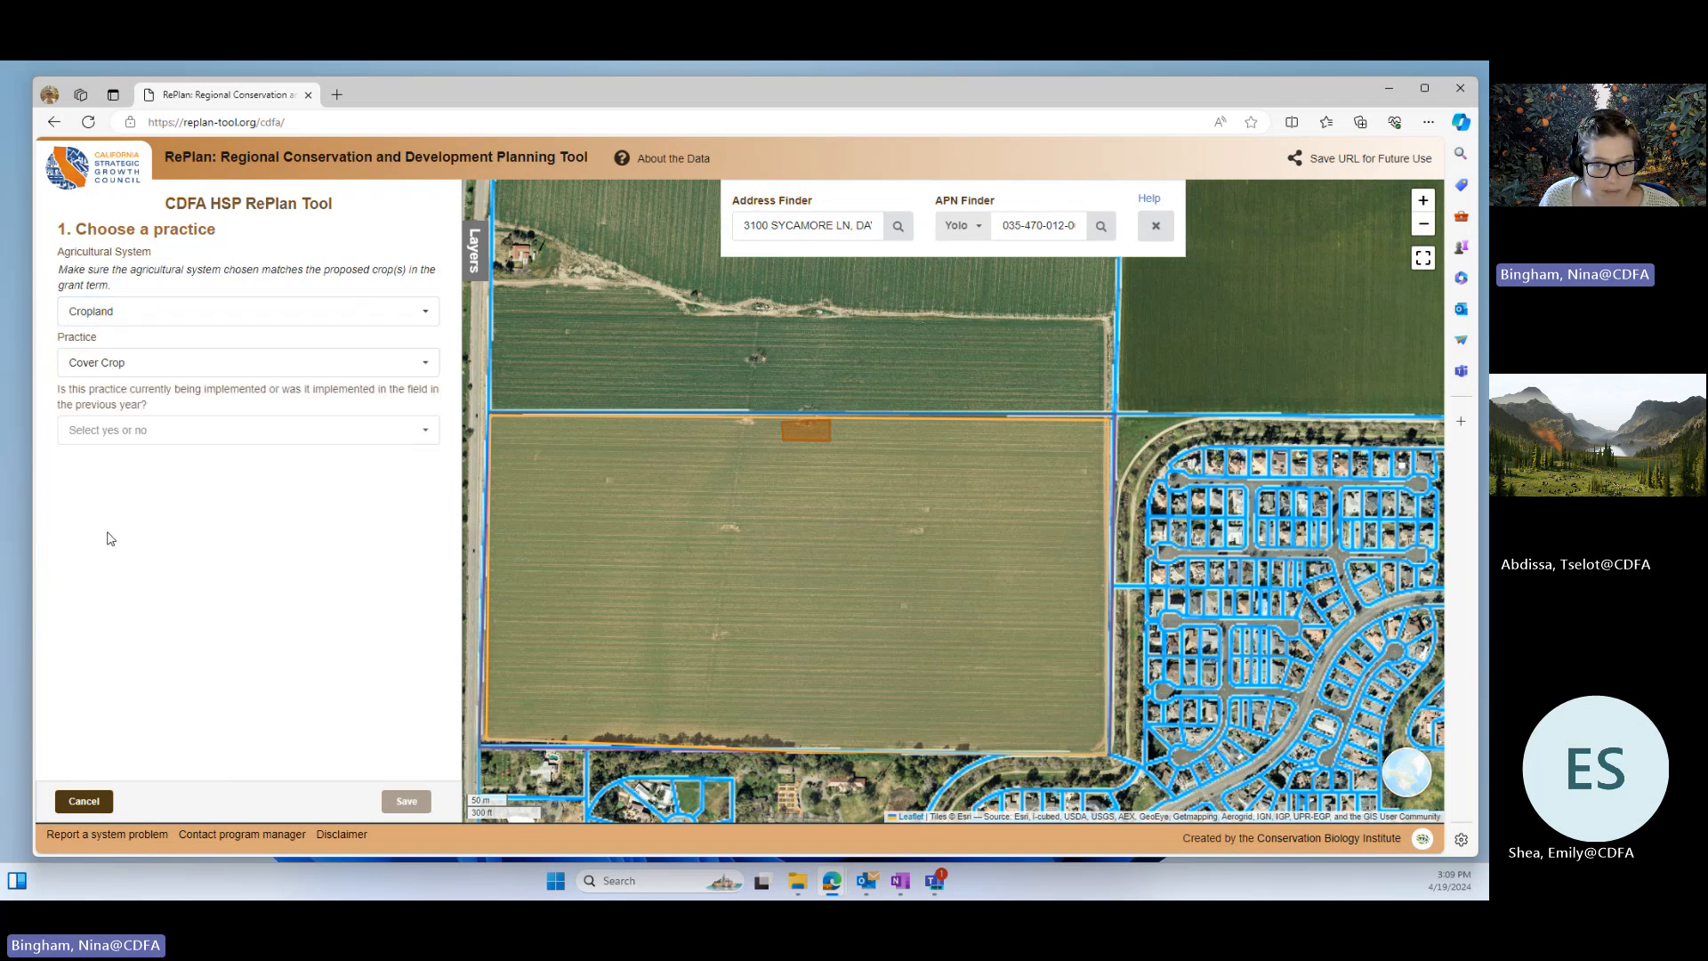
left_click(120, 433)
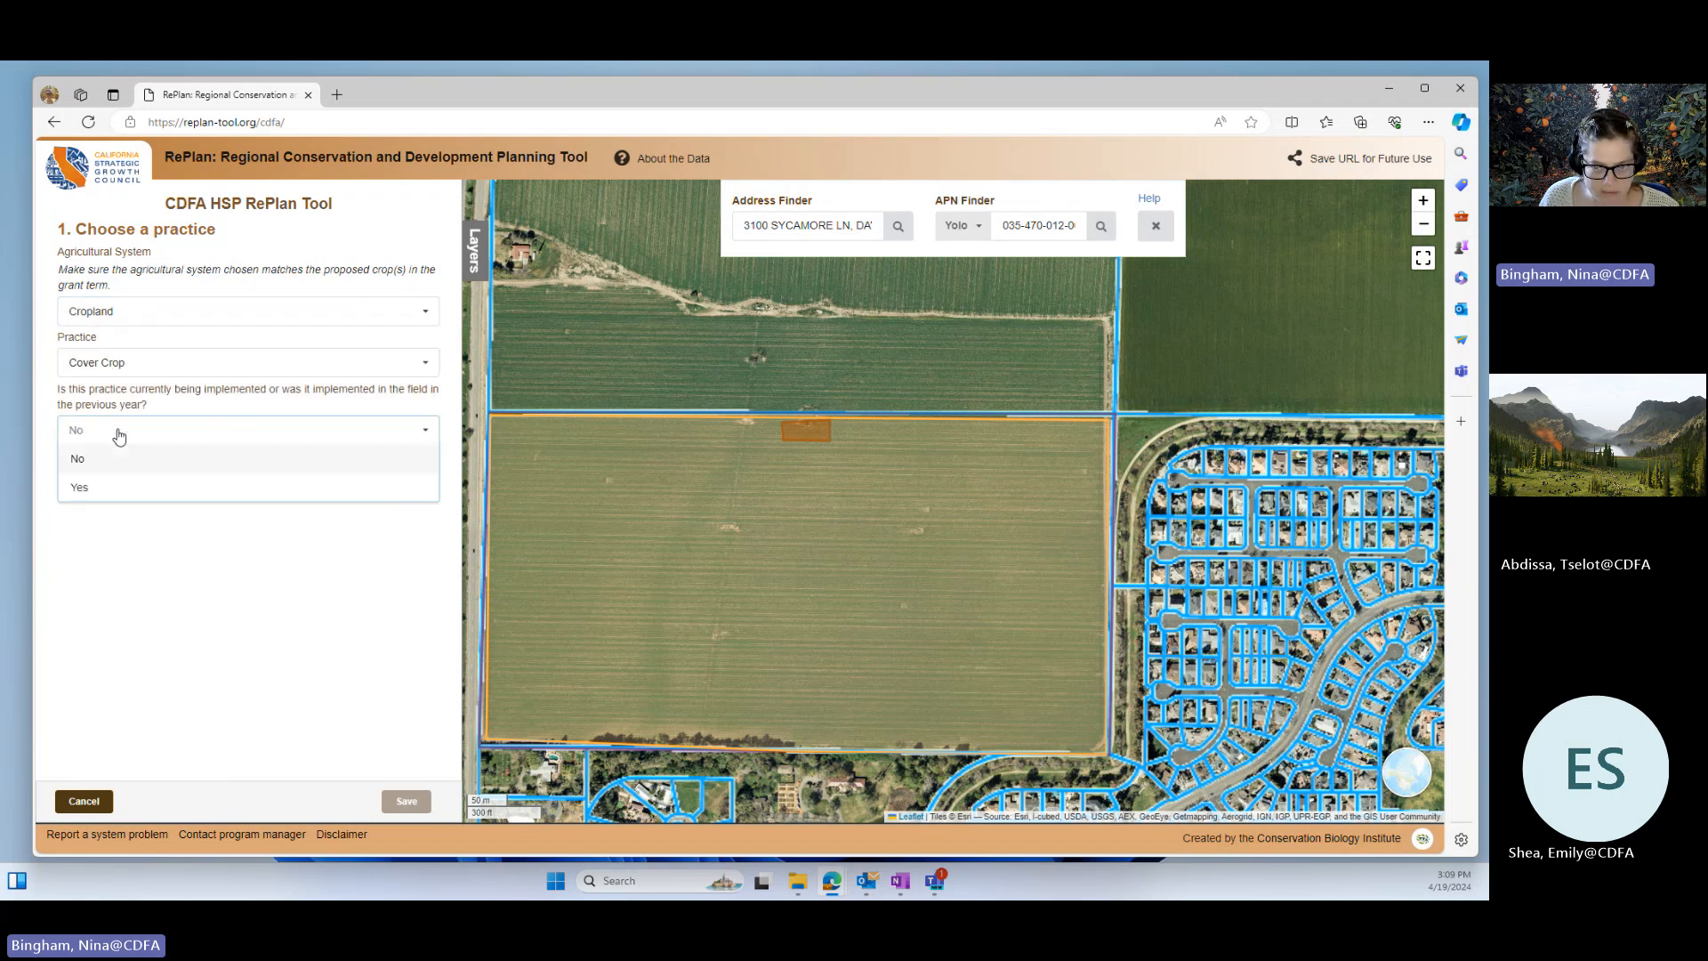
left_click(82, 470)
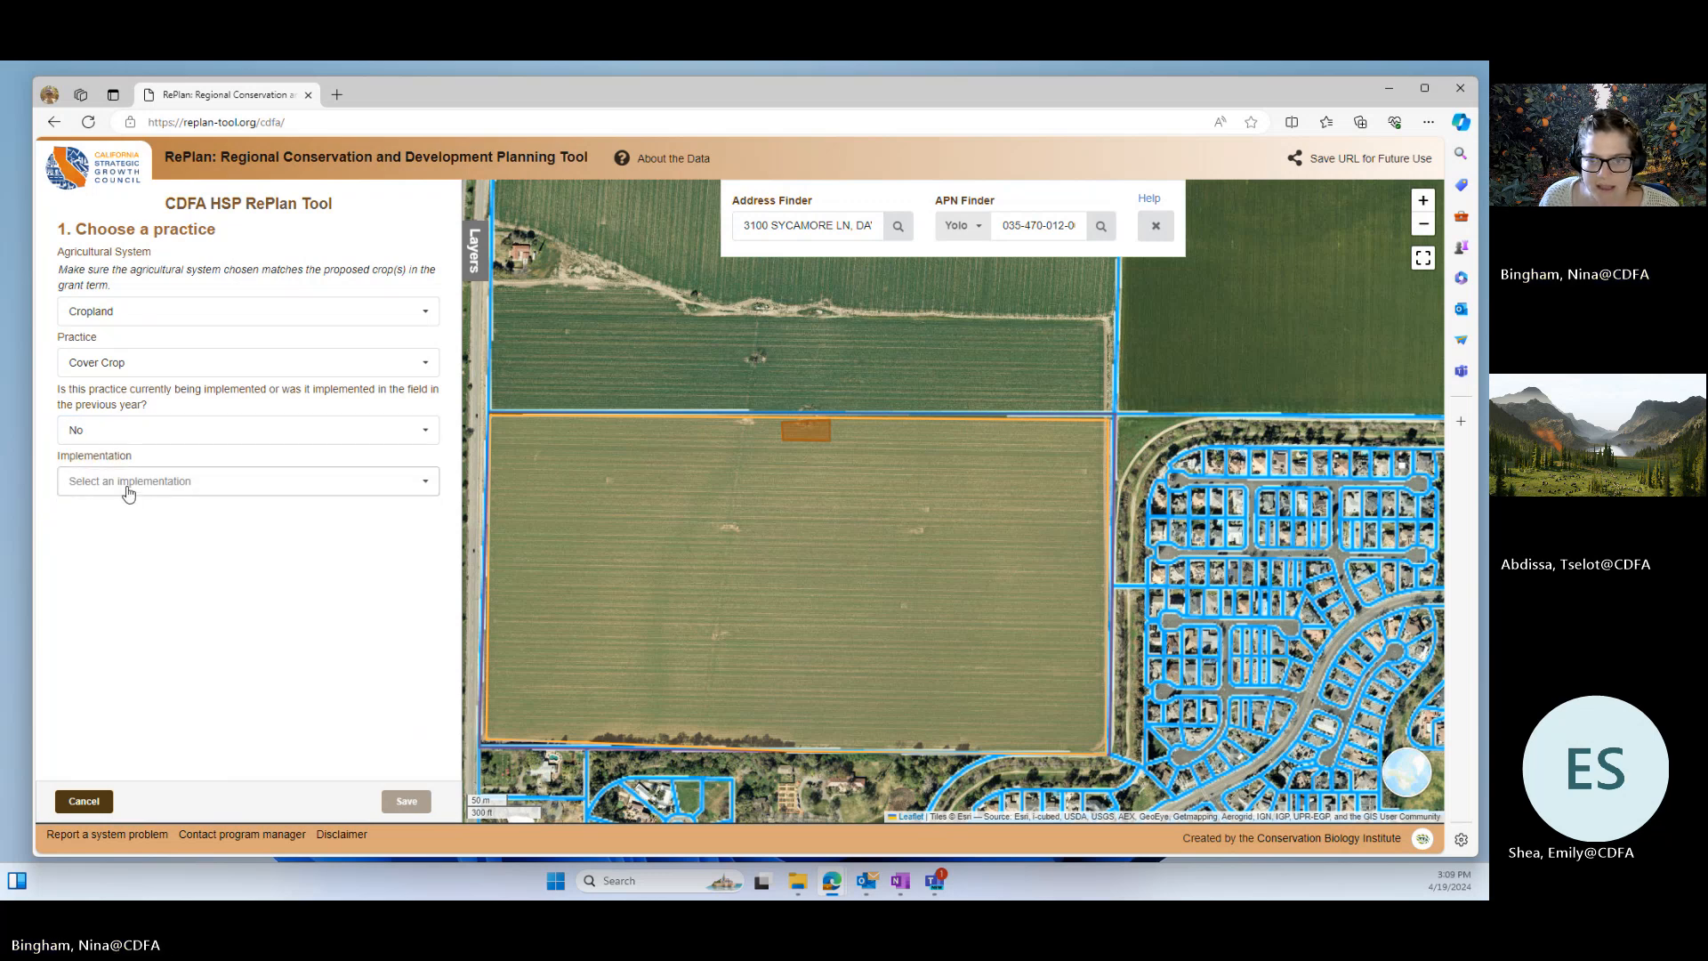
- Set the implementation to Add Legume Seasonal Cover Crop to Irrigated Cropland with the Multiple species payment scenario
left_click(128, 485)
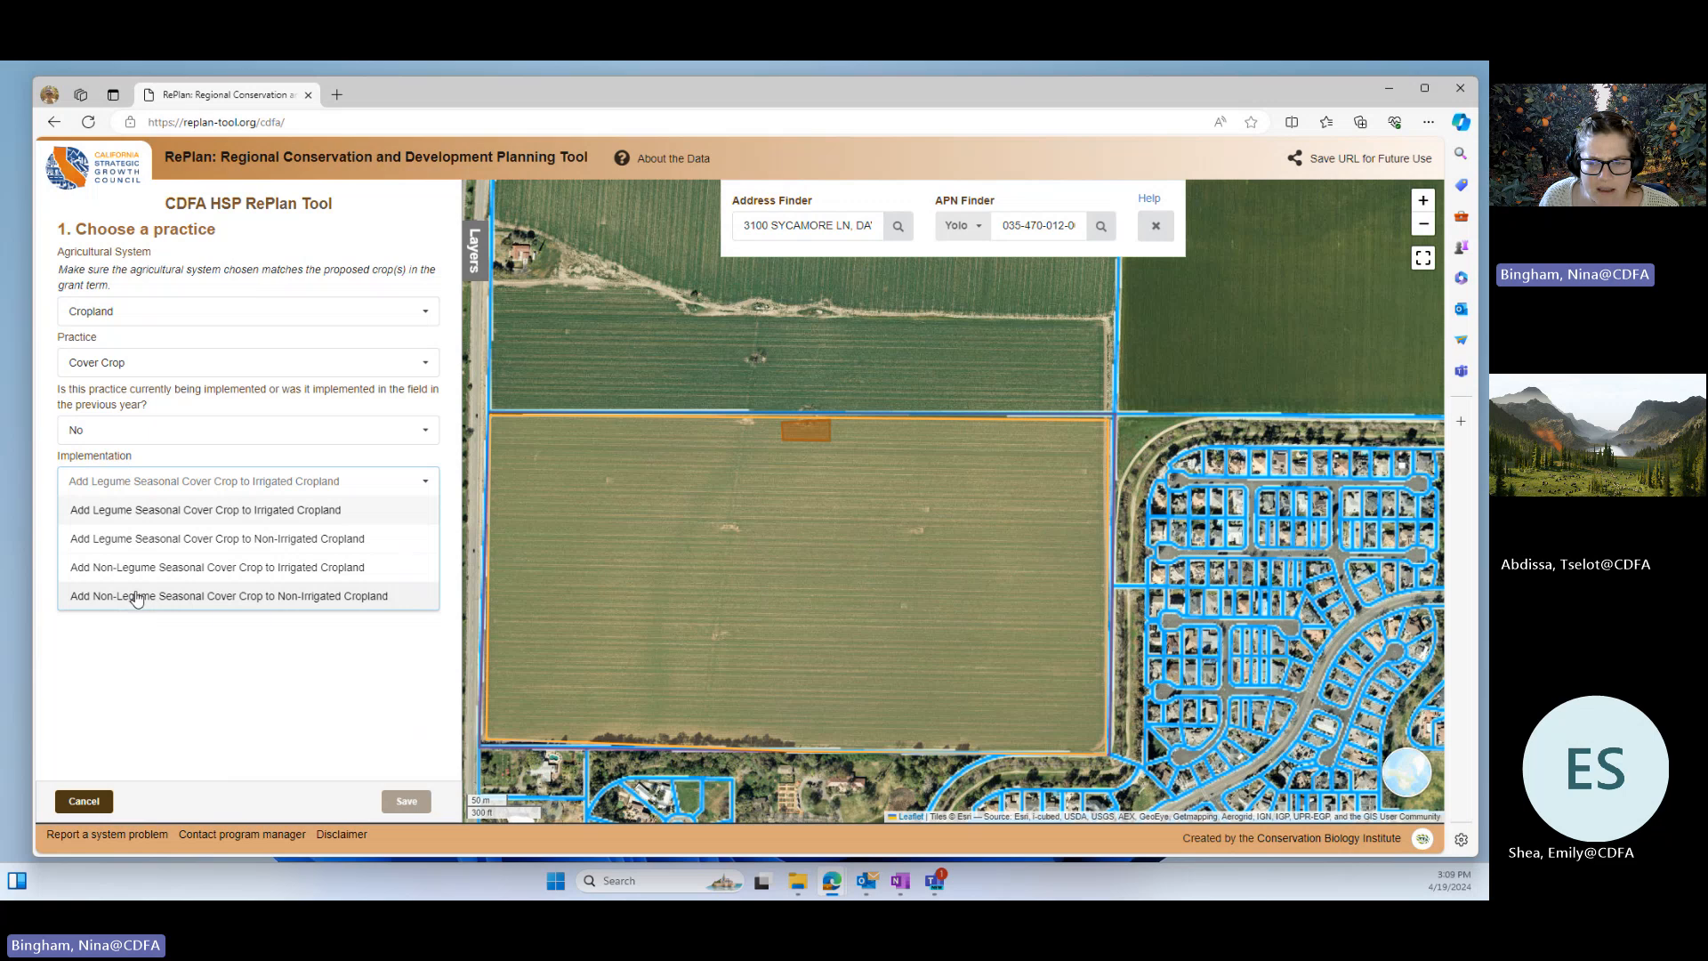
left_click(141, 512)
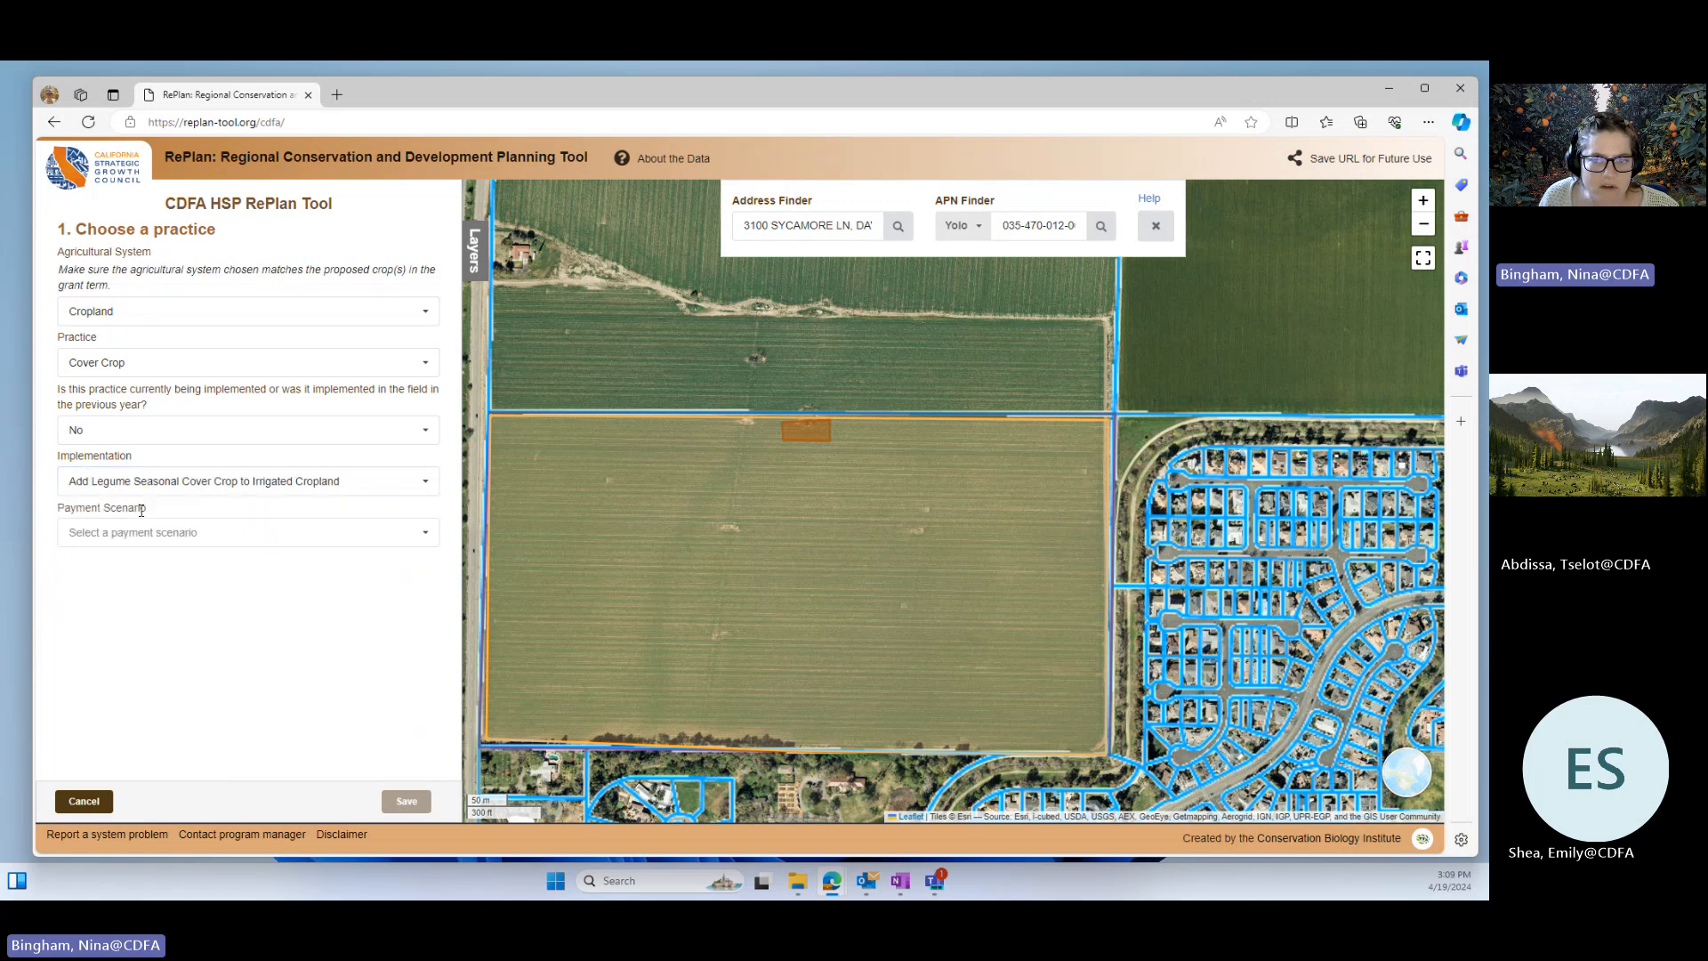
left_click(139, 538)
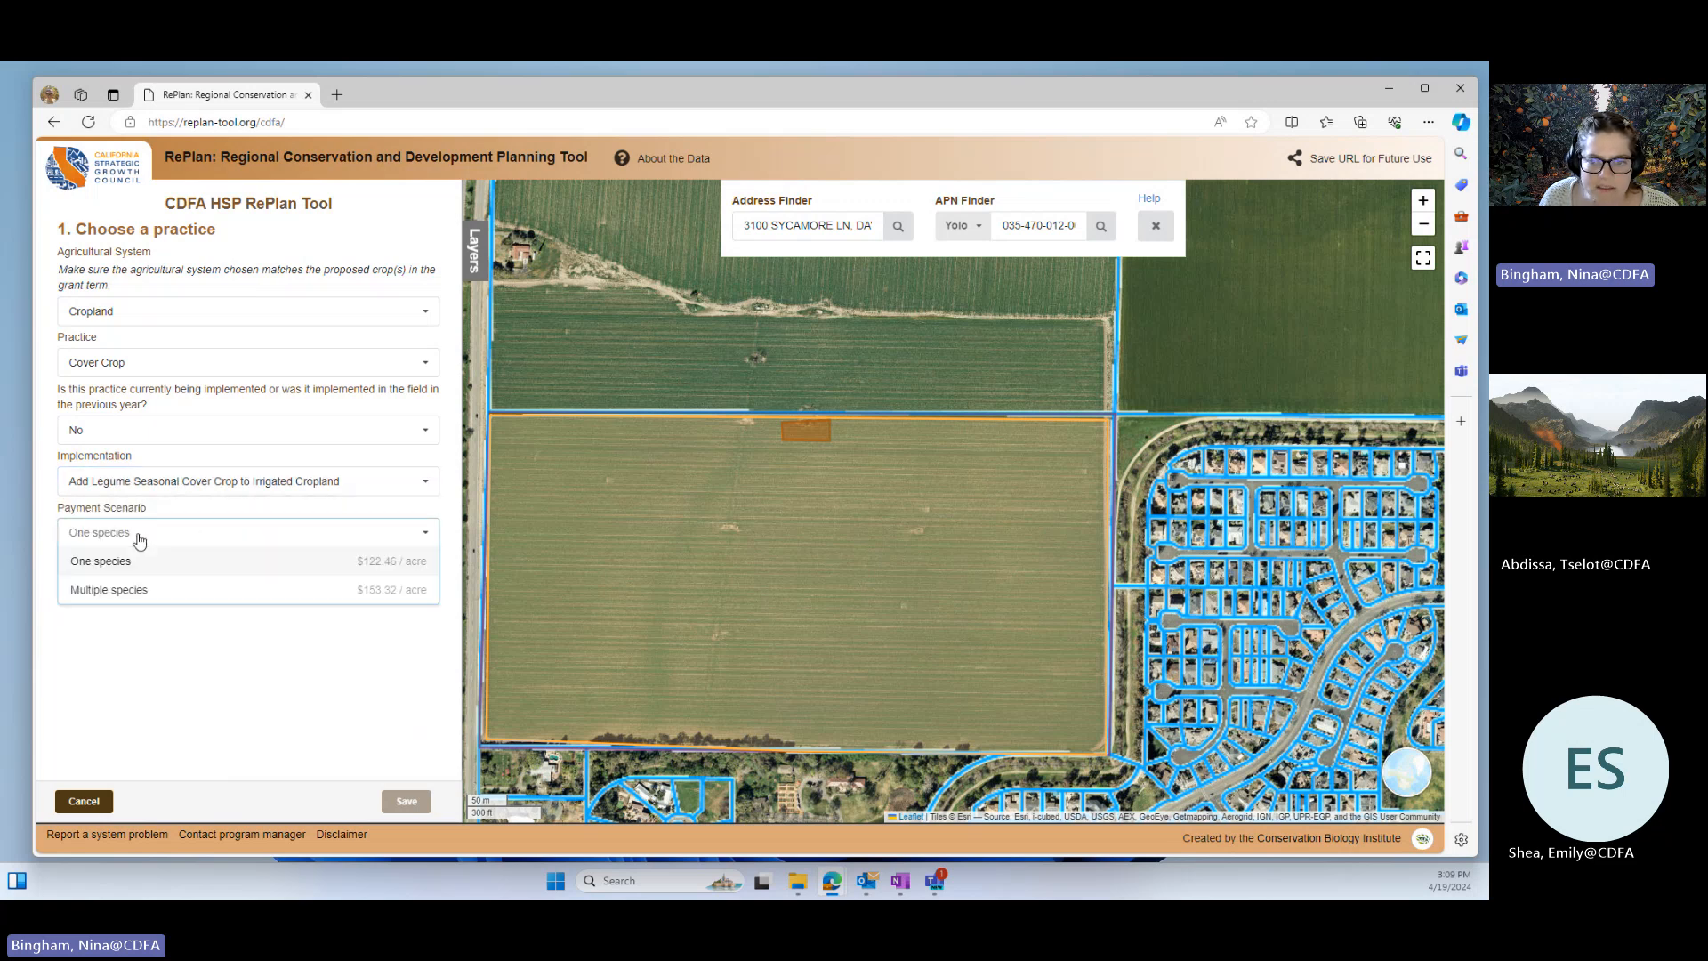
left_click(107, 590)
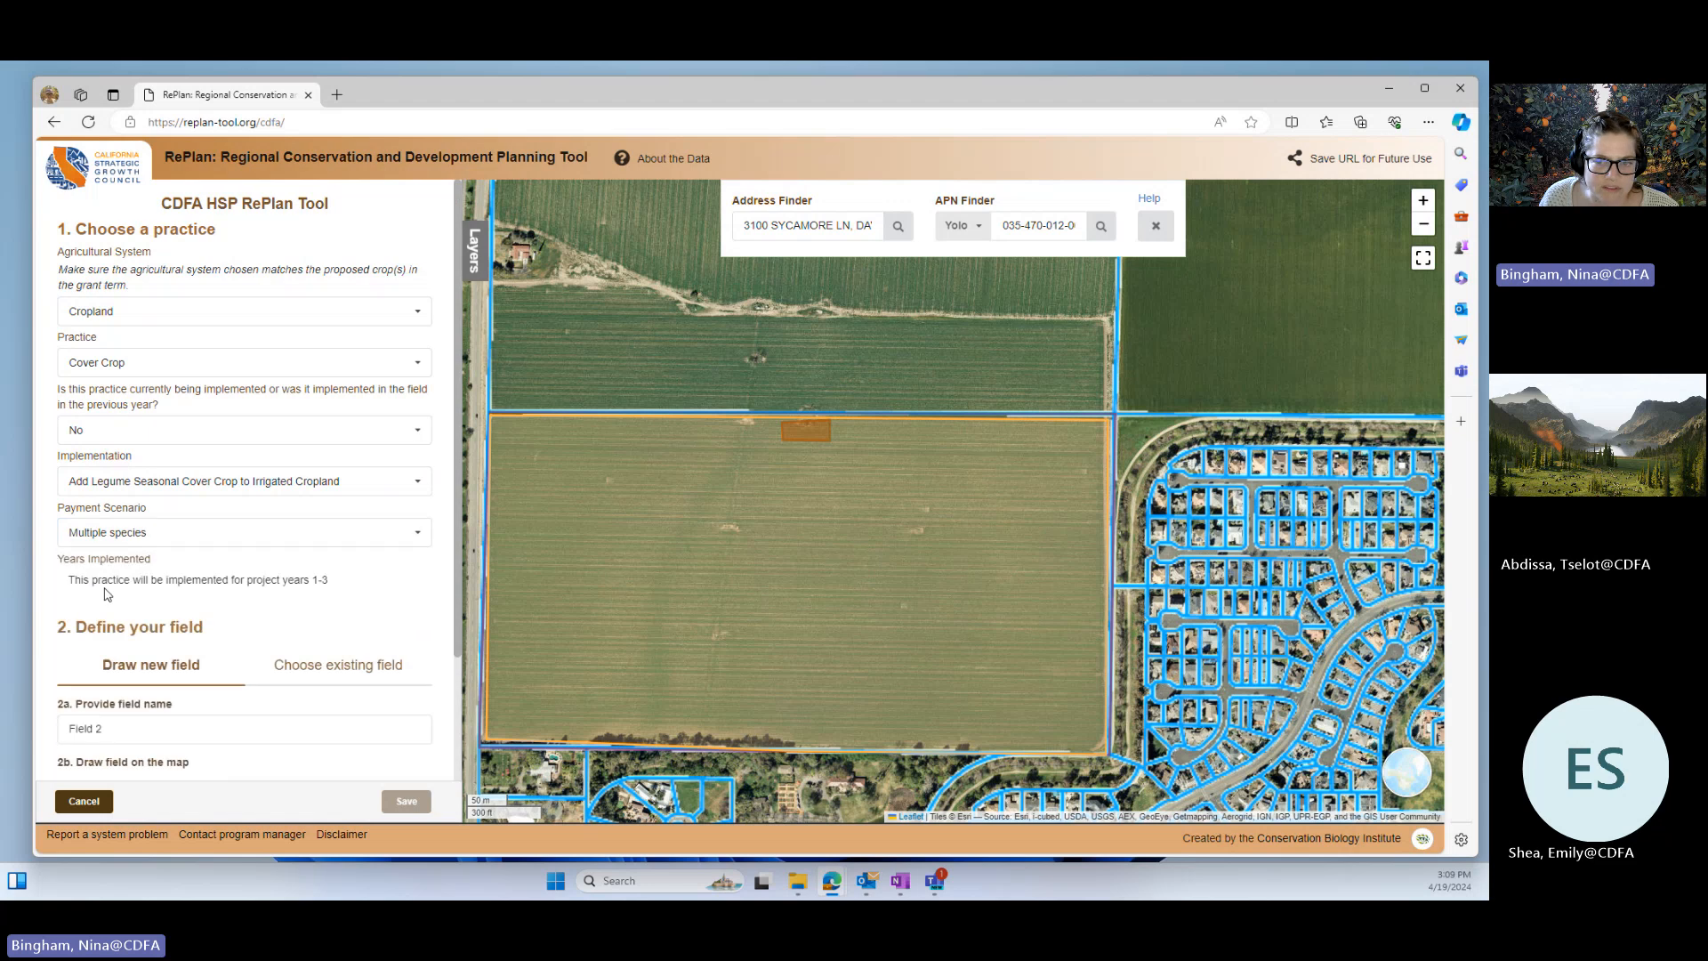
- Use the existing Field 1 as the field for the cover crop practice
scroll(102, 559, "down", 2)
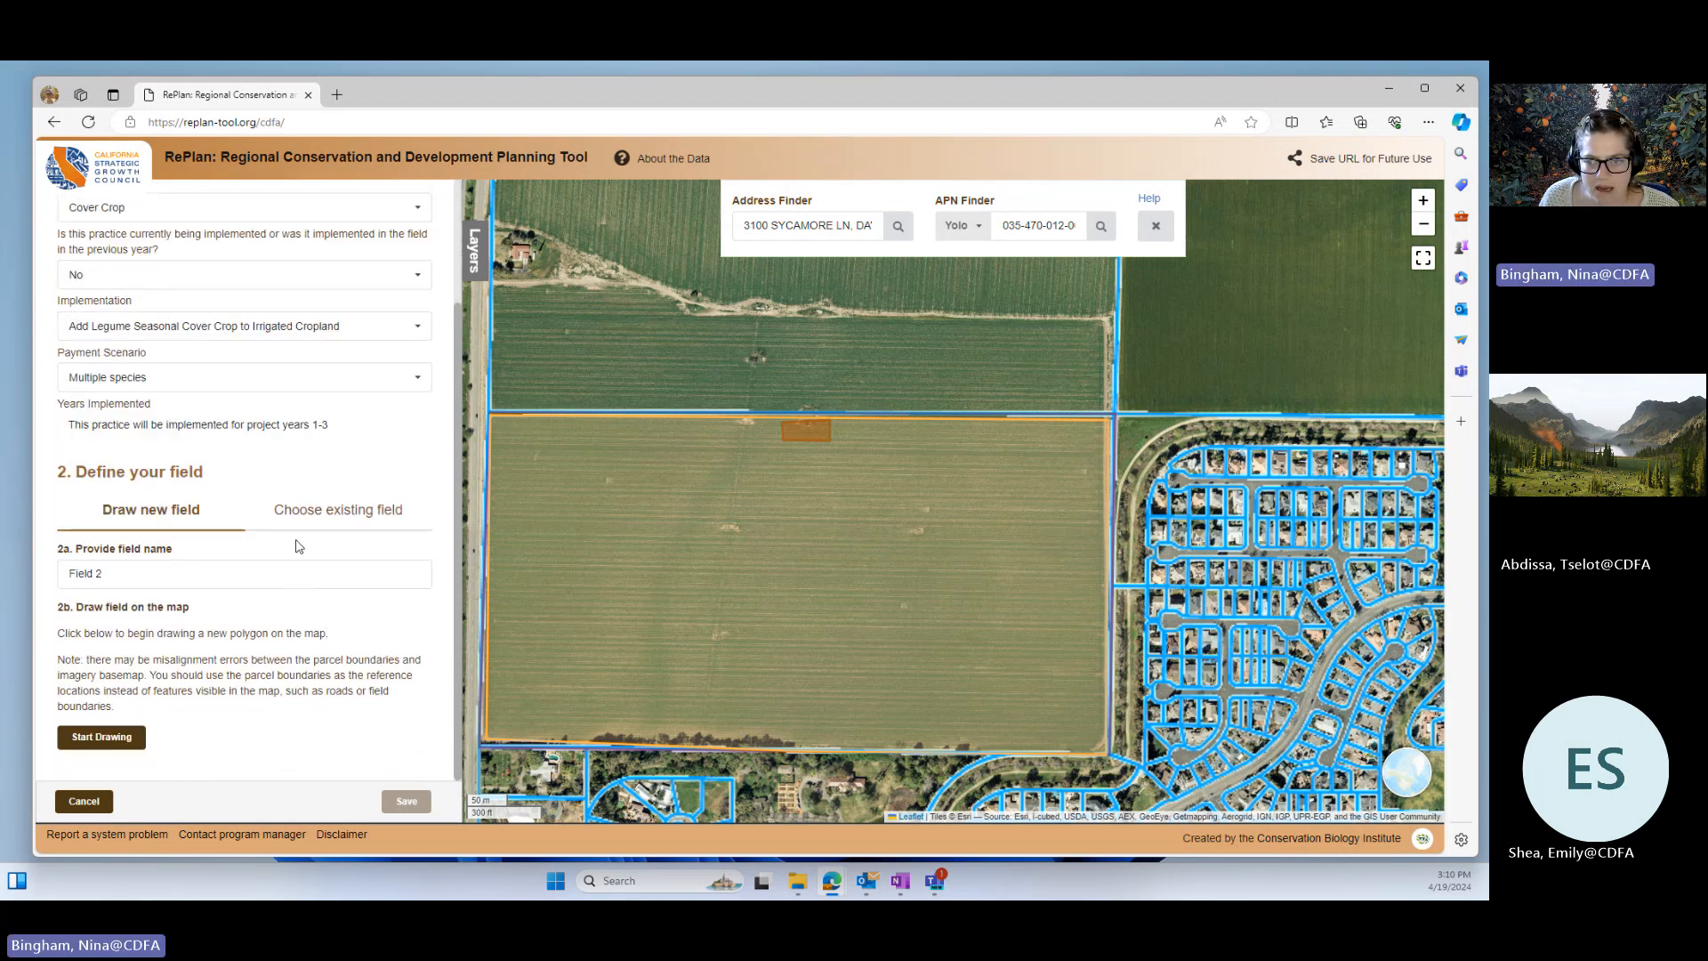
left_click(322, 511)
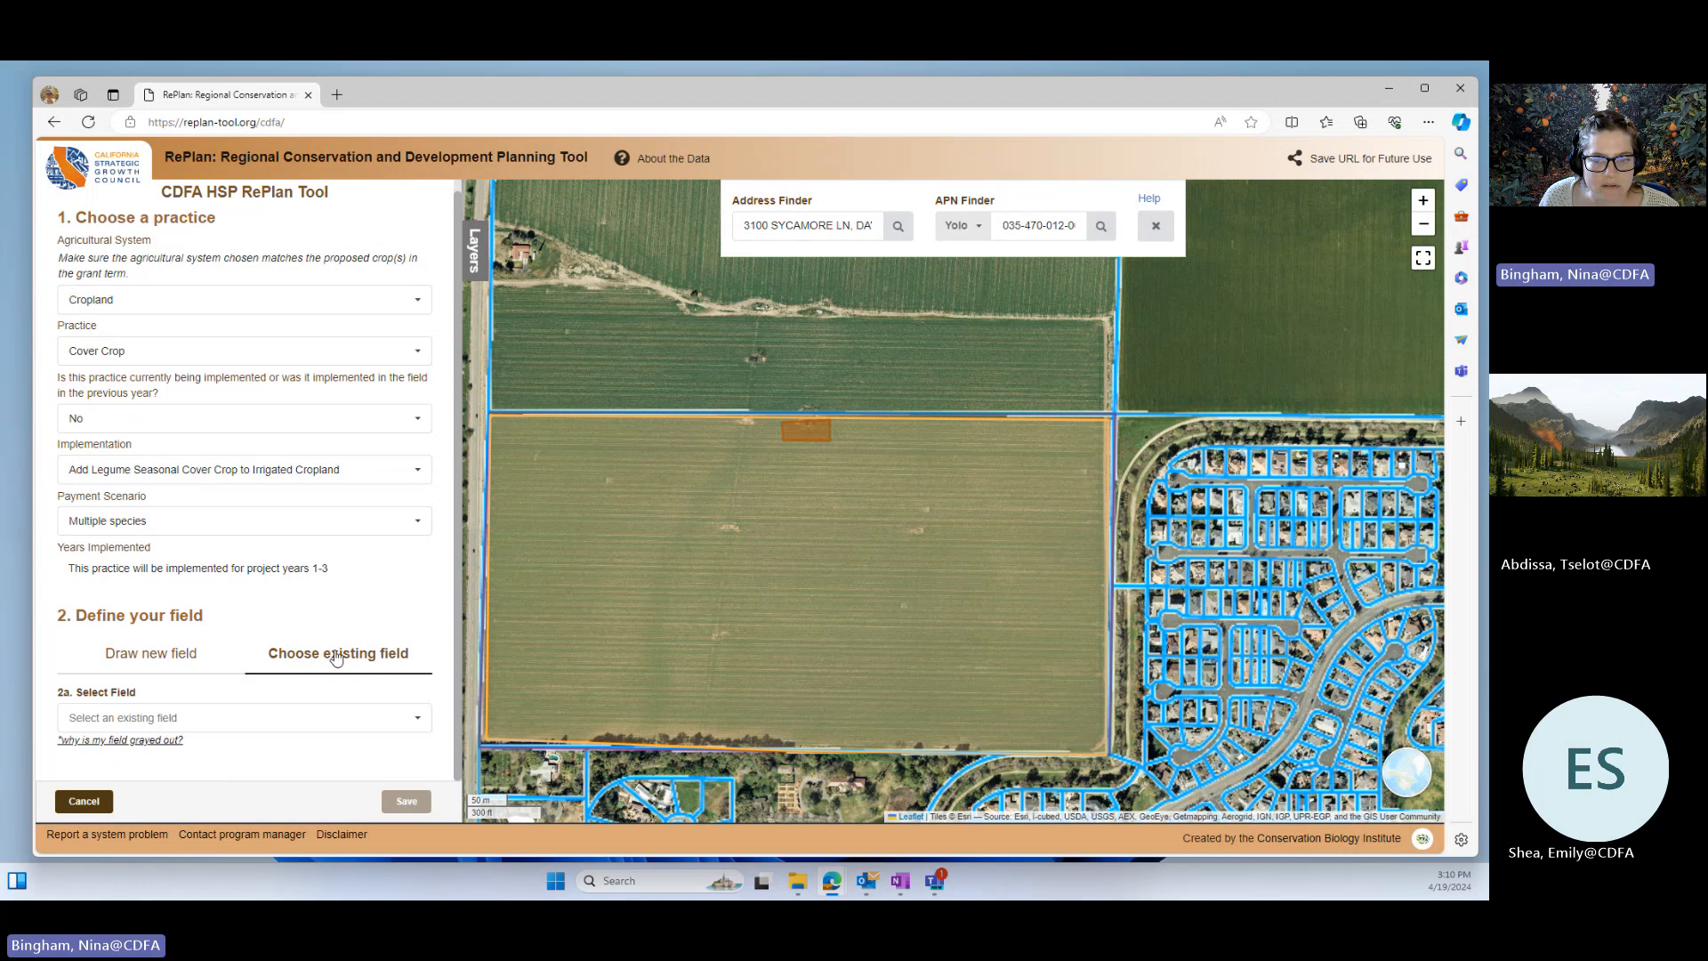
left_click(243, 718)
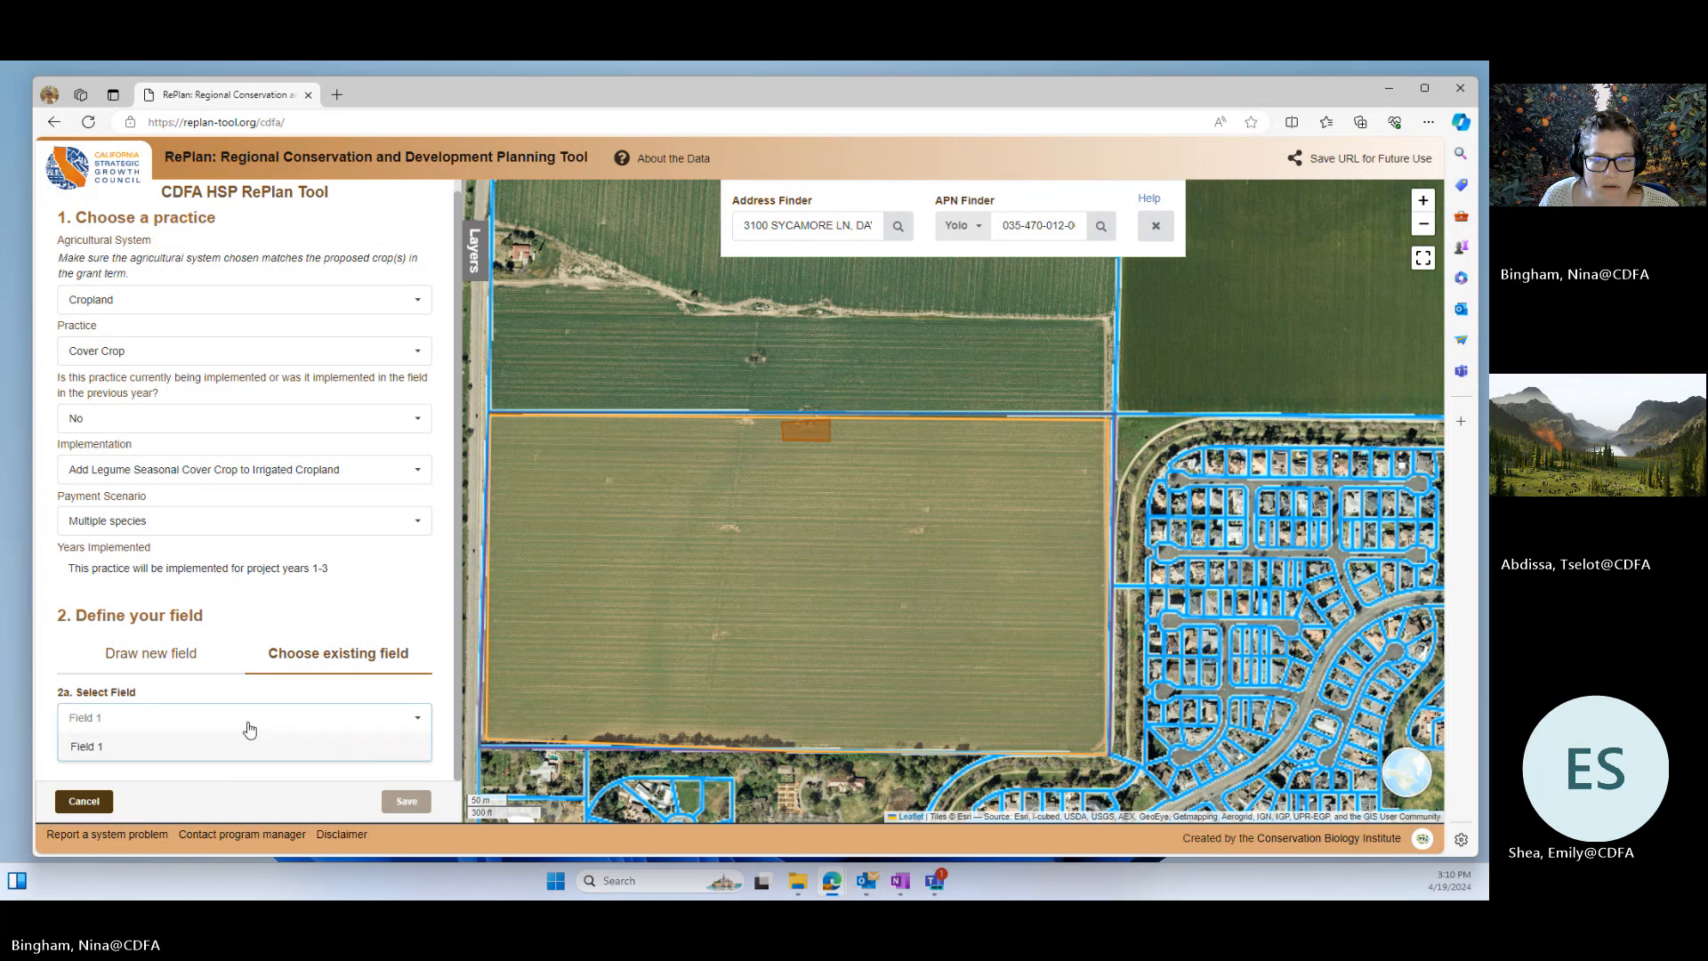
left_click(88, 747)
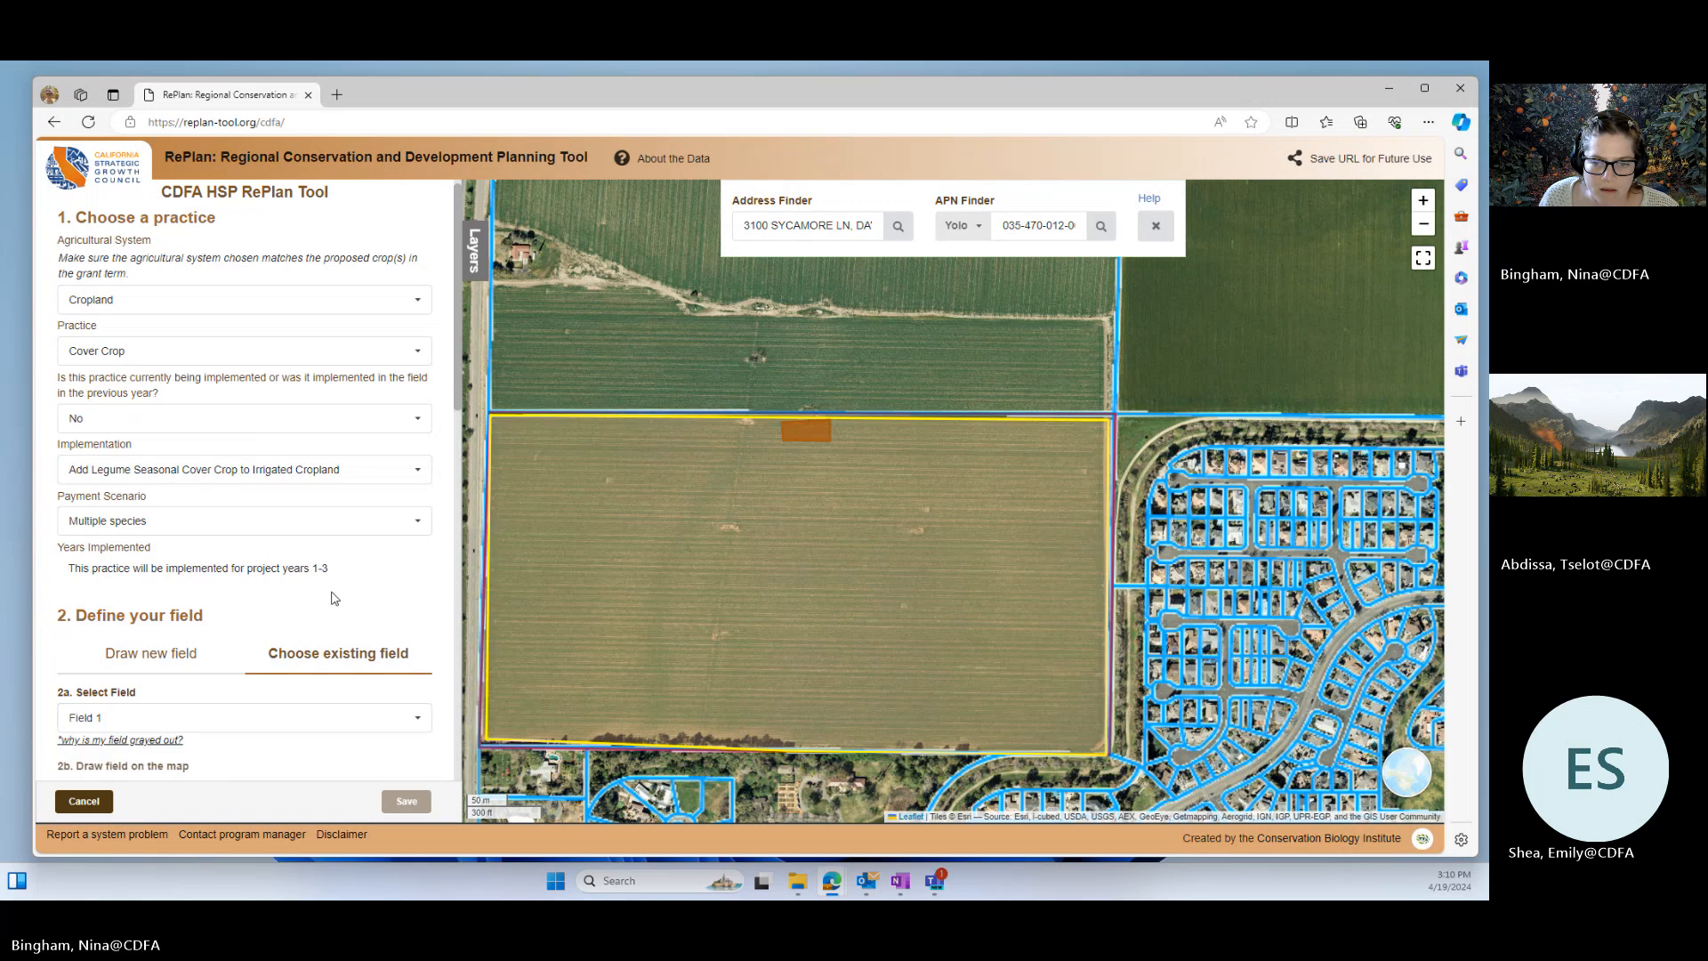
scroll(299, 625, "down", 3)
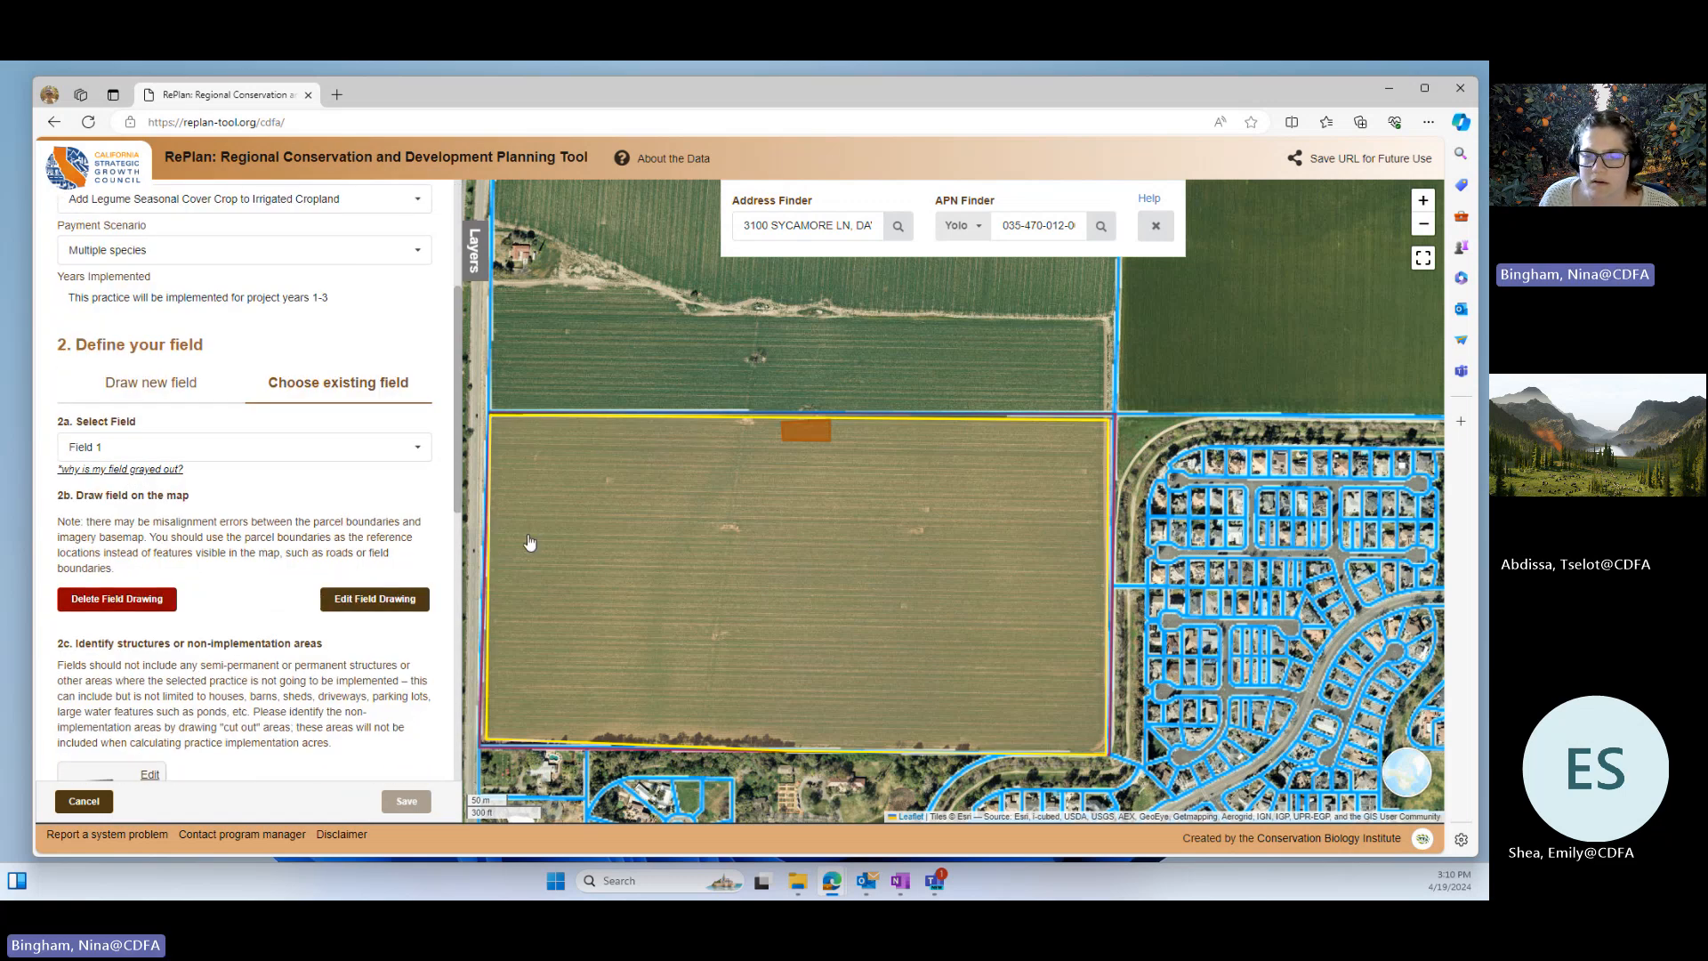
scroll(249, 633, "down", 1)
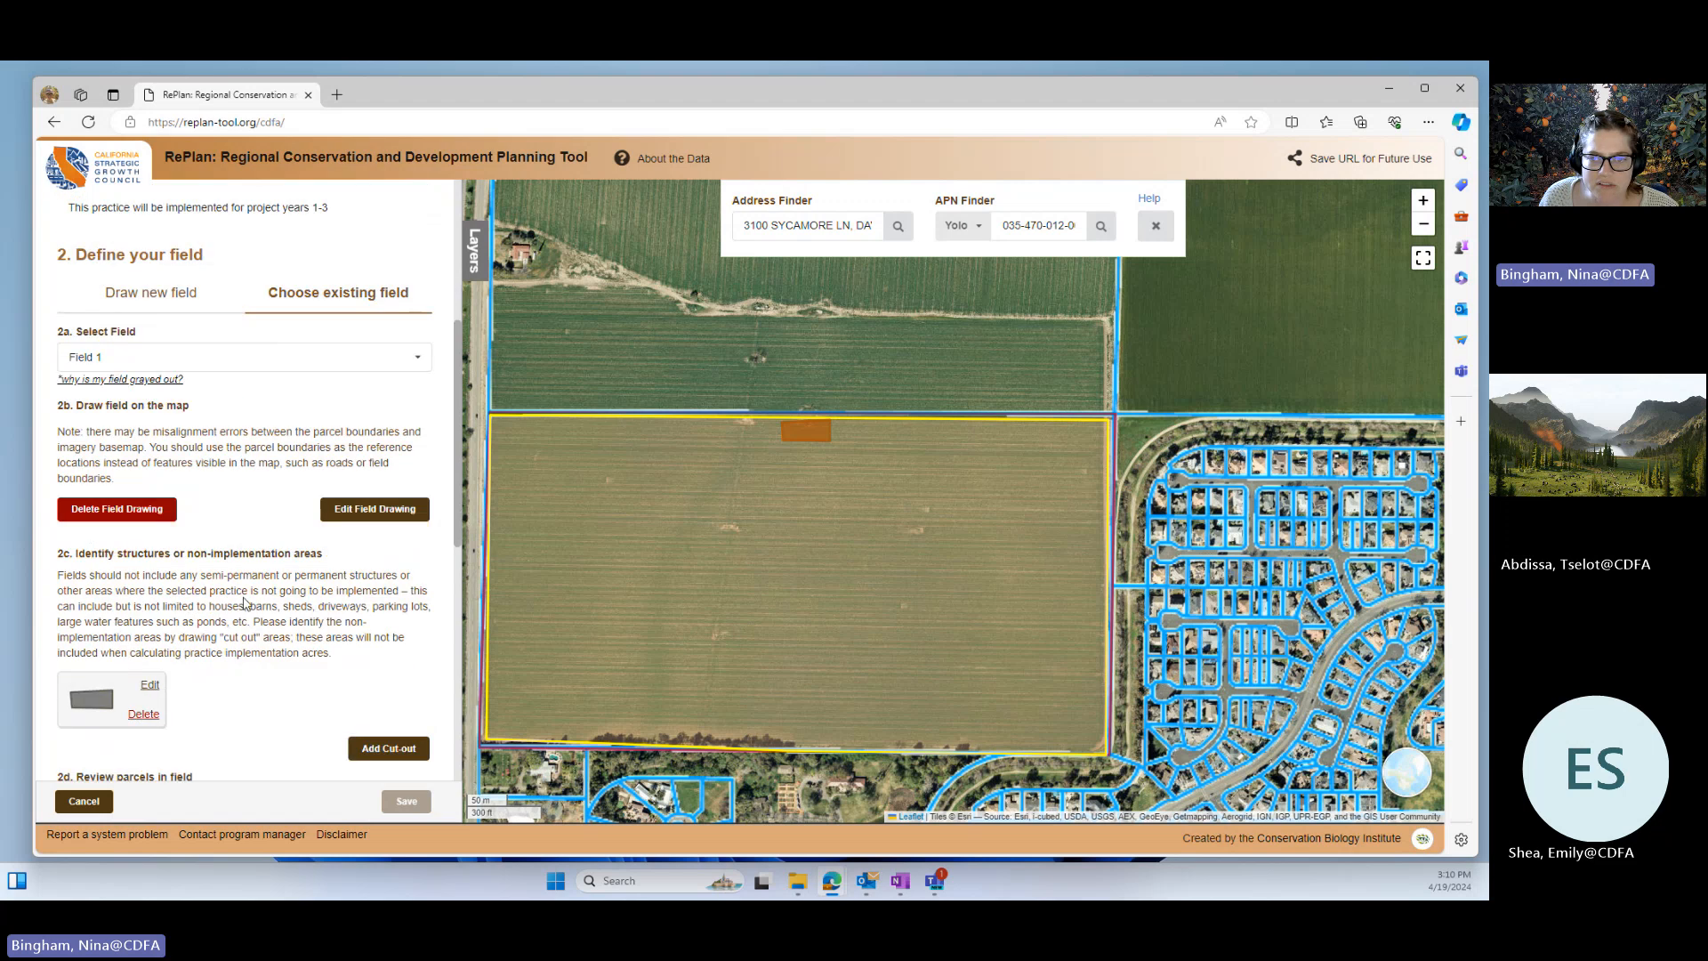
scroll(178, 533, "up", 1)
left_click(129, 447)
left_click(127, 478)
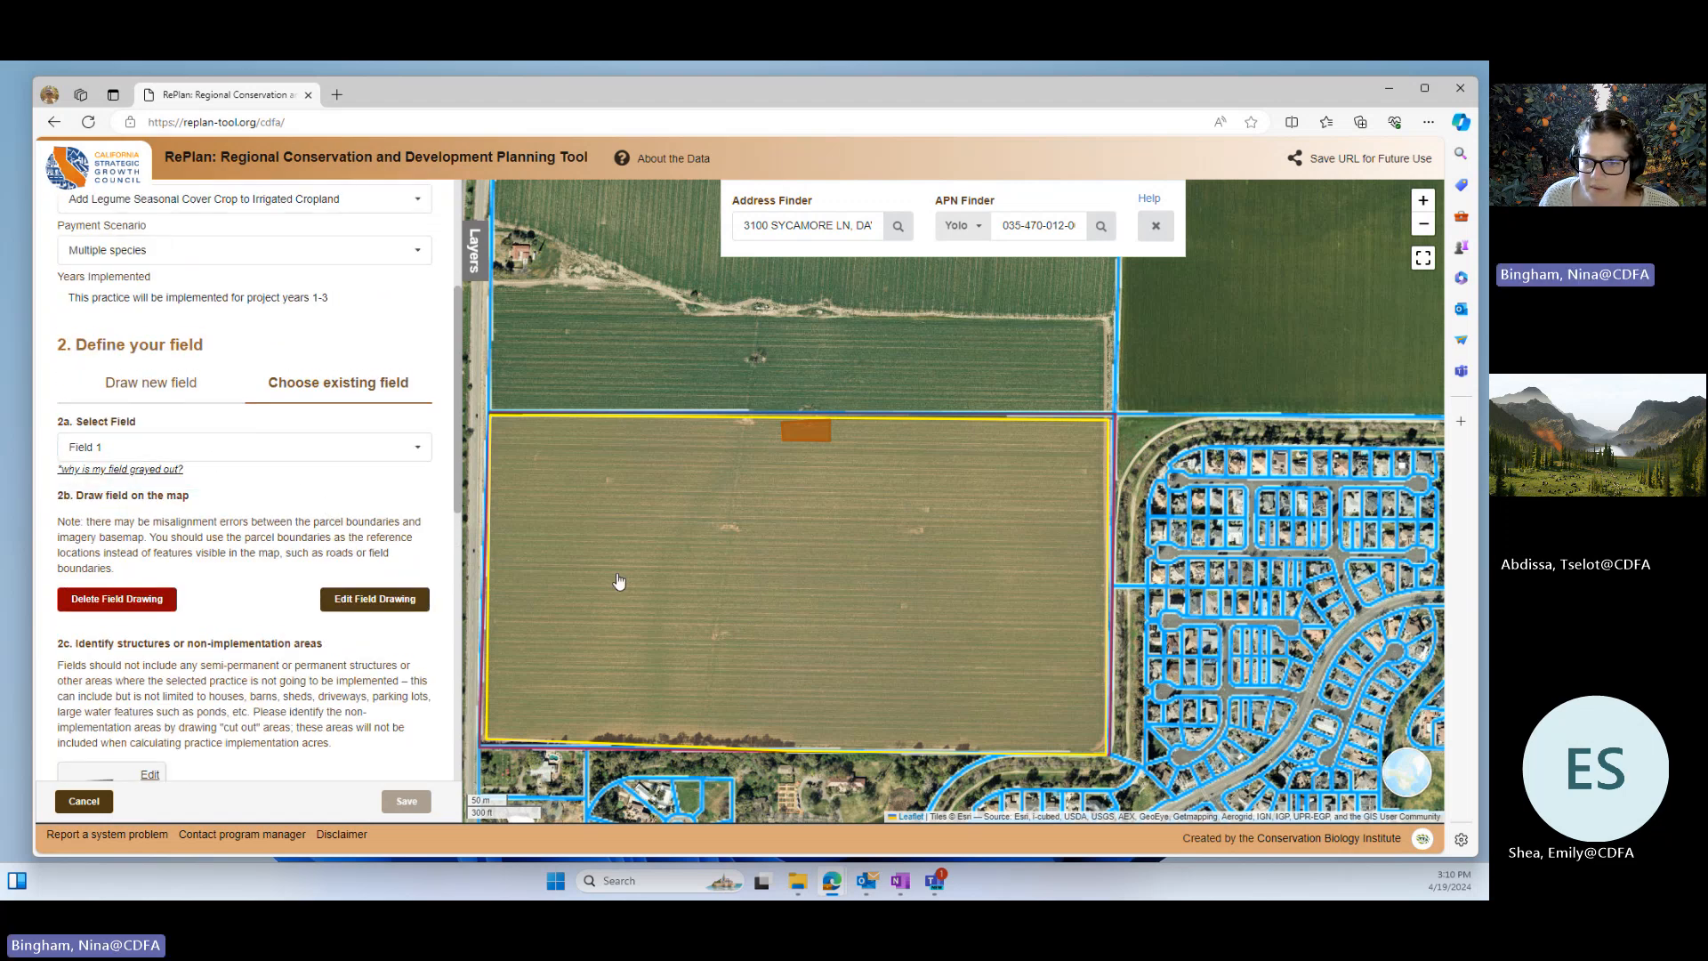
- Review the details carried over from Field 1, then open the species selection and download the species list as a PDF
scroll(248, 666, "down", 1)
scroll(247, 666, "down", 4)
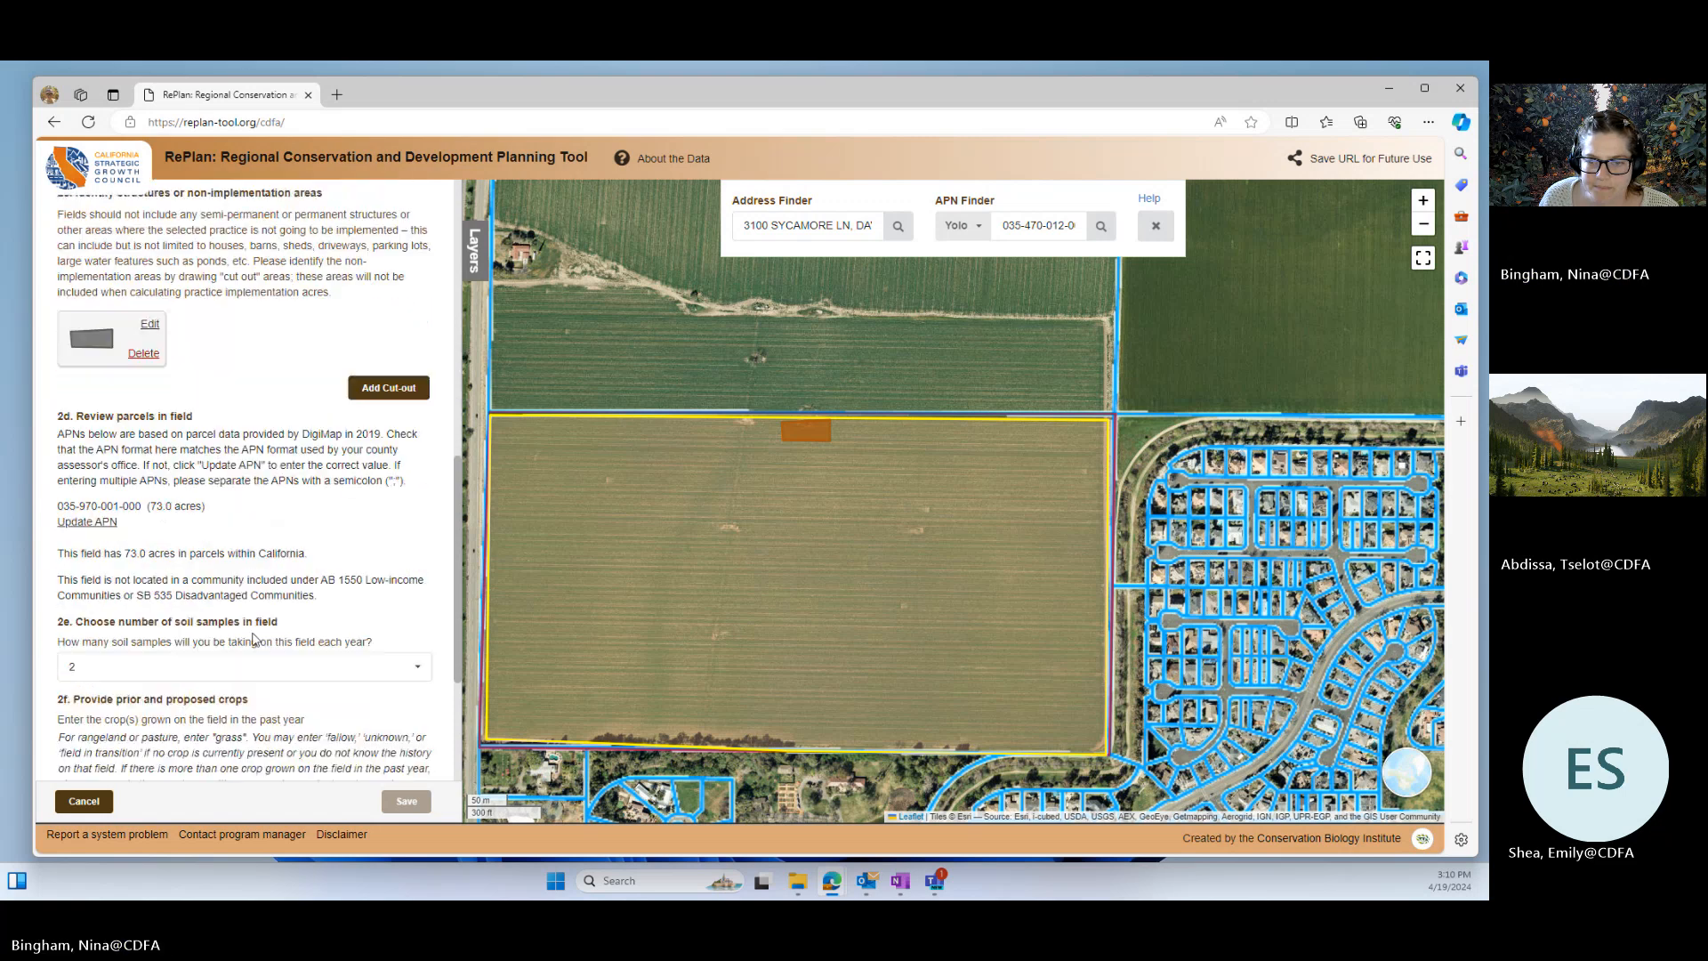
scroll(215, 622, "down", 1)
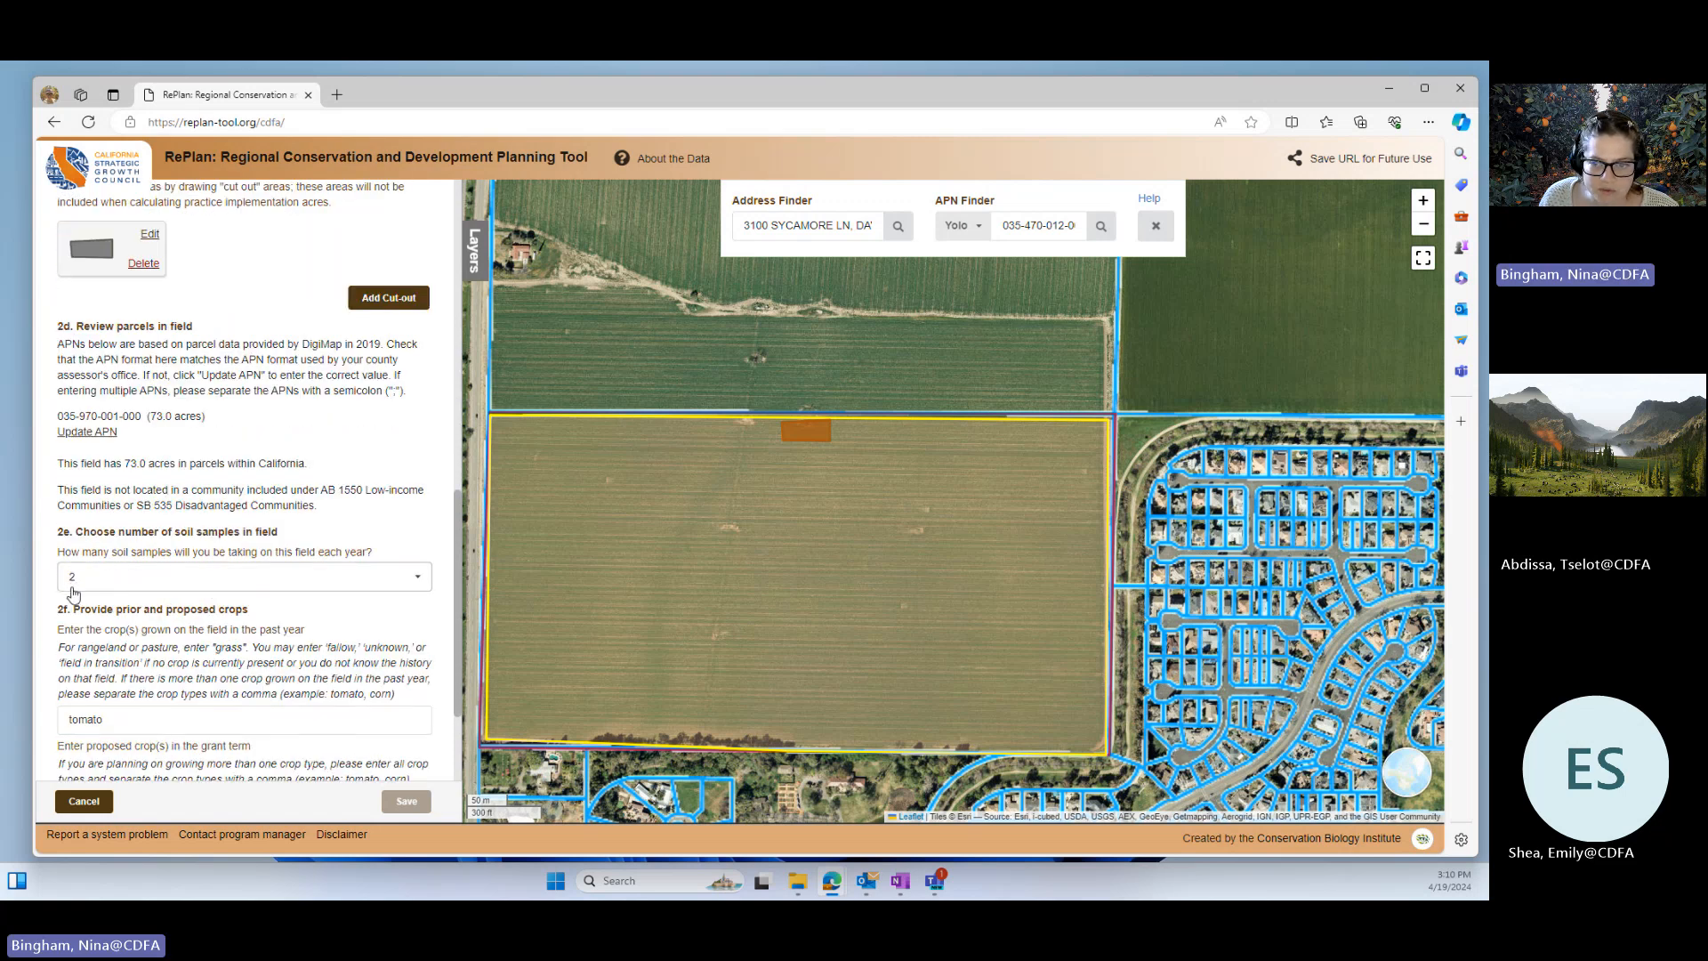
scroll(182, 636, "down", 1)
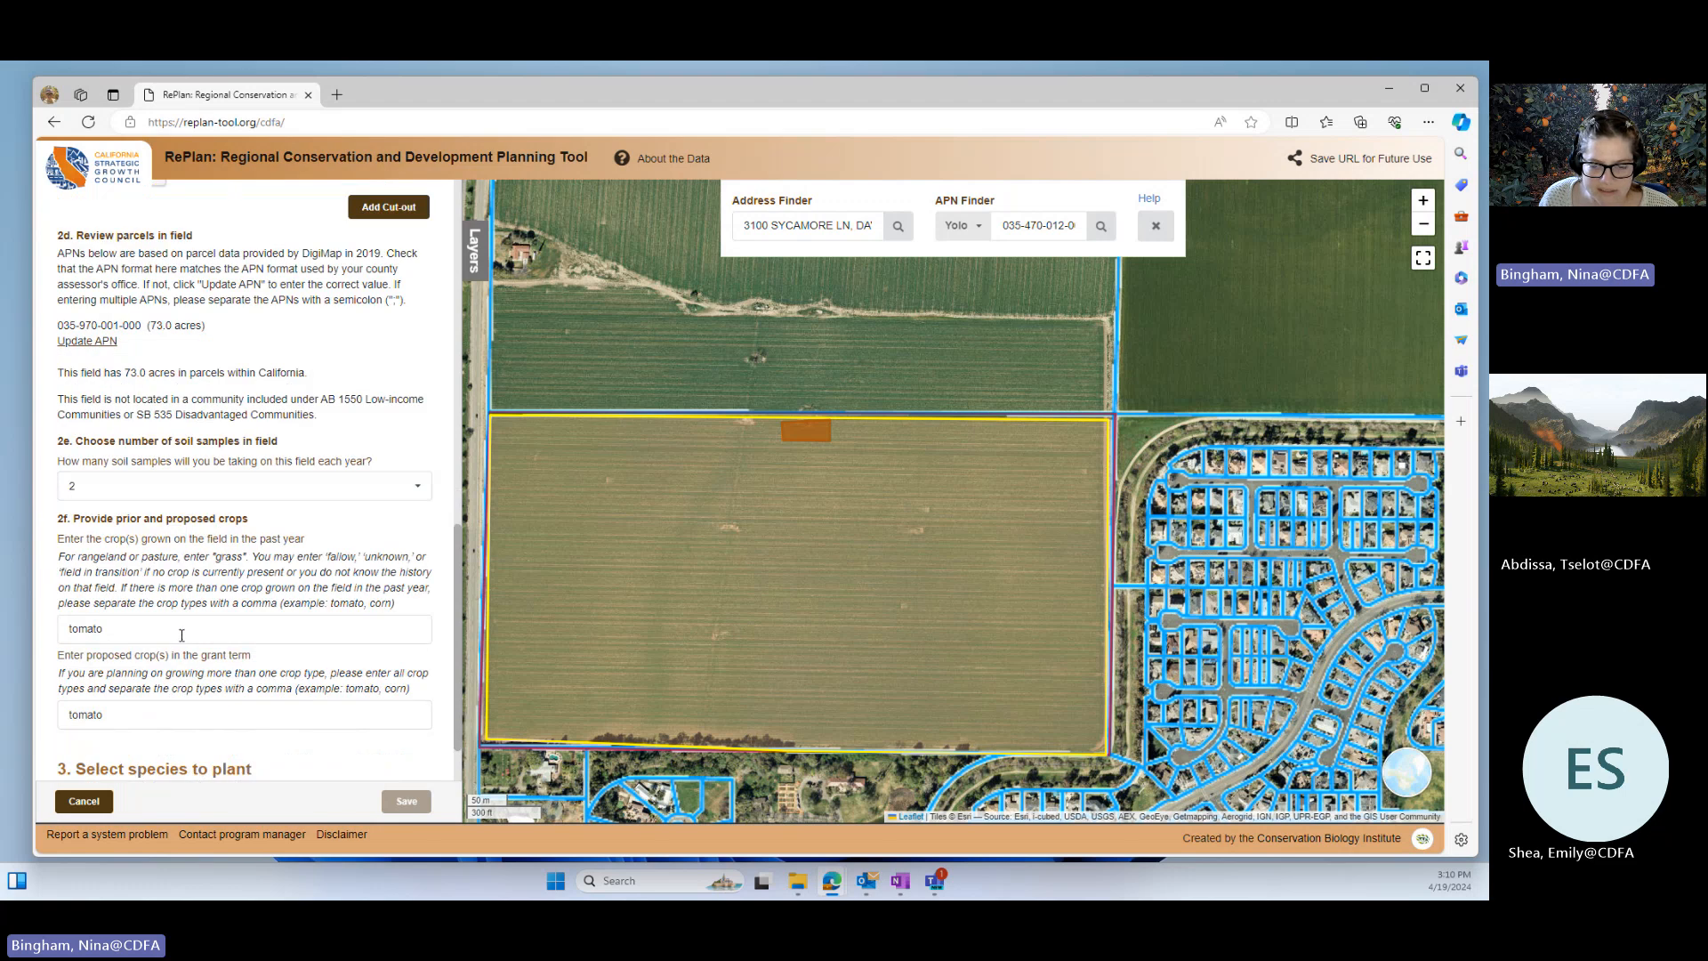
scroll(323, 687, "down", 1)
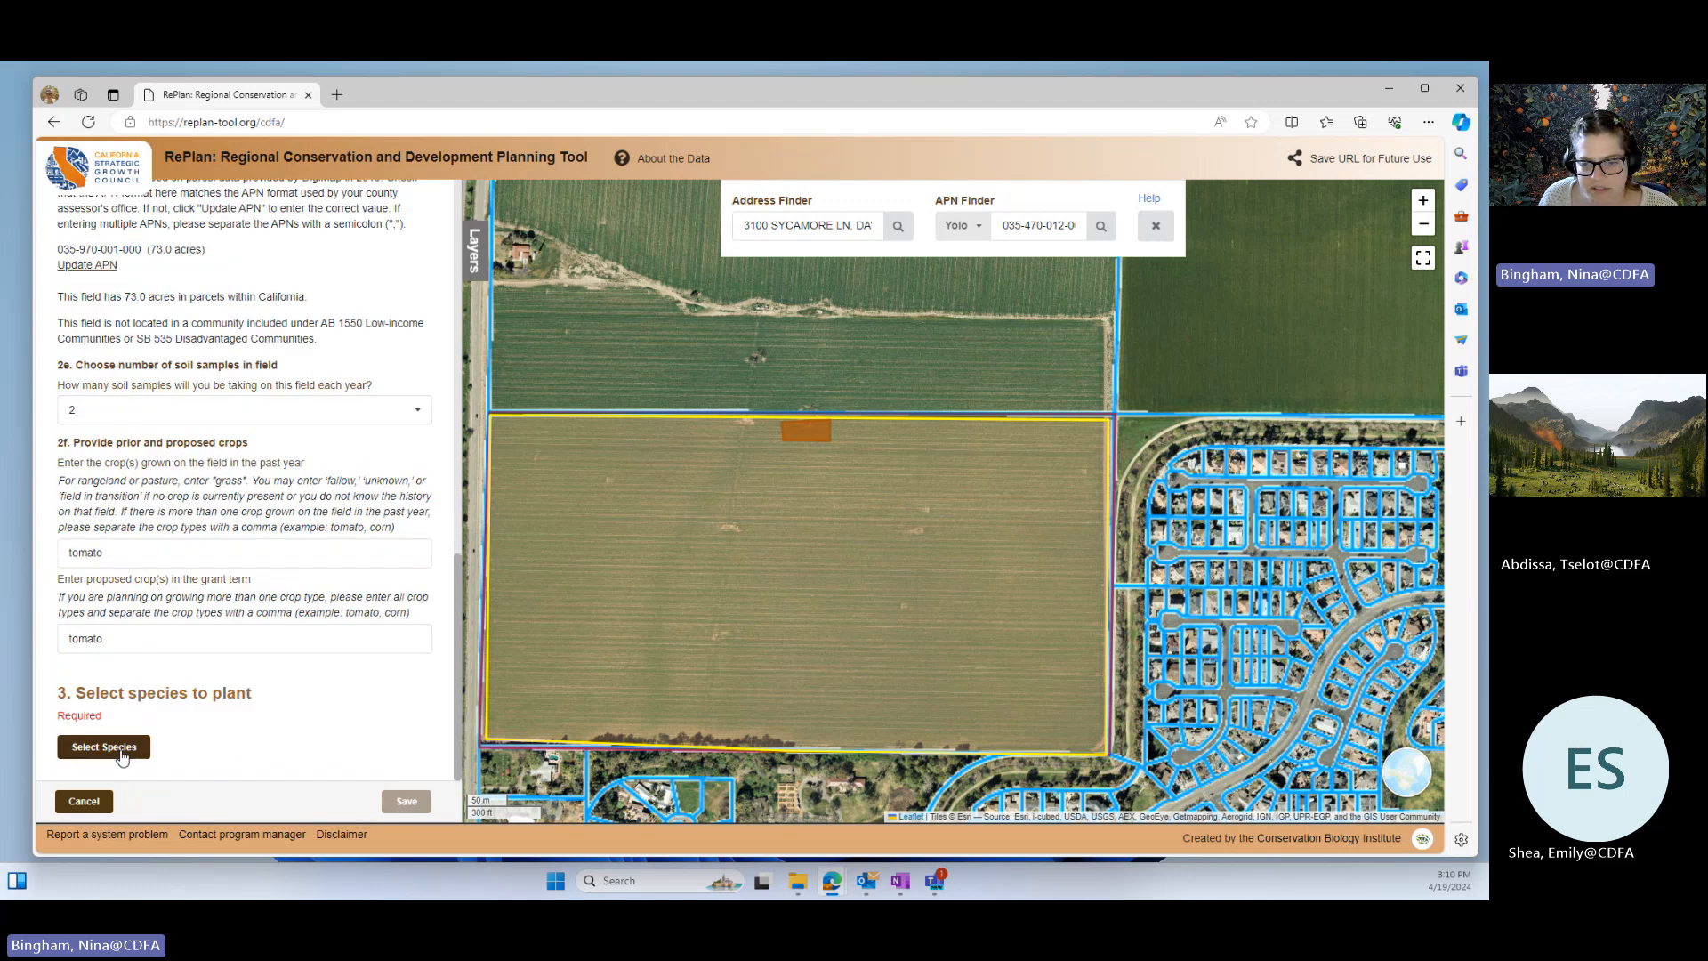
left_click(104, 748)
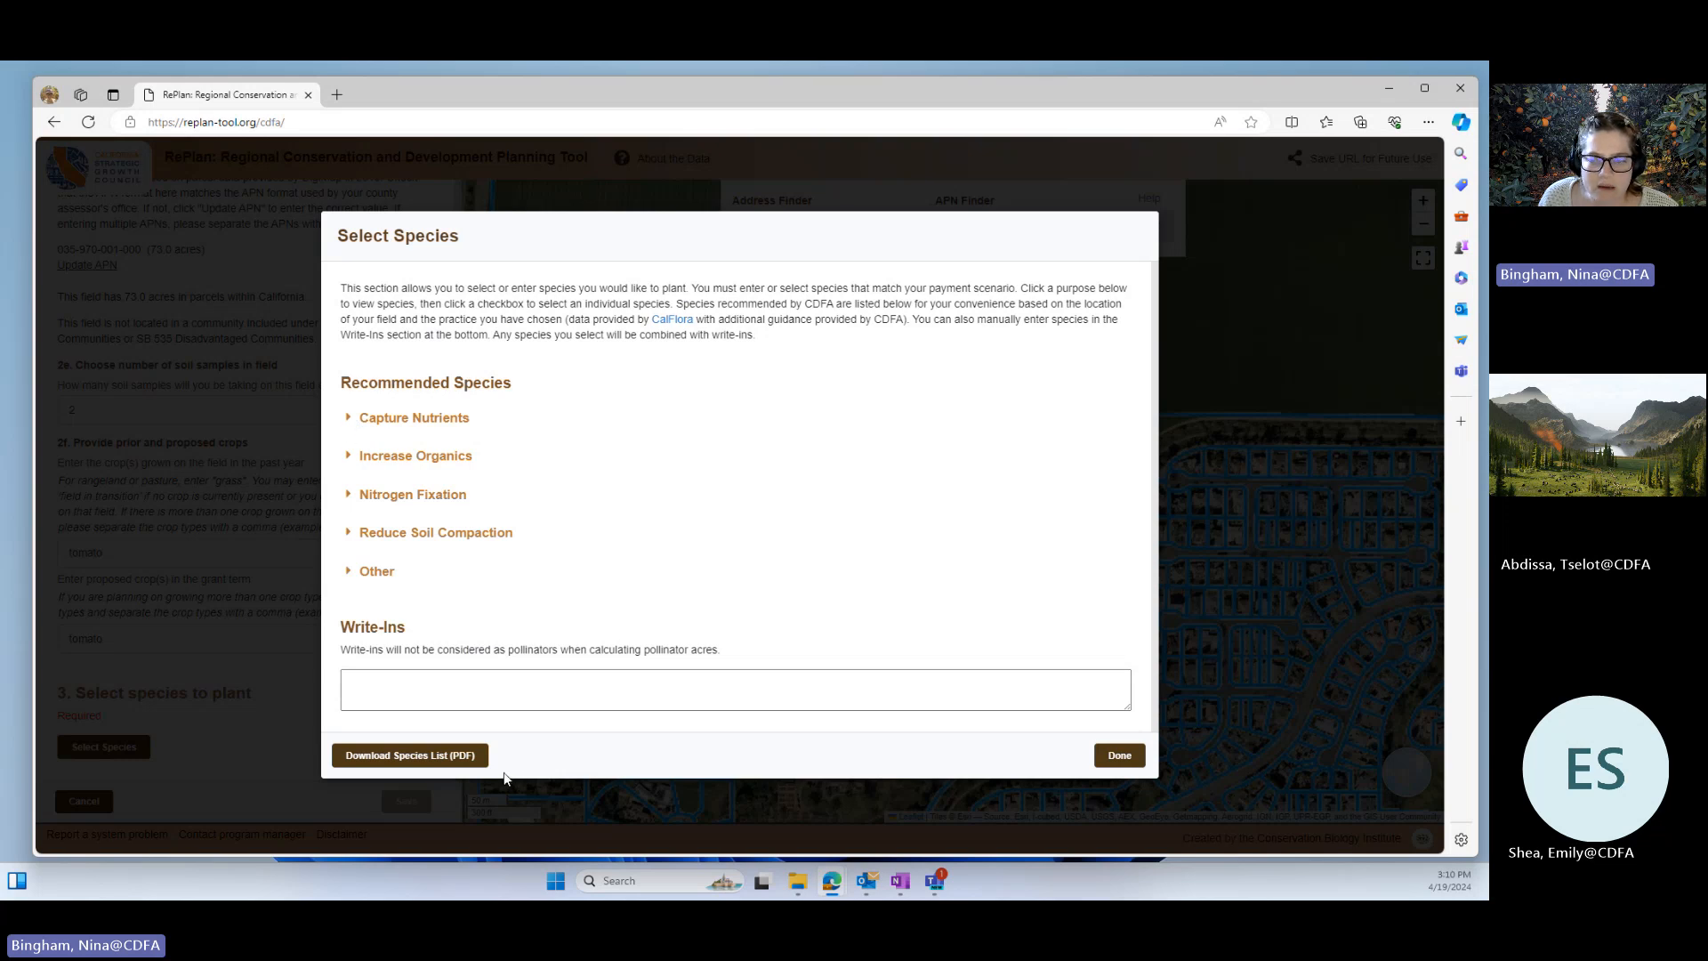
left_click(370, 761)
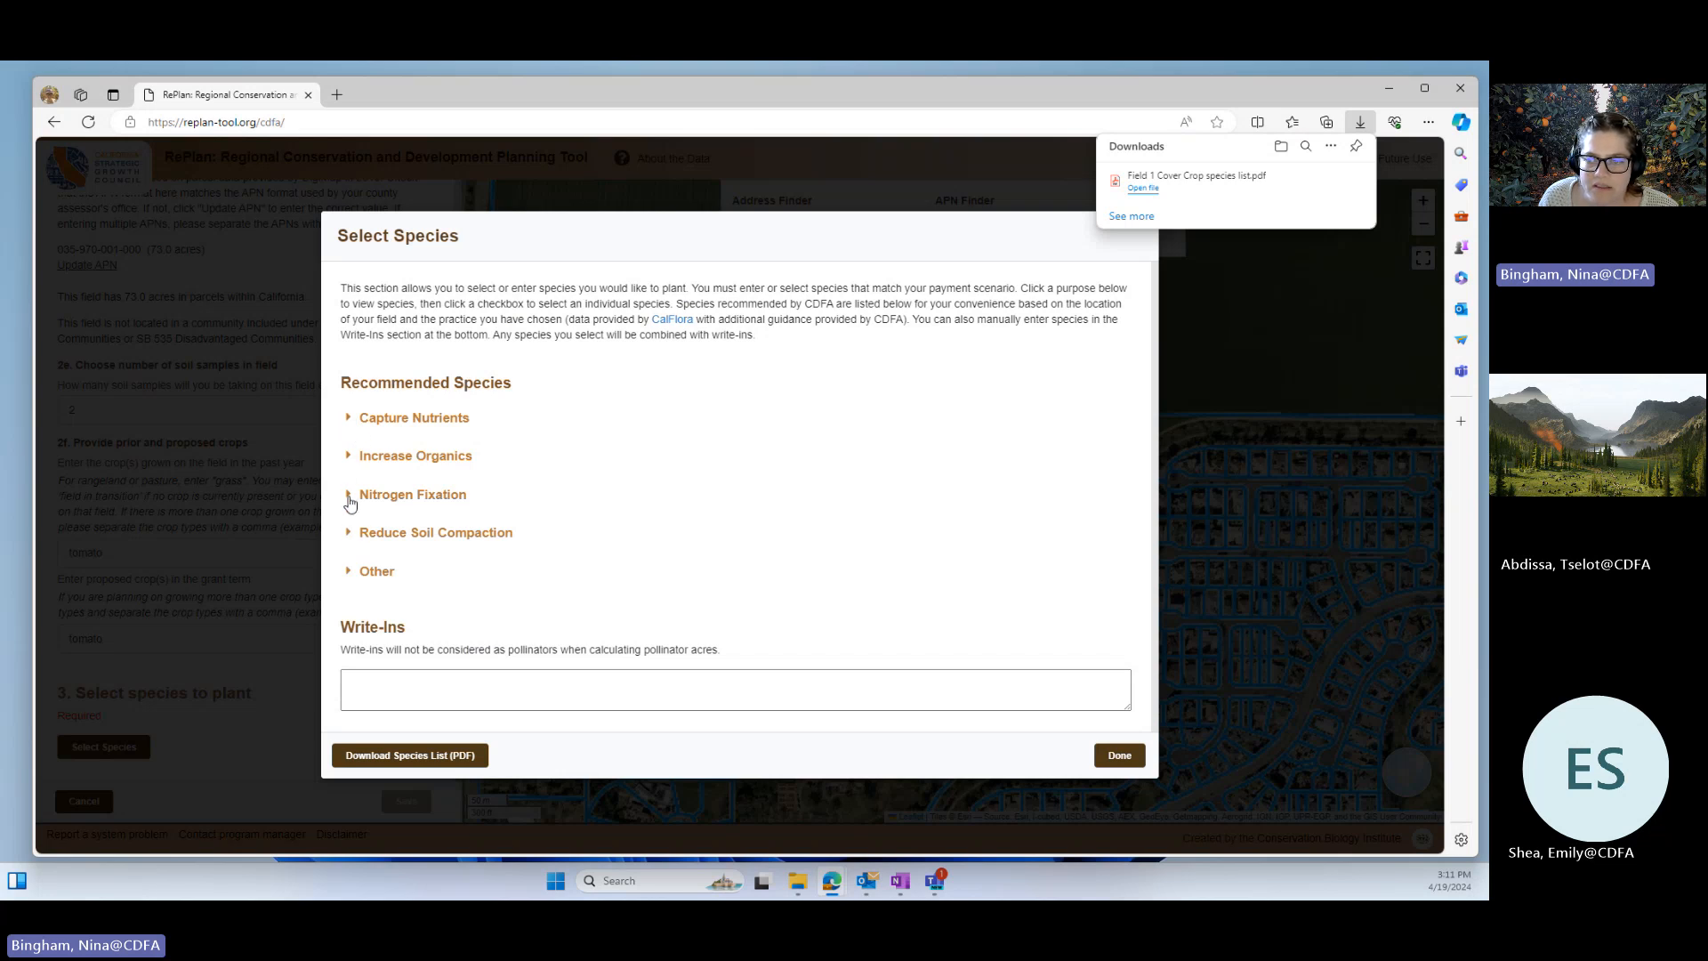
- Select Crimson clover from the Nitrogen Fixation species recommended for the cover crop
left_click(348, 496)
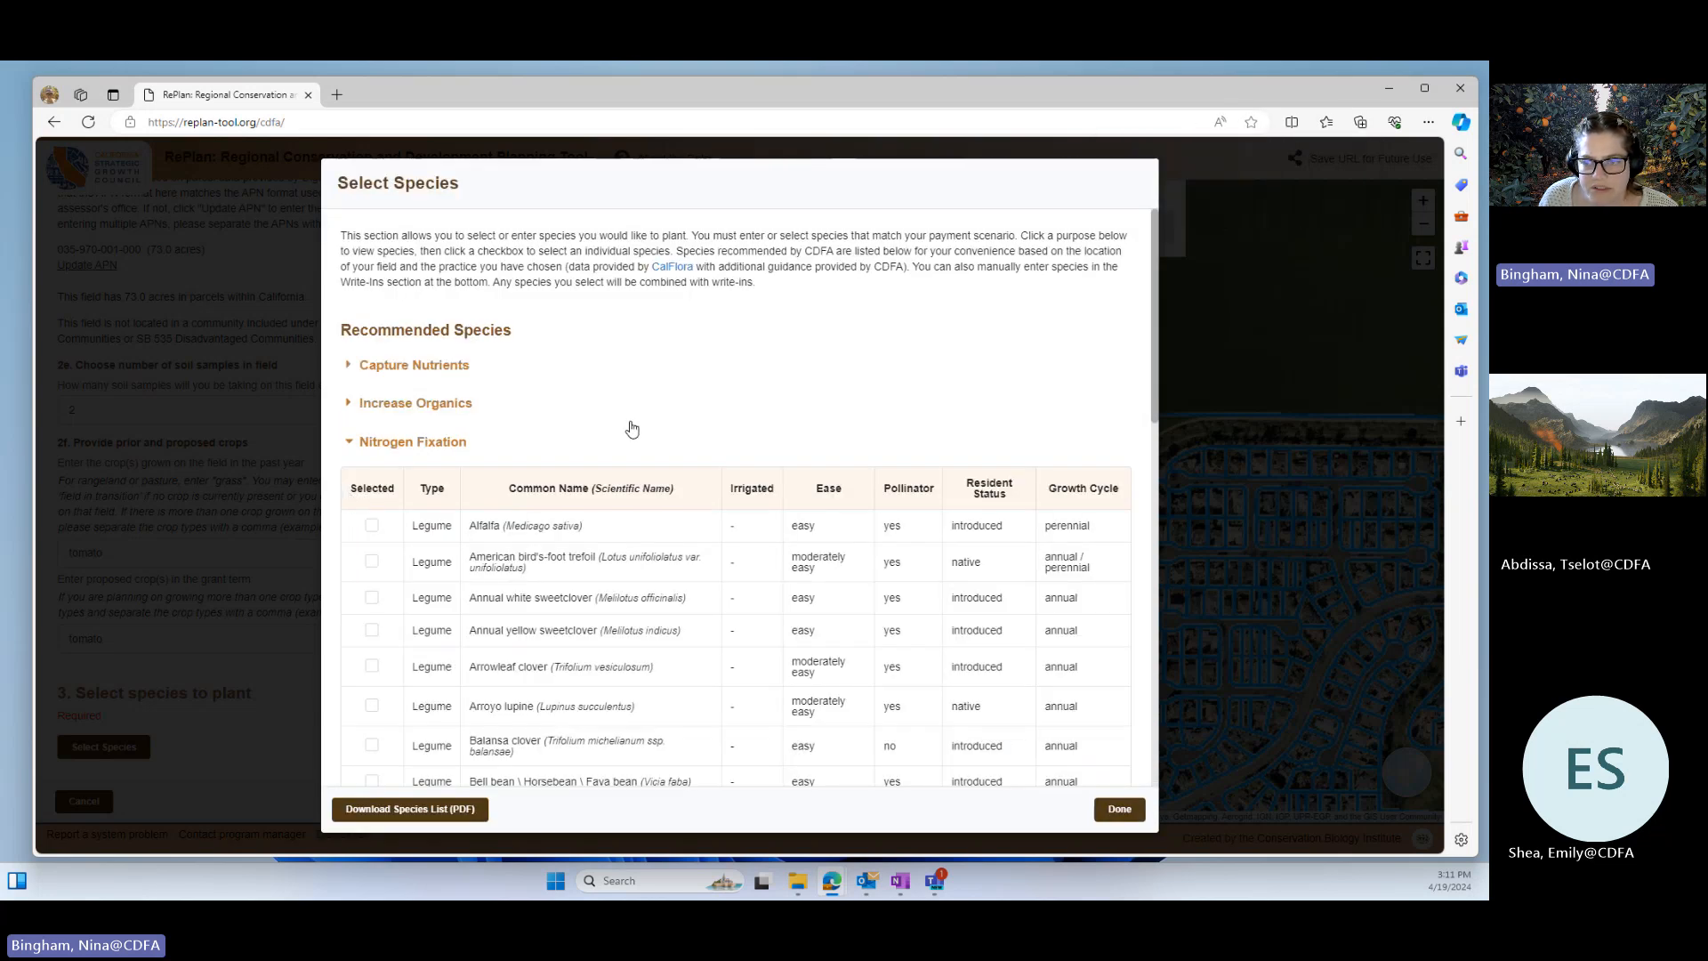
scroll(632, 430, "down", 3)
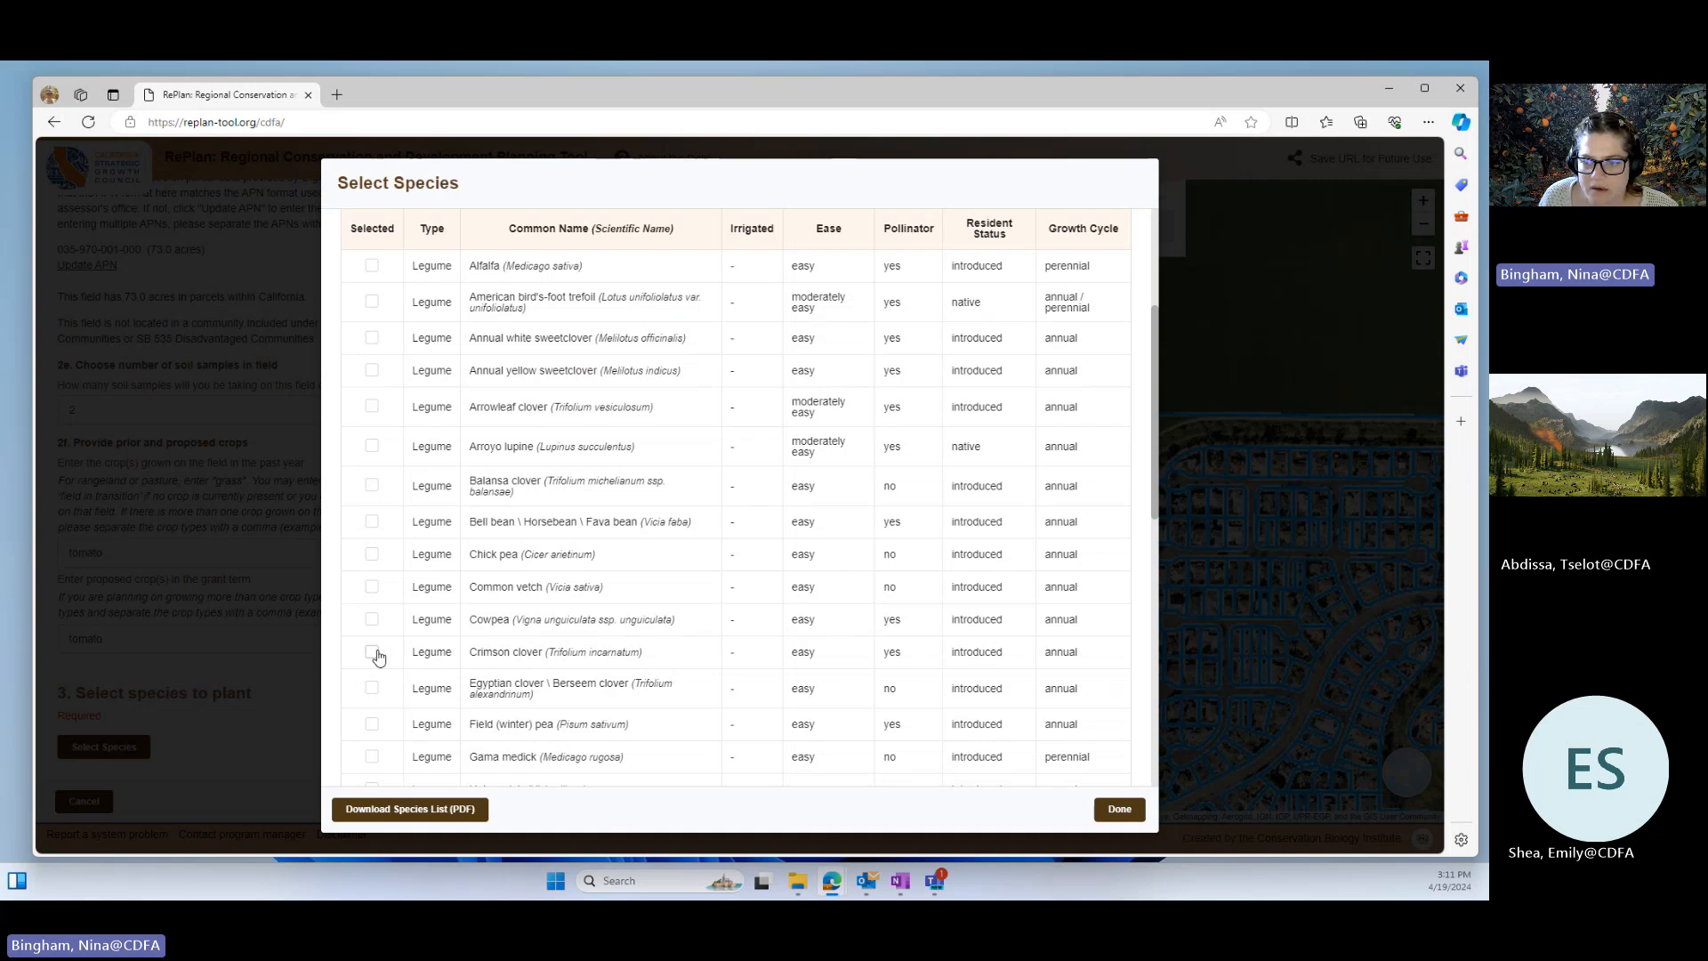
left_click(372, 655)
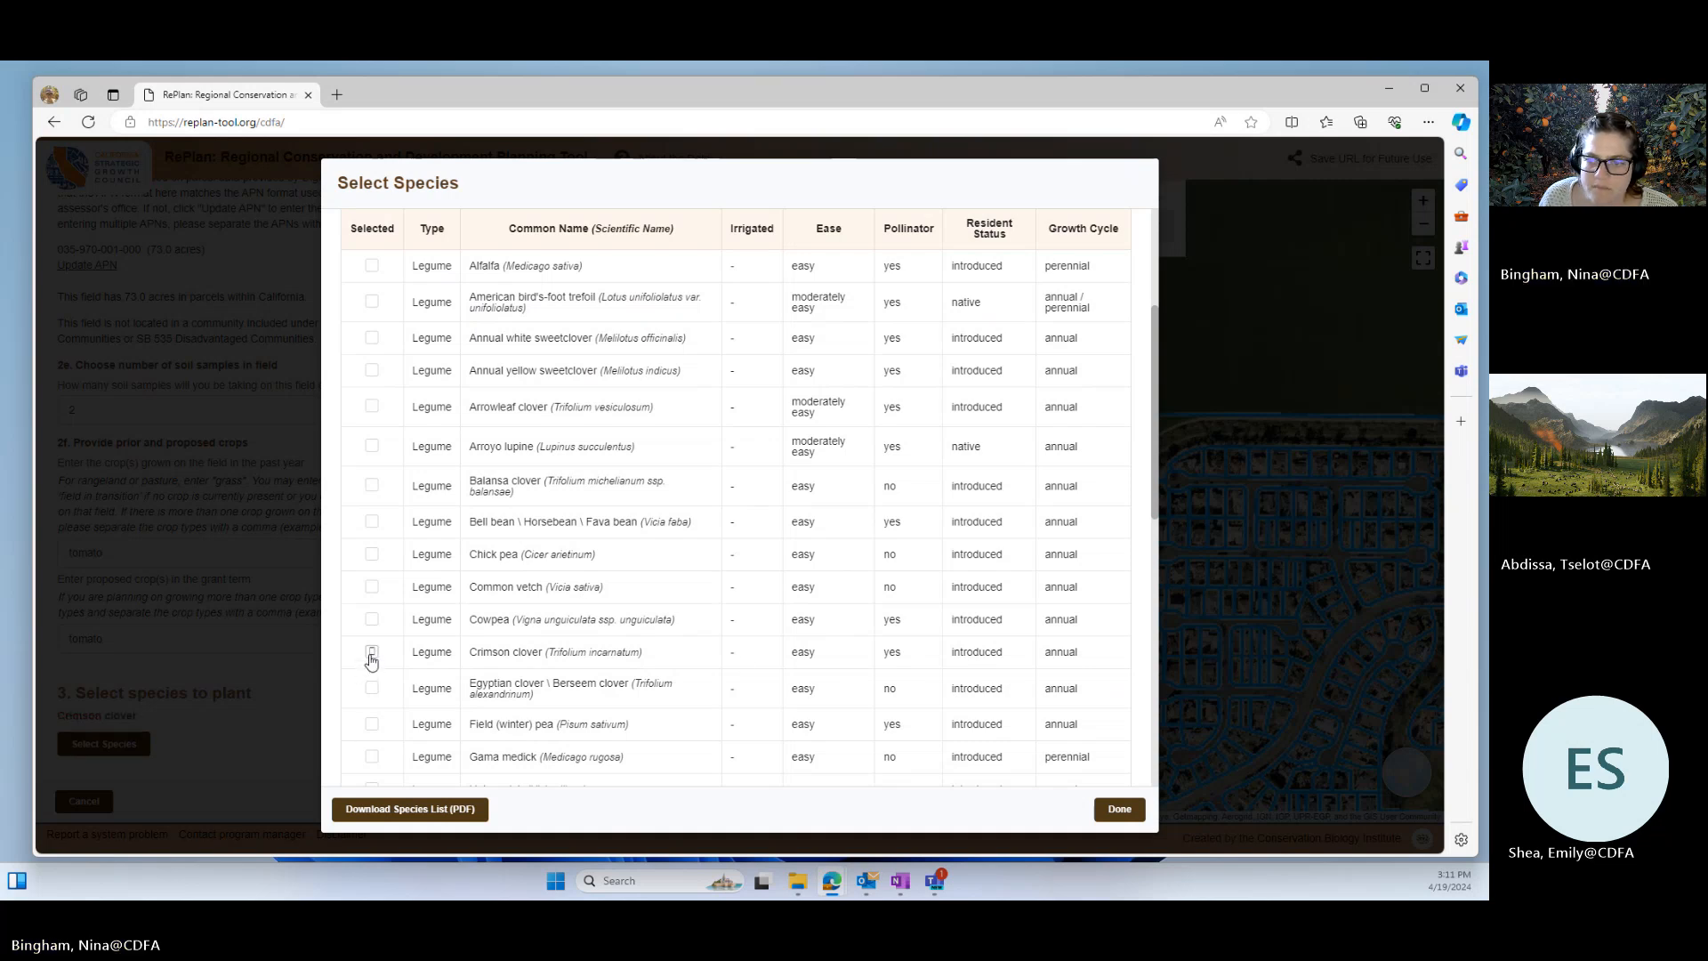
- Look through the remaining nitrogen-fixing legumes and add Cowpea and Common vetch to the selected species
scroll(507, 717, "down", 2)
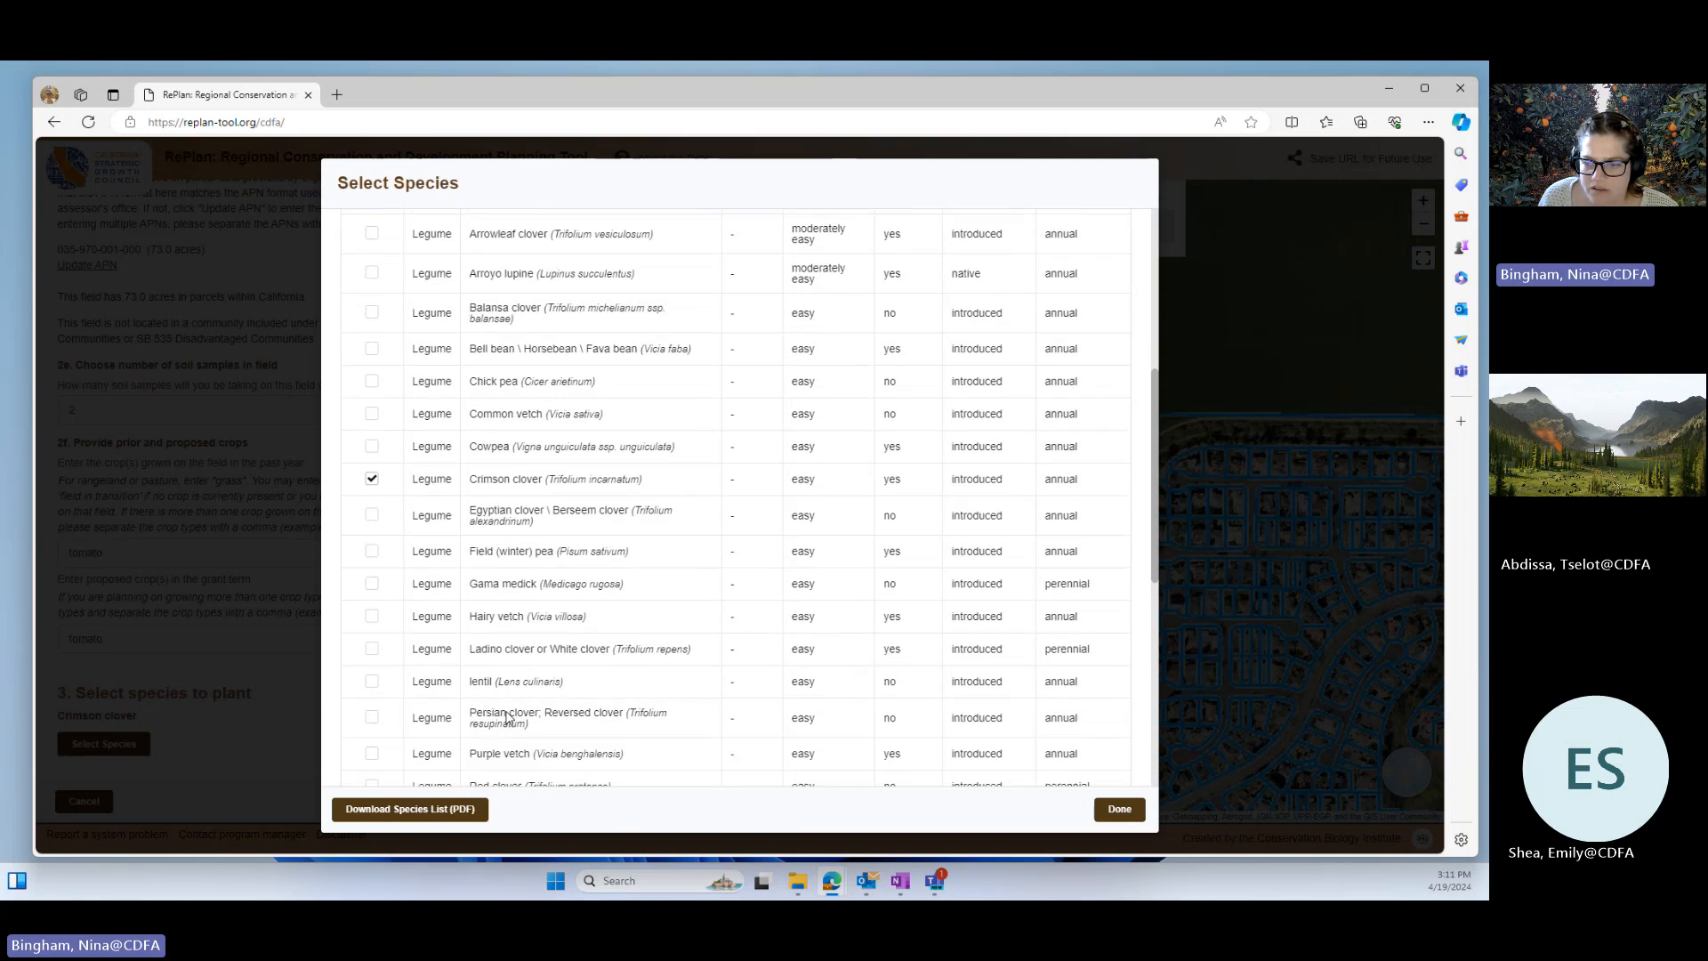
scroll(485, 696, "down", 2)
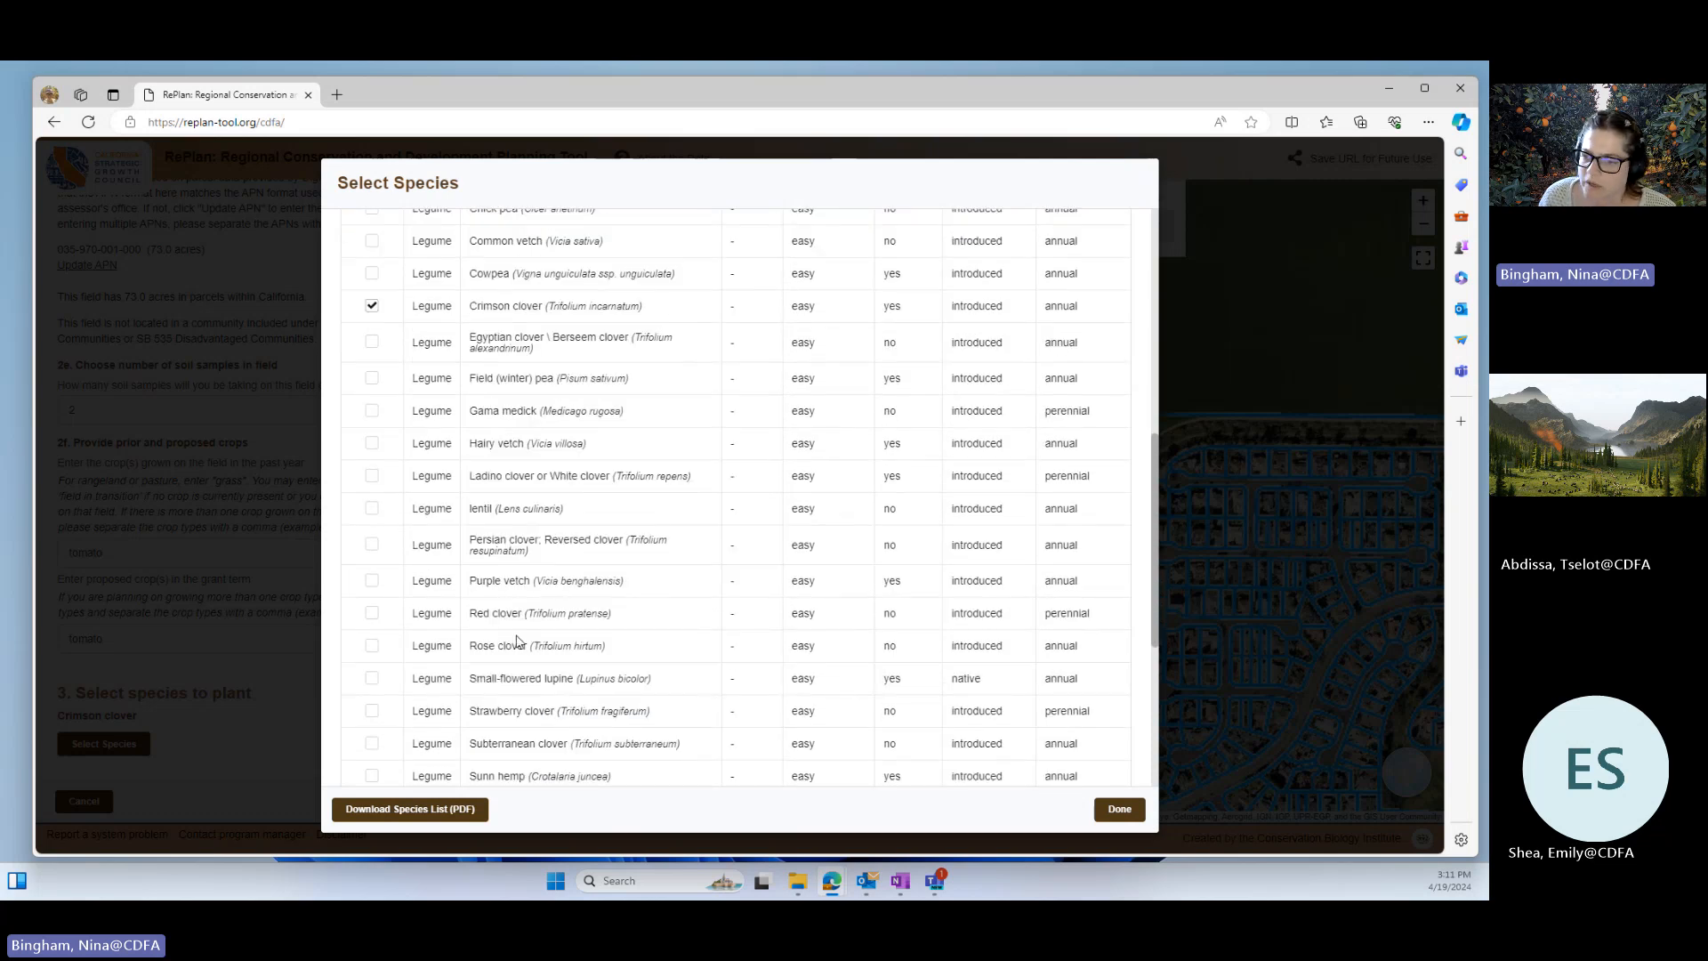
scroll(519, 643, "down", 1)
scroll(521, 717, "down", 3)
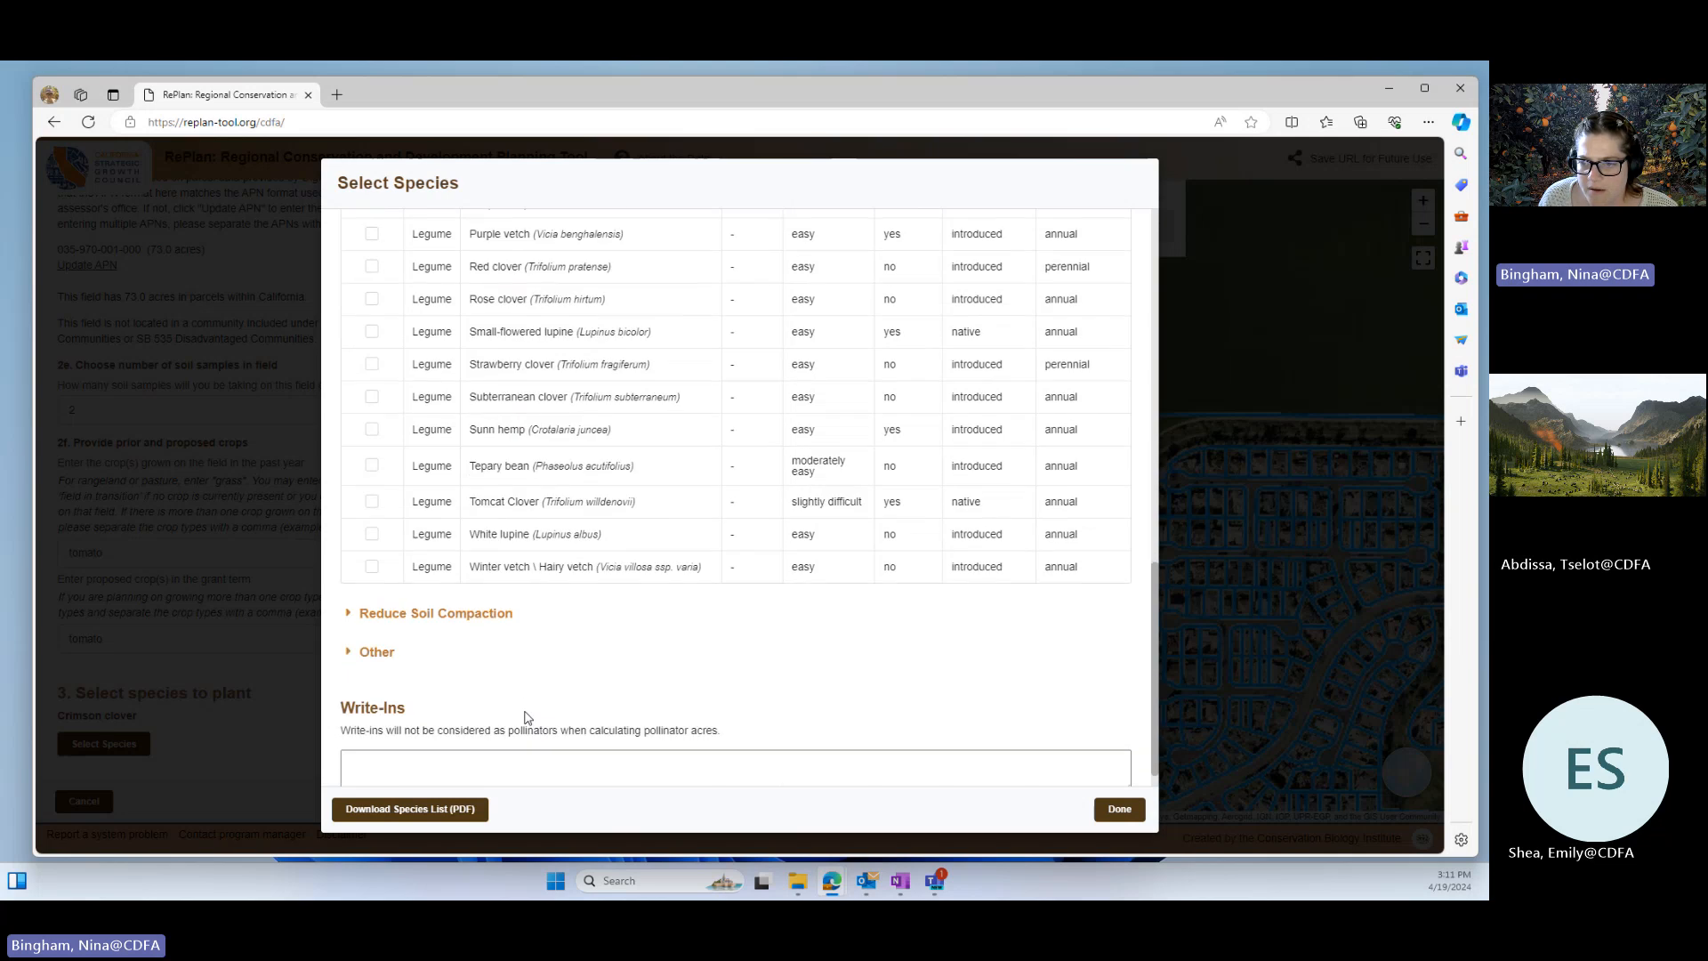
scroll(531, 716, "up", 2)
scroll(536, 707, "down", 1)
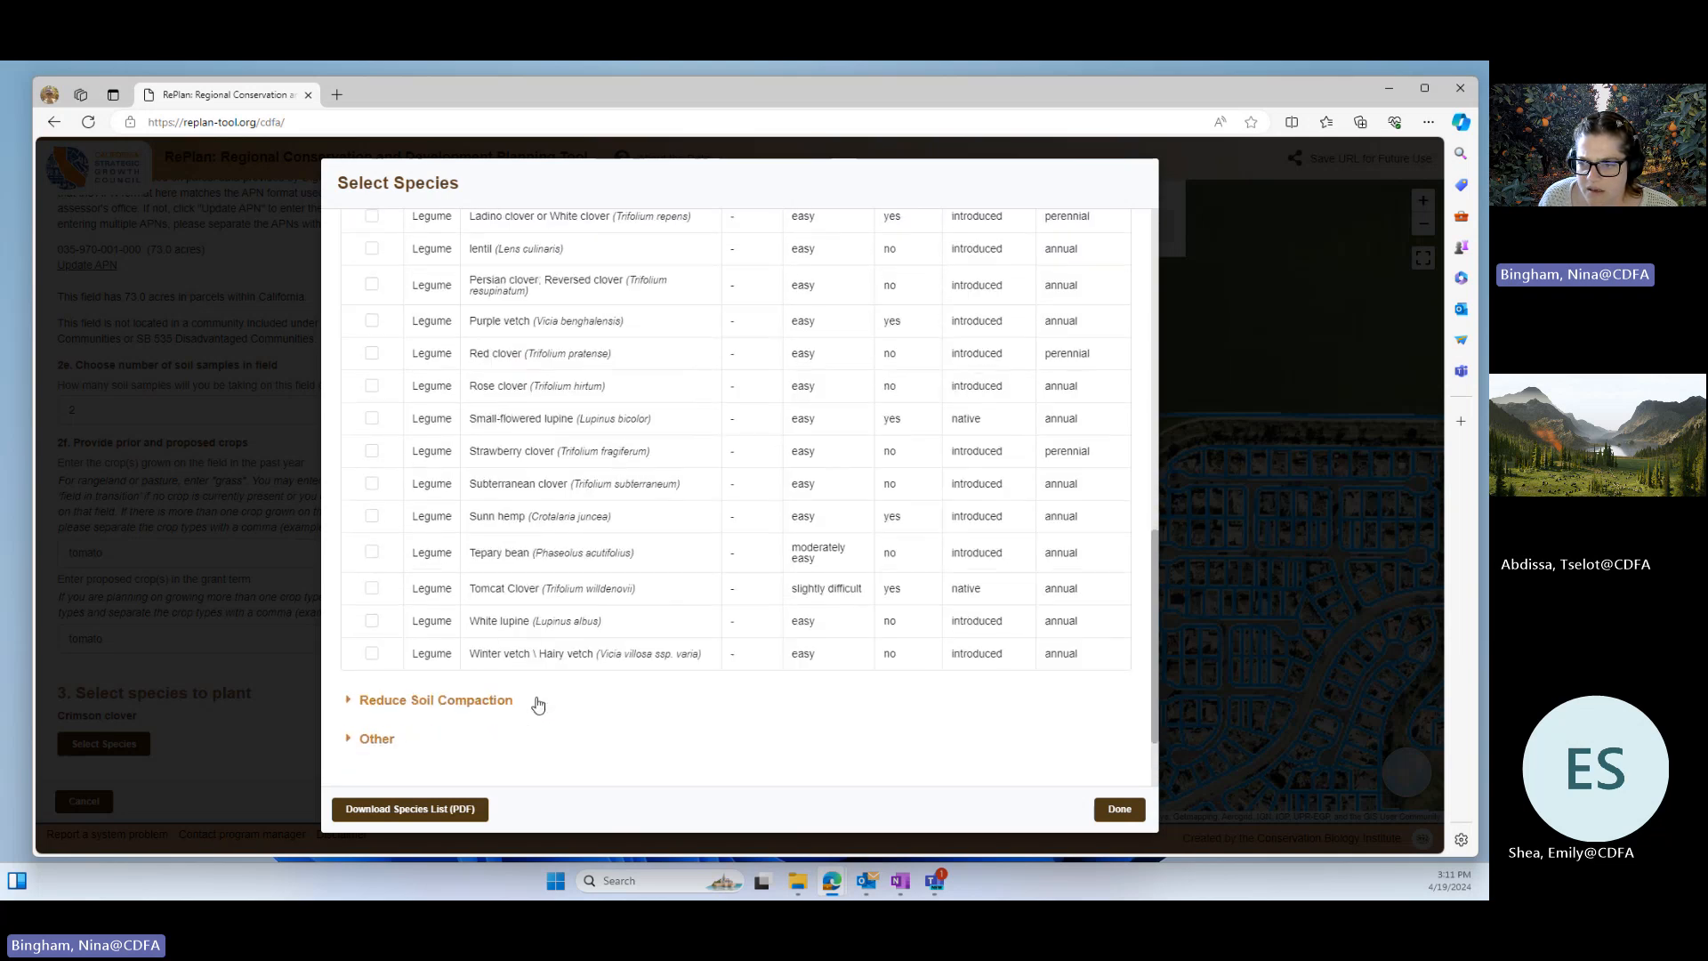
scroll(536, 703, "up", 3)
scroll(533, 689, "up", 5)
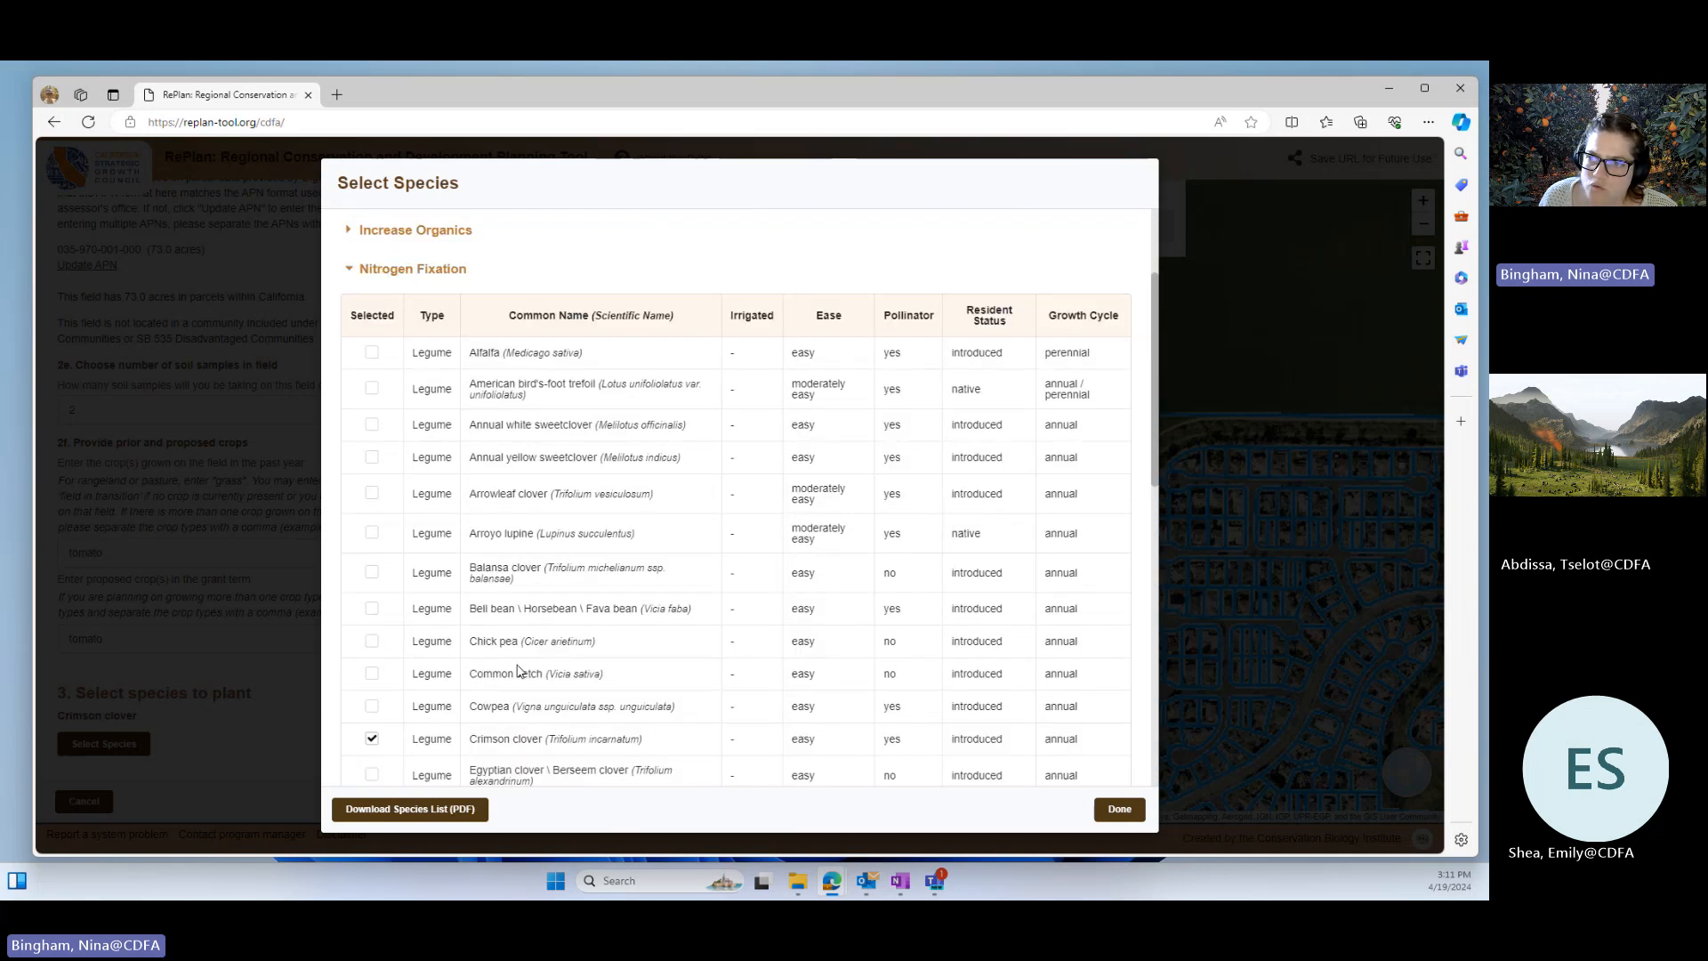
scroll(501, 639, "down", 2)
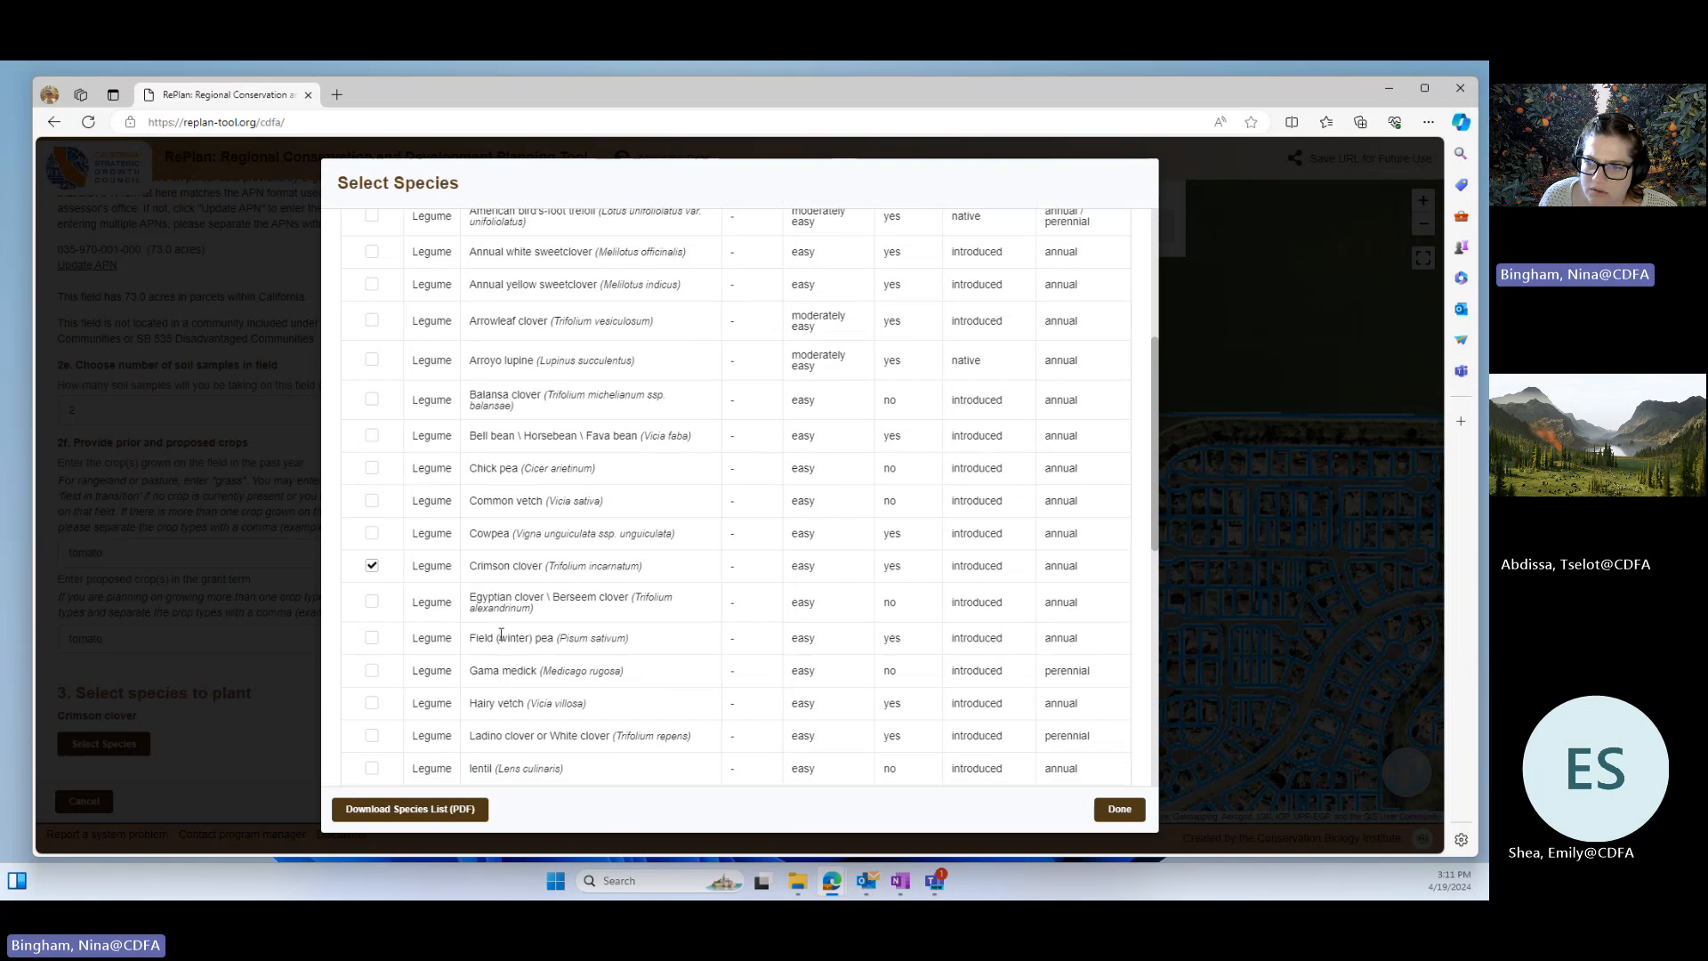
left_click(371, 533)
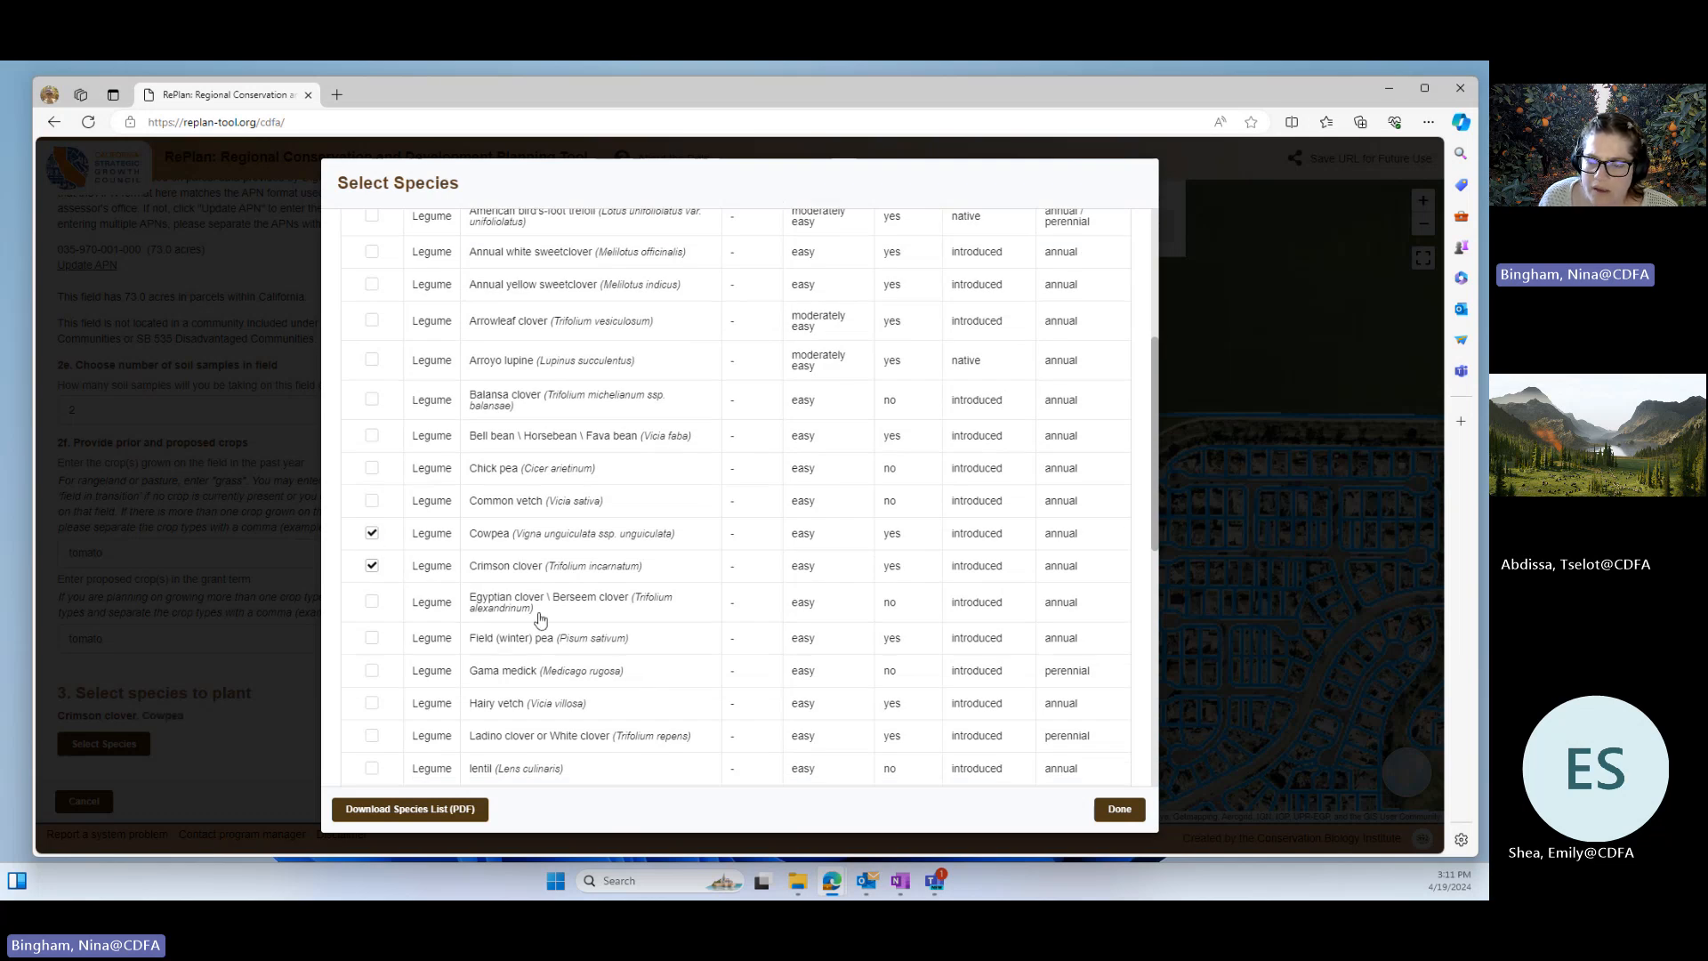
left_click(372, 500)
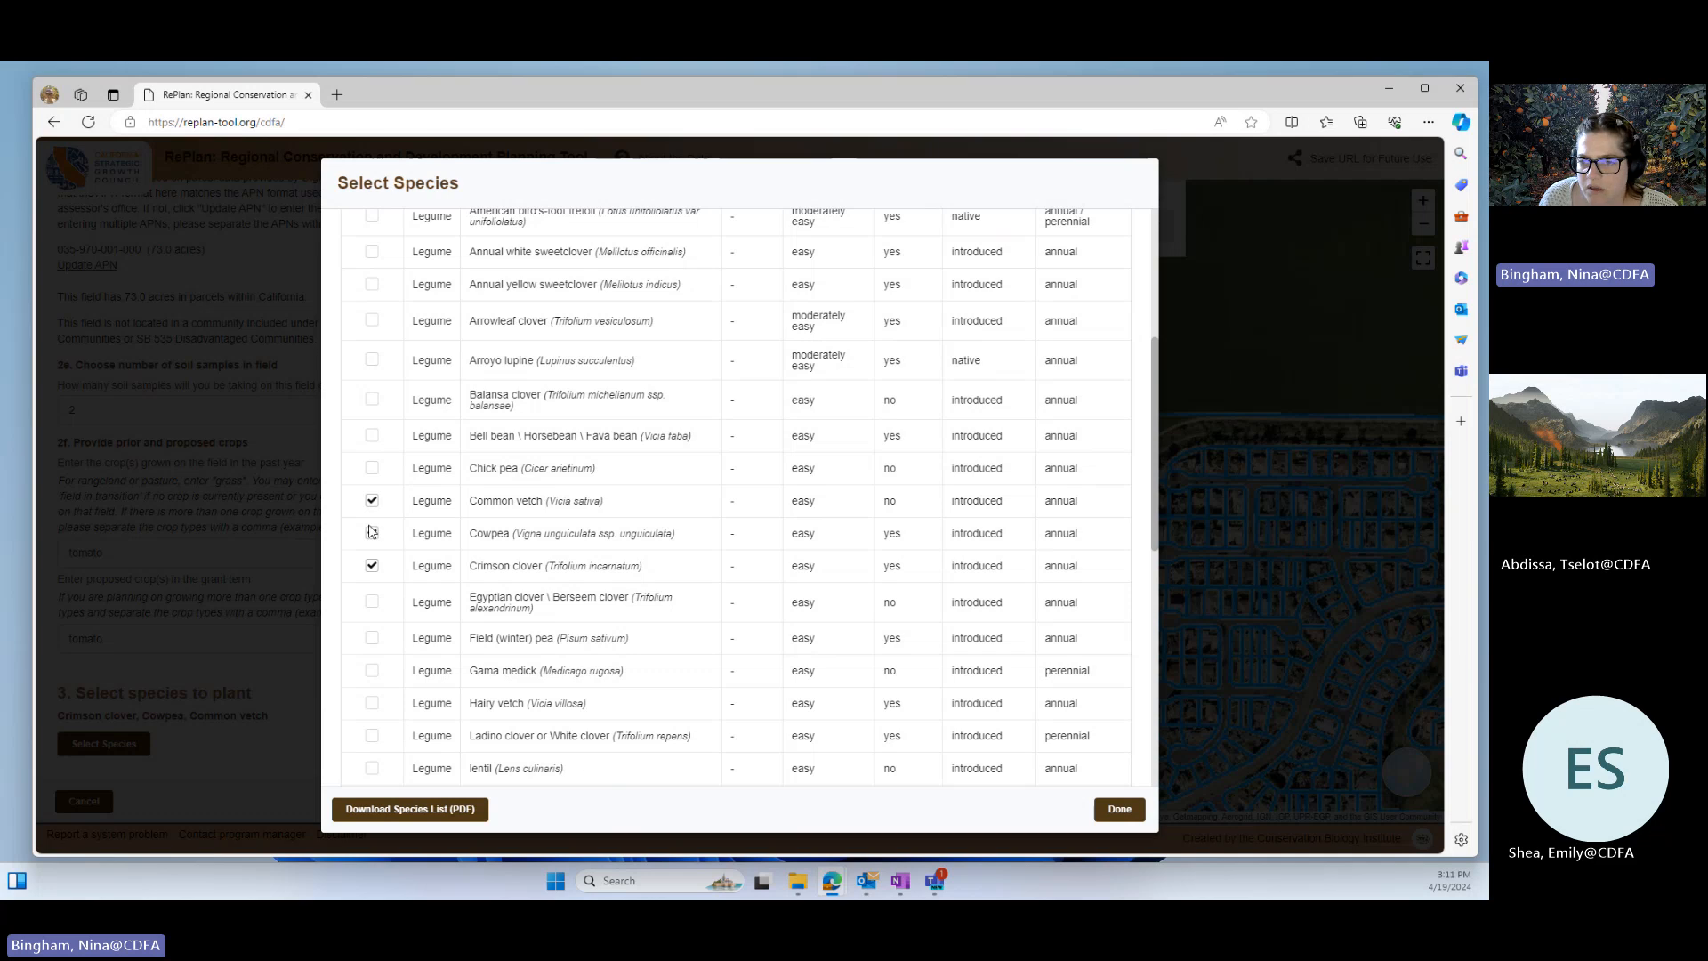
- Add Cereal rye from the Capture Nutrients species to the cover crop mix
scroll(967, 617, "down", 3)
scroll(926, 633, "down", 3)
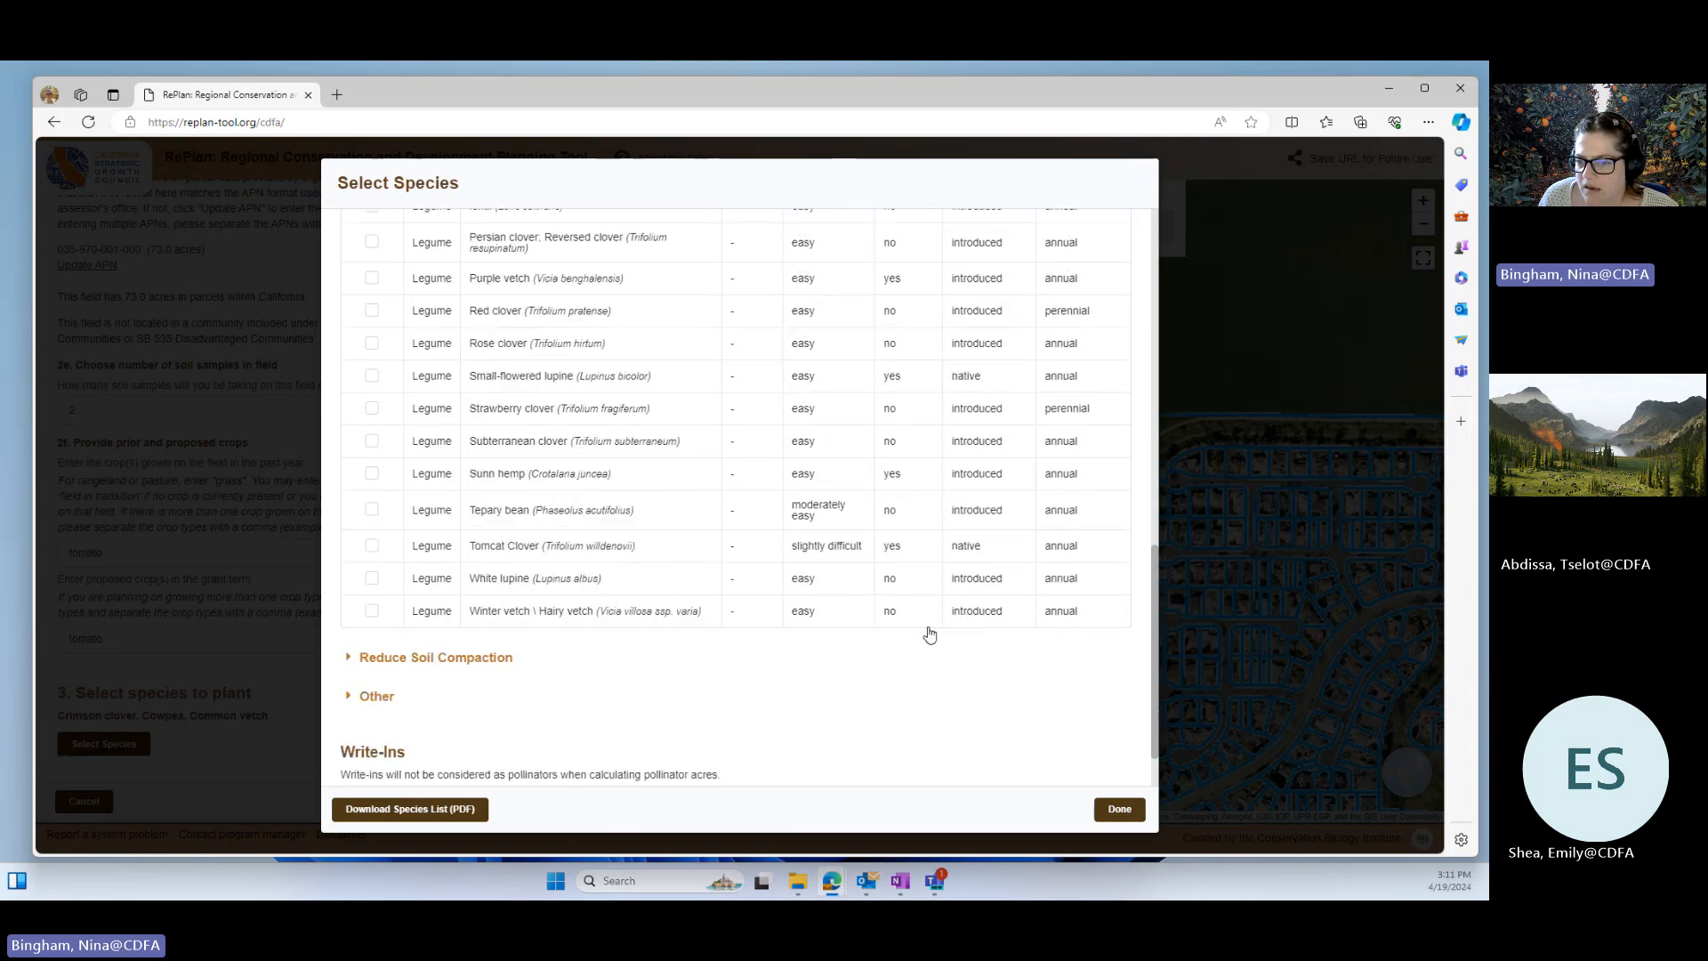
scroll(915, 622, "up", 5)
scroll(884, 621, "down", 6)
scroll(643, 641, "up", 2)
scroll(643, 640, "up", 15)
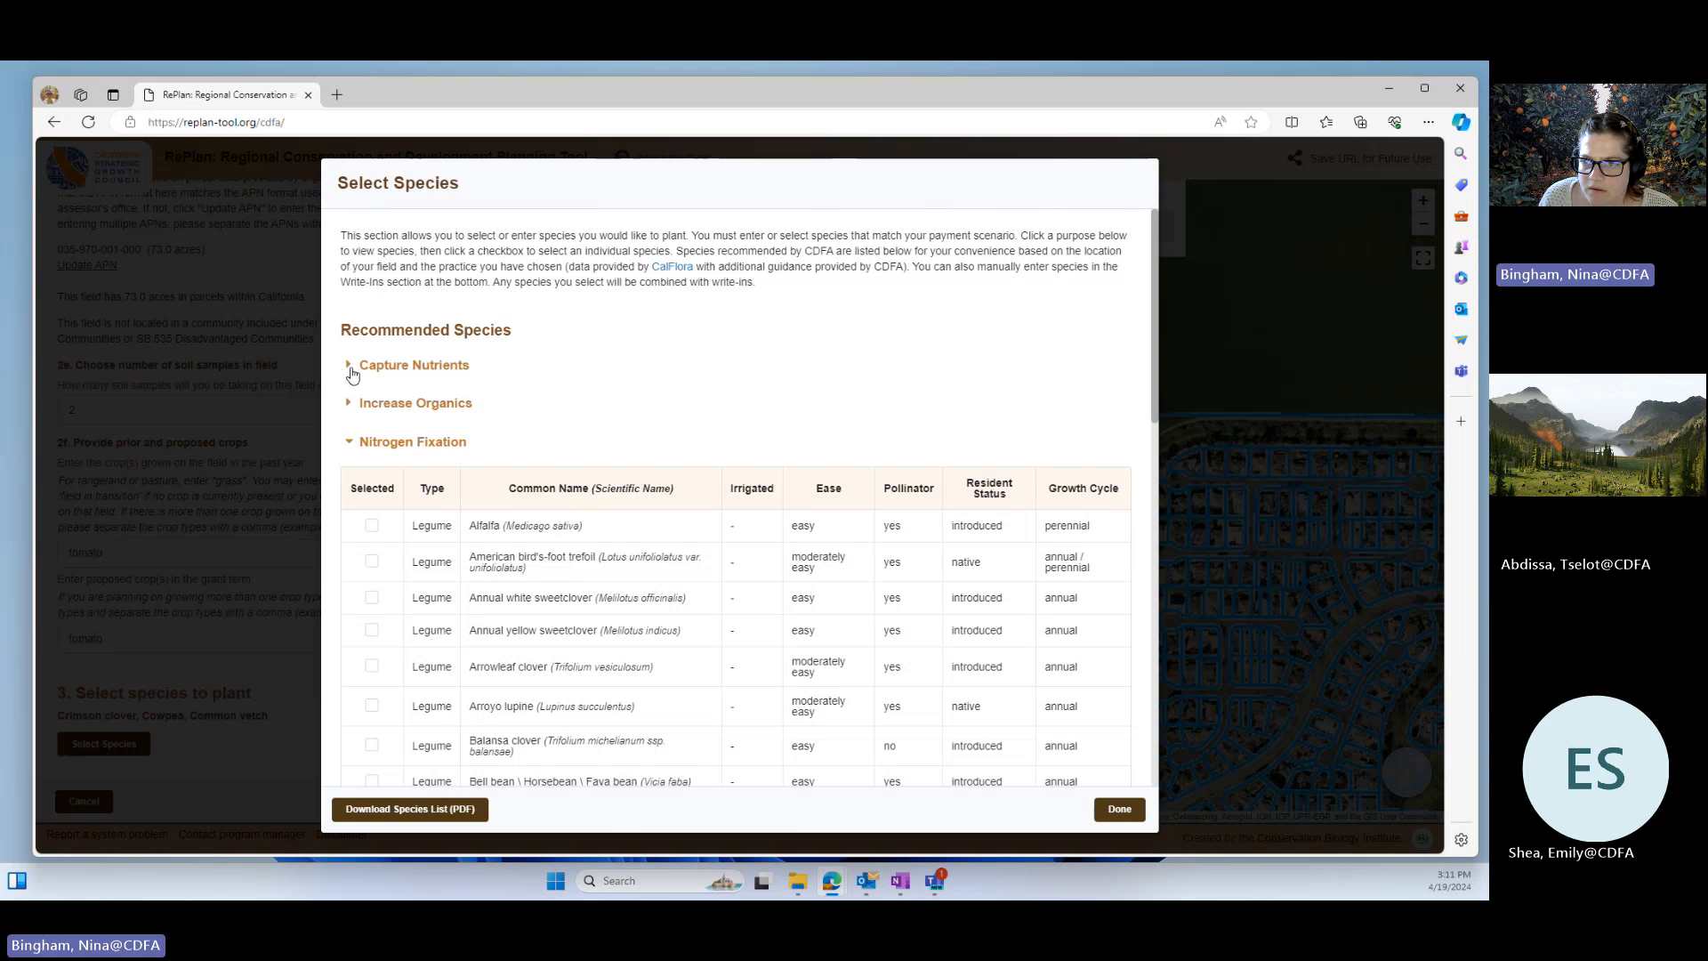
left_click(349, 365)
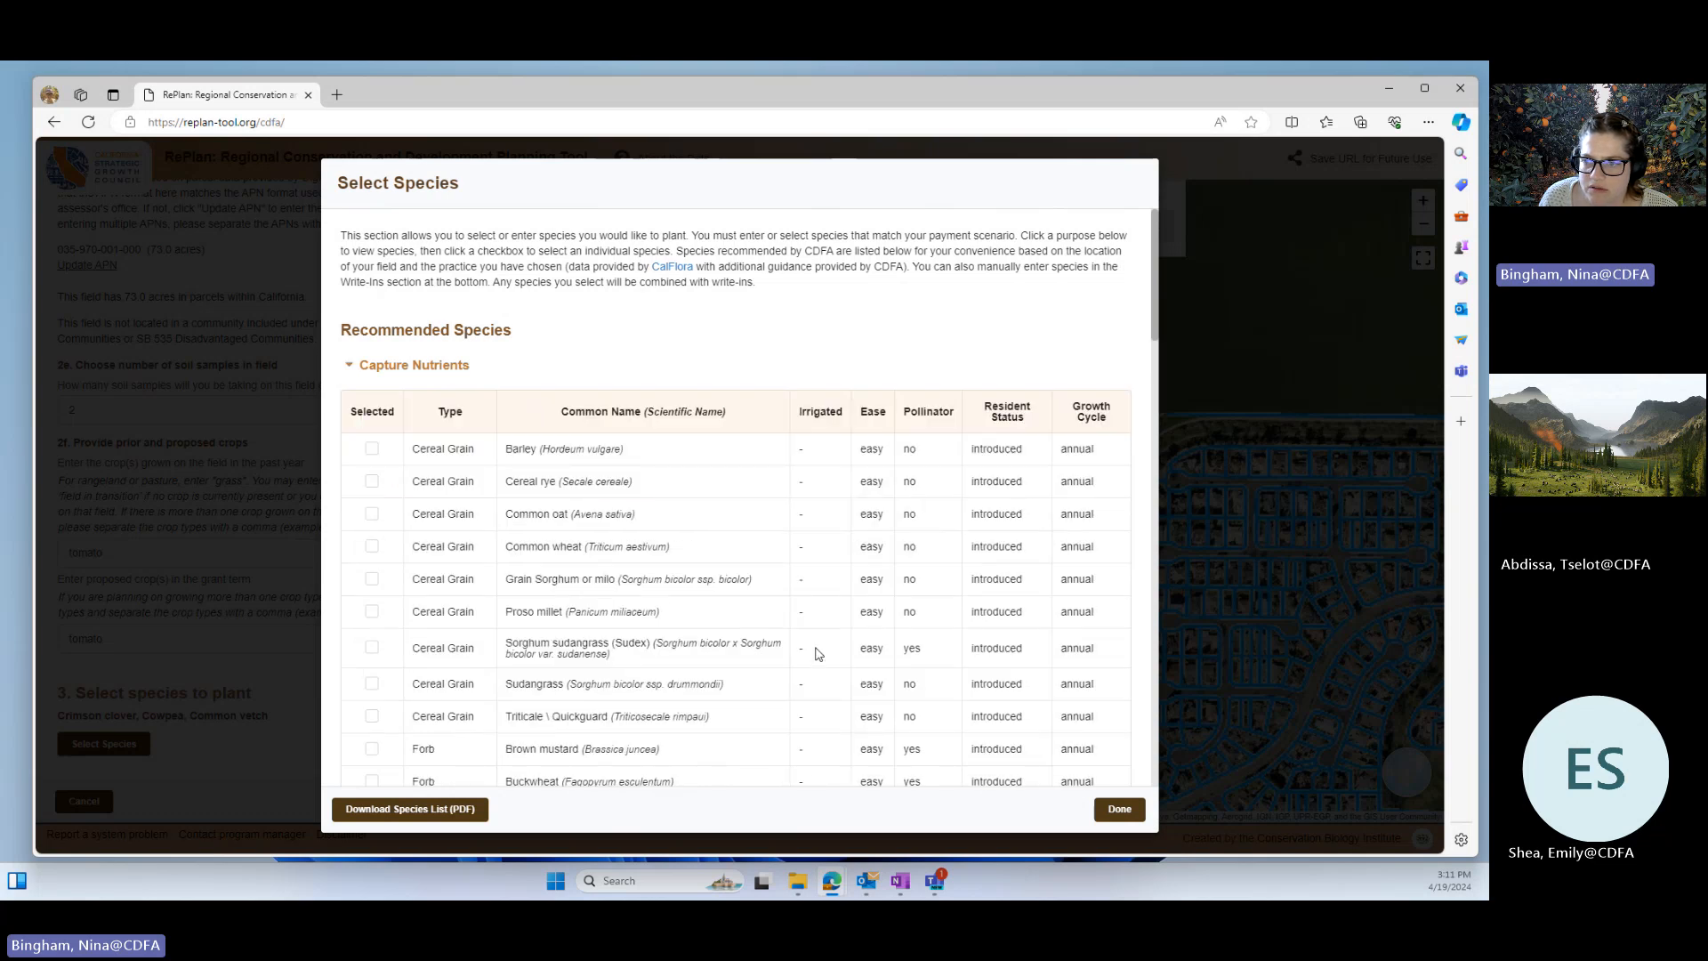
left_click(372, 481)
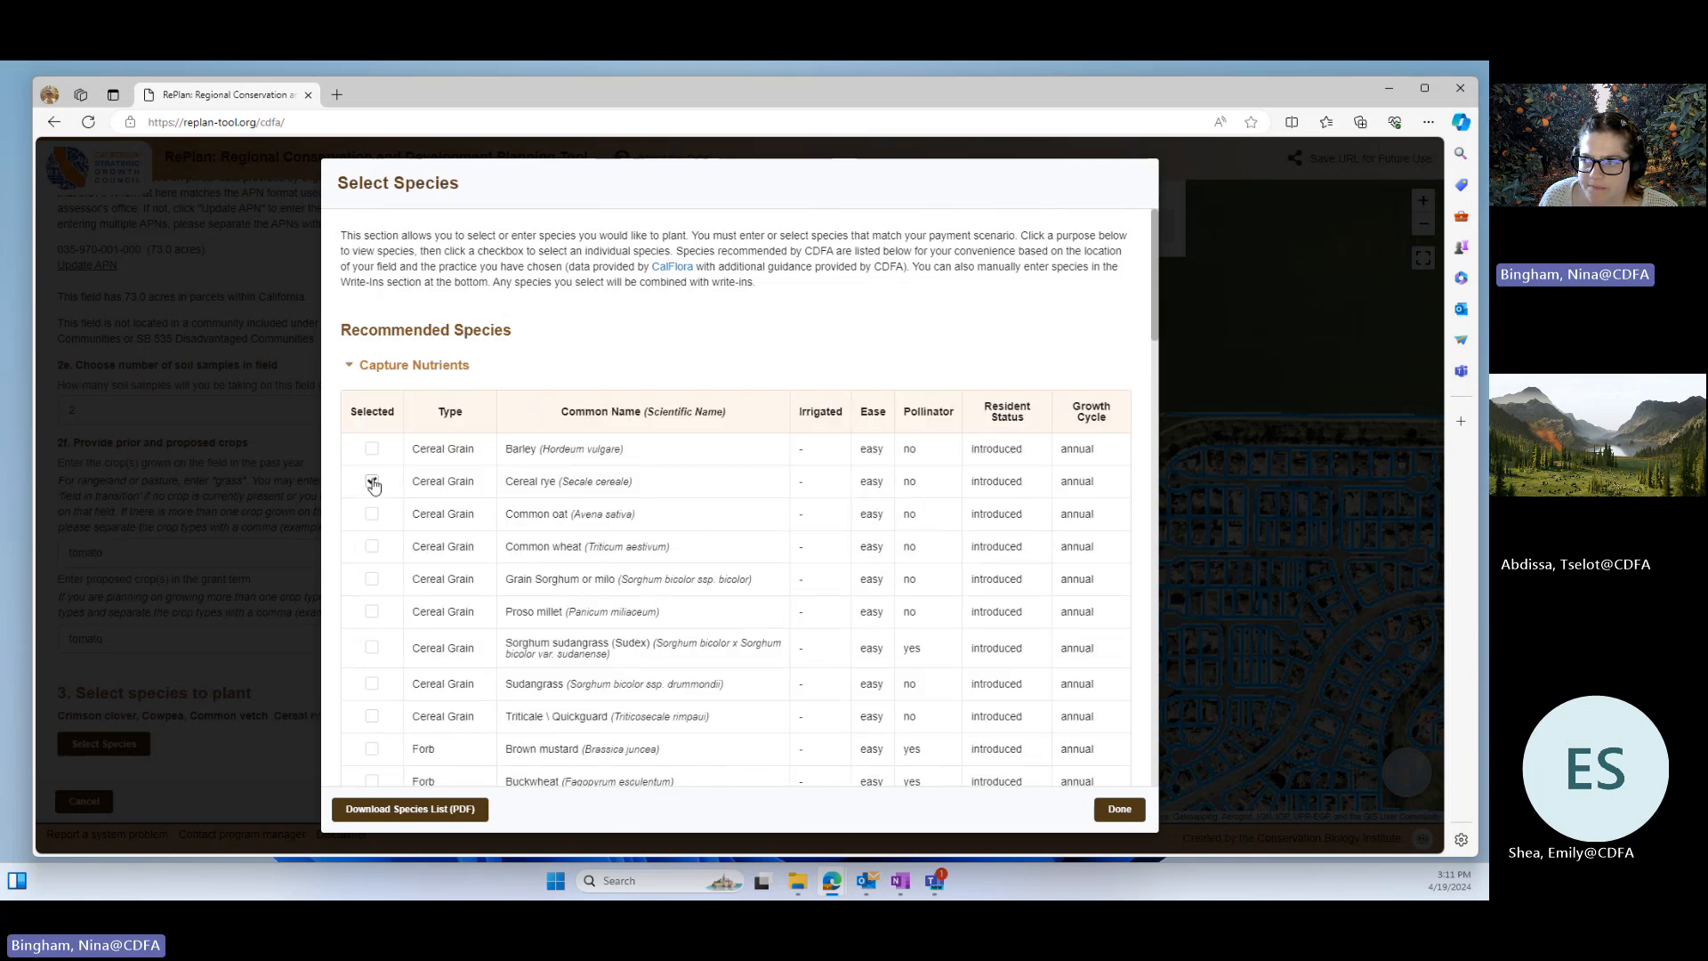
- Finish the species selection, review the practice costs and save the cover crop practice
left_click(1120, 809)
scroll(139, 641, "down", 3)
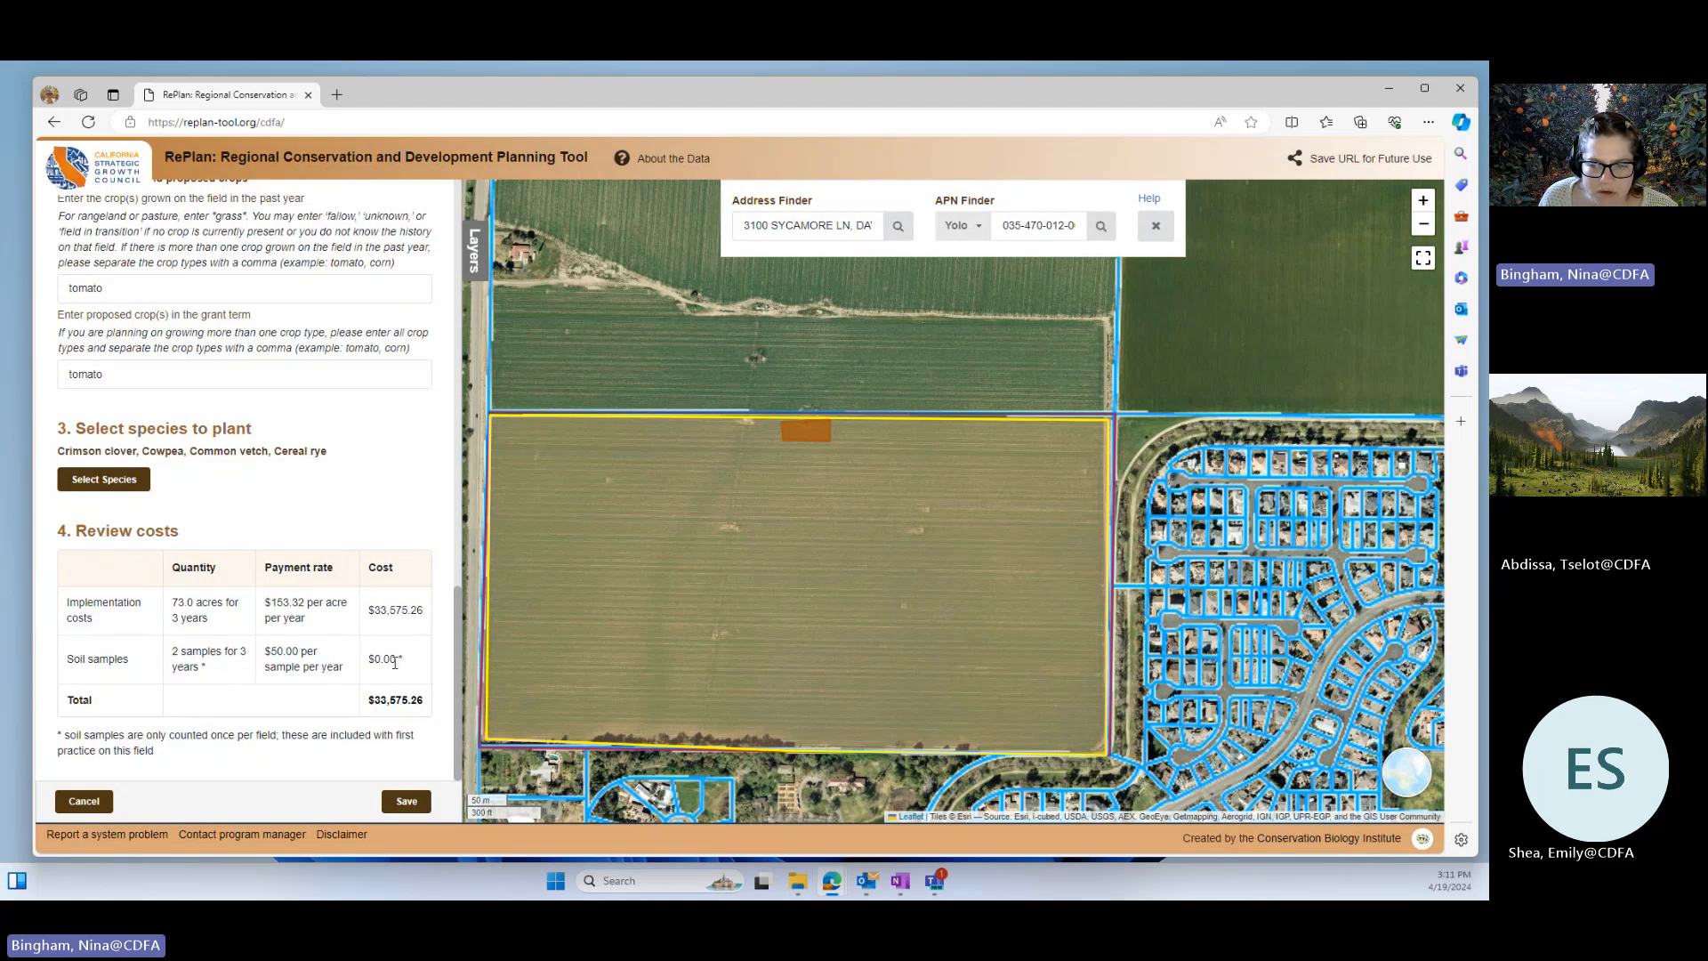
left_click(407, 802)
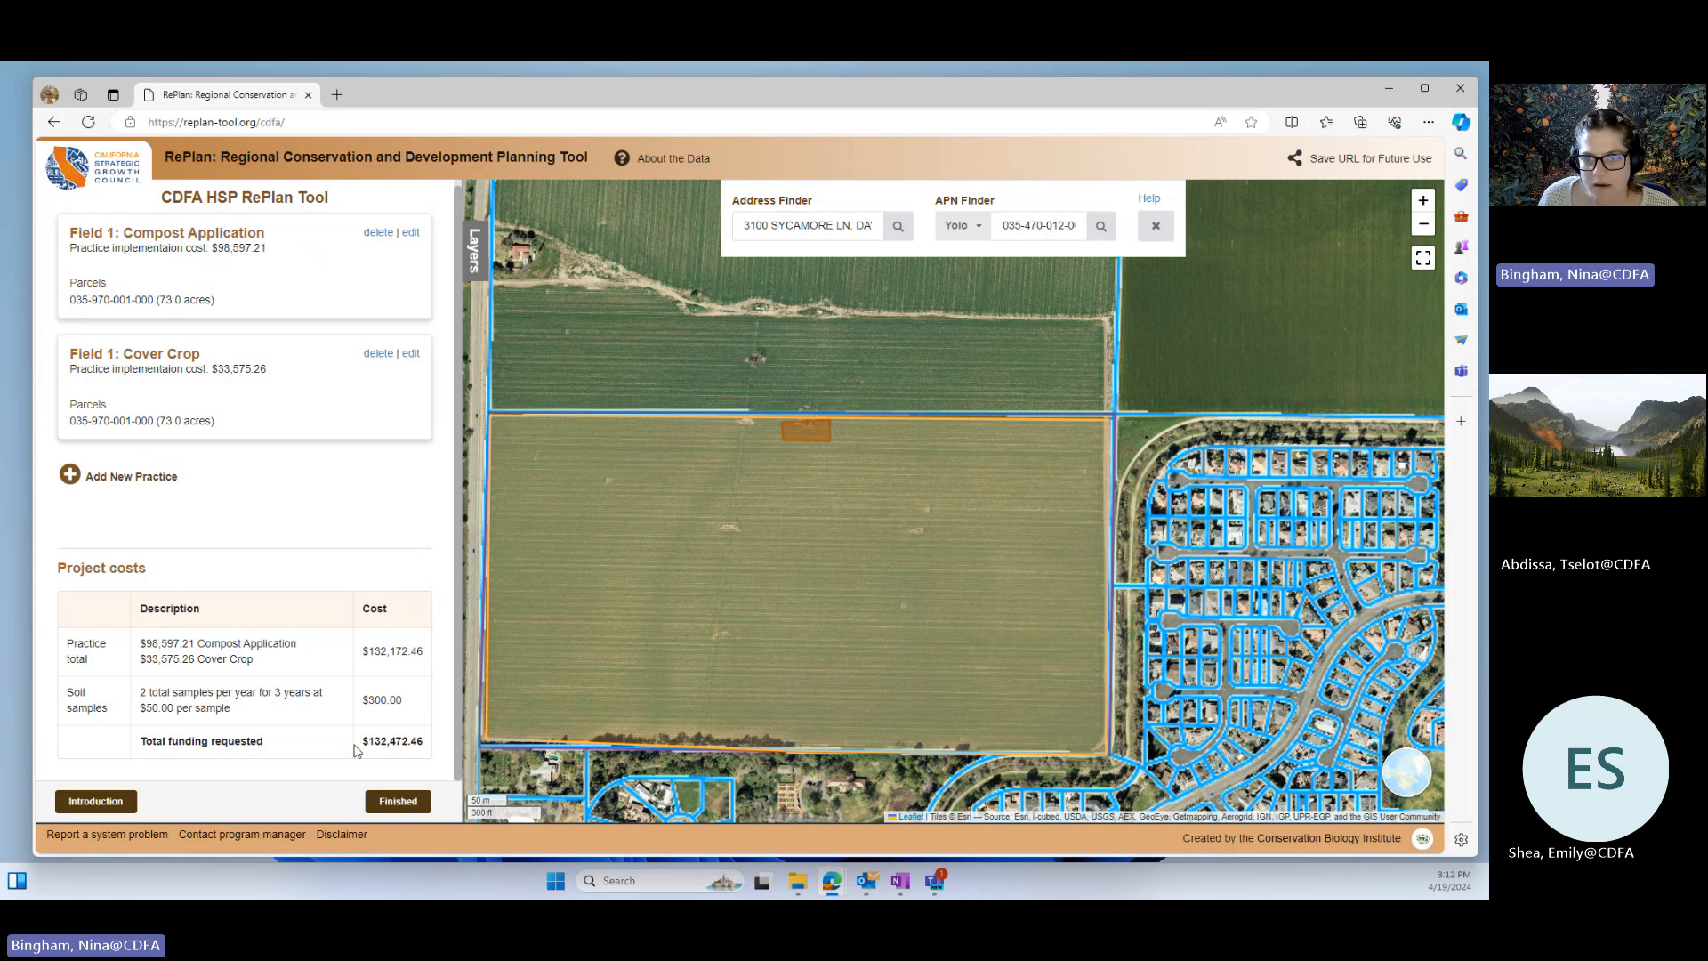
- Add a new Hedgerow Planting practice for Cropland, answering No to current or previous-year implementation
left_click(146, 483)
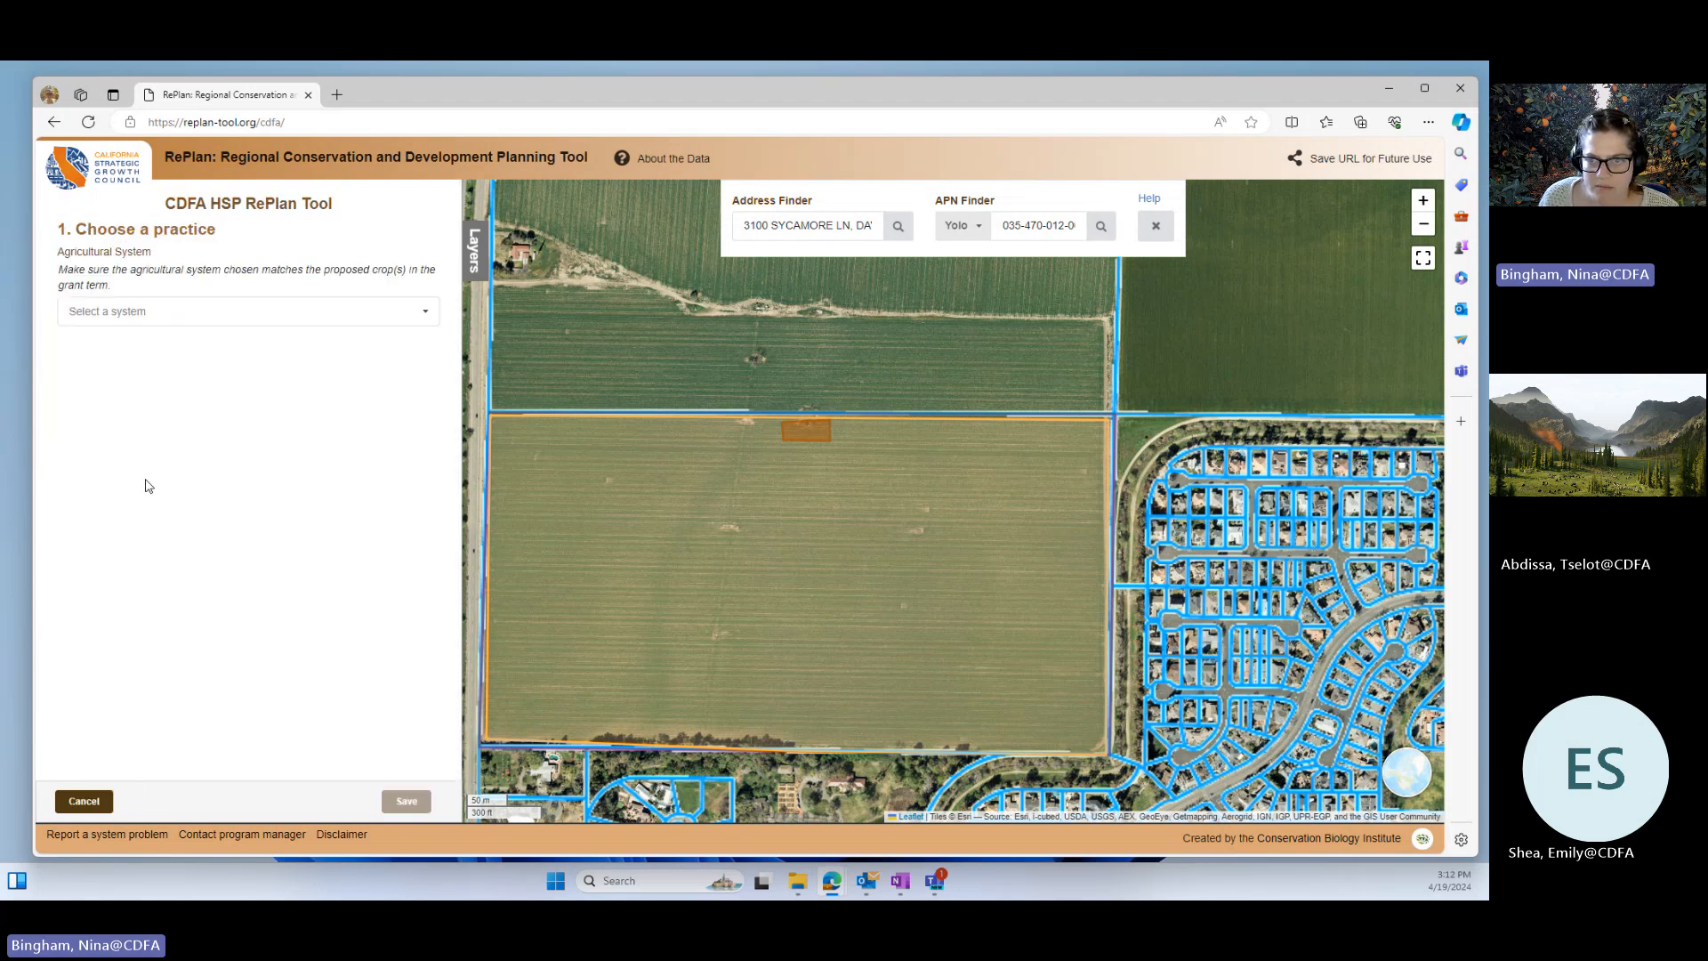
left_click(109, 311)
left_click(104, 338)
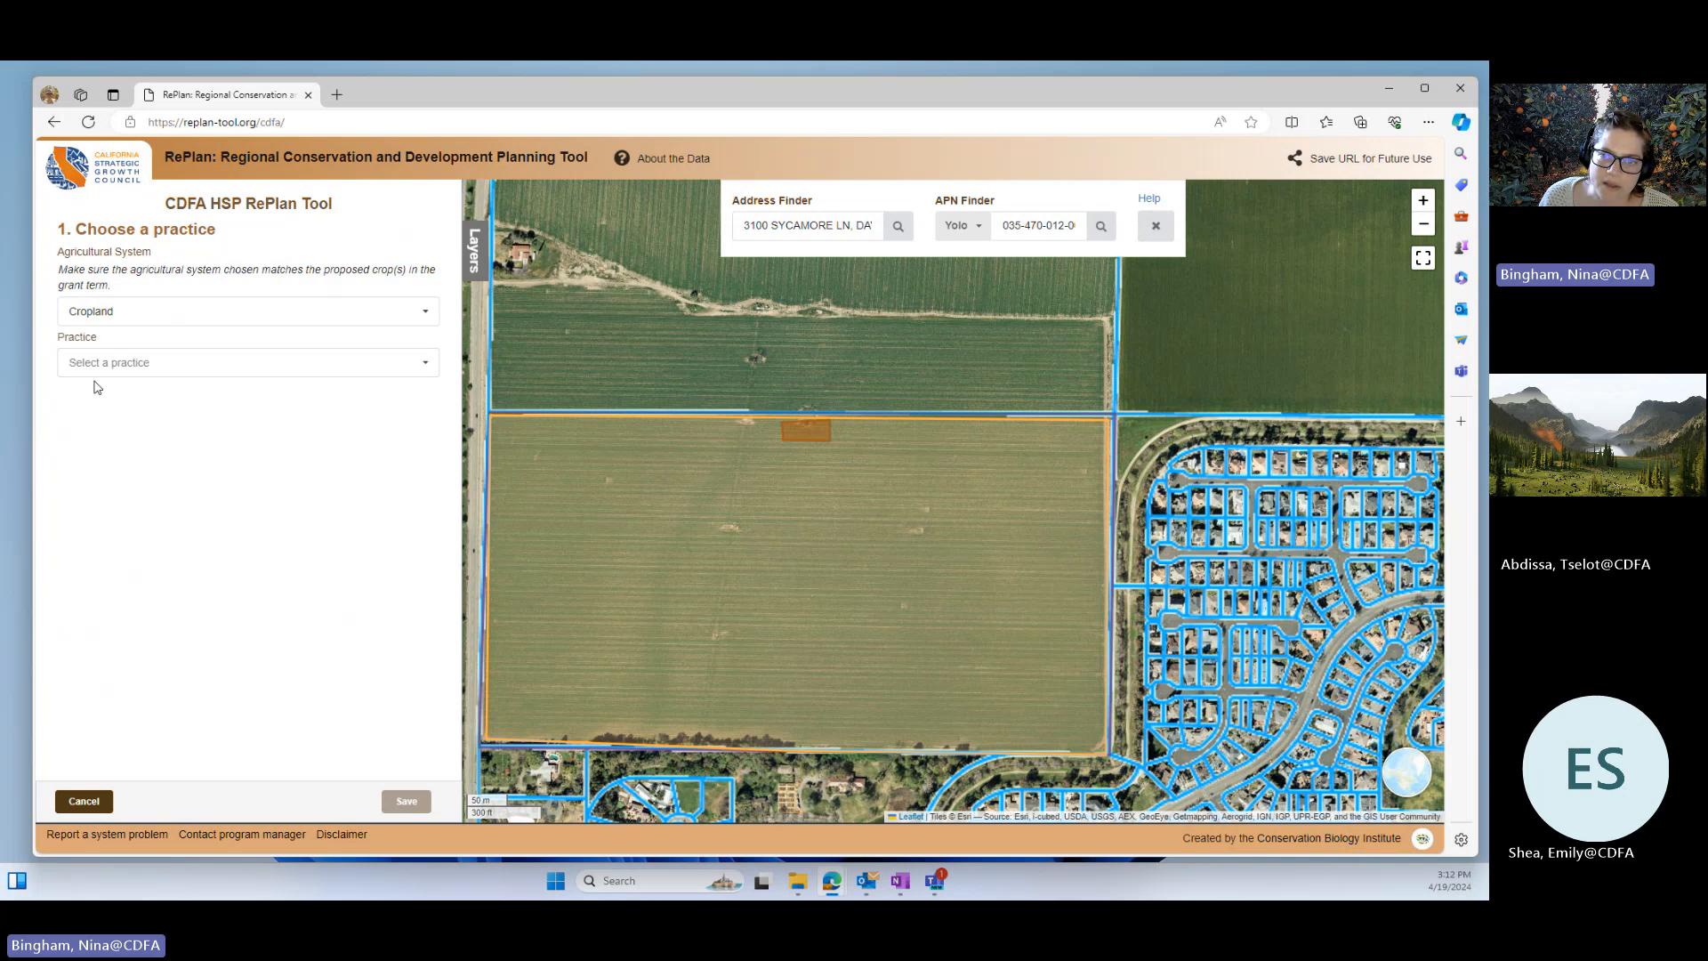
left_click(90, 365)
scroll(160, 499, "down", 3)
scroll(114, 533, "down", 2)
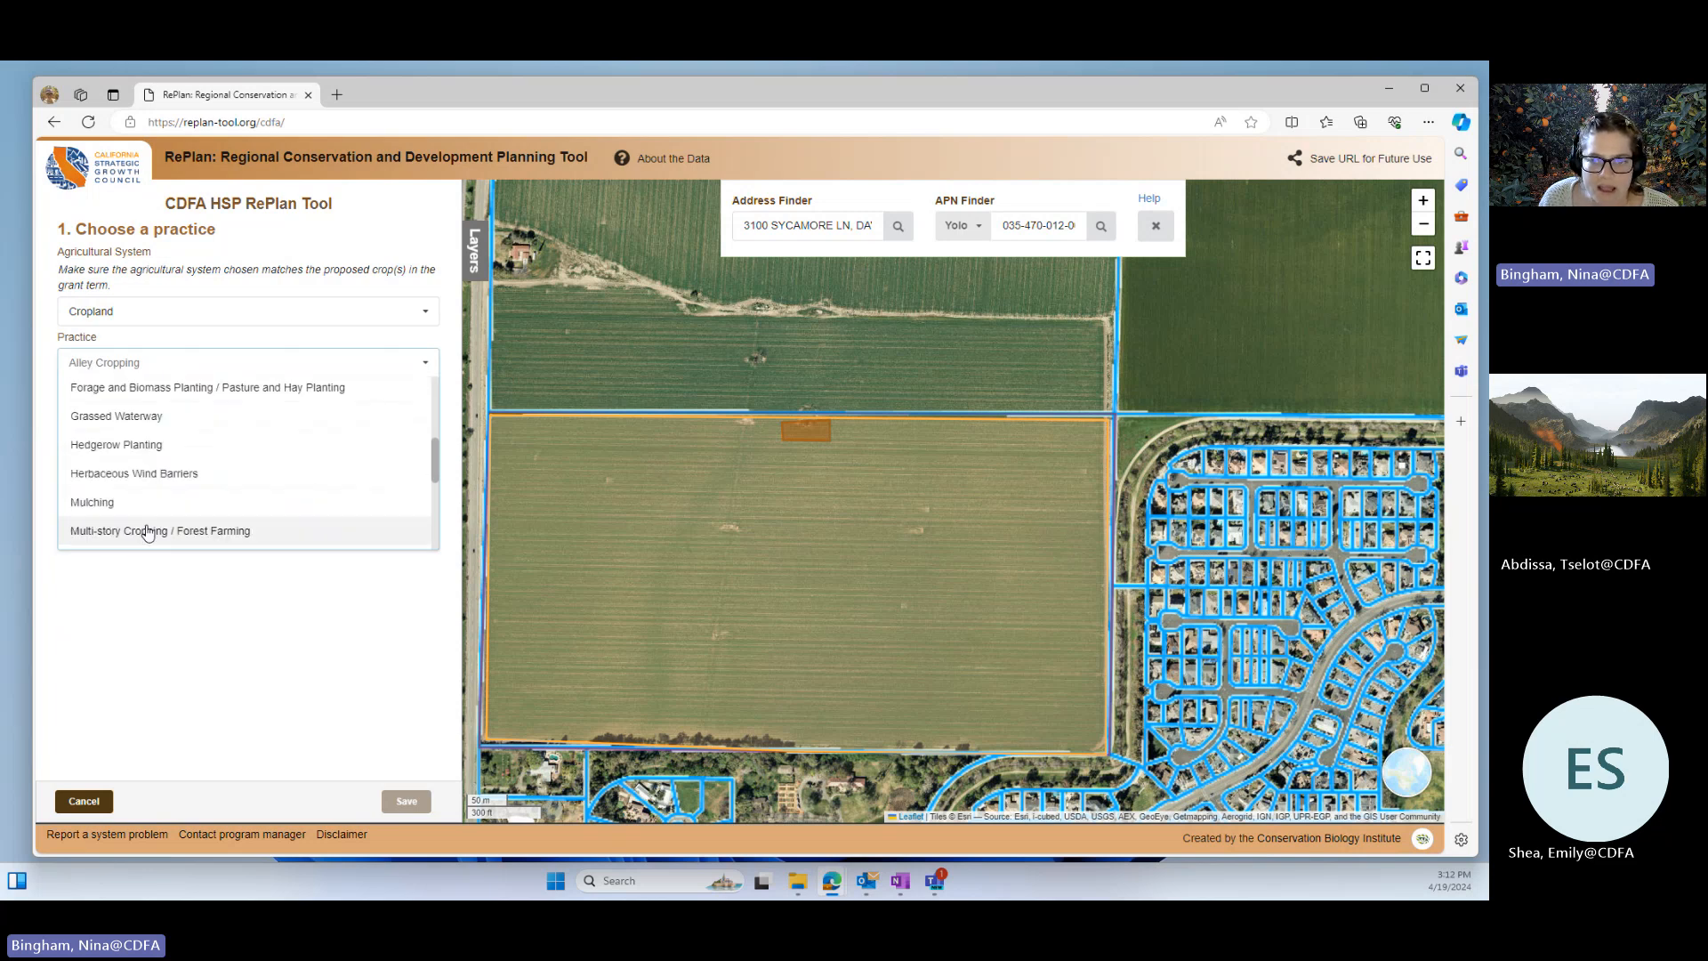
left_click(139, 443)
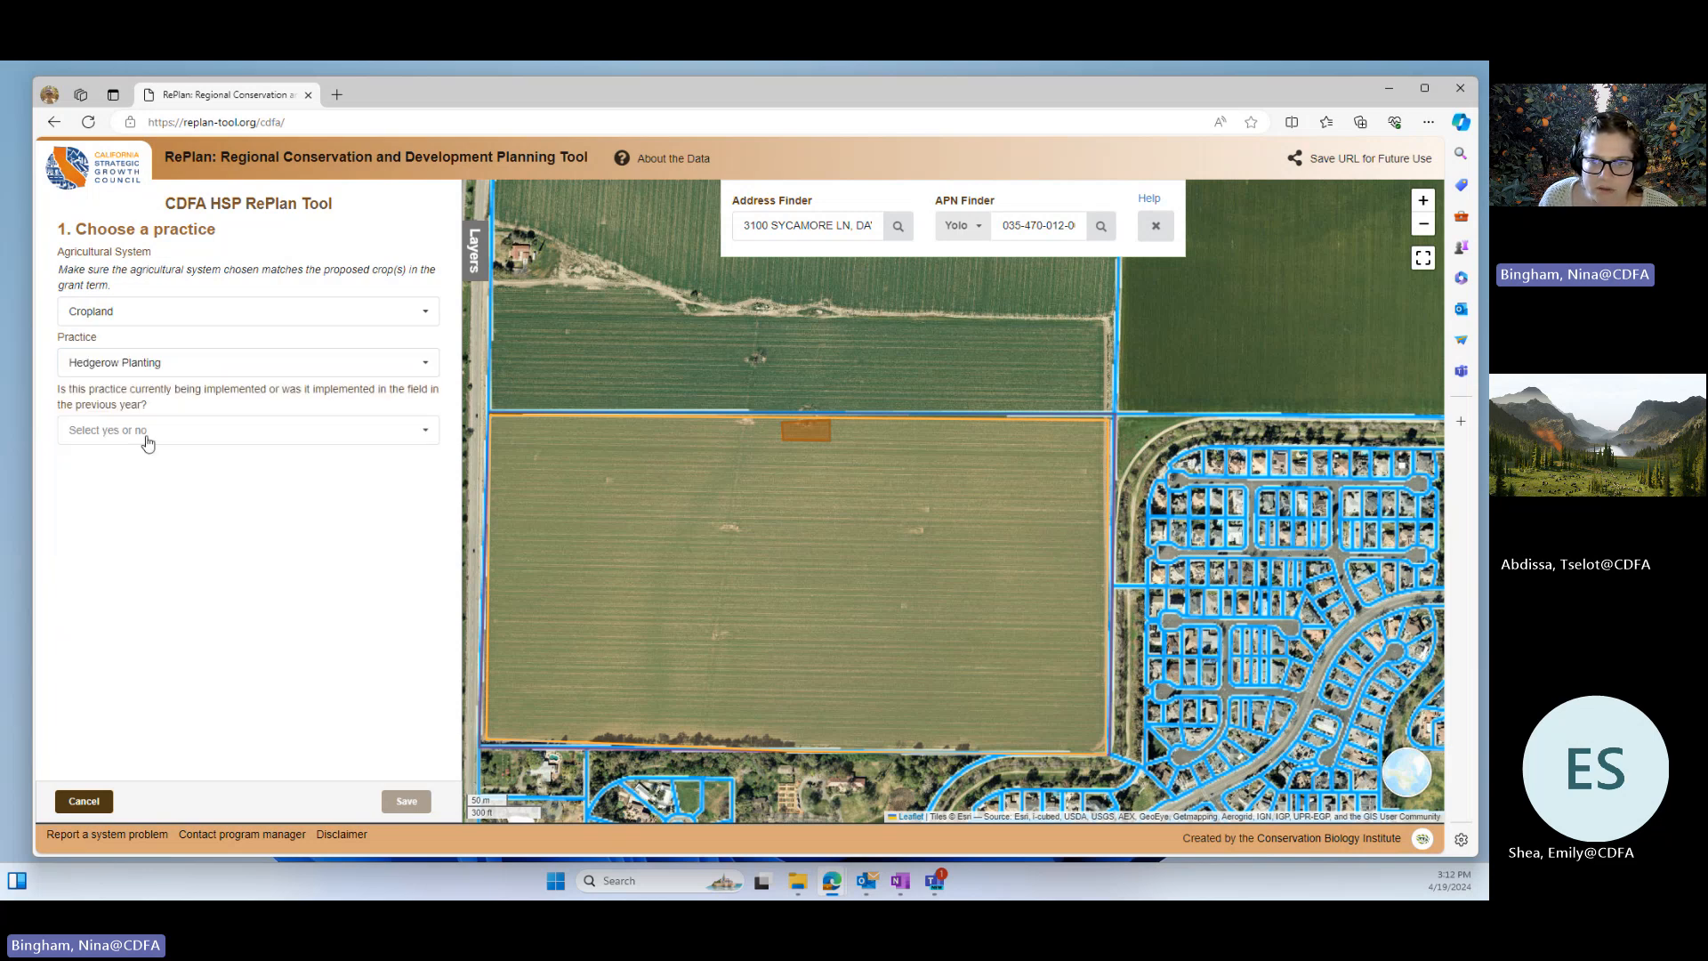
left_click(144, 435)
left_click(140, 460)
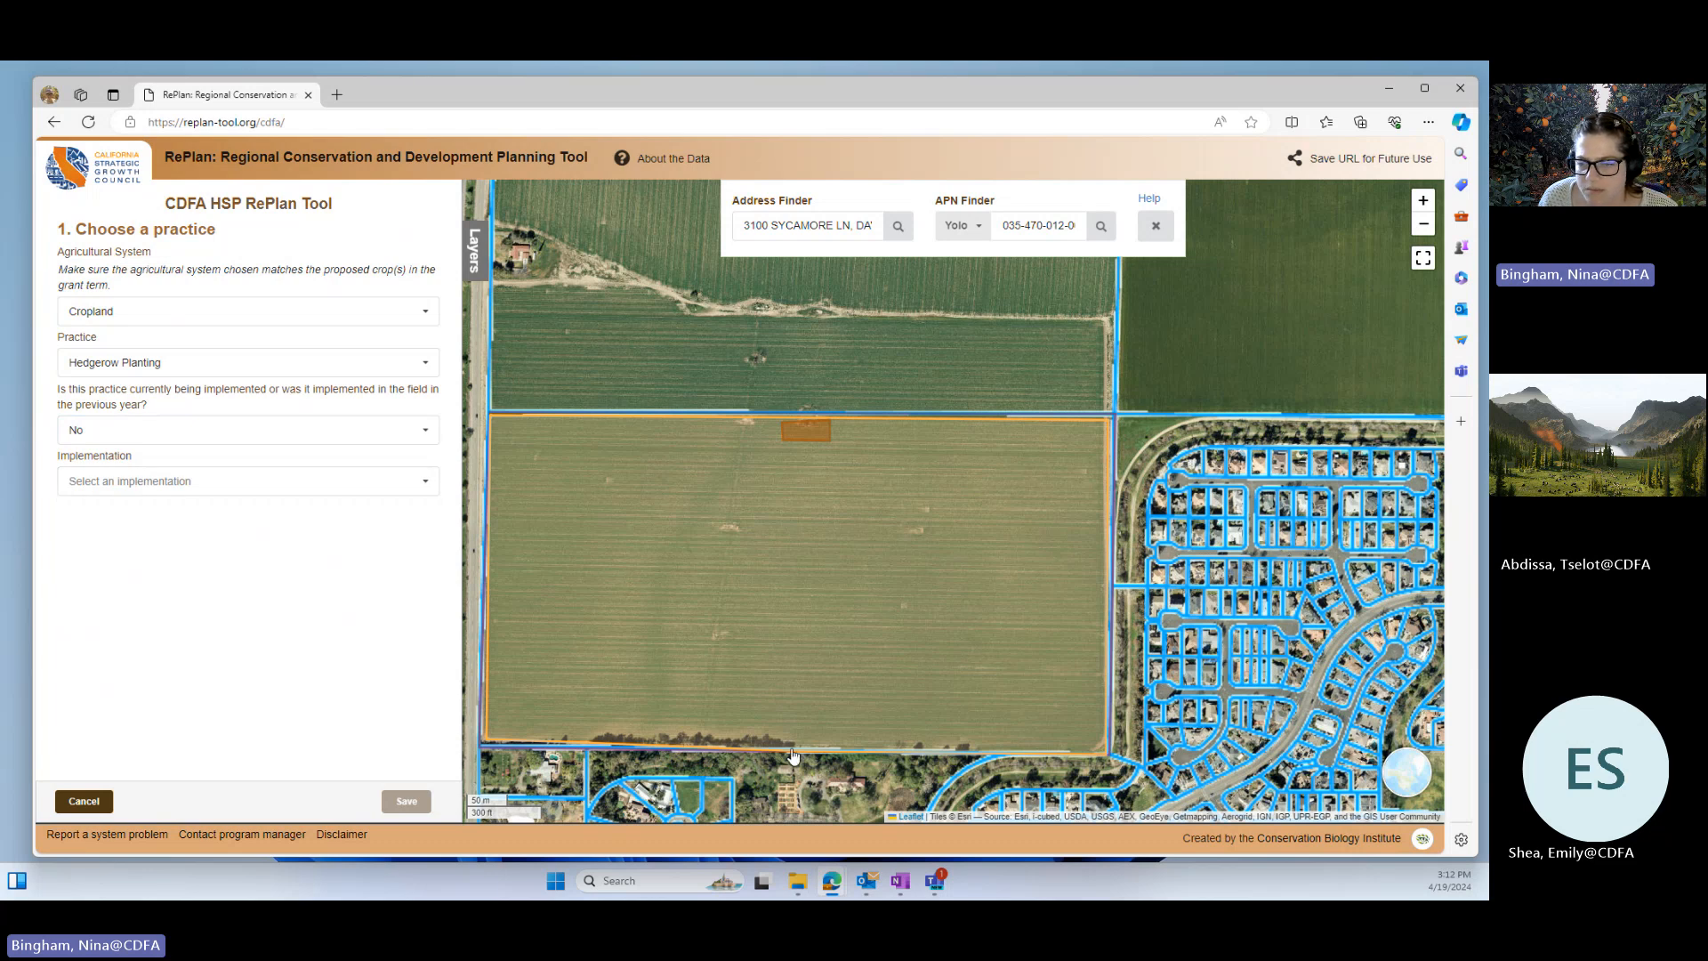
- Set the hedgerow to Replace a Strip of Cropland with 1 Row of Woody Plants, with the Single Row payment scenario in Project year 2
left_click(118, 486)
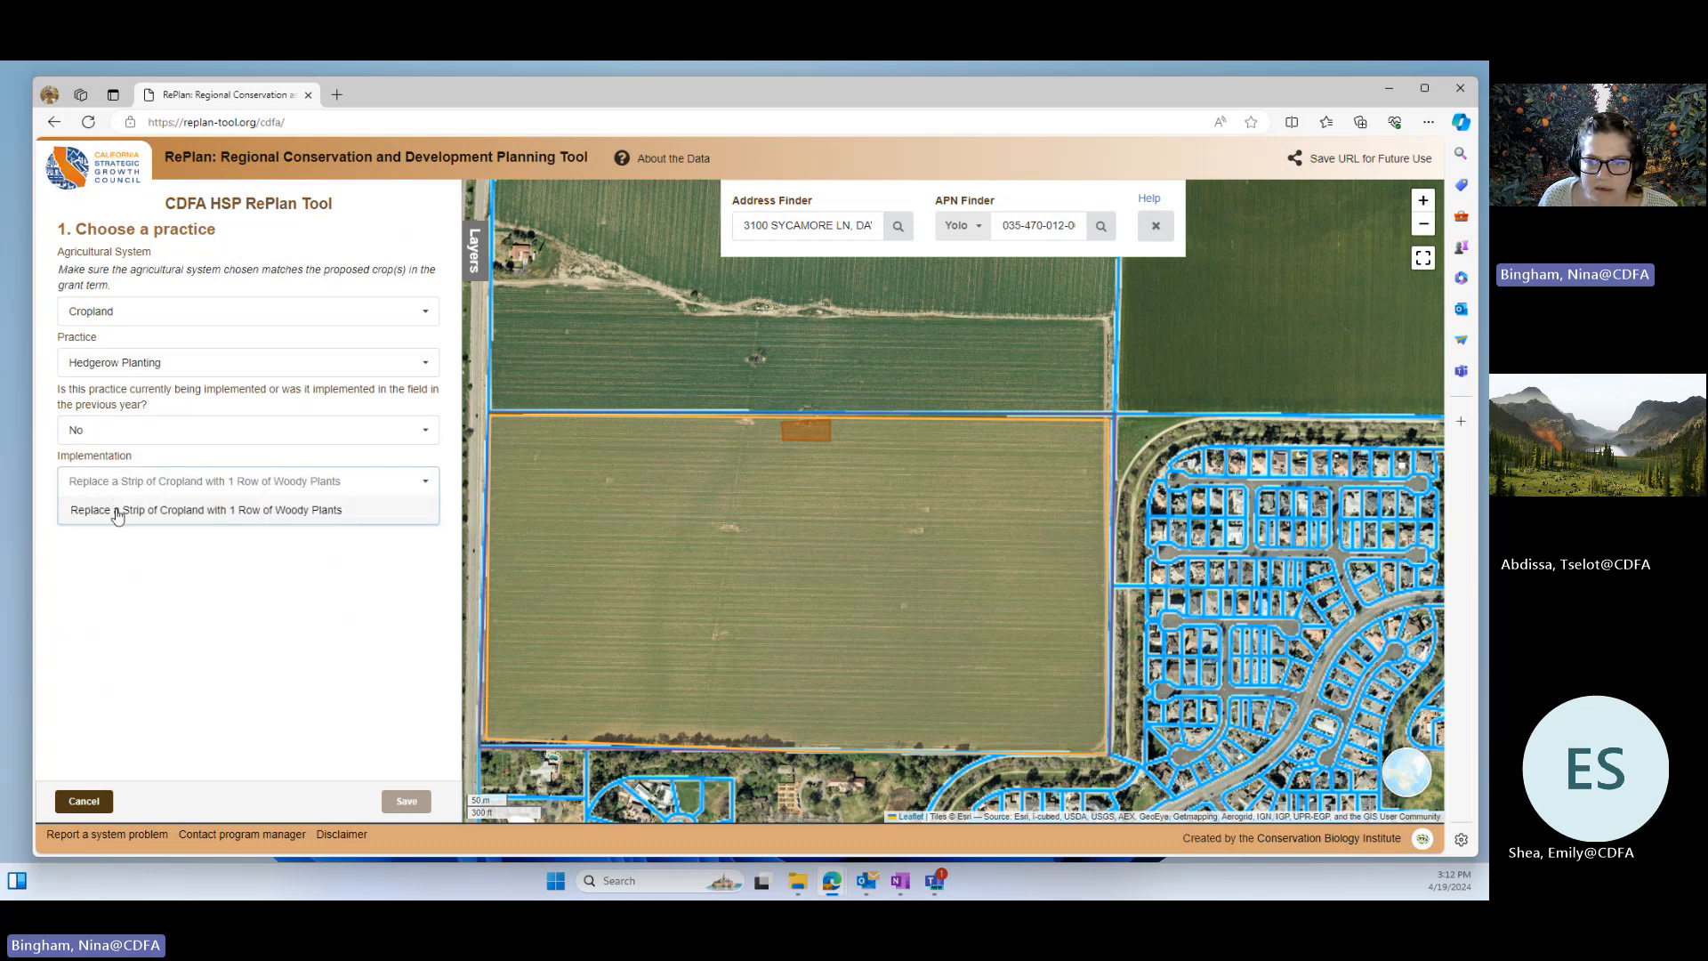
left_click(114, 510)
left_click(129, 537)
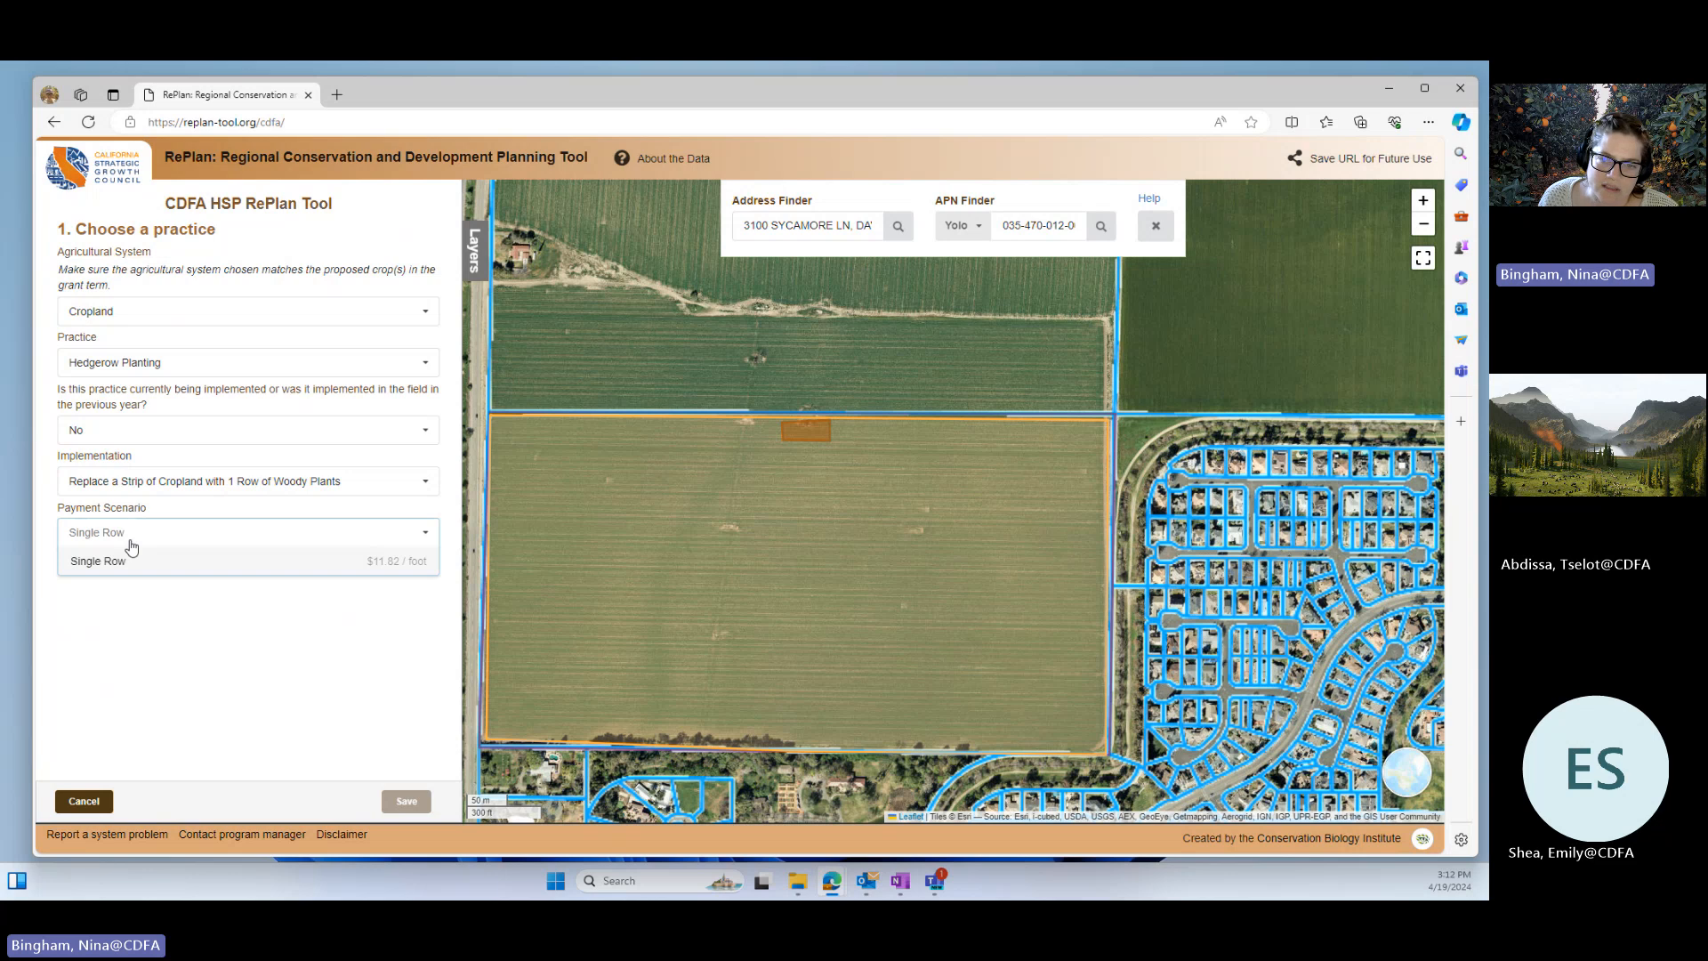
left_click(130, 562)
left_click(133, 605)
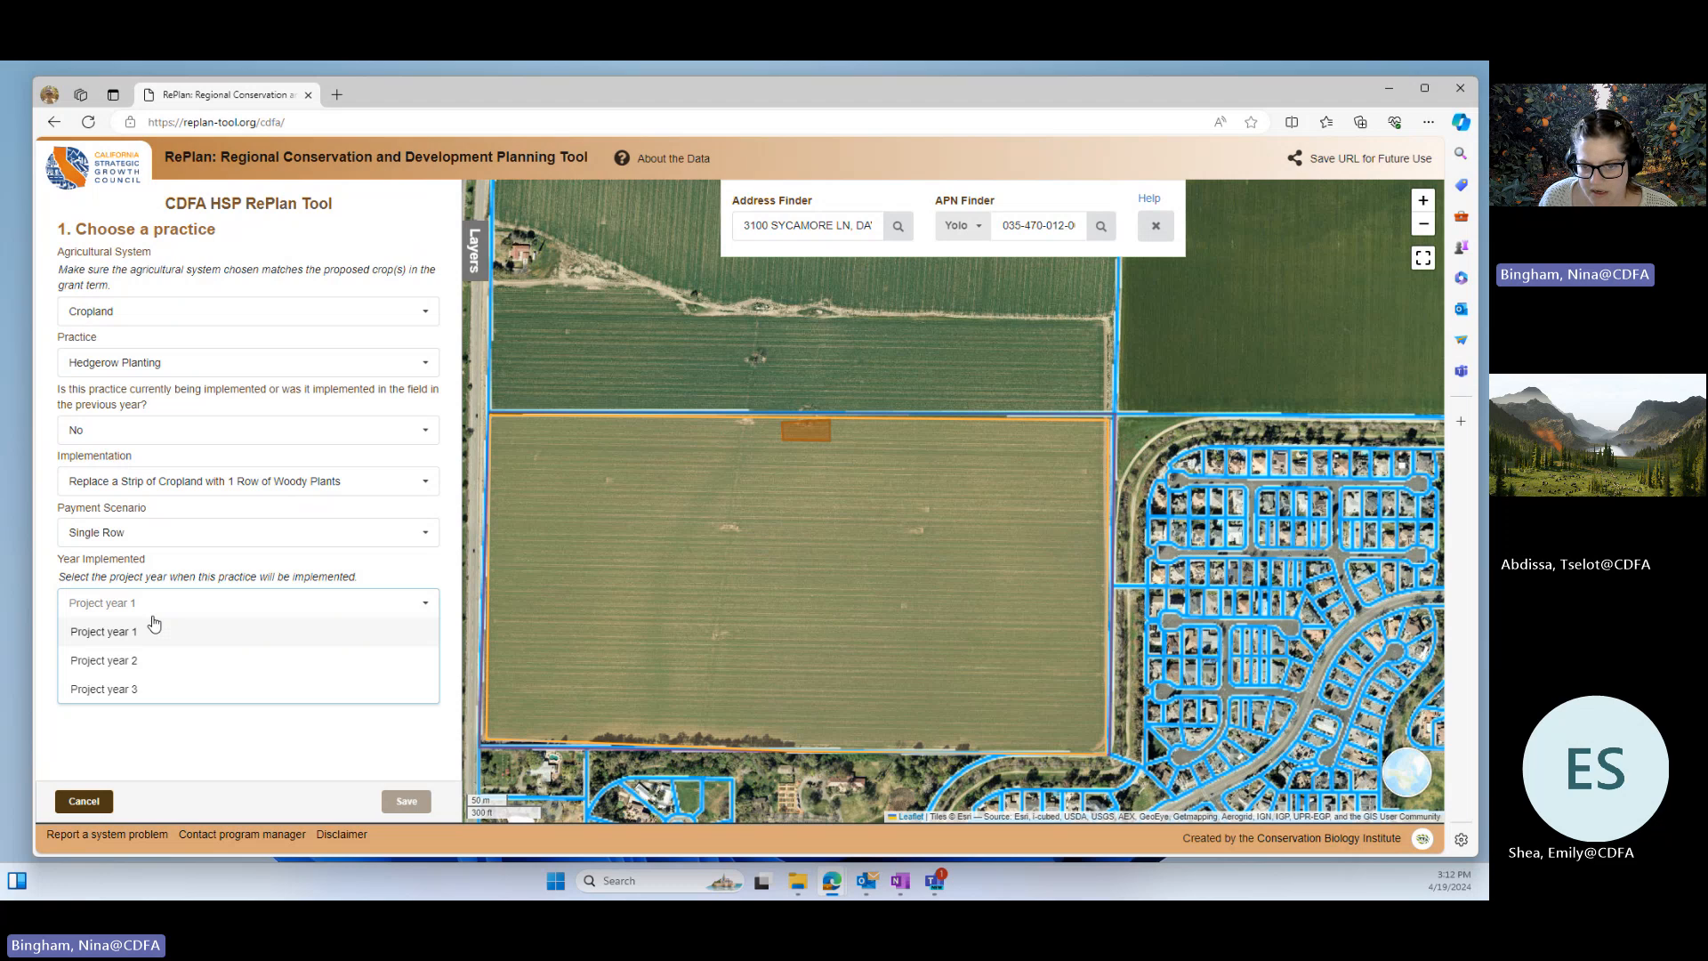
left_click(100, 660)
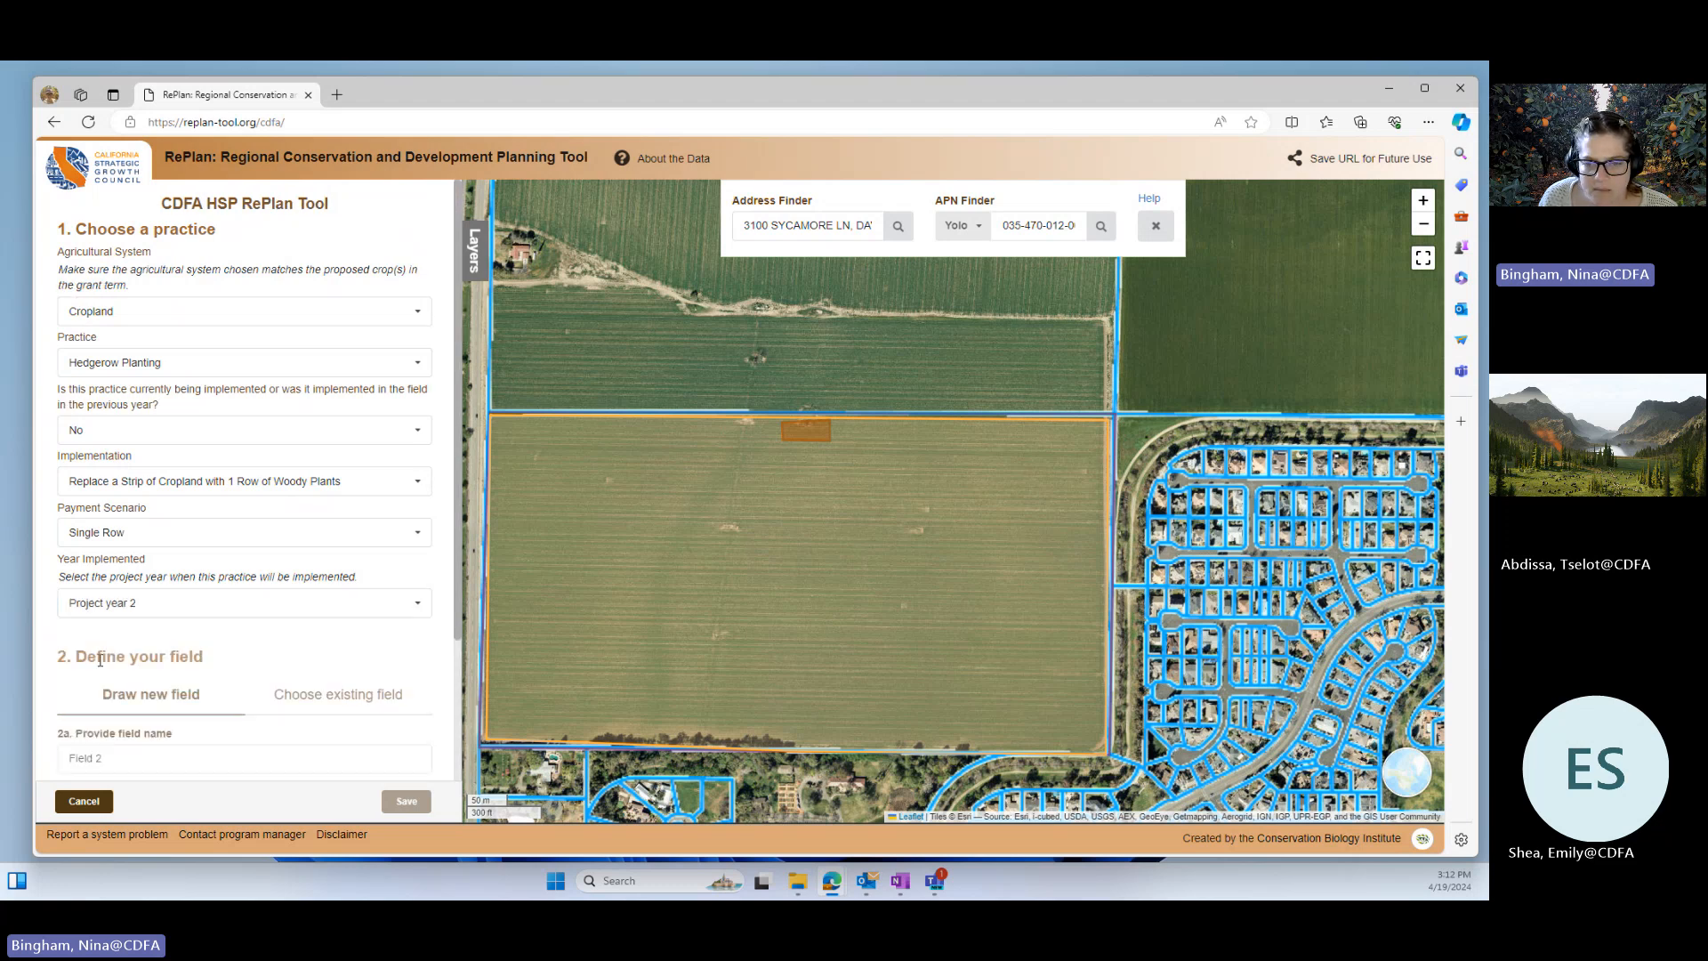
- Try to use the existing Field 1 for the hedgerow practice, and read the explanation about grayed-out fields
scroll(225, 647, "down", 2)
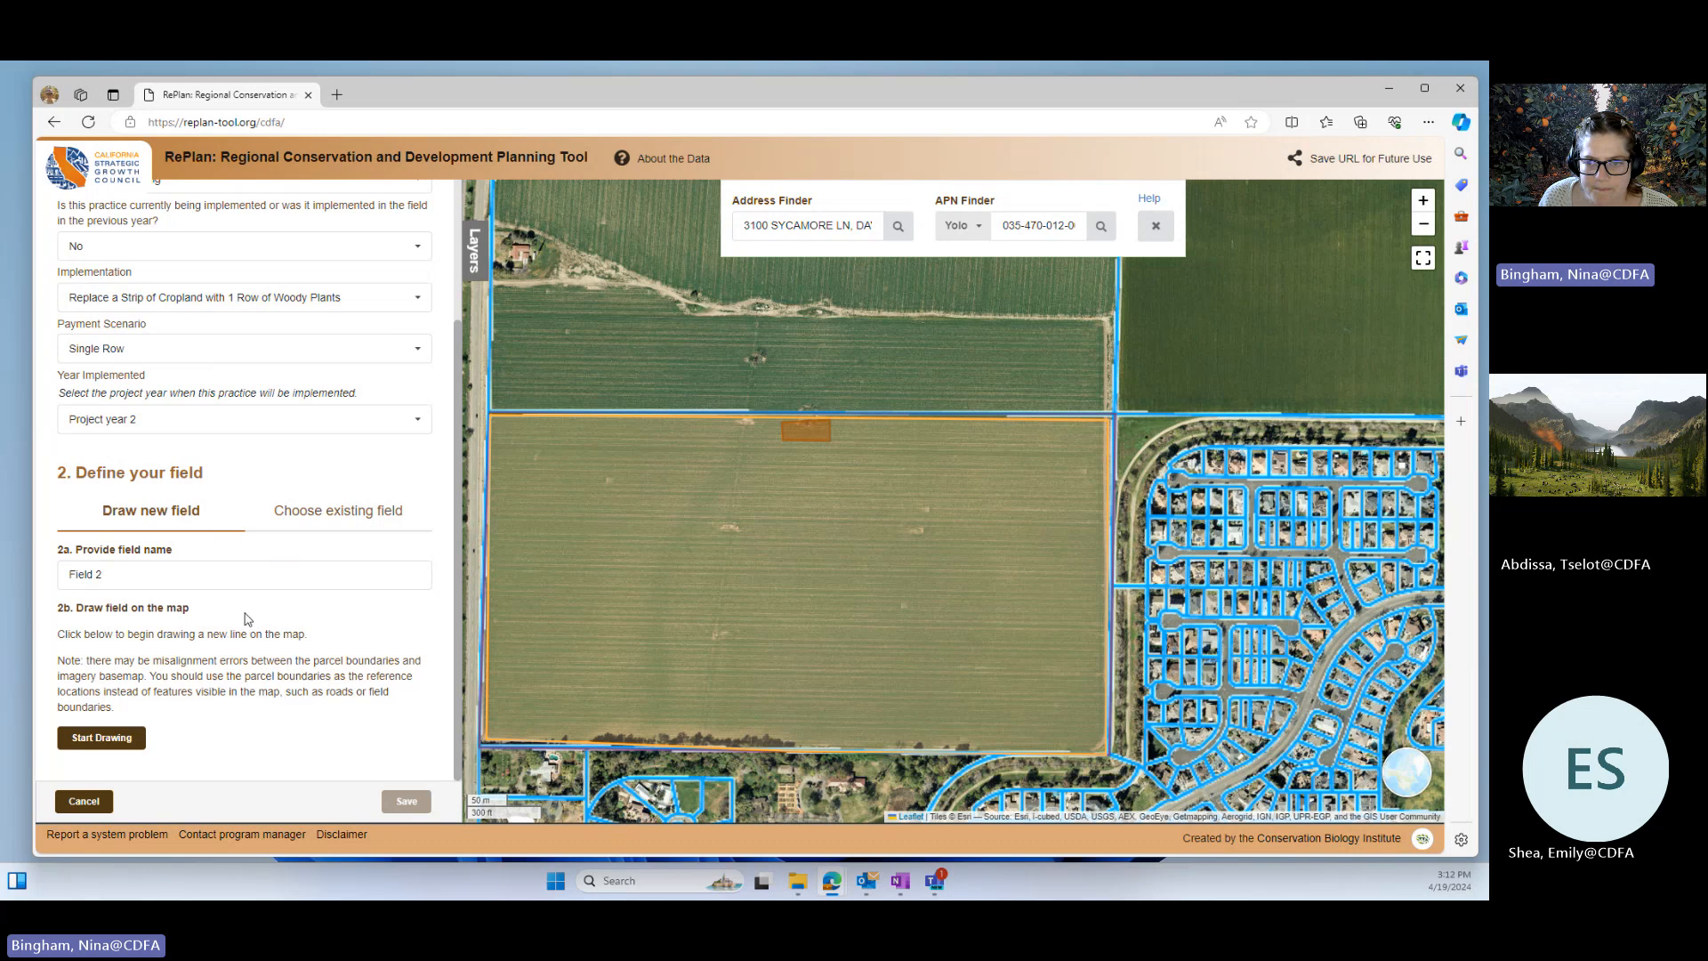
left_click(320, 514)
left_click(173, 725)
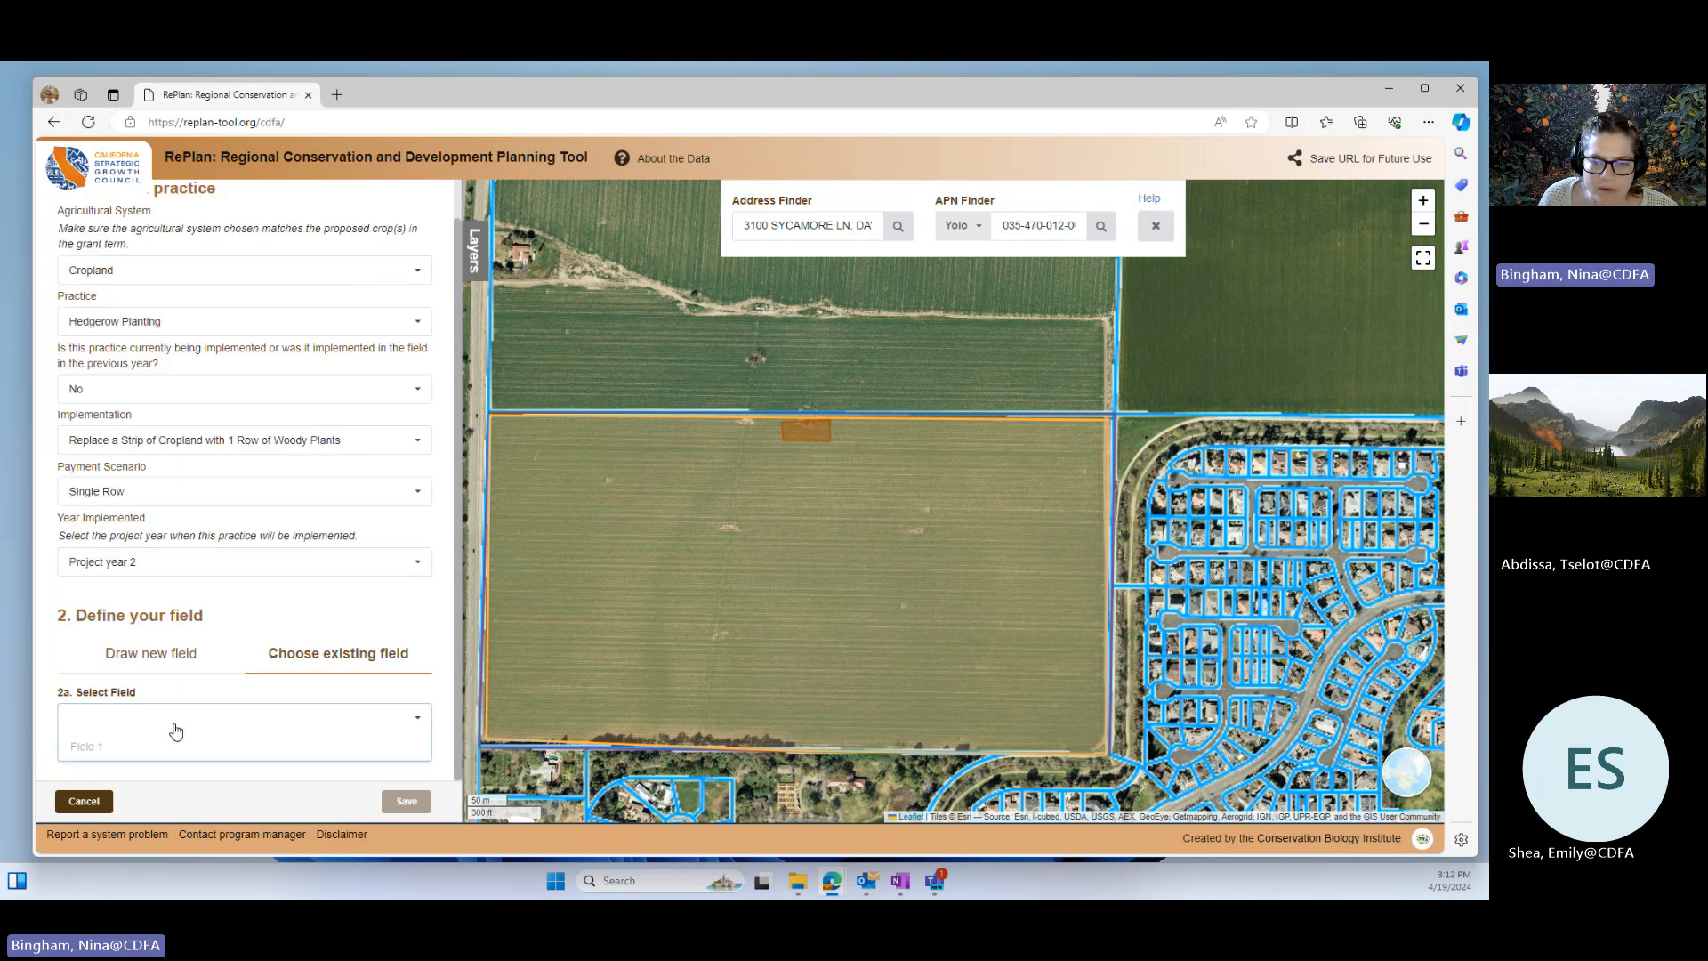
double_click(101, 753)
left_click(352, 594)
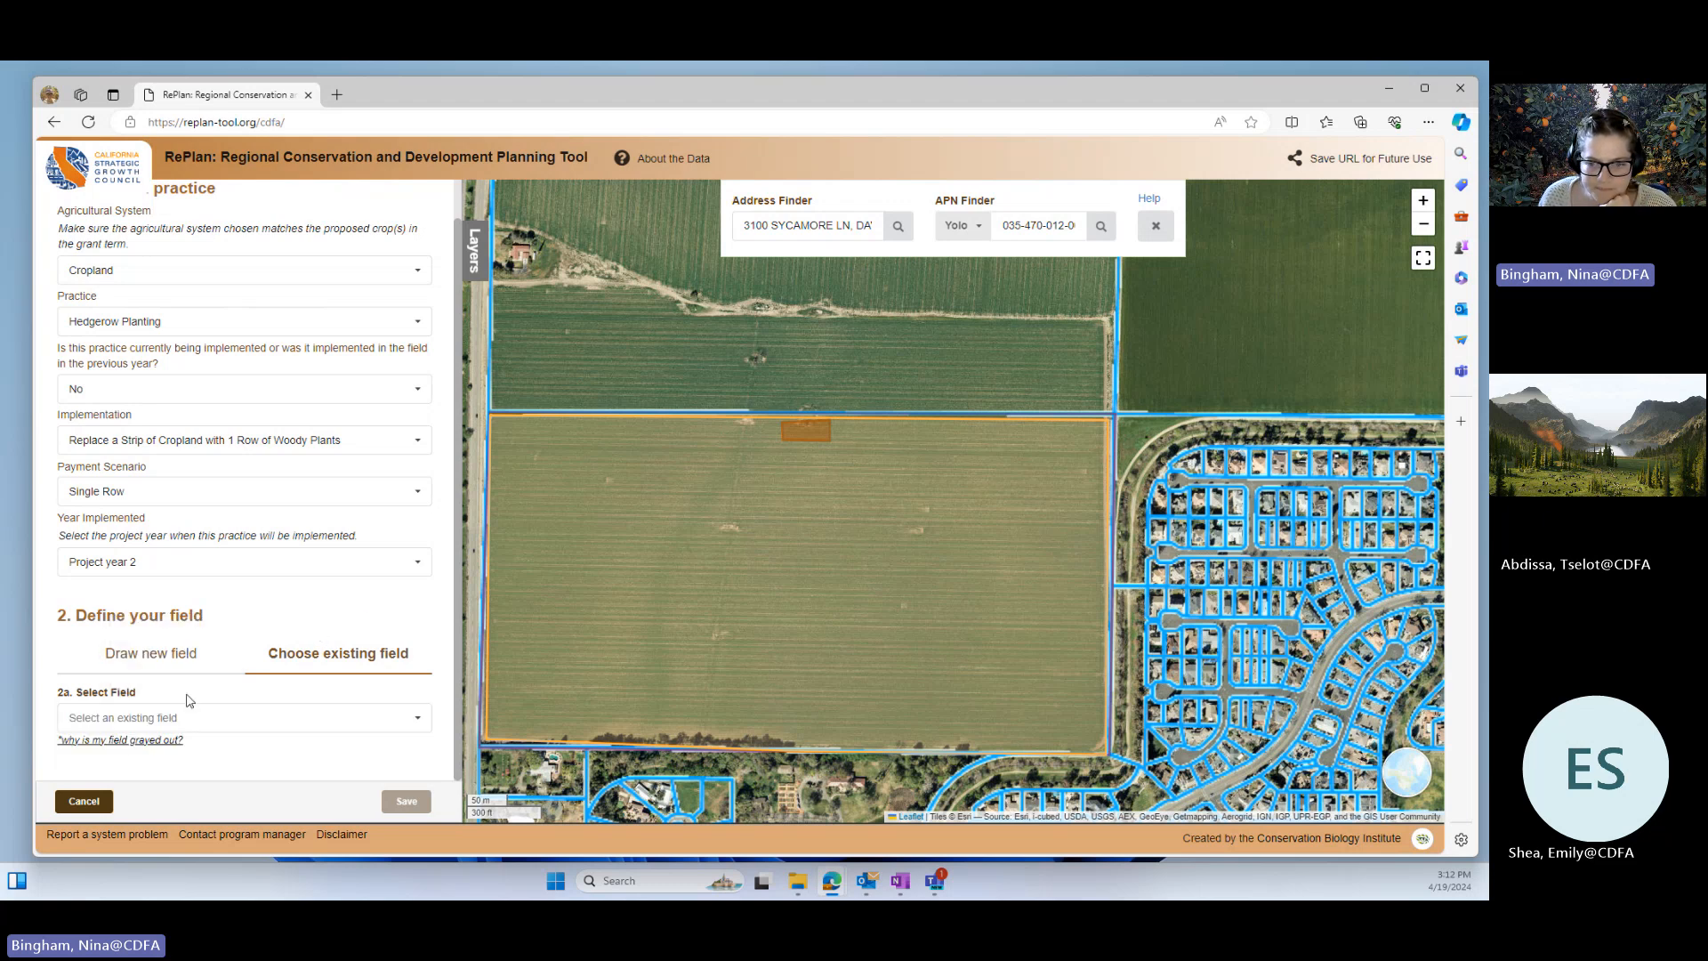
left_click(133, 740)
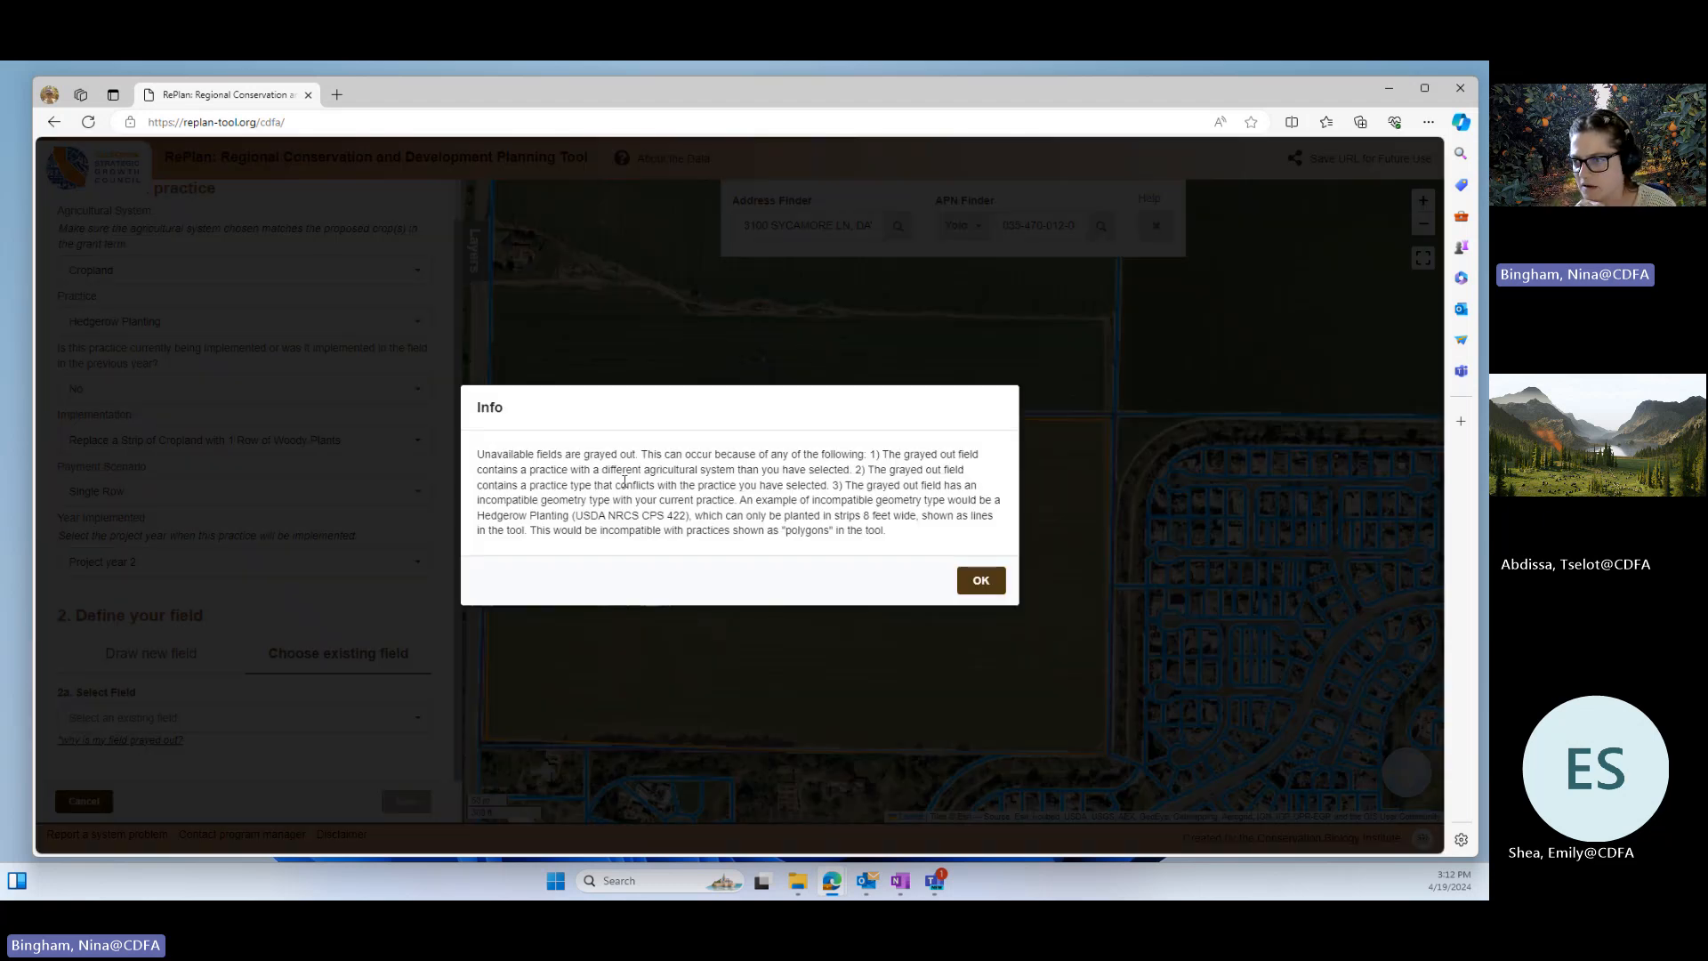
left_click(979, 581)
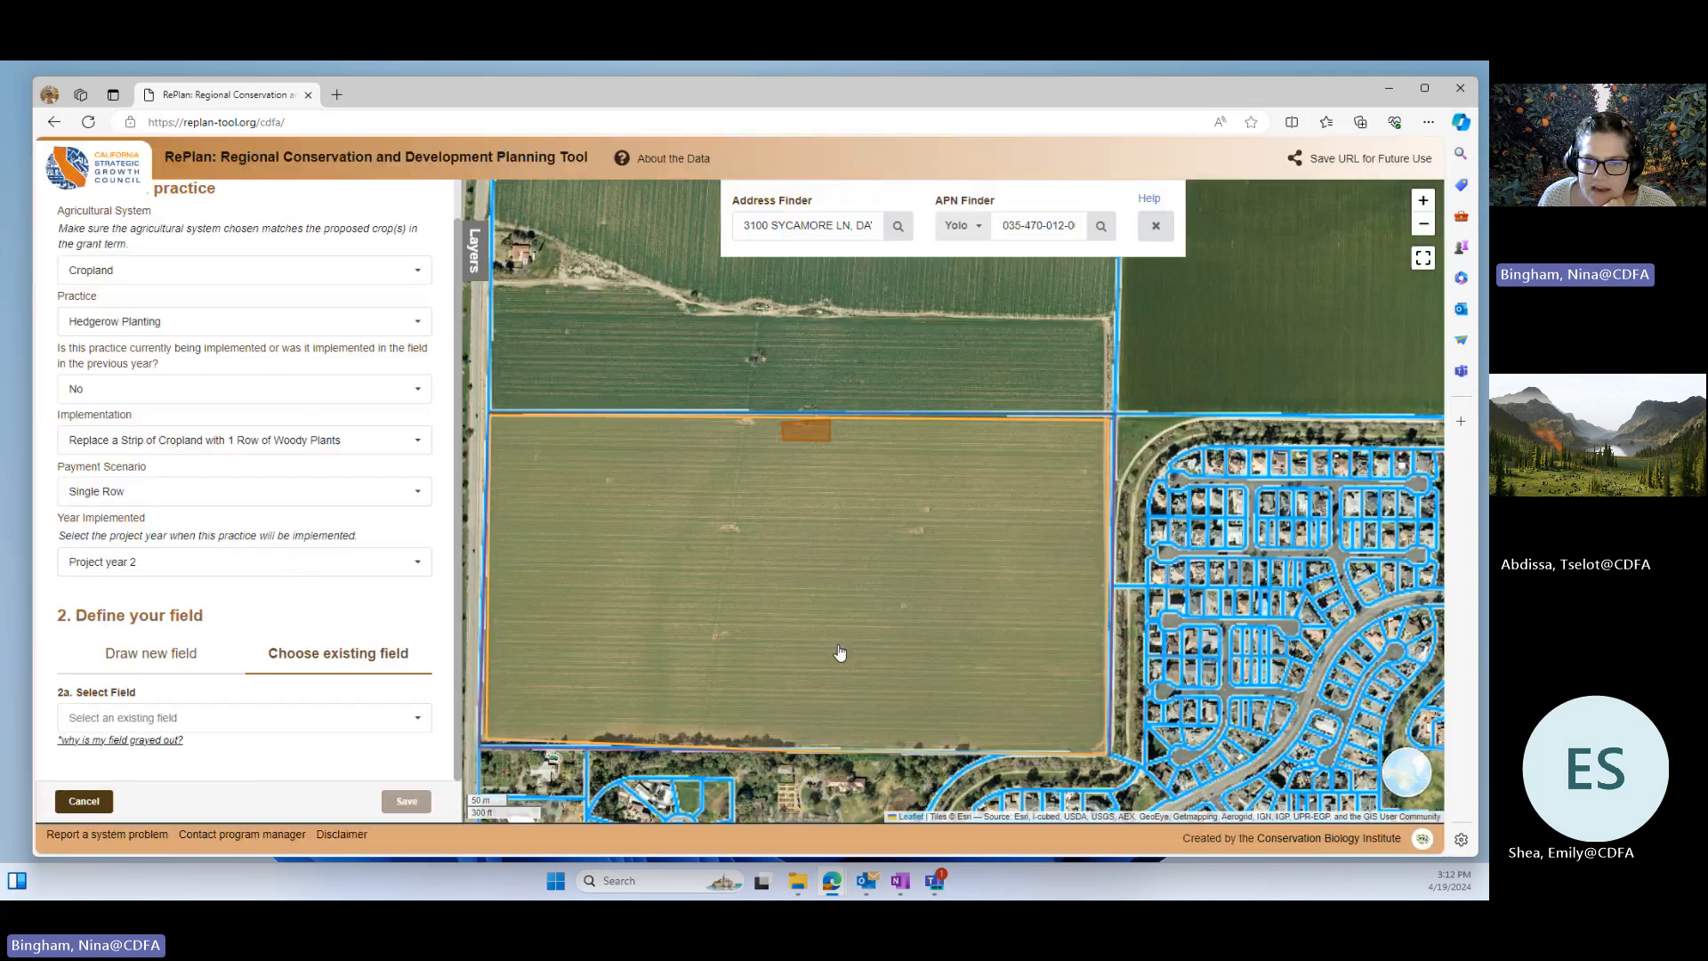
- Choose to define a new field for the hedgerow practice and name it Hedgerow
left_click(168, 658)
scroll(134, 667, "down", 2)
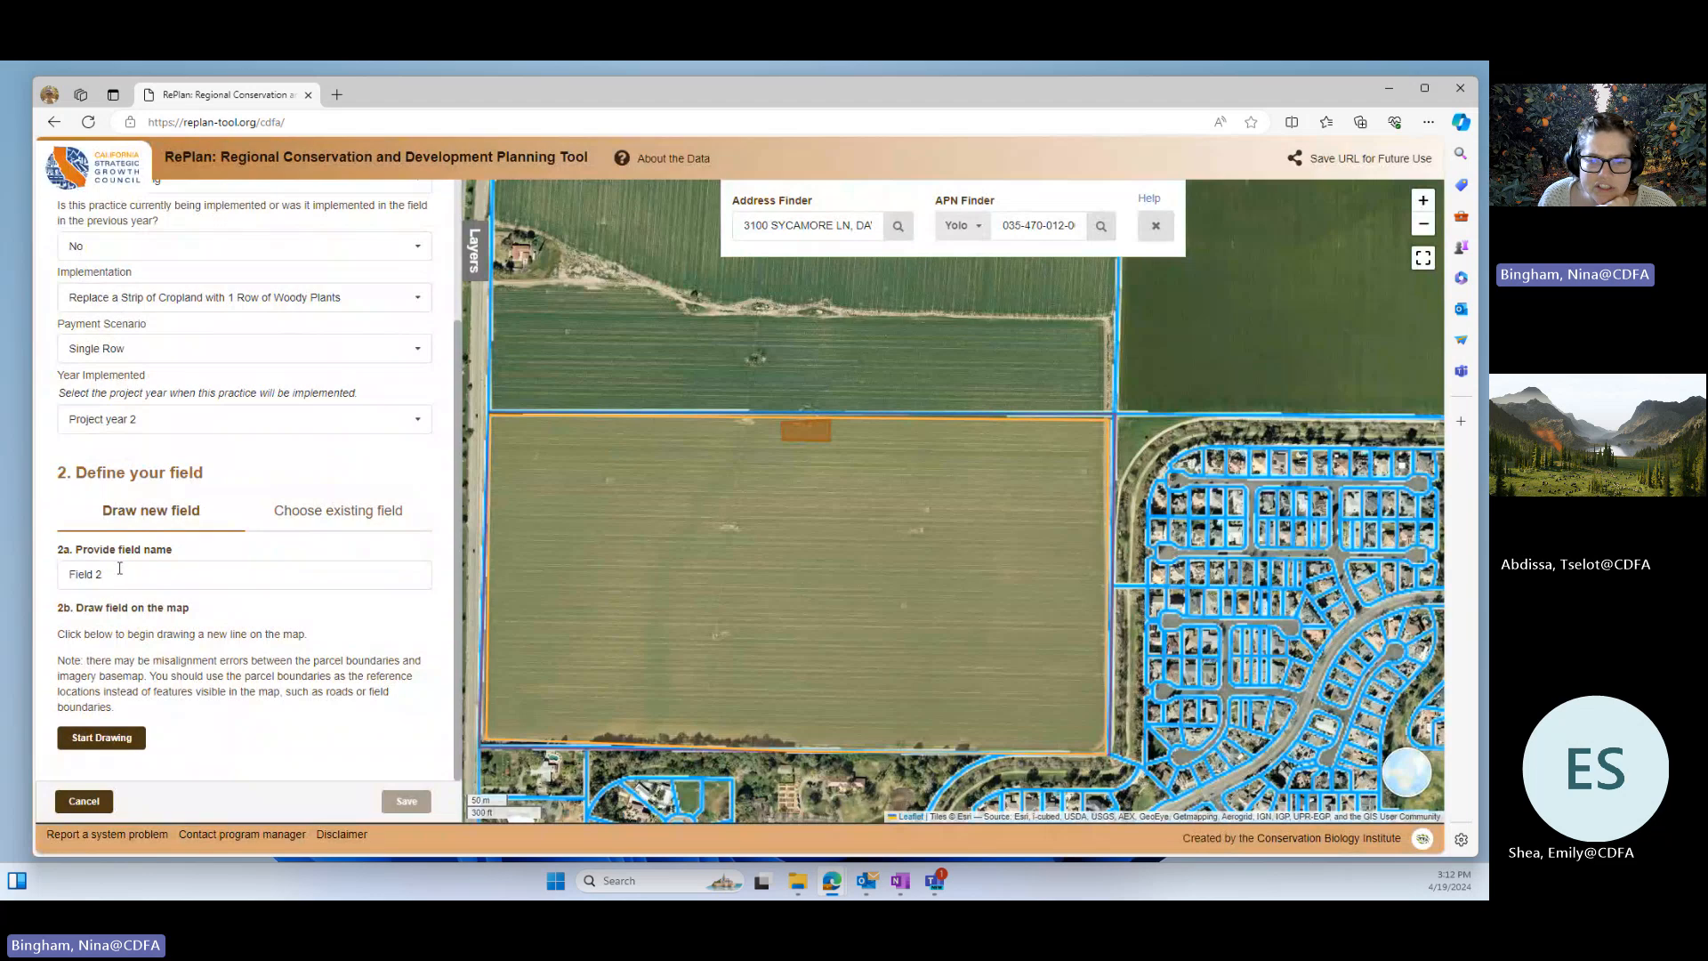
left_click_drag(119, 569, 67, 584)
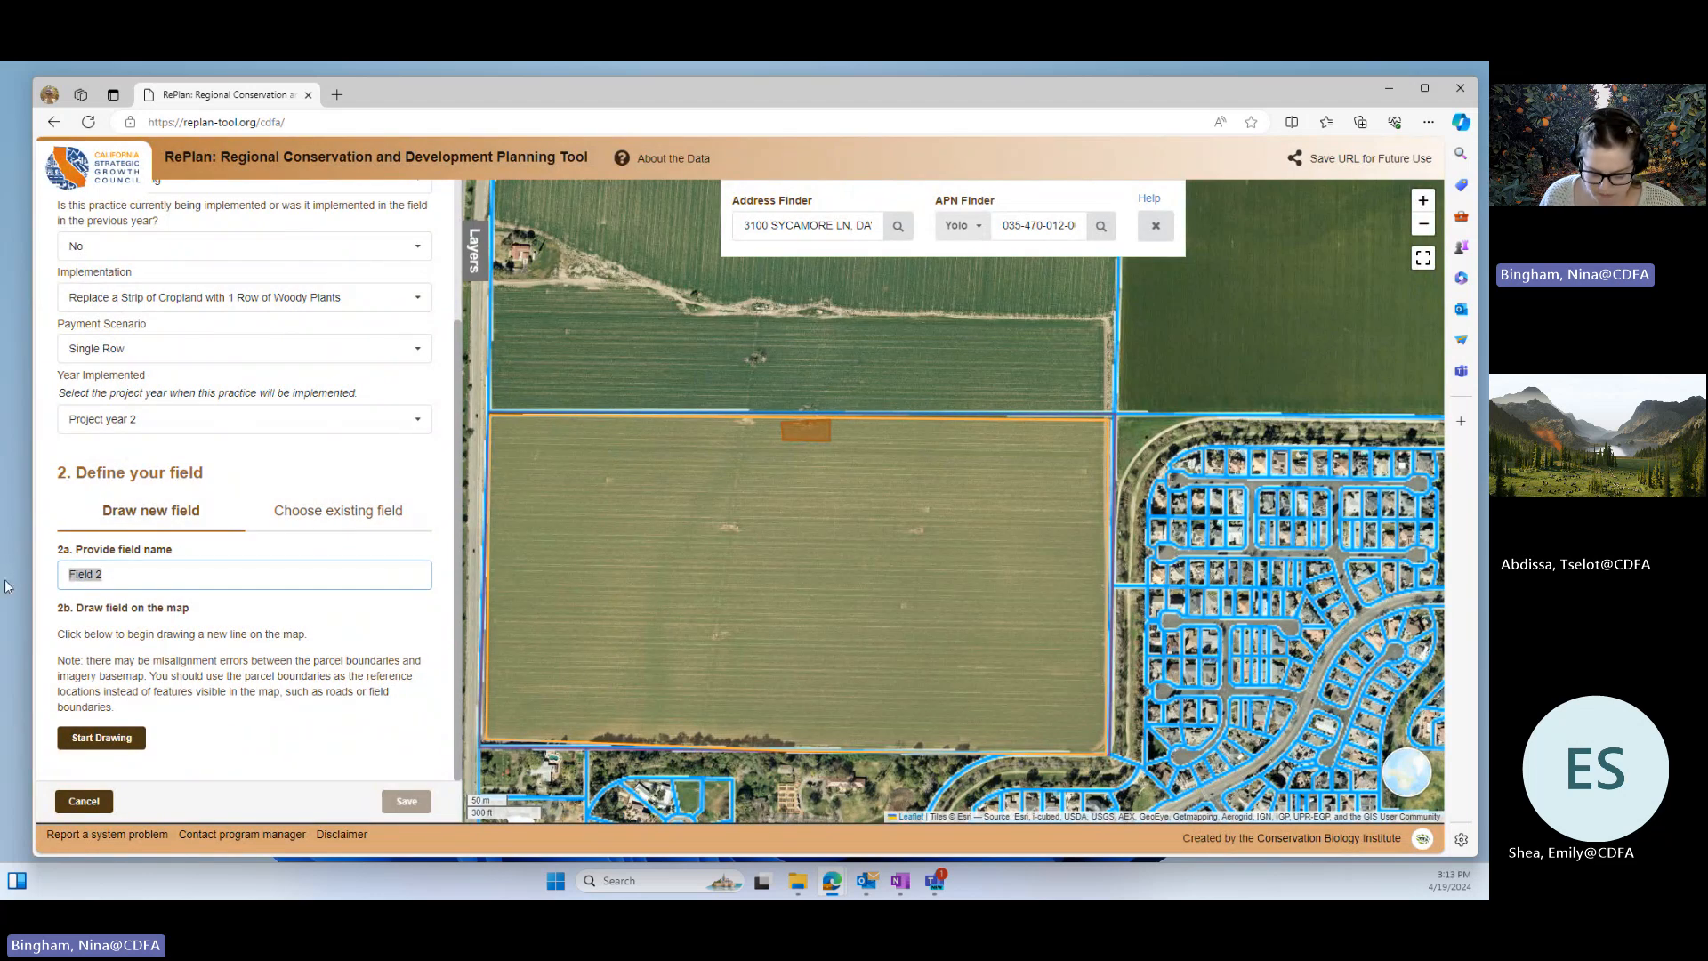
type("Hedgerow")
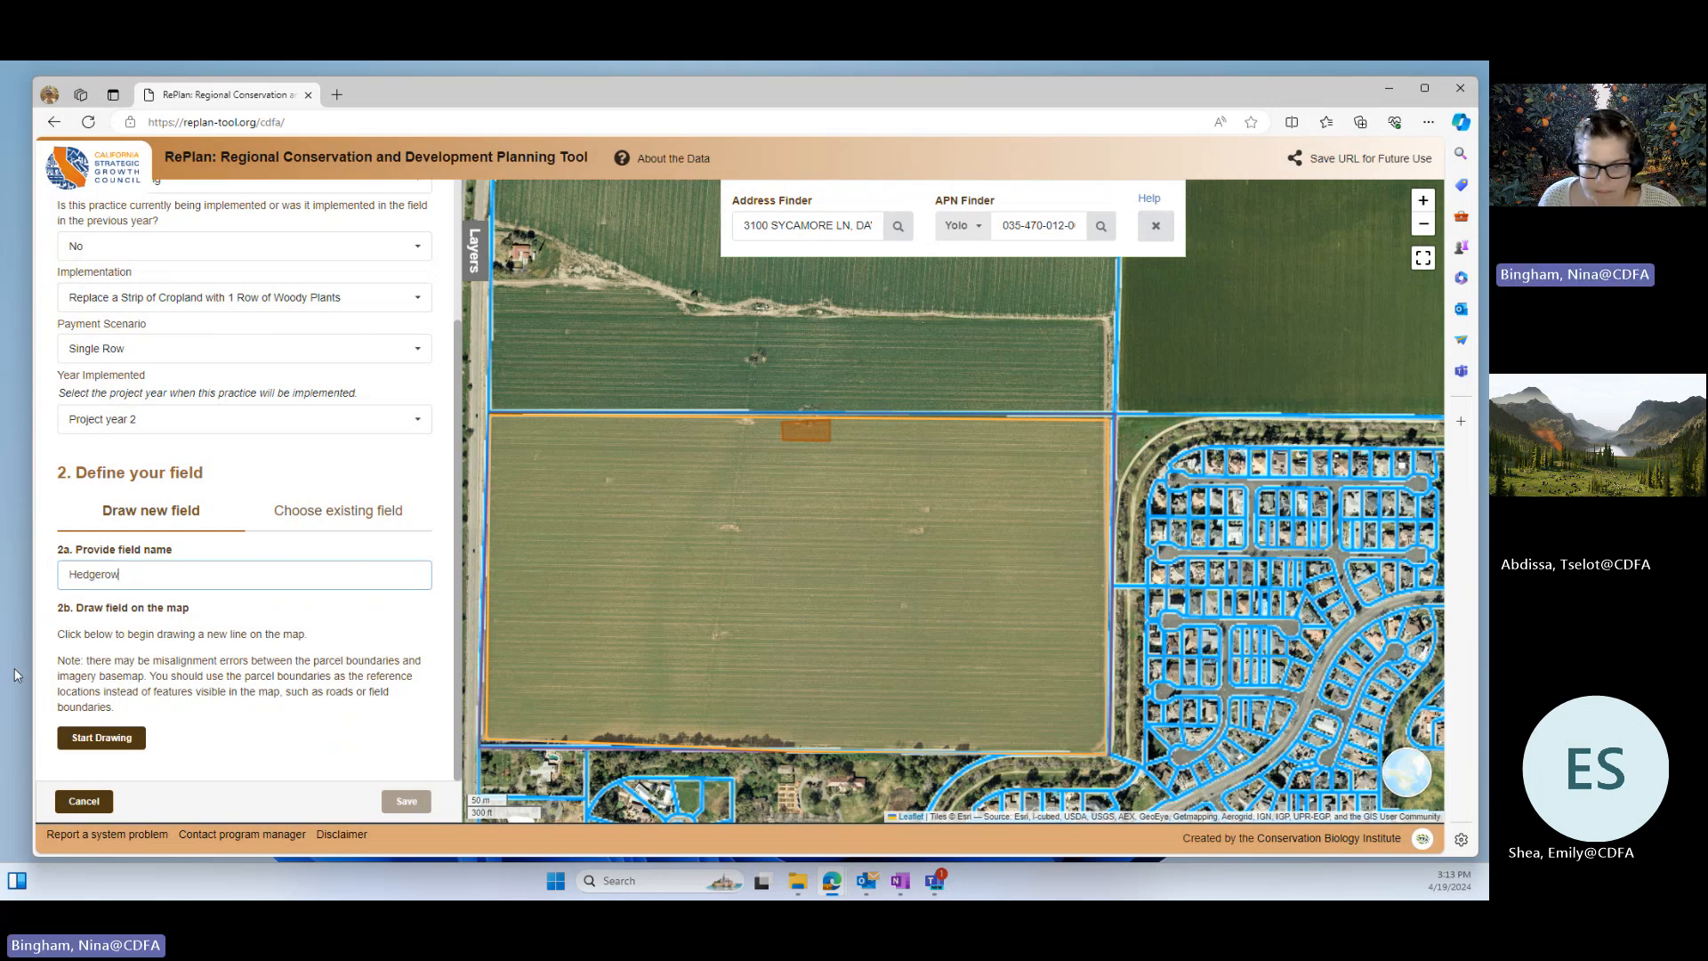
- Draw the hedgerow line, about 5,064 feet long, along the field's west, north and east edges, detouring around the small orange rectangle
left_click(112, 739)
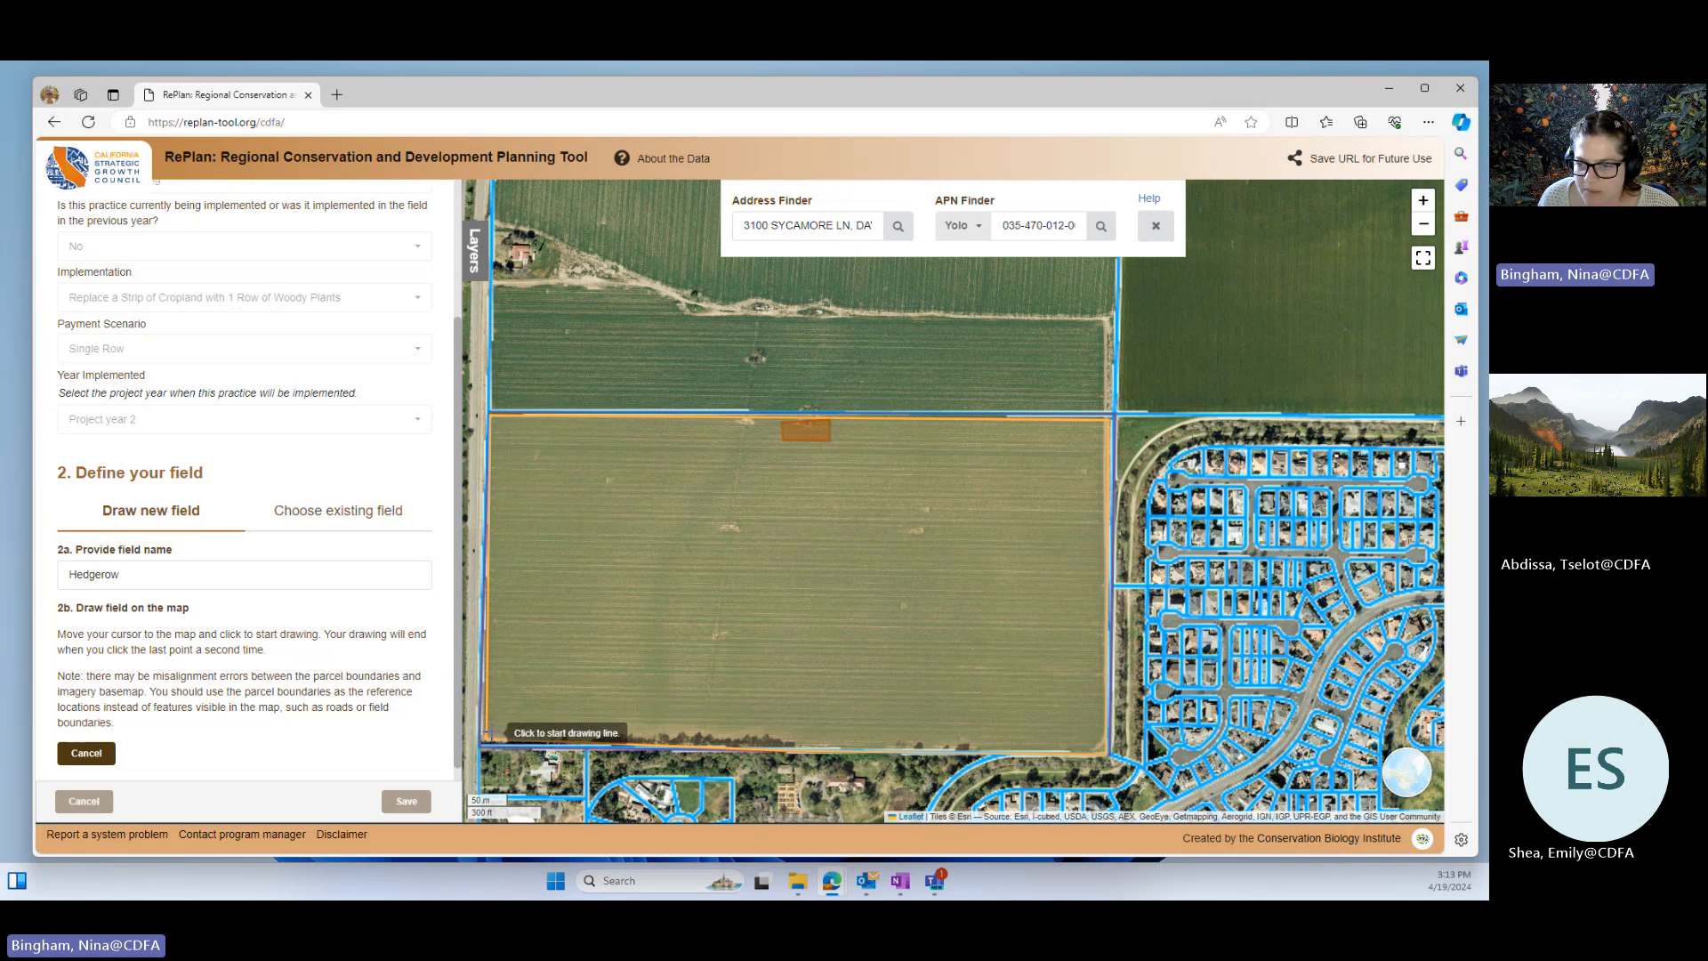
left_click(490, 735)
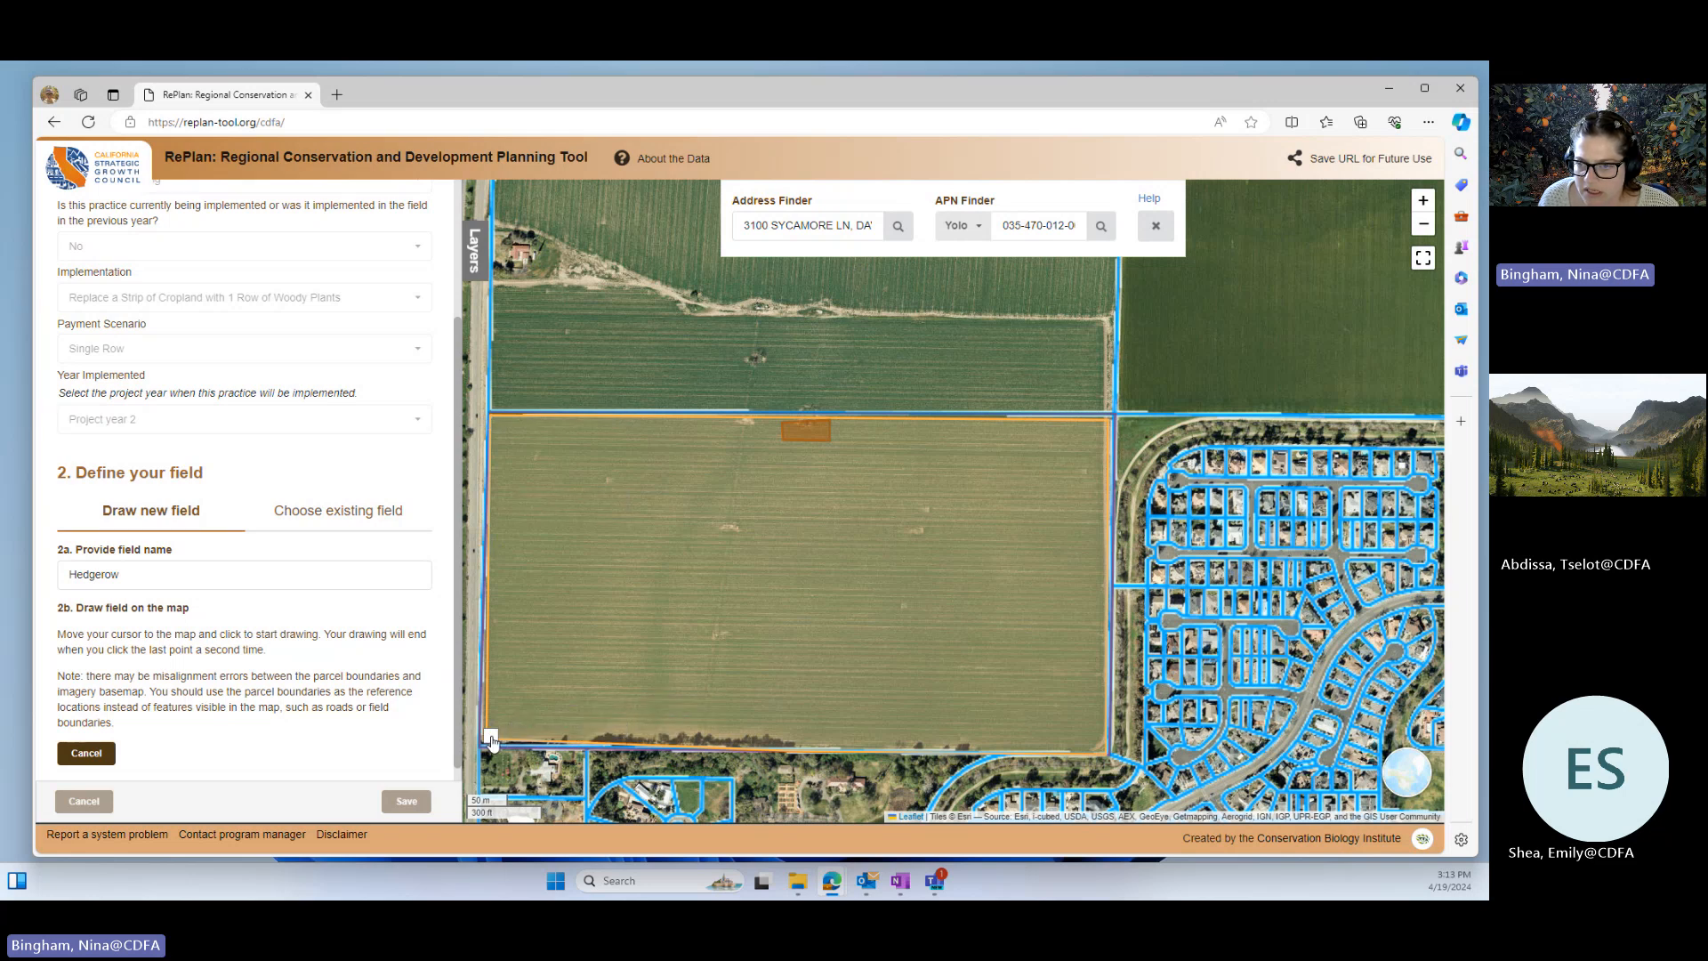
left_click(493, 418)
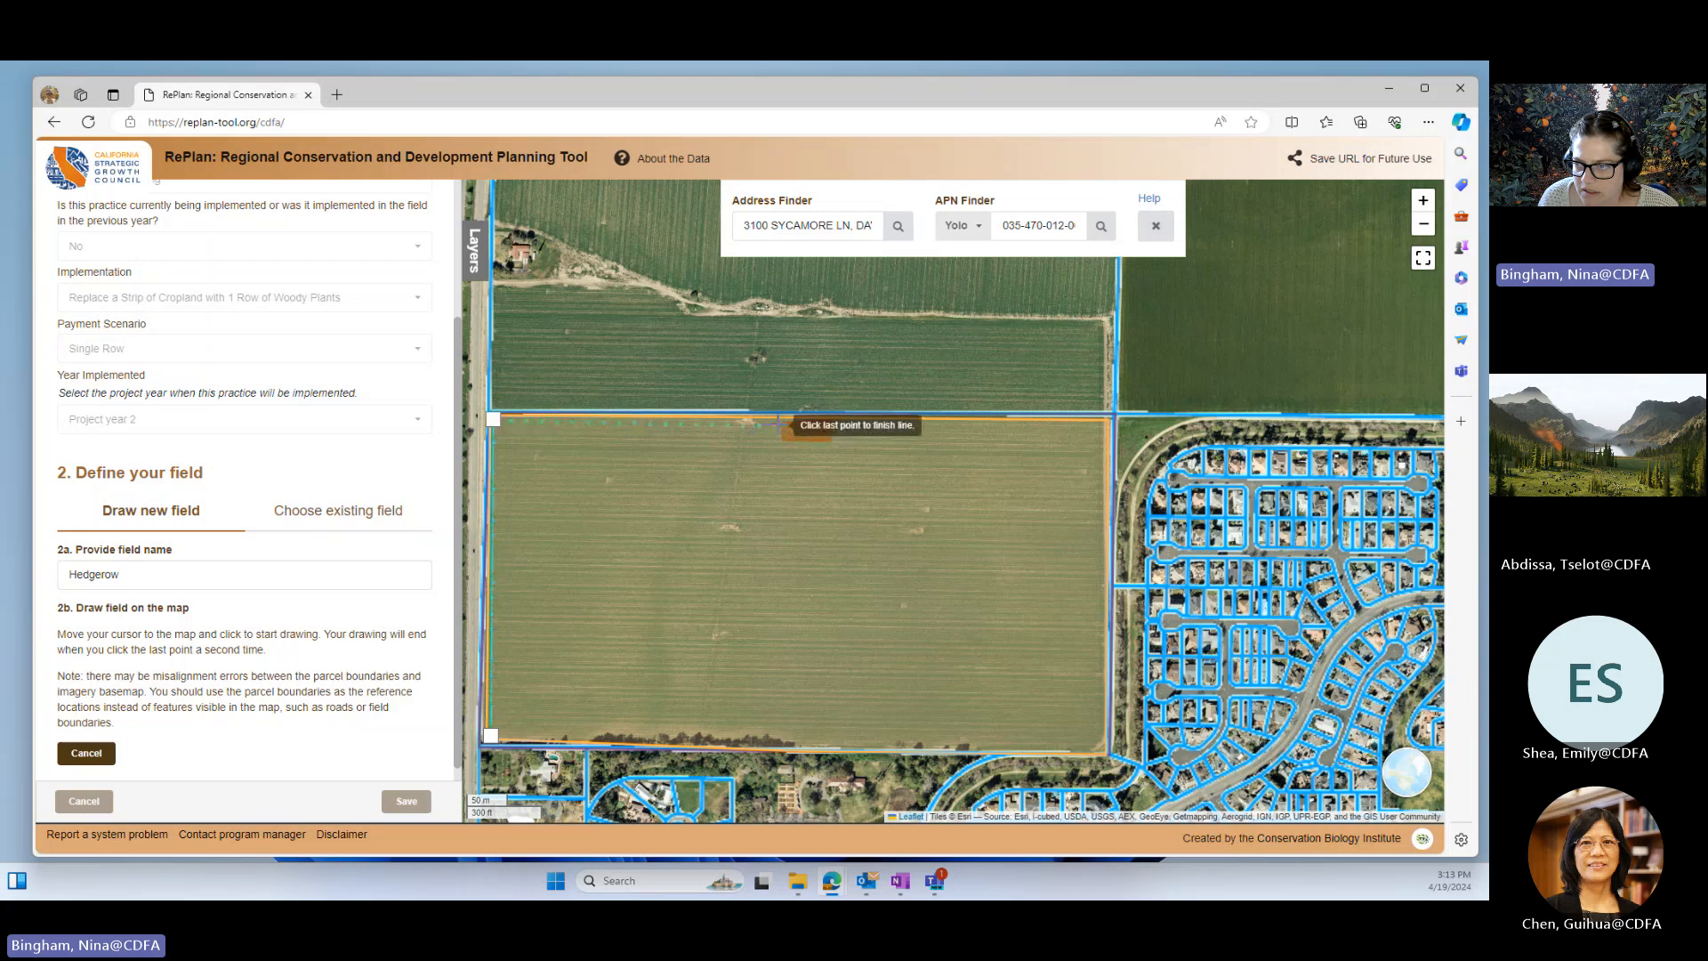
left_click(778, 423)
left_click(778, 441)
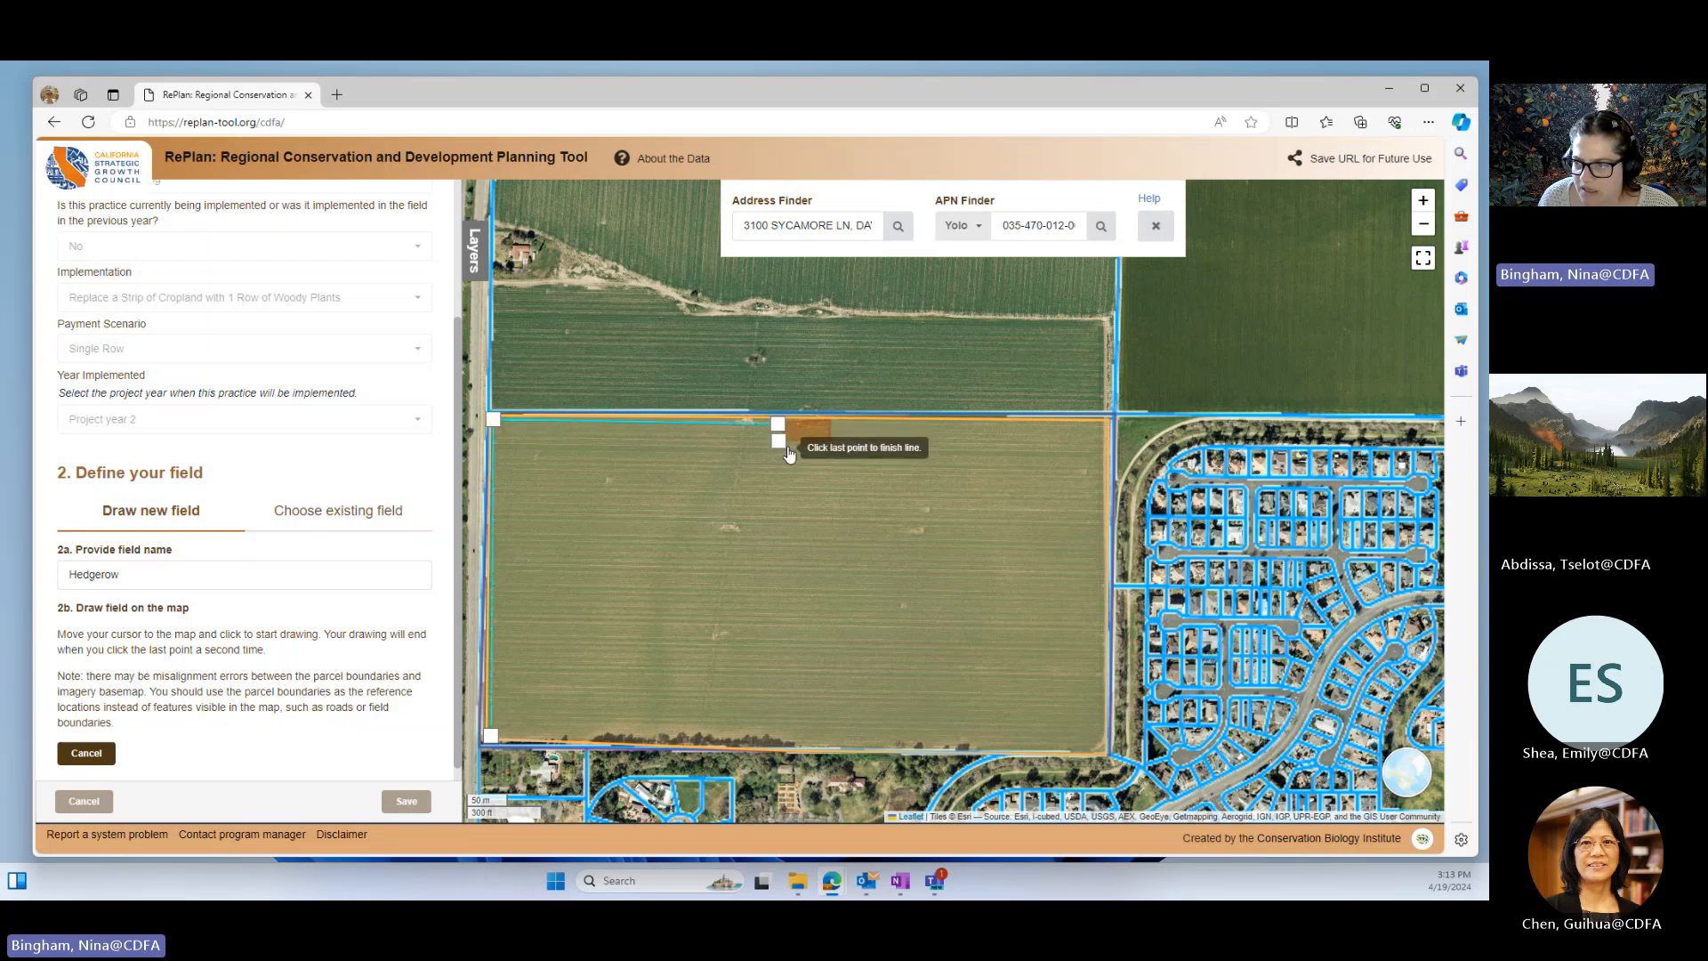
left_click(831, 444)
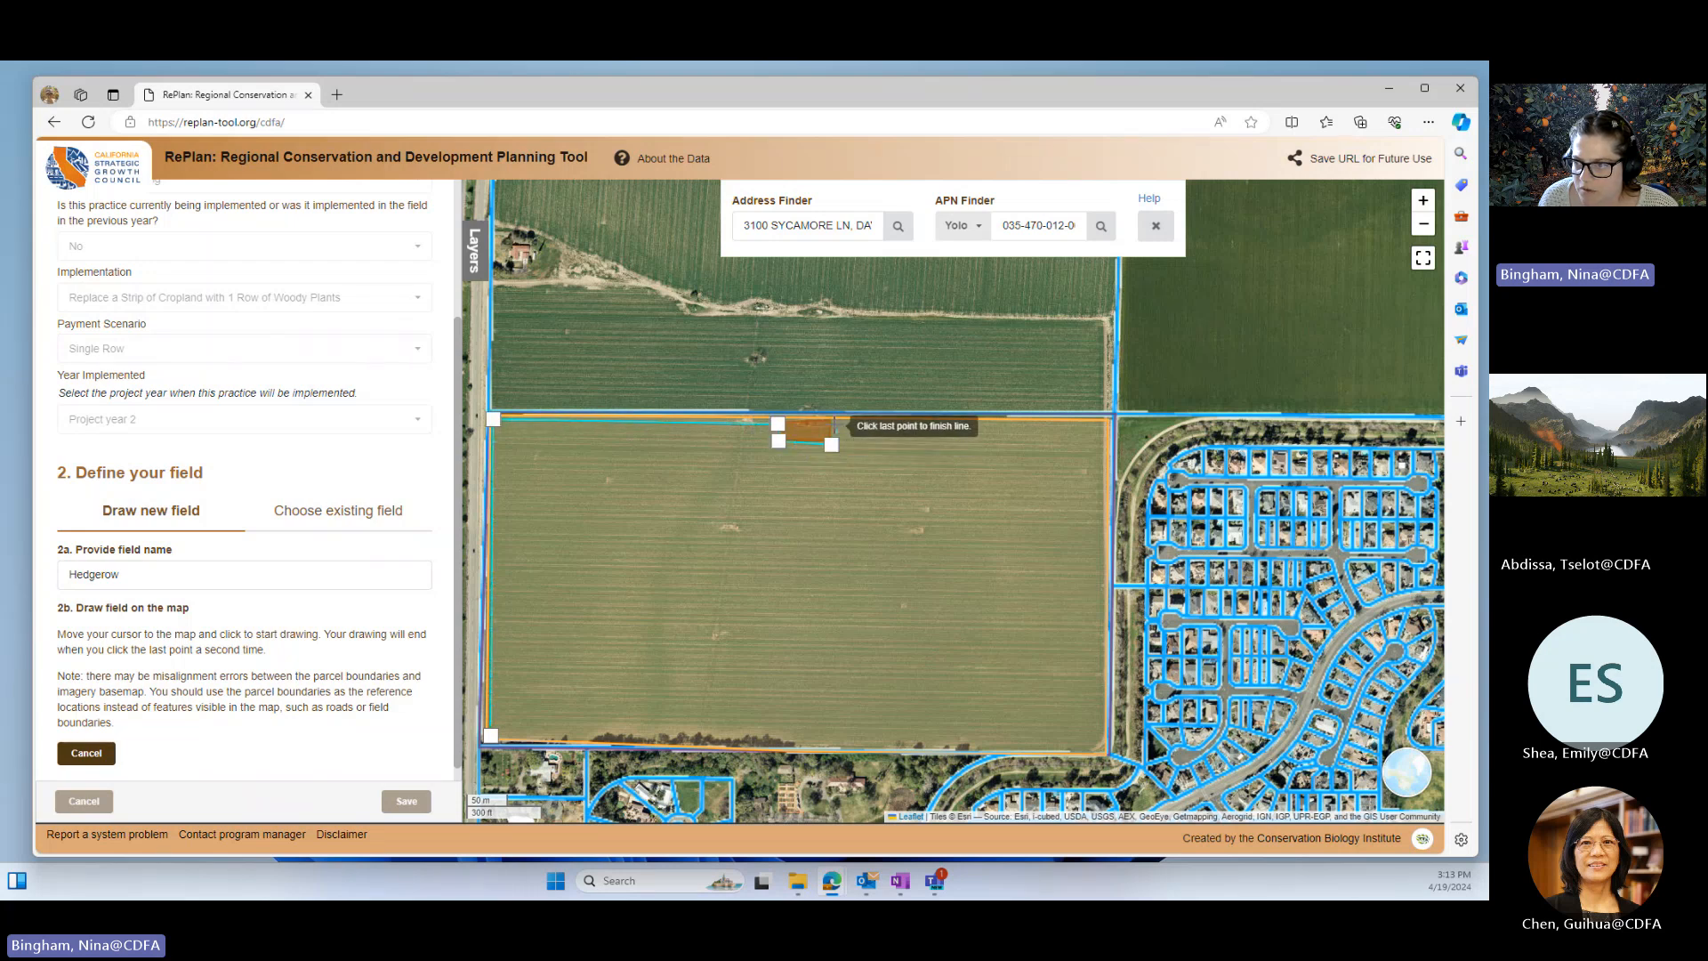
left_click(834, 424)
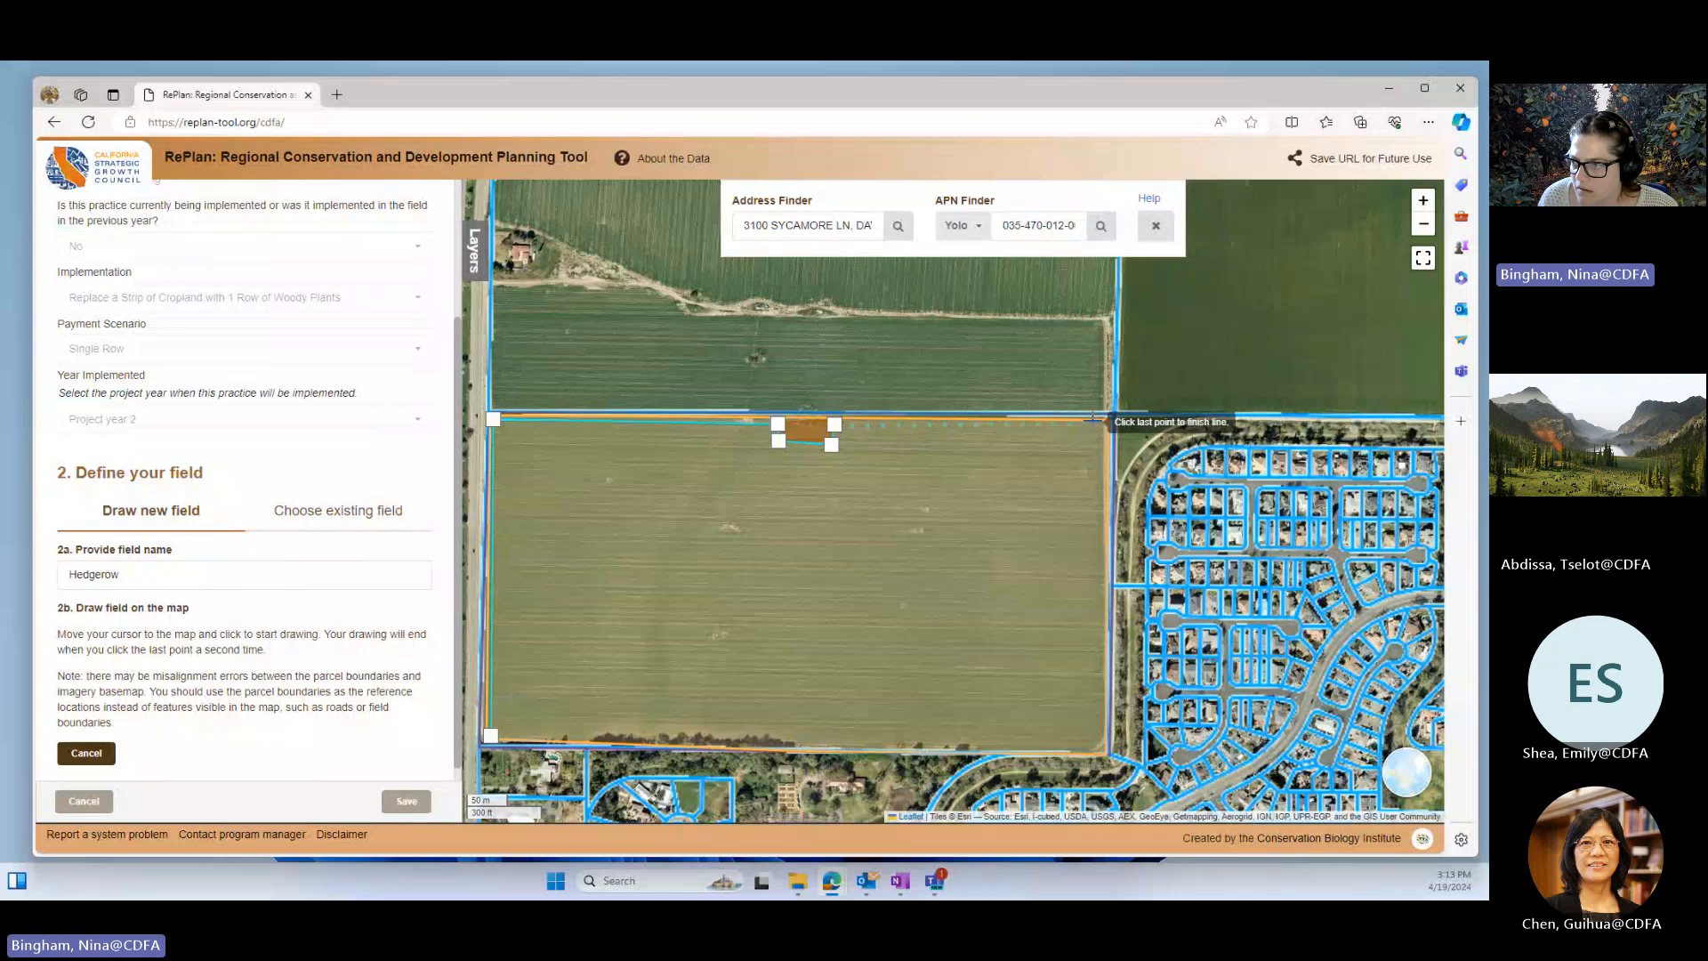
left_click(1106, 424)
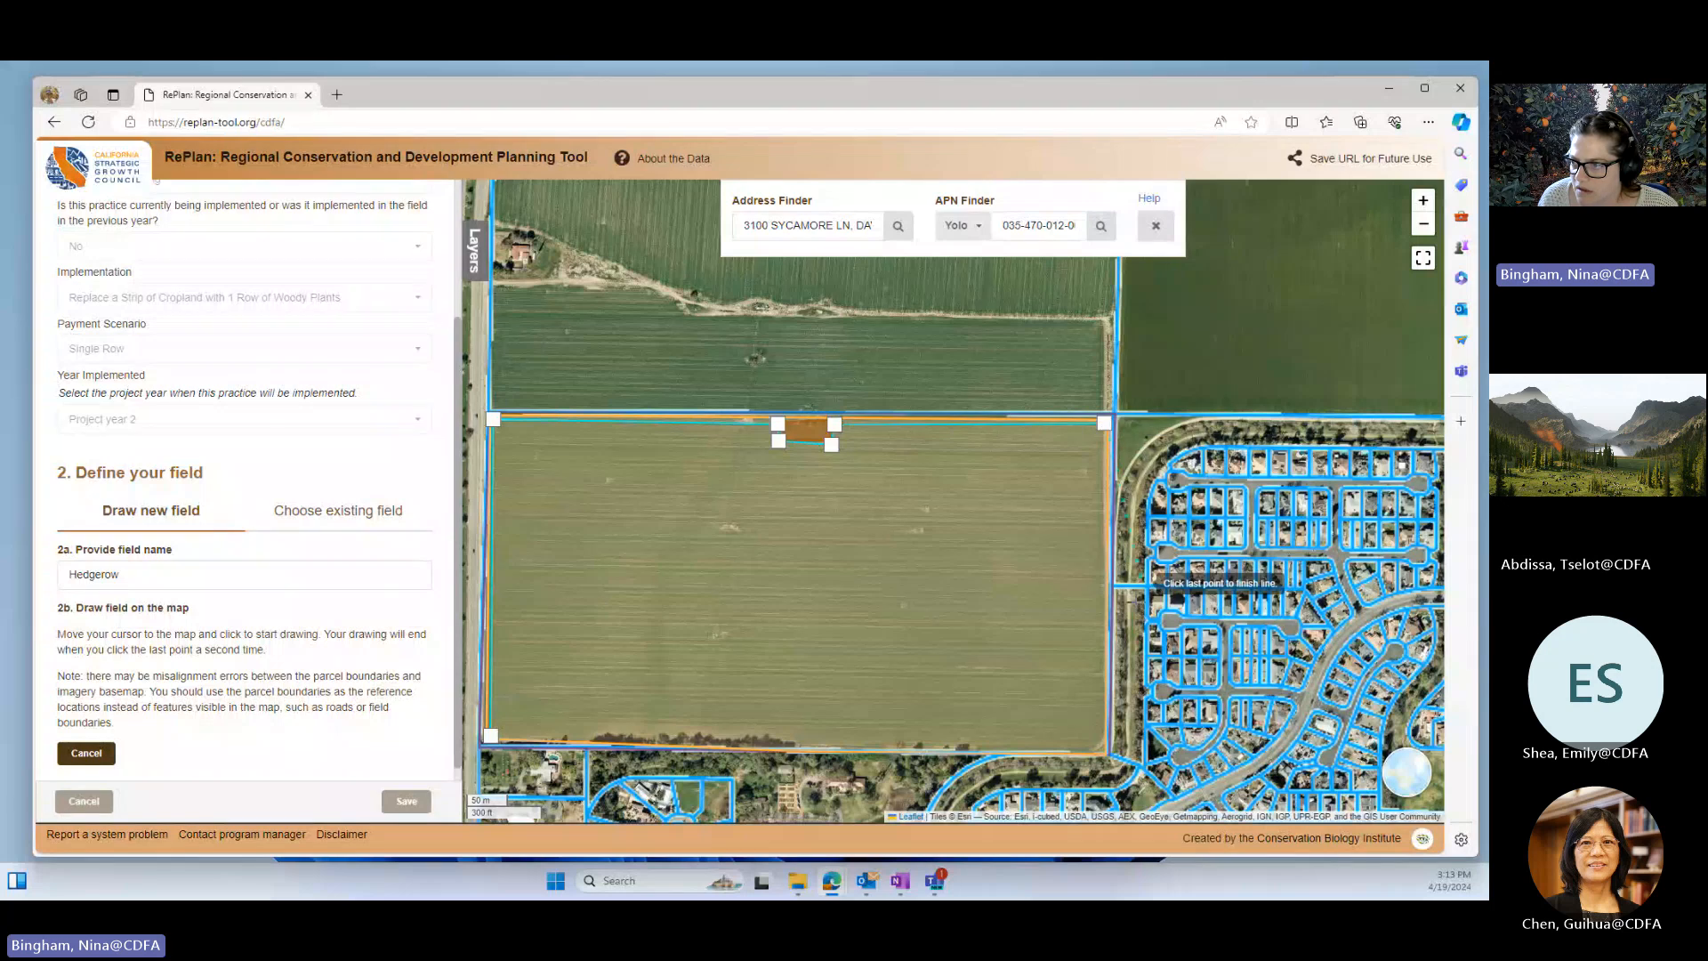
left_click(1100, 746)
left_click(1100, 747)
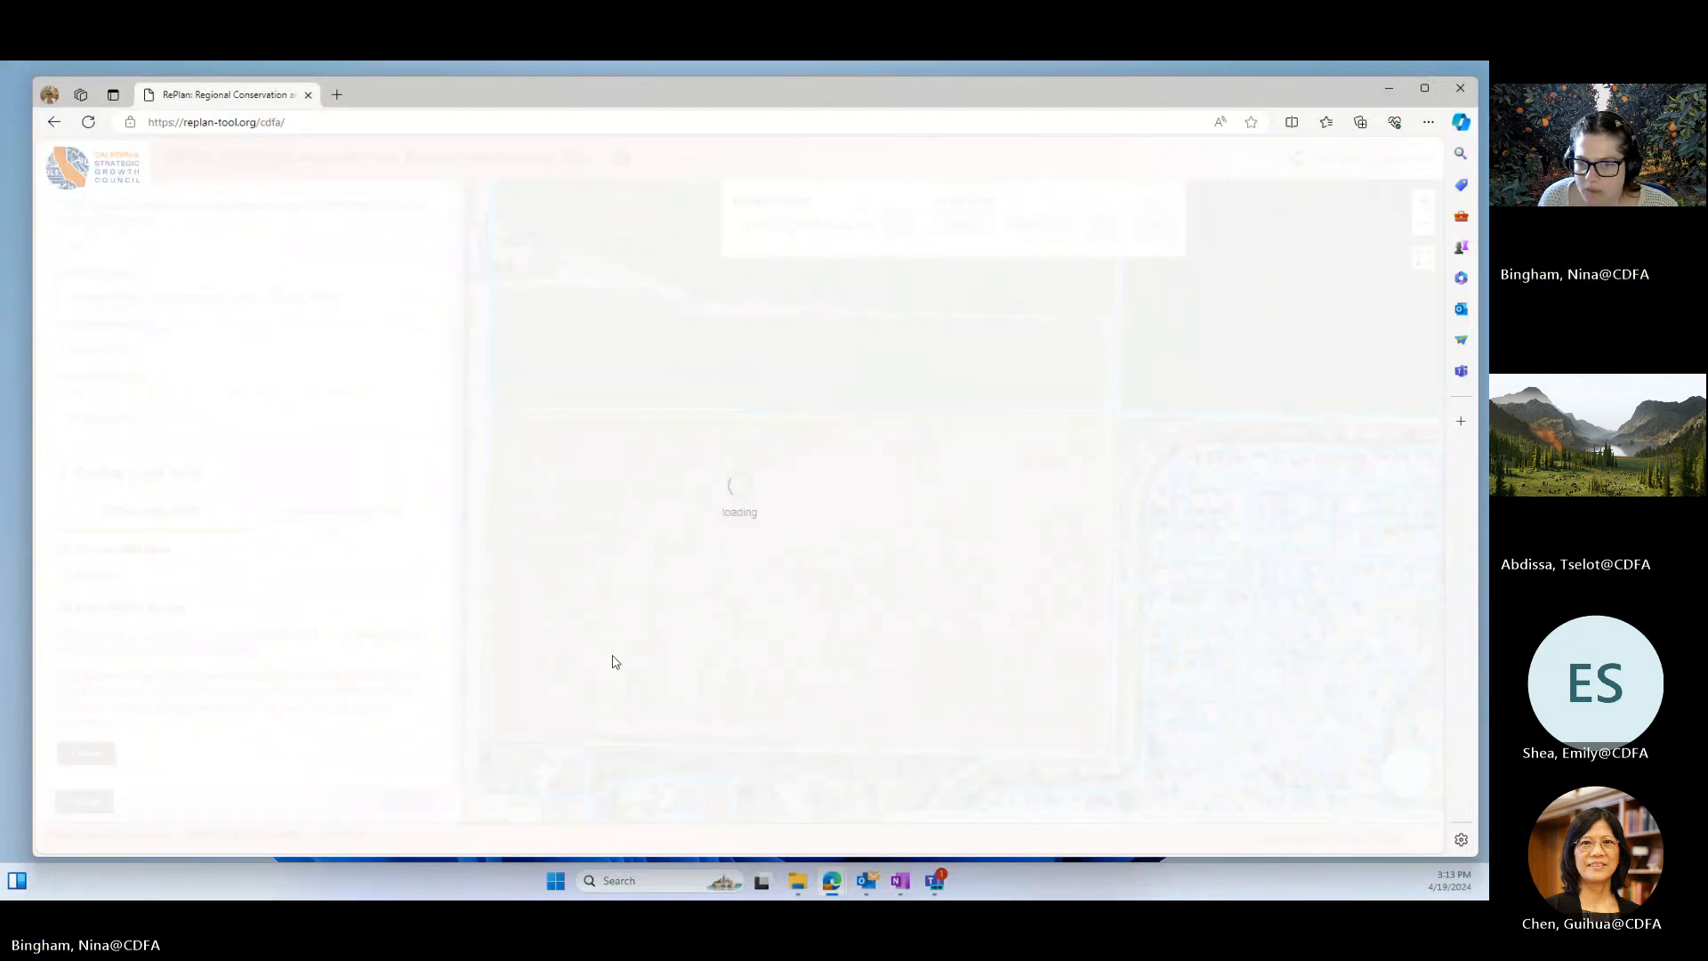
- Set the number of soil samples taken each year on the Hedgerow field to 3
scroll(231, 514, "down", 3)
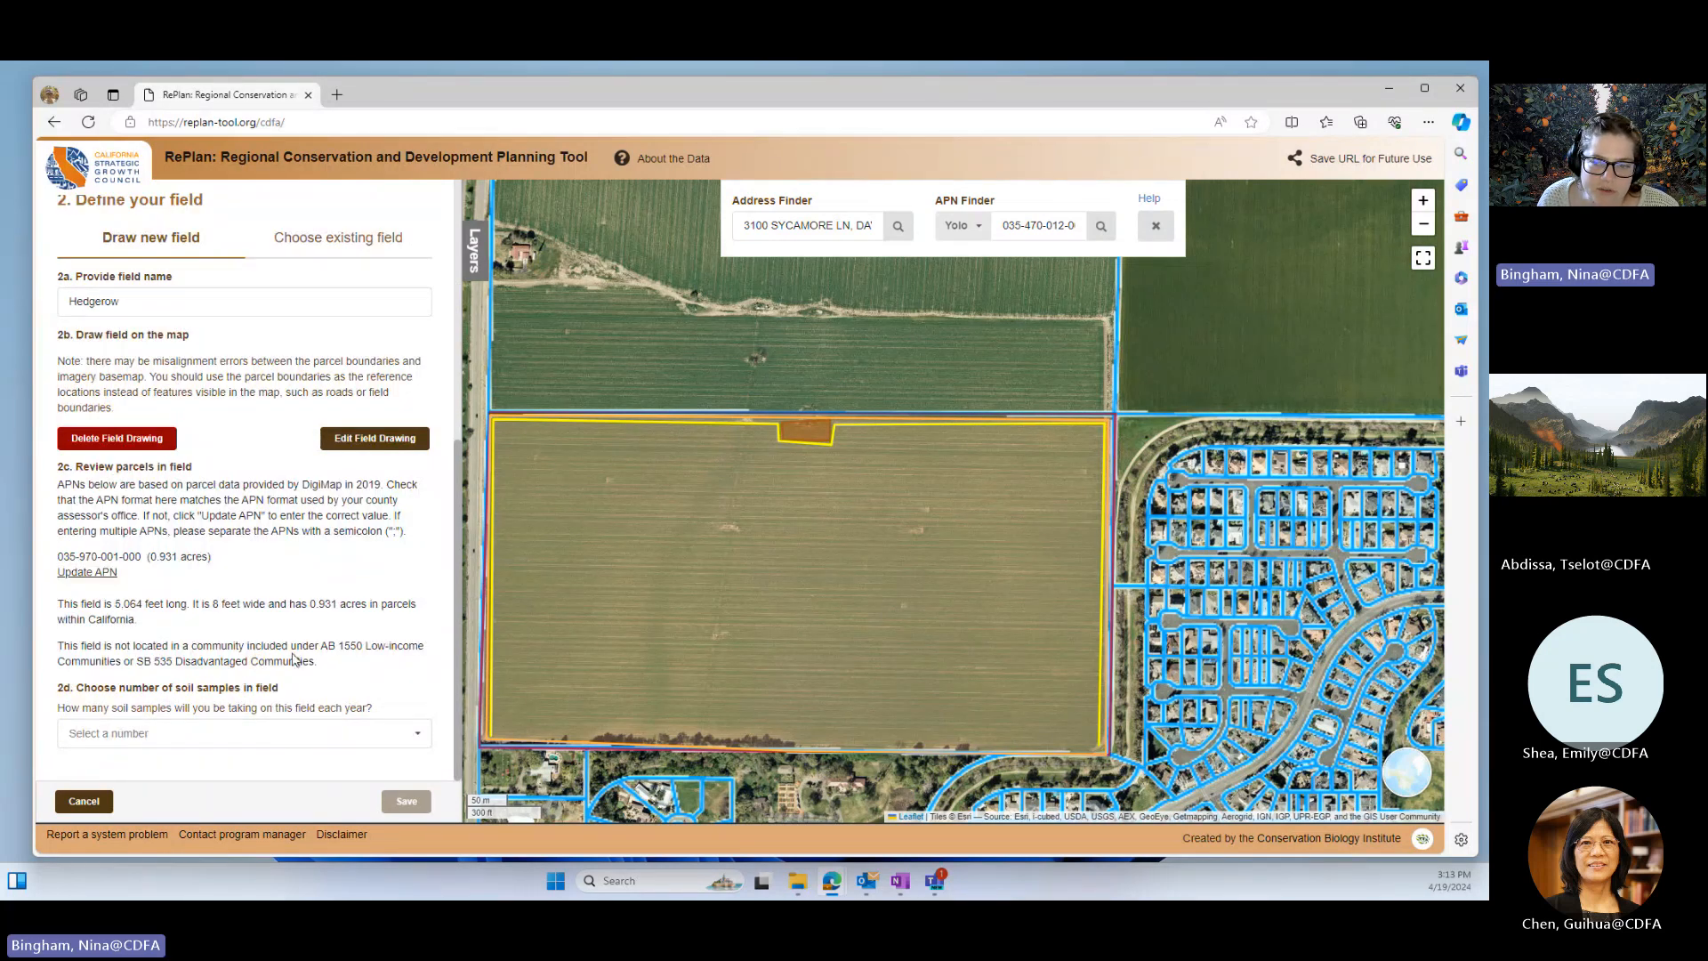
left_click(239, 743)
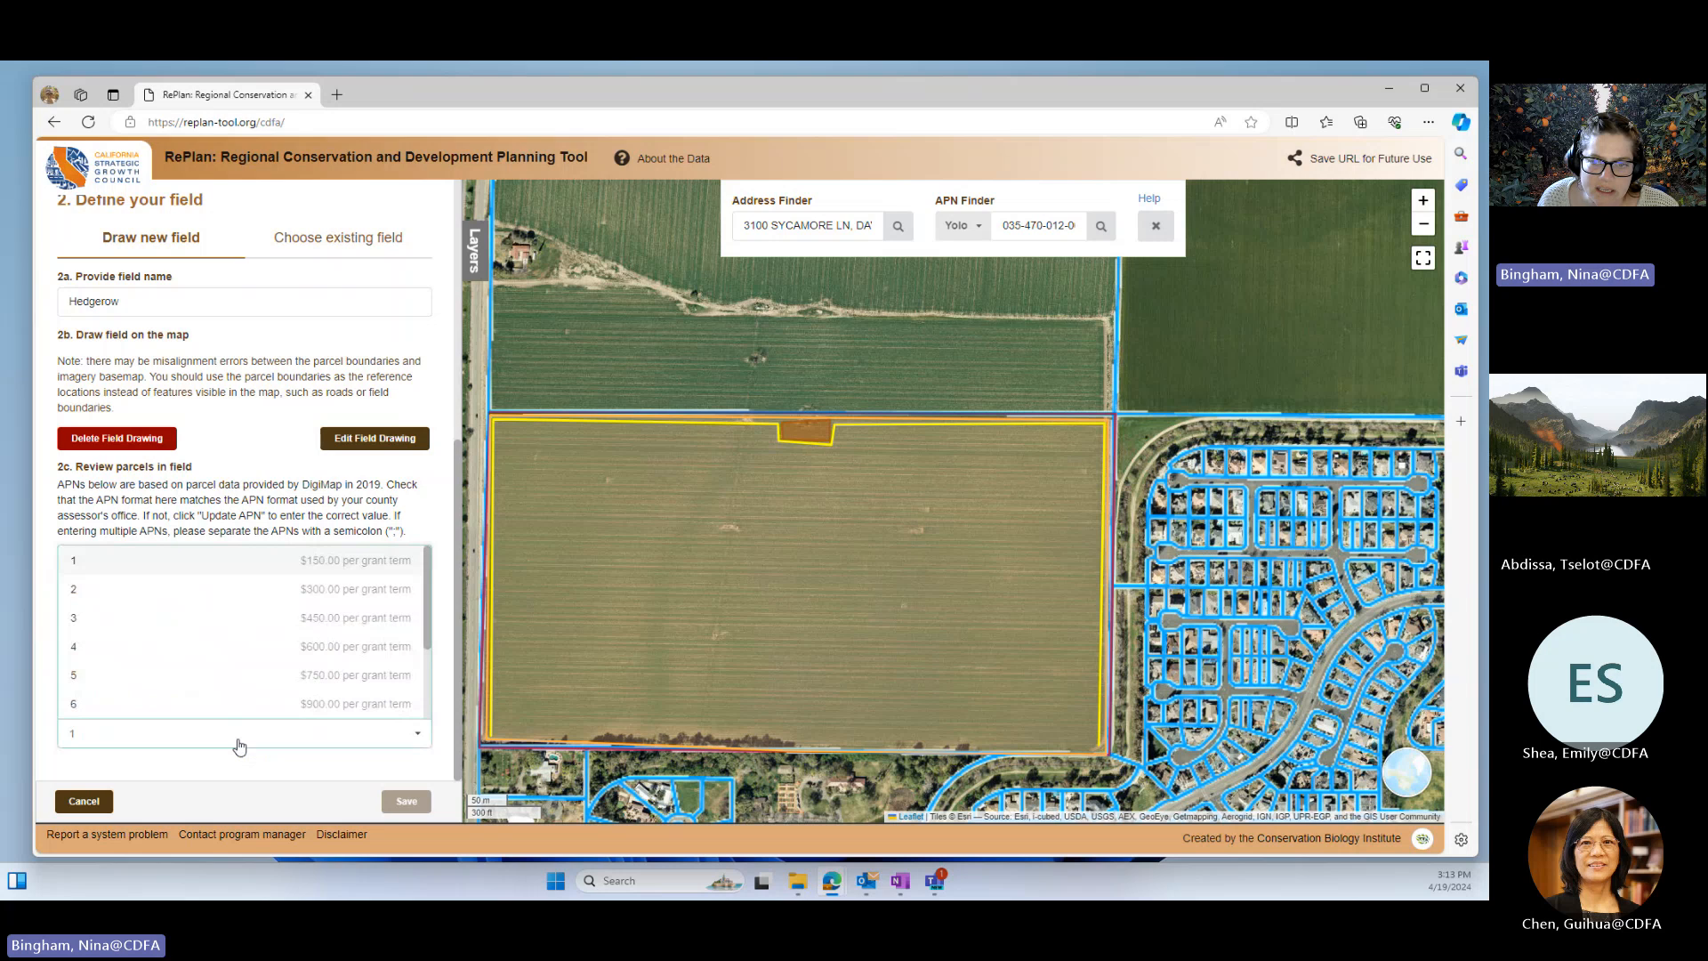
left_click(240, 745)
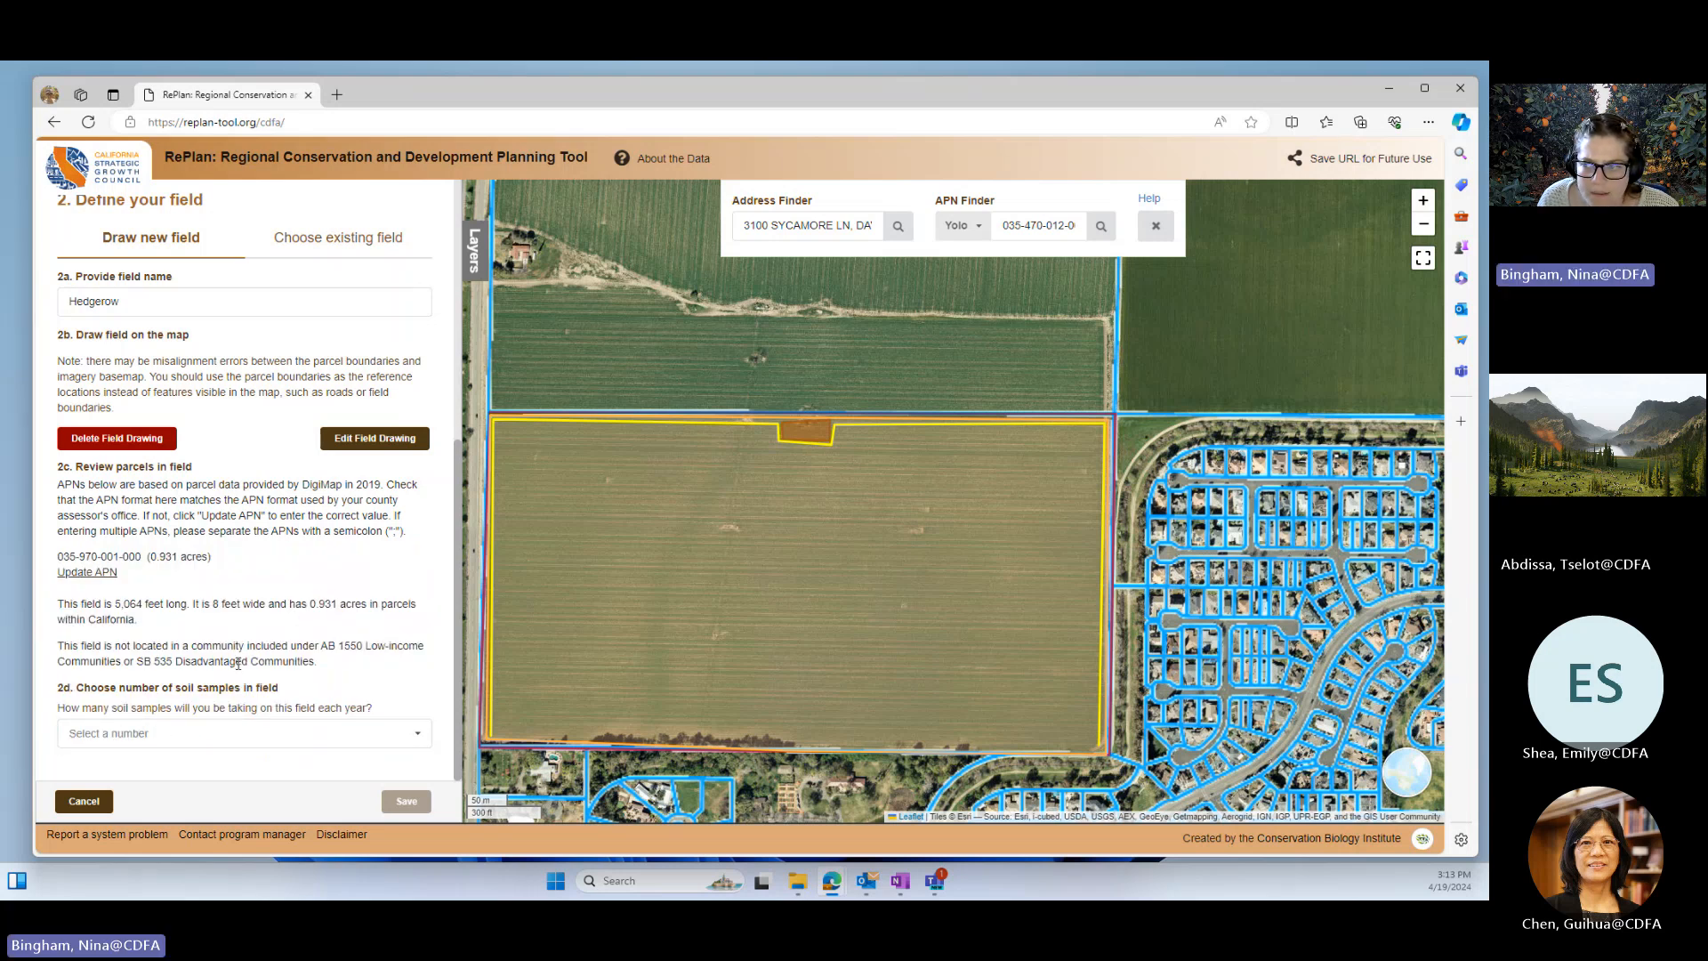
left_click(119, 734)
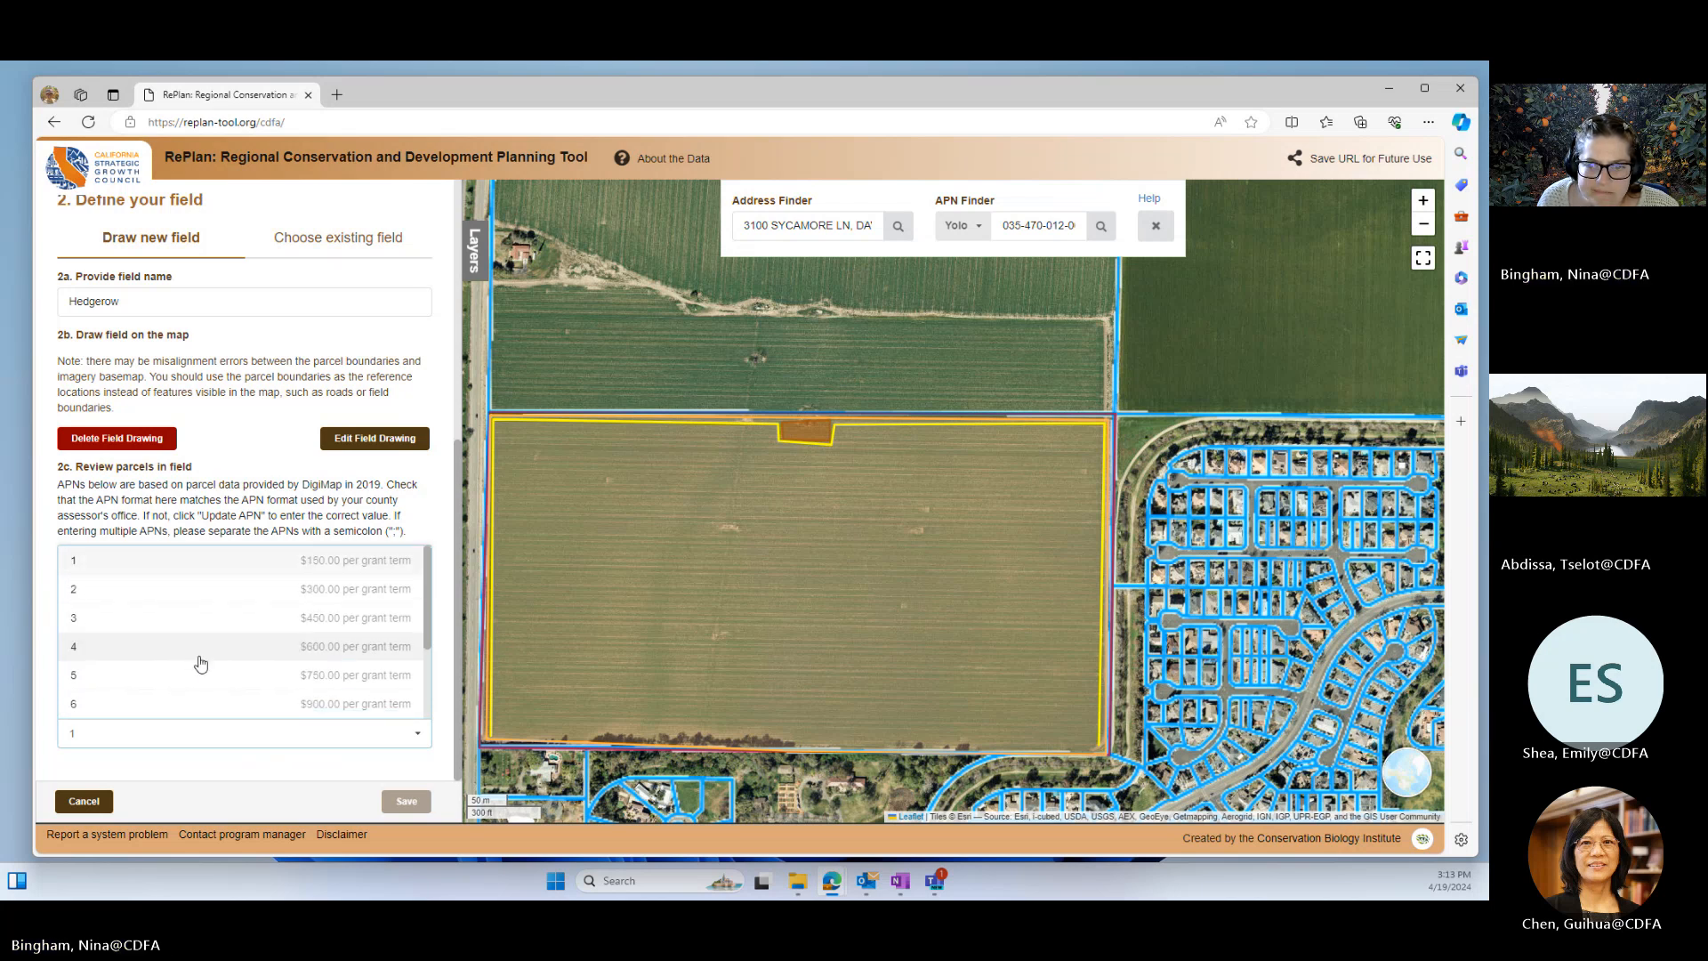
left_click(105, 617)
- Enter tomato as both the prior crop and the proposed crop for the Hedgerow field
scroll(171, 689, "down", 2)
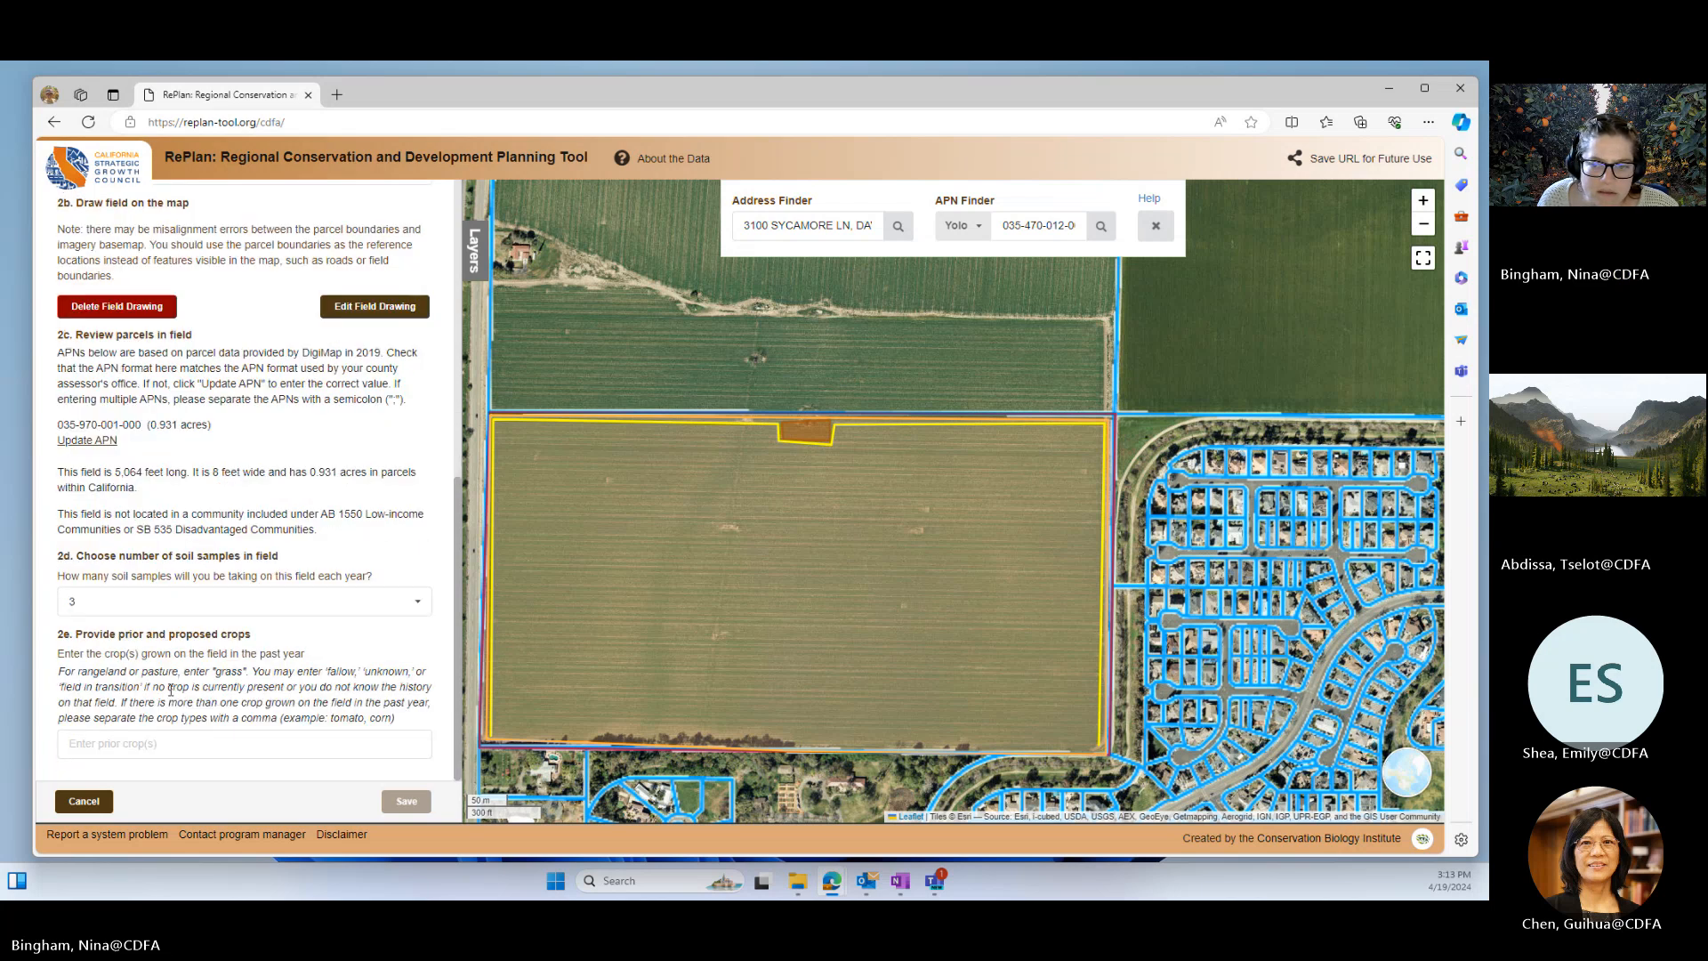
left_click(142, 743)
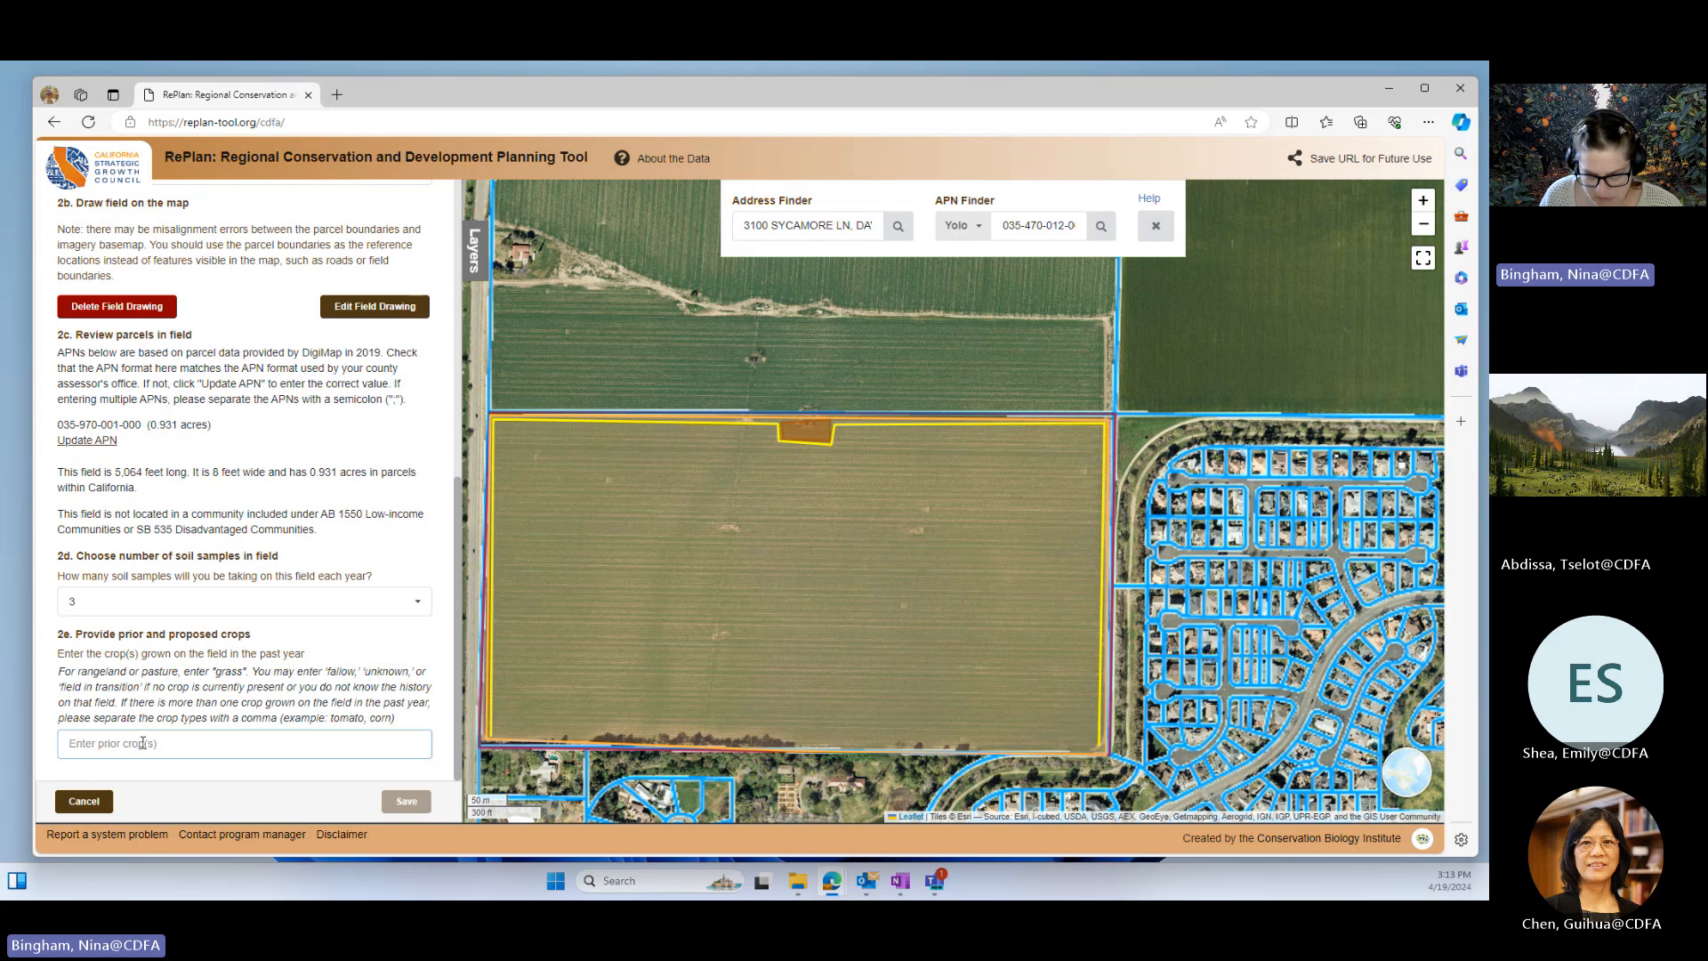
type("tomato")
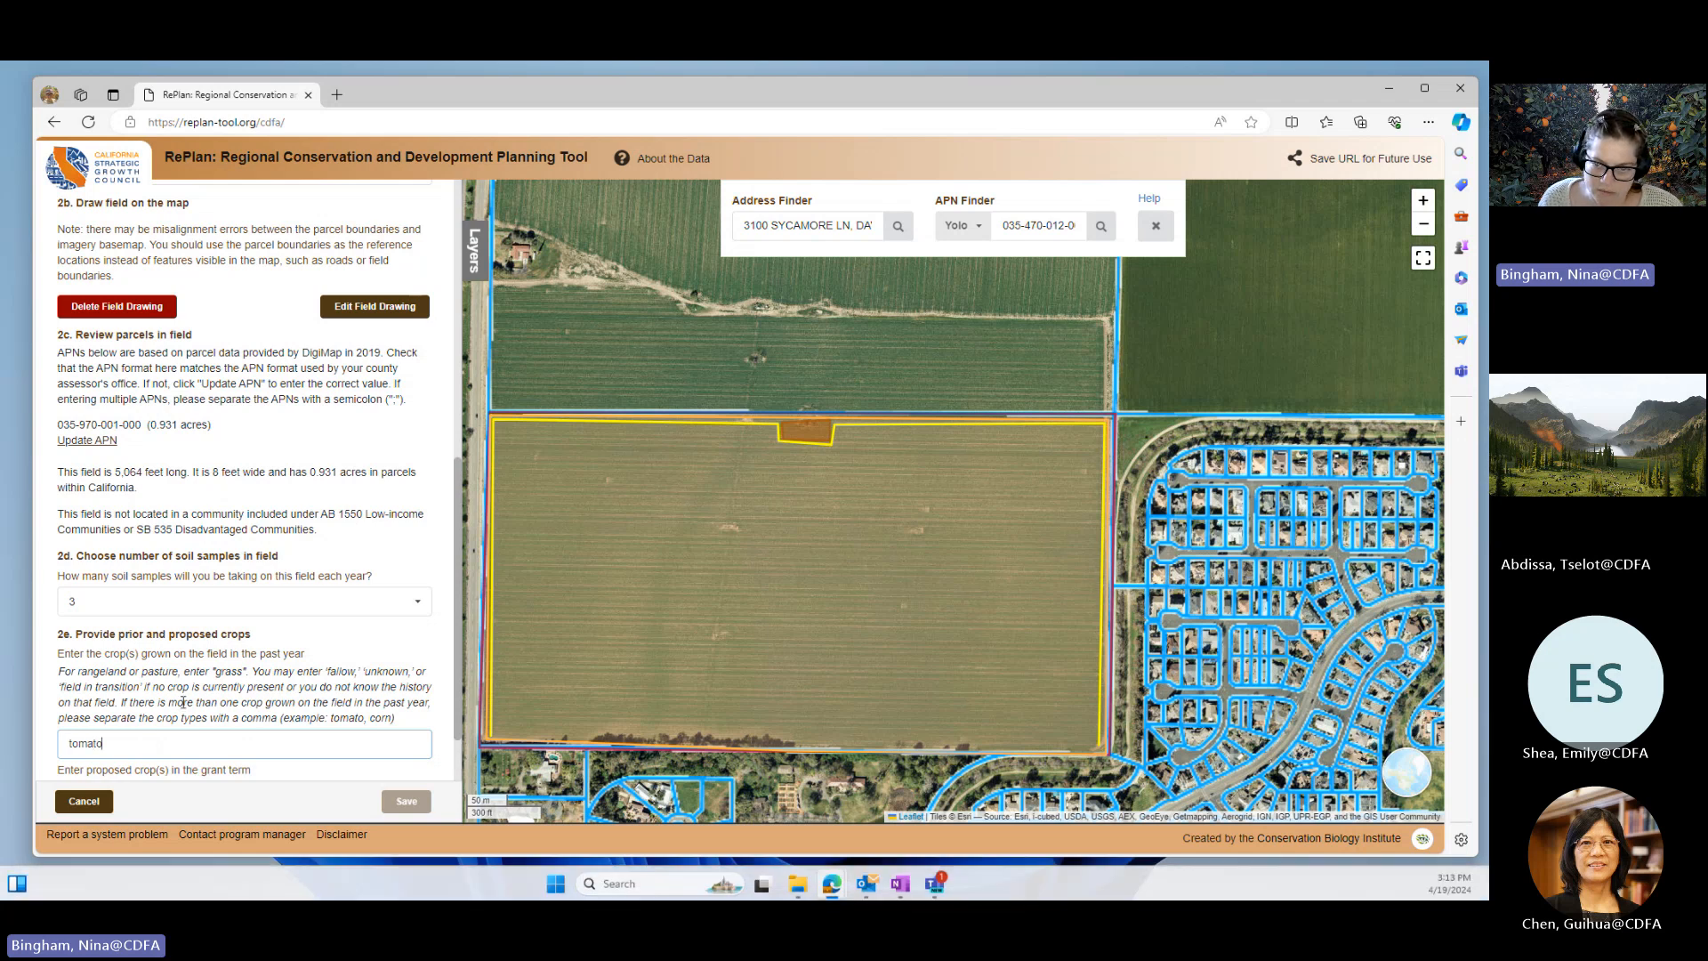
scroll(172, 683, "down", 1)
left_click(183, 742)
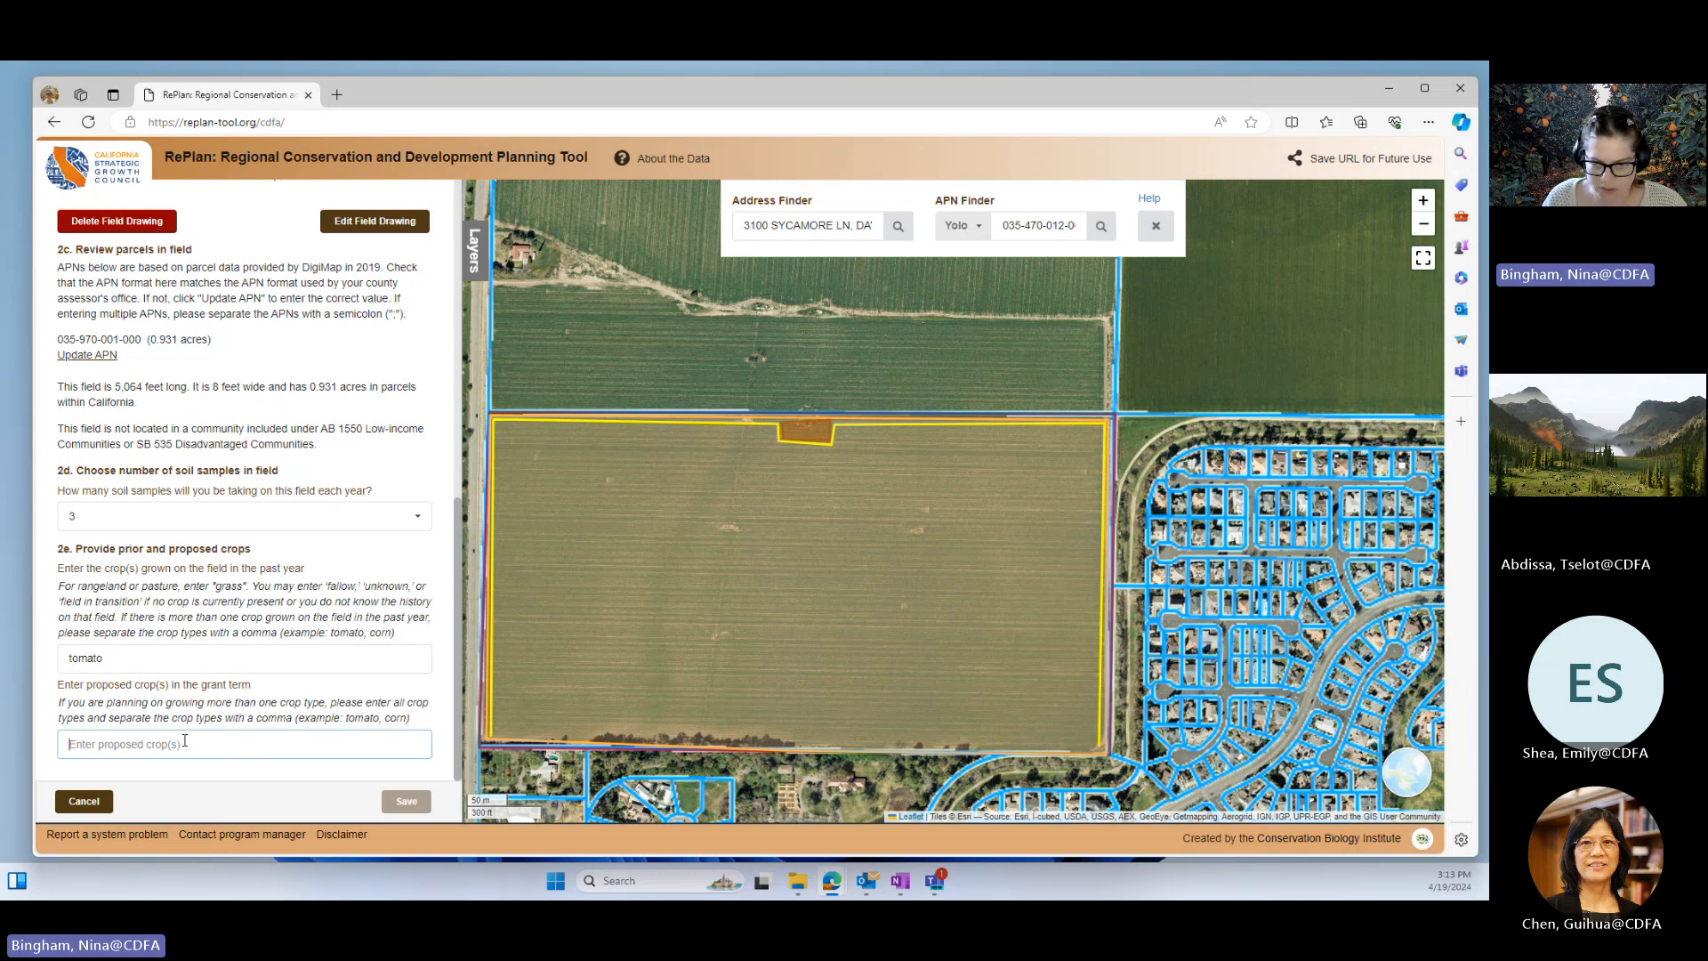
type("tomato")
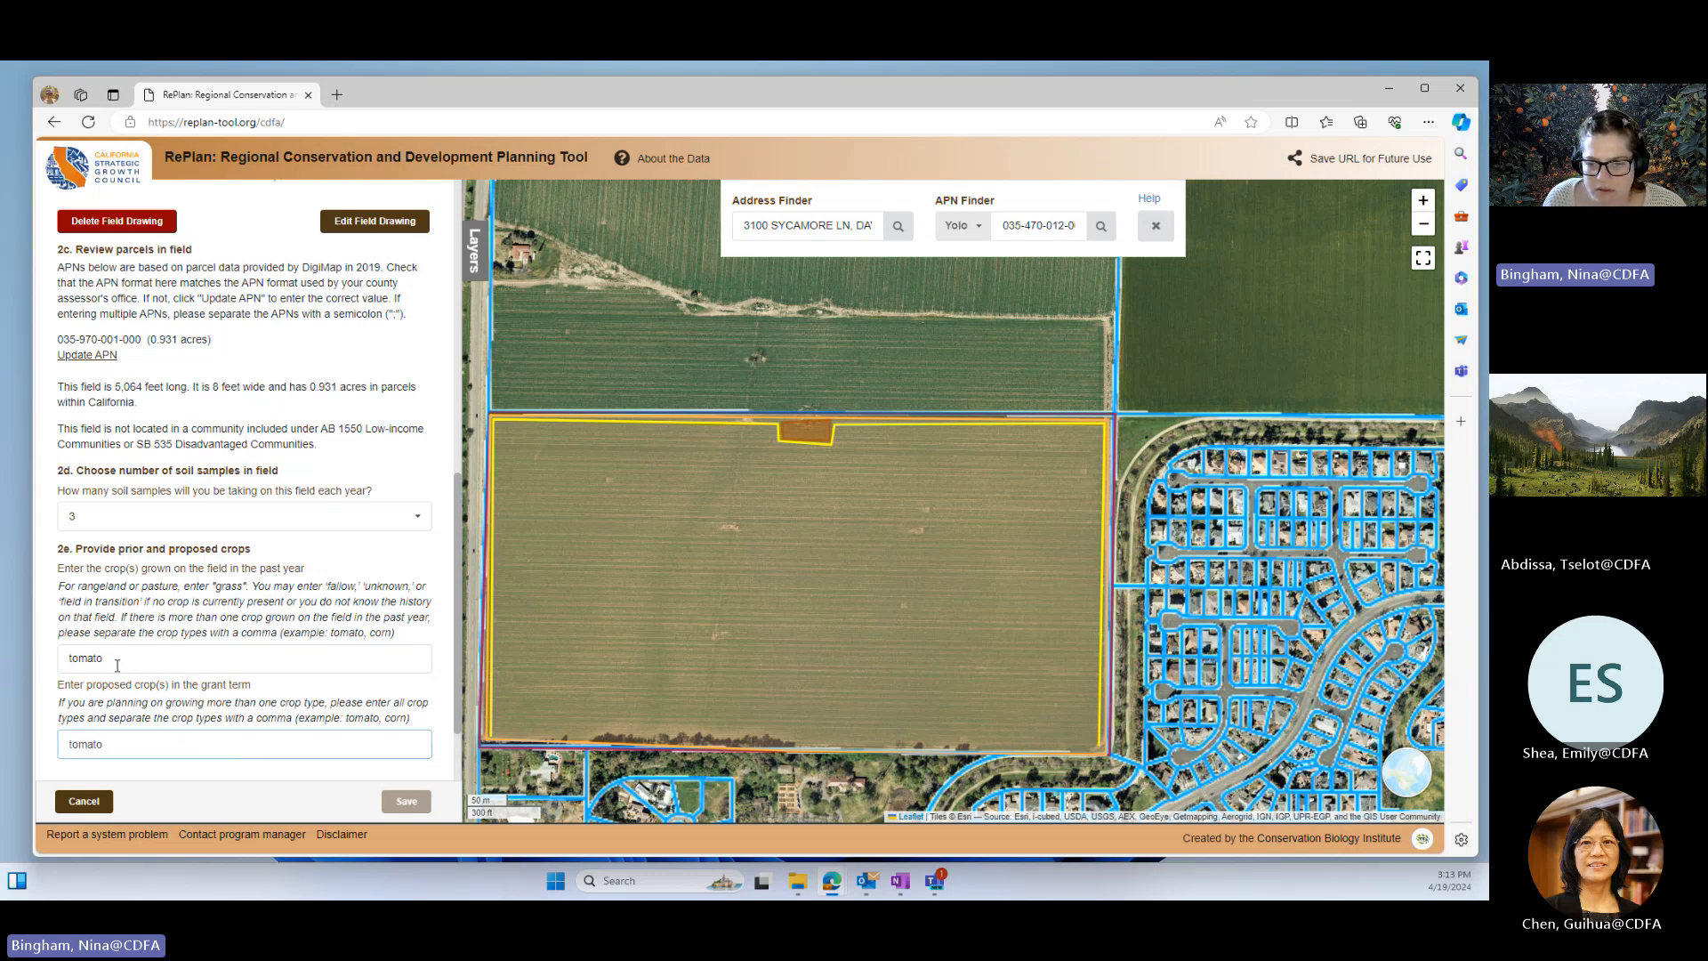
- From the recommended Attract Pollinators species, select Hummingbird trumpet or California fuchsia, and California fescue
scroll(116, 665, "down", 1)
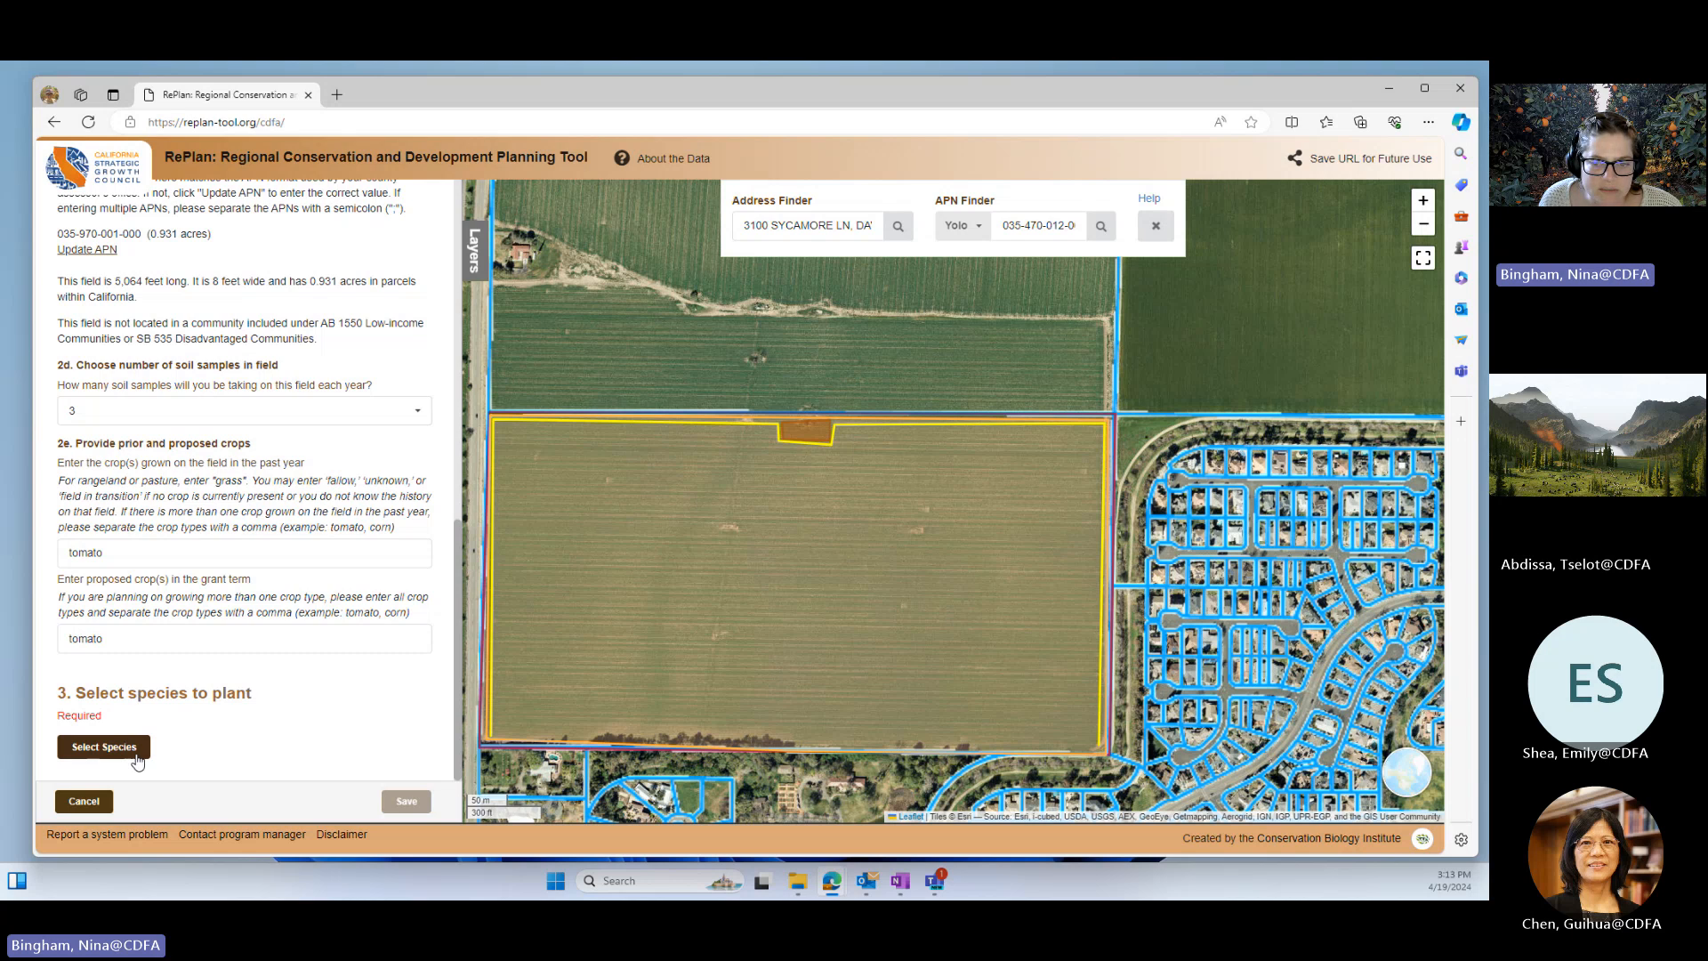
left_click(90, 752)
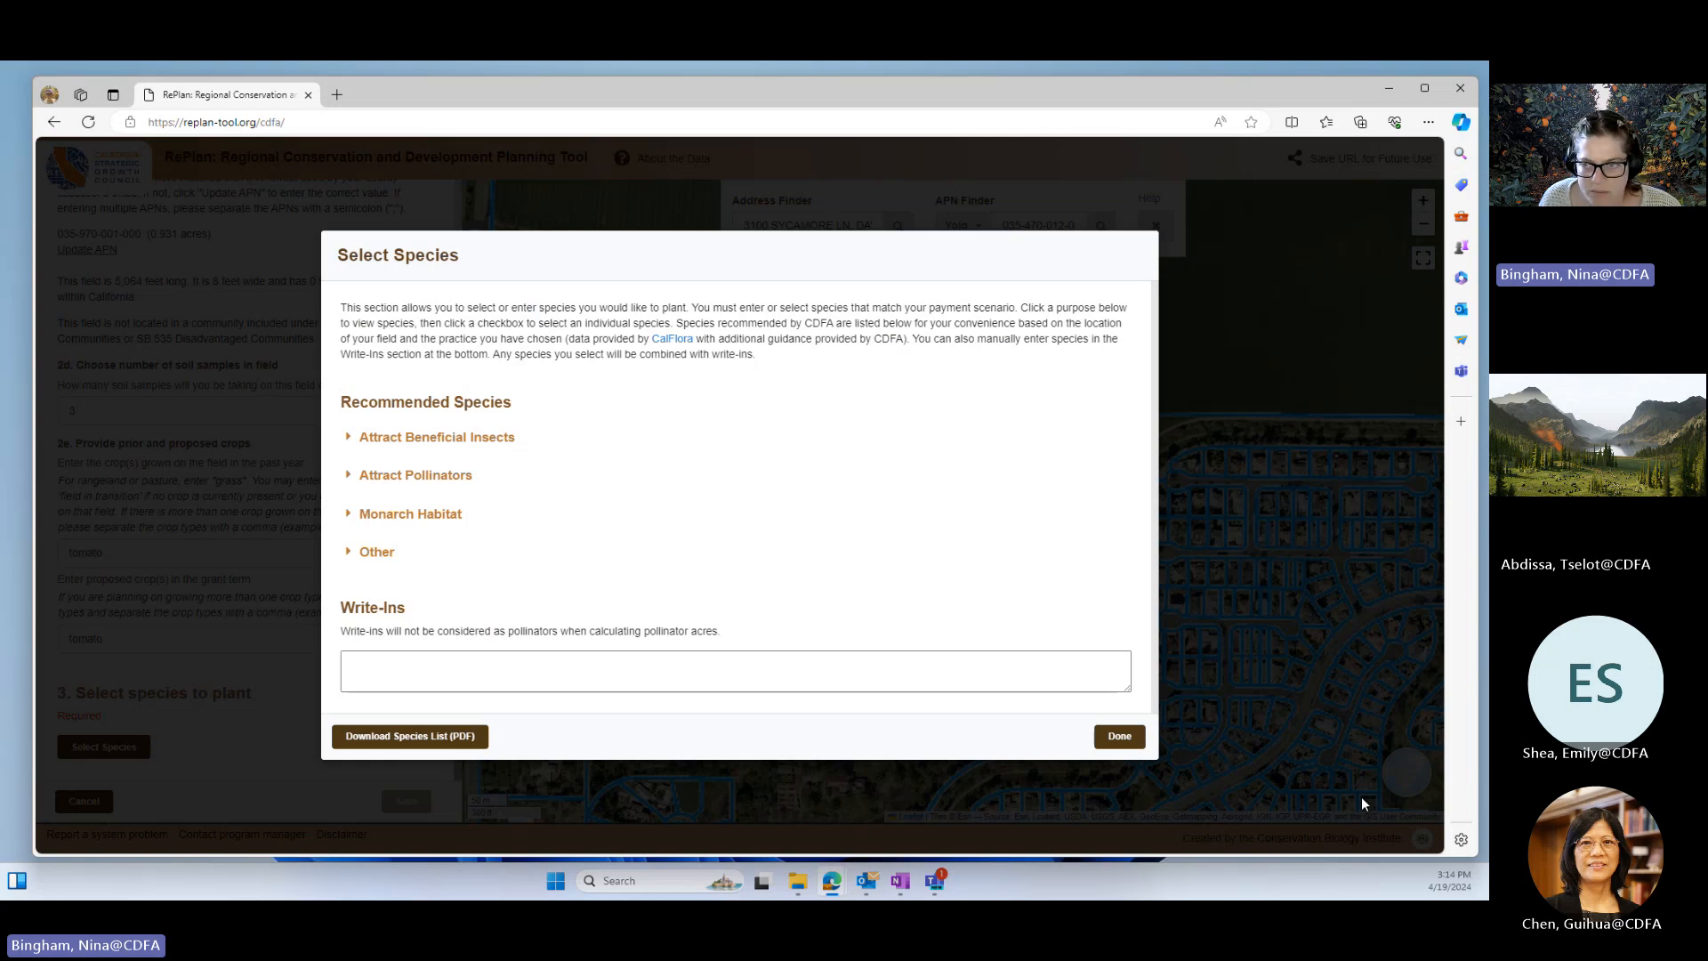
left_click(345, 478)
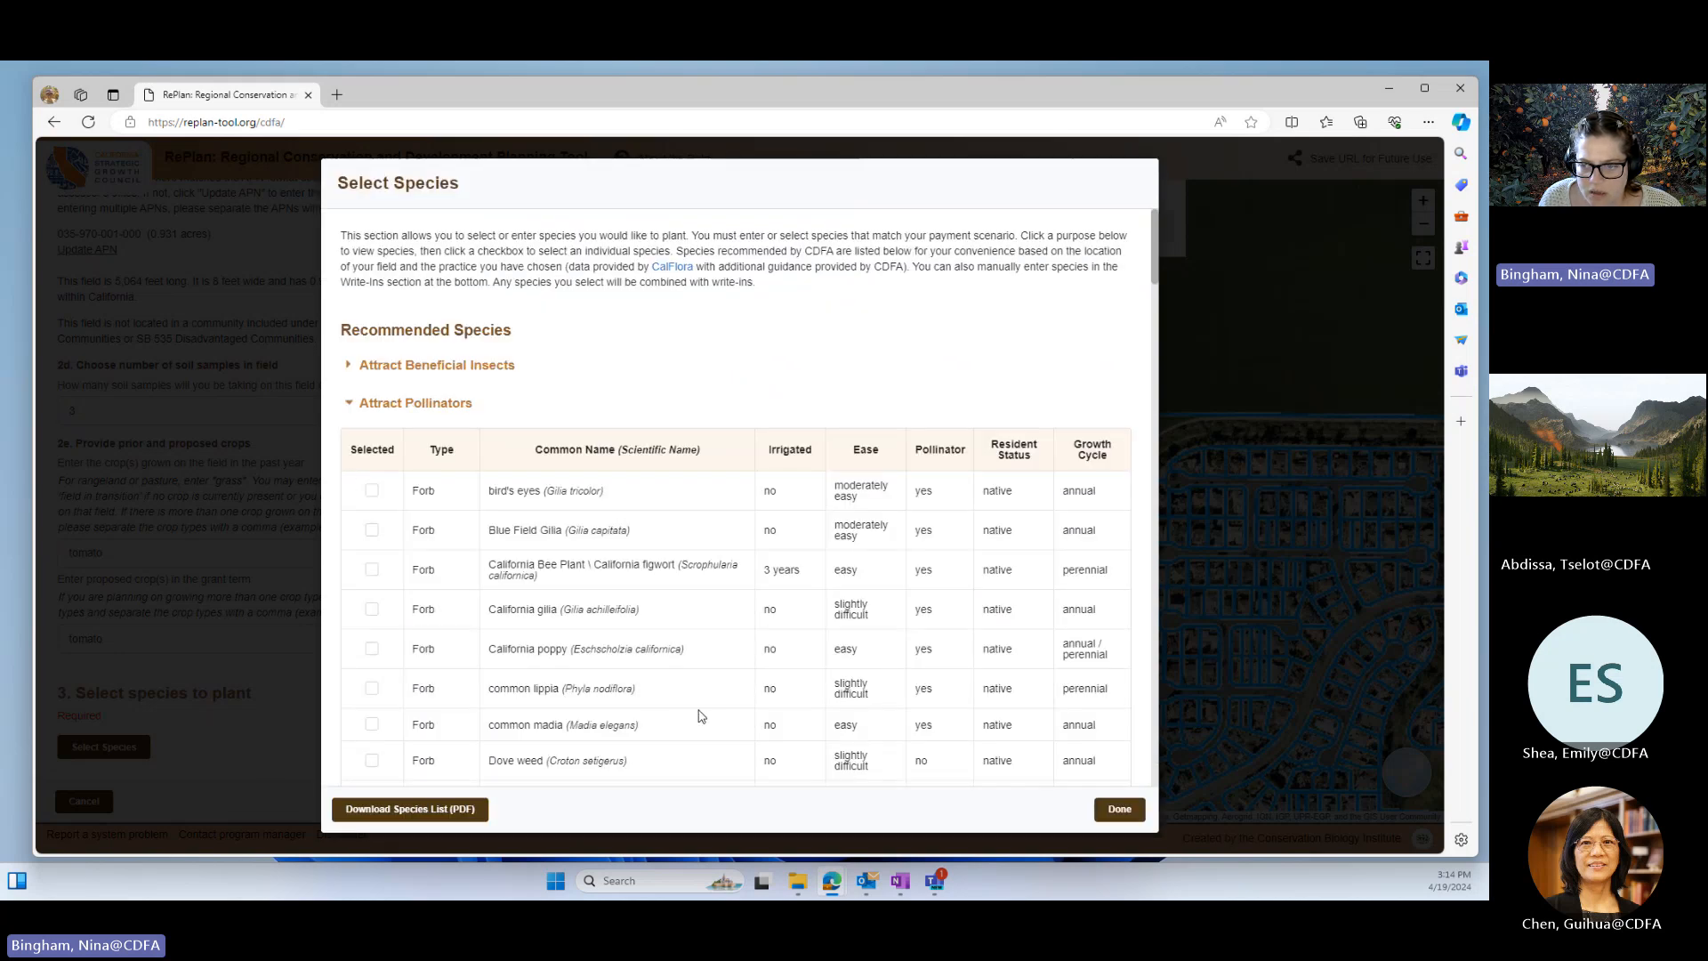
scroll(699, 716, "down", 3)
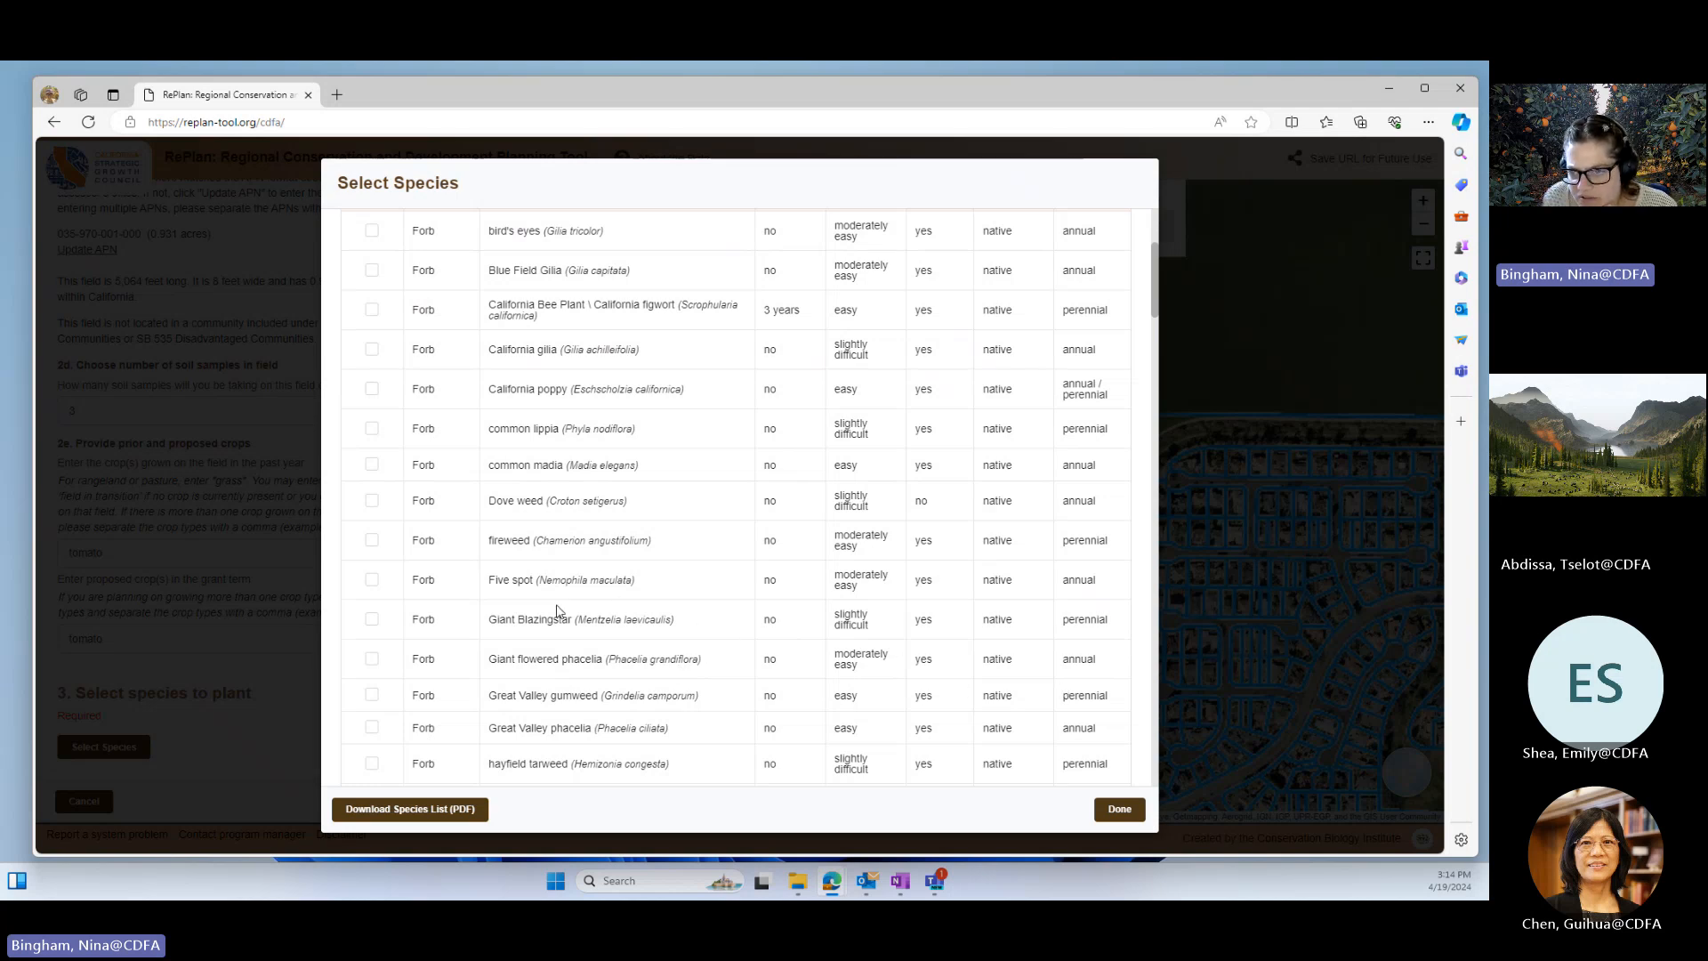
scroll(527, 582, "down", 2)
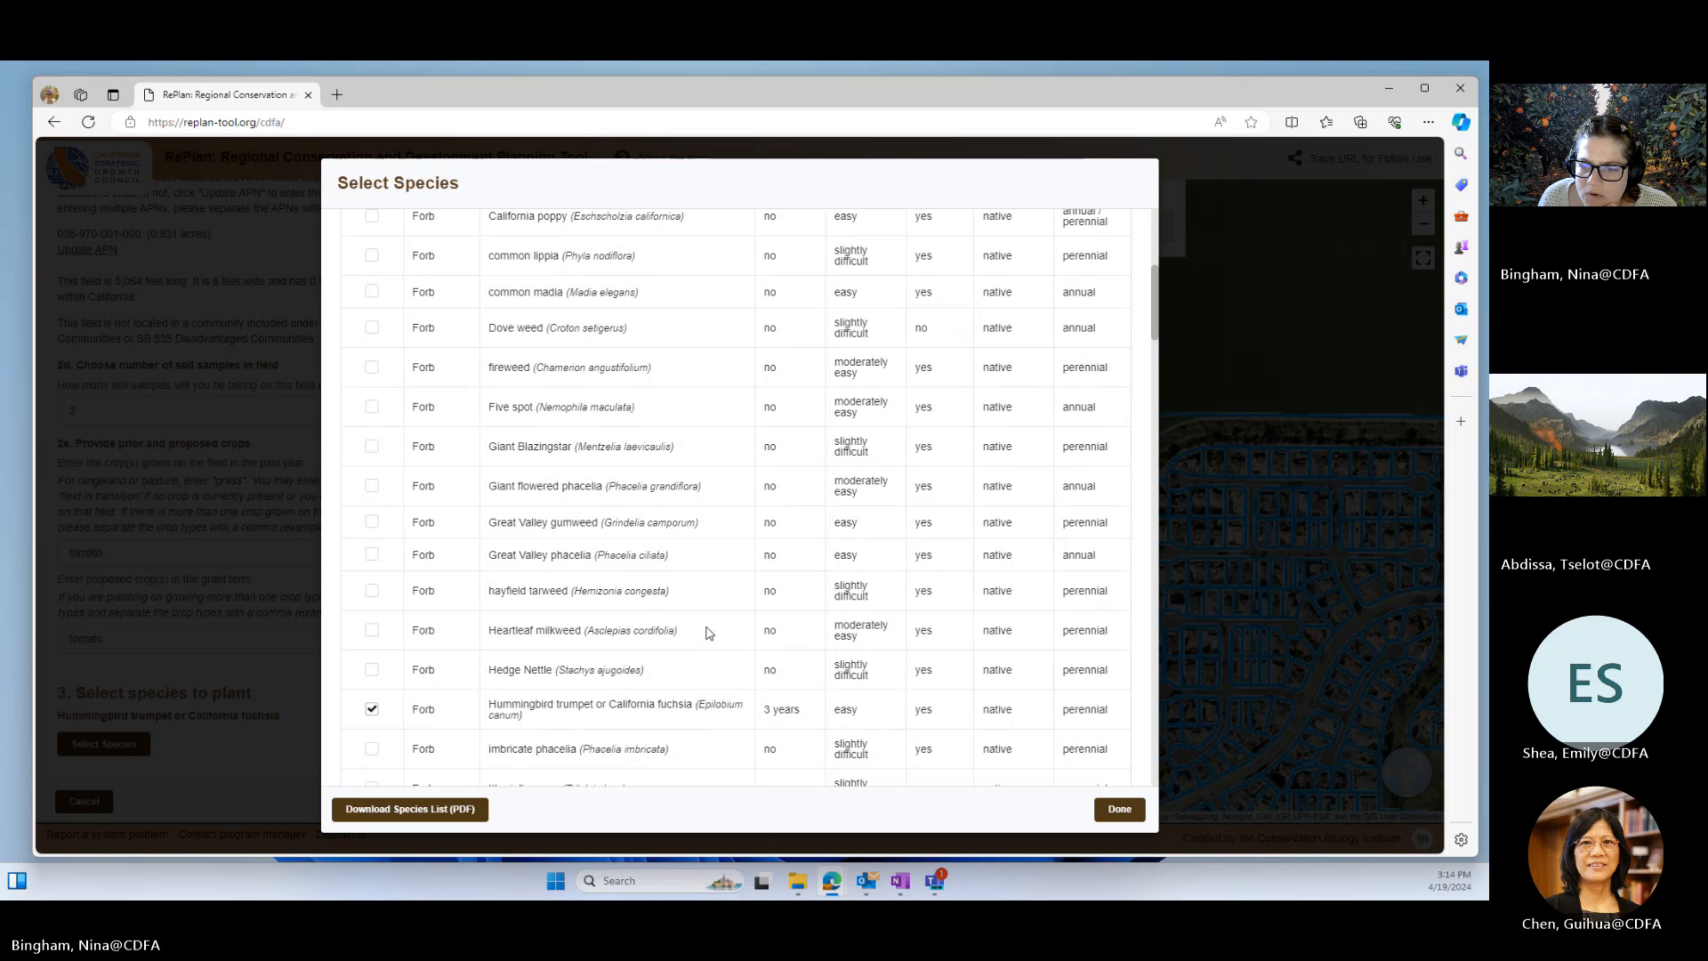
scroll(676, 636, "down", 10)
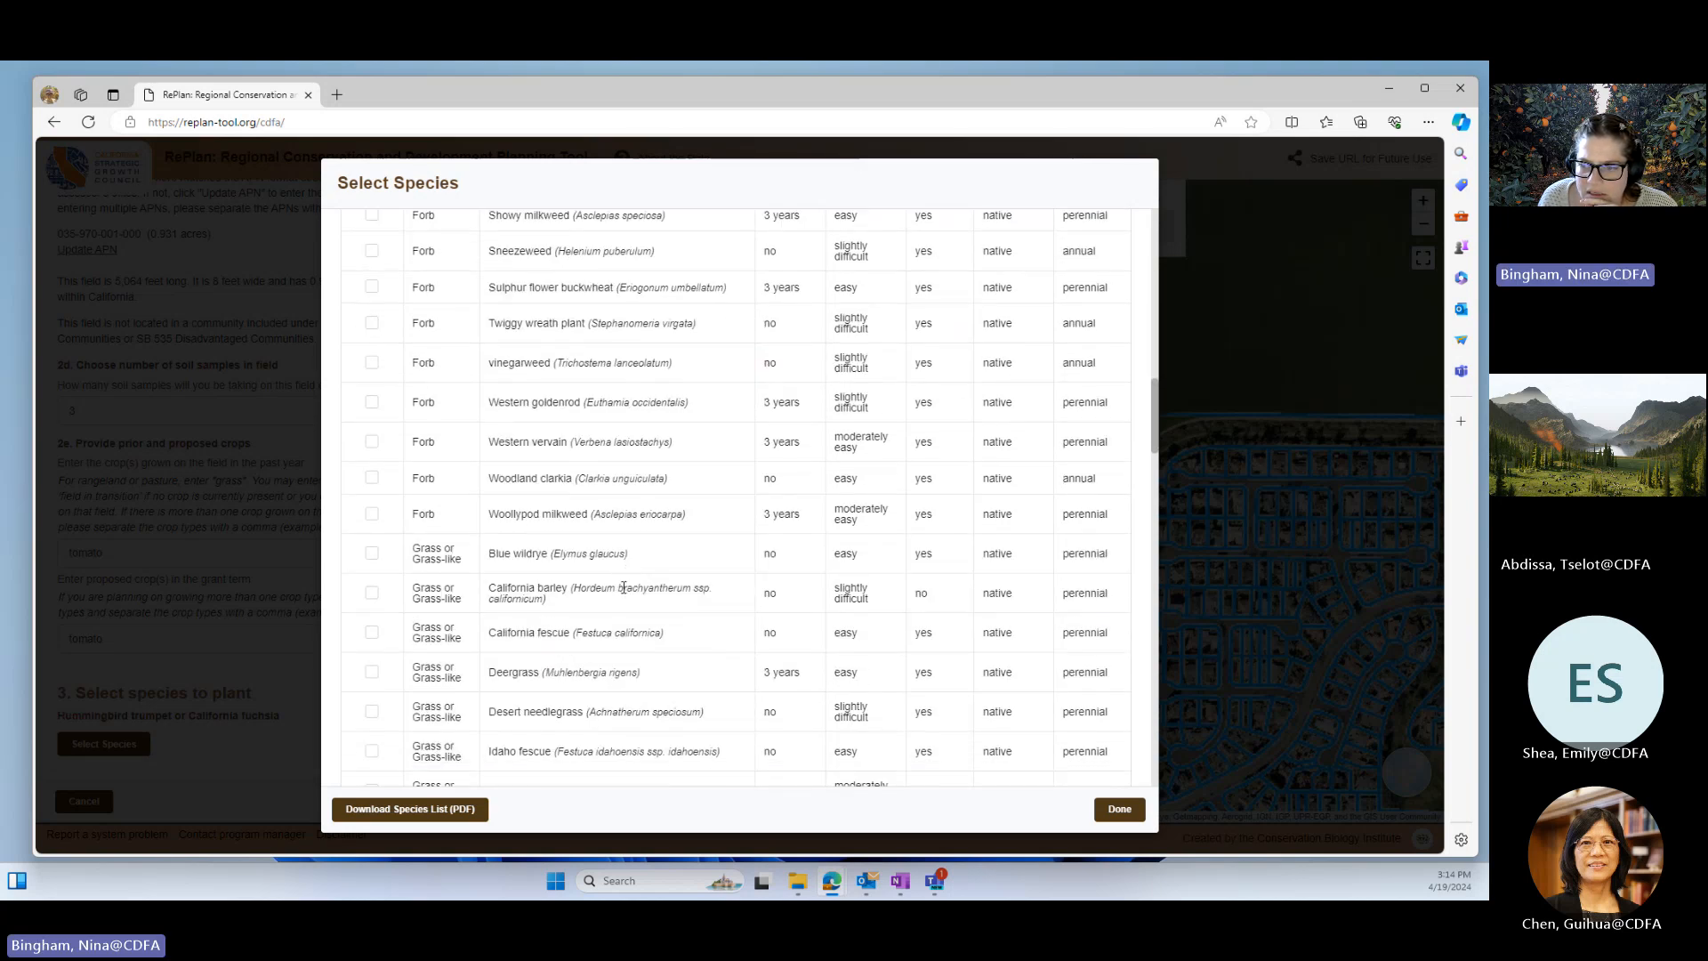
left_click(371, 632)
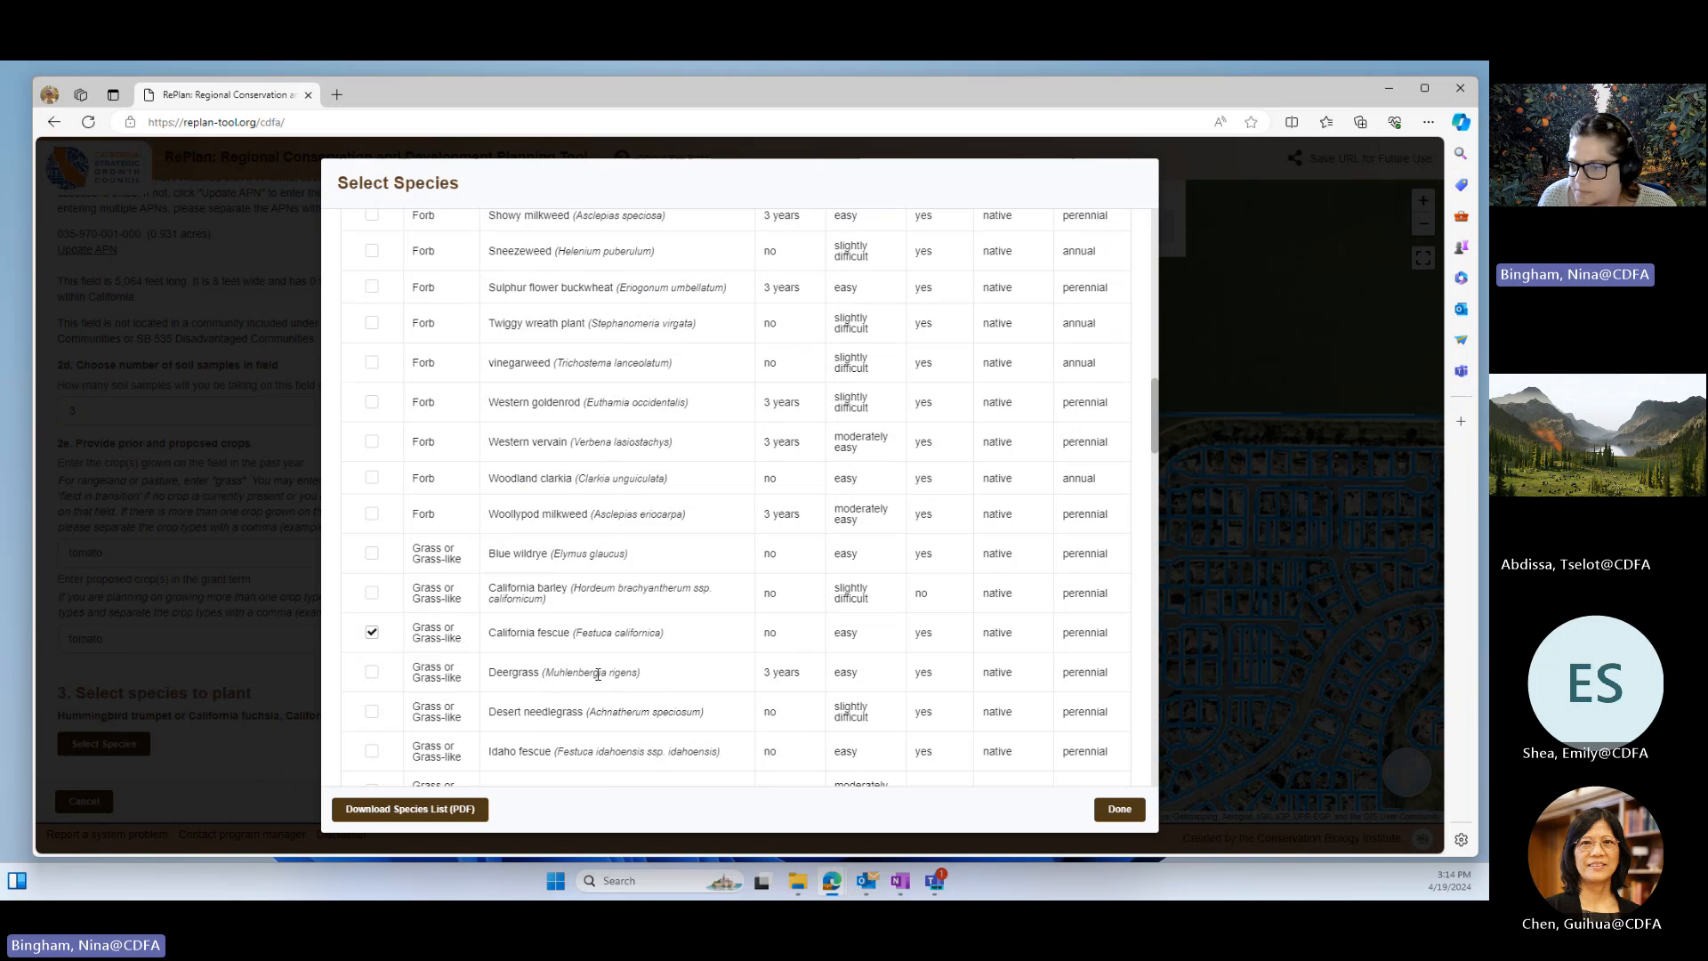
- Add Giant western lupine, the 'Concha' ceanothus hybrid and Flannelbush to the hedgerow species selection
scroll(598, 671, "down", 3)
scroll(598, 669, "down", 4)
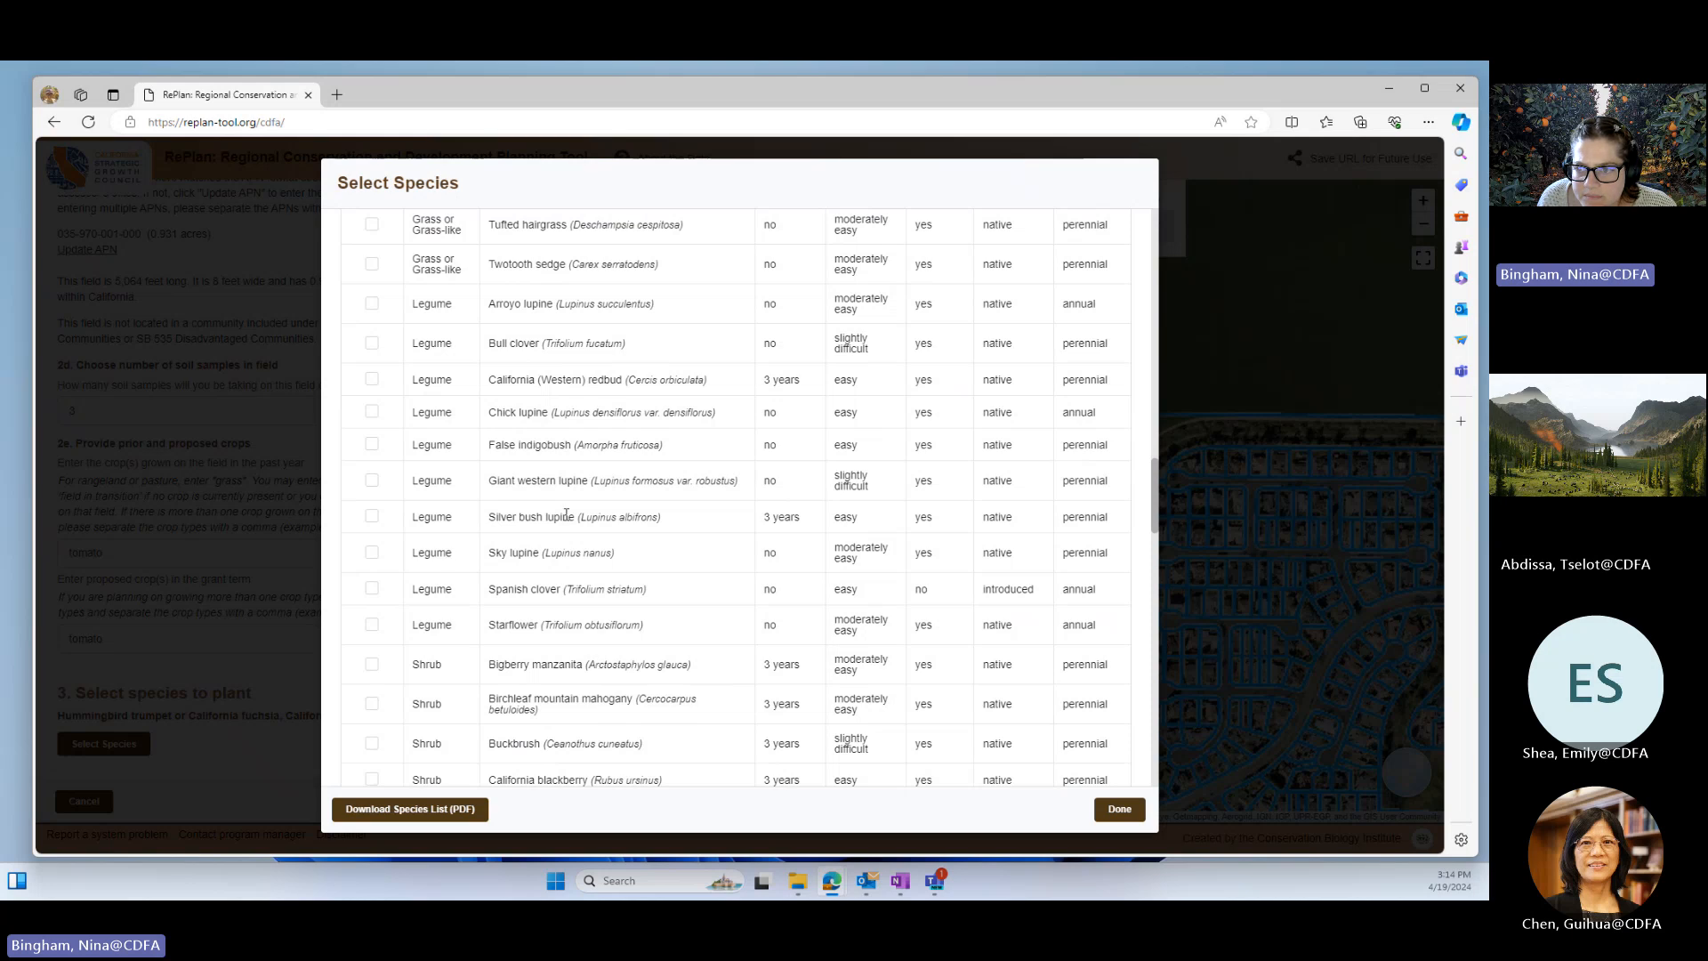
left_click(371, 480)
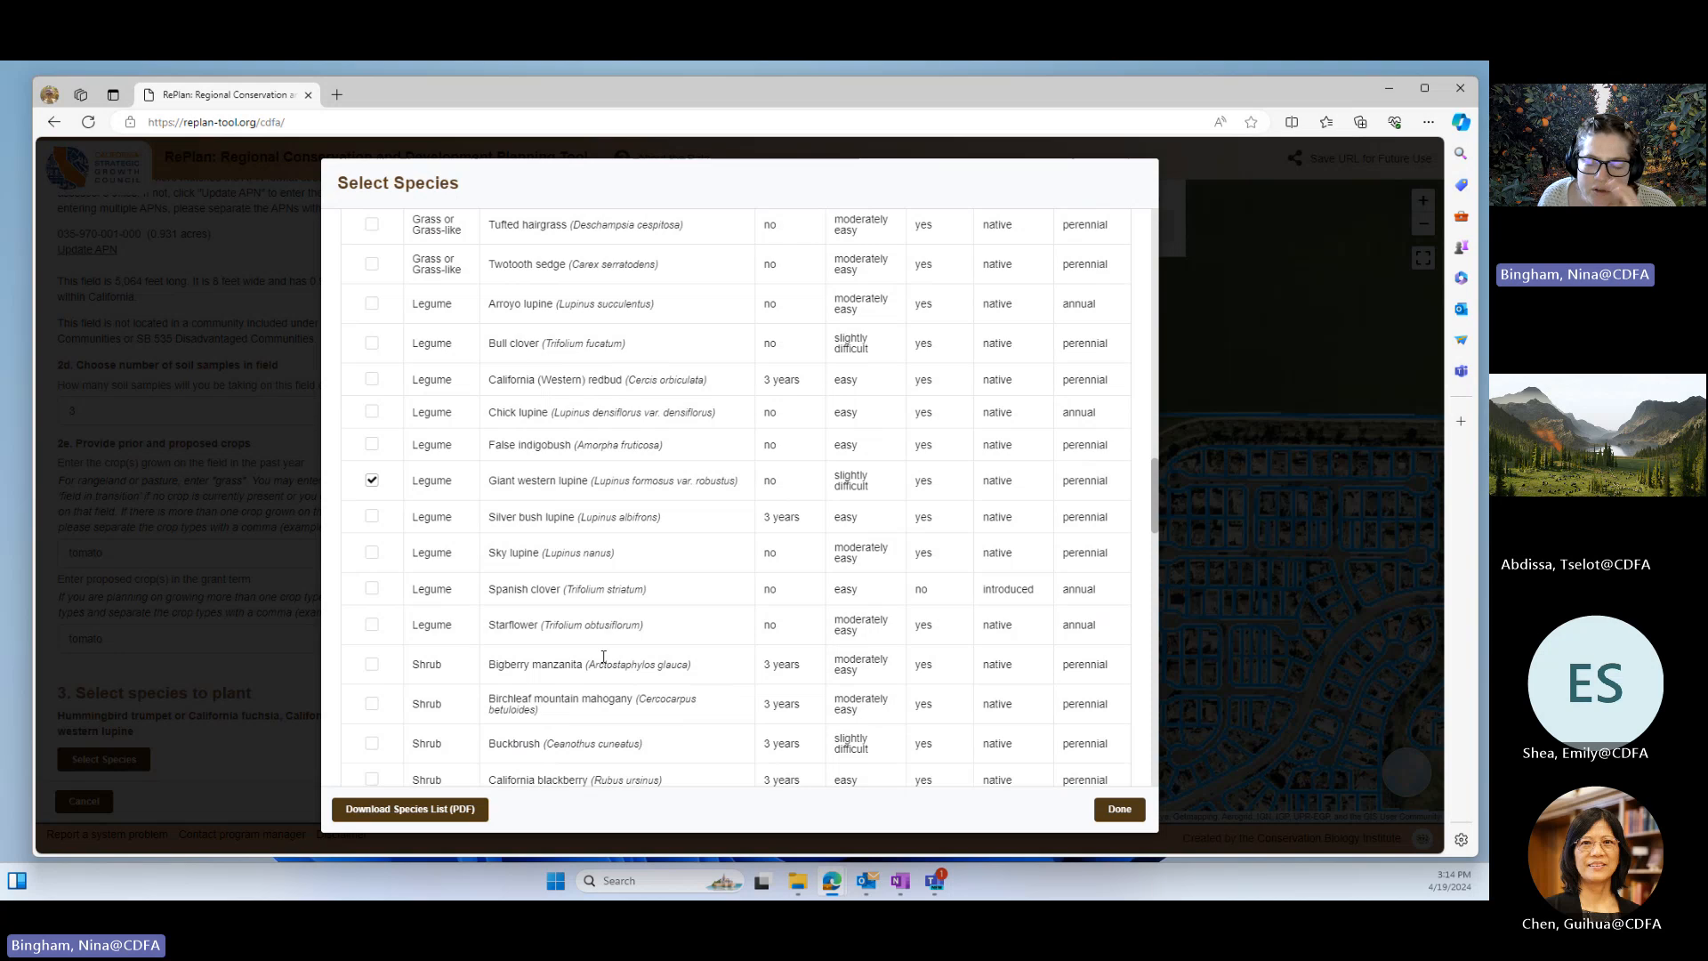
scroll(603, 657, "down", 4)
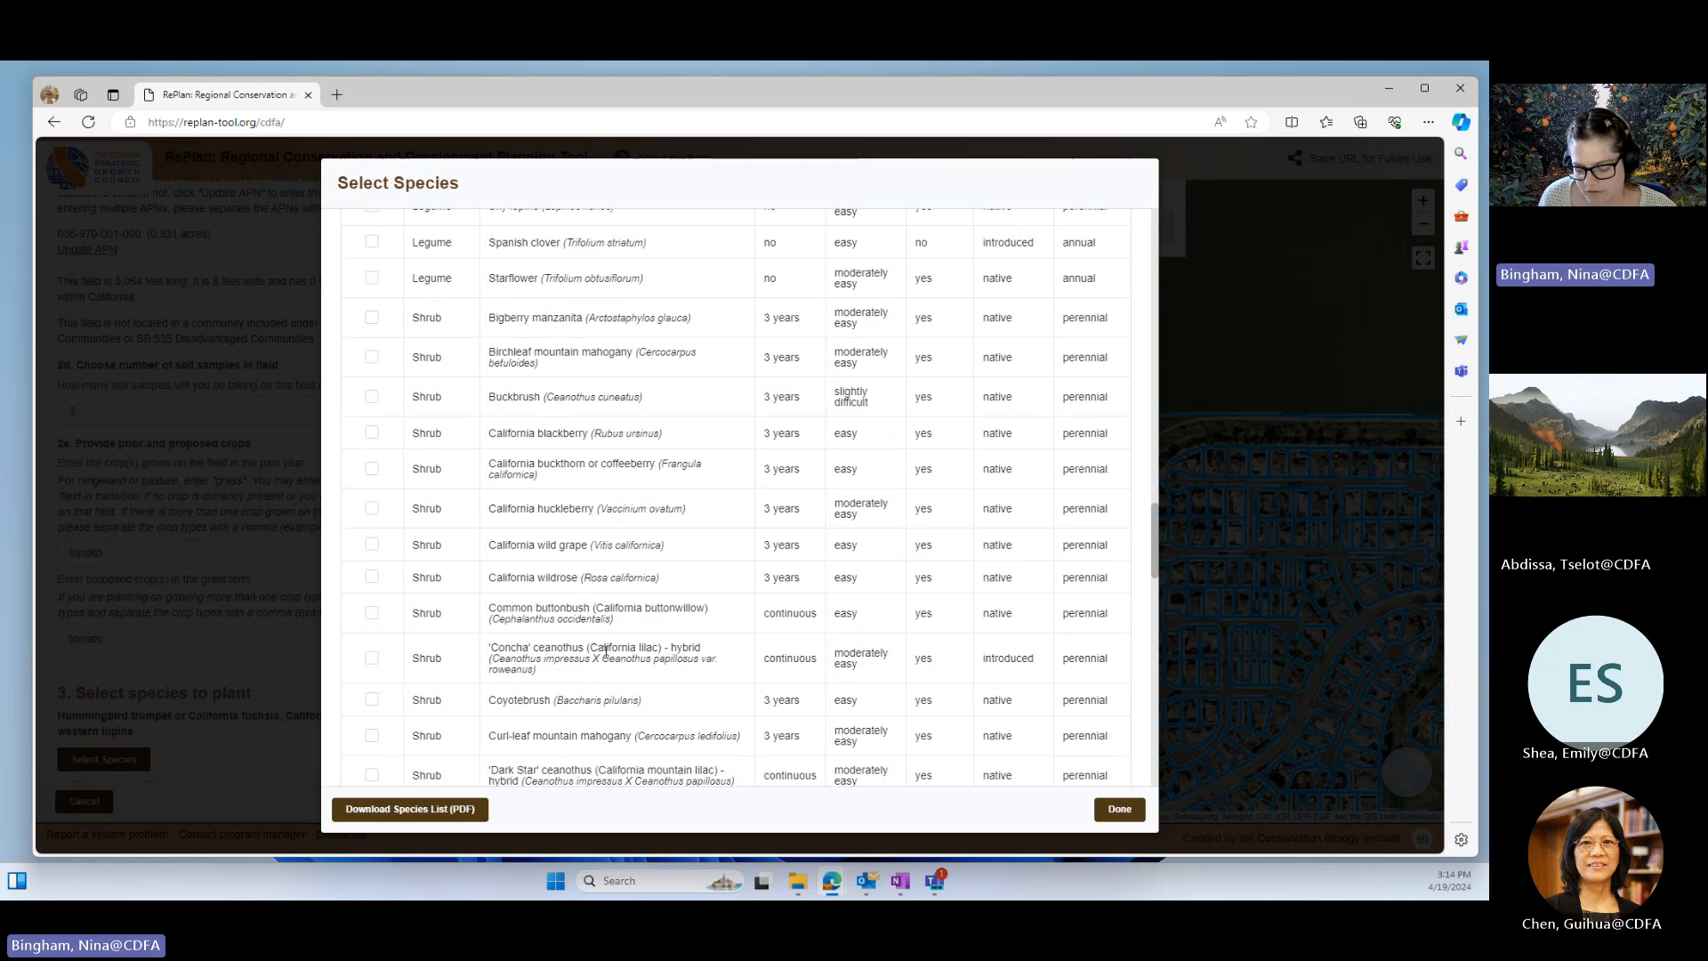
left_click(371, 658)
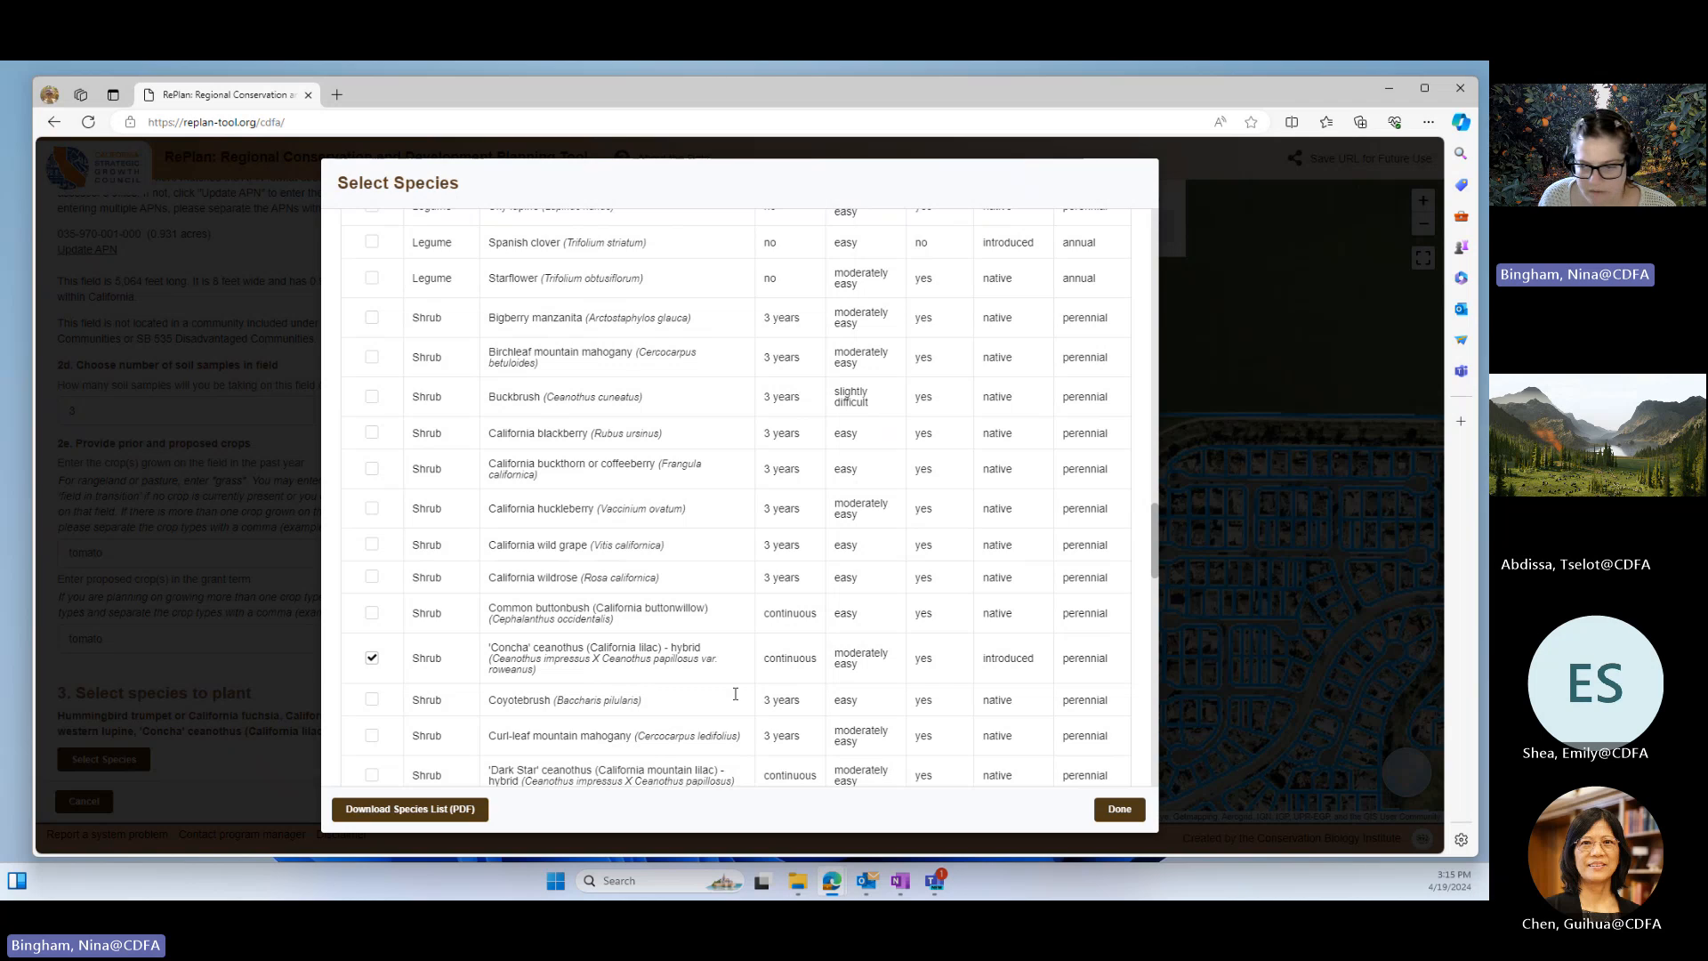
scroll(736, 692, "down", 5)
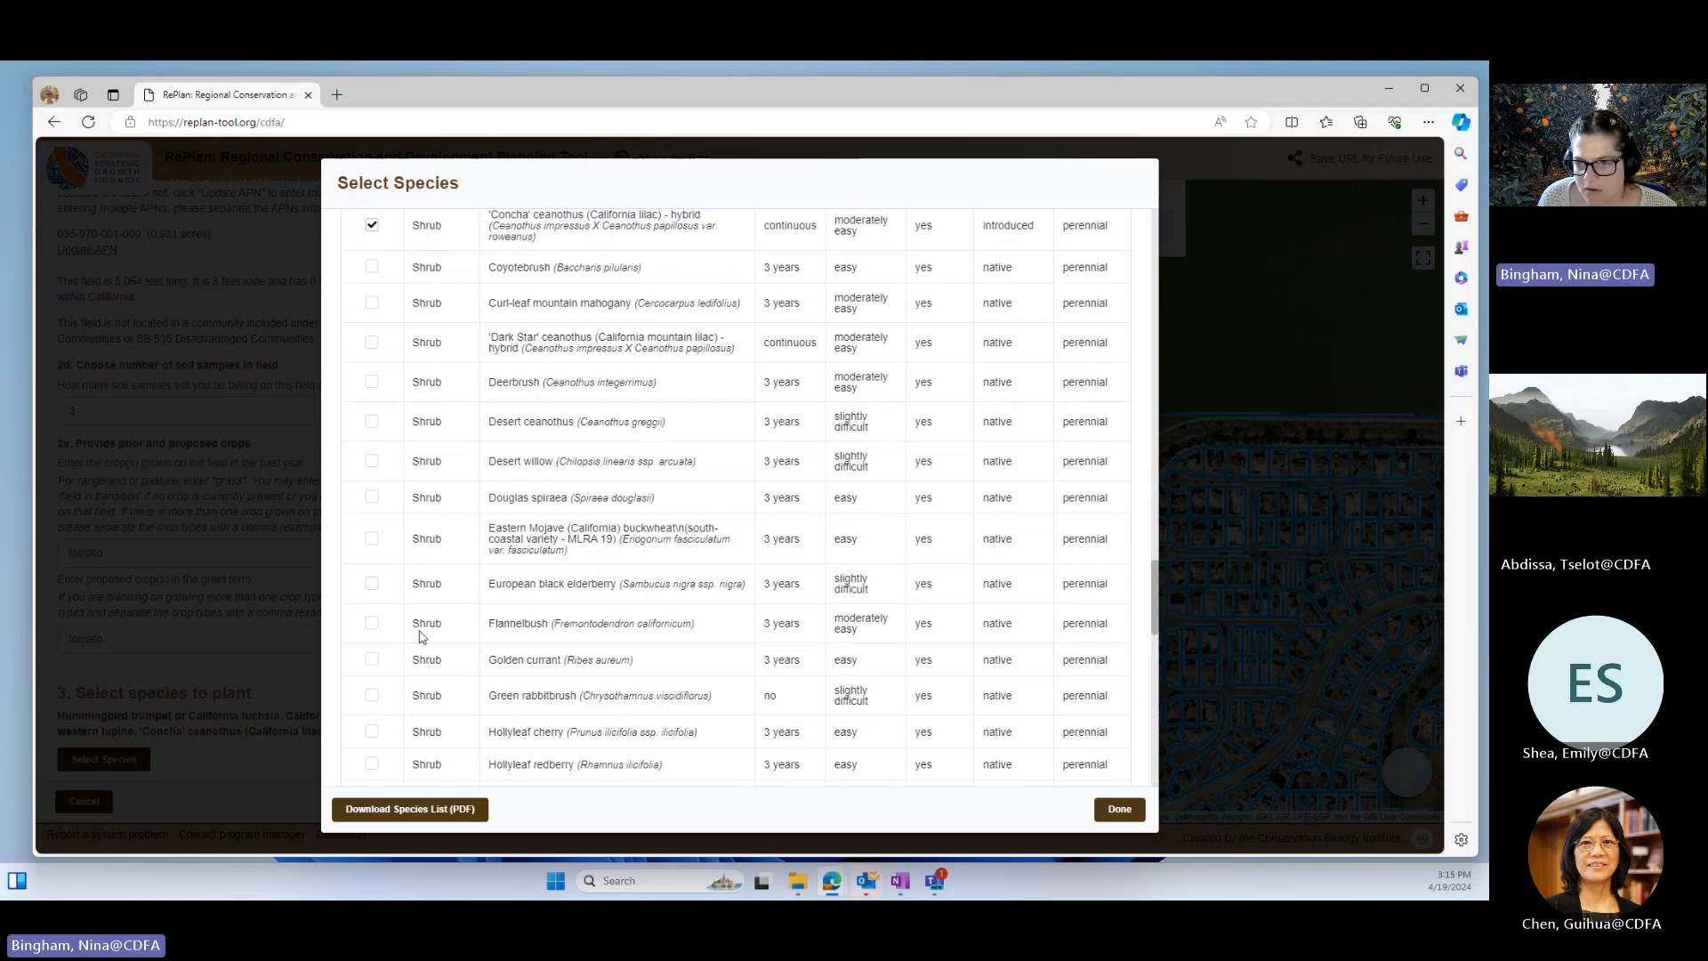
left_click(372, 625)
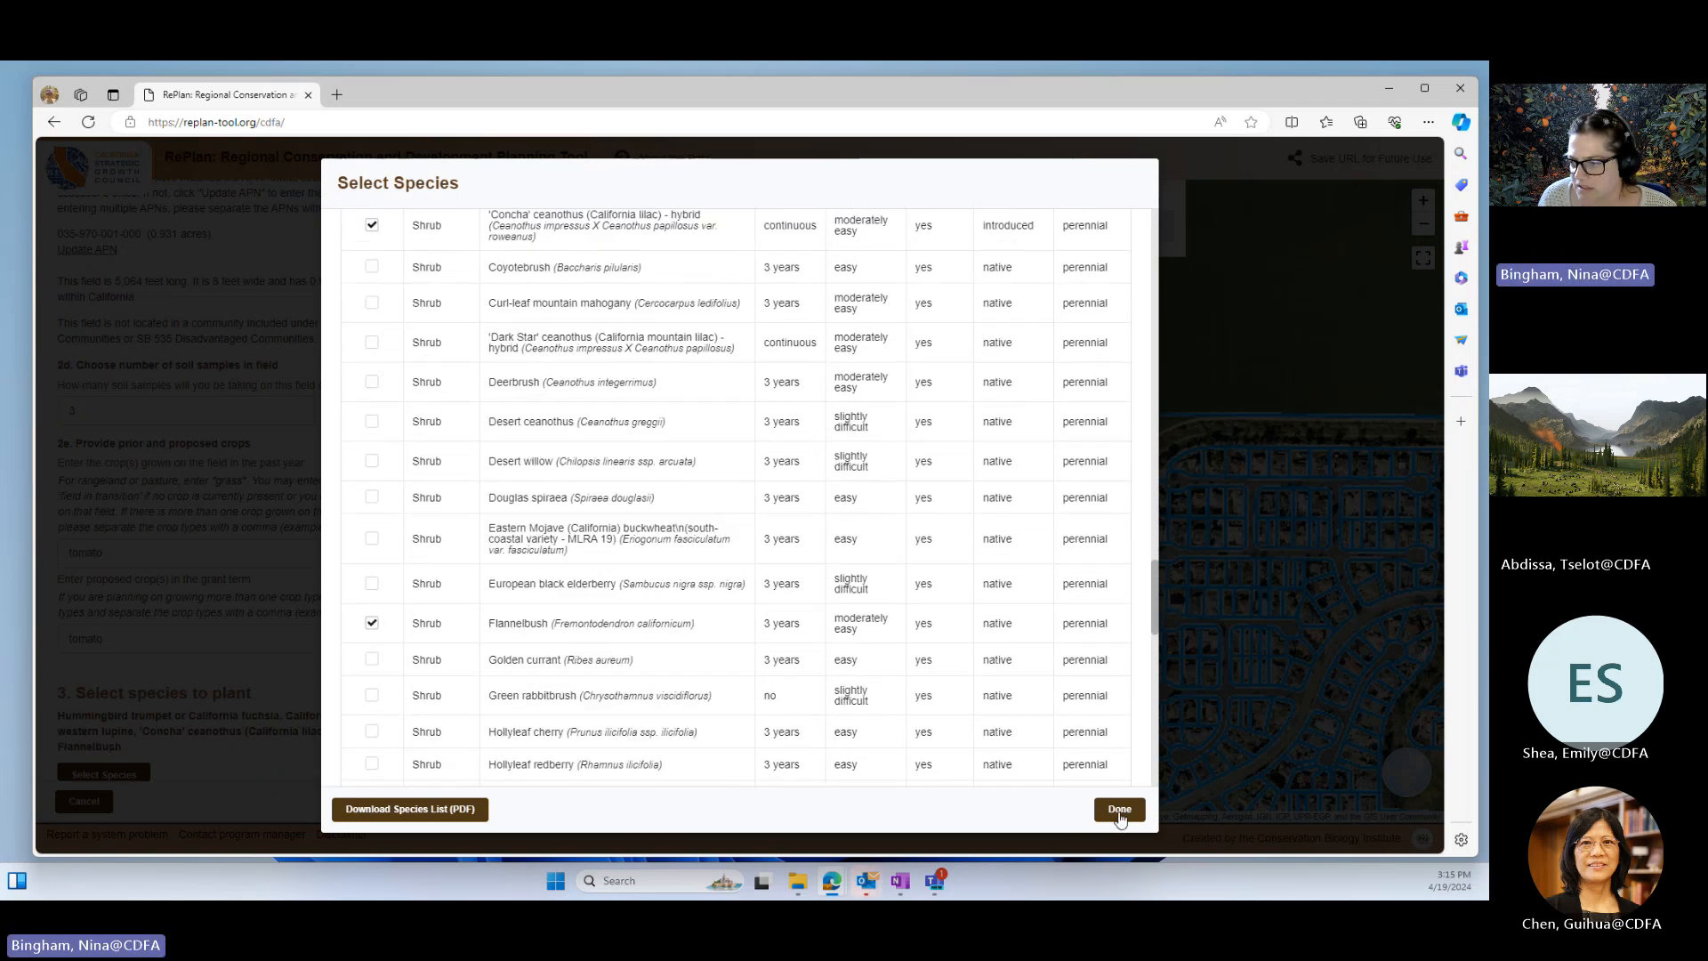
- Download the hedgerow species list as a PDF, finish the species selection and review the practice costs
left_click(436, 812)
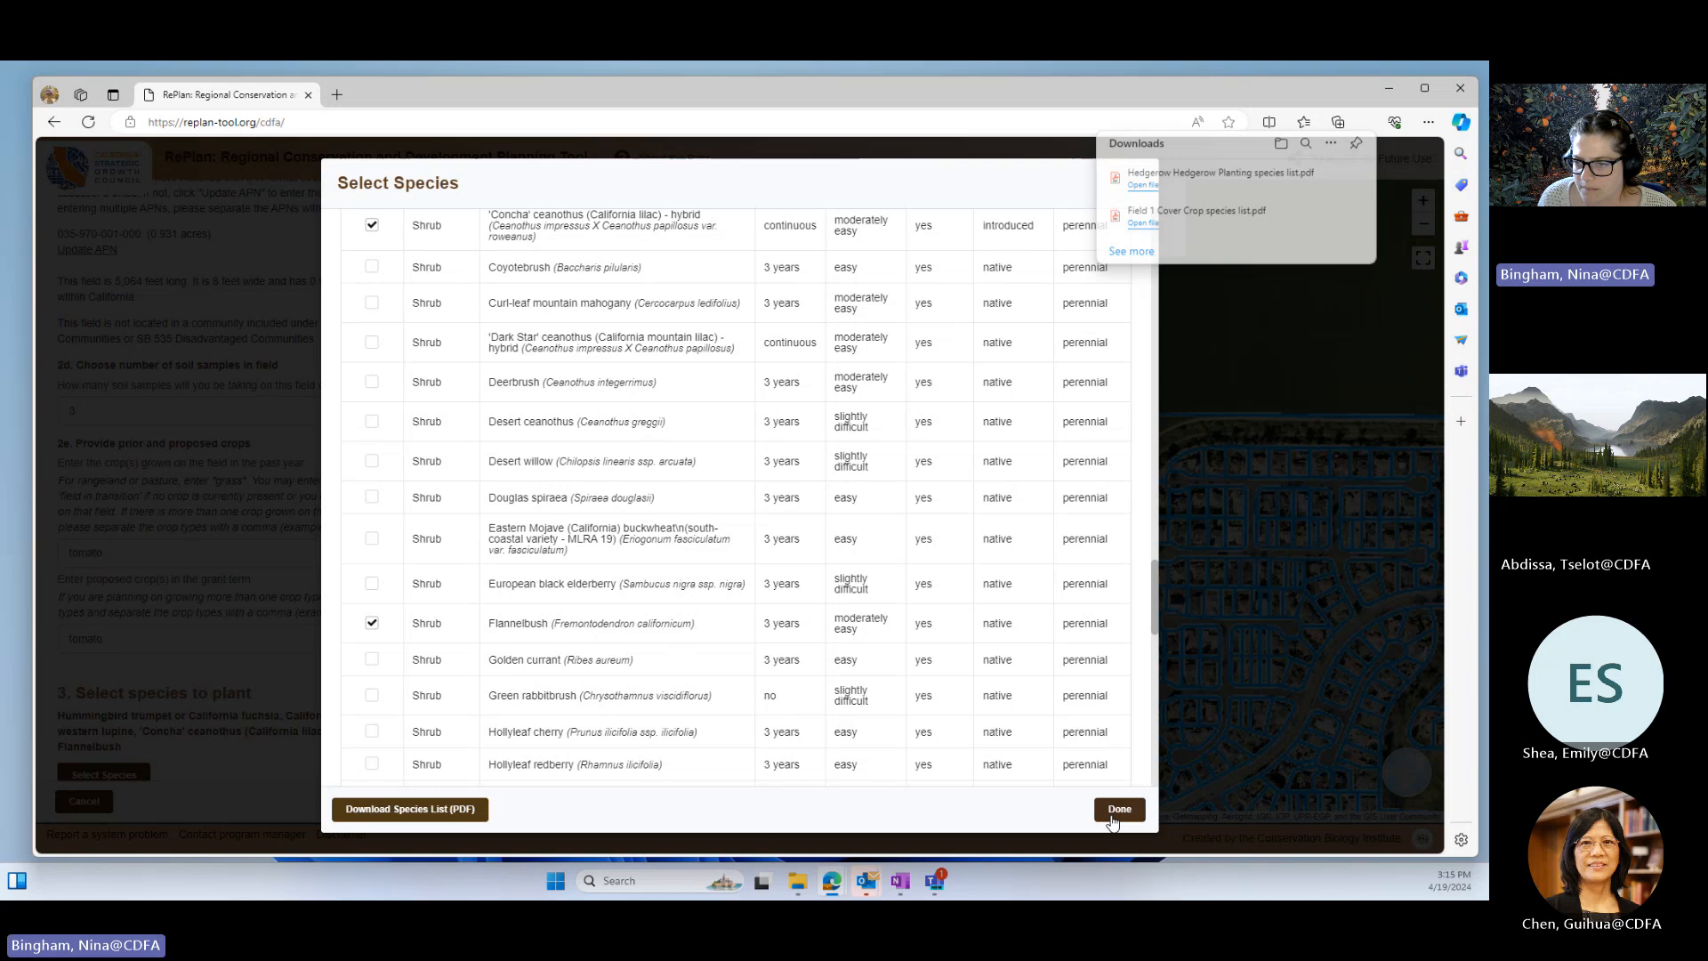
left_click(1119, 808)
scroll(316, 680, "down", 3)
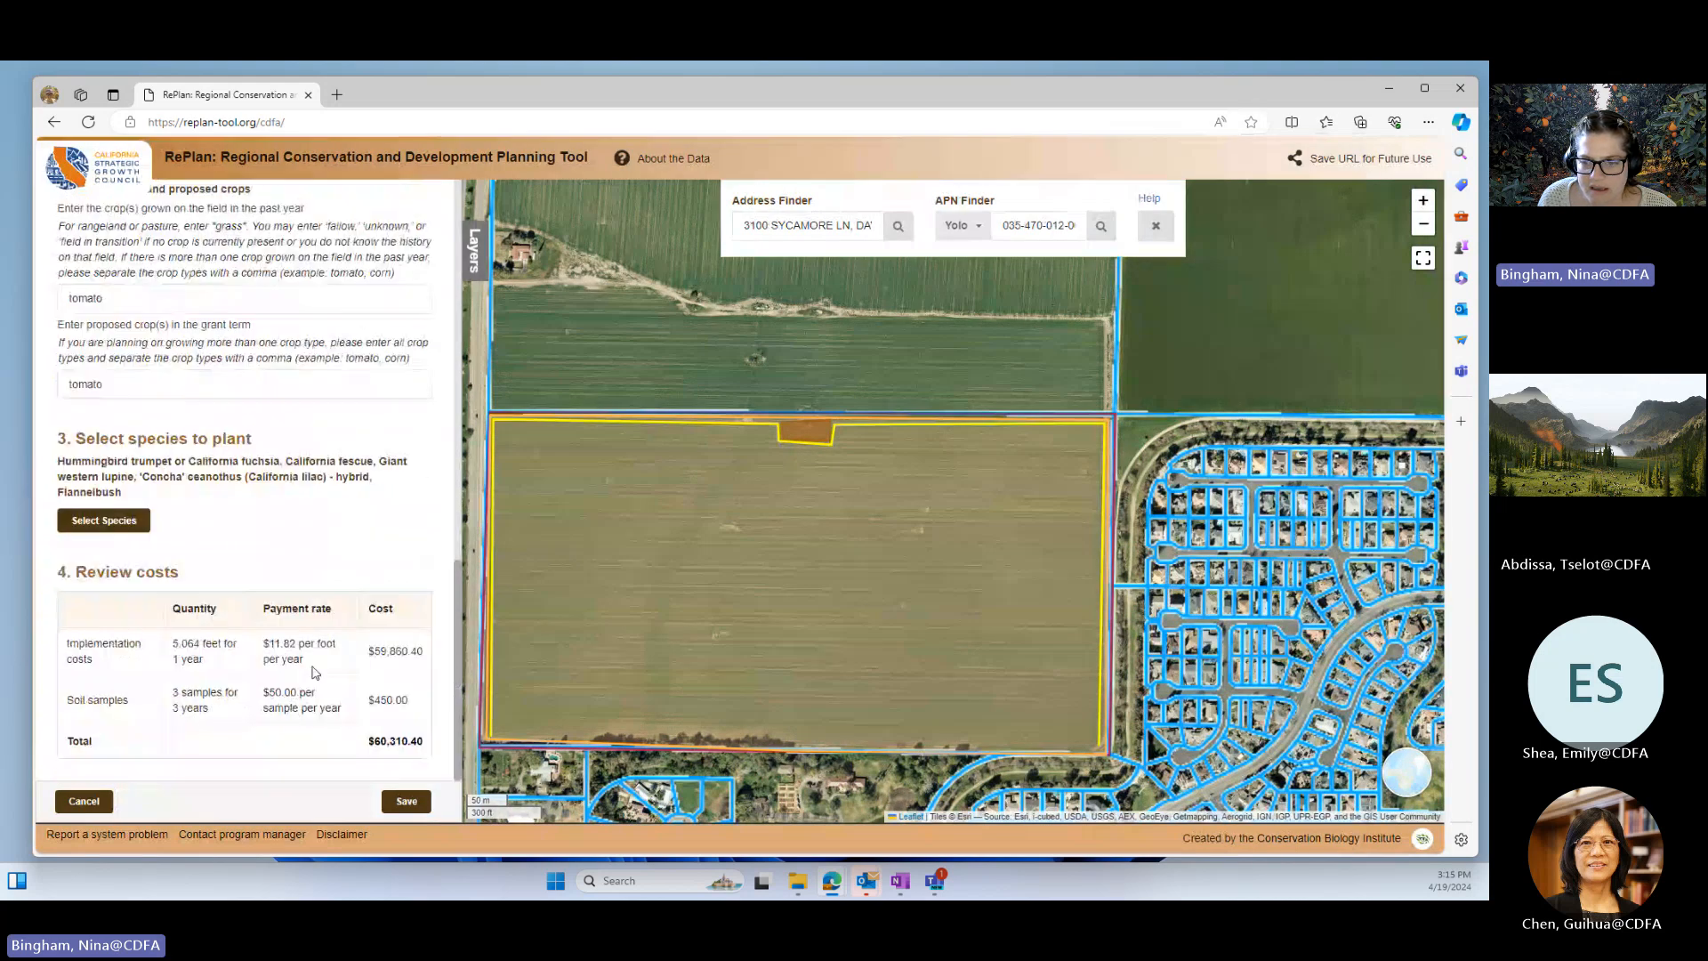
- Save the hedgerow planting practice and add a new Compost Application practice for the Cropland system
left_click(408, 802)
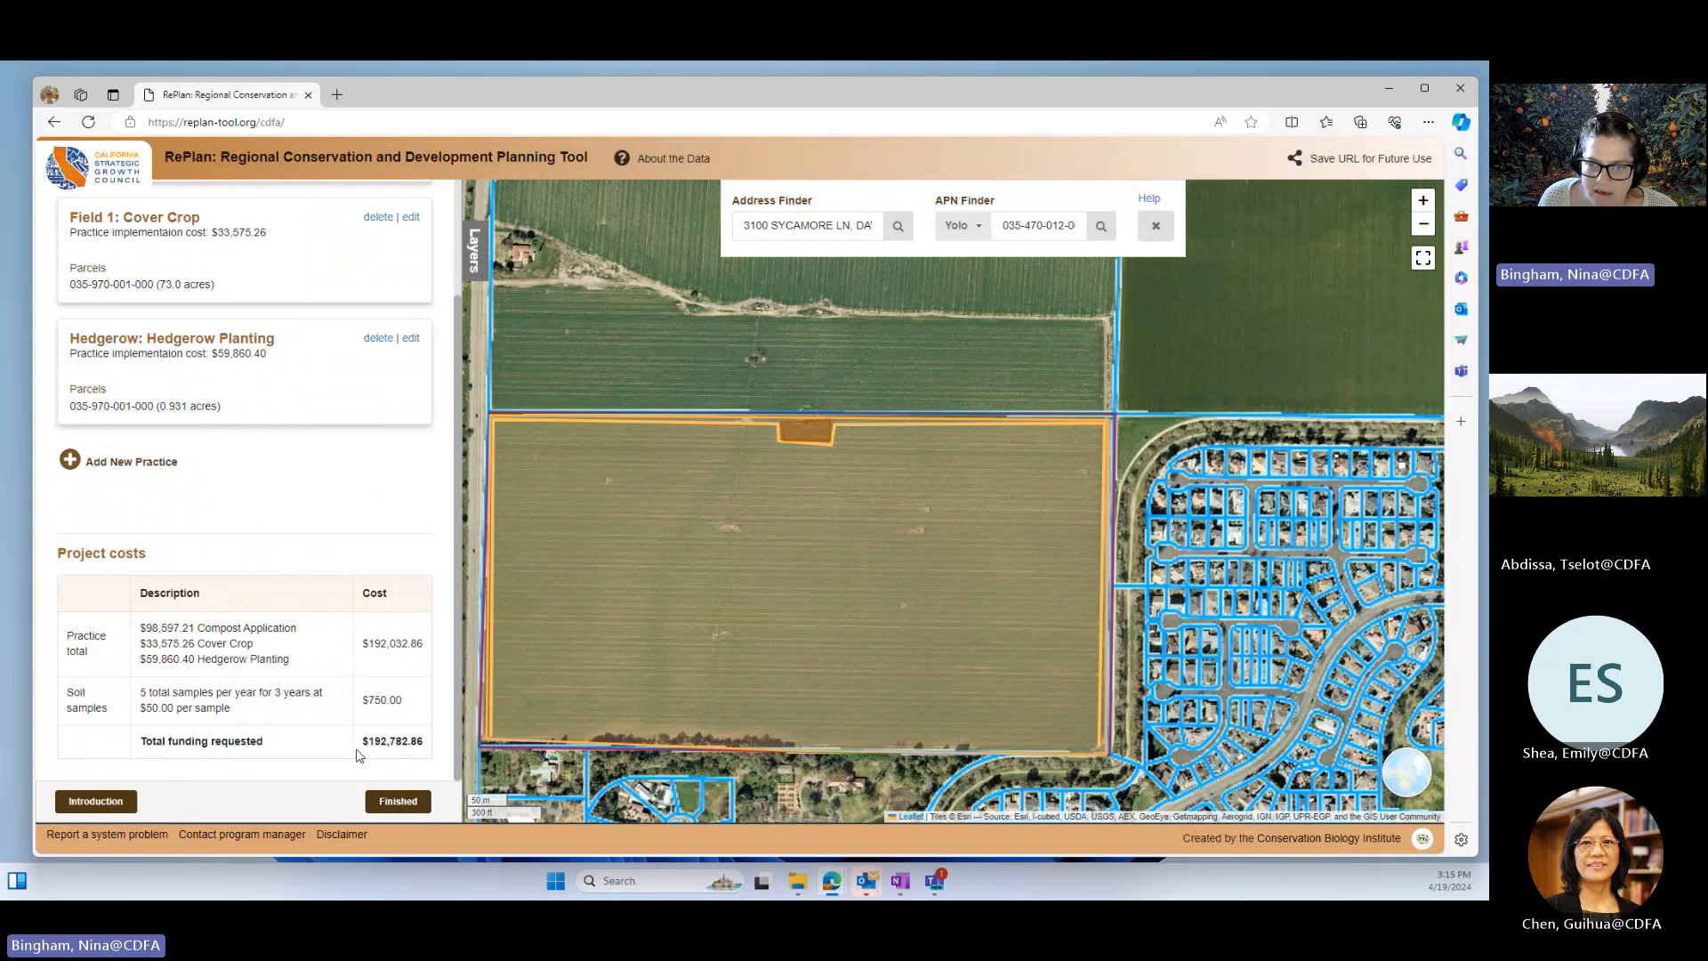
left_click(140, 464)
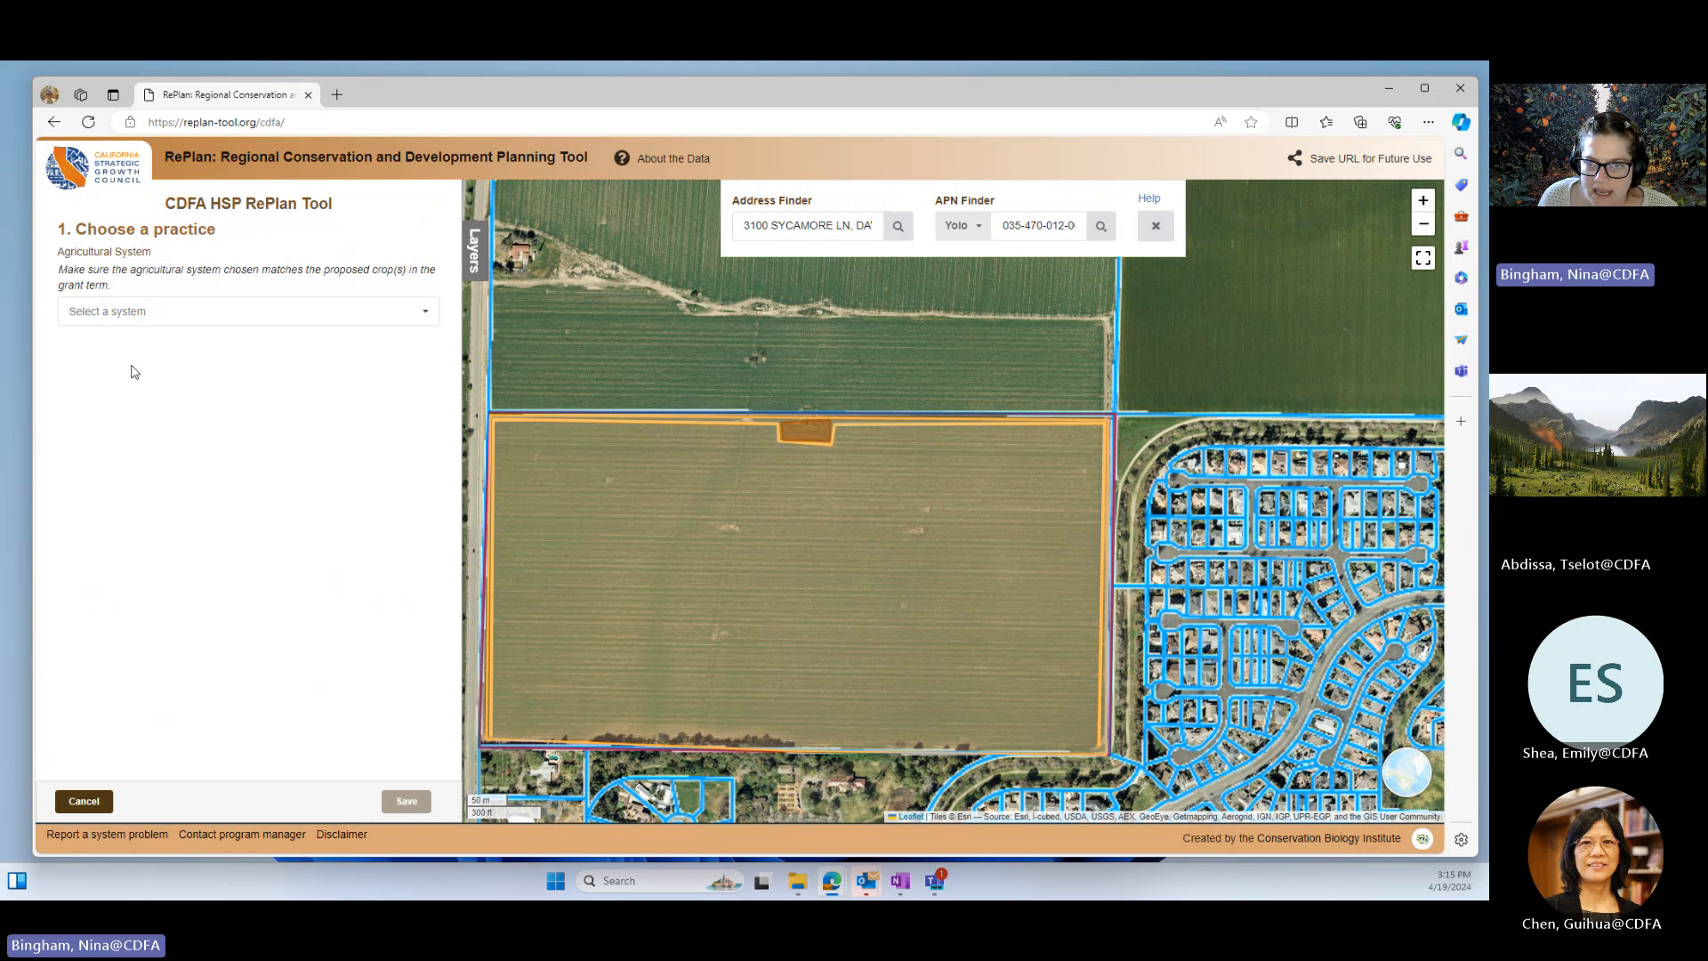
left_click(106, 311)
left_click(103, 342)
left_click(103, 364)
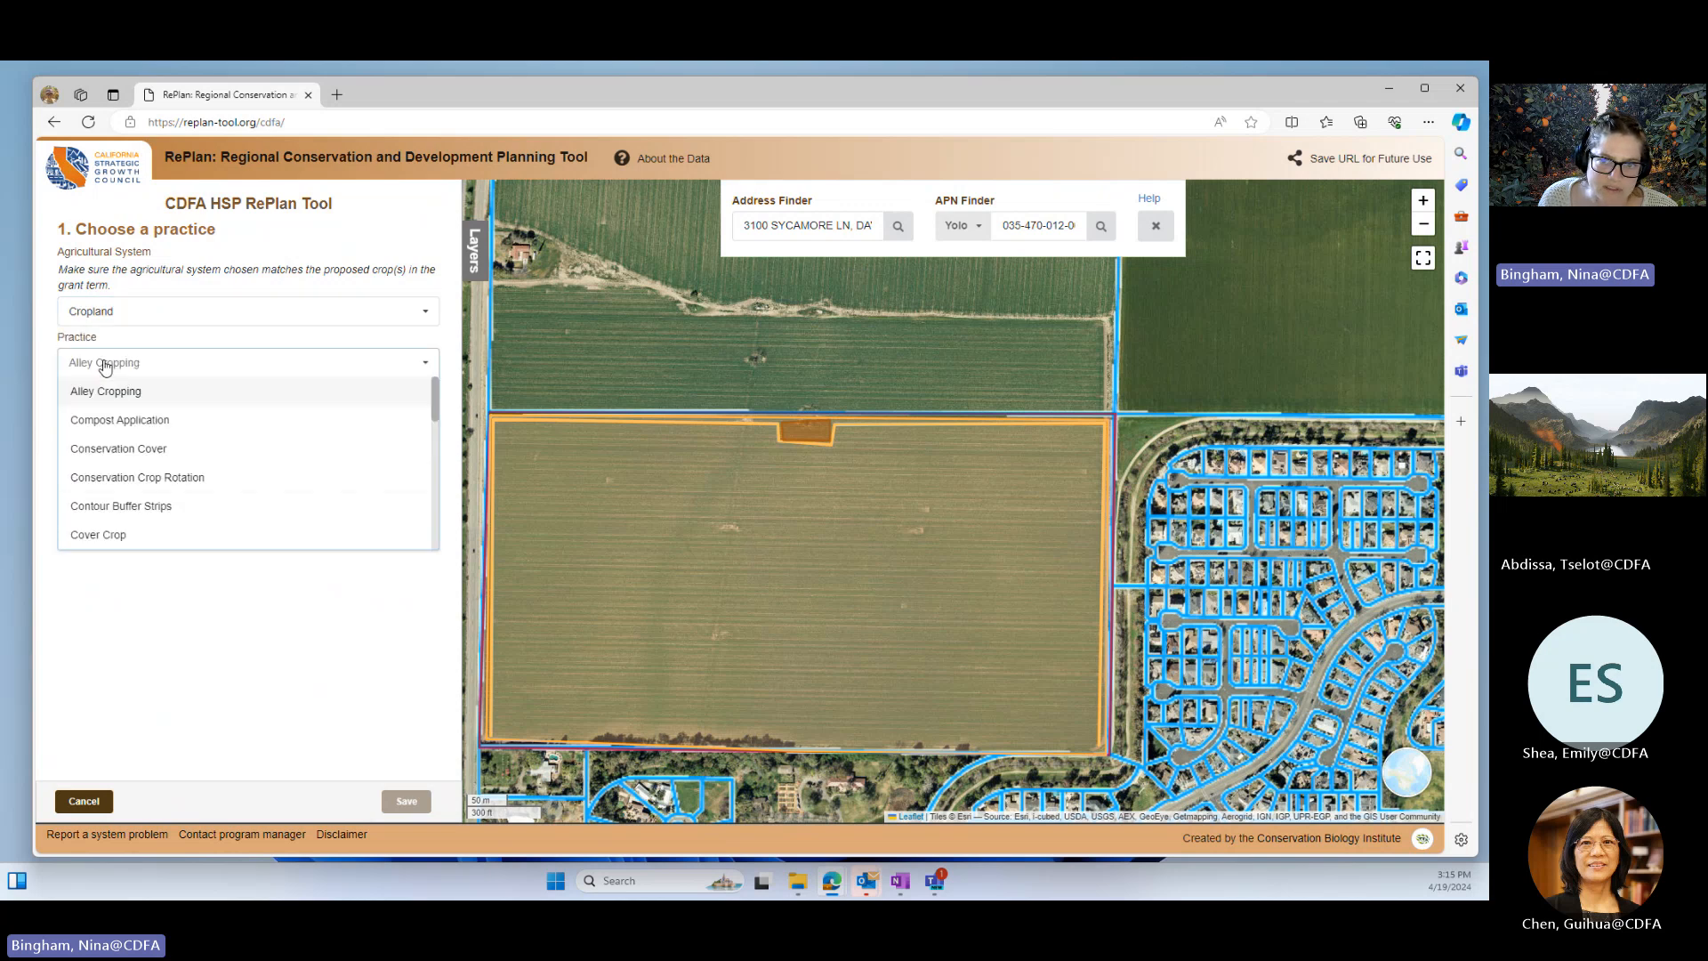
left_click(123, 421)
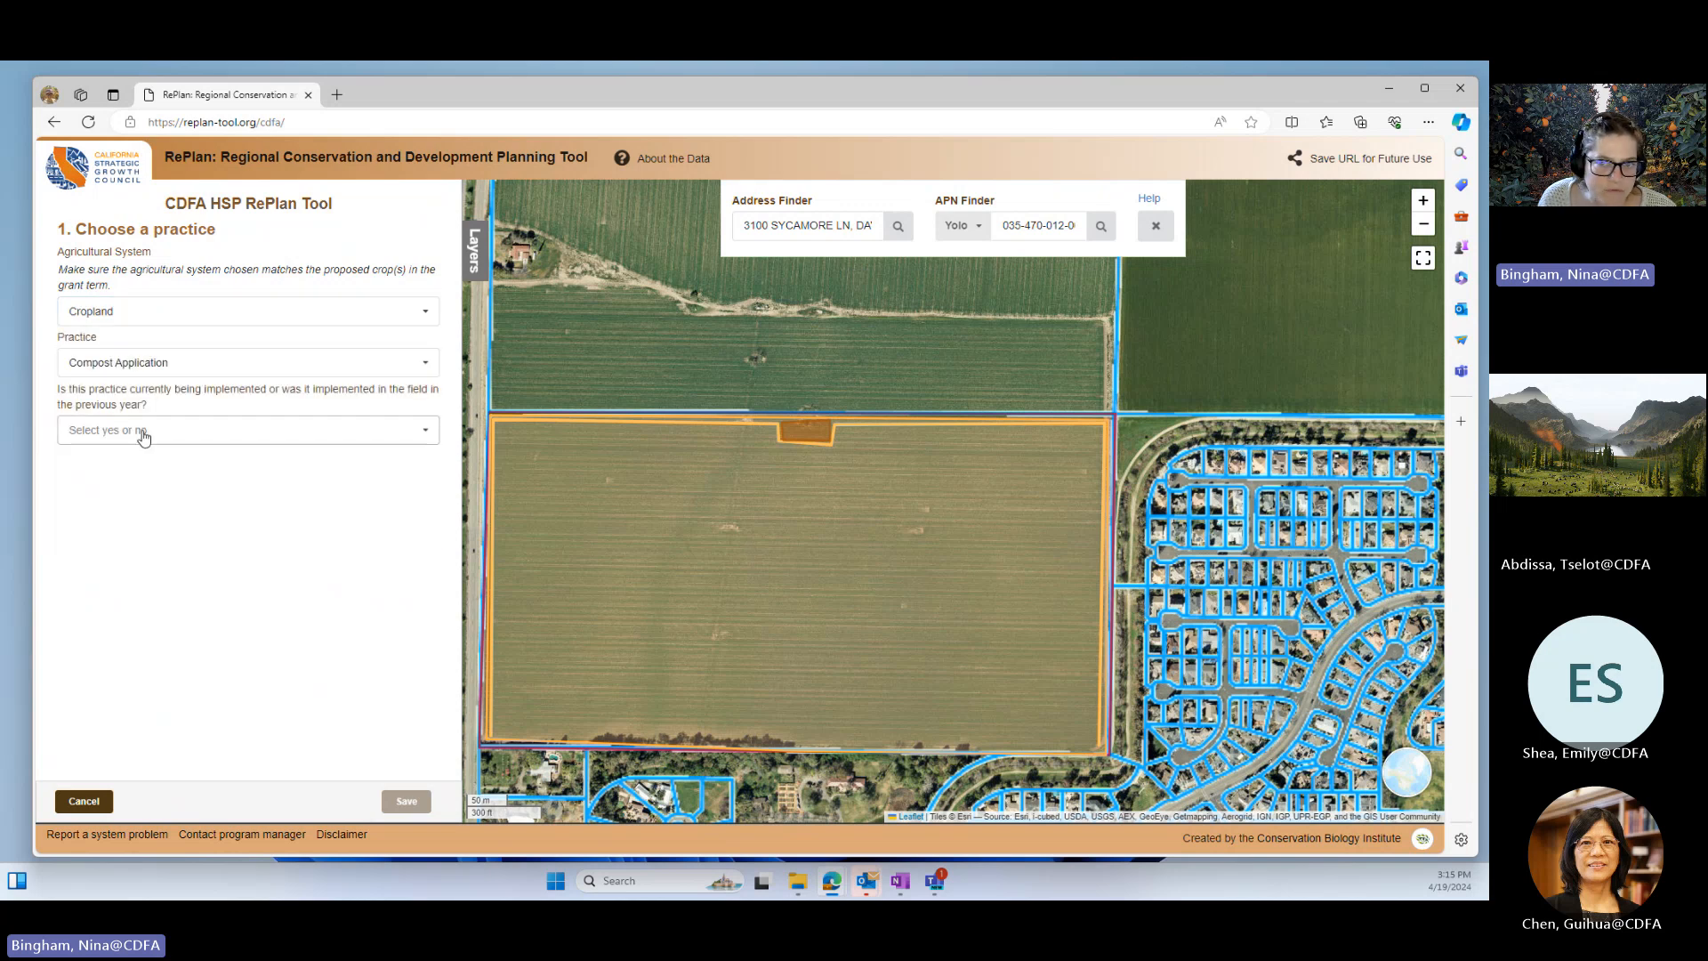
- Mark the compost practice as not previously implemented, using C:N > 11 compost purchased from a certified facility at 7 tons/acre
left_click(108, 431)
left_click(98, 459)
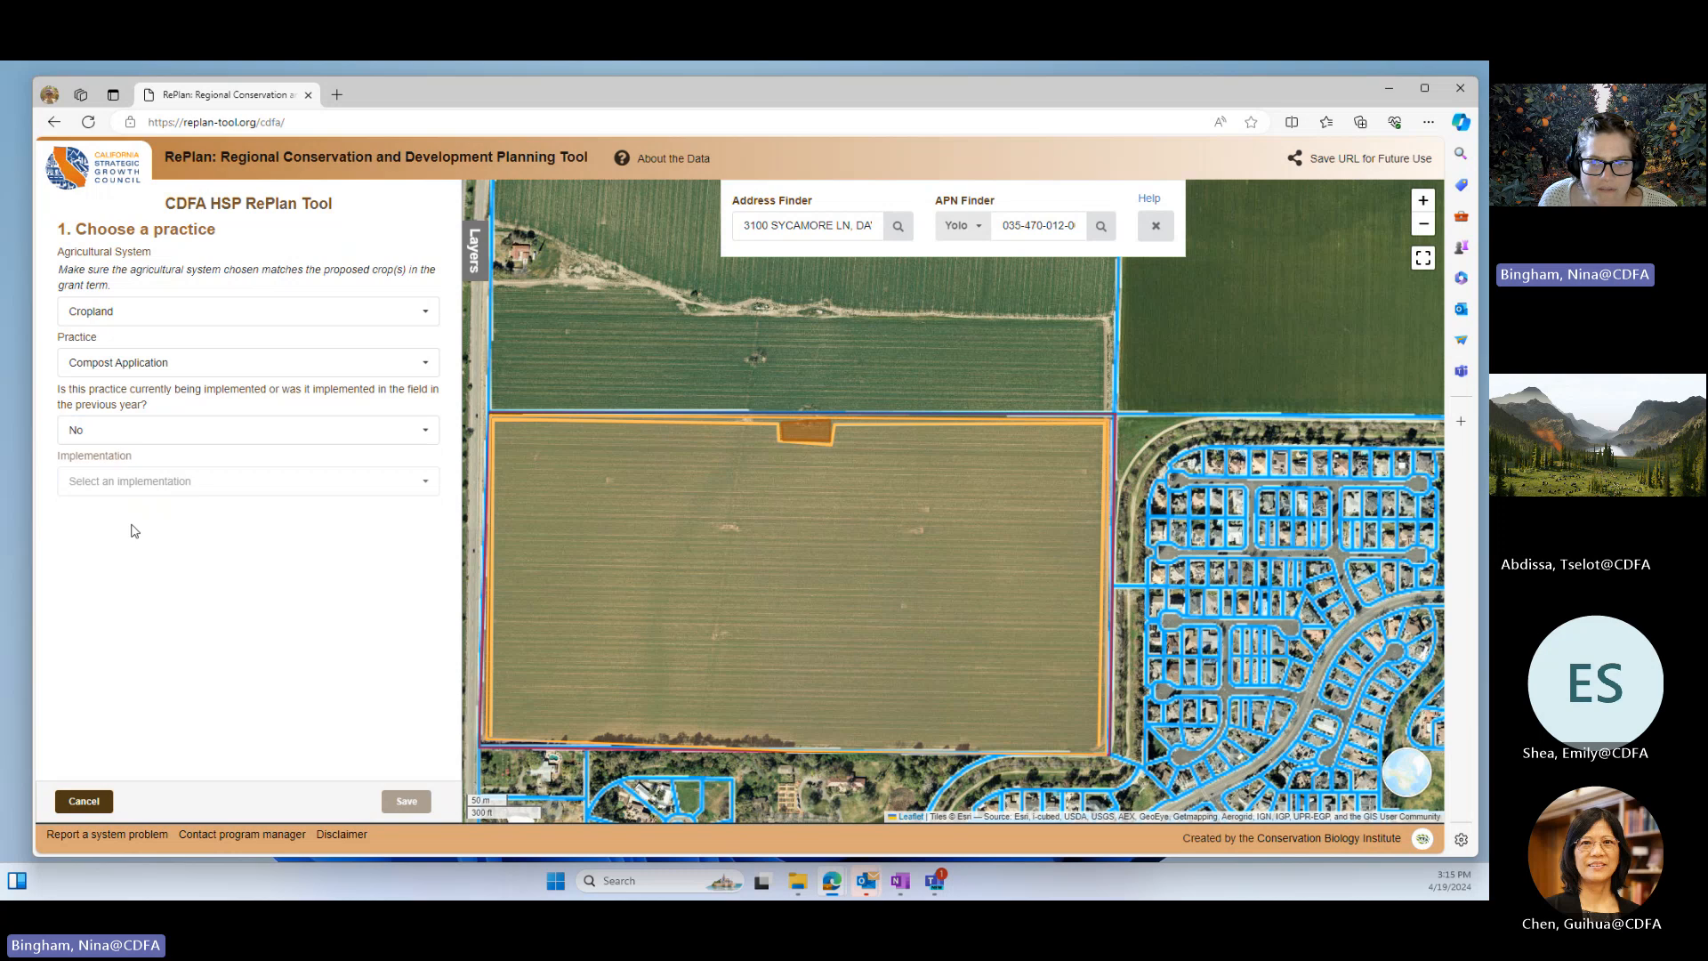
left_click(95, 487)
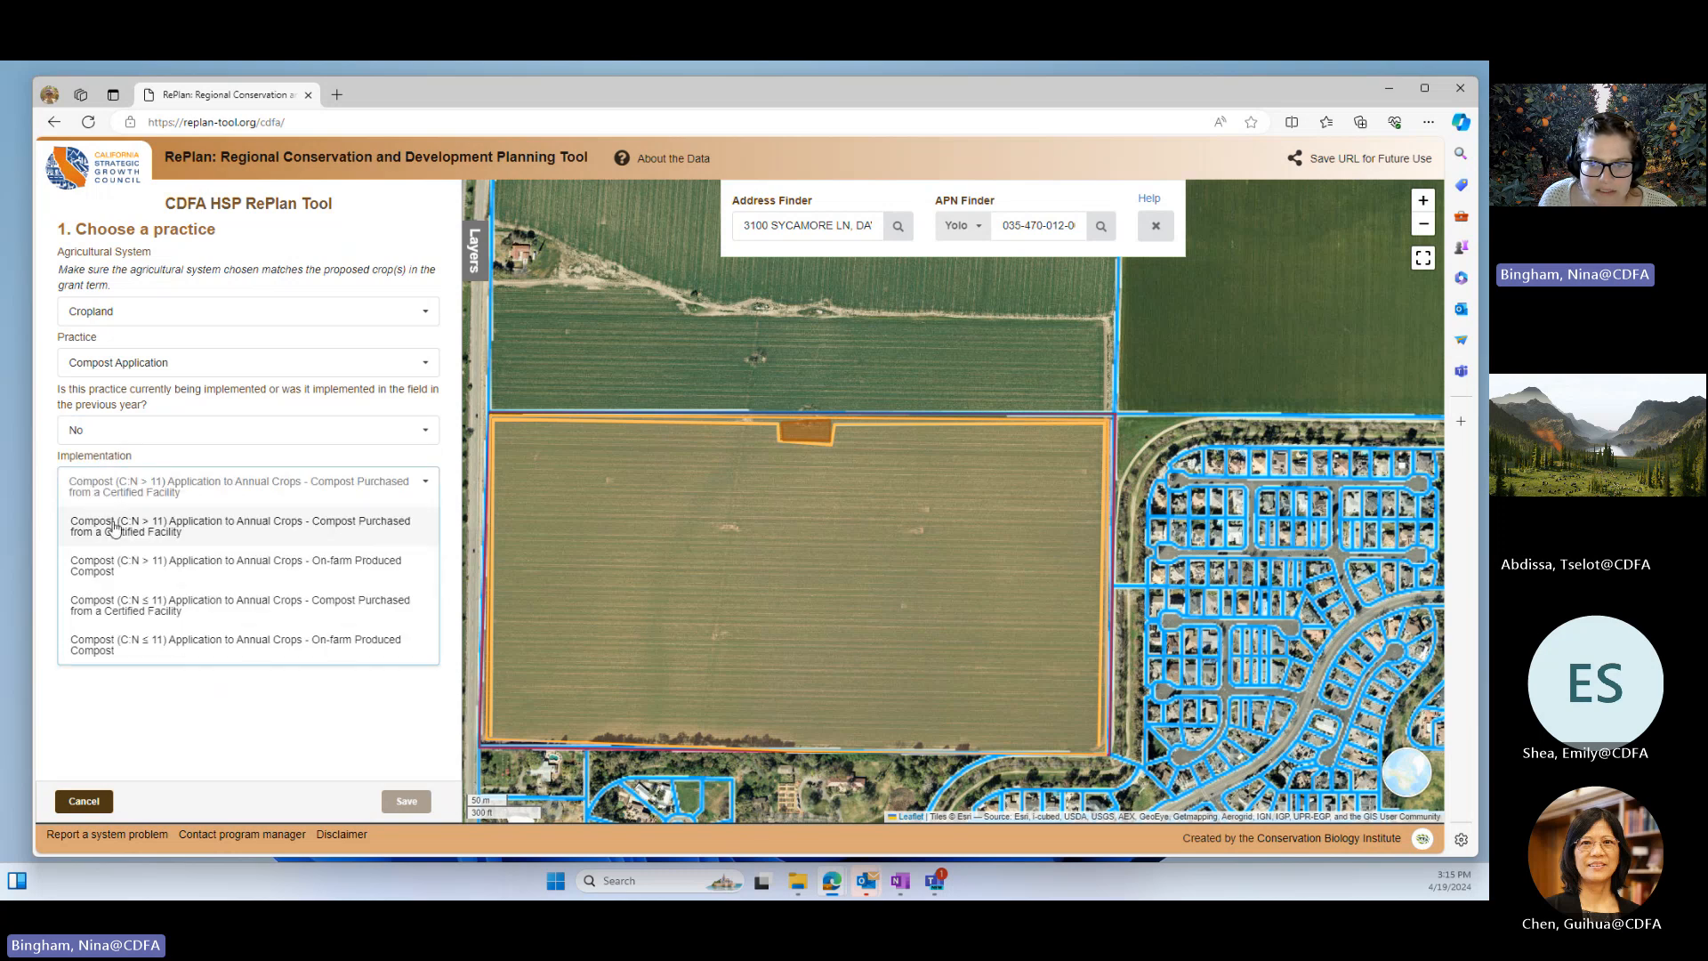
left_click(114, 525)
left_click(109, 543)
left_click(110, 599)
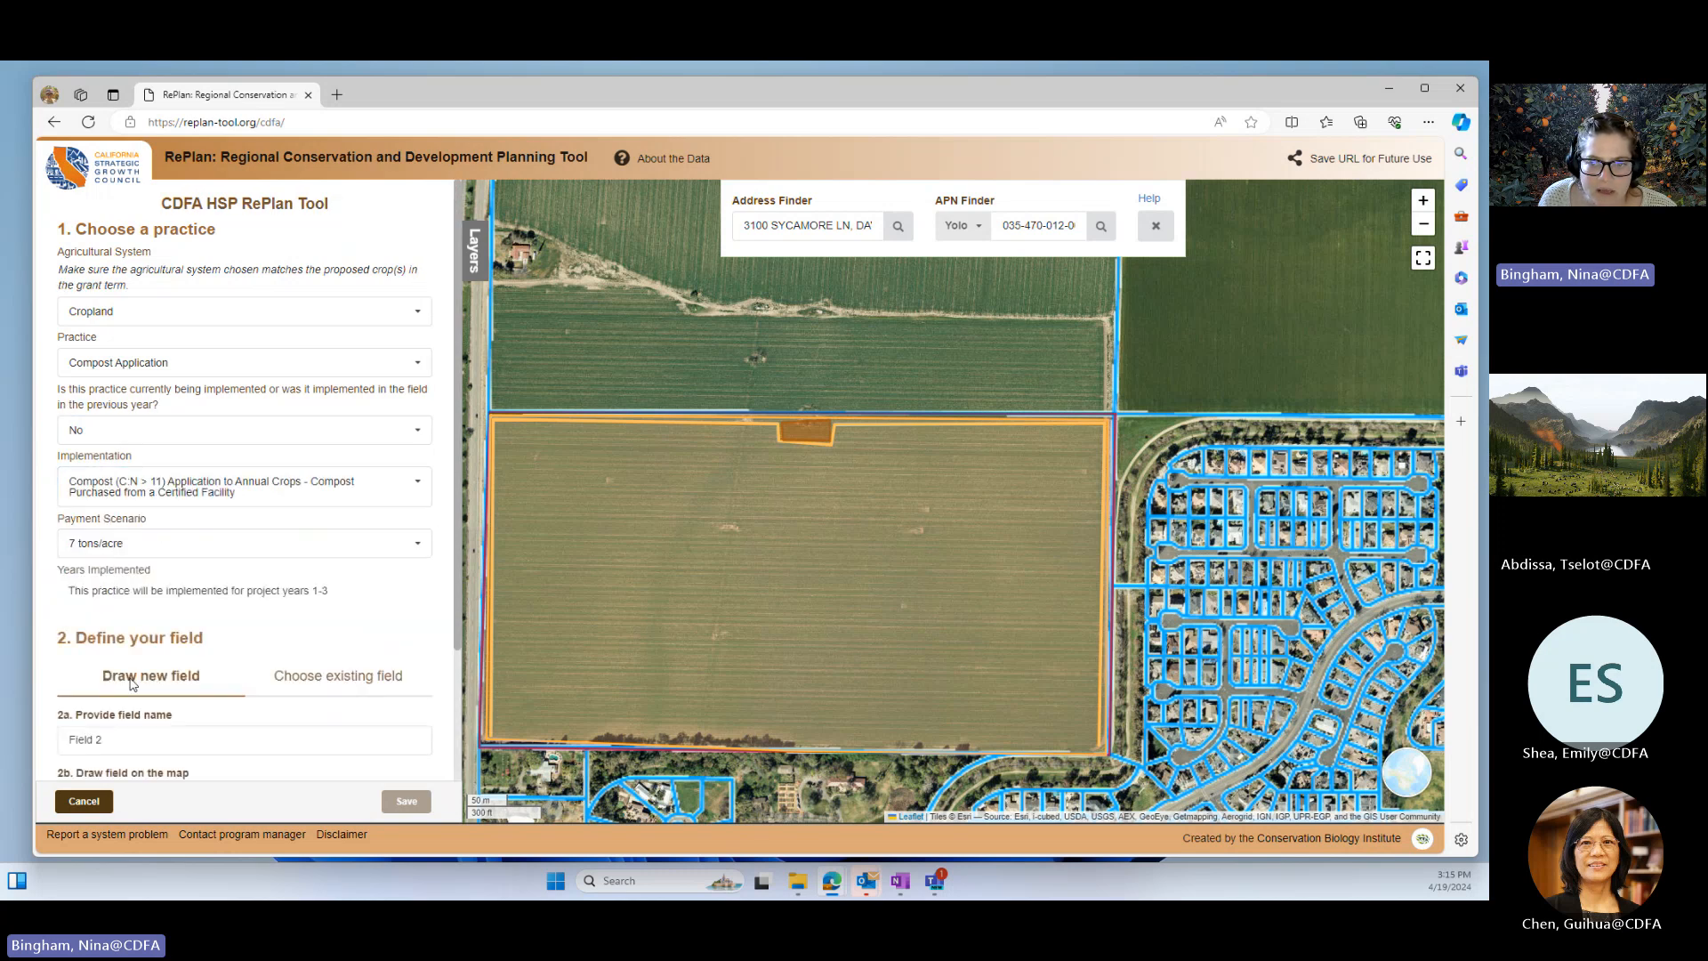
- Name the new field "Field 2 - compost only" and outline about 20 acres of the green field just north of Field 1
scroll(131, 682, "down", 2)
left_click(141, 573)
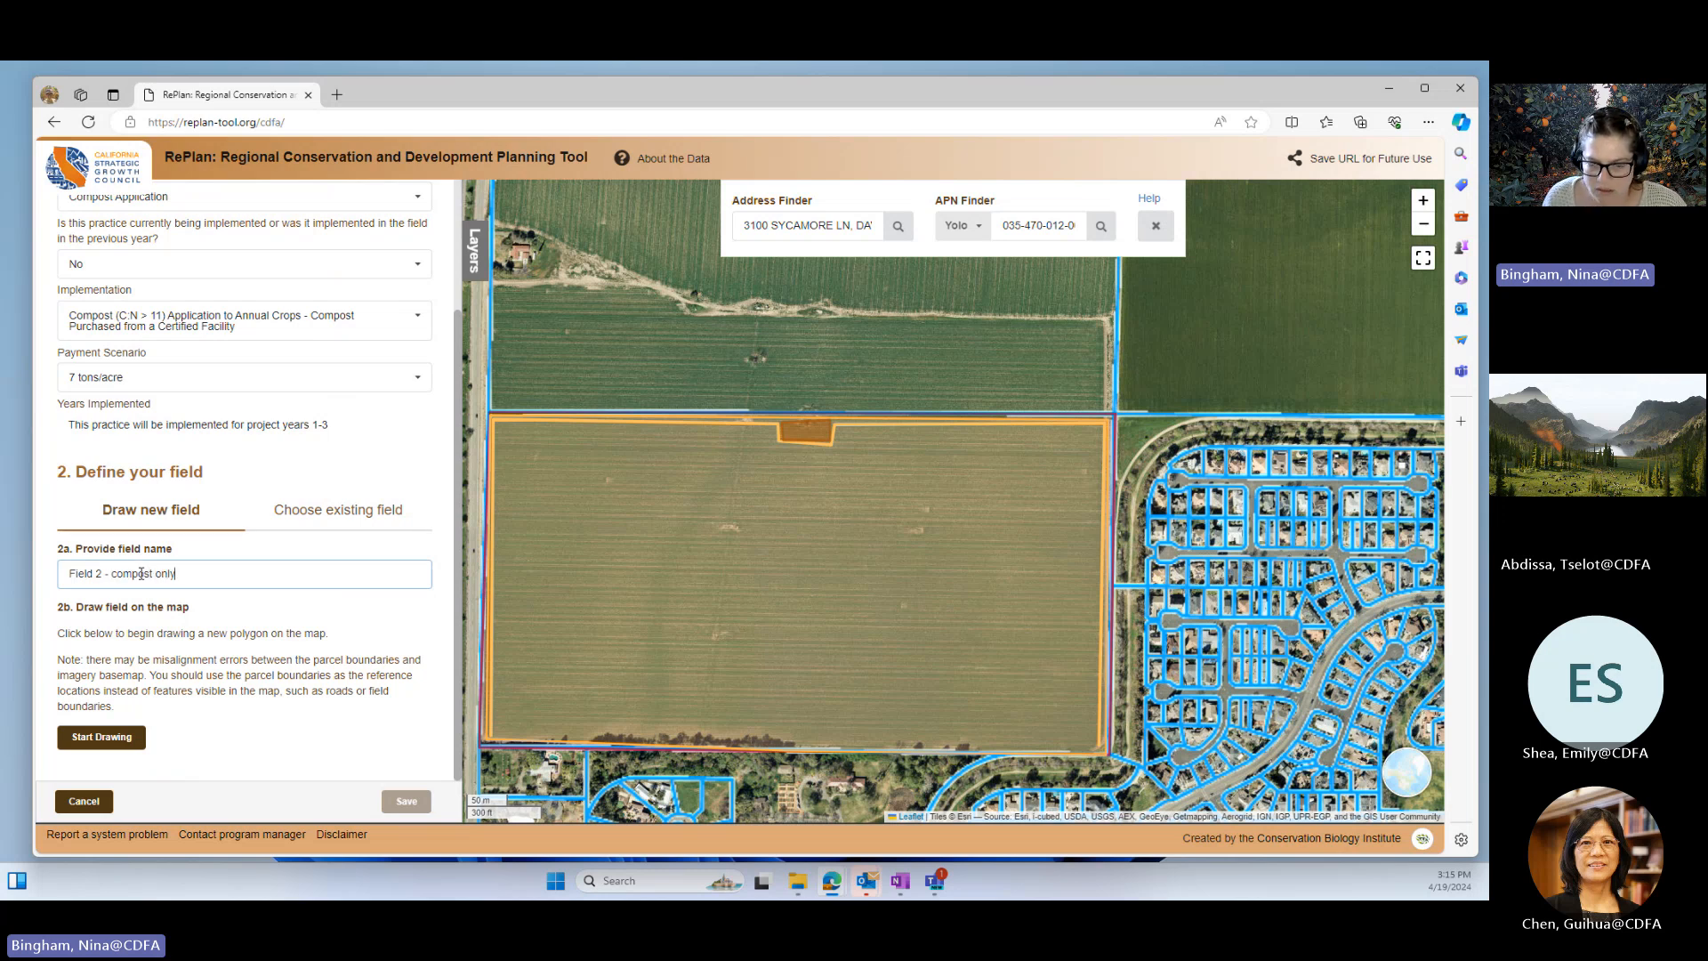
left_click(102, 737)
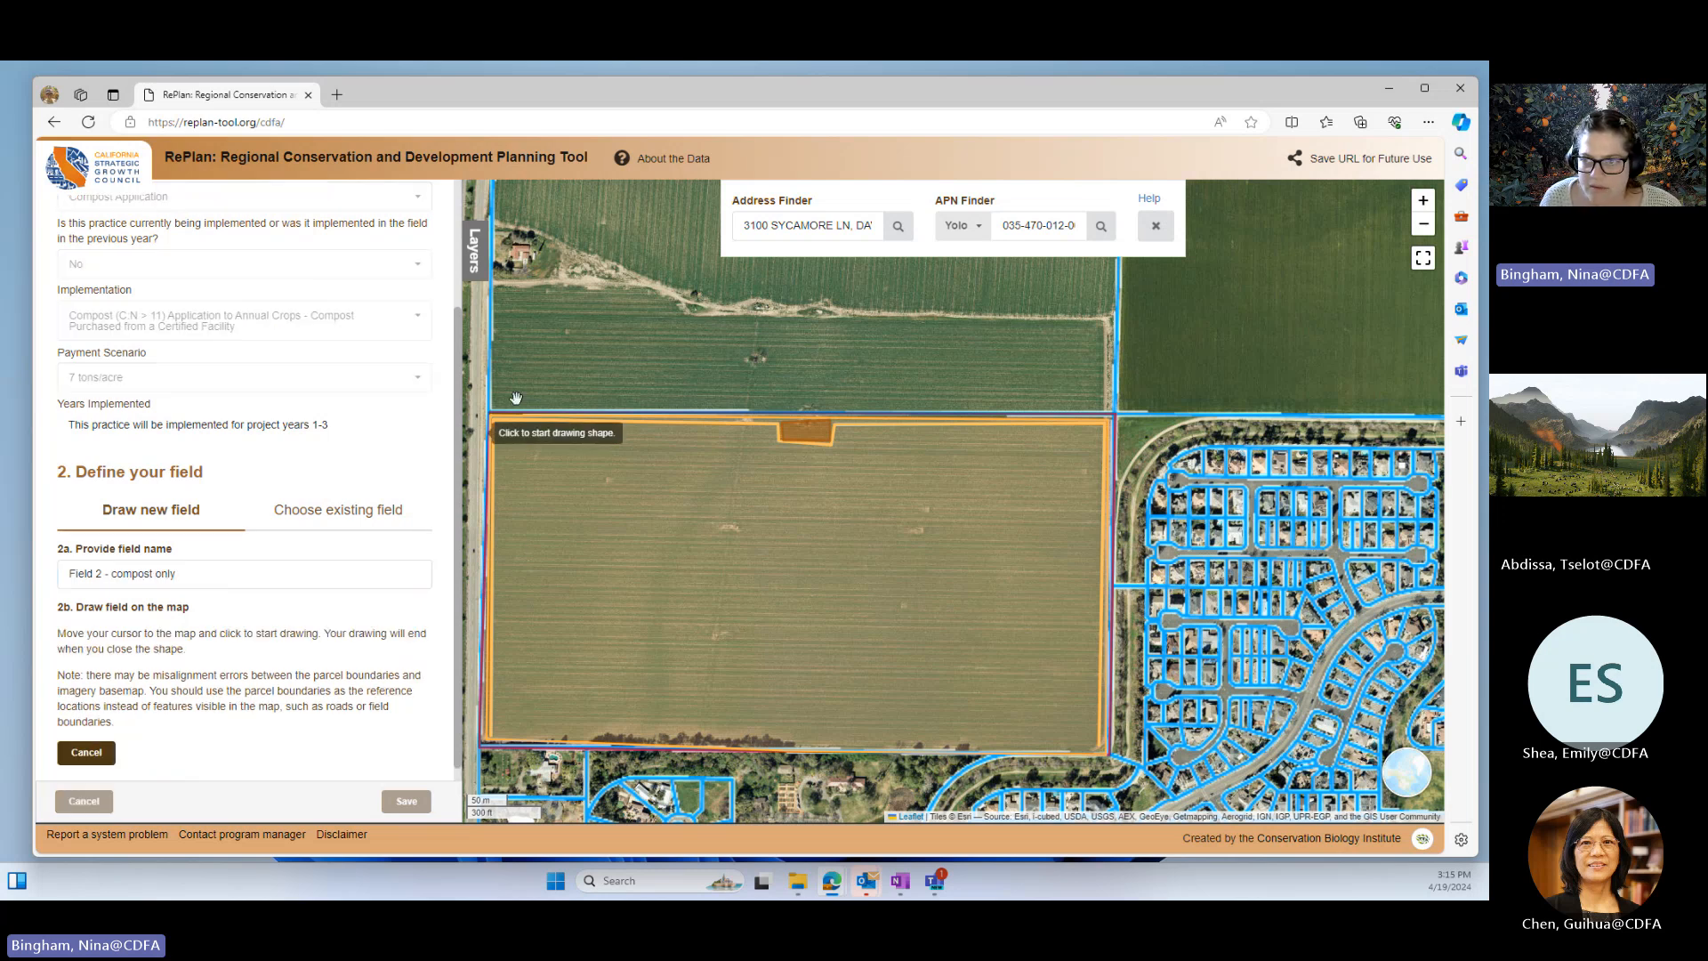
left_click(499, 288)
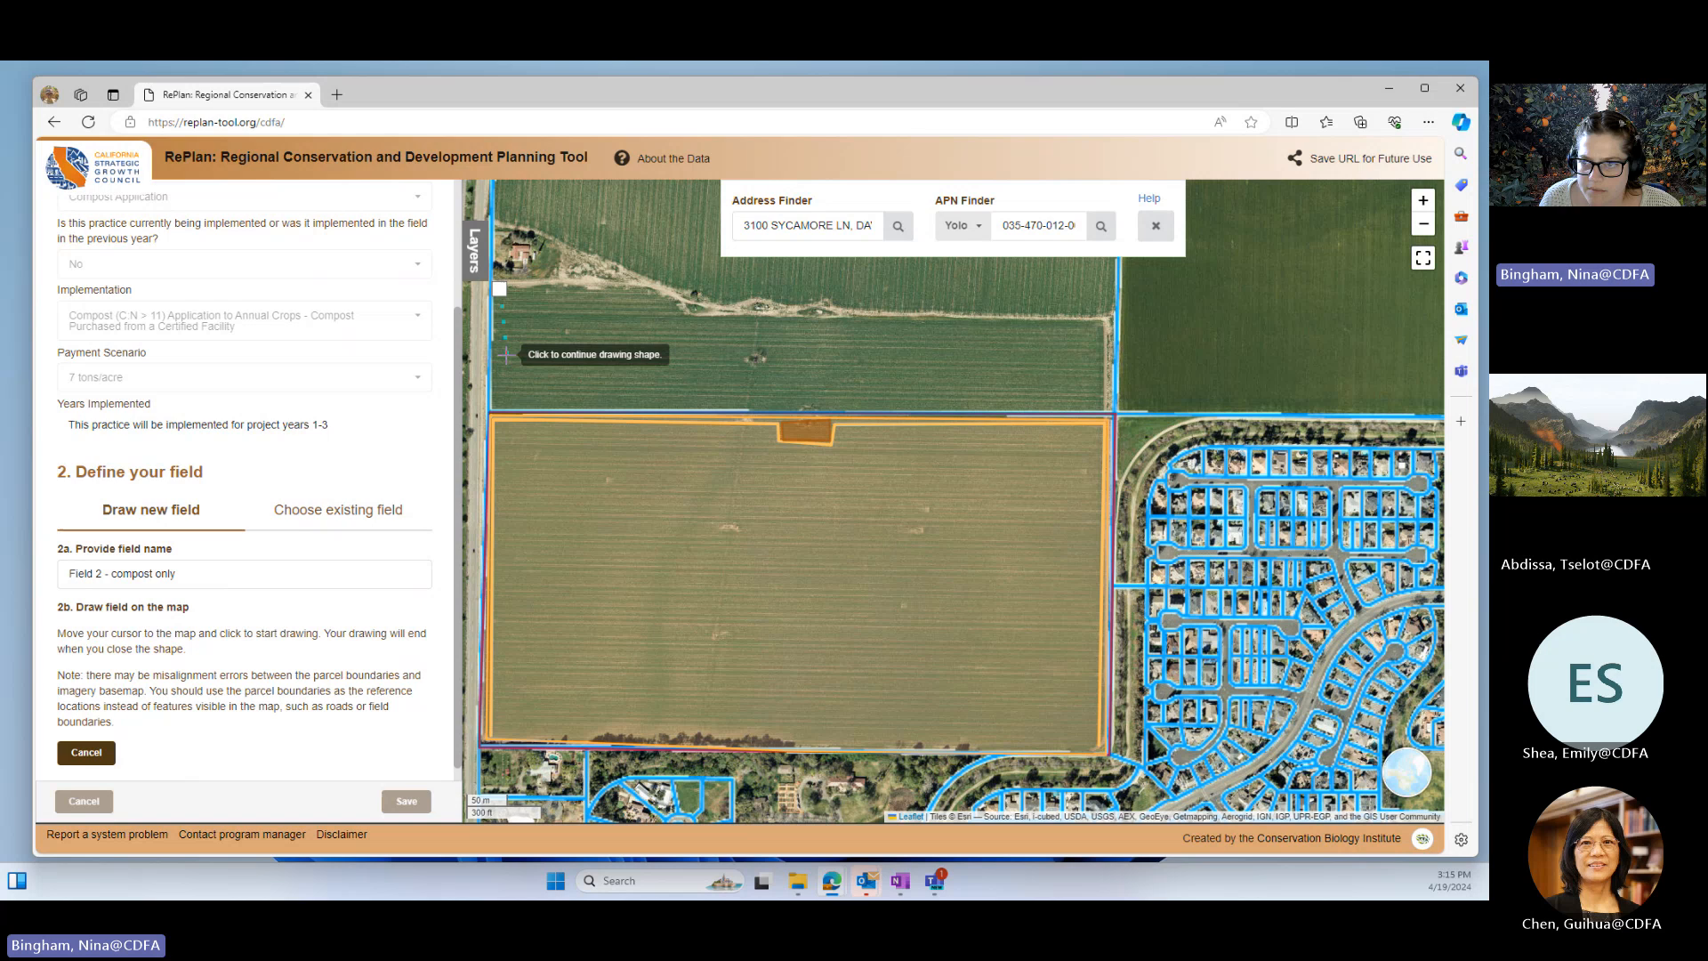
left_click(499, 403)
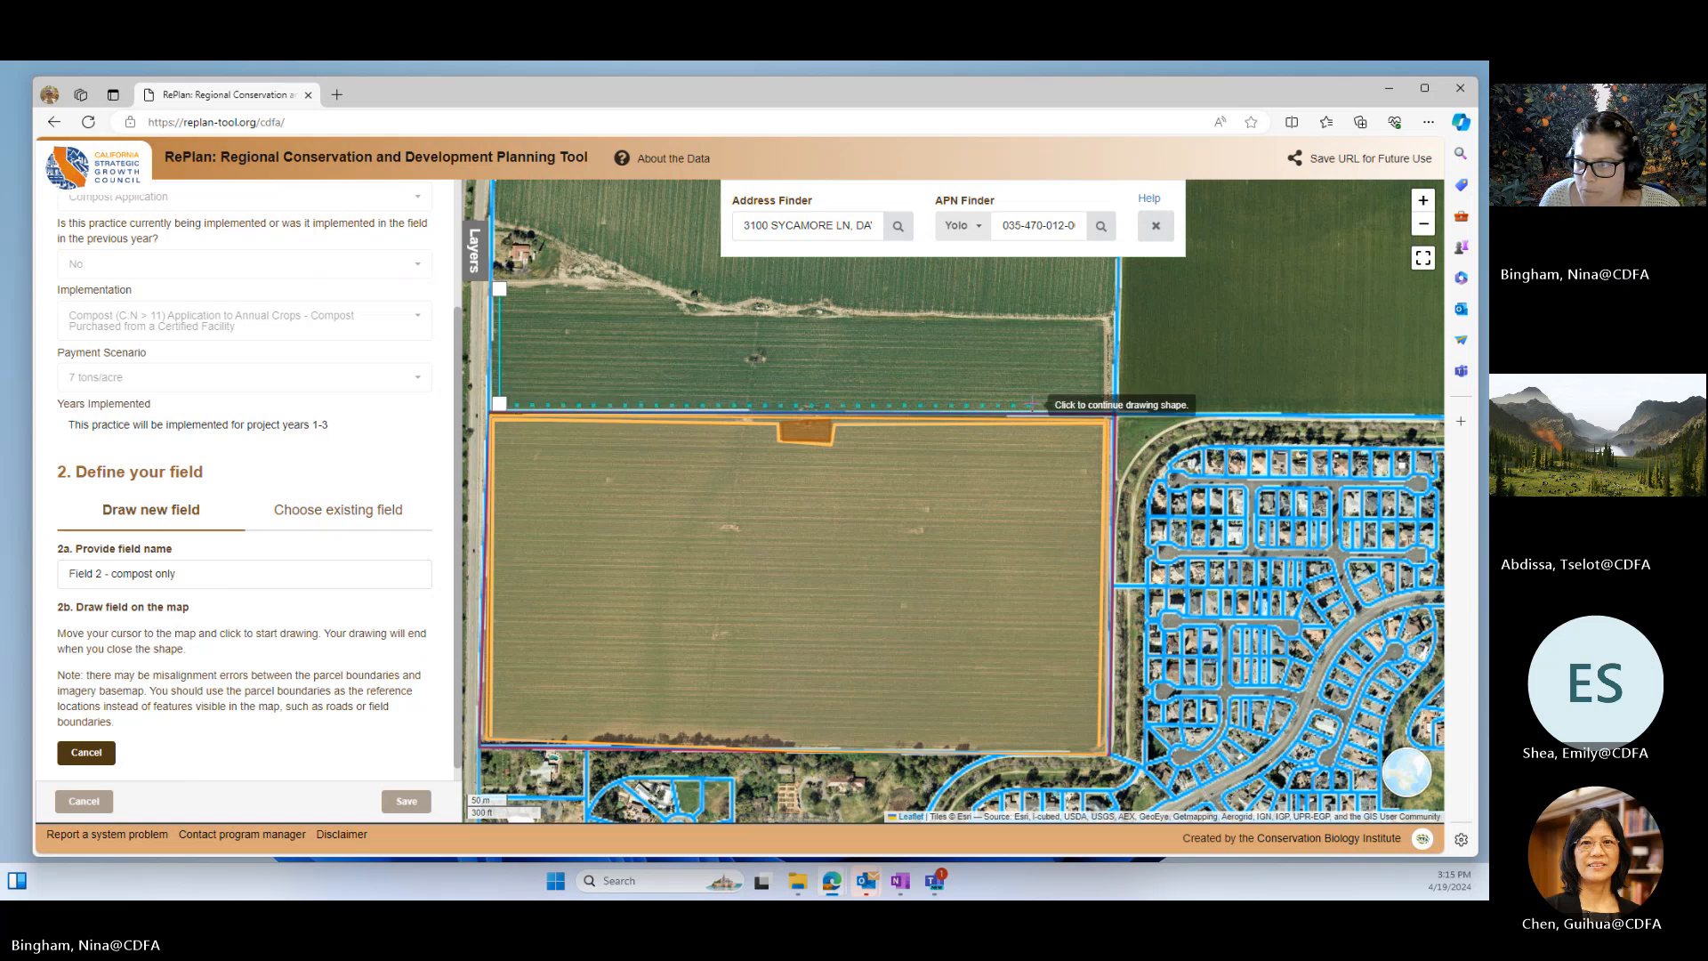
left_click(1103, 407)
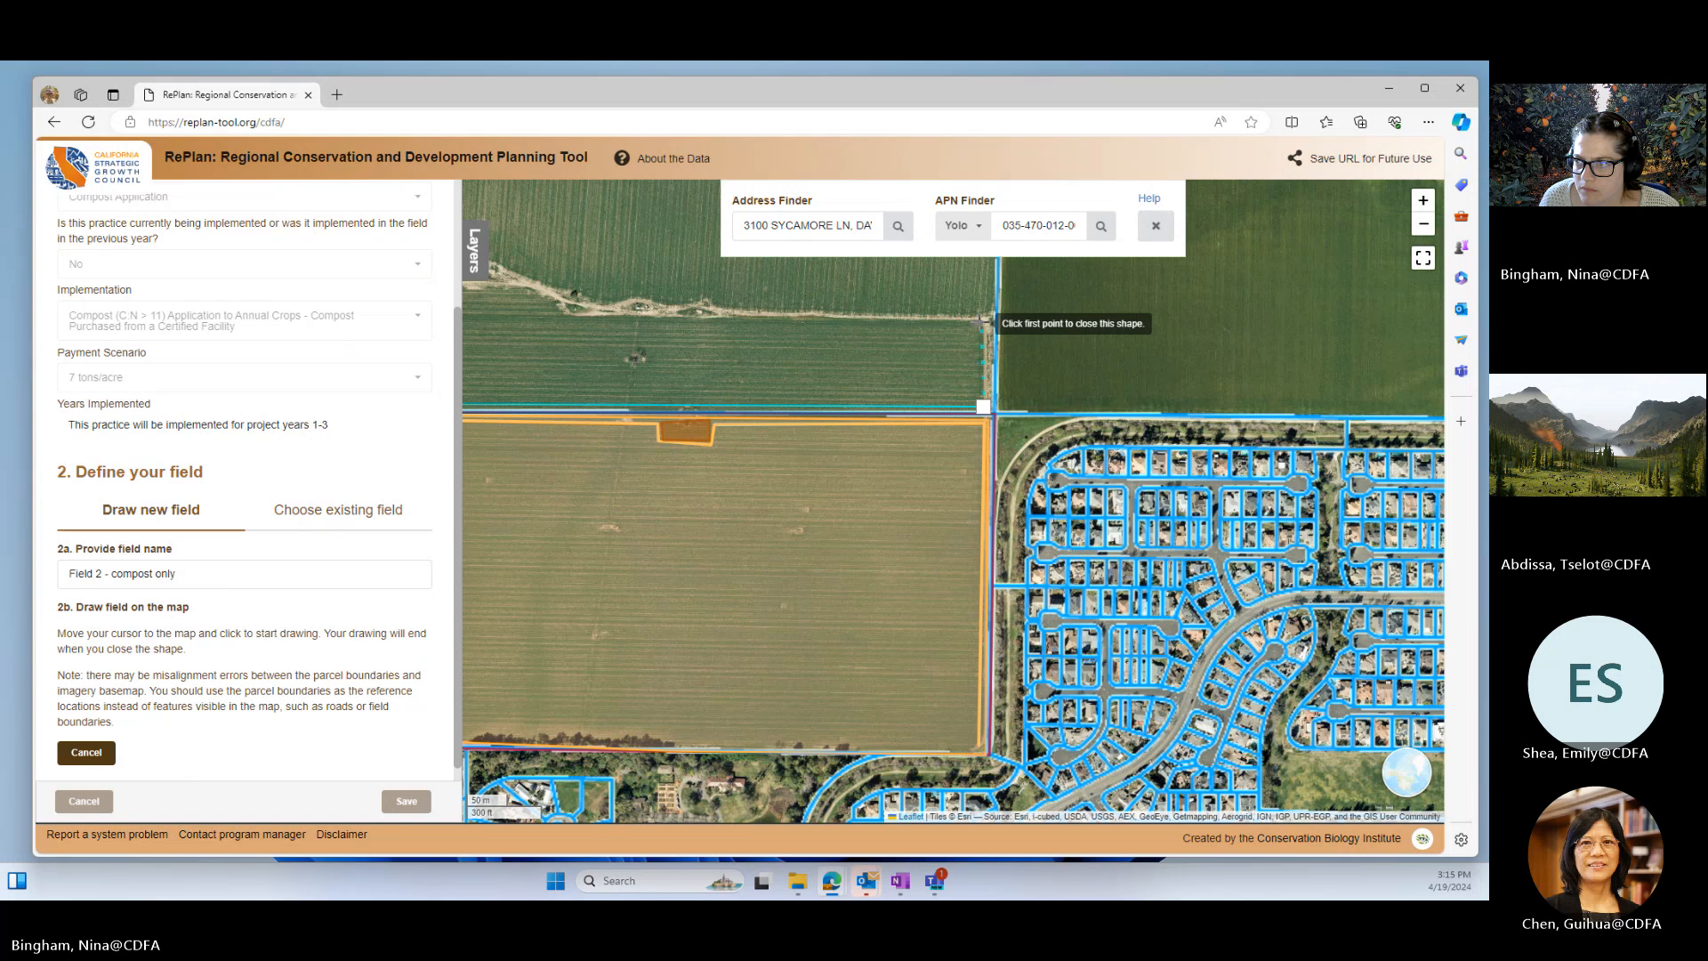
left_click(979, 321)
mouse_move(888, 339)
left_mouse_down()
mouse_move(1301, 406)
mouse_move(1285, 400)
left_mouse_up()
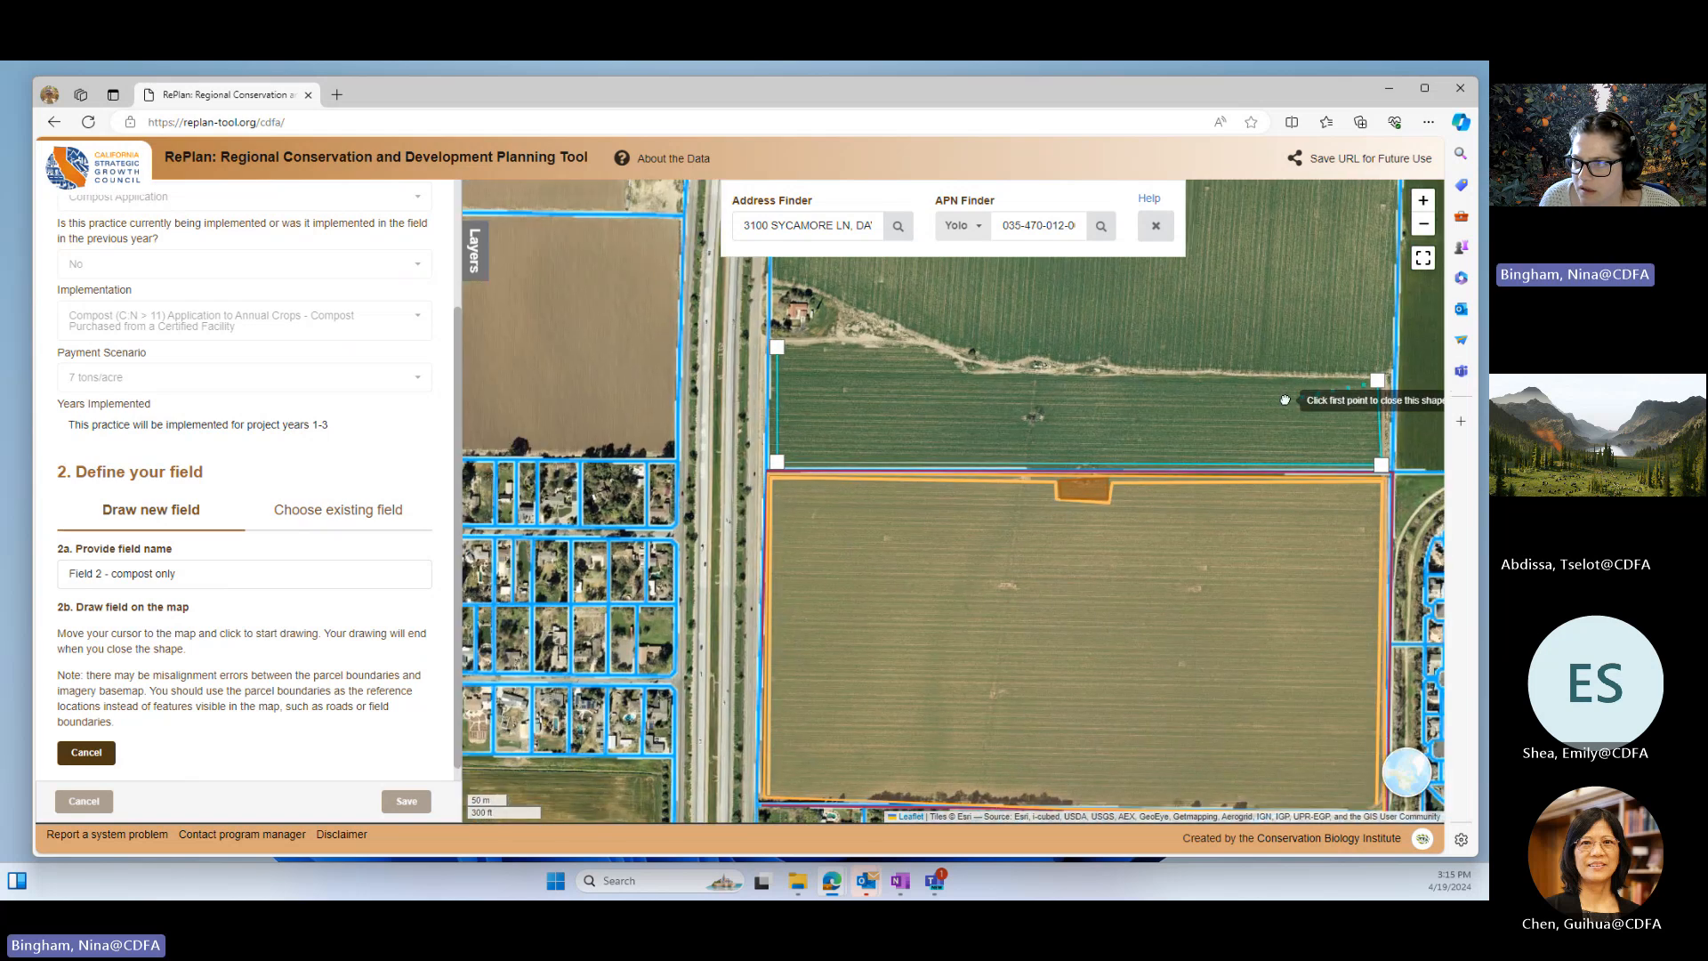
left_click(963, 376)
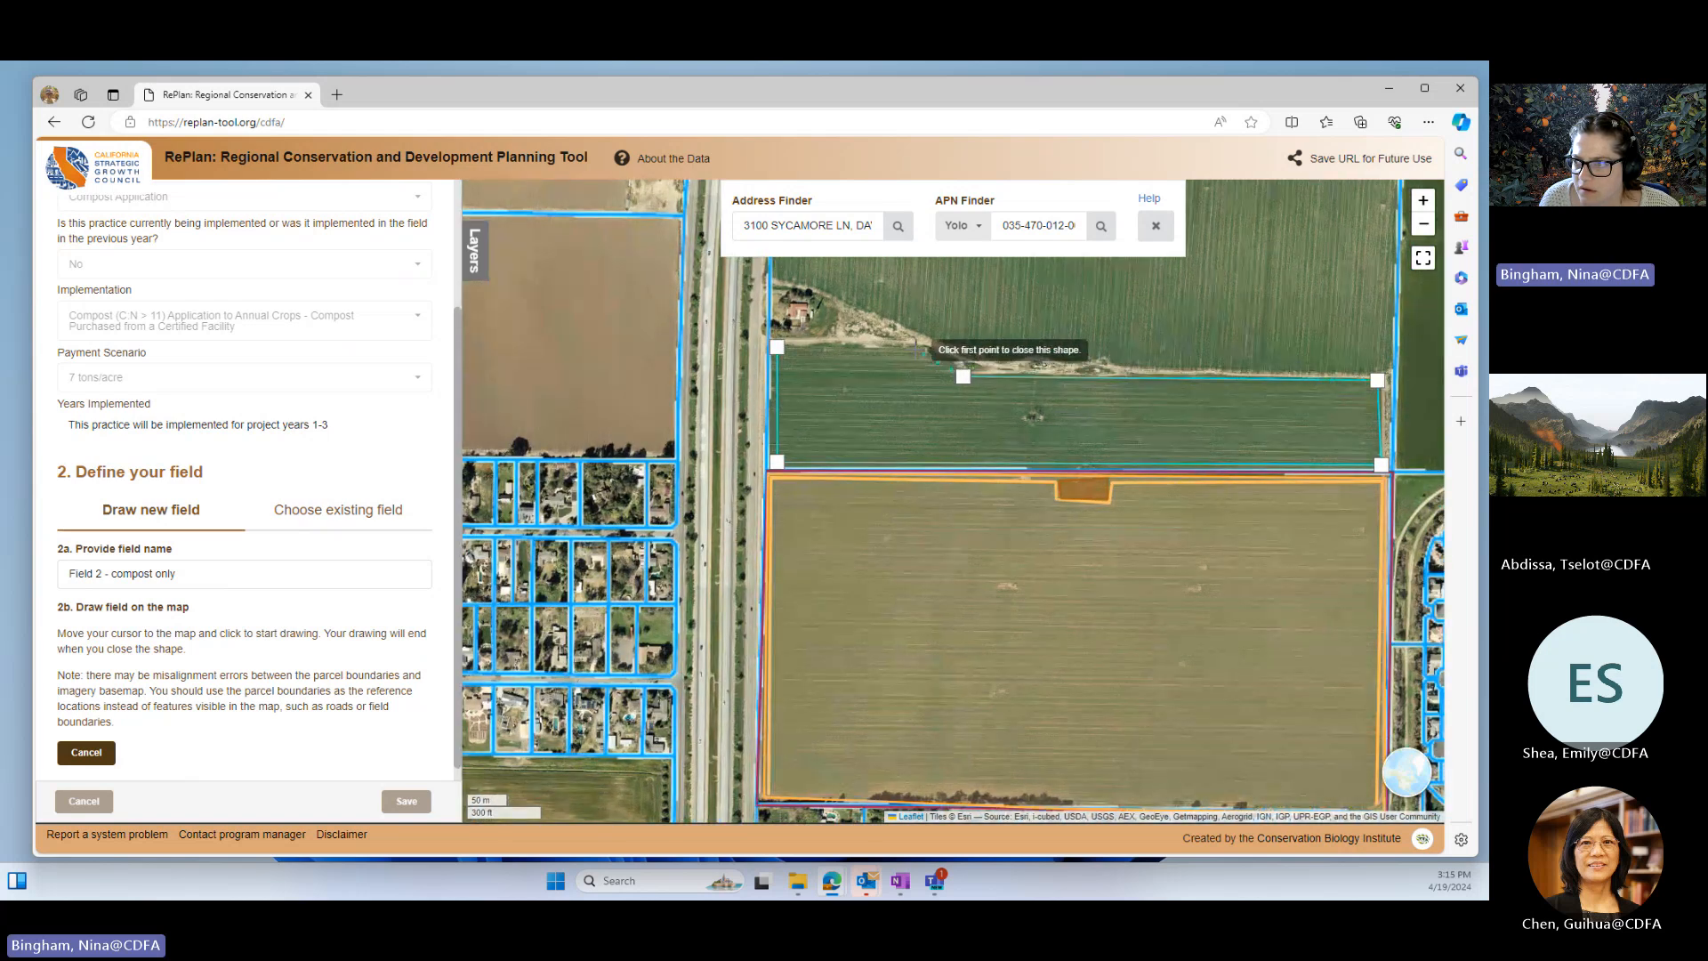
left_click(777, 347)
left_click(777, 347)
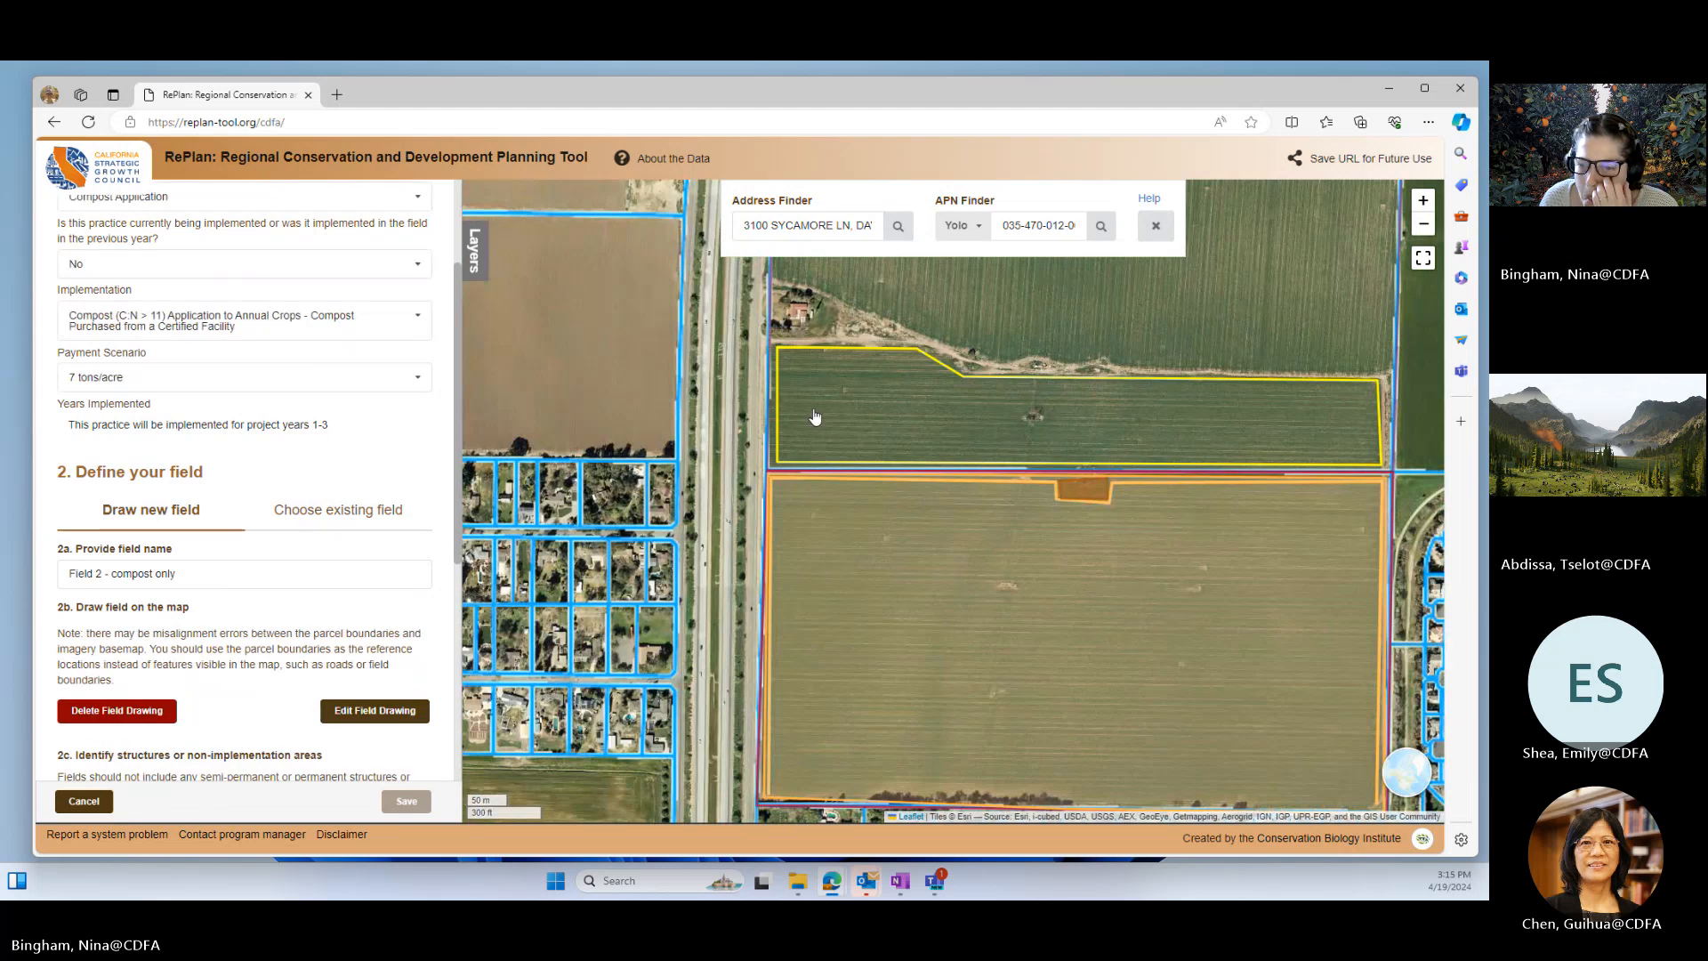
- Add a four-sided cut-out around the bare patch in the middle of Field 2
scroll(183, 588, "down", 5)
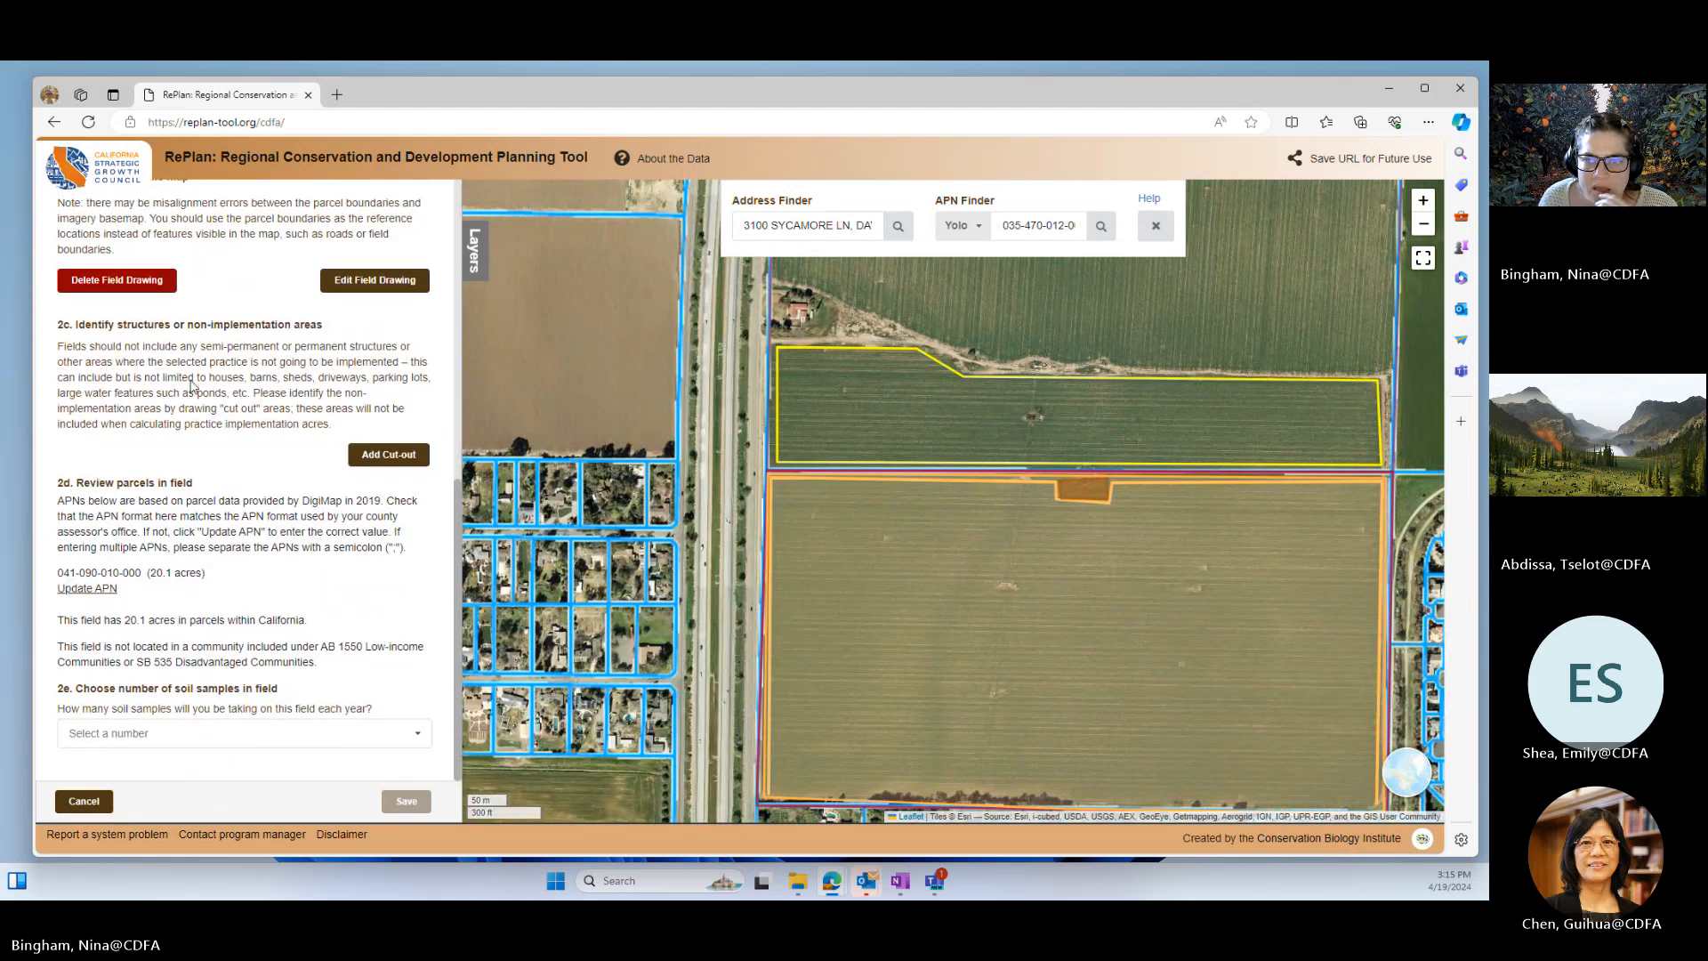
left_click(392, 455)
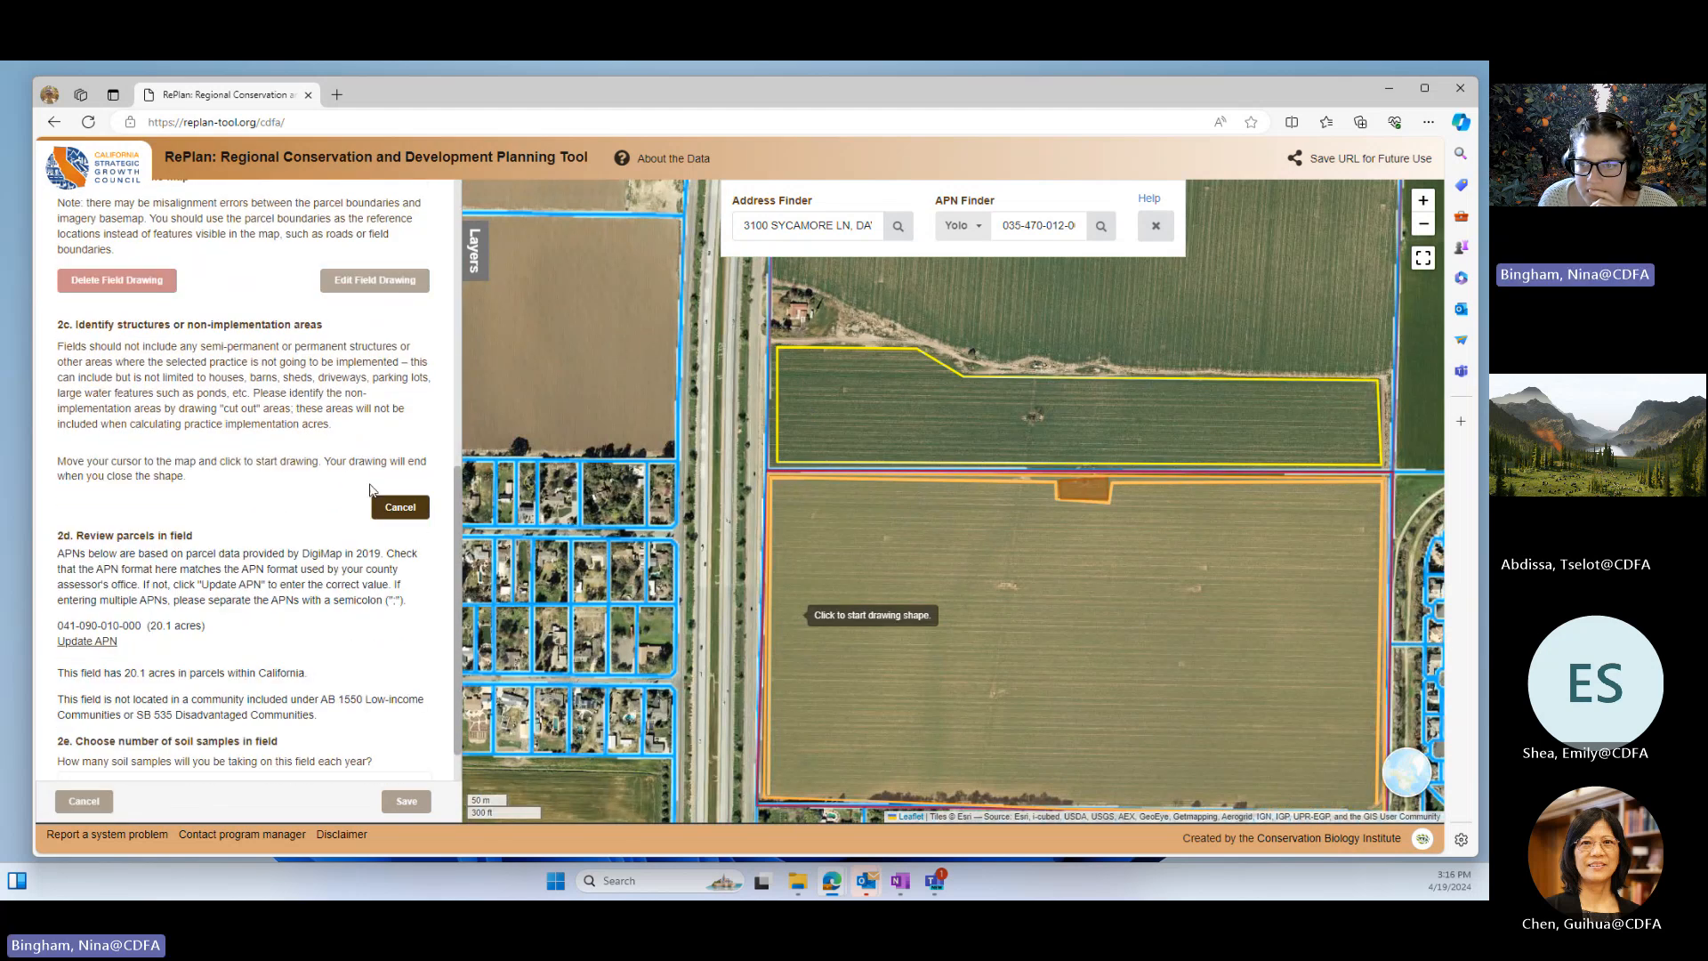
left_click(1022, 408)
left_click(1022, 428)
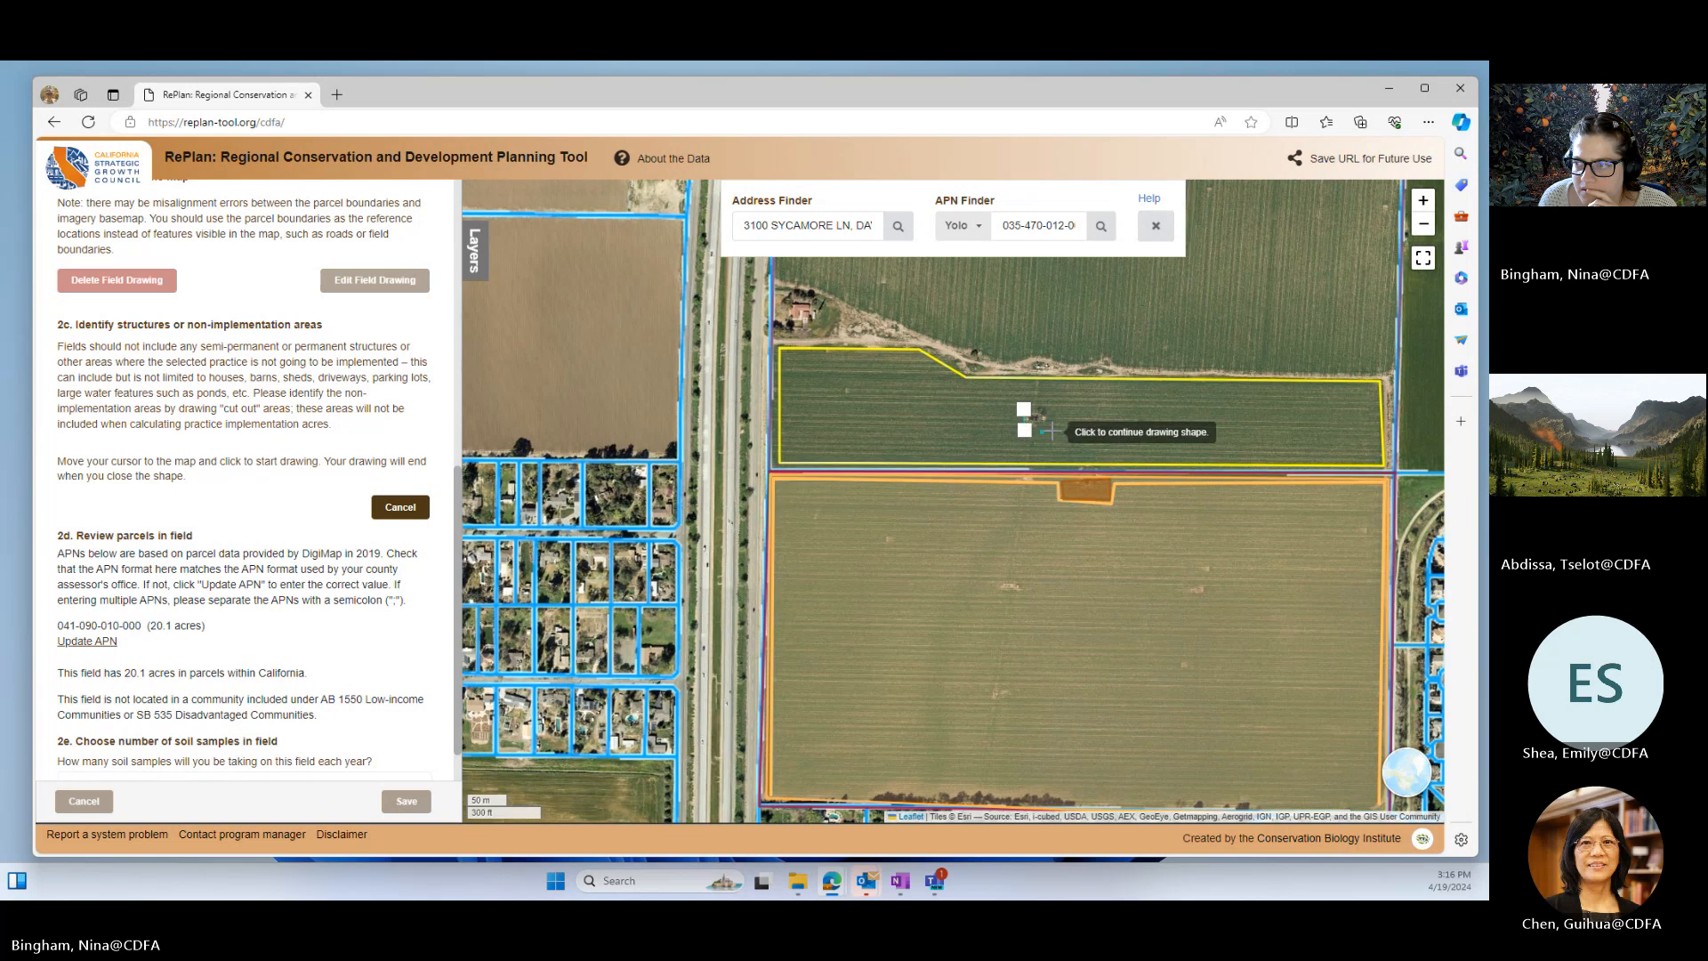
left_click(1047, 426)
left_click(1048, 408)
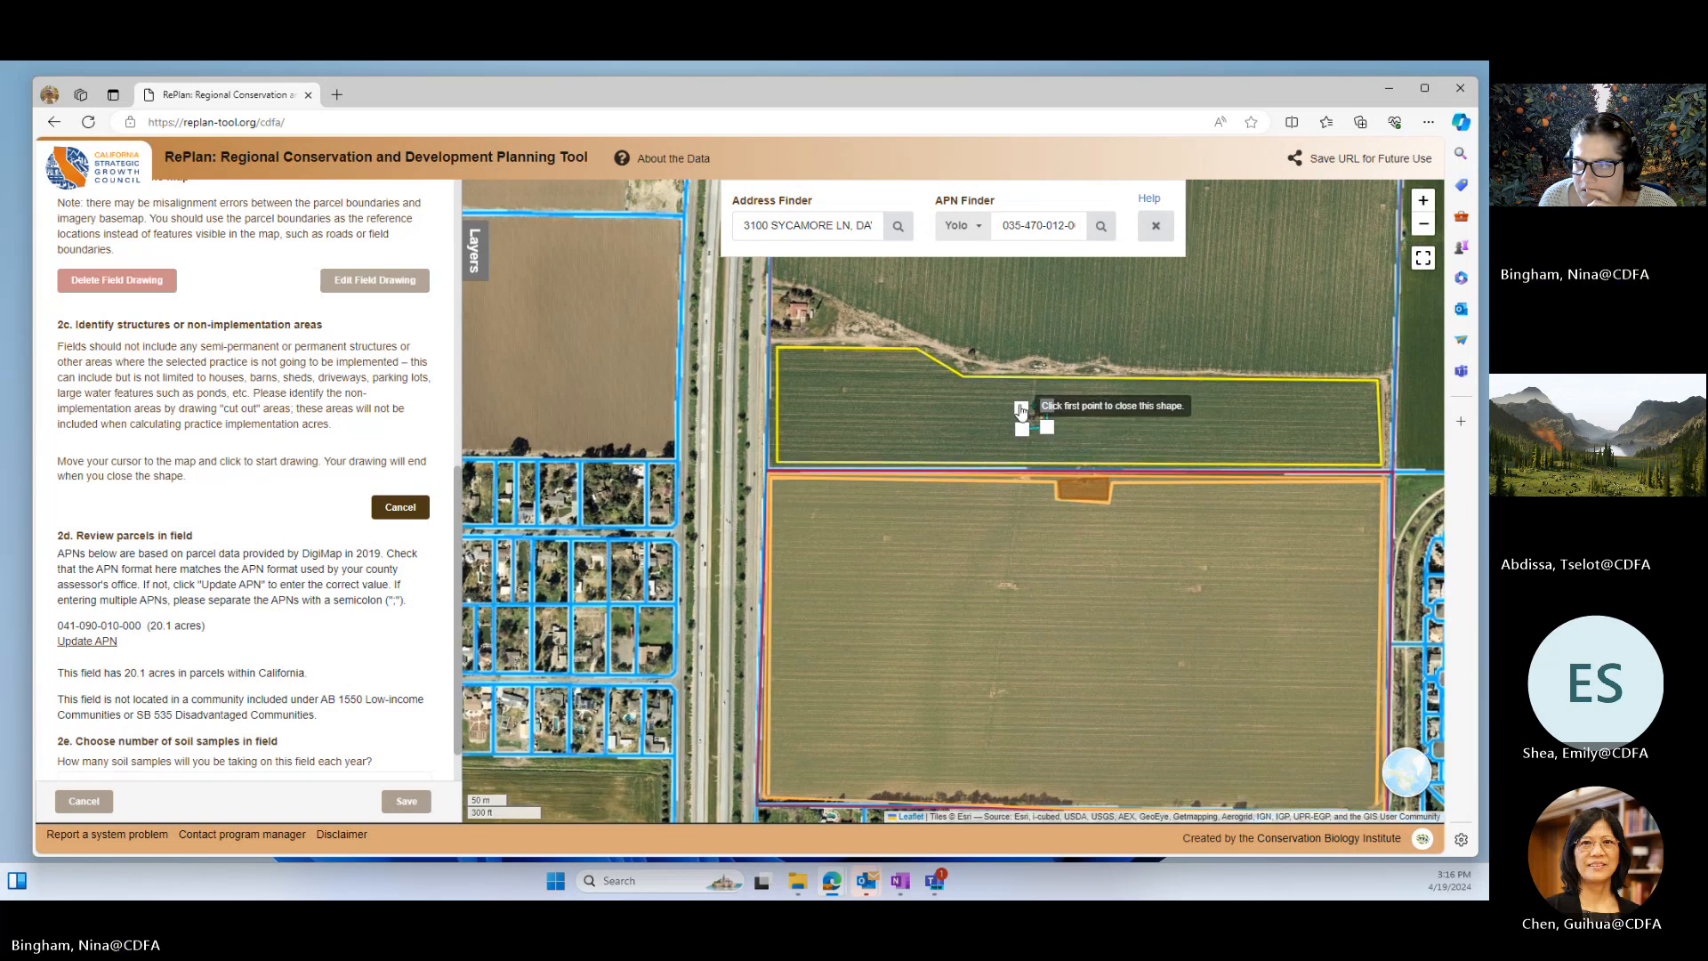
left_click(1023, 409)
- Tighten the cut-out's four corners around the bare patch and save the adjusted shape
scroll(1047, 445, "up", 4)
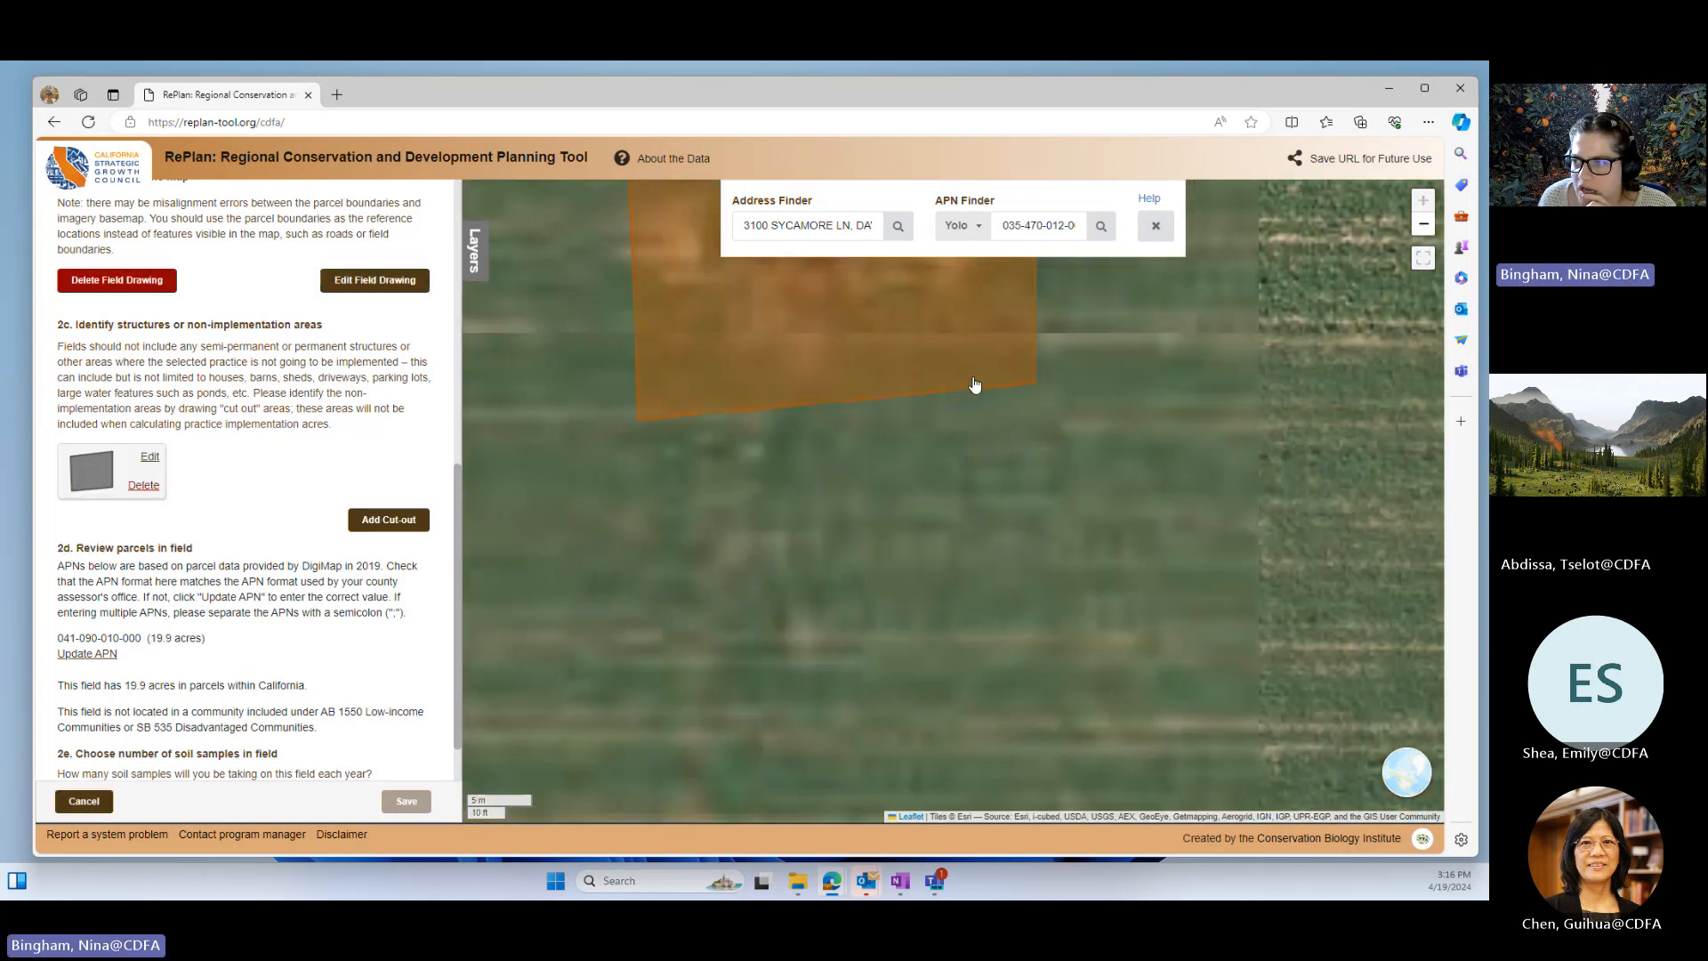
left_click_drag(952, 430, 1020, 691)
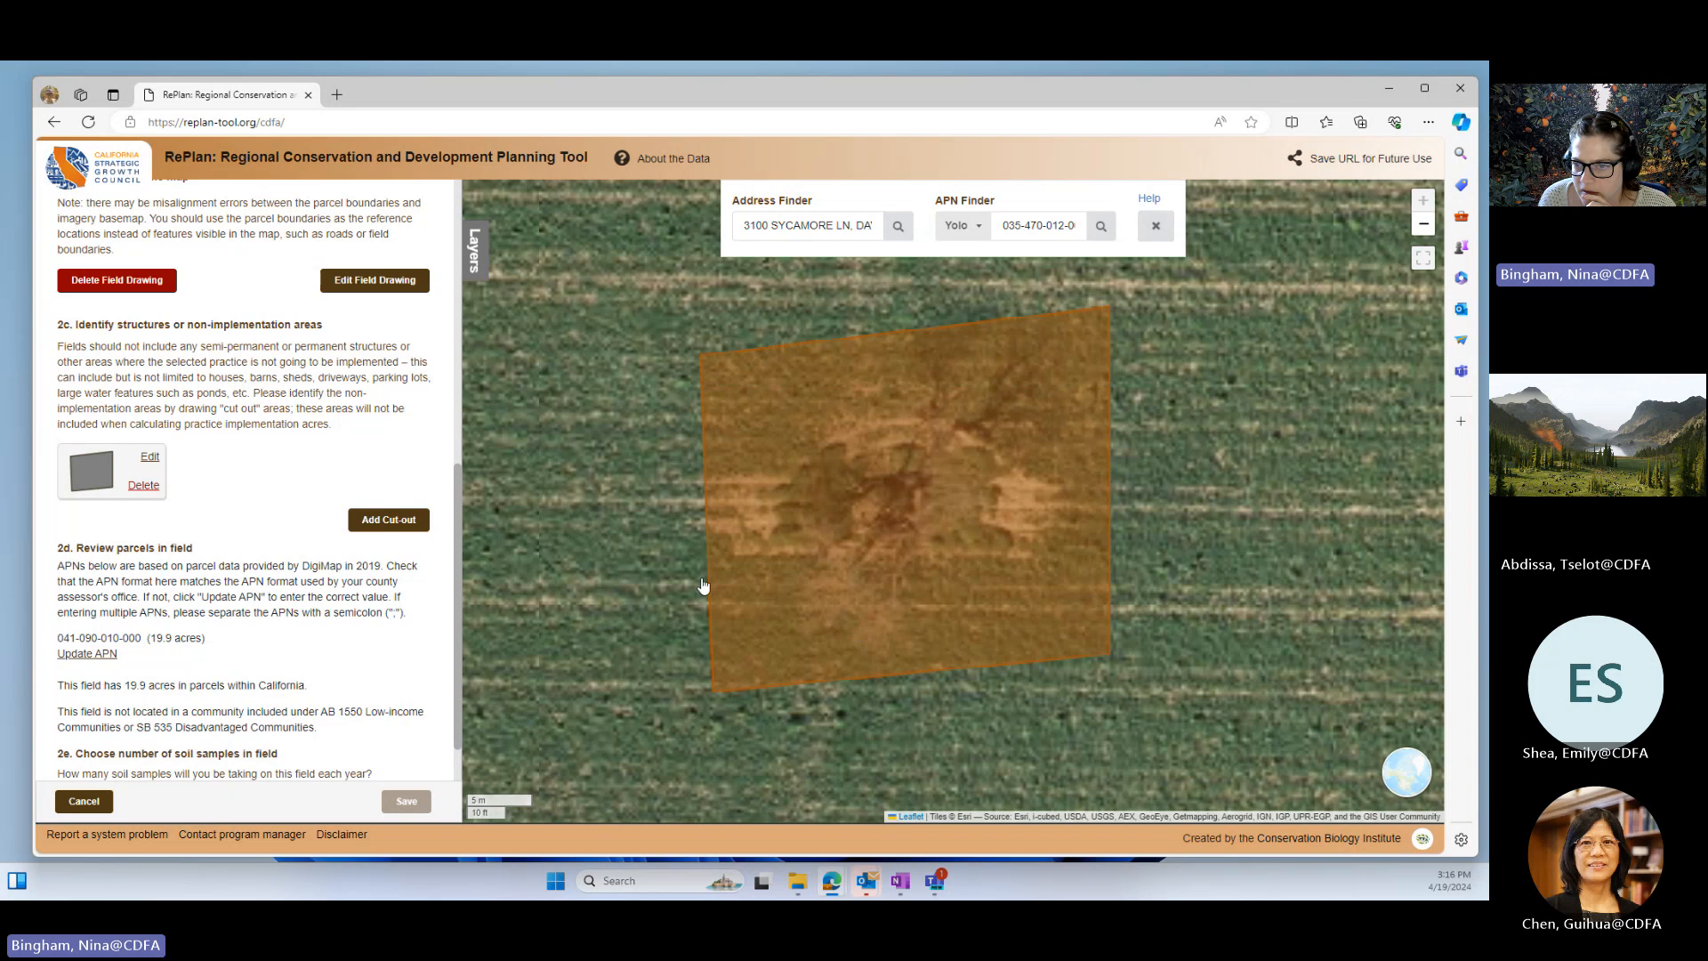
left_click(149, 456)
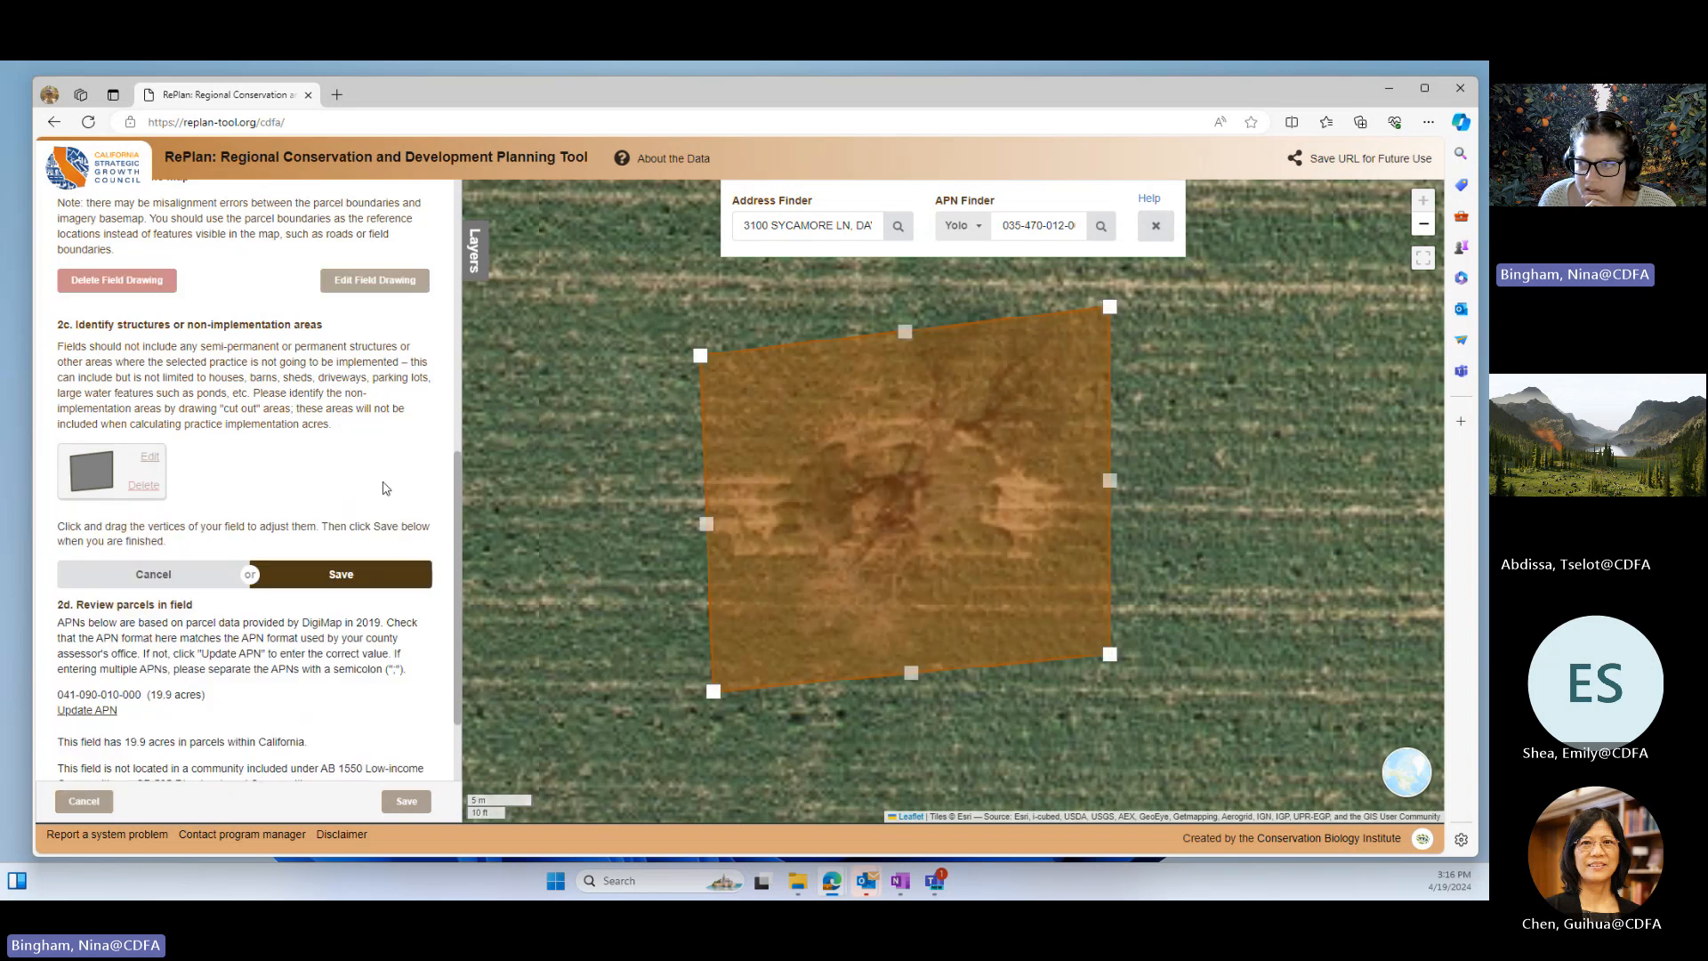
left_click_drag(700, 356, 753, 377)
left_click_drag(1109, 306, 1103, 380)
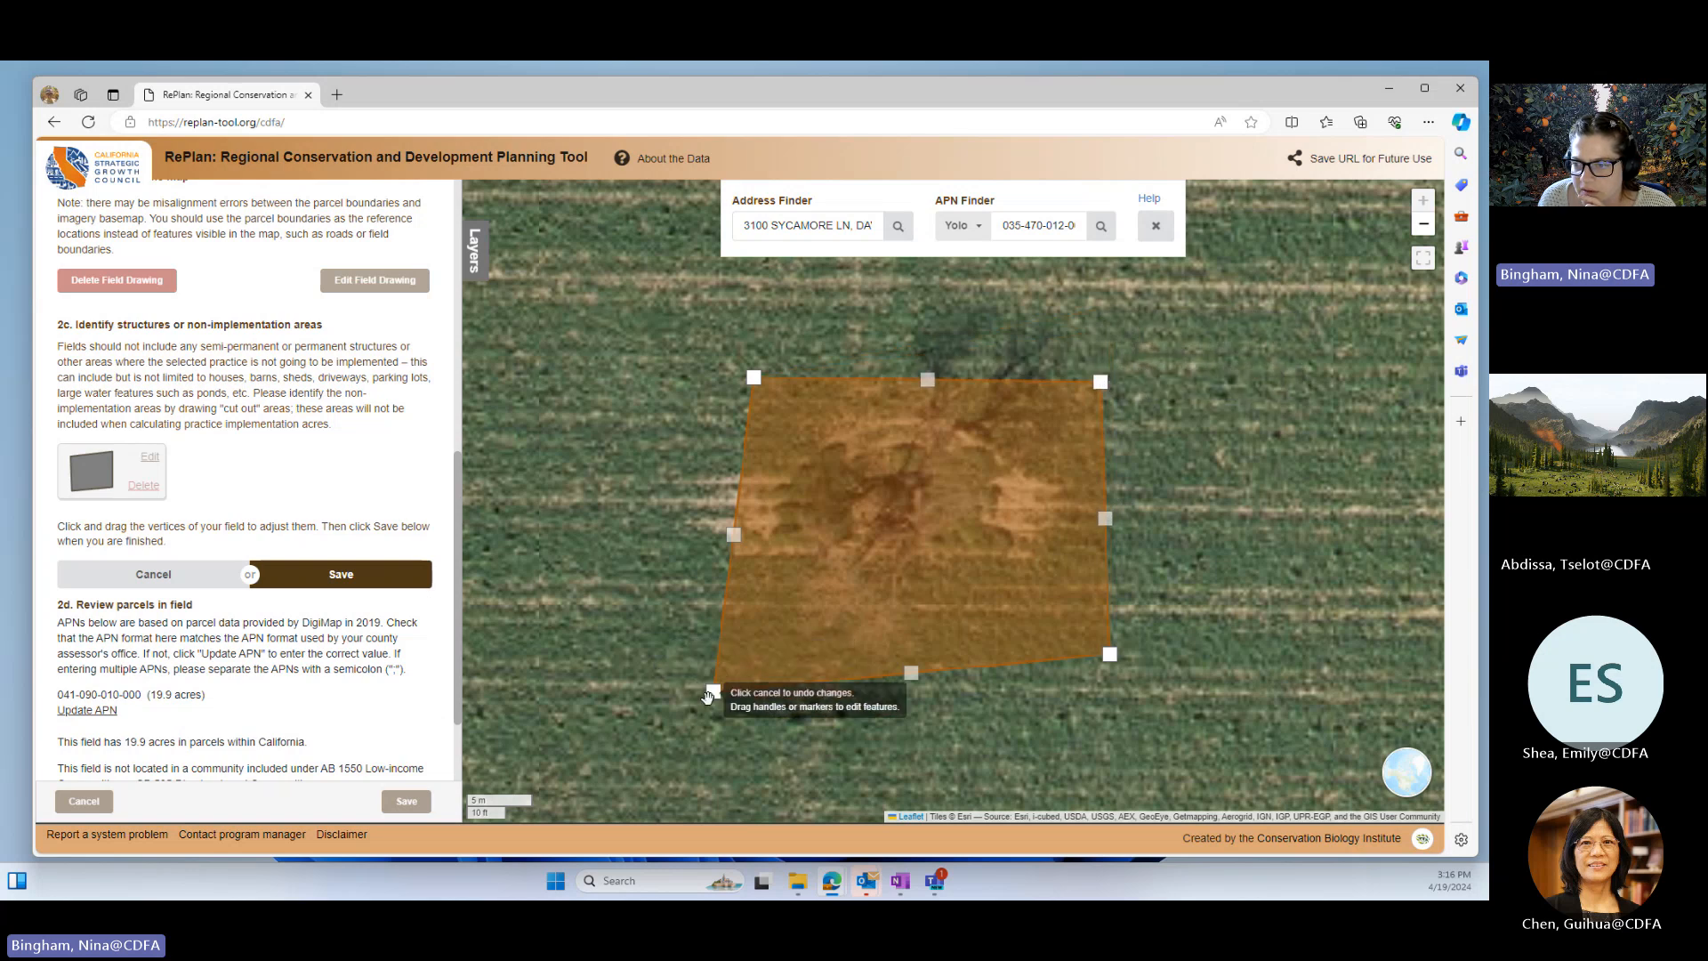
left_click_drag(713, 691, 742, 634)
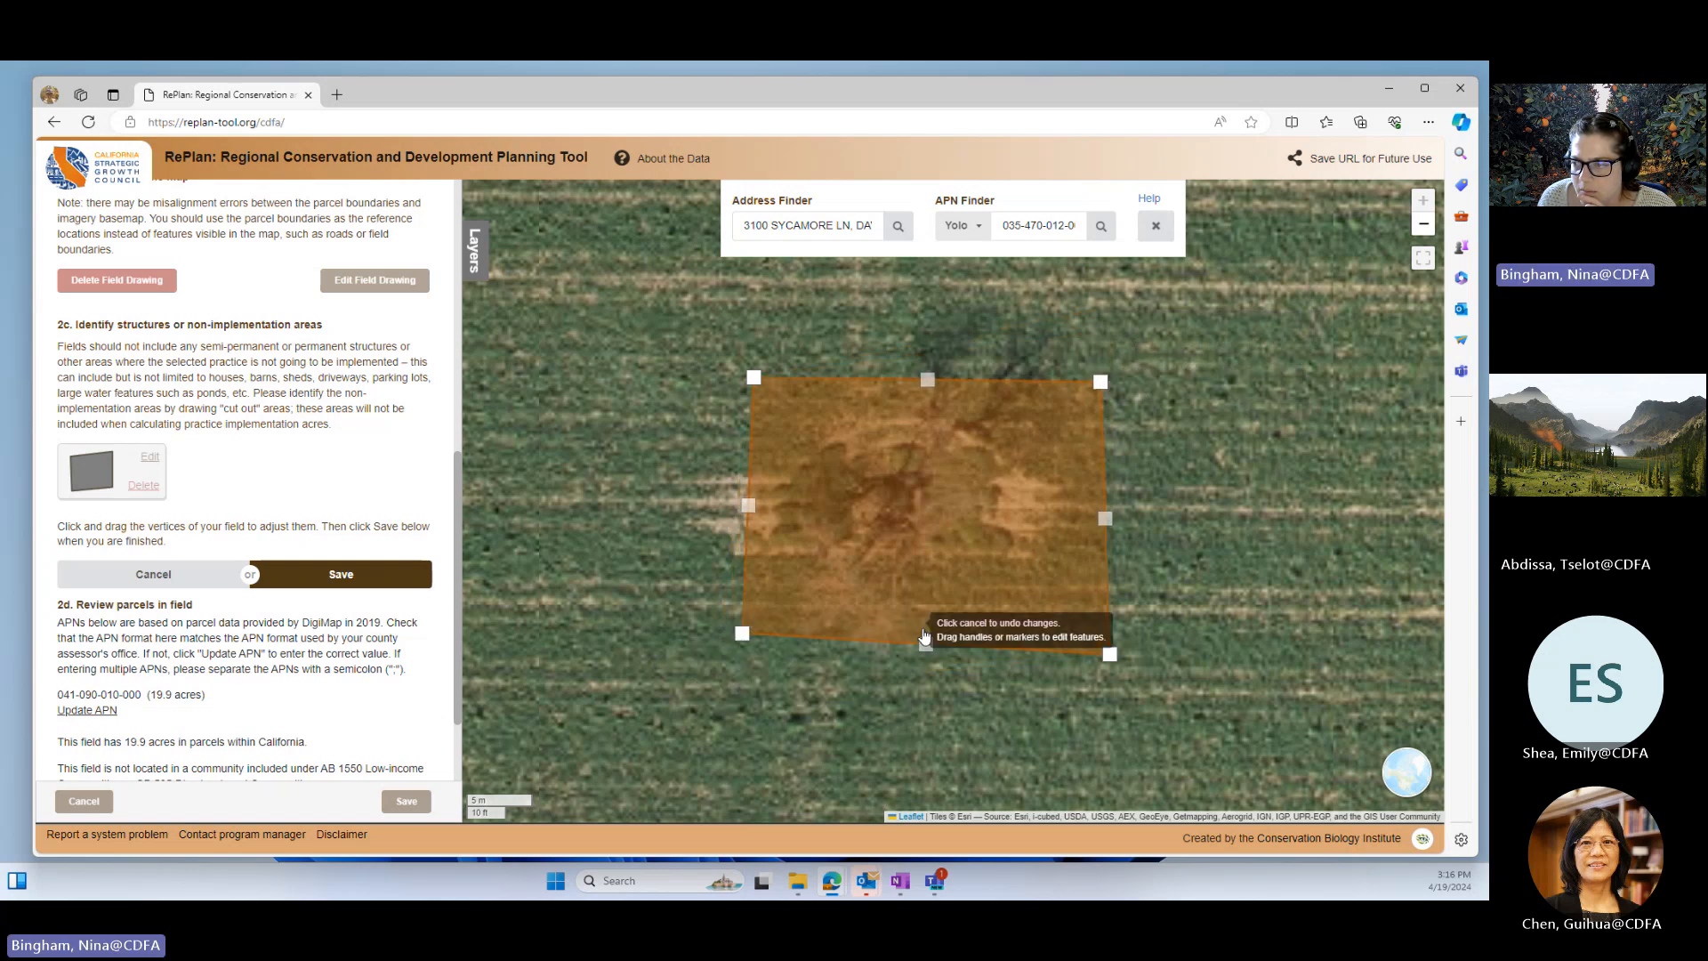
left_click_drag(1108, 654, 1074, 635)
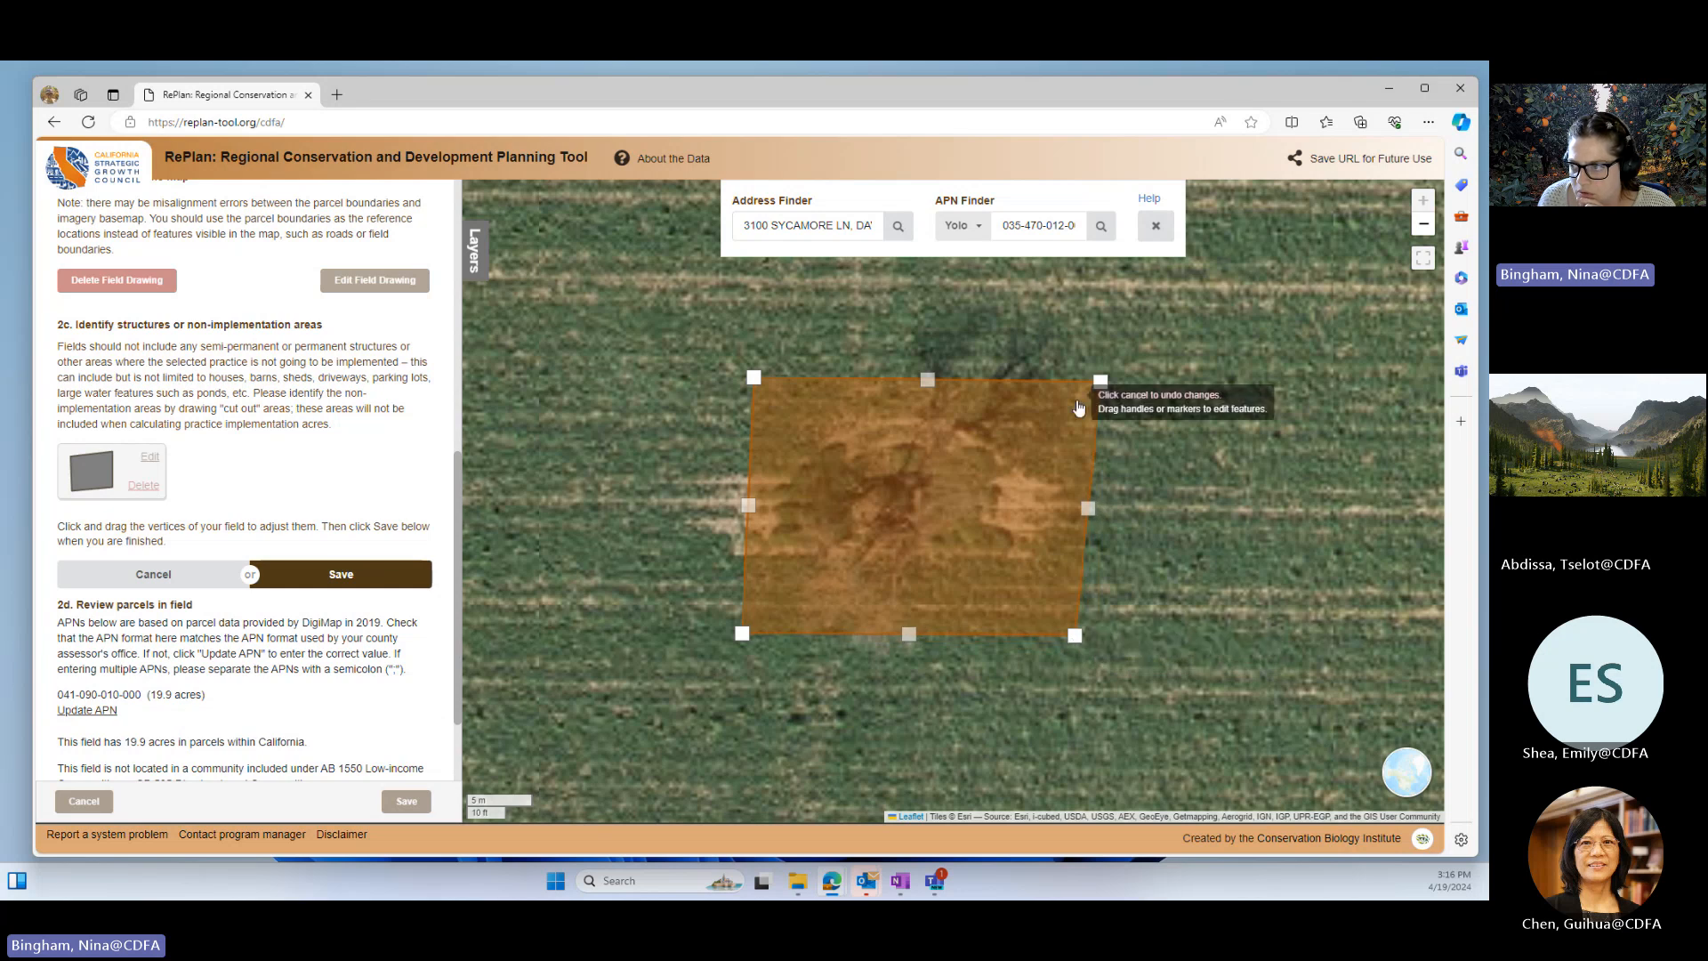
left_click_drag(1096, 385, 1077, 384)
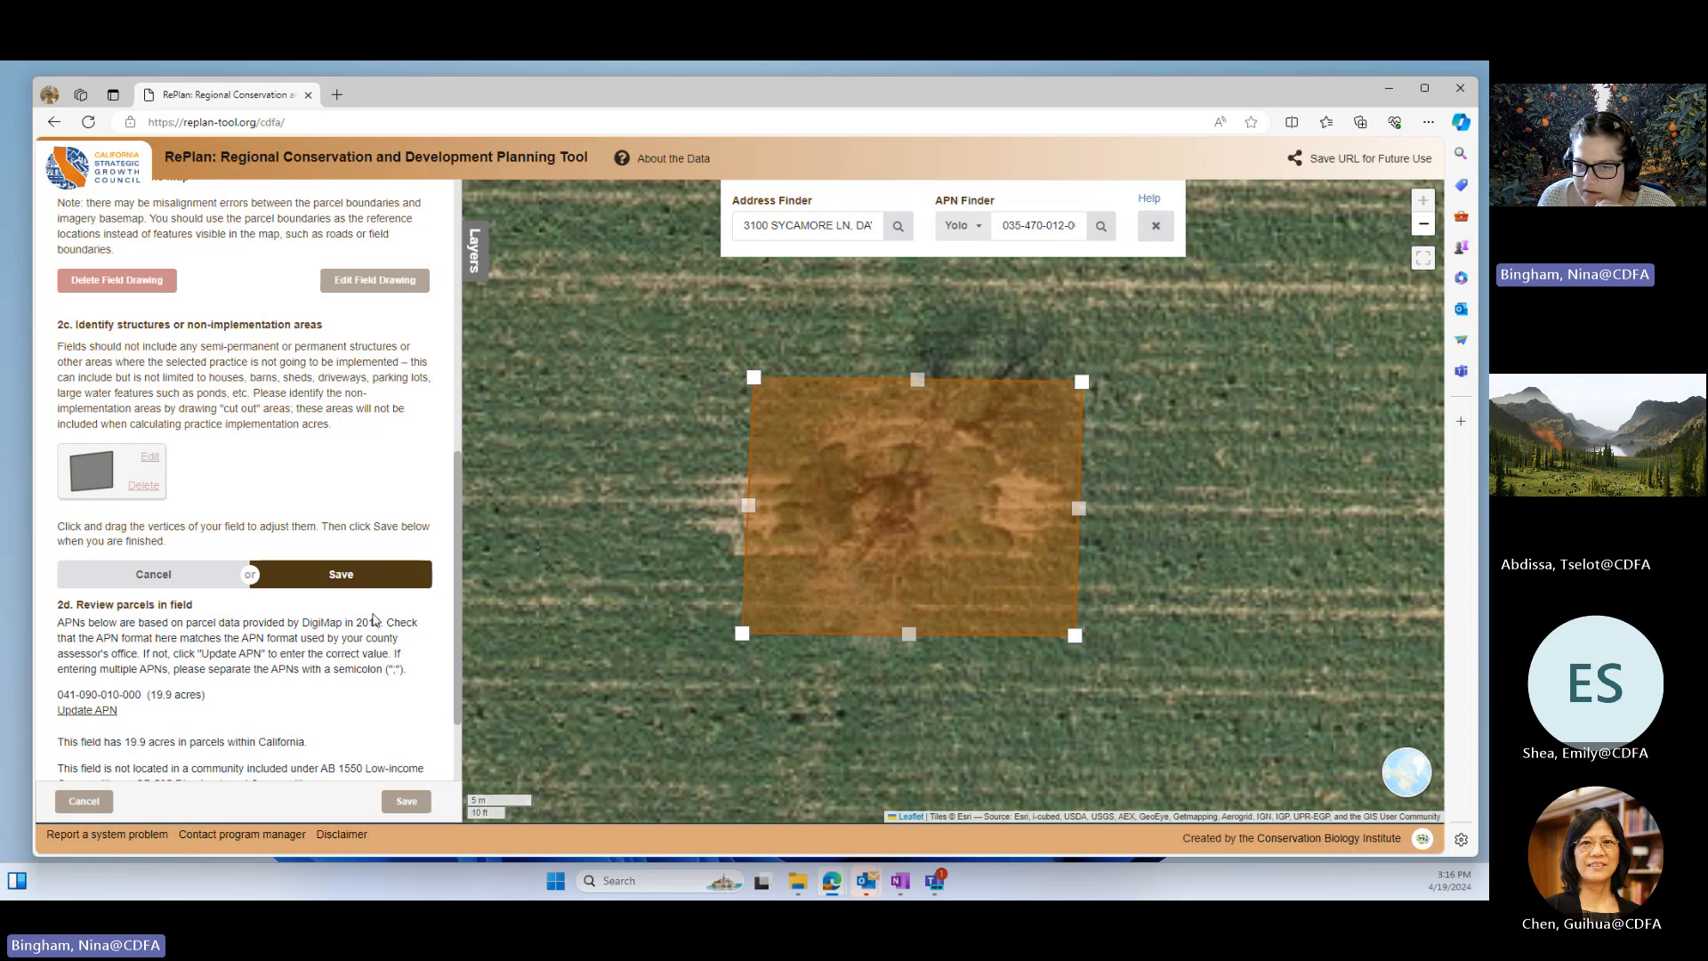
left_click(340, 576)
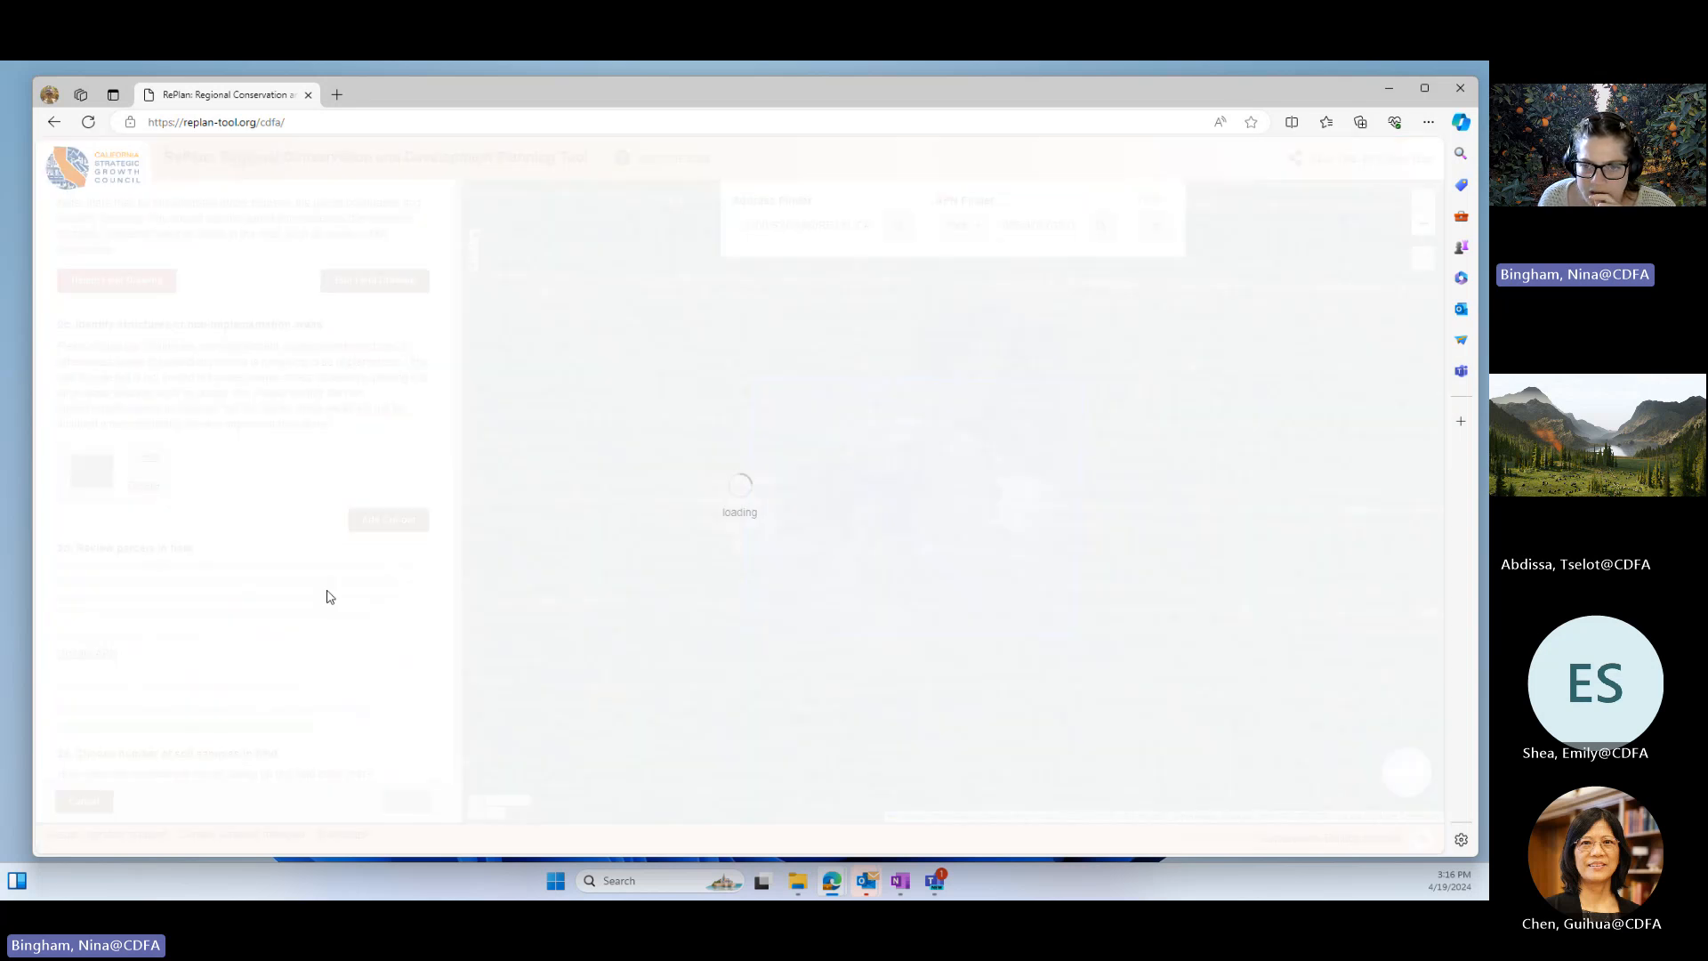
- Set the number of soil samples taken each year on Field 2 to 1
scroll(267, 711, "down", 1)
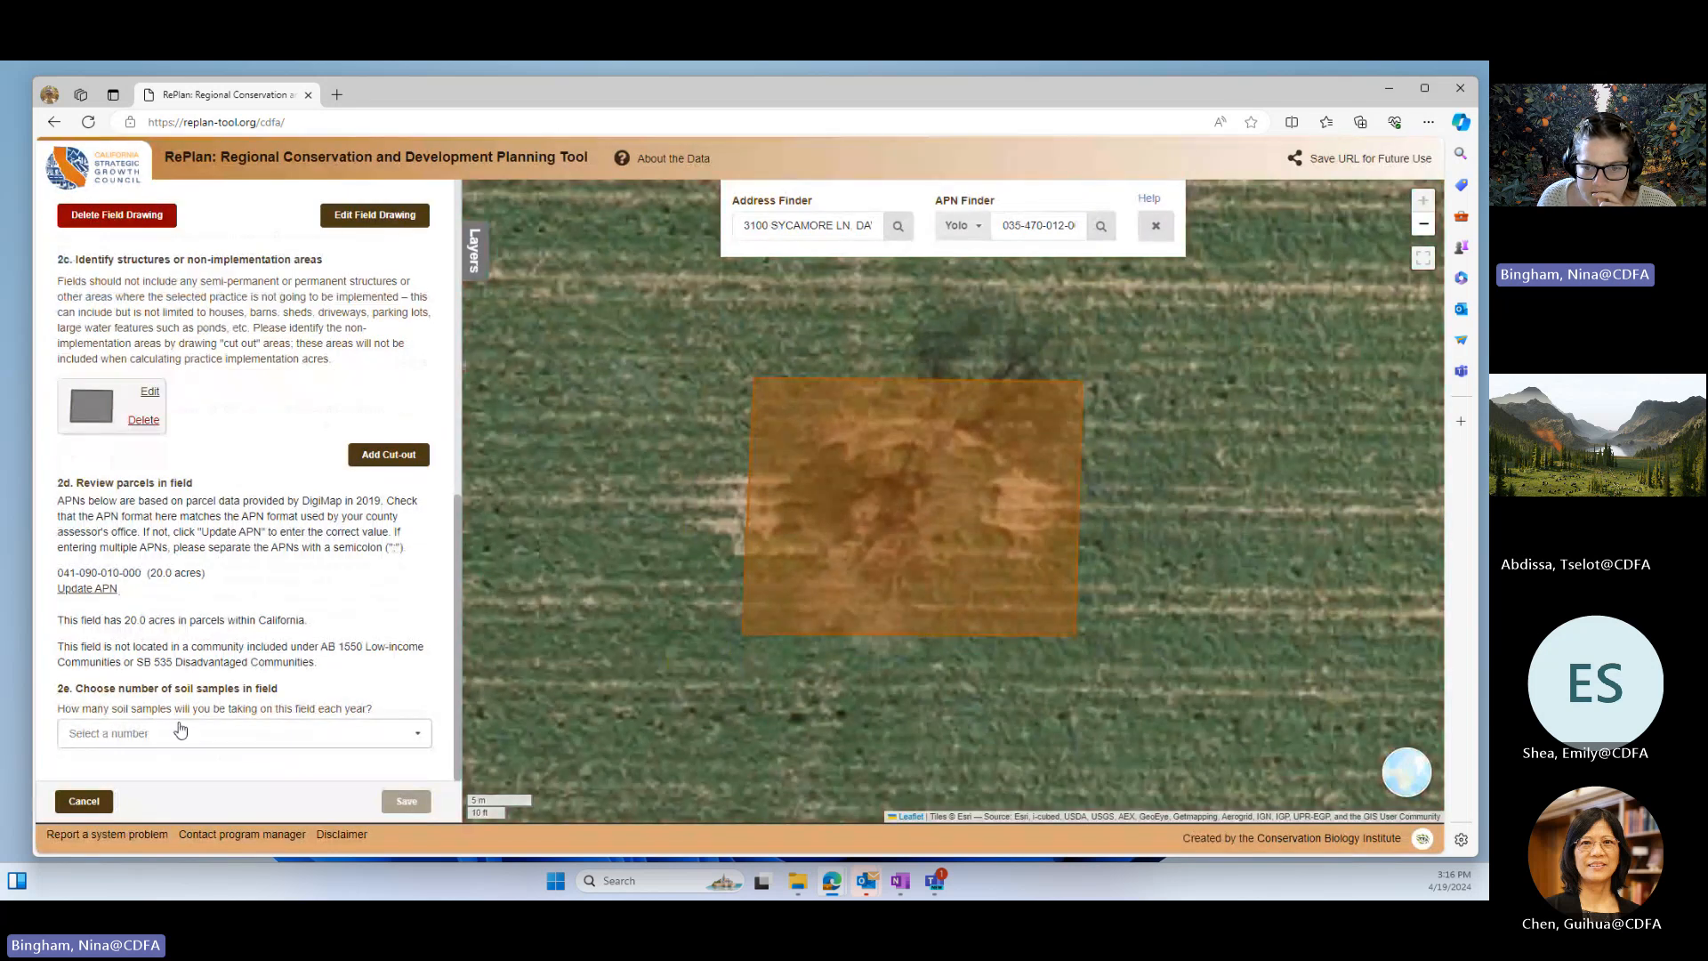
left_click(181, 730)
left_click(103, 567)
- Enter tomato as both the prior and proposed crop for Field 2, and save the compost practice
scroll(231, 676, "down", 2)
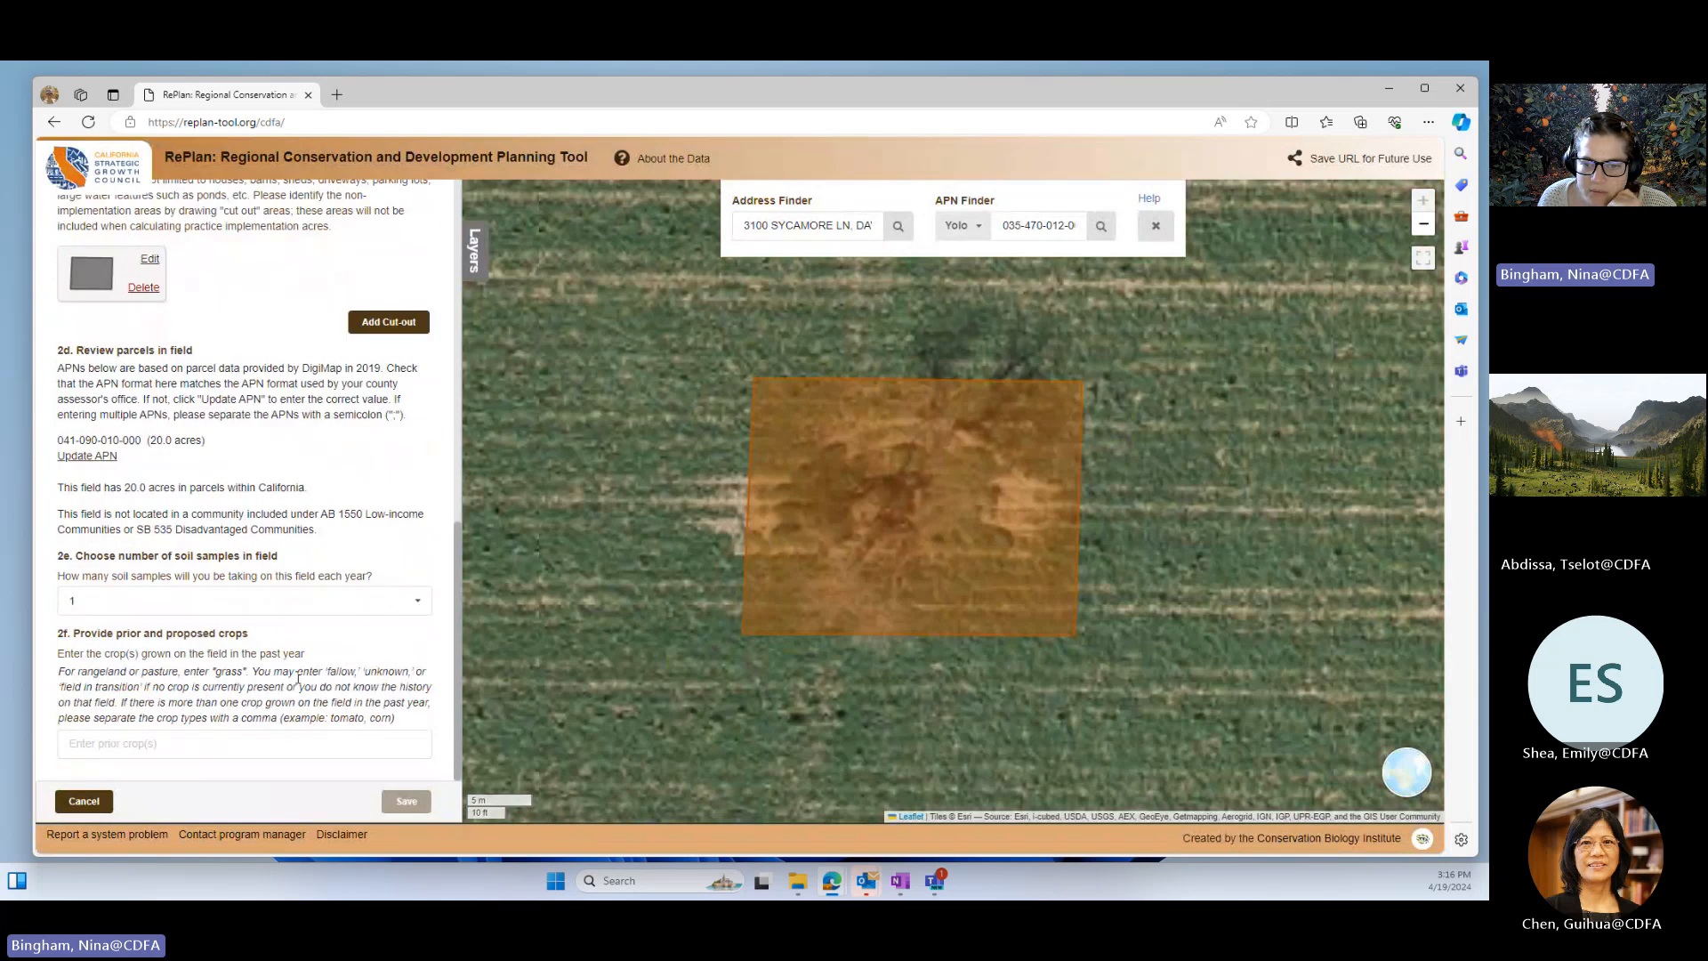
left_click(196, 744)
type("tomato")
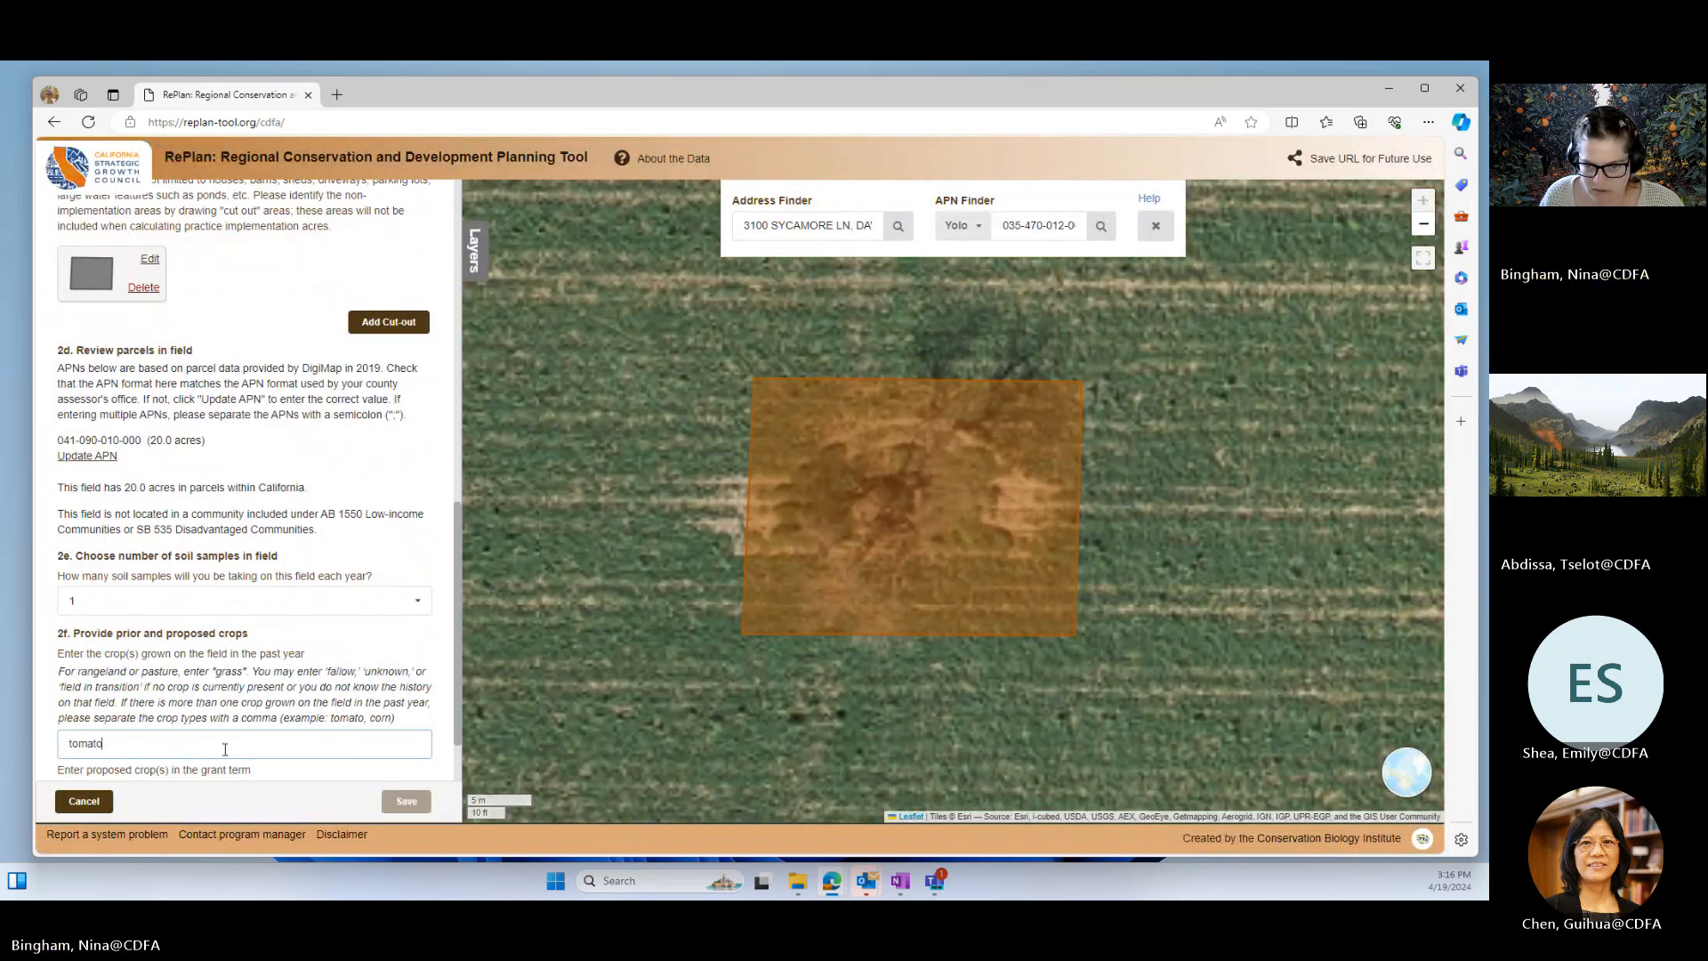
scroll(177, 711, "down", 1)
left_click(169, 743)
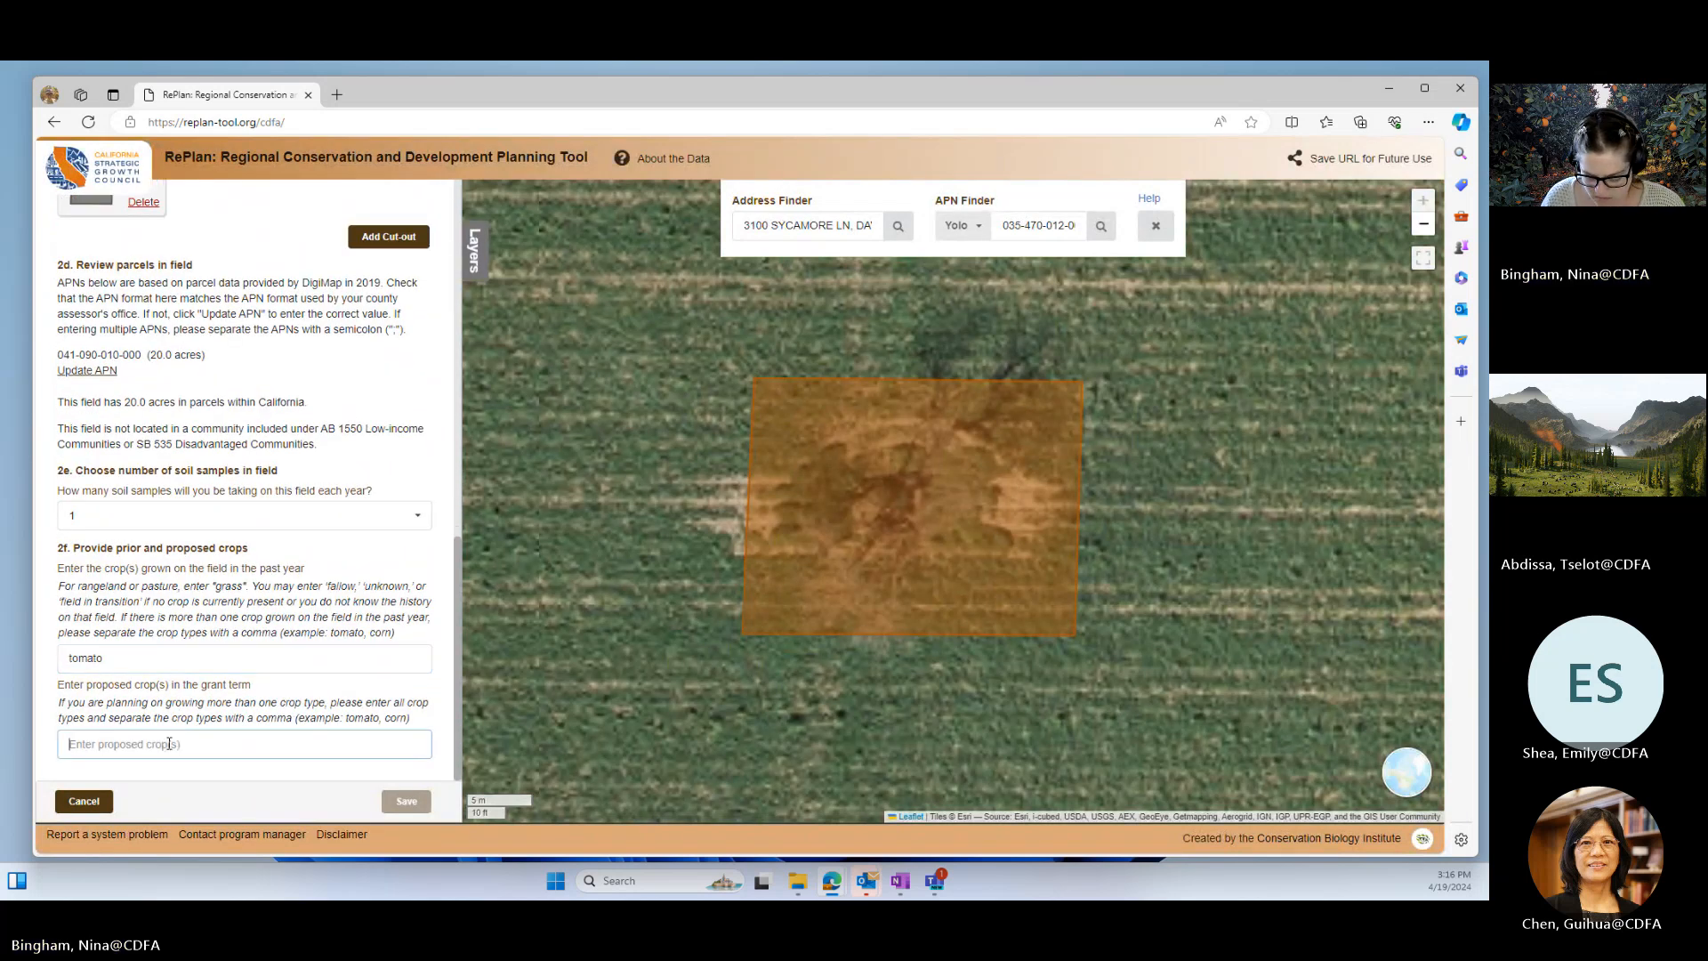
type("tomato")
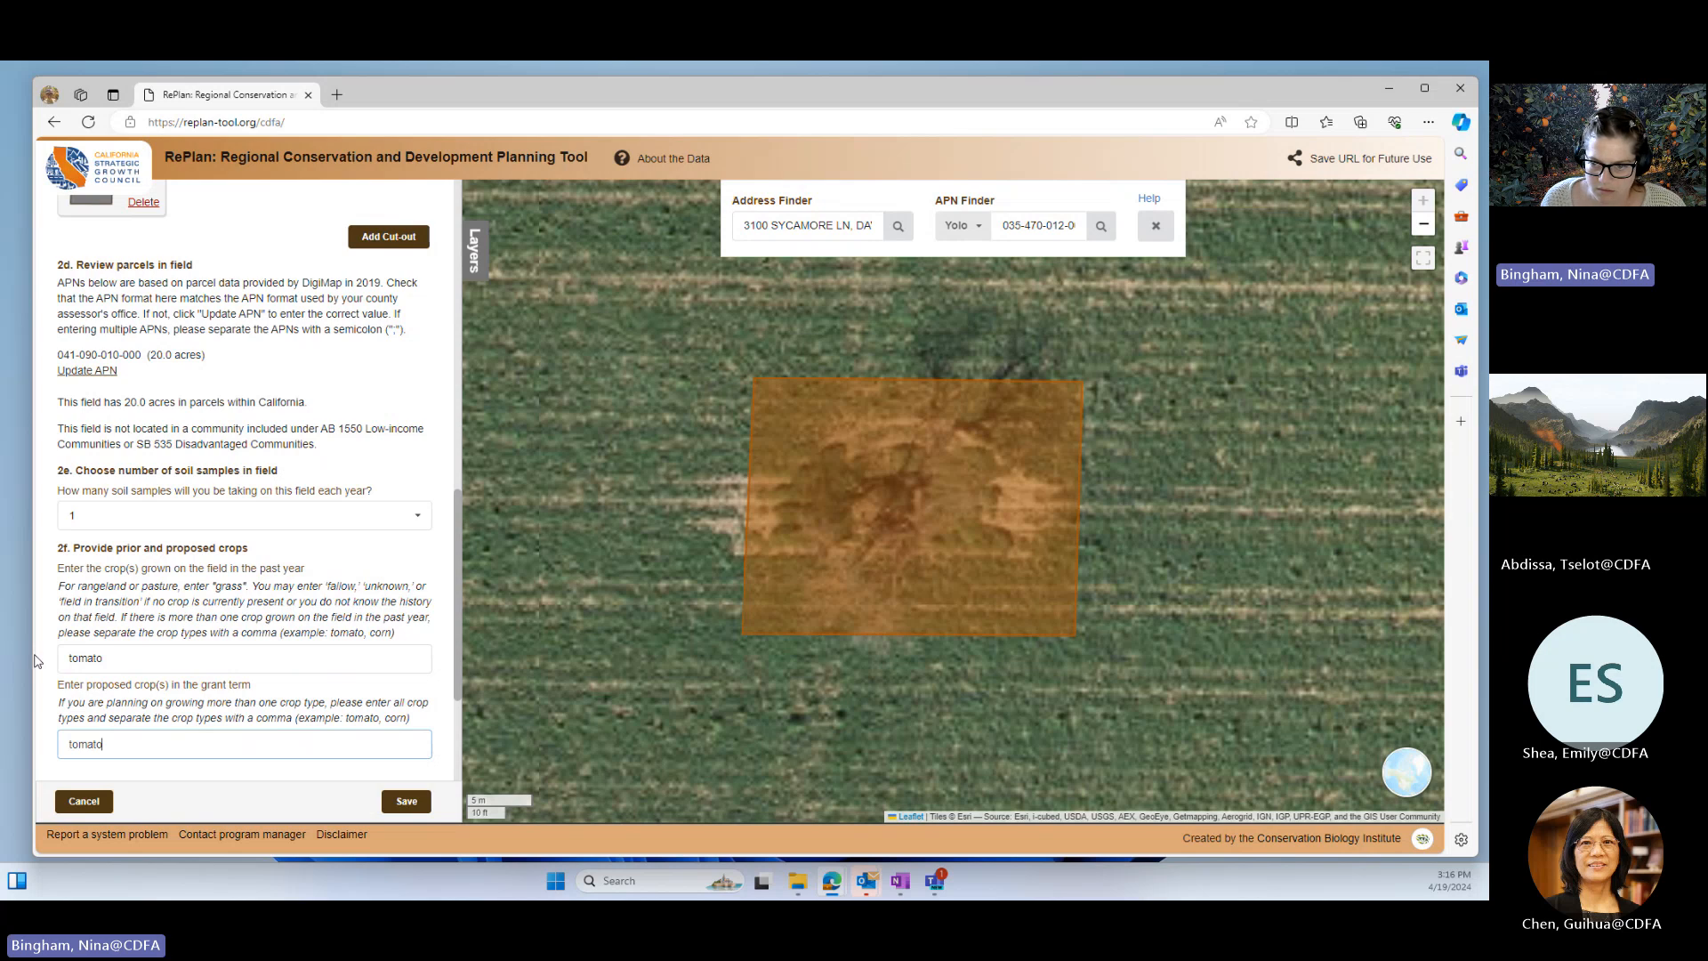
scroll(169, 744, "down", 3)
left_click(411, 808)
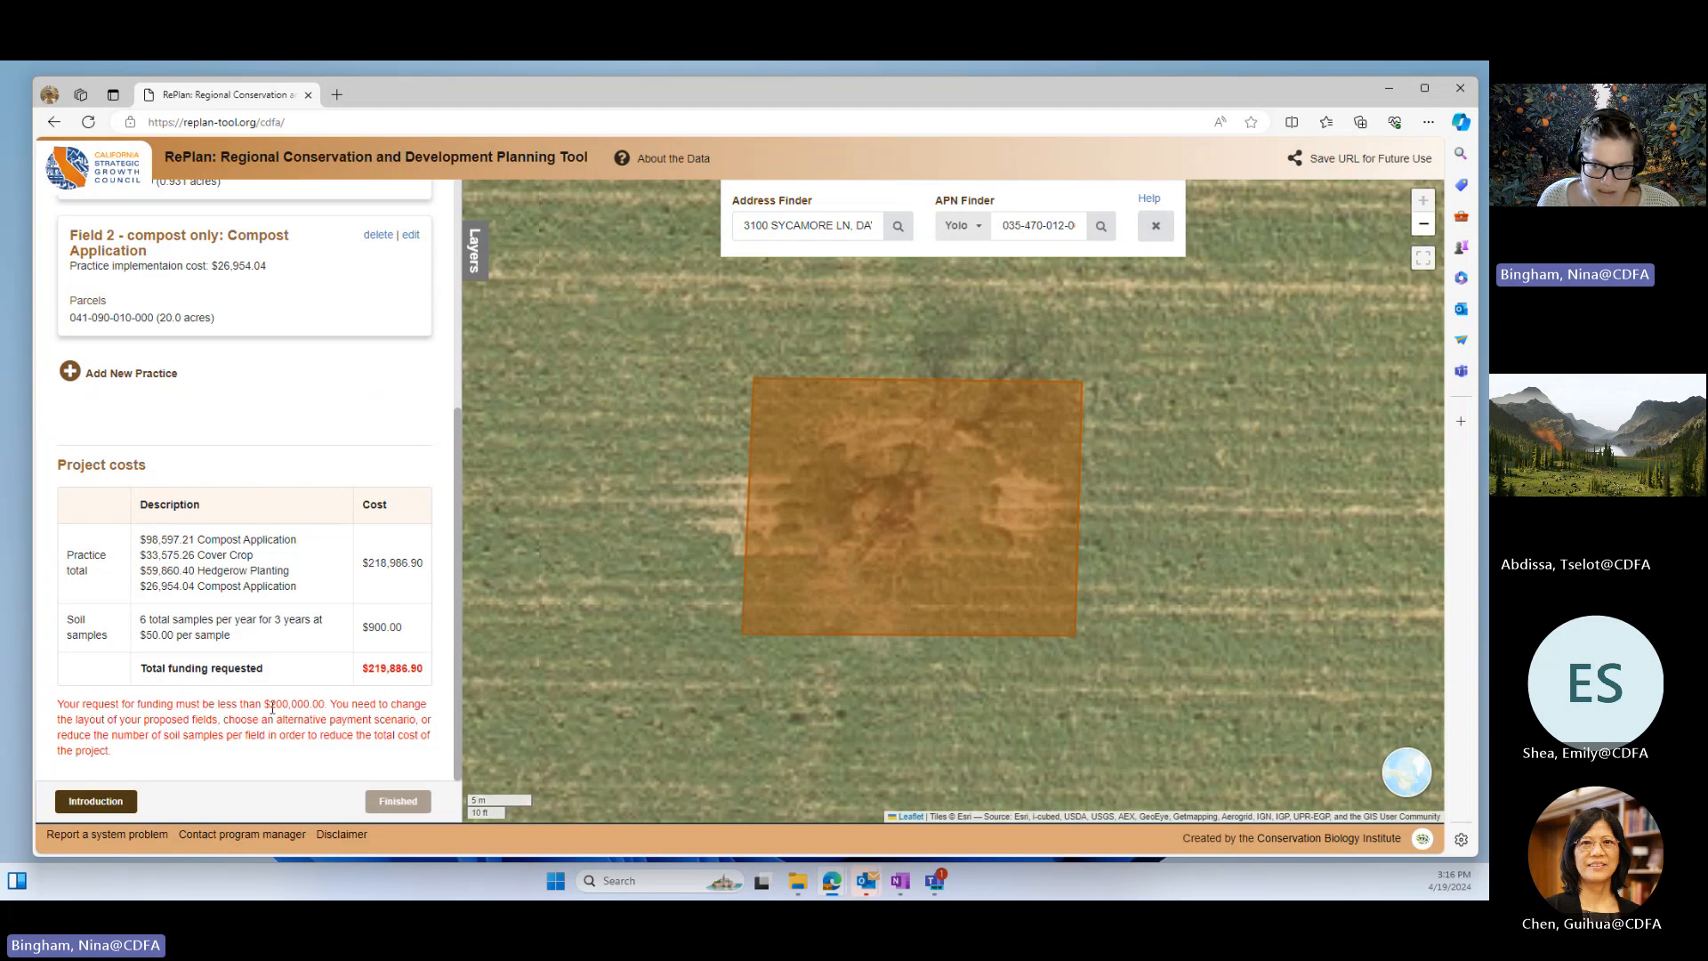
- Check the project's funding limit and practice list, and open the Field 2 compost practice for editing
left_click_drag(272, 706, 328, 704)
left_click(337, 748)
scroll(338, 748, "up", 3)
scroll(325, 703, "up", 1)
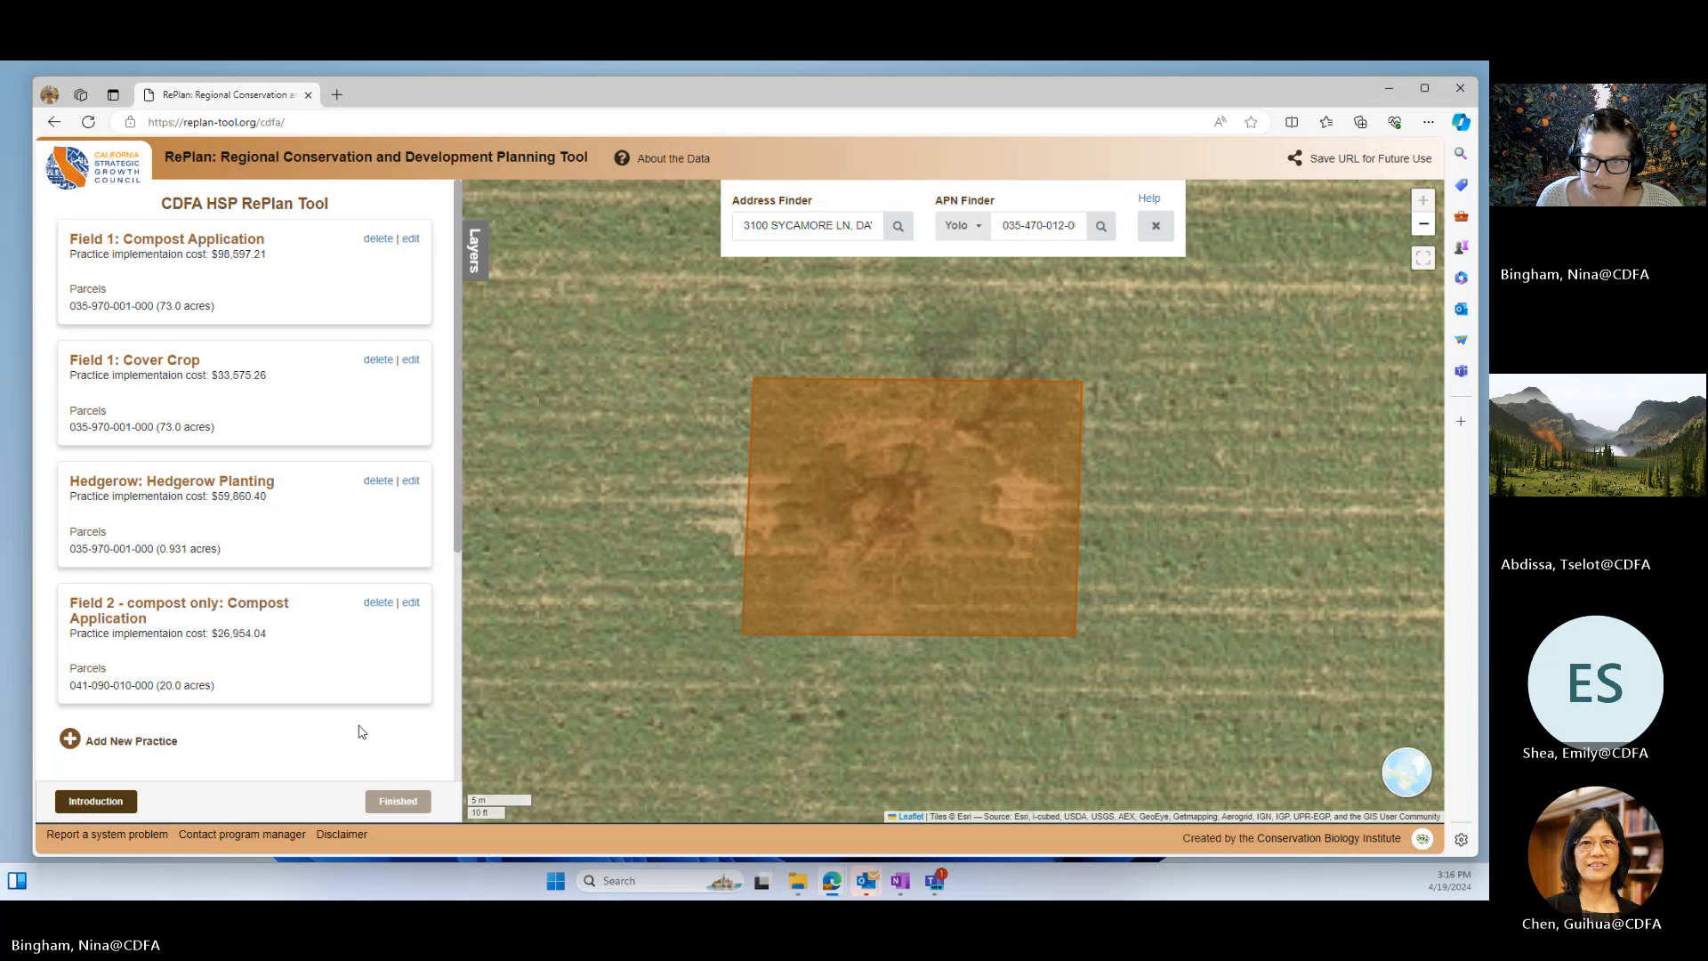
left_click(415, 612)
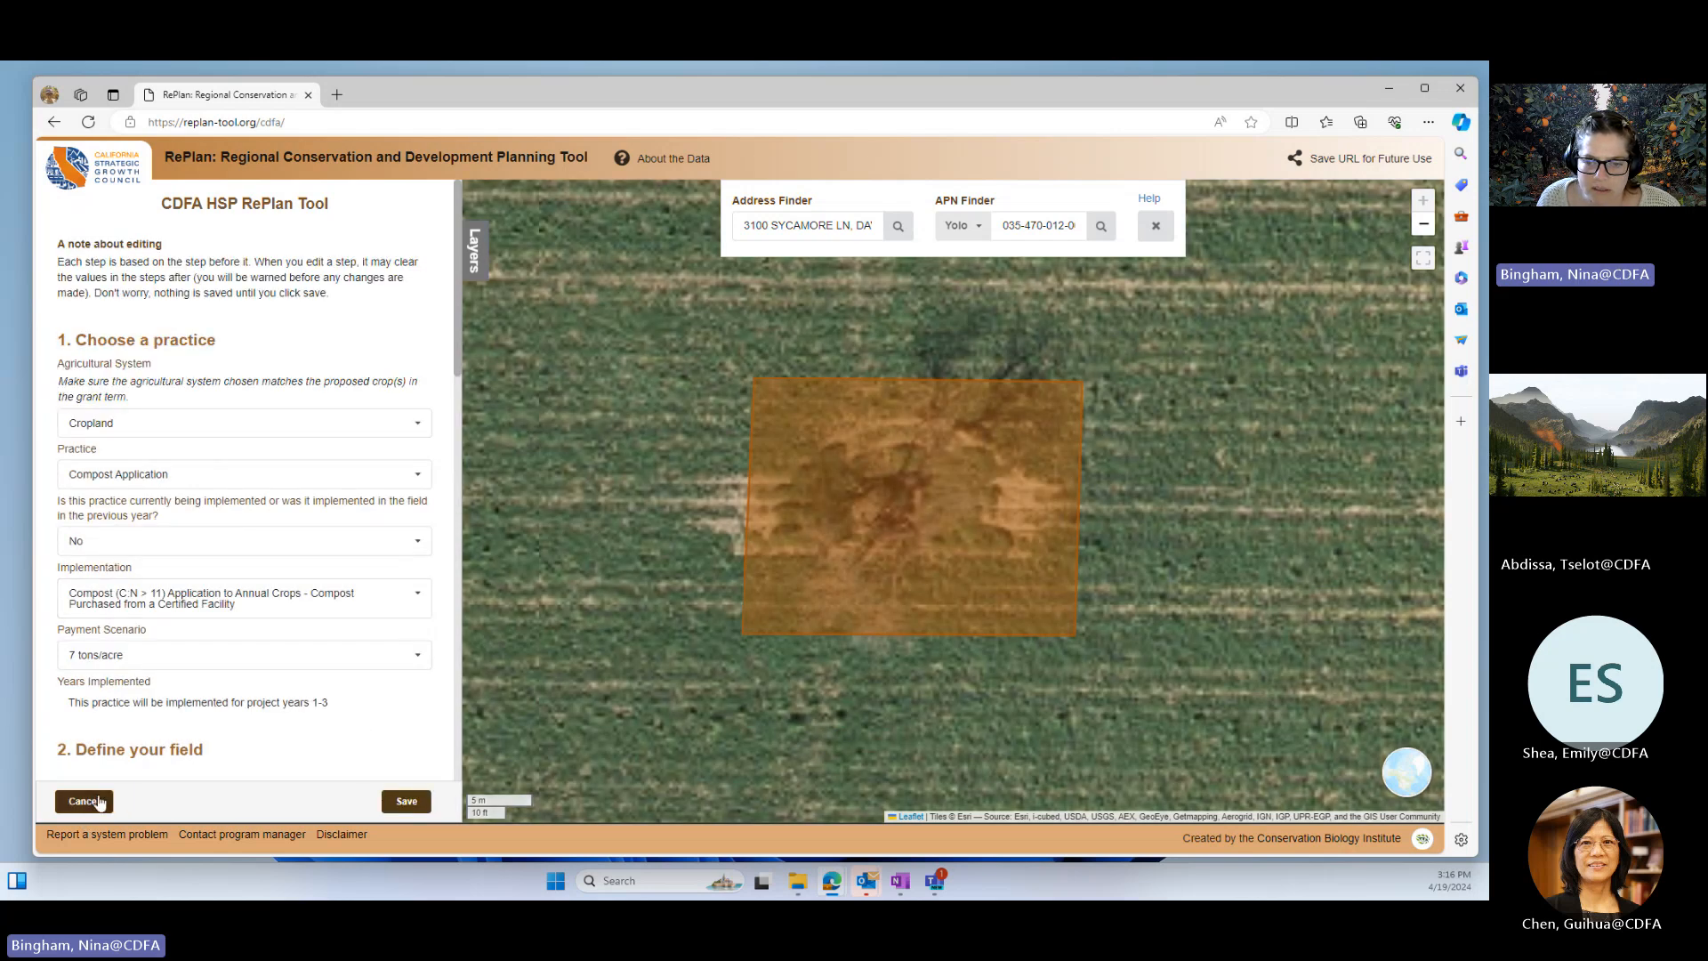
- Cancel editing the Field 2 compost practice and delete it from the project
left_click(105, 800)
left_click(381, 604)
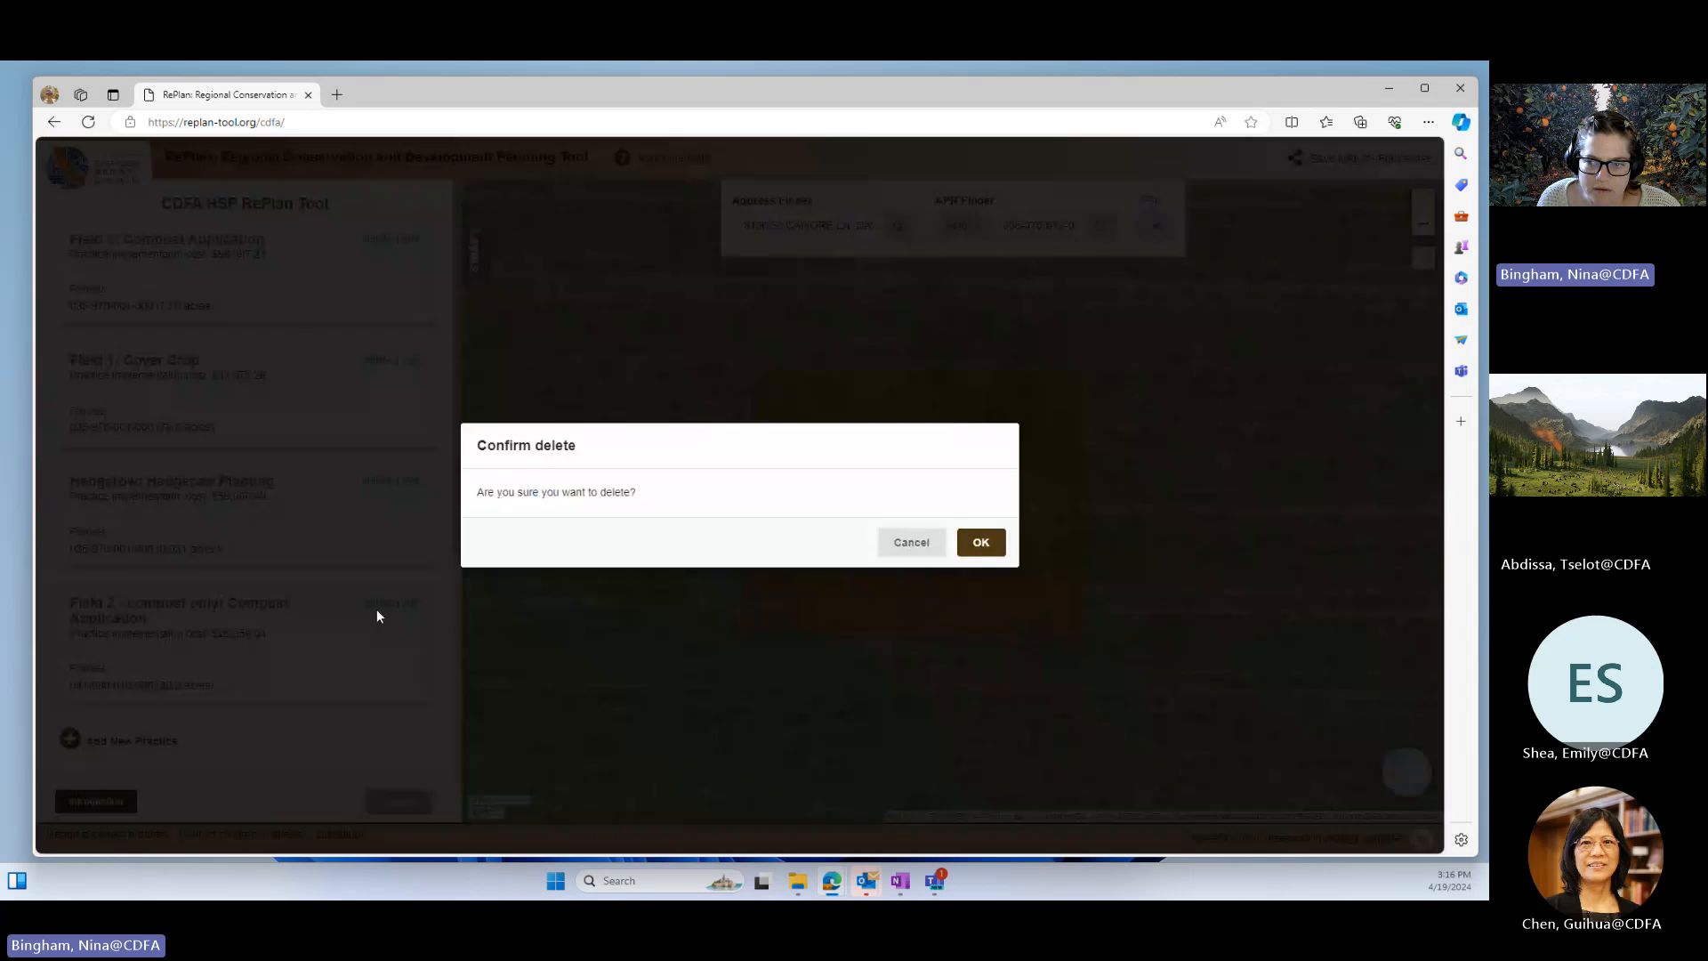
left_click(980, 542)
- Check the total funding requested in the project costs and finish the practice list to reach the download page
scroll(320, 667, "down", 2)
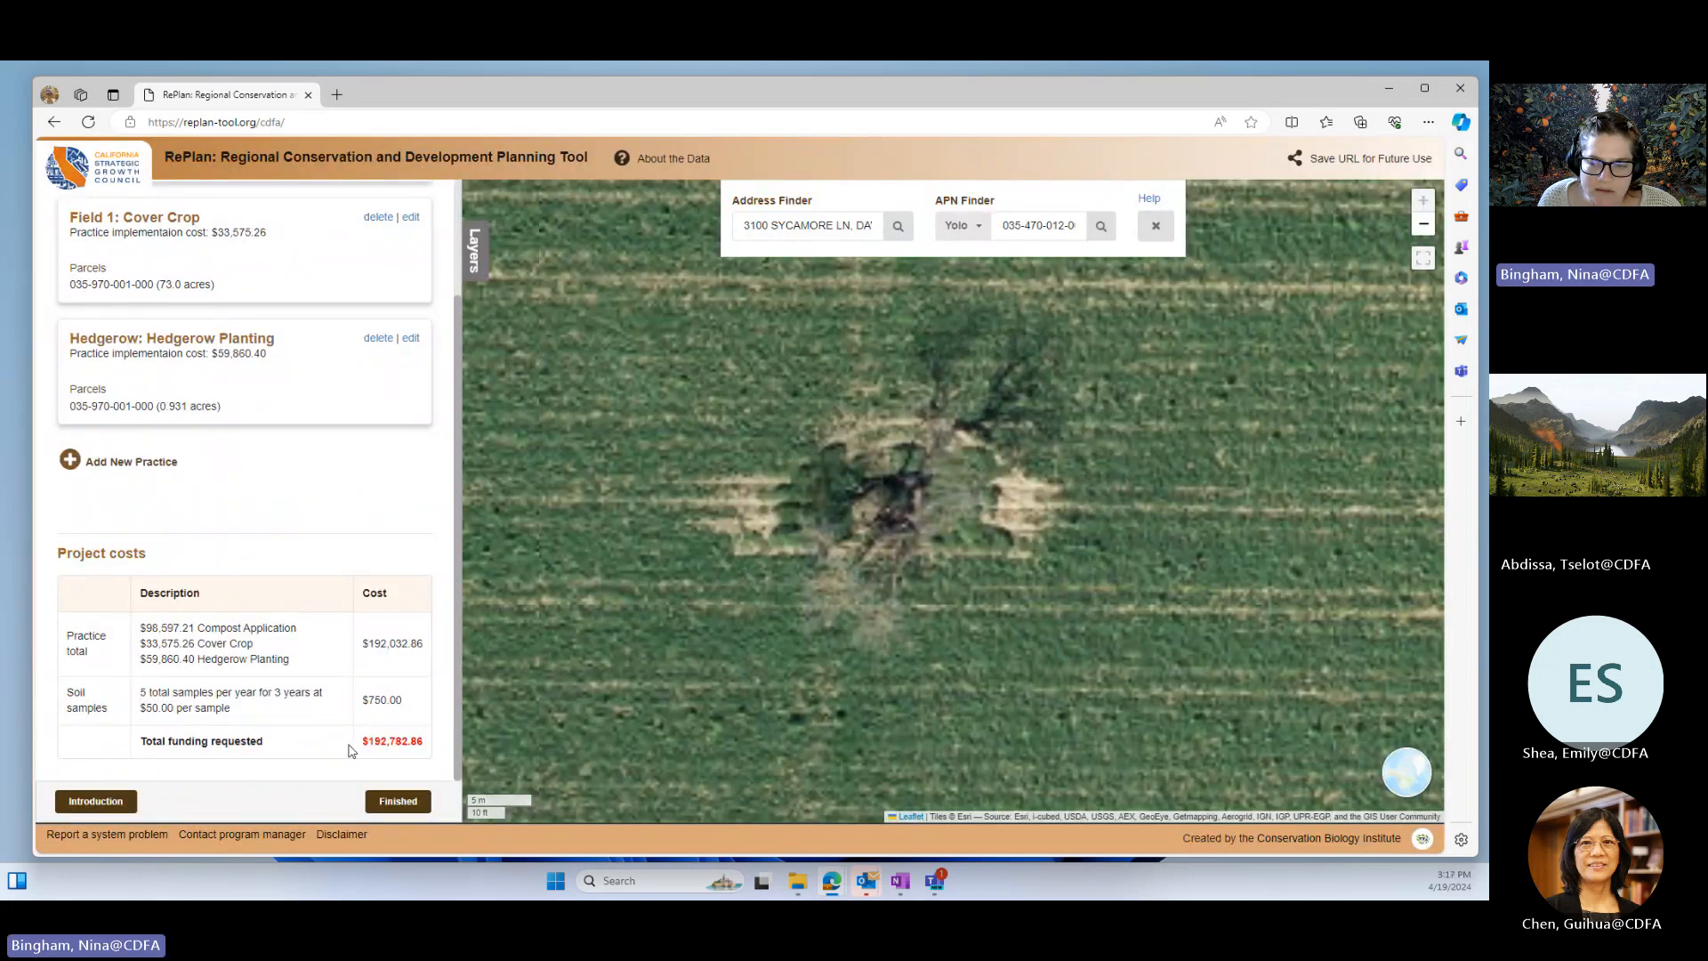
left_click_drag(366, 738, 416, 741)
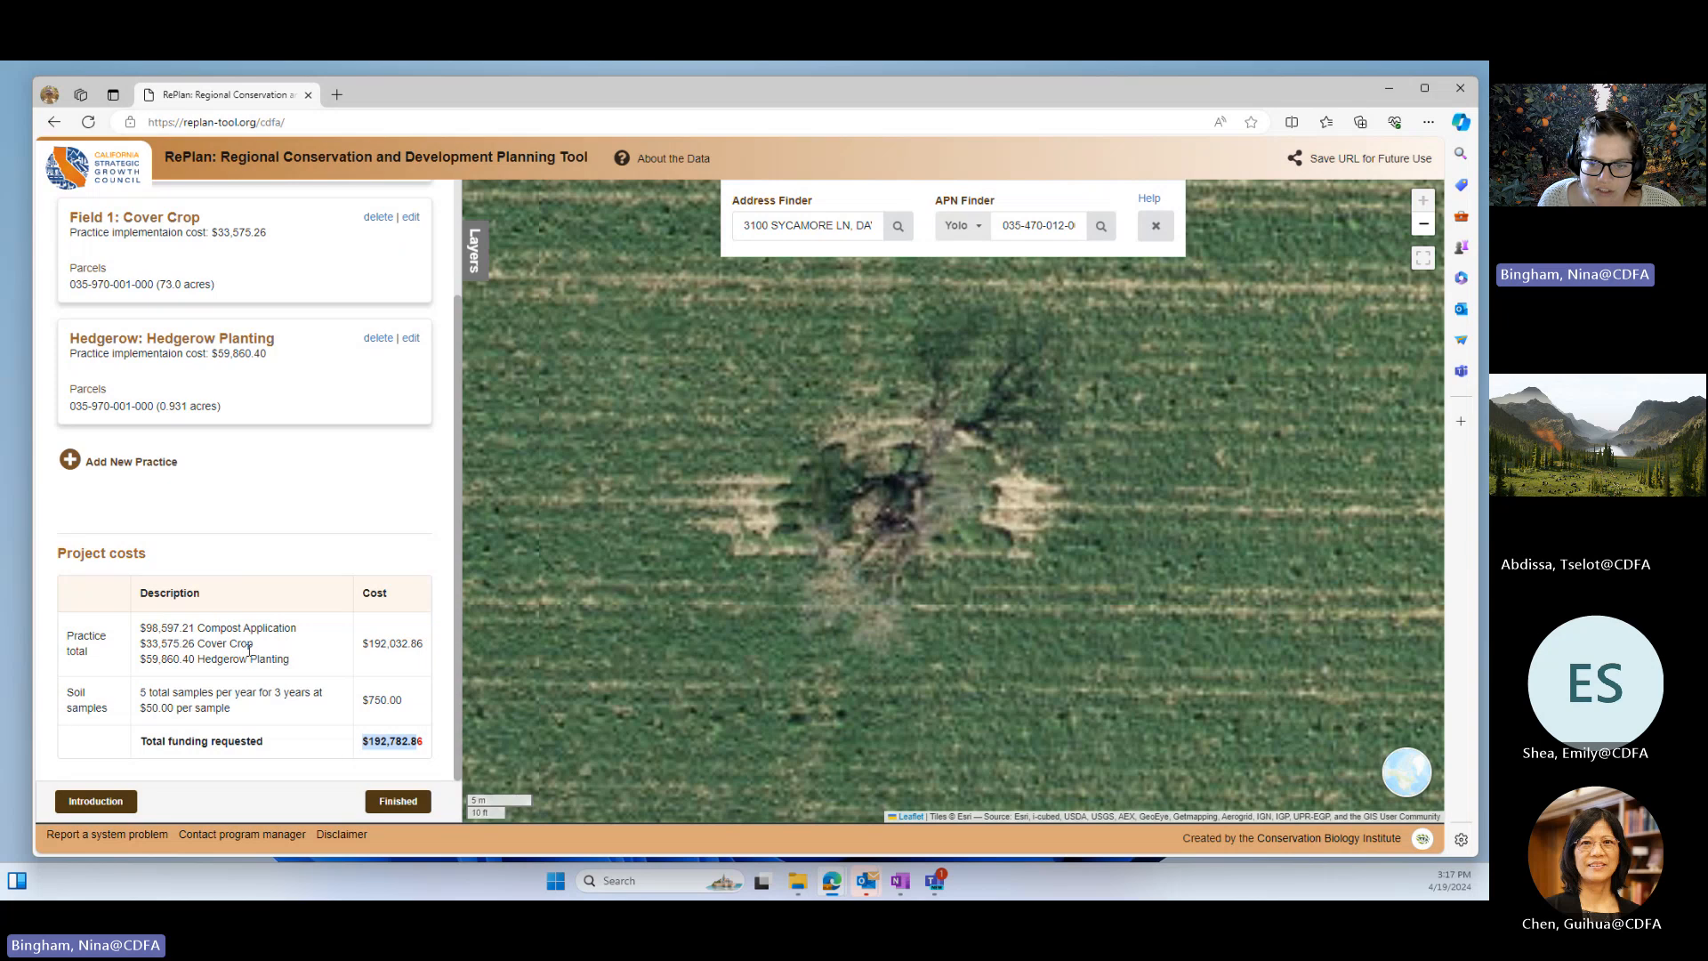
left_click(414, 803)
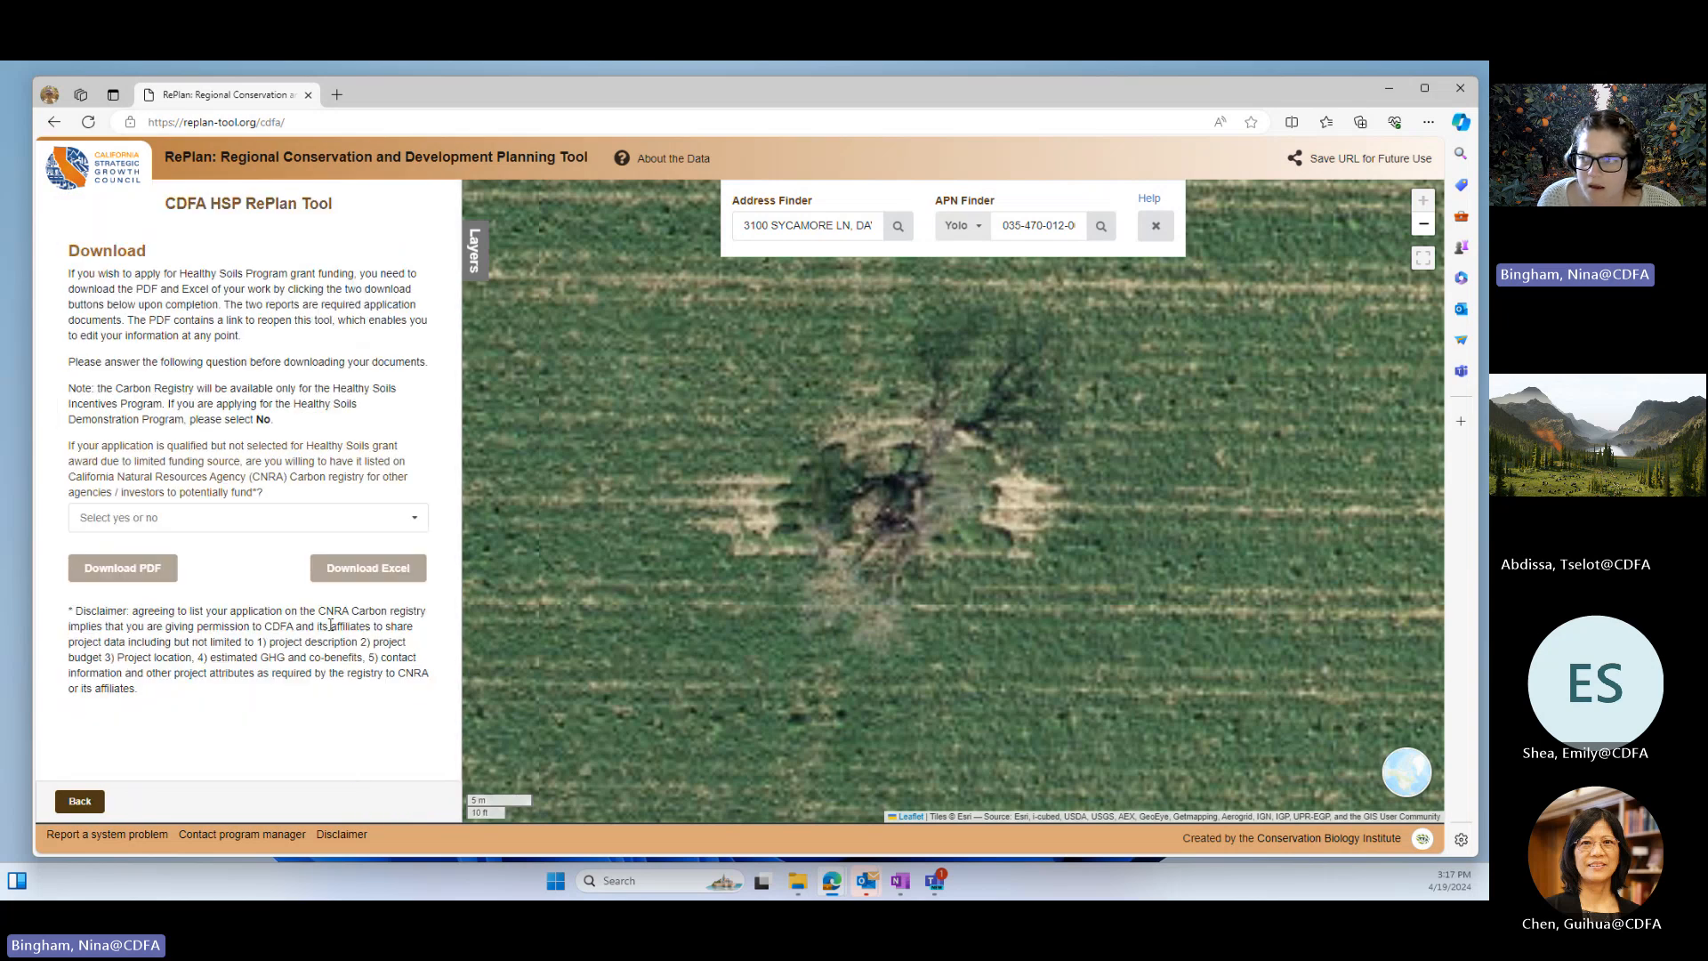
scroll(813, 581, "down", 1)
scroll(813, 581, "down", 3)
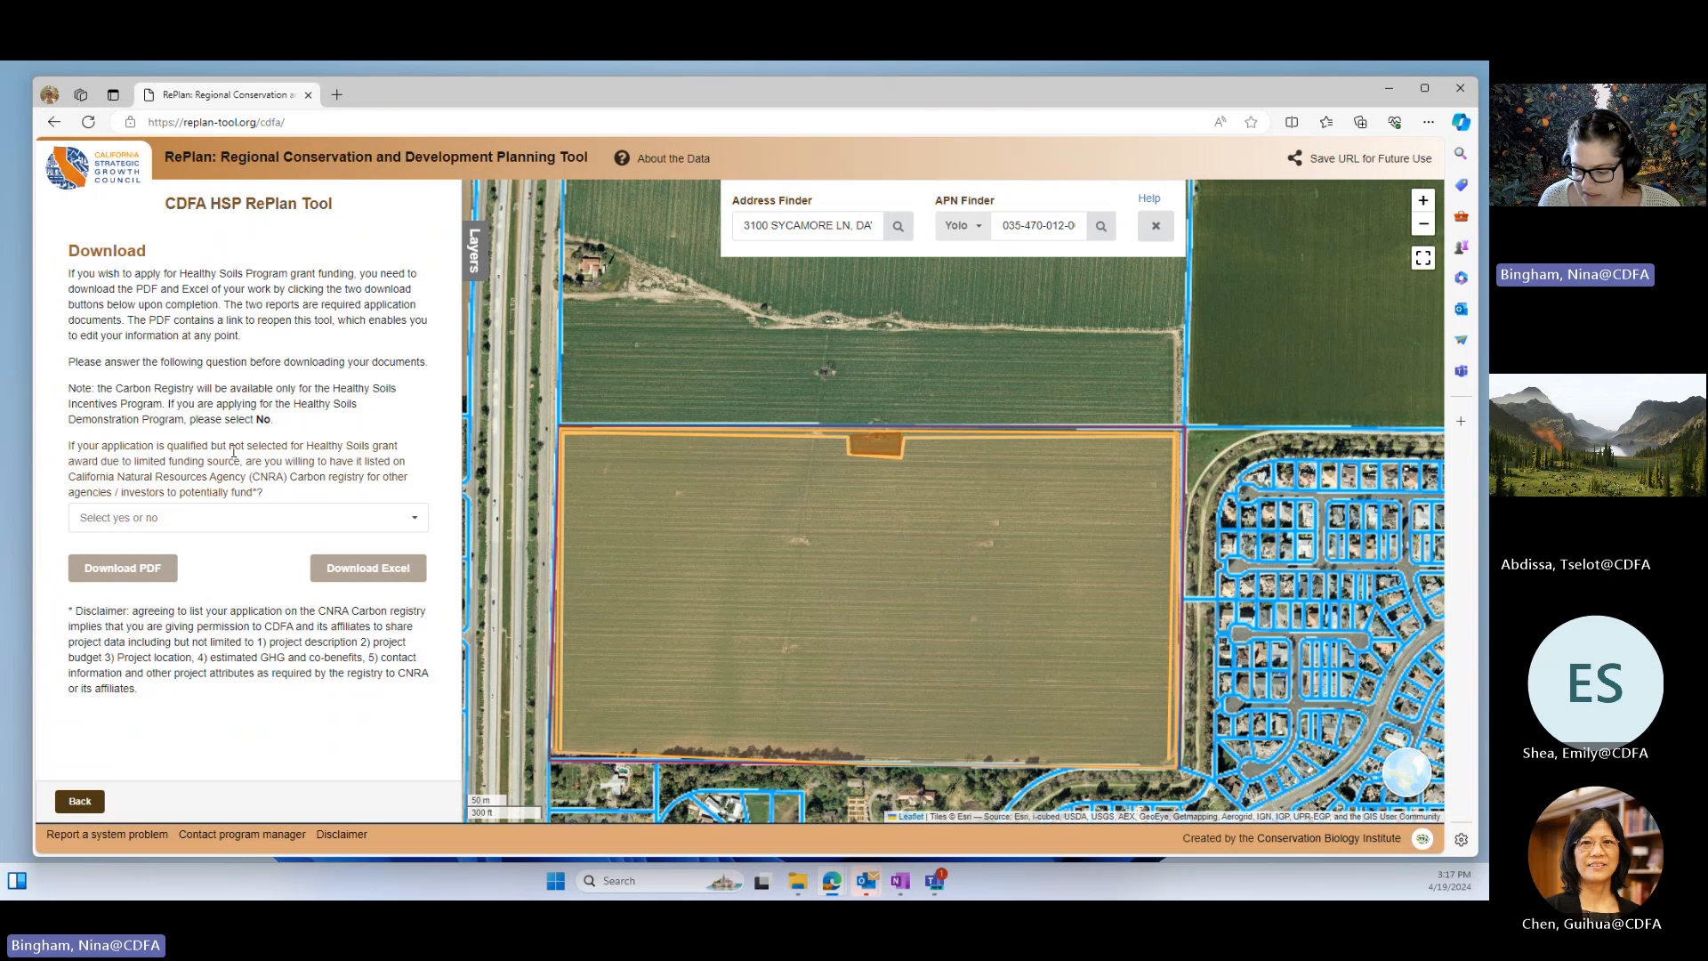
- Answer Yes to listing the application on the CNRA Carbon registry, and download both the PDF and Excel reports
left_click(200, 530)
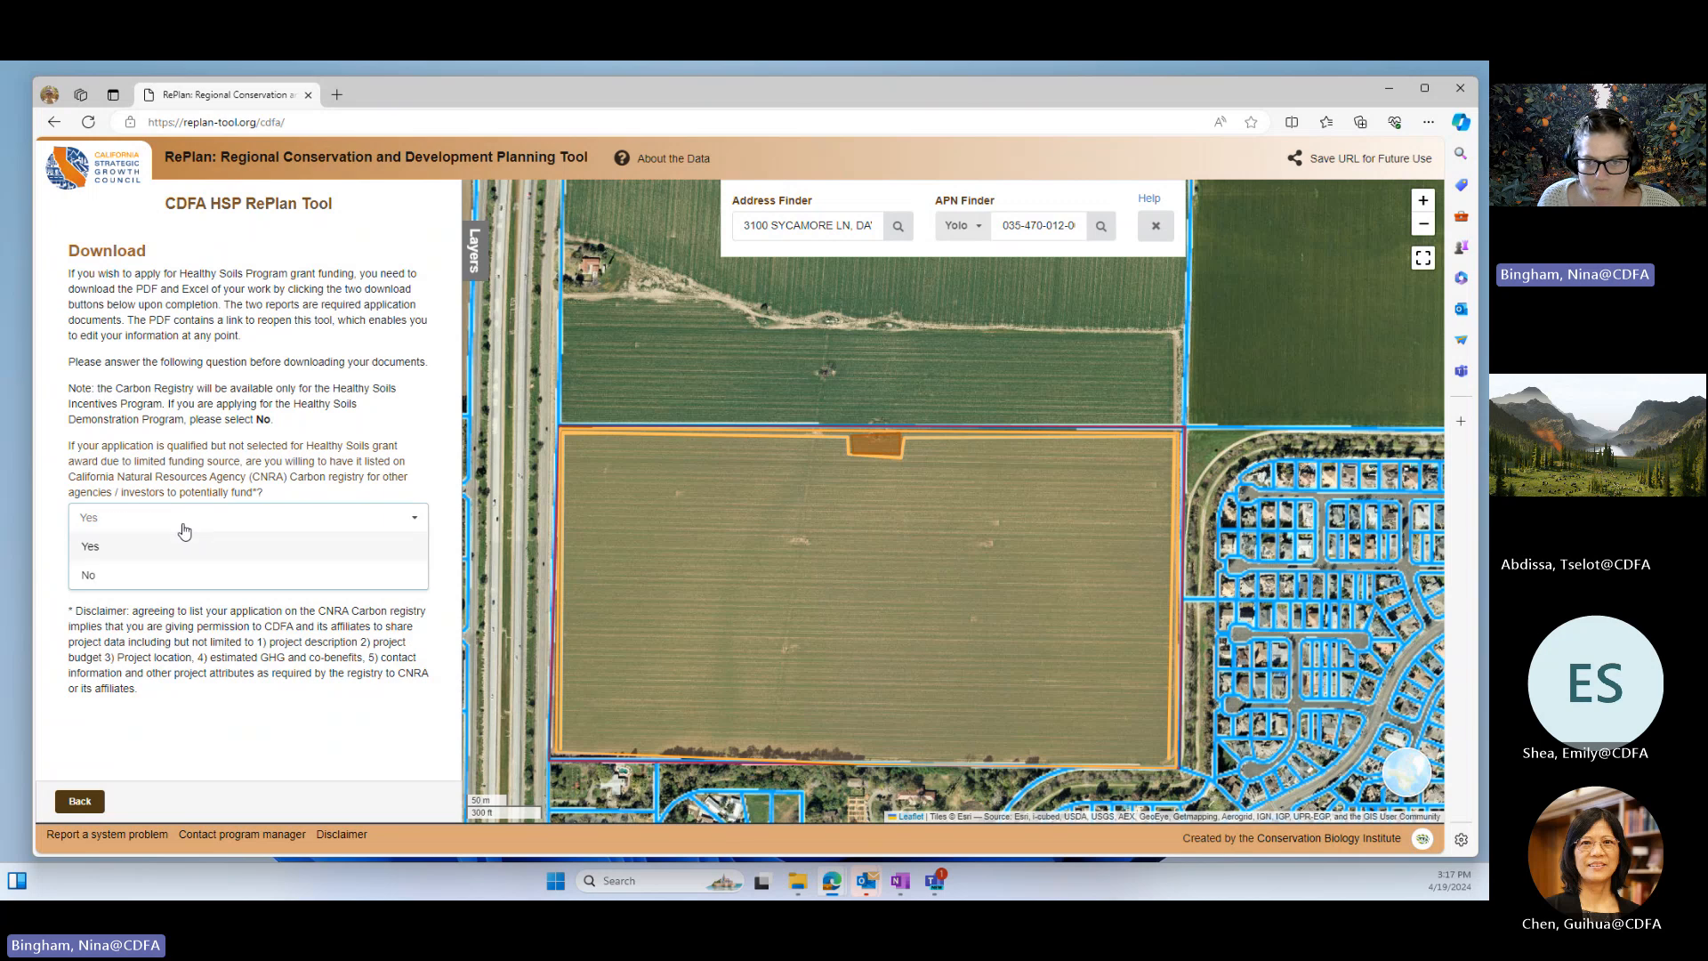
left_click(101, 548)
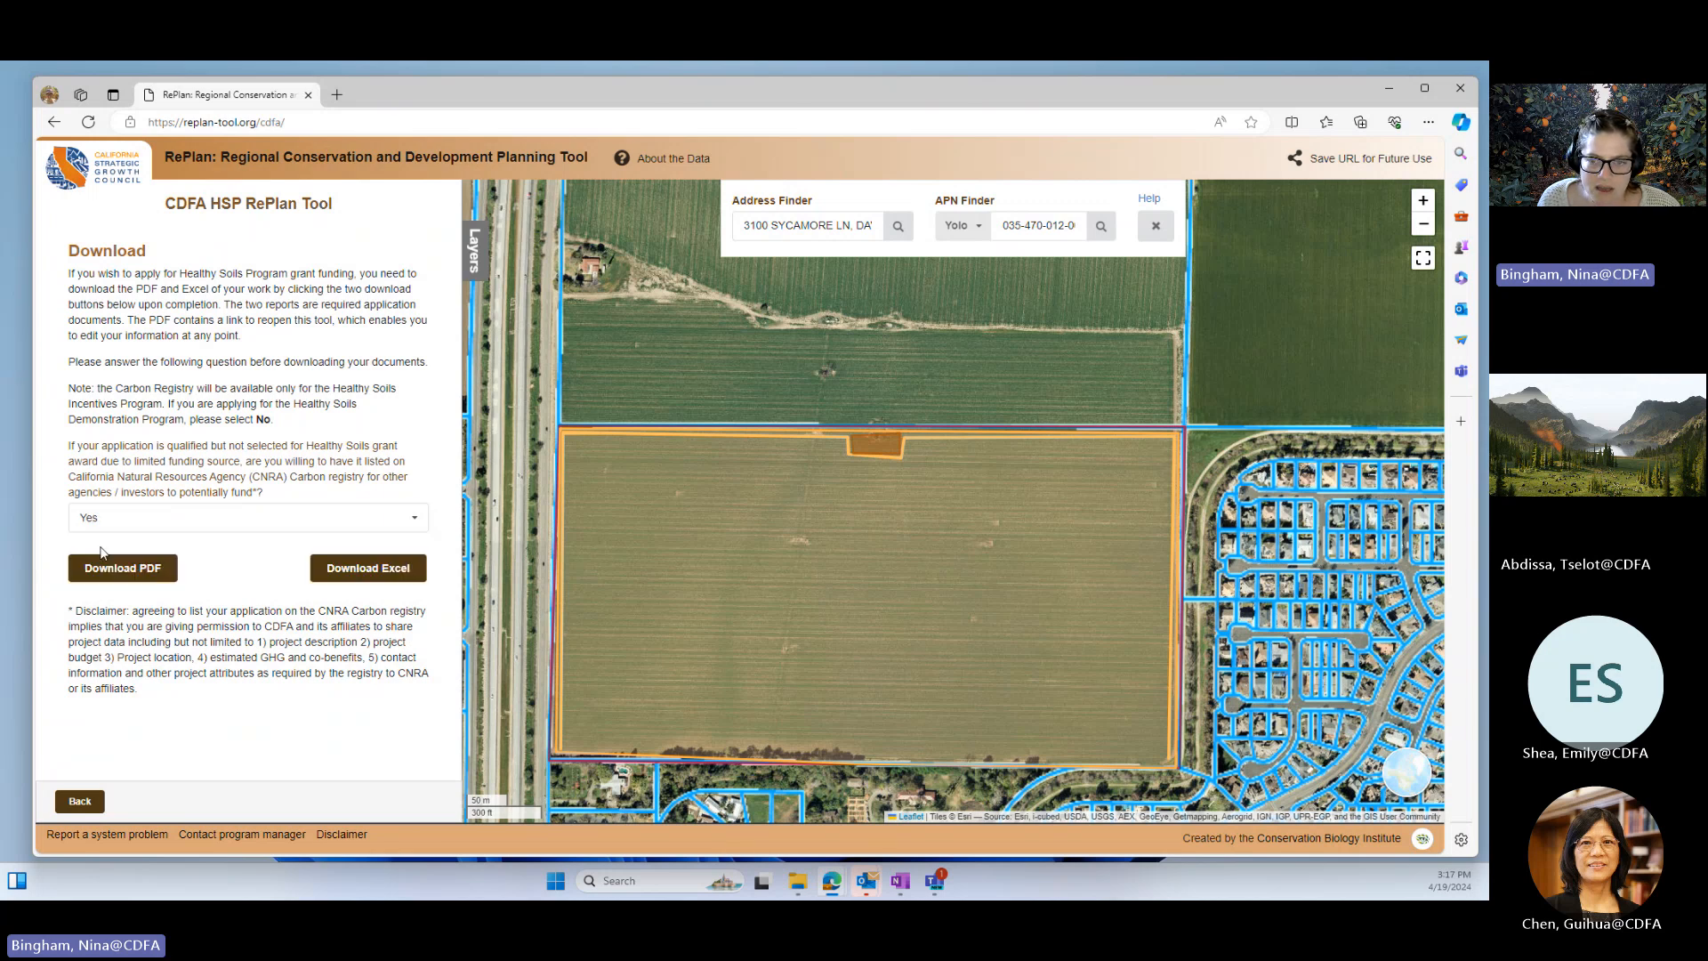
left_click(132, 580)
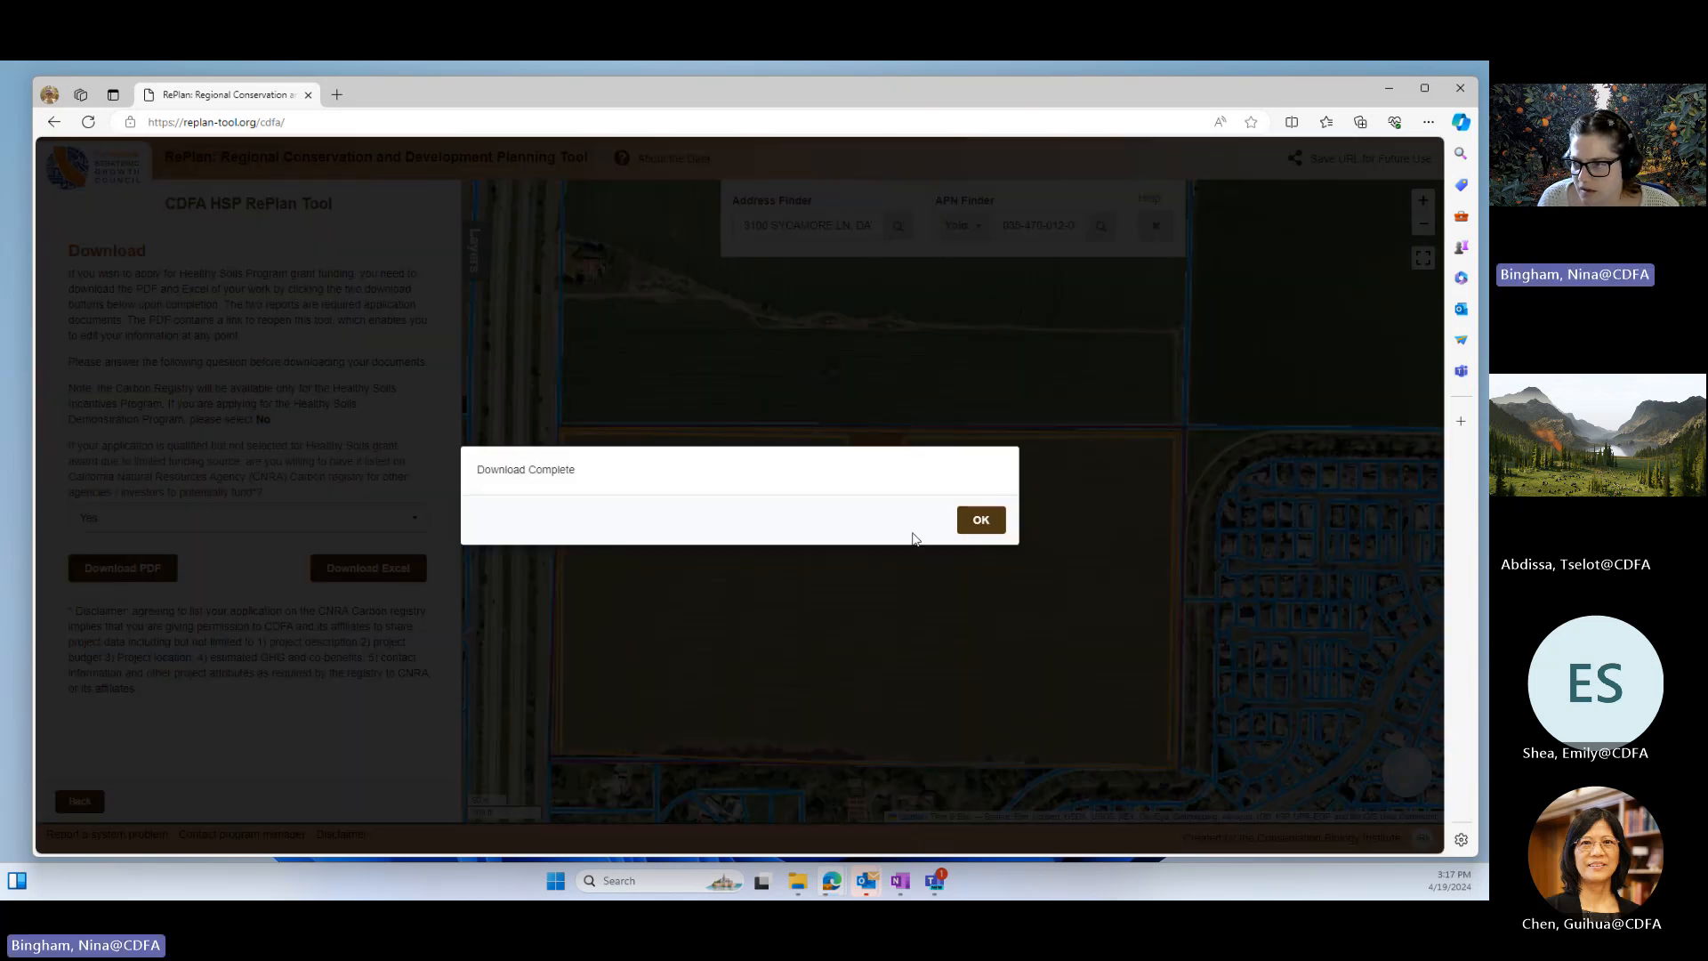
left_click(980, 521)
left_click(367, 574)
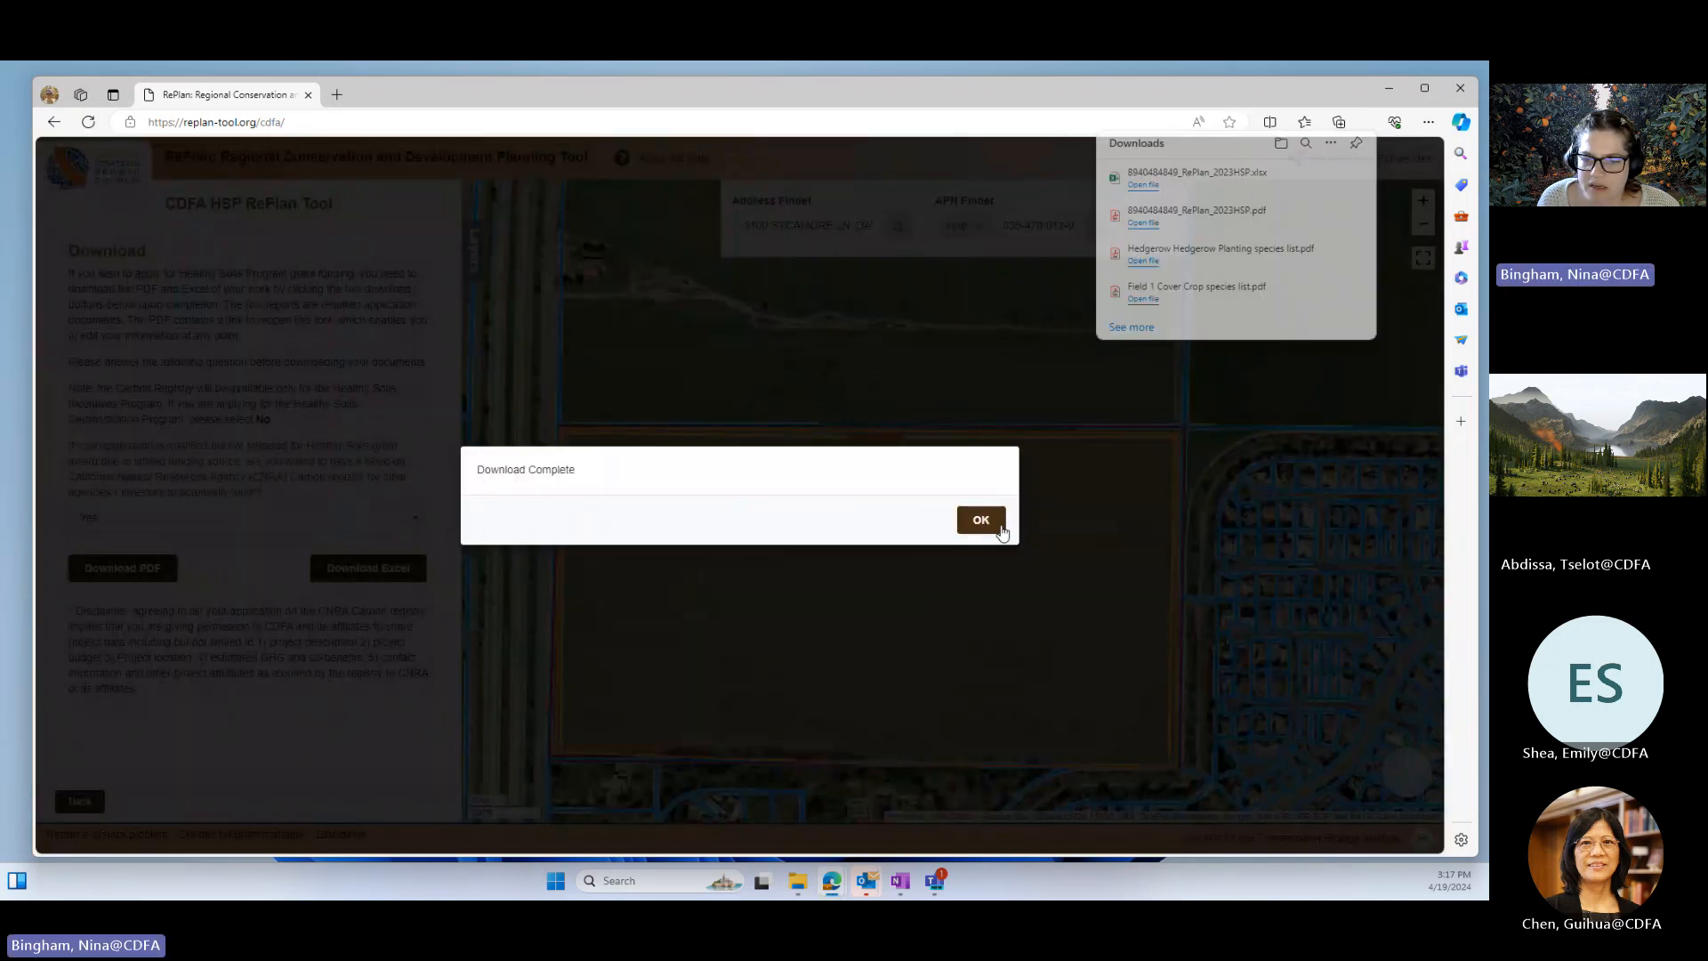
left_click(981, 521)
- Go back to the project's practice list and close the RePlan browser window to get to the opened reports
key("alt+Tab")
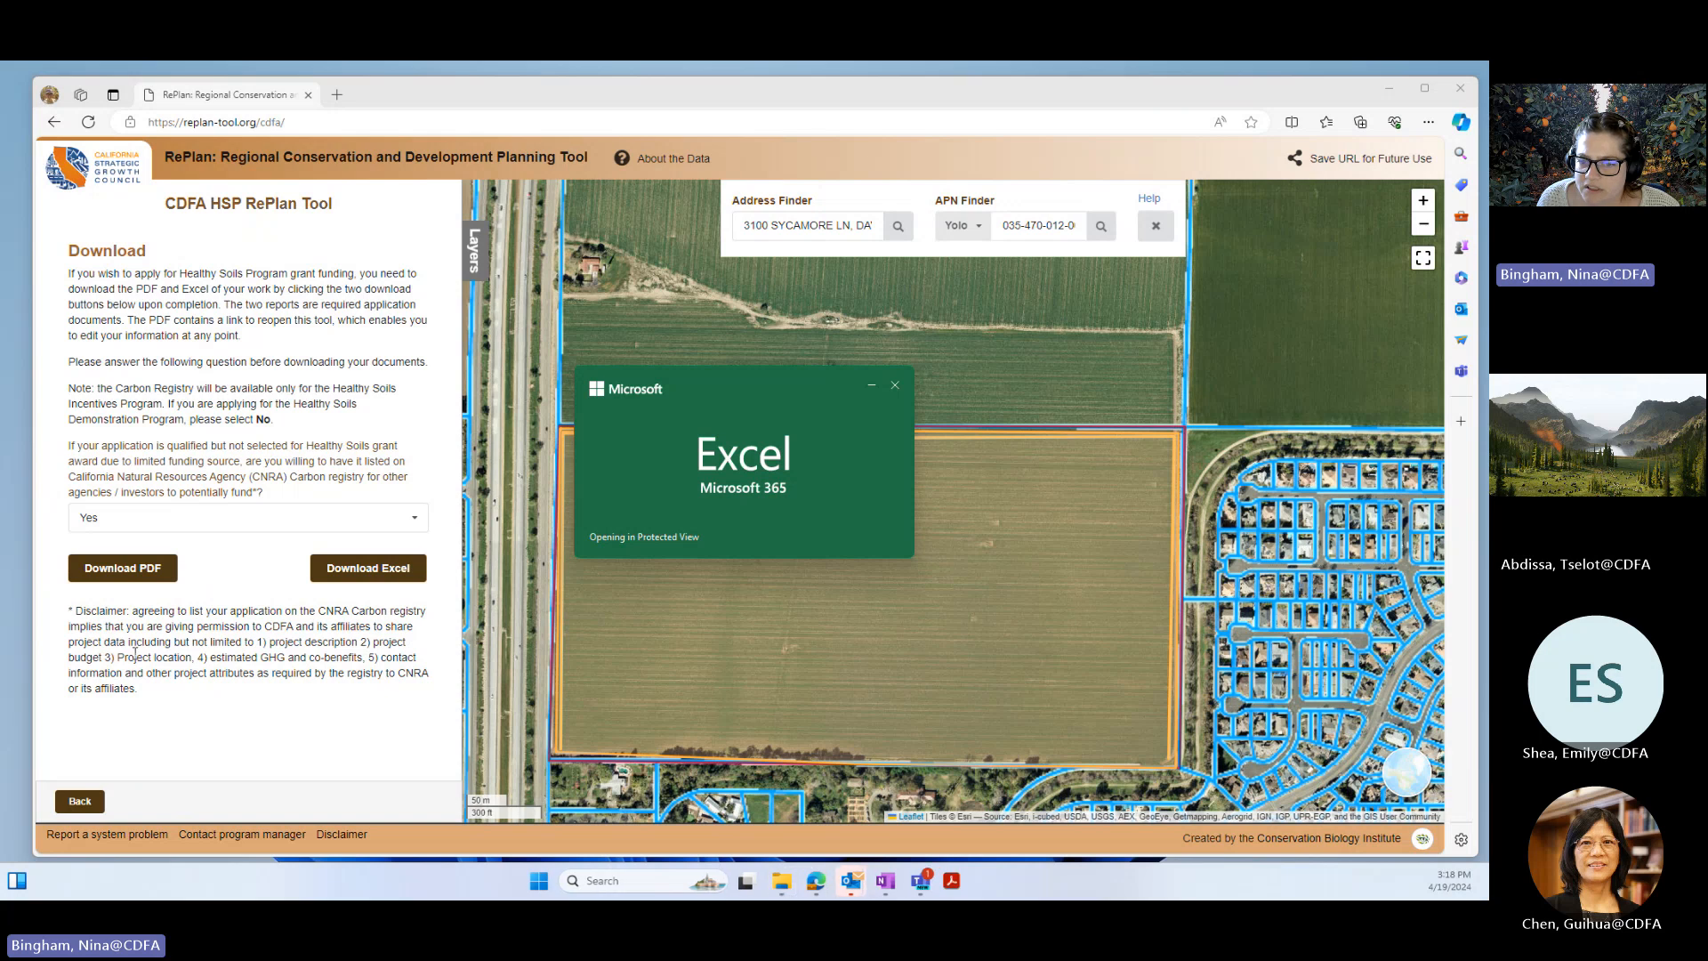
left_click(80, 803)
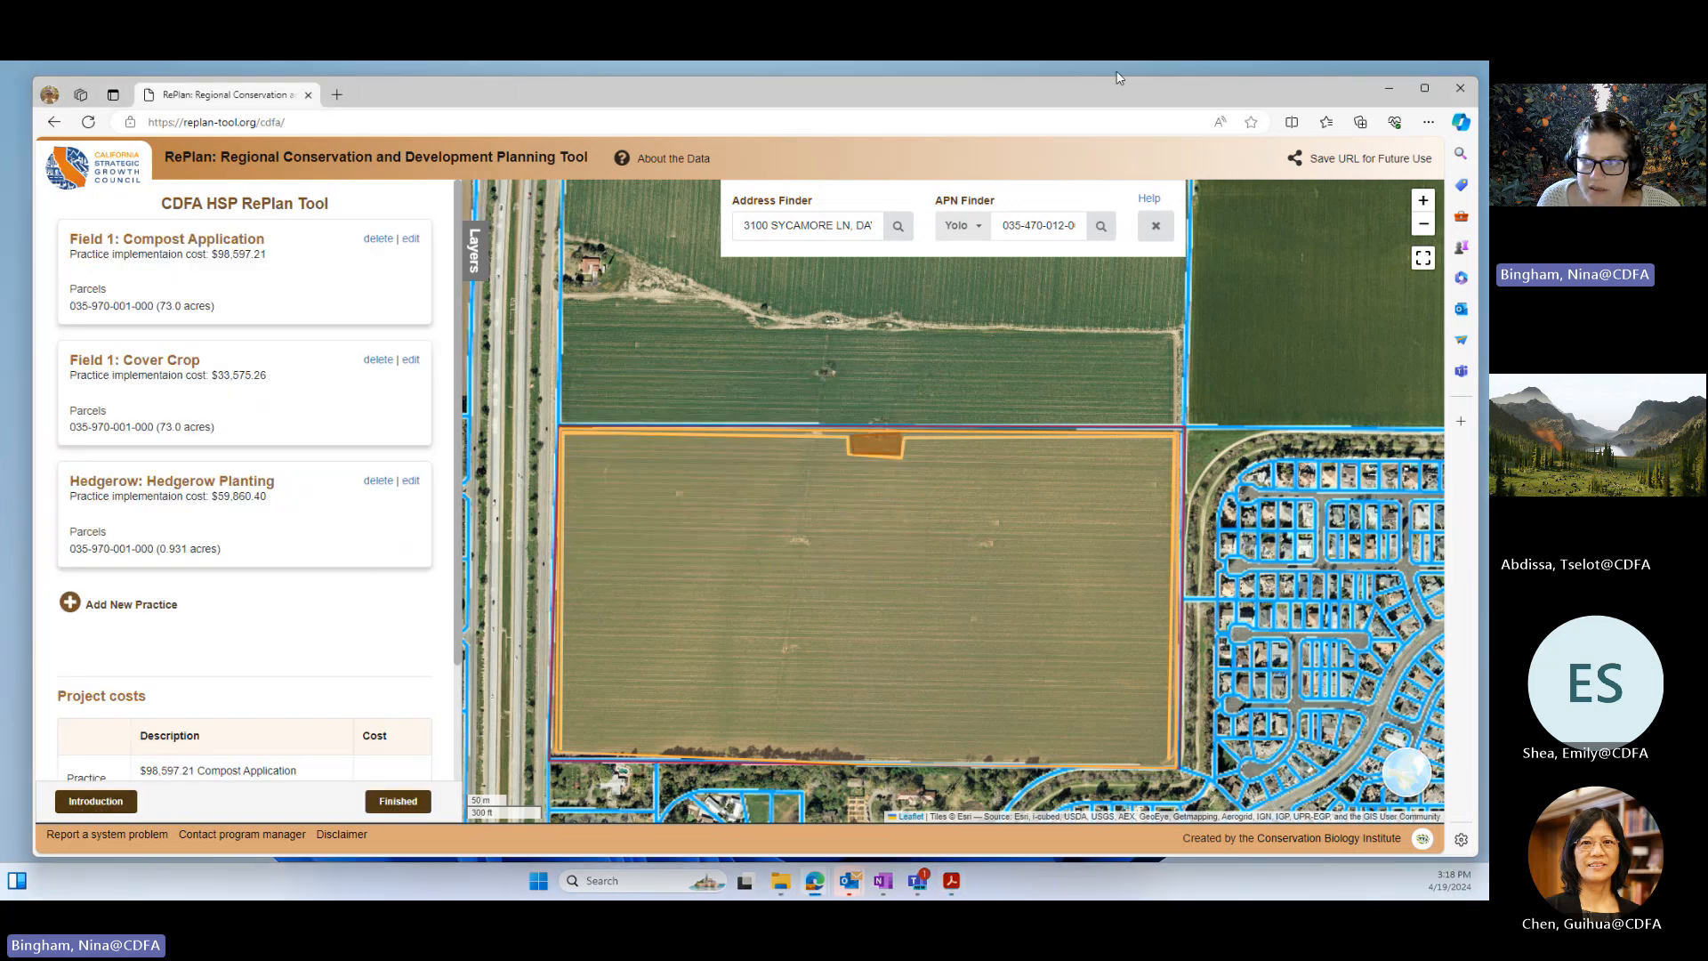
left_click(1463, 90)
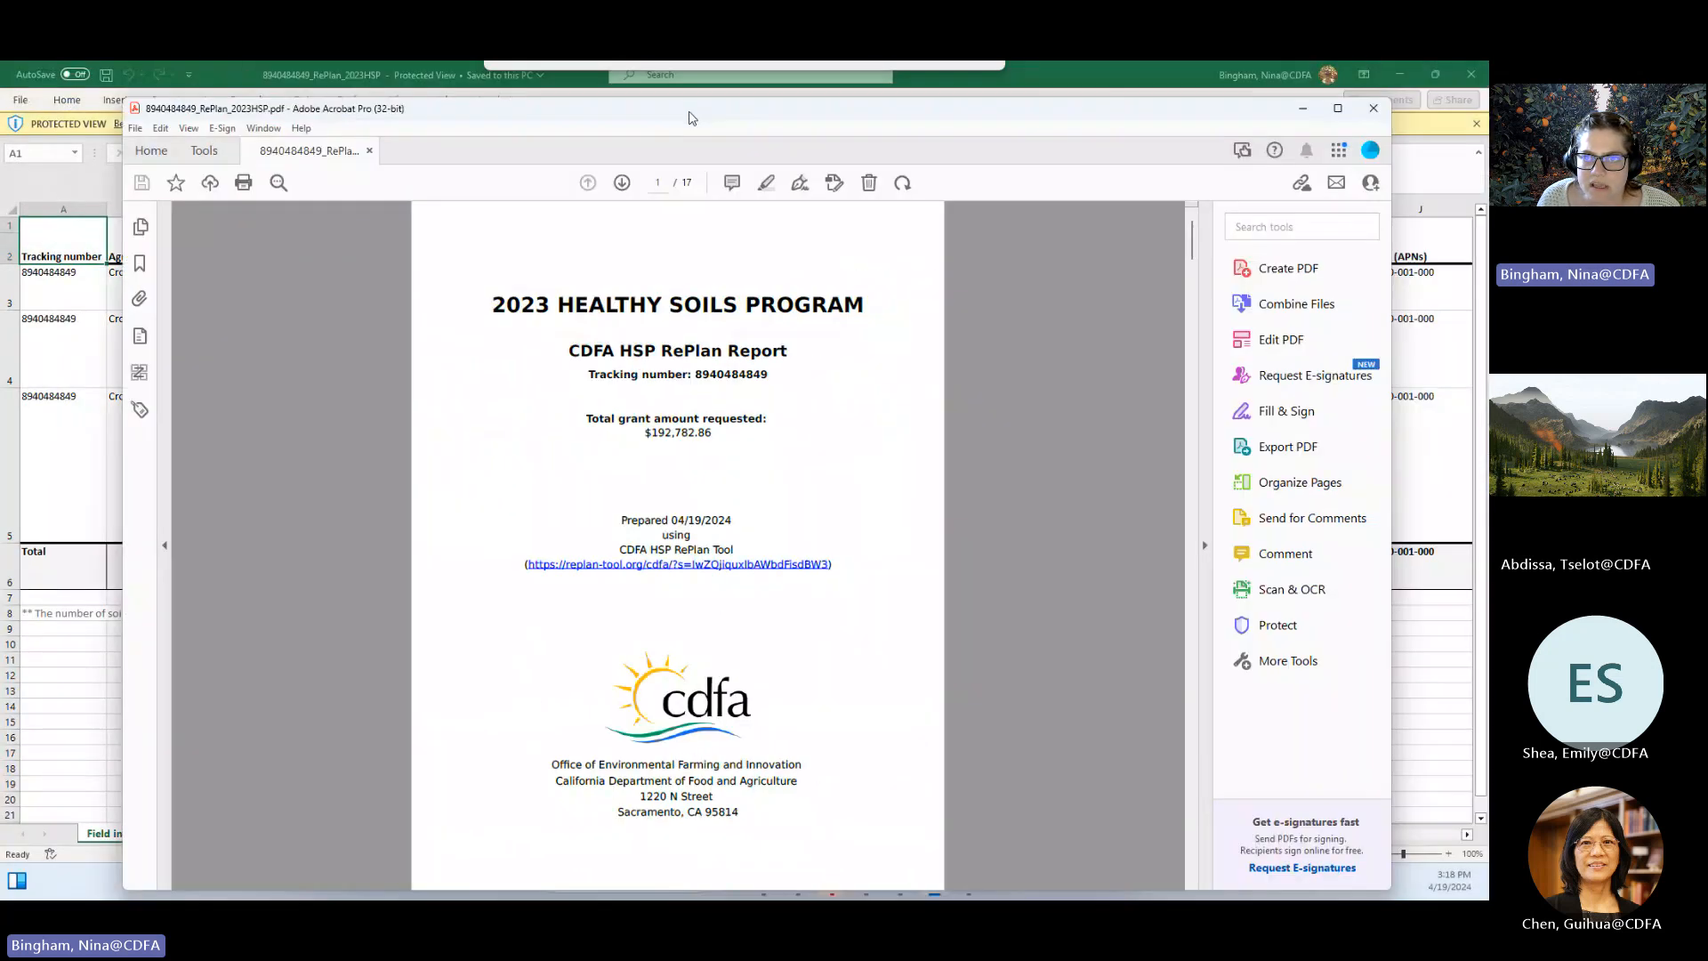
- Widen the PDF report's window in Acrobat and look through the recommended species list for the hedgerow planting
left_click_drag(692, 118, 587, 134)
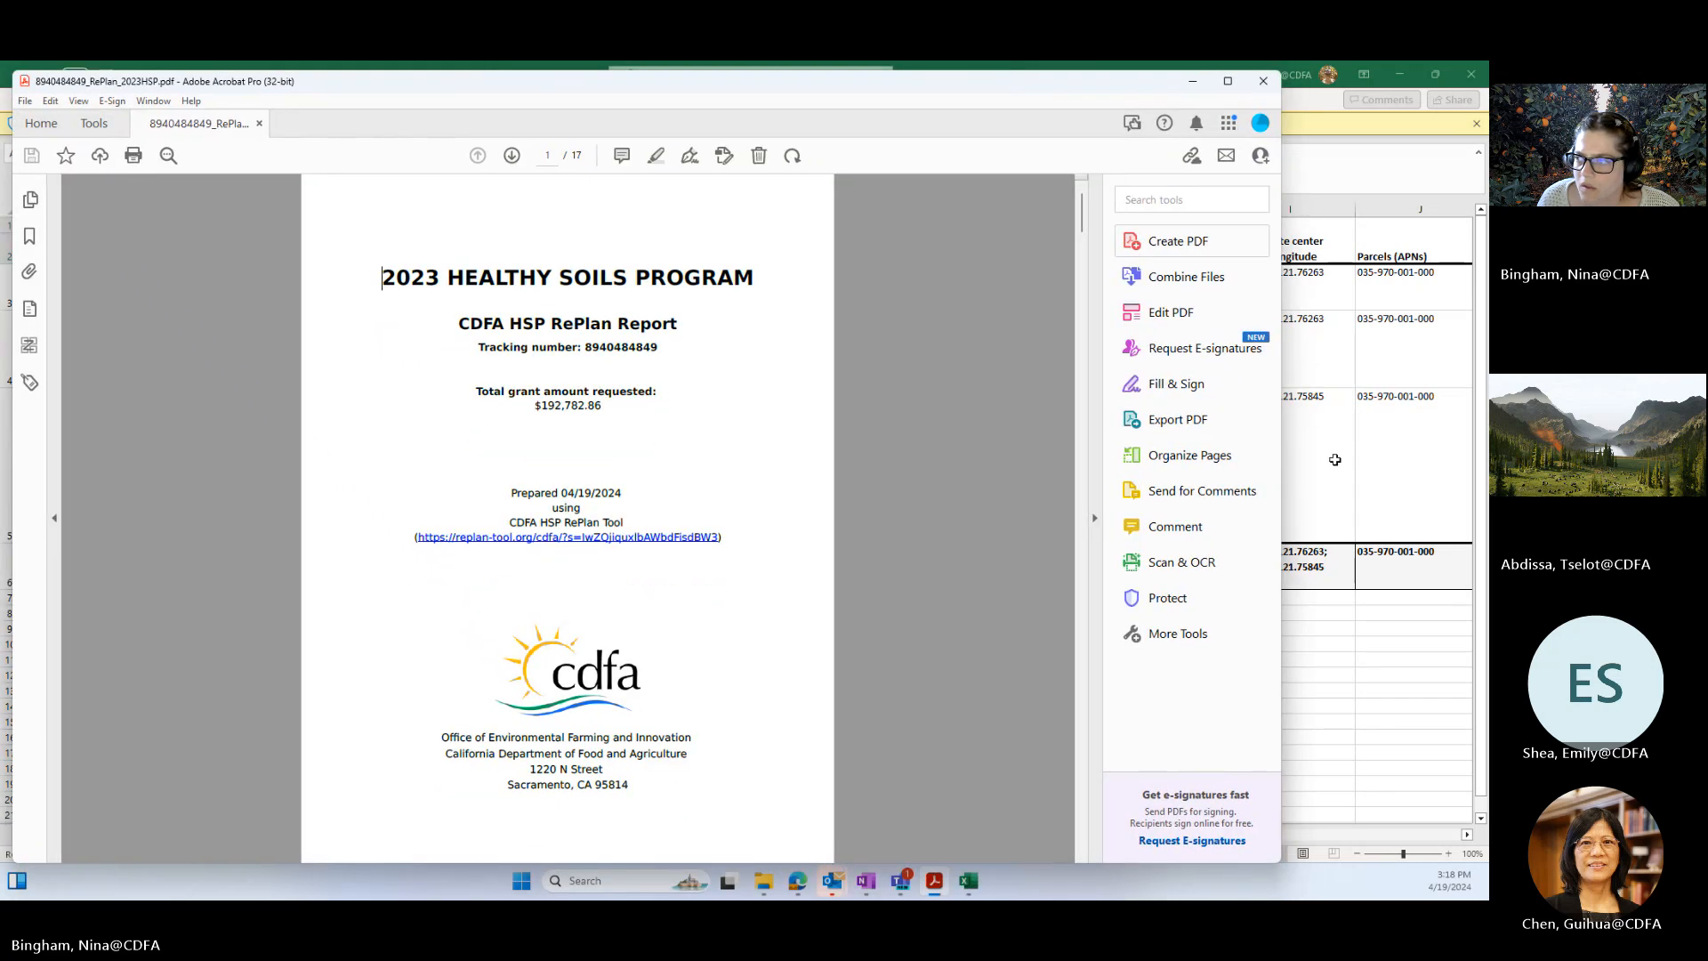
left_click_drag(1281, 479, 1474, 486)
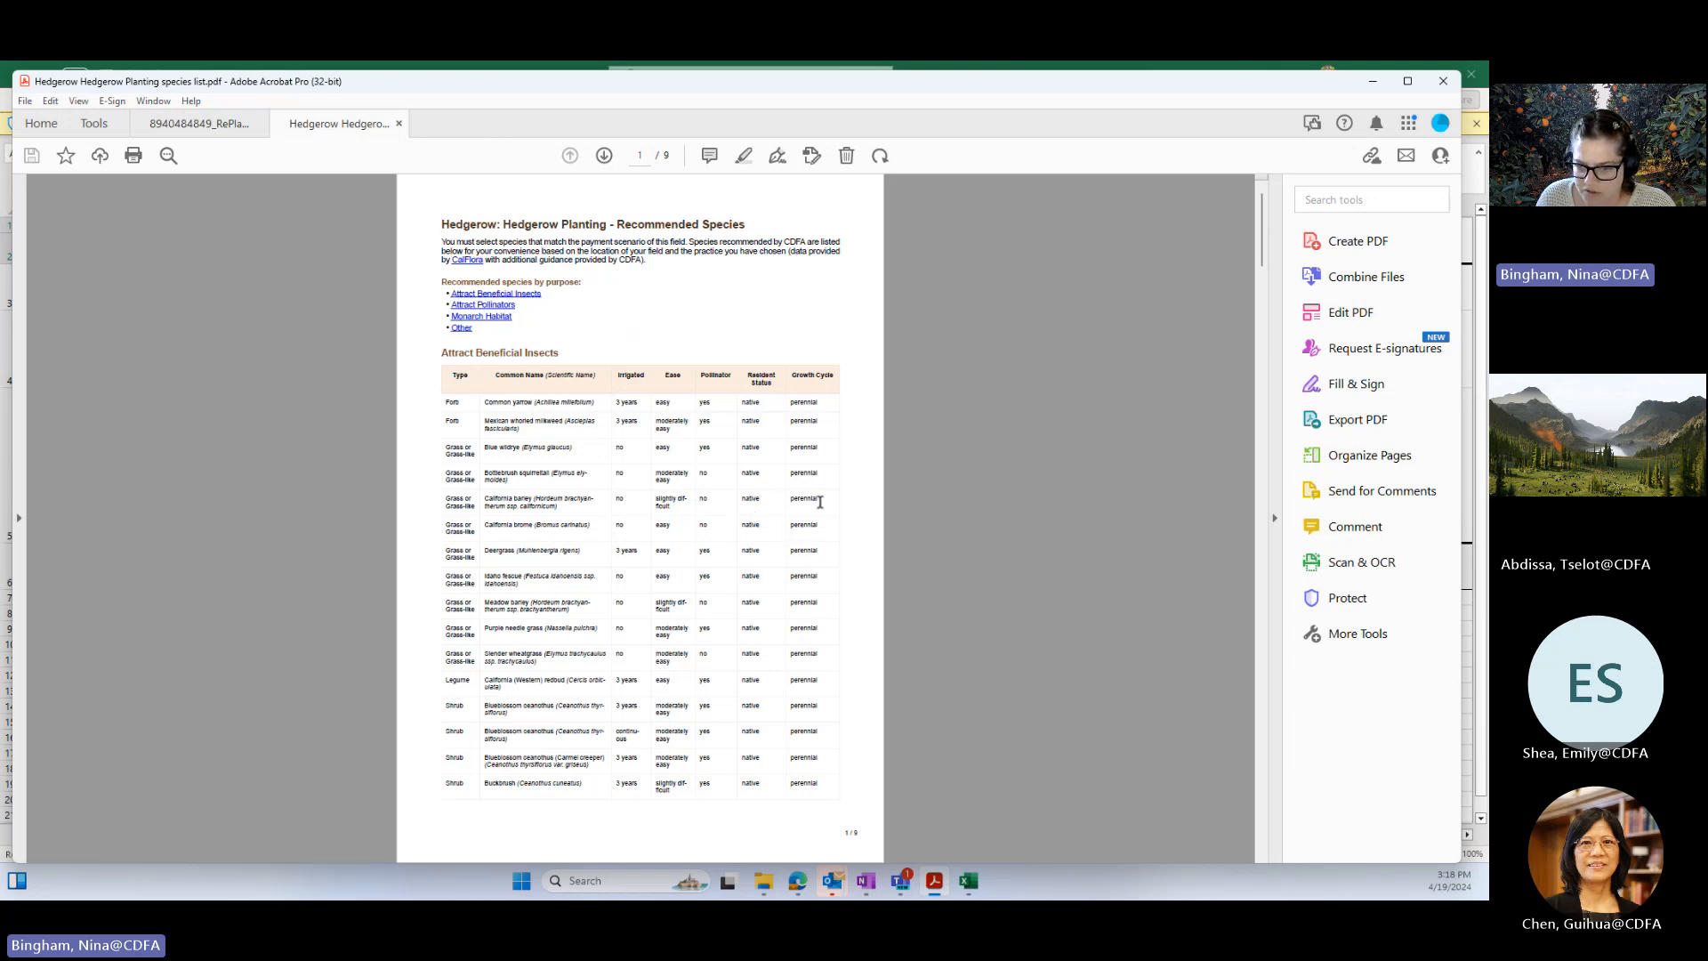
scroll(817, 578, "down", 2)
scroll(772, 682, "up", 2)
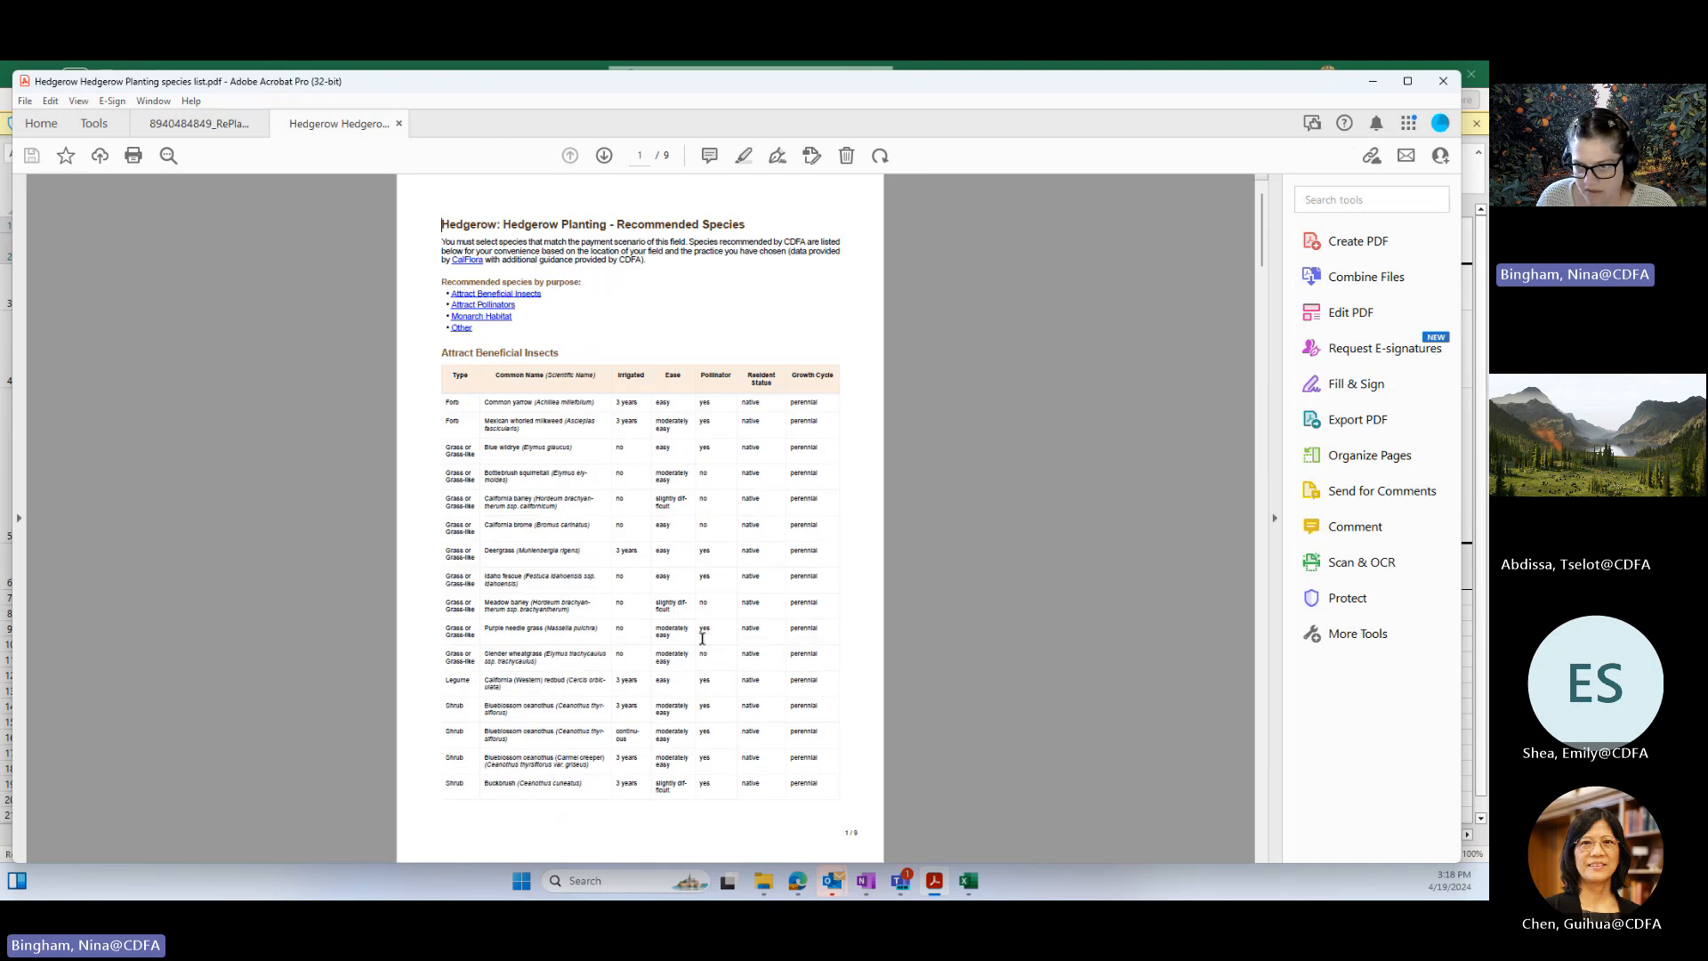
scroll(701, 638, "down", 2)
scroll(854, 561, "up", 2)
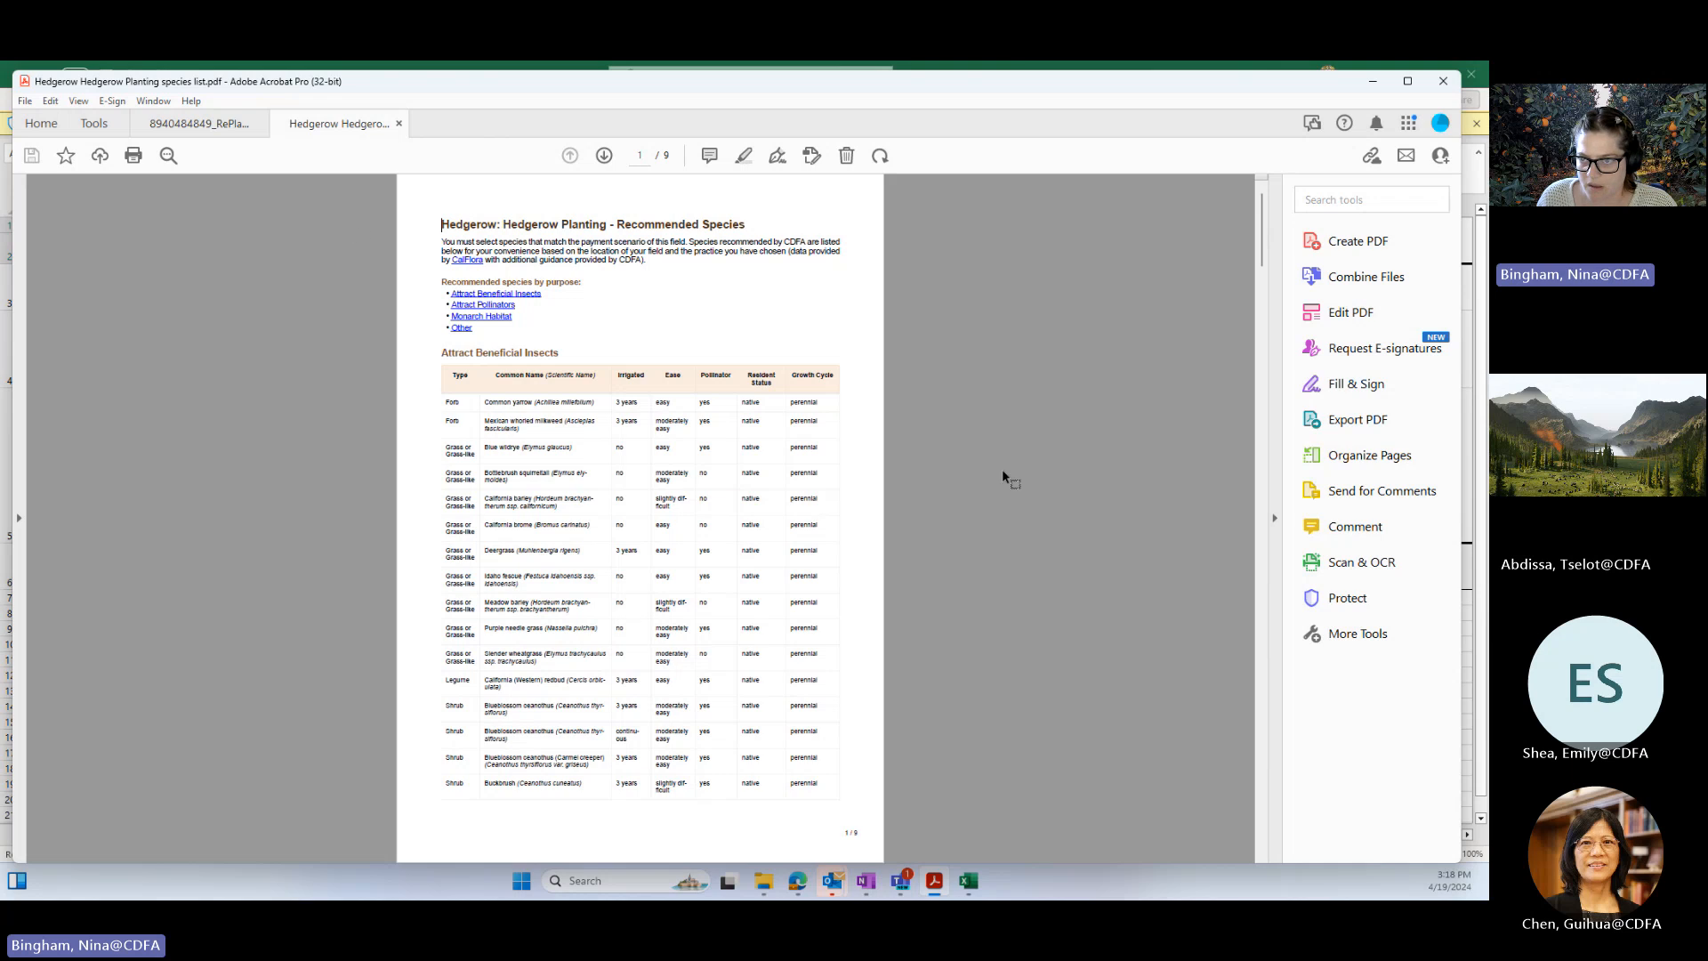
scroll(849, 569, "down", 6)
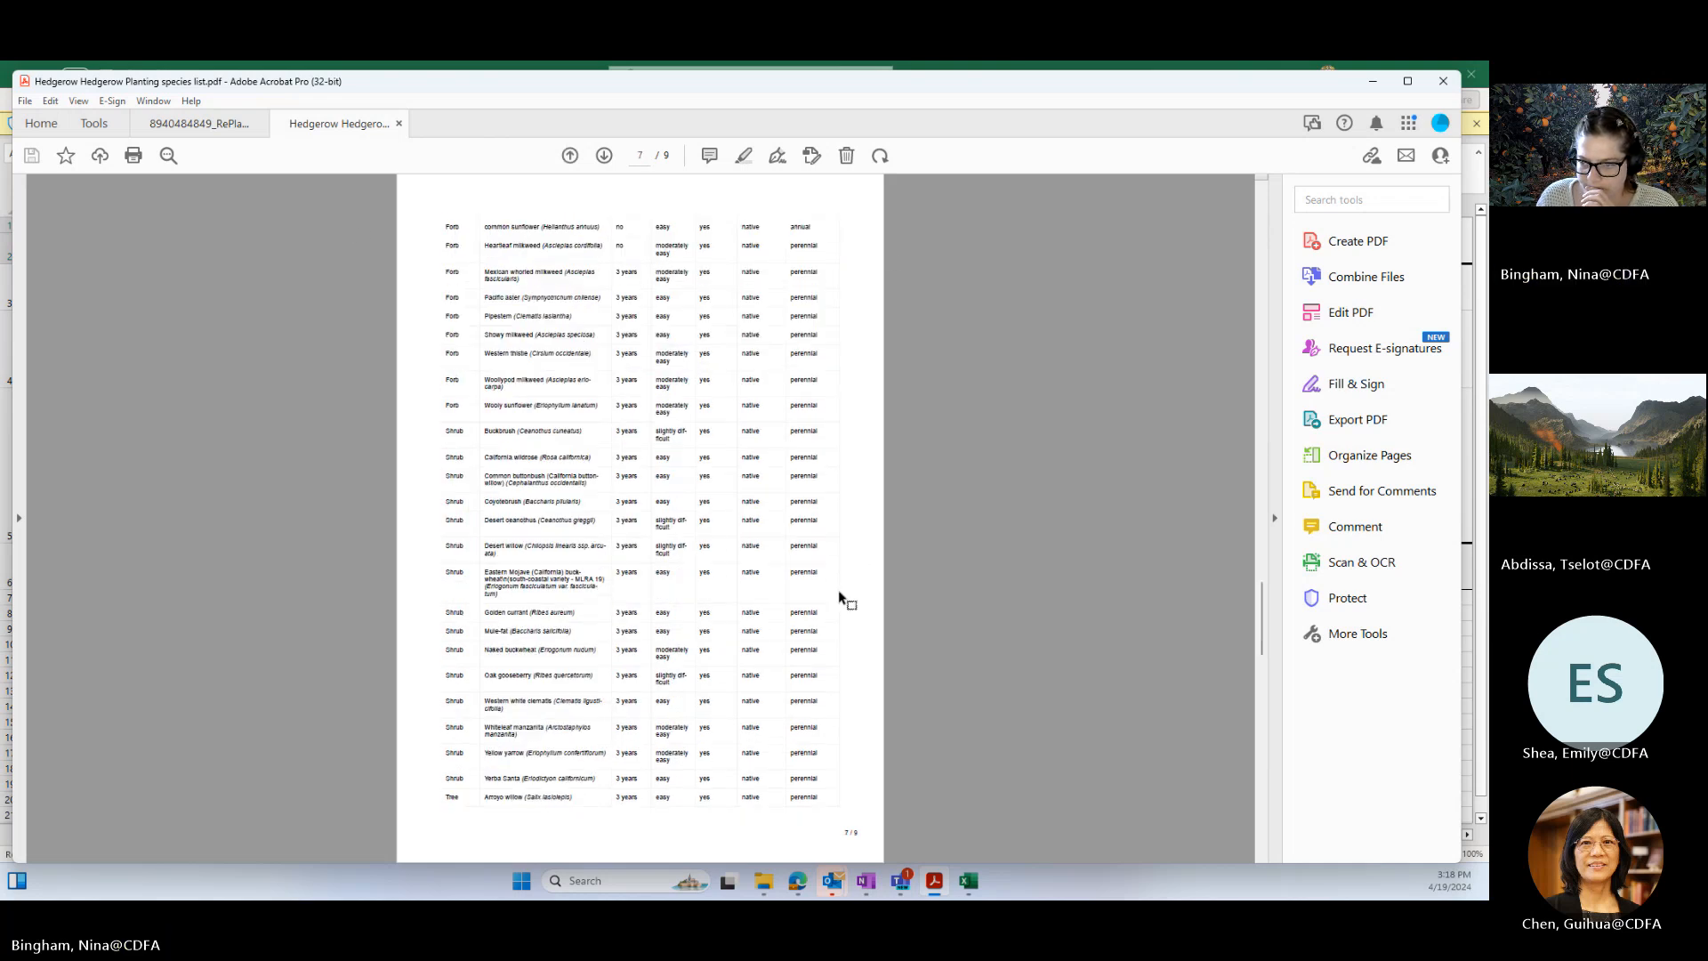
scroll(852, 610, "up", 3)
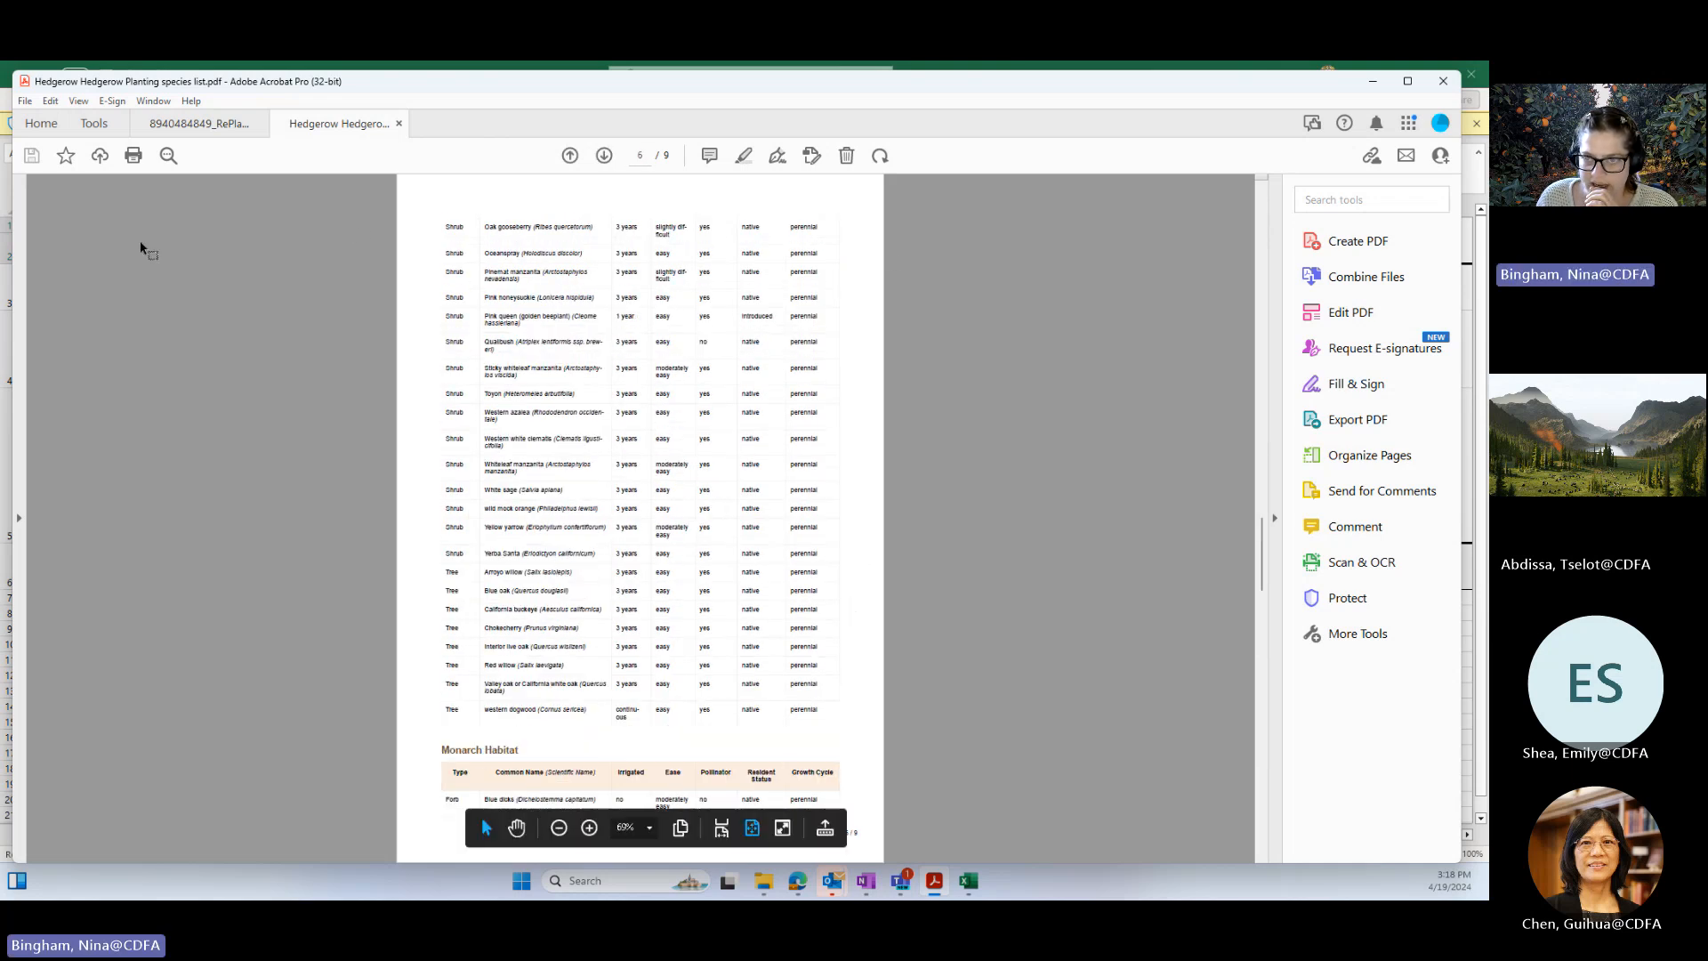
- Switch to the RePlan report PDF and review its tracking number, grant amount requested, and project summary and budget table
left_click(192, 125)
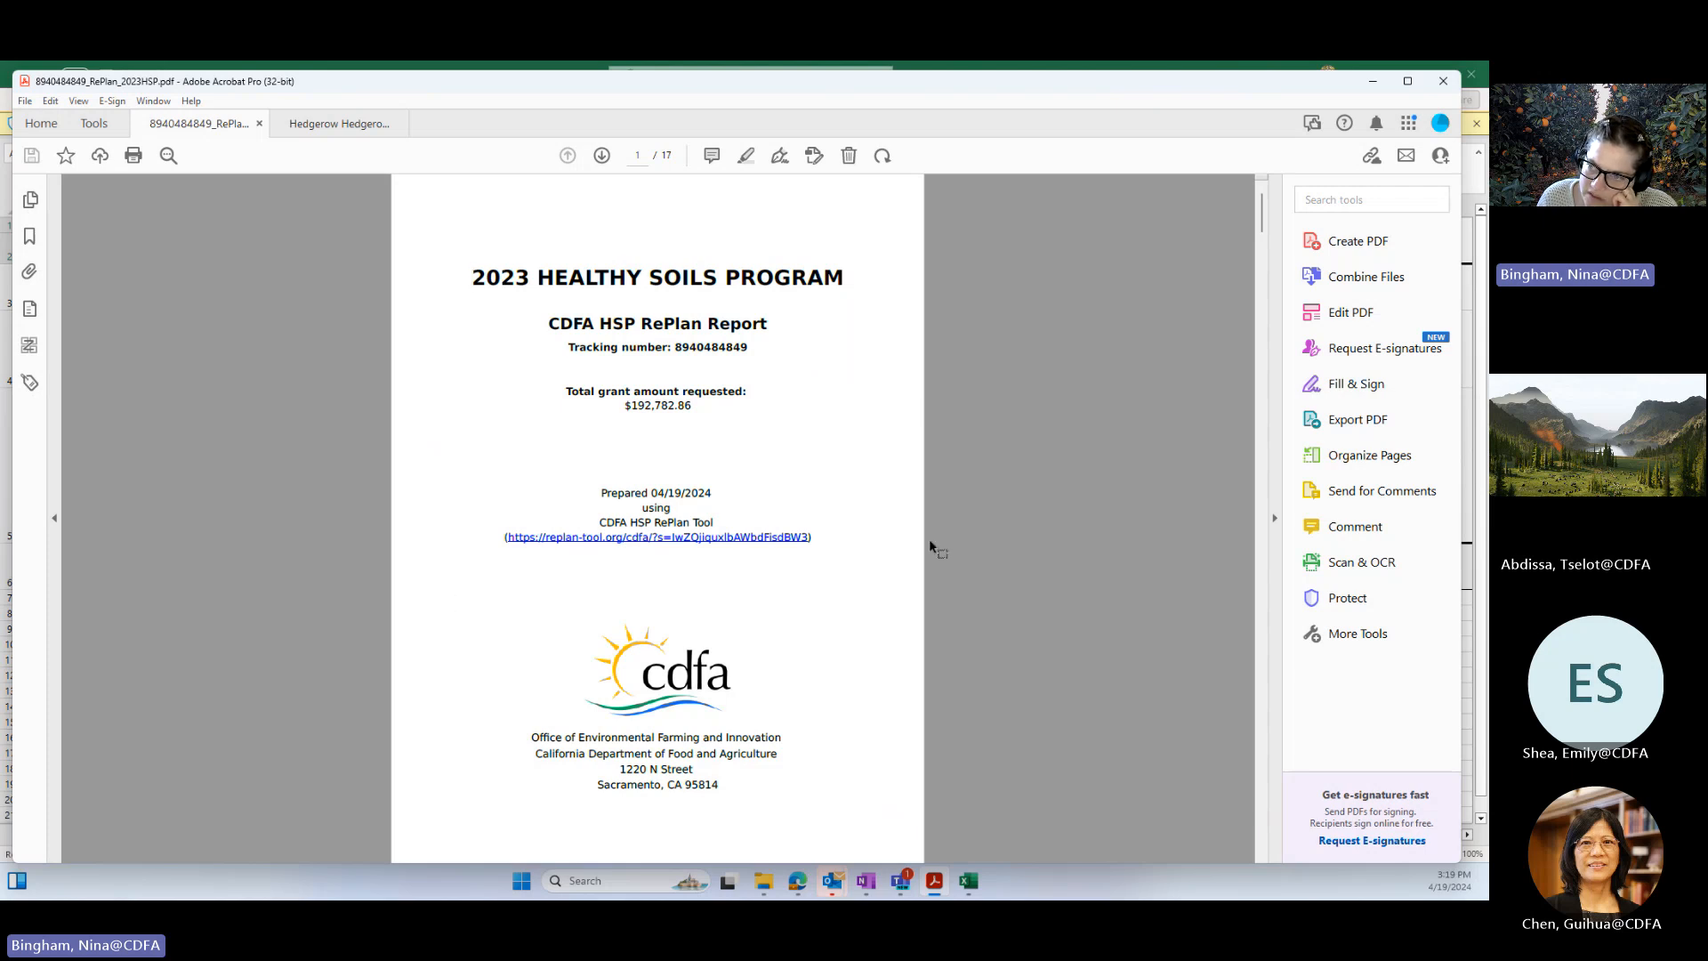
left_click_drag(752, 349, 683, 350)
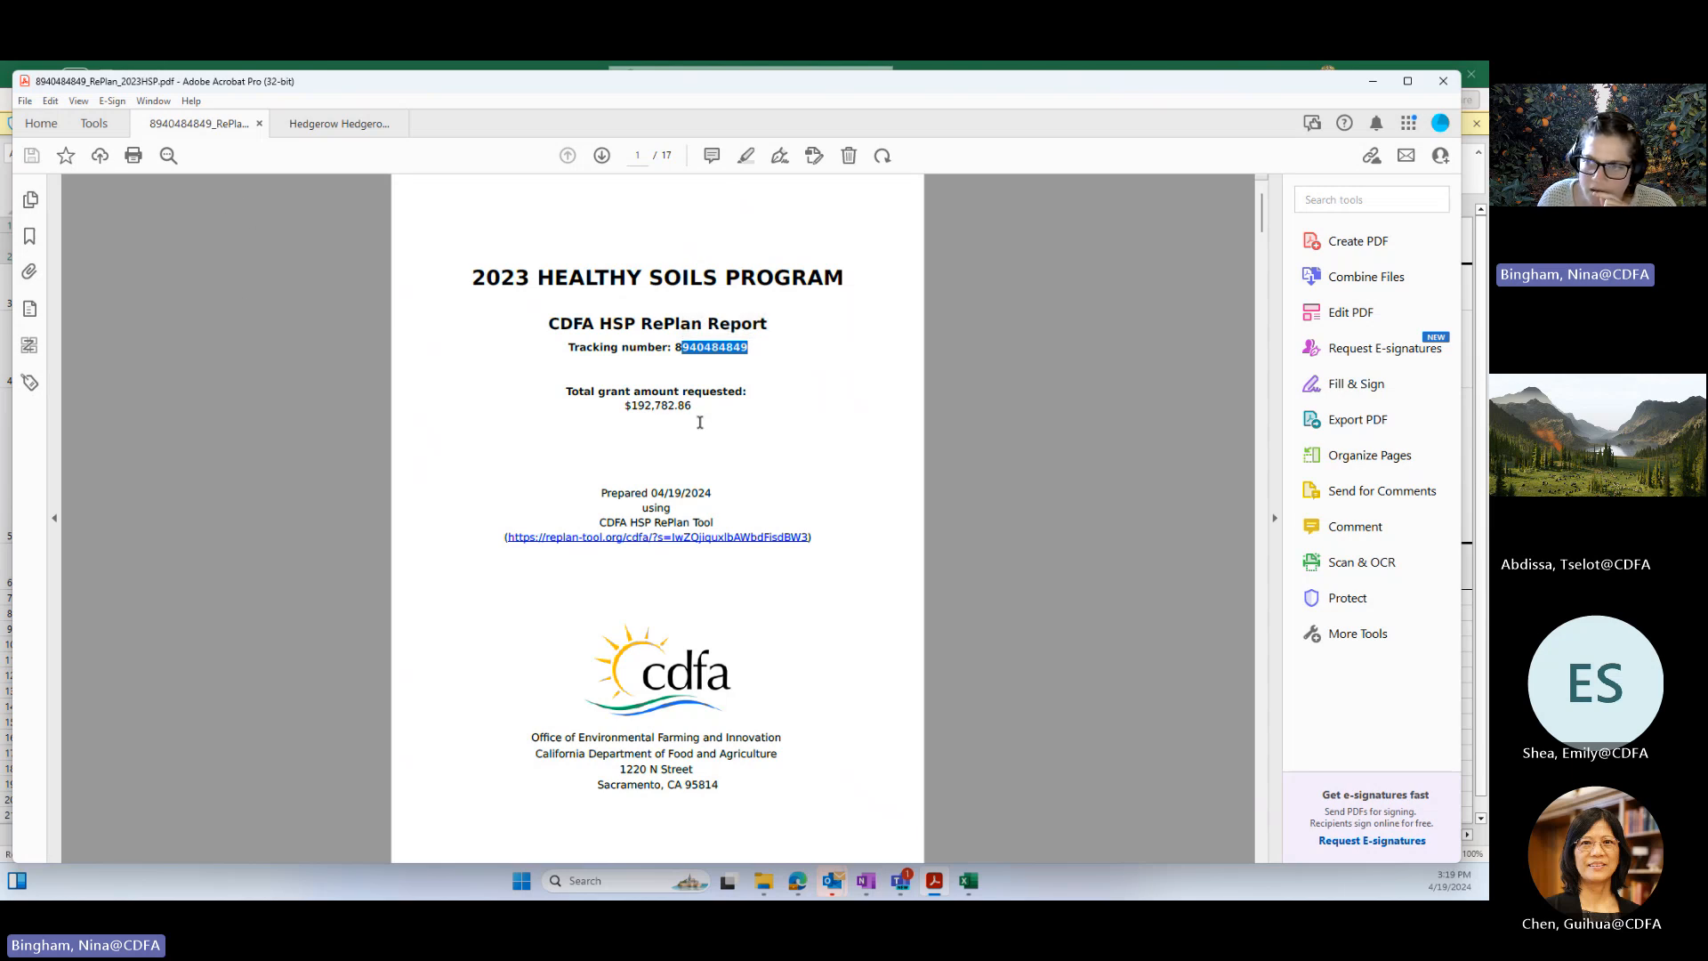
left_click_drag(692, 402, 622, 407)
left_click(726, 464)
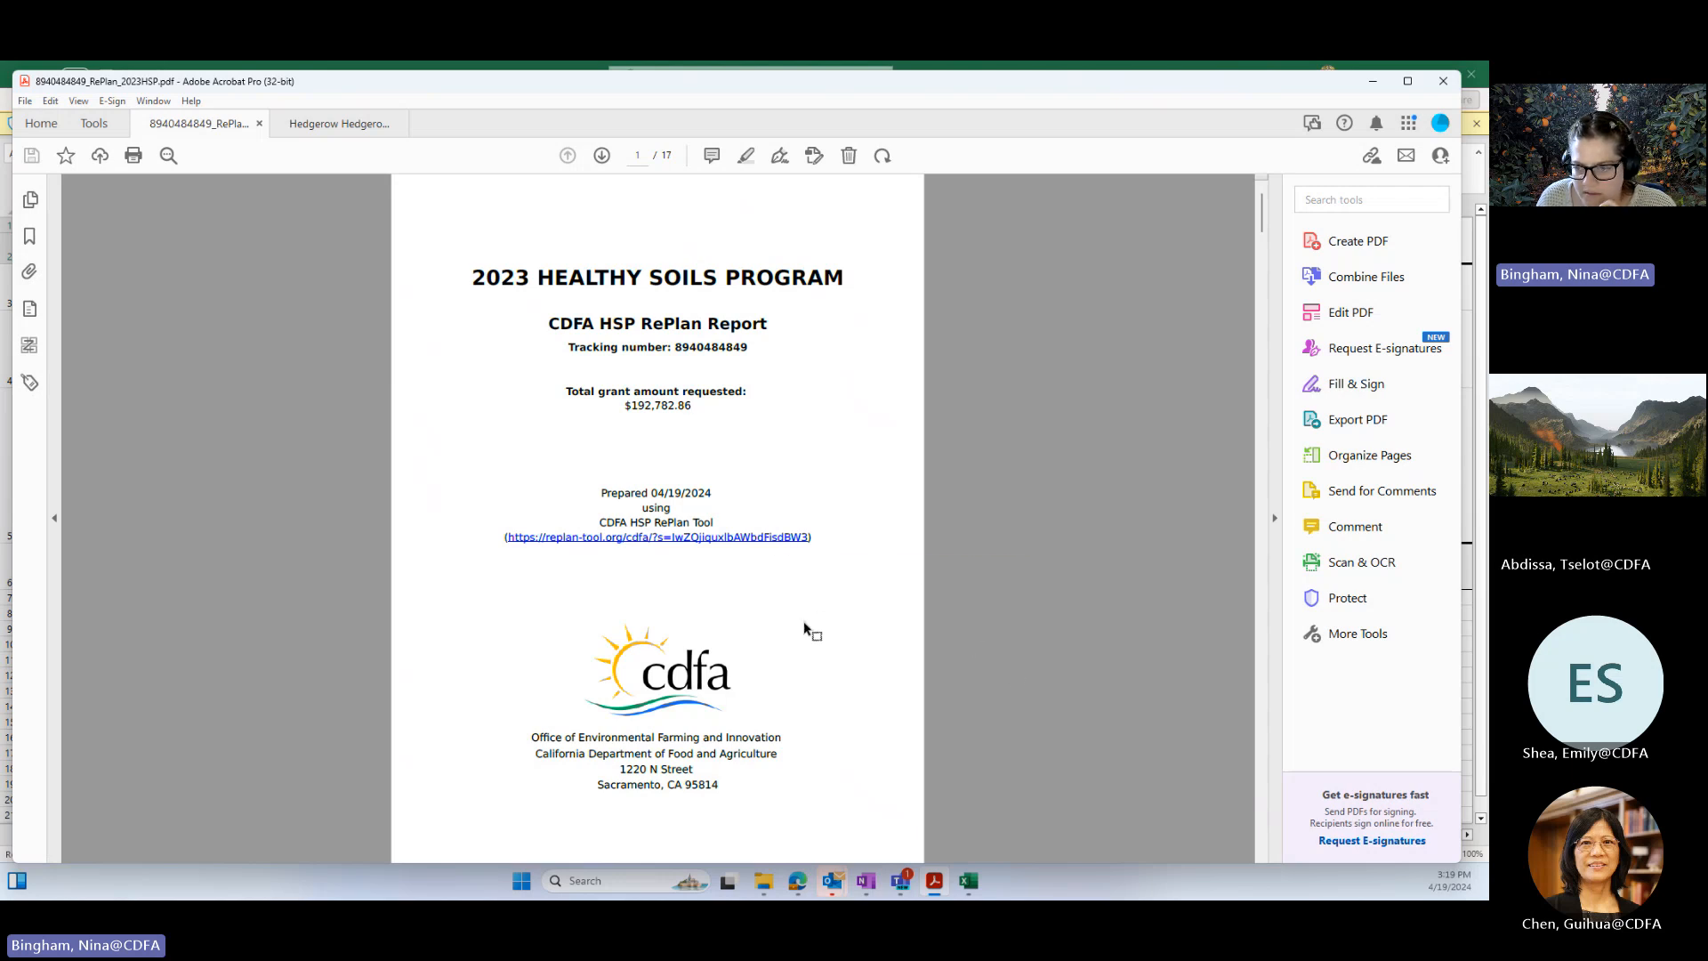
scroll(803, 612, "down", 2)
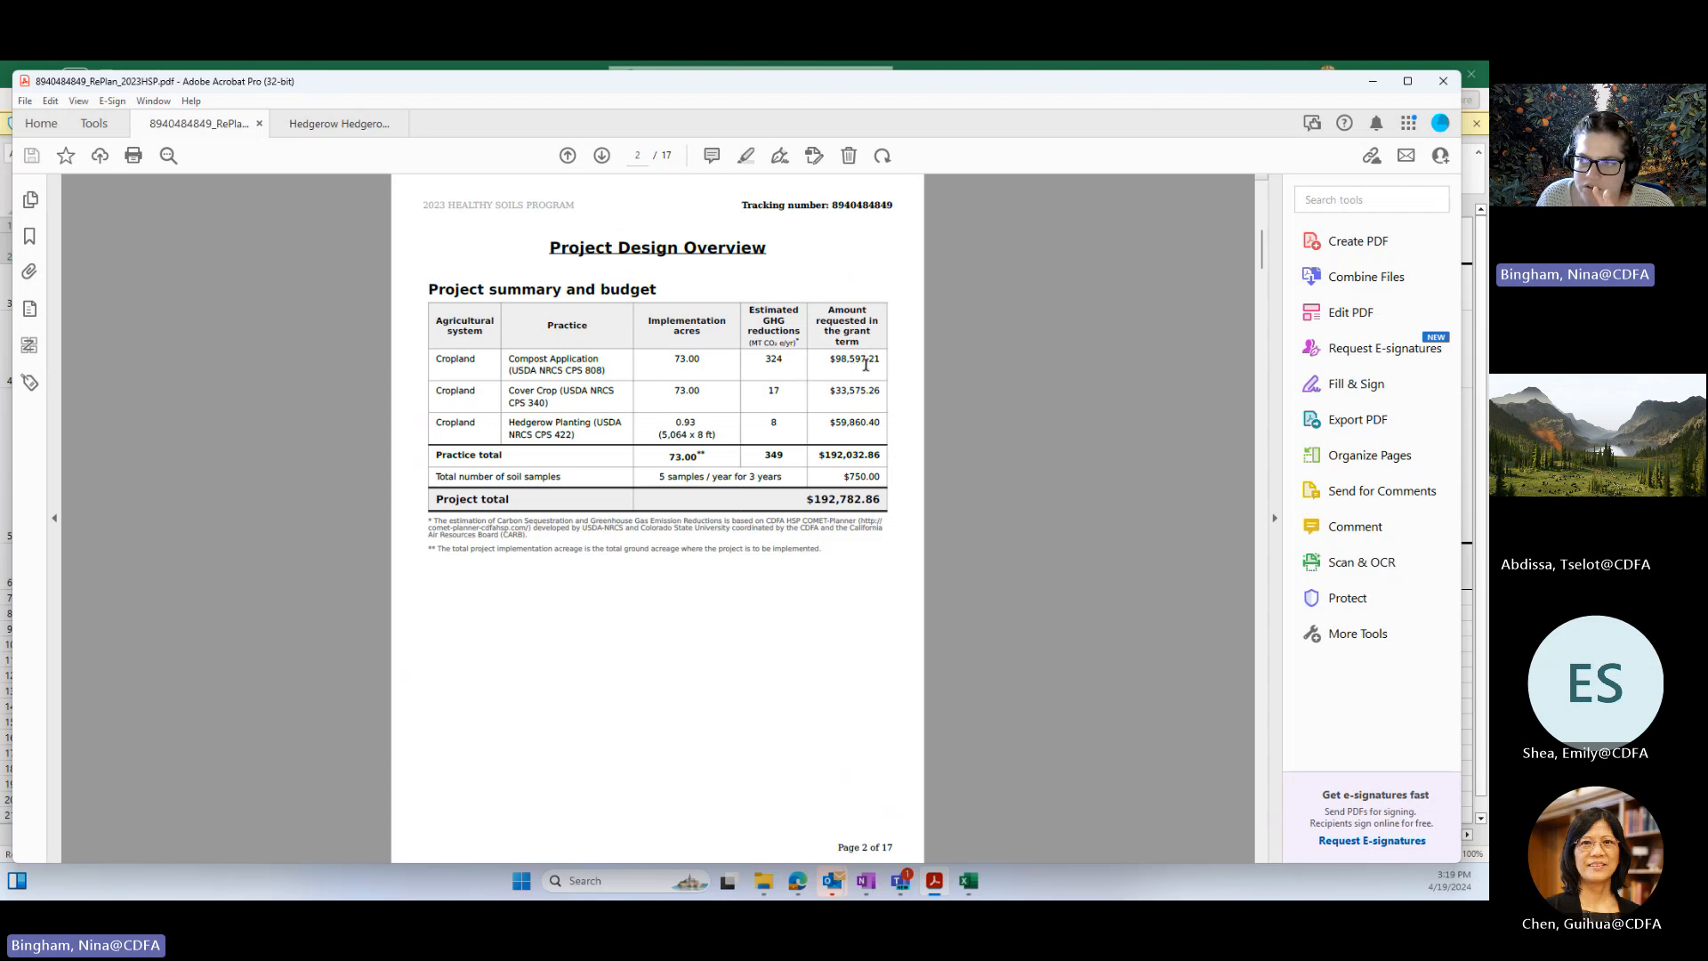
left_click_drag(881, 362, 834, 363)
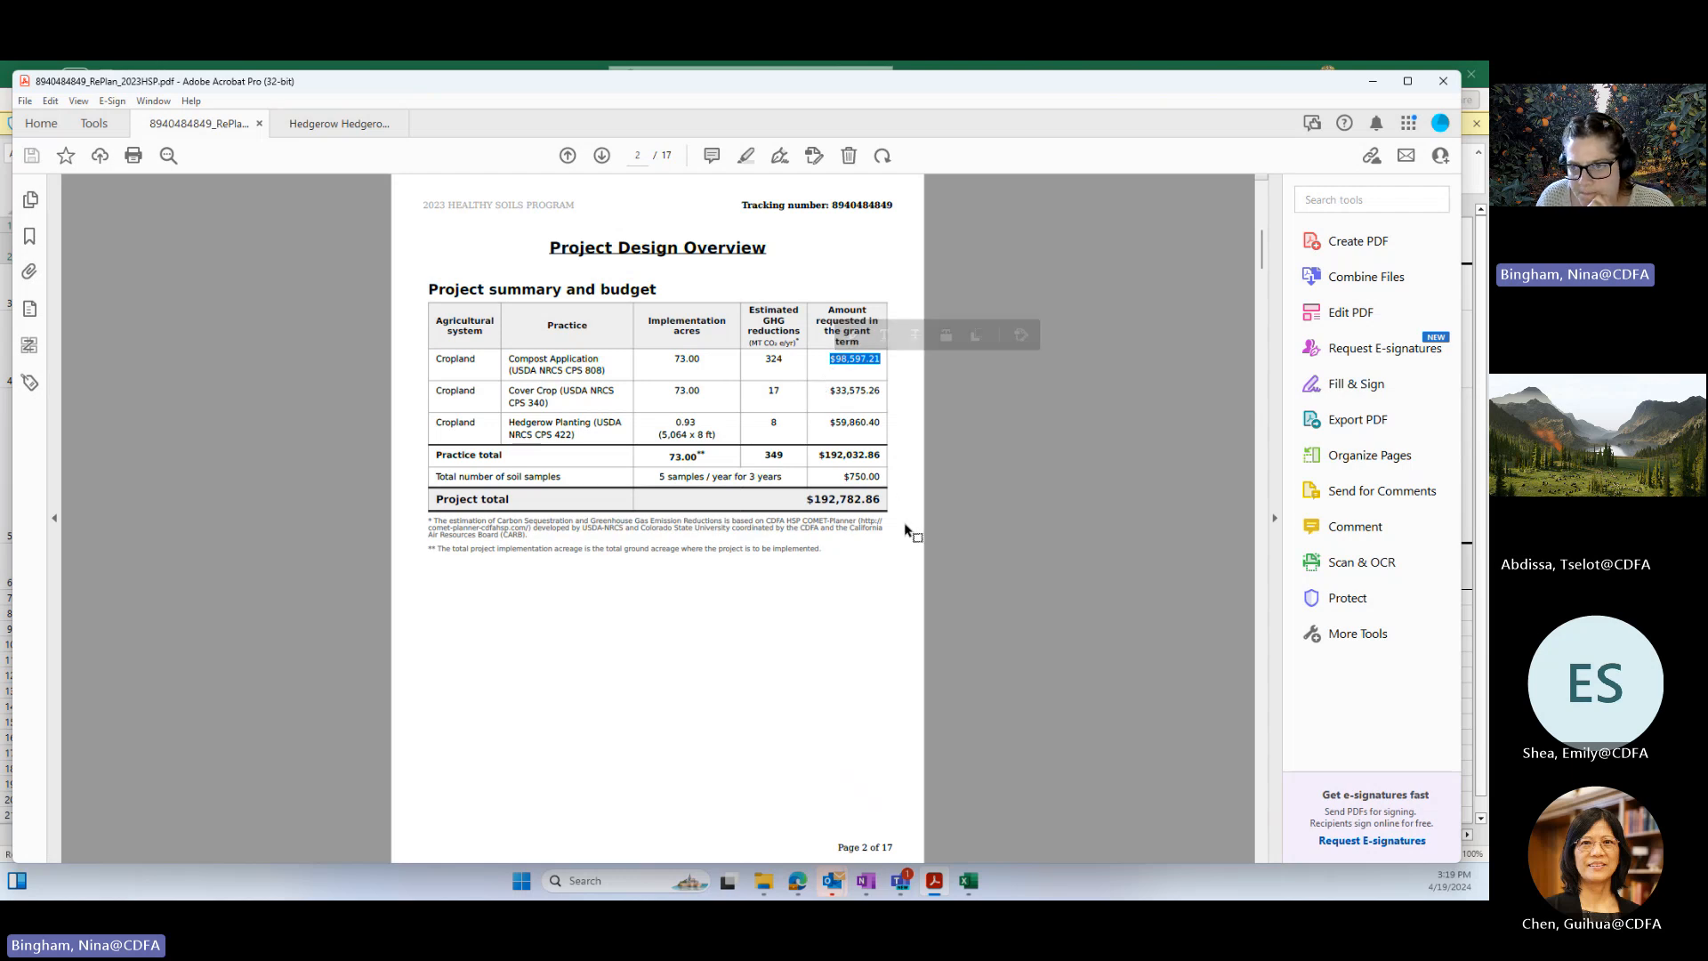
left_click(706, 458)
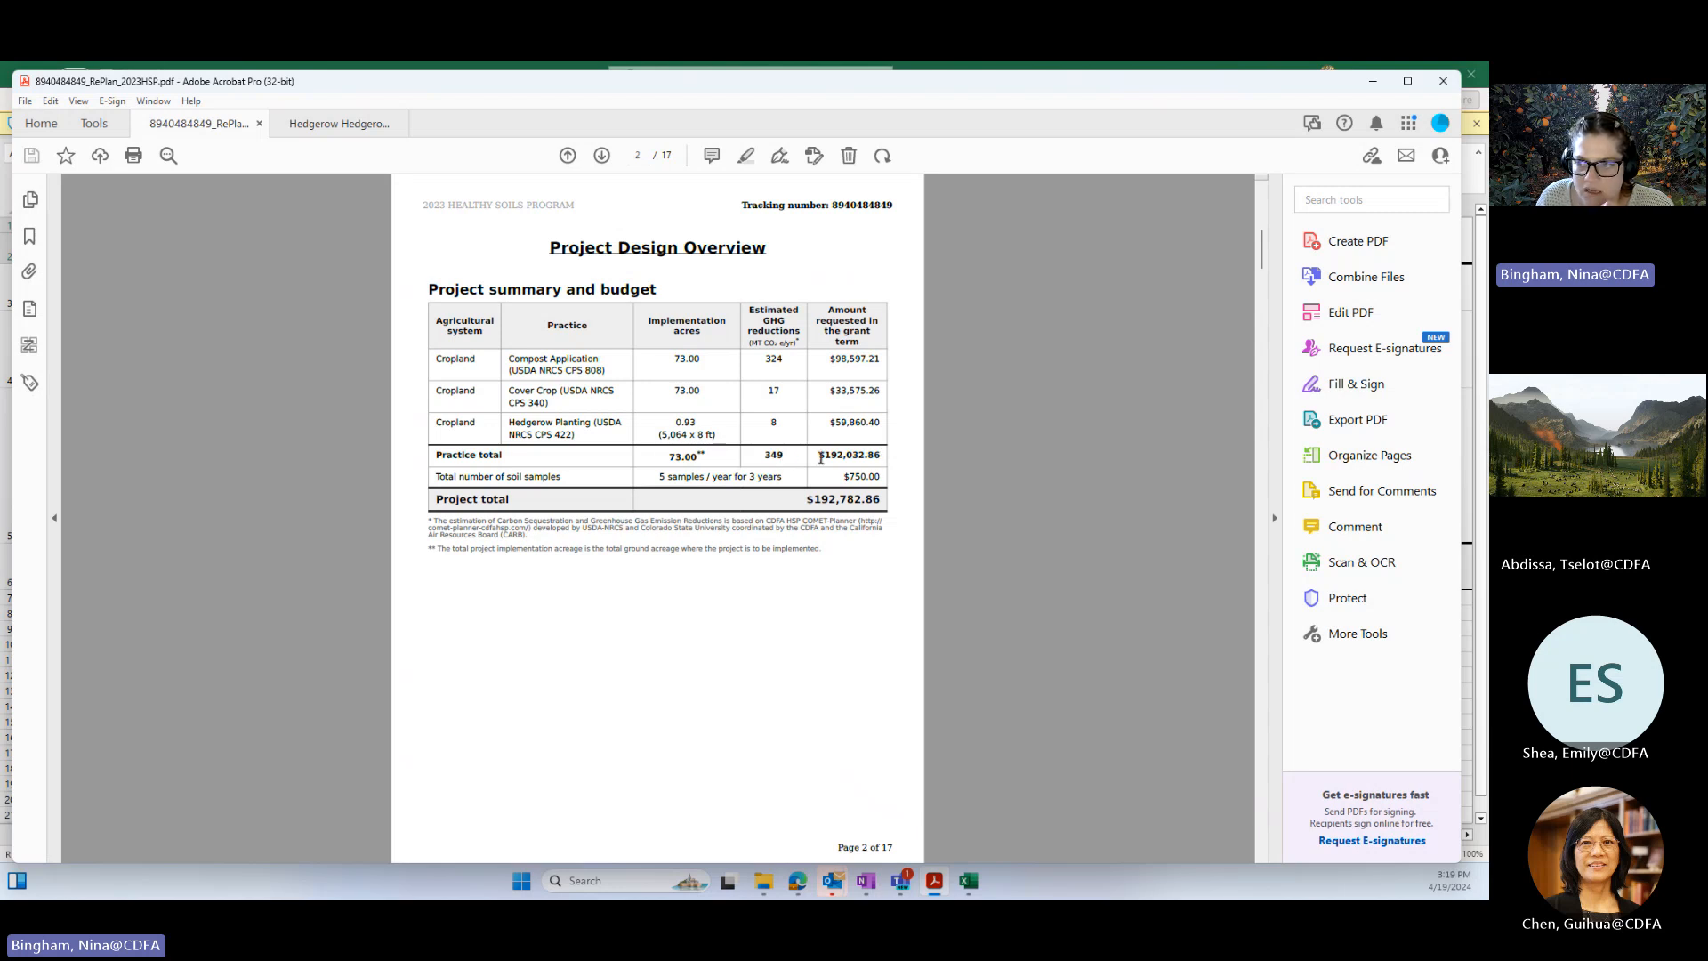
left_click_drag(850, 474, 875, 500)
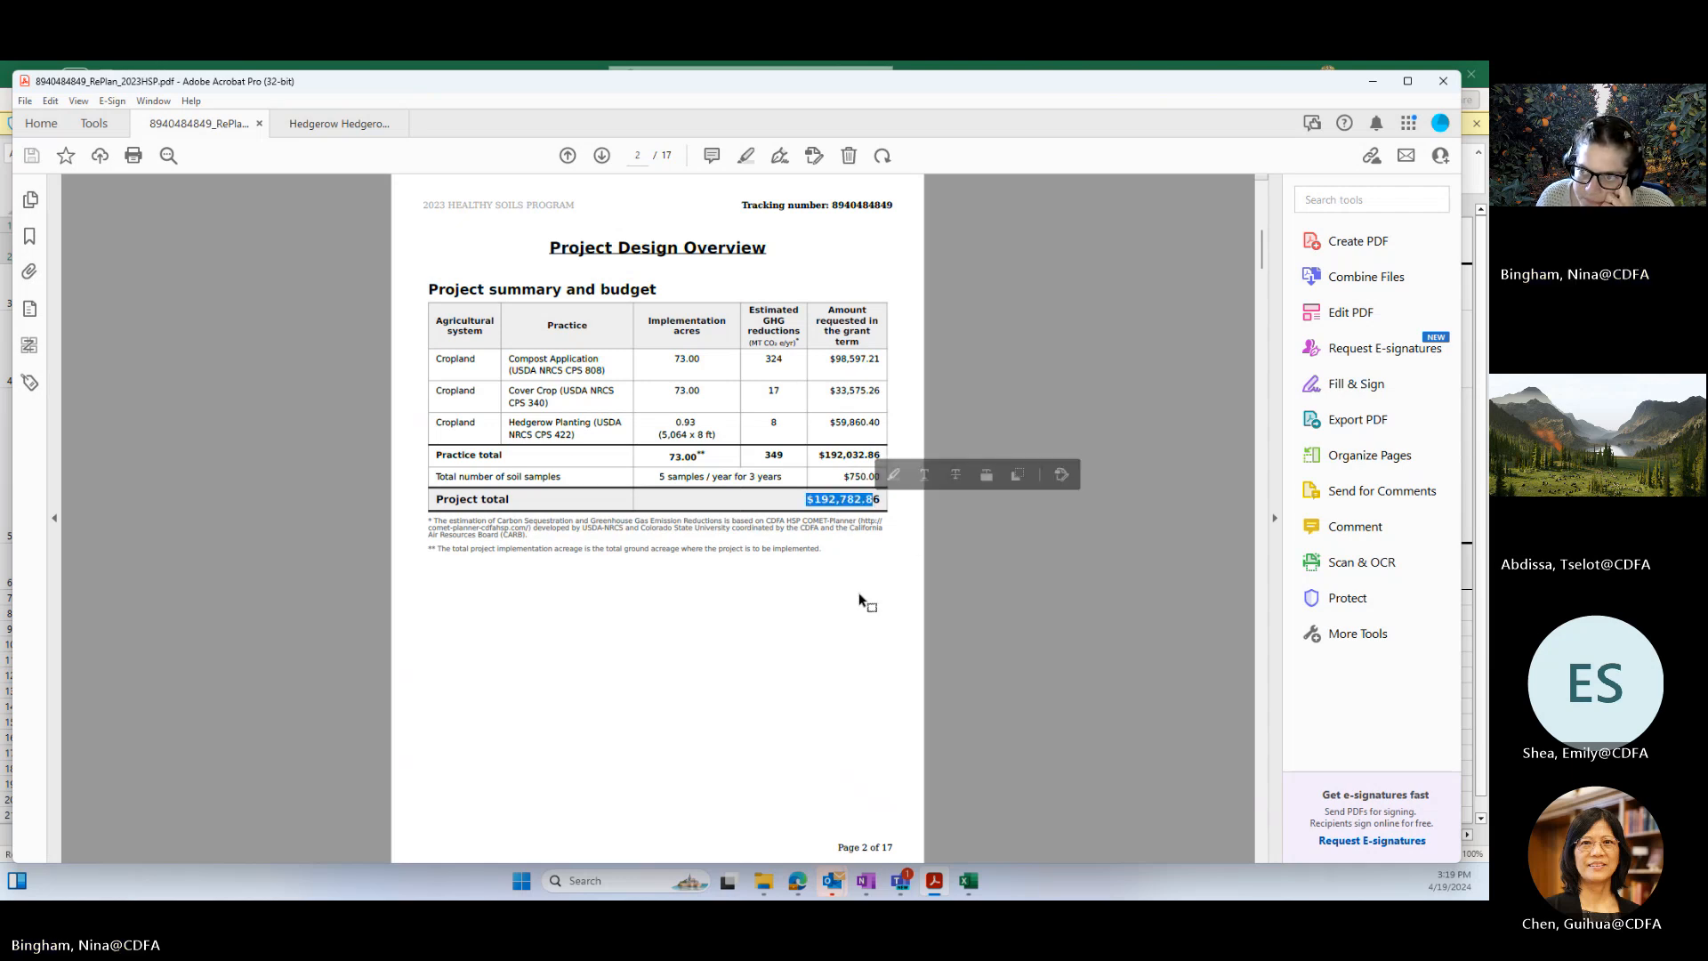
- Examine the implementation work plan, follow its link to the Field 1 compost page, and look through the field details and cover crop species
scroll(857, 599, "down", 1)
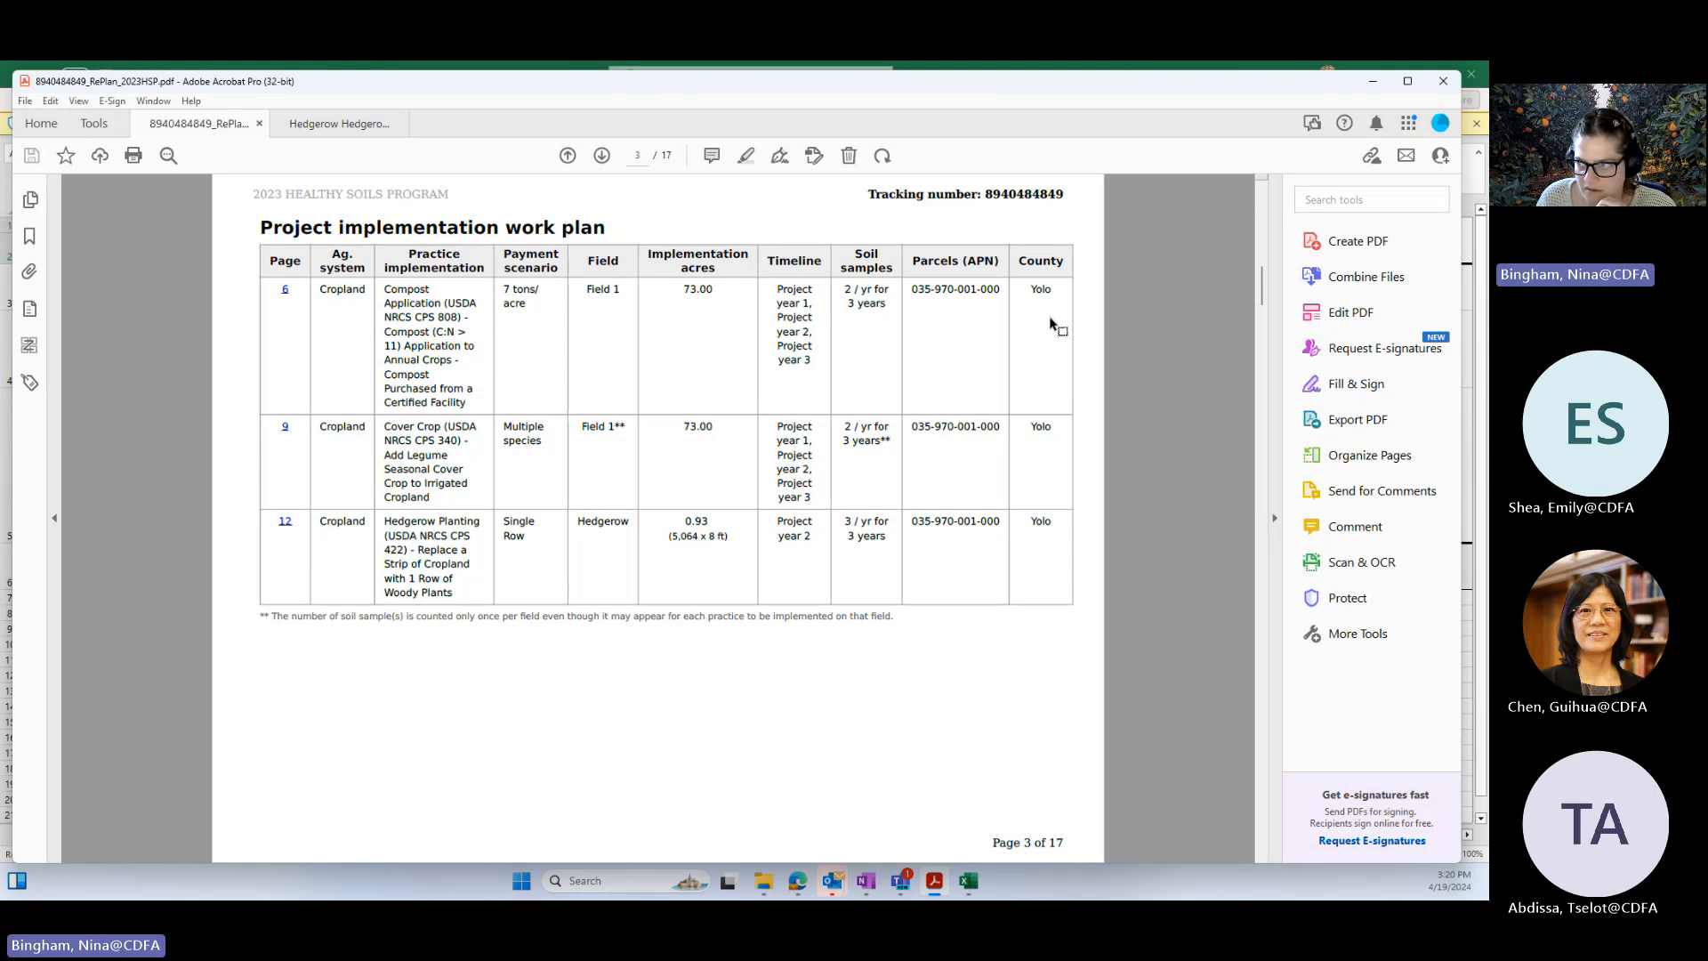
left_click(285, 294)
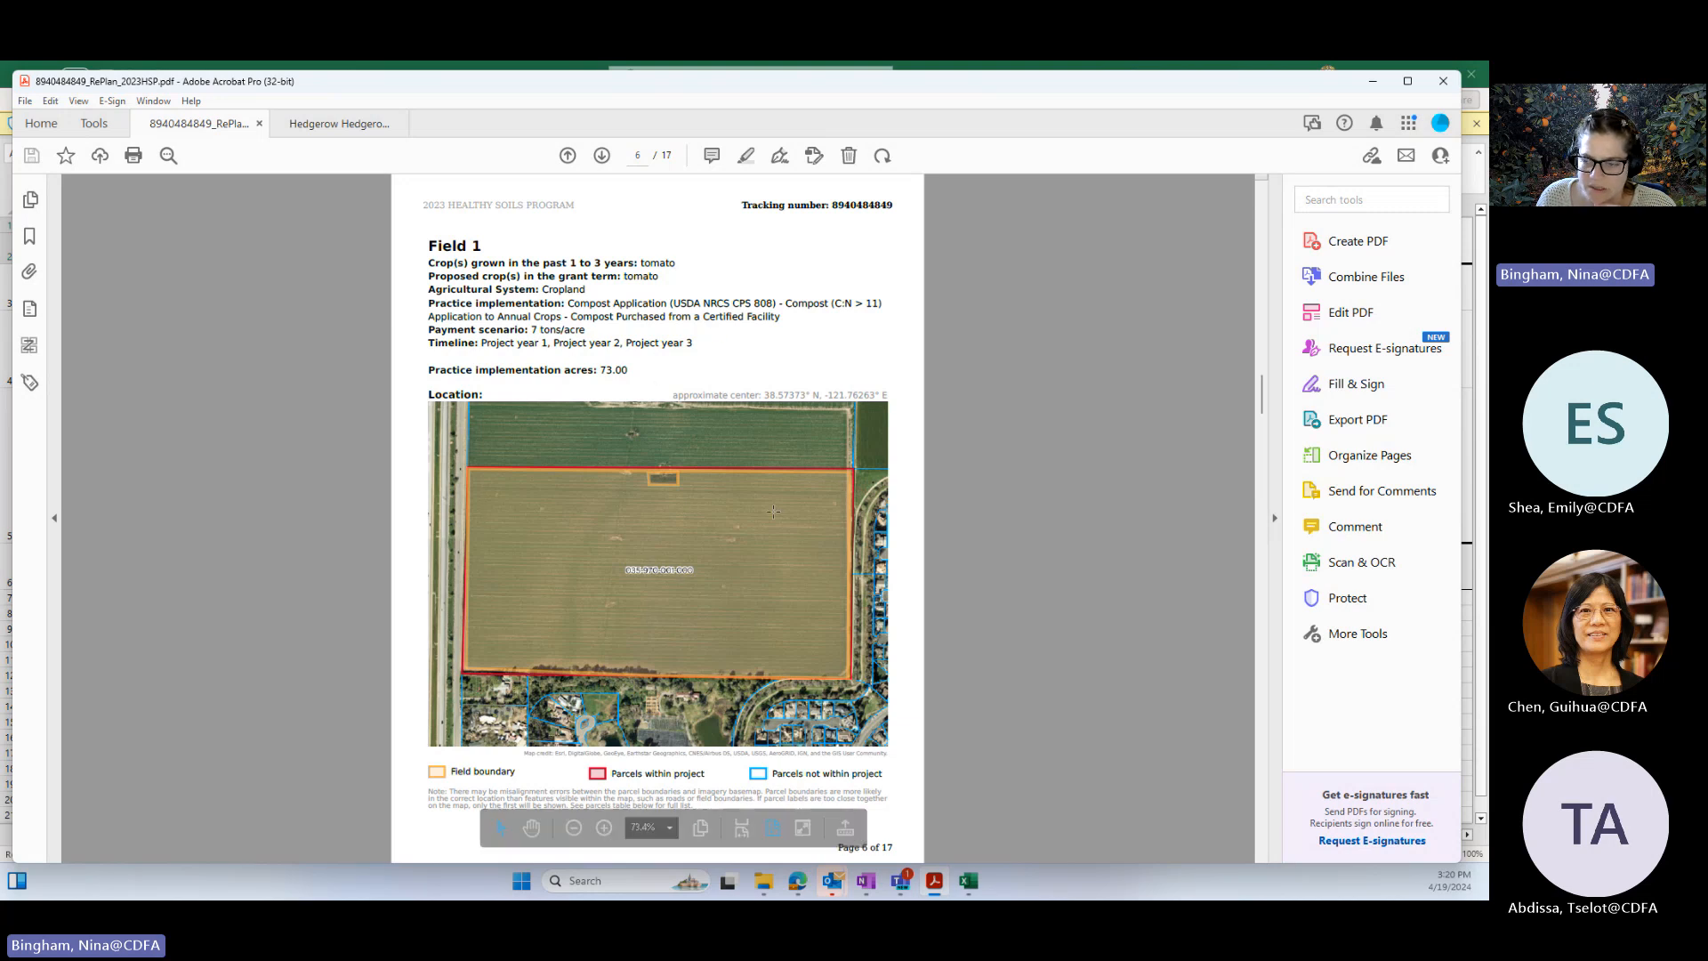
scroll(801, 525, "down", 4)
scroll(831, 545, "down", 2)
scroll(831, 544, "up", 2)
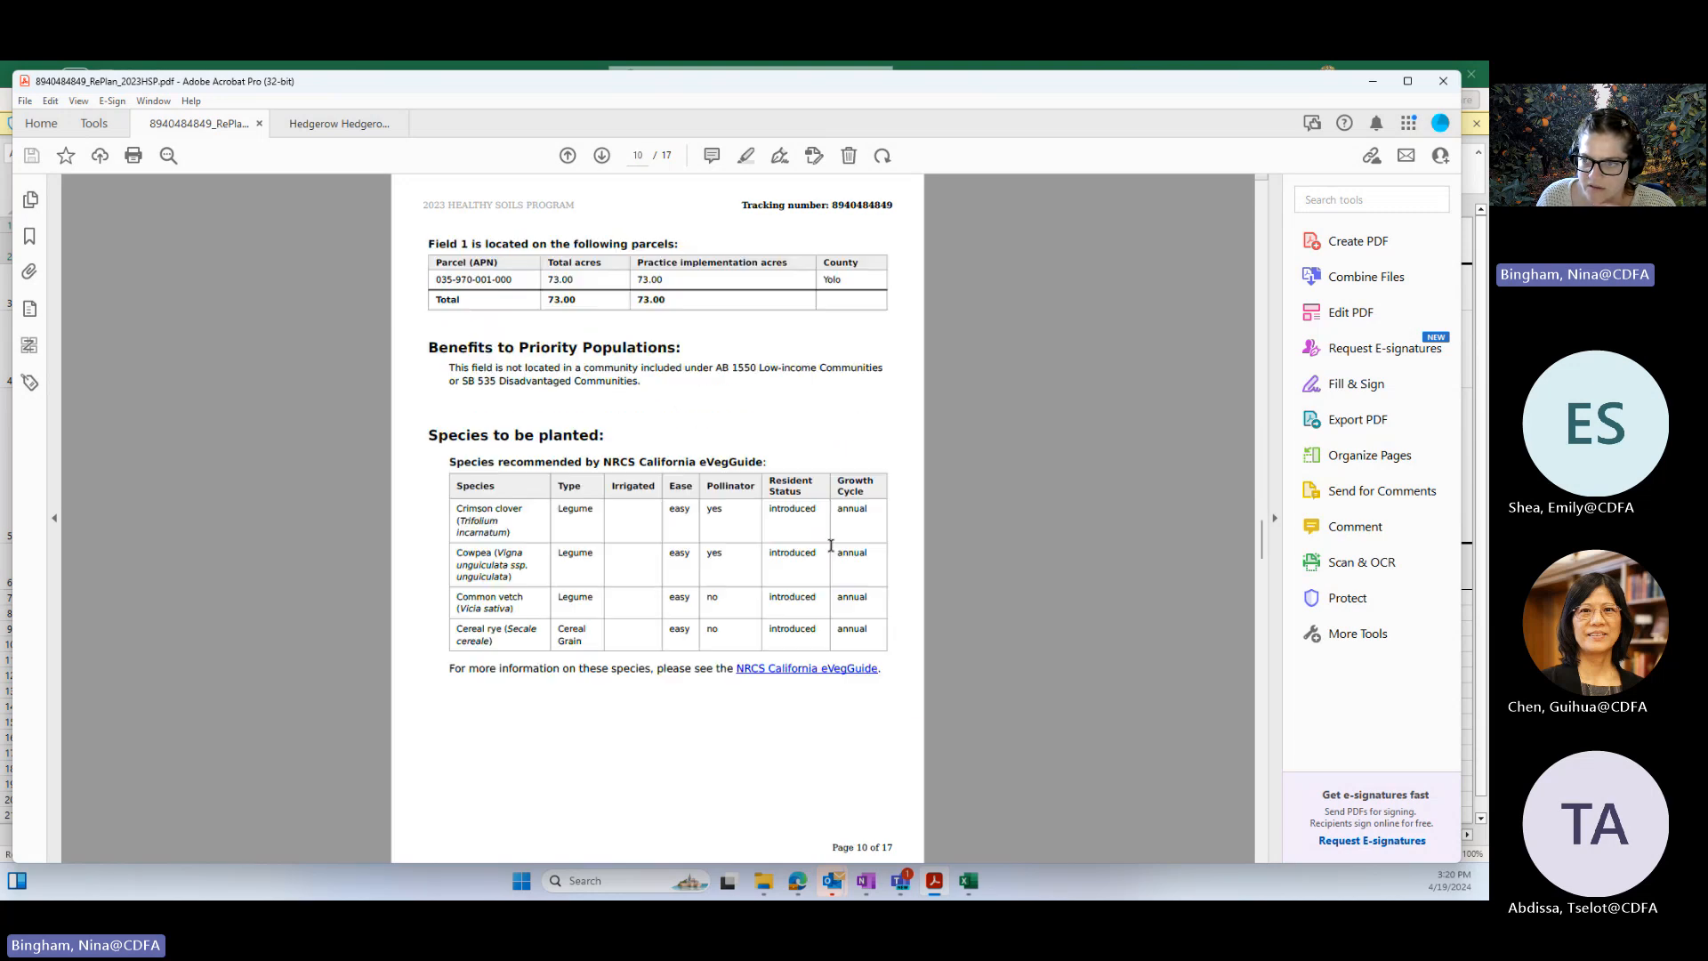
scroll(695, 594, "down", 1)
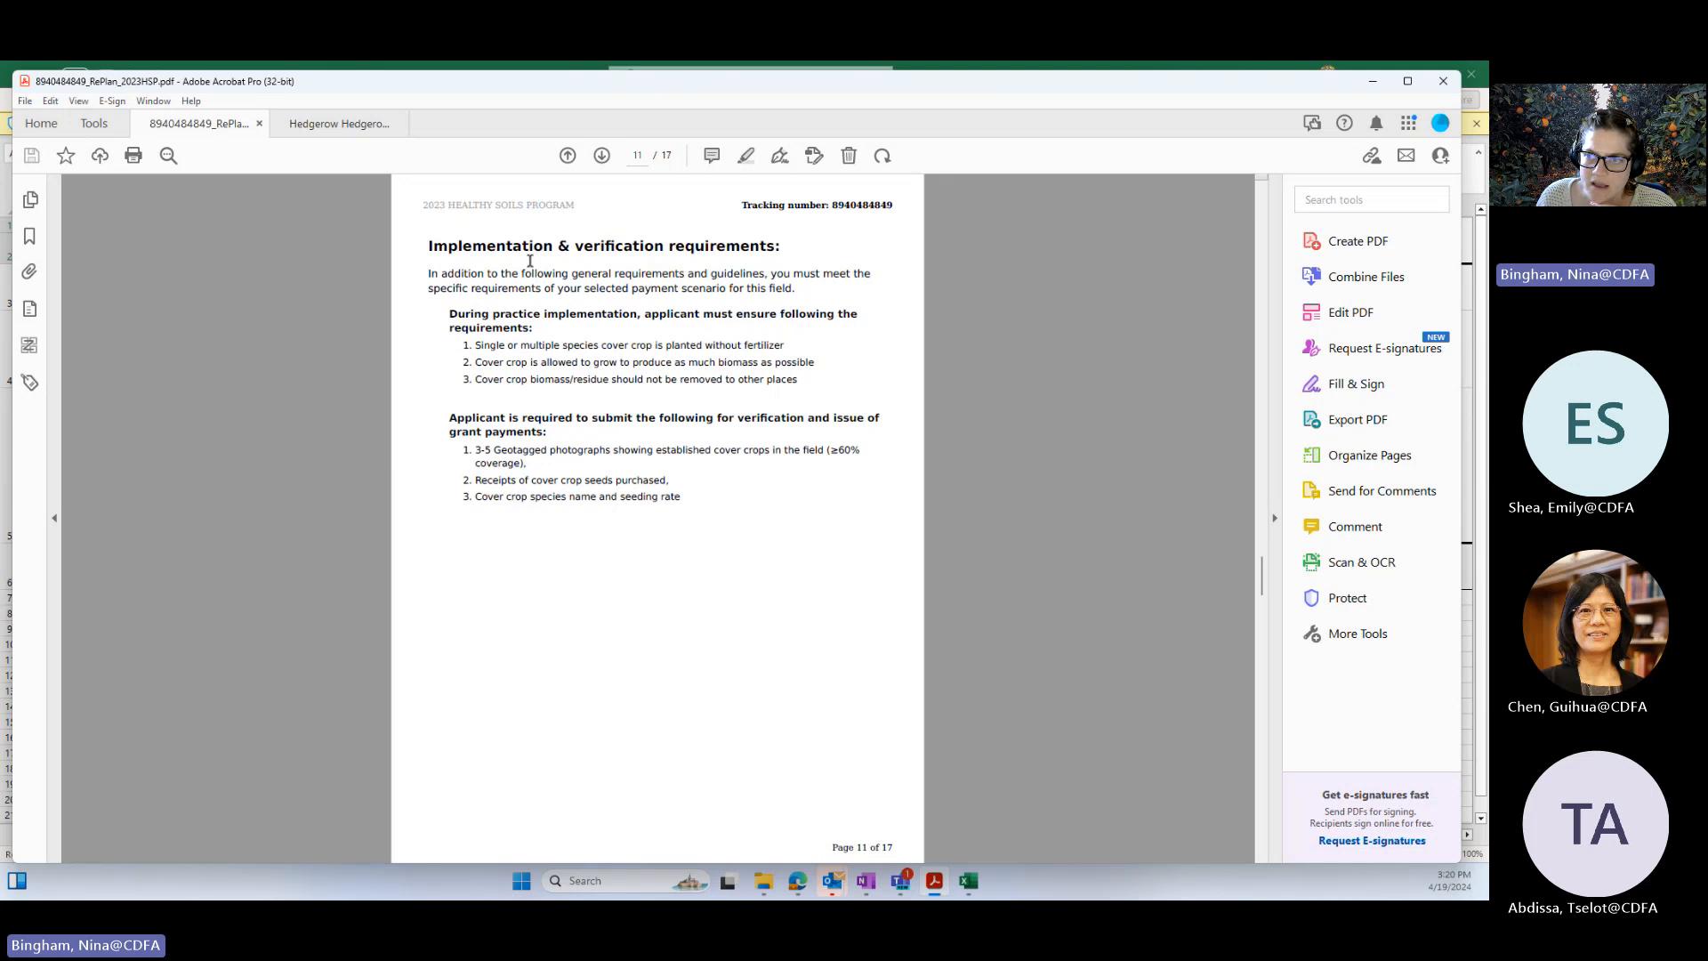
- Read the cover crop implementation and verification requirements, skim the hedgerow pages, and return to the report's cover page
left_click_drag(431, 249, 698, 499)
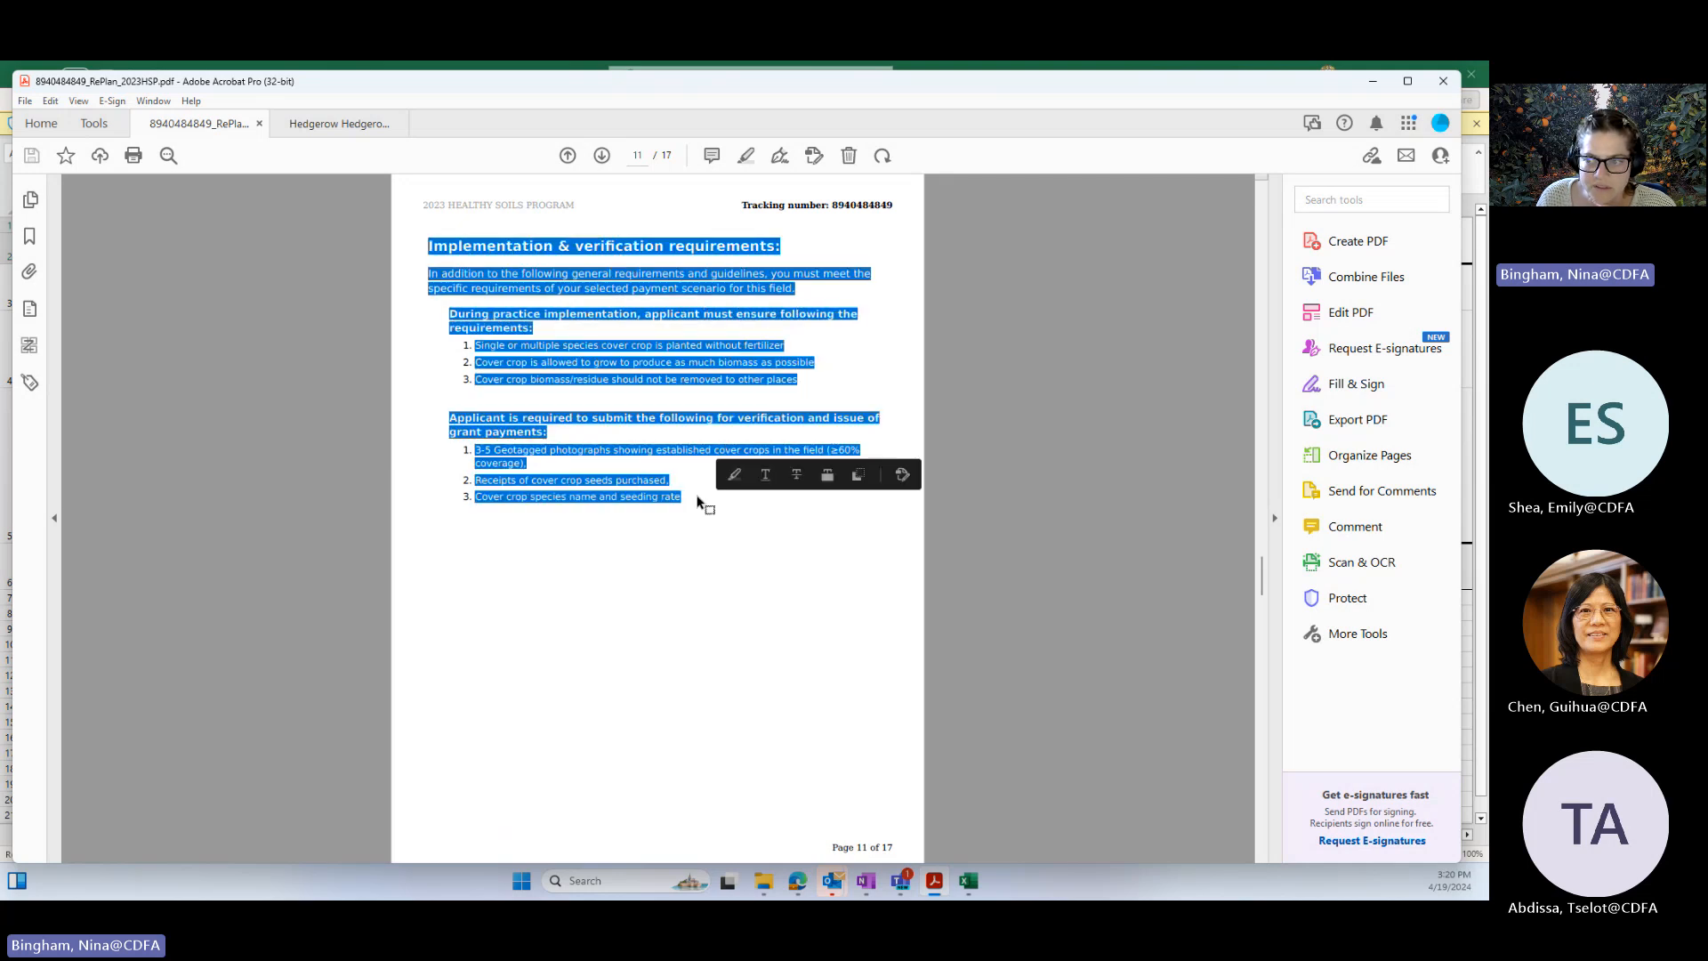
left_click(689, 504)
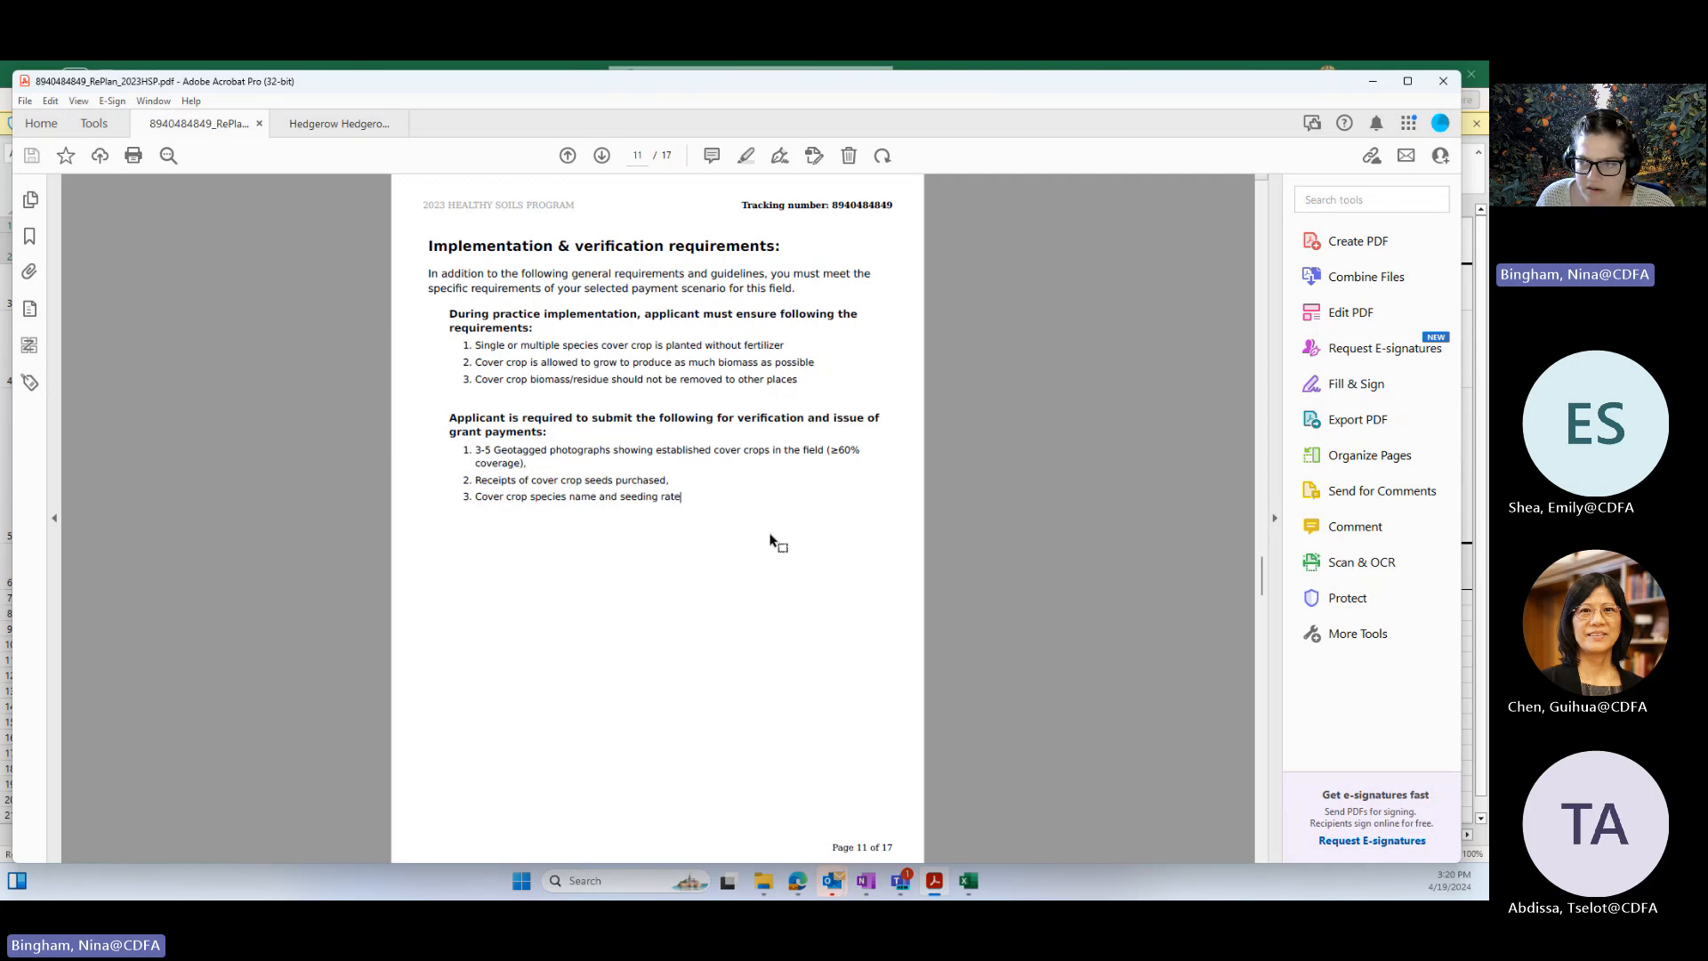
scroll(770, 540, "down", 1)
scroll(762, 537, "down", 1)
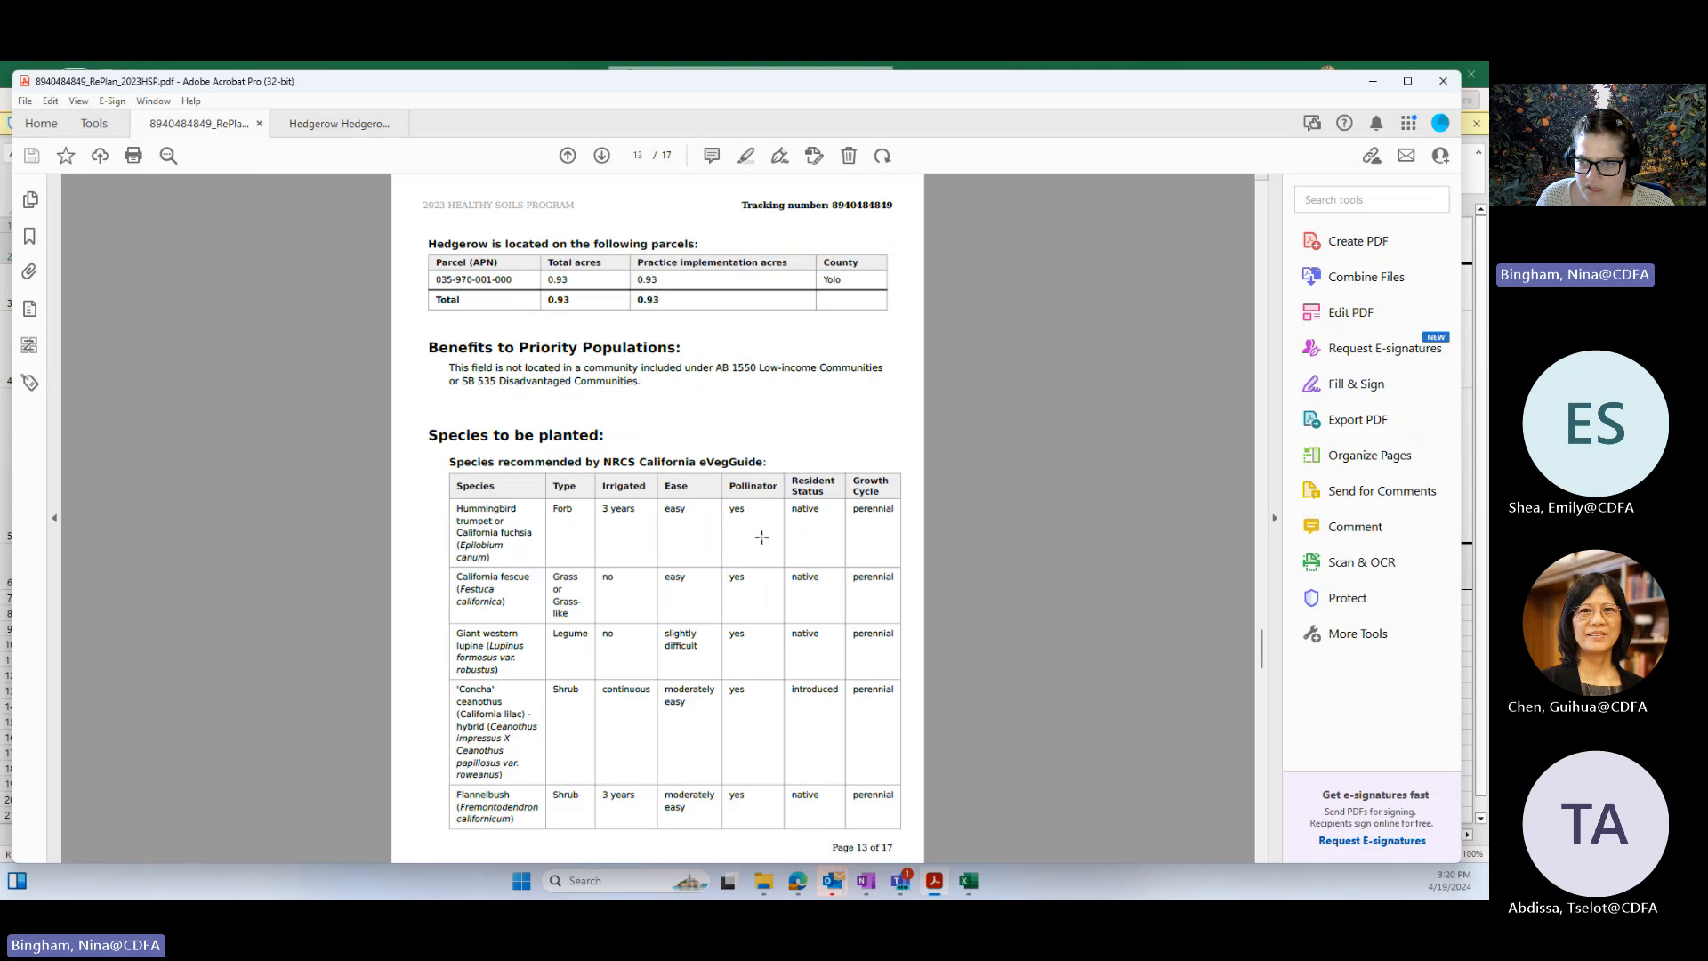
scroll(762, 539, "up", 11)
scroll(758, 536, "up", 2)
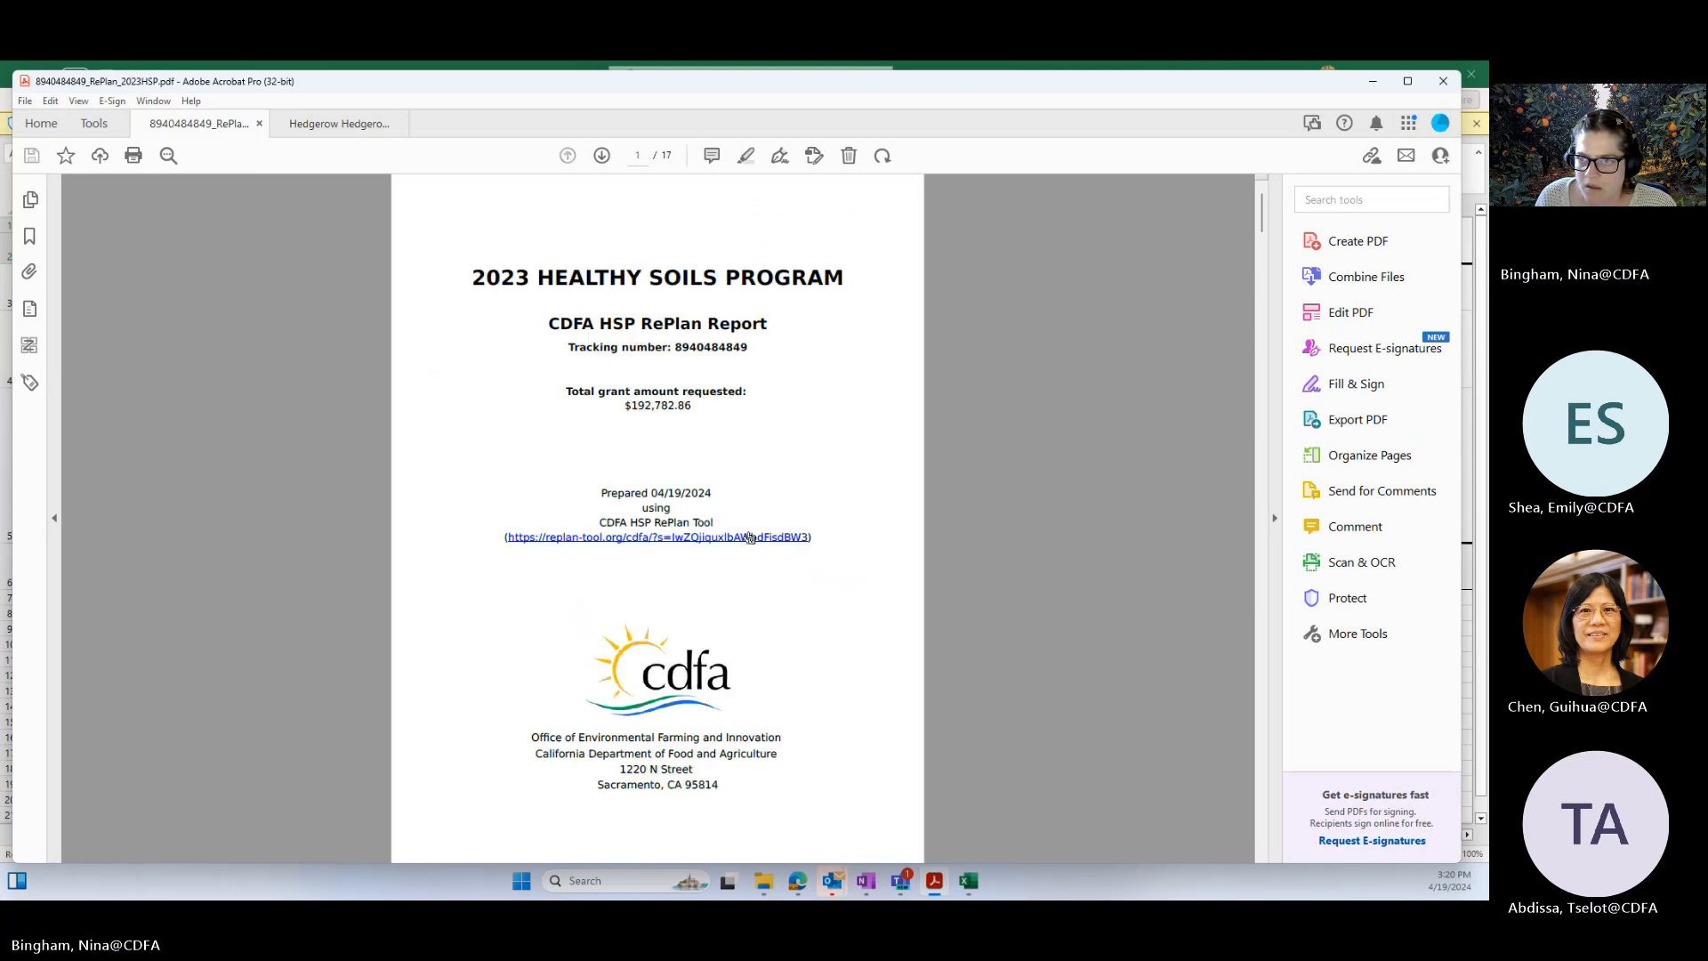
- Minimize the PDF report and examine the Excel report's field information across its columns, including the total row and co-benefits
left_click(1373, 81)
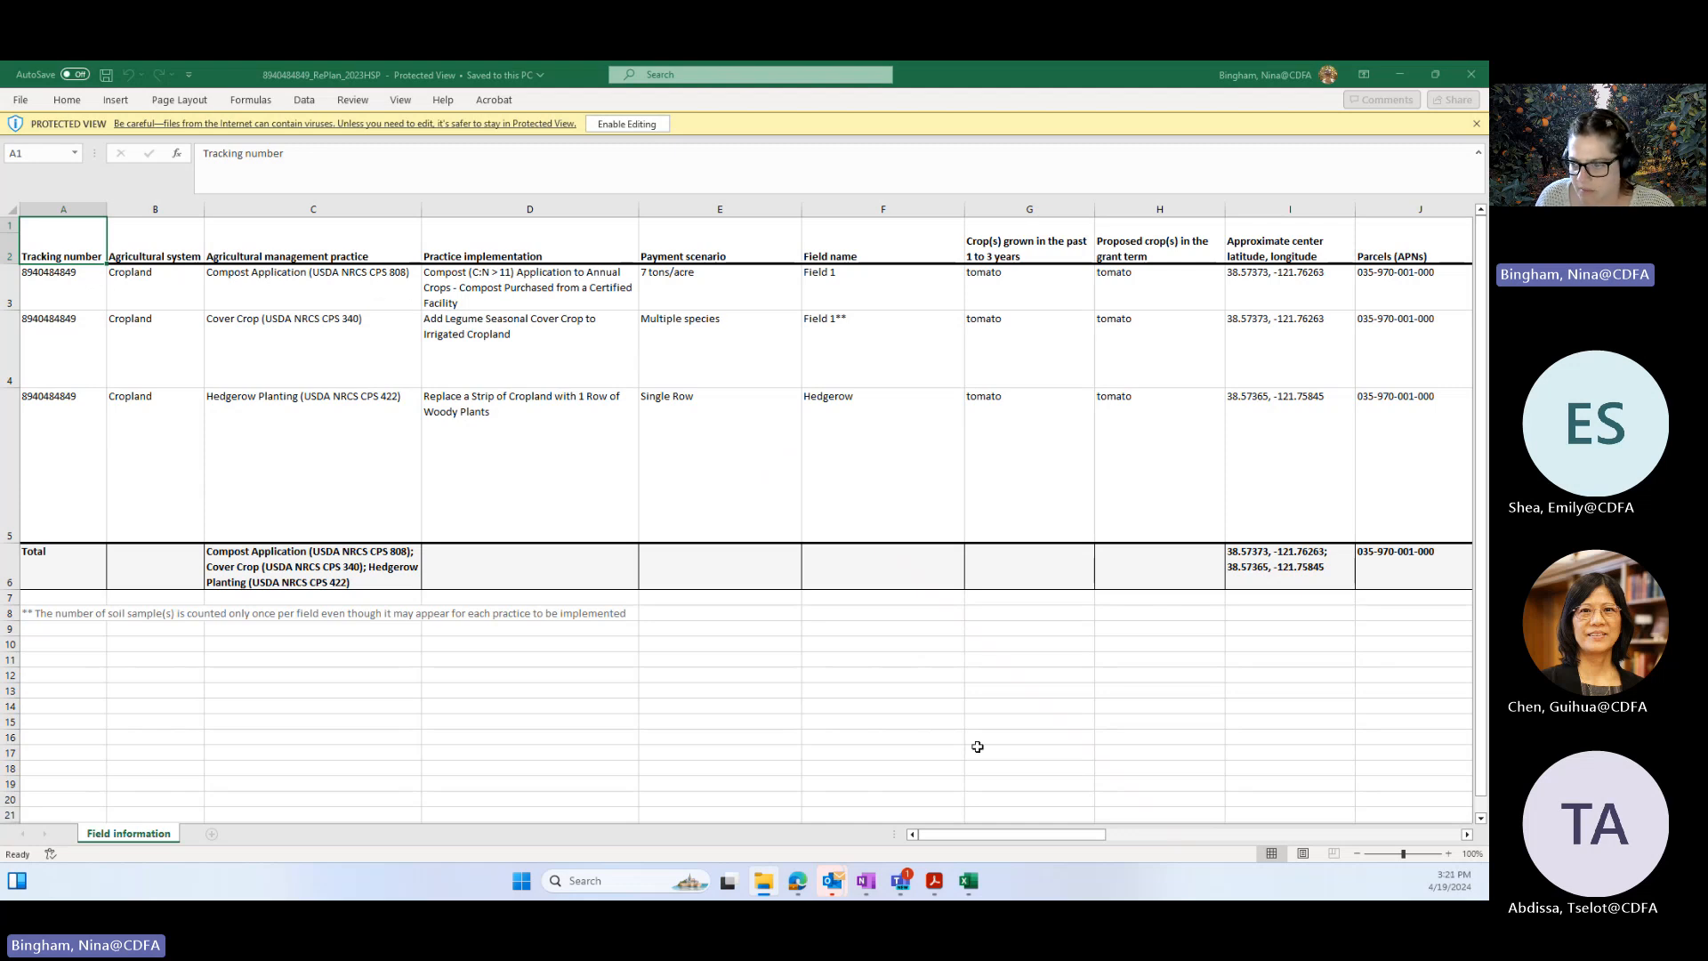
left_click_drag(996, 838, 1261, 831)
left_click(257, 554)
left_click(409, 556)
left_click(507, 557)
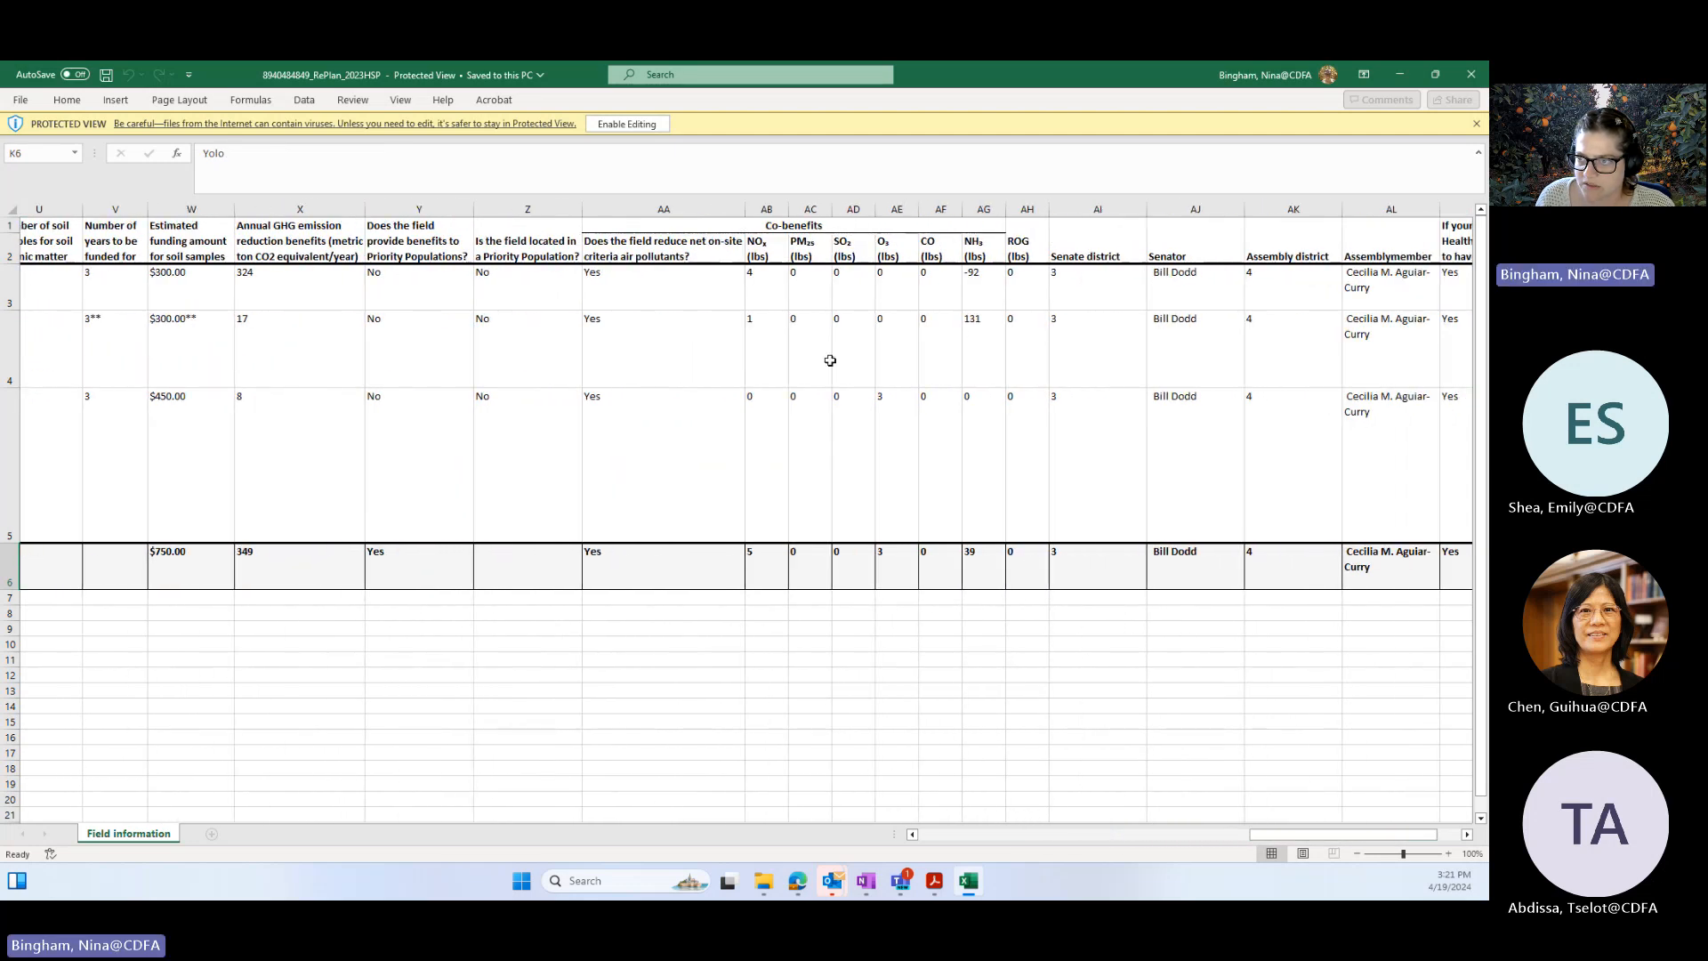
- Examine the Excel report's priority population, air pollutant and carbon registry listing columns, and return to the first columns
left_click(649, 288)
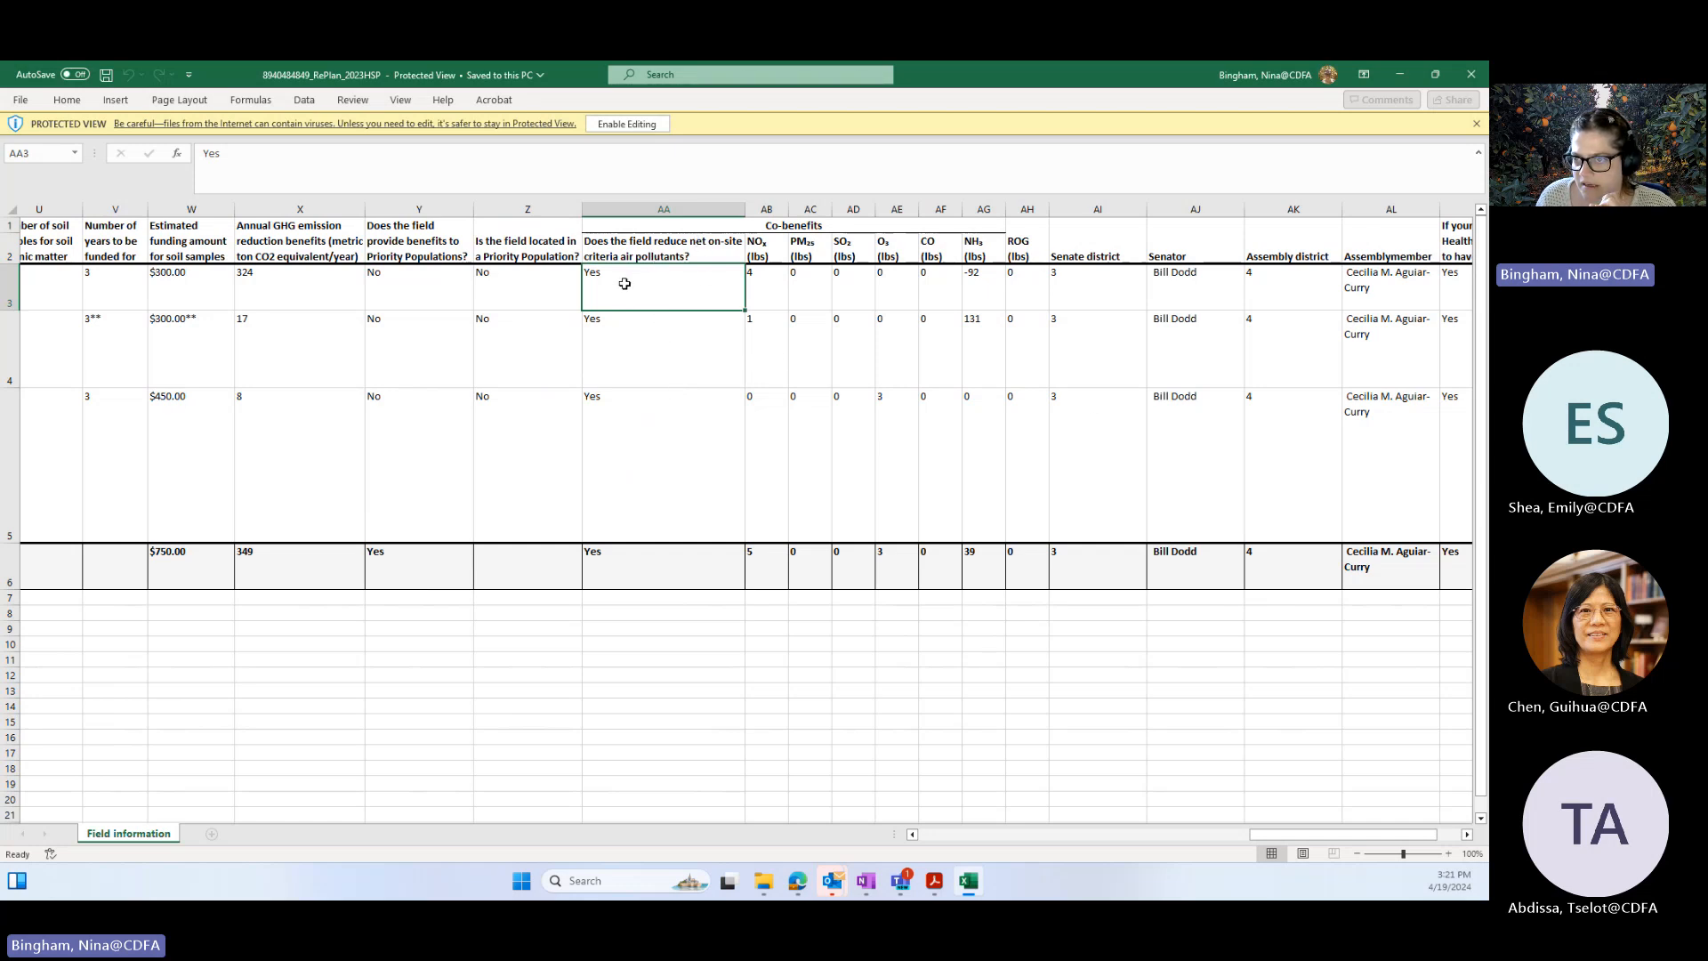
left_click(641, 361)
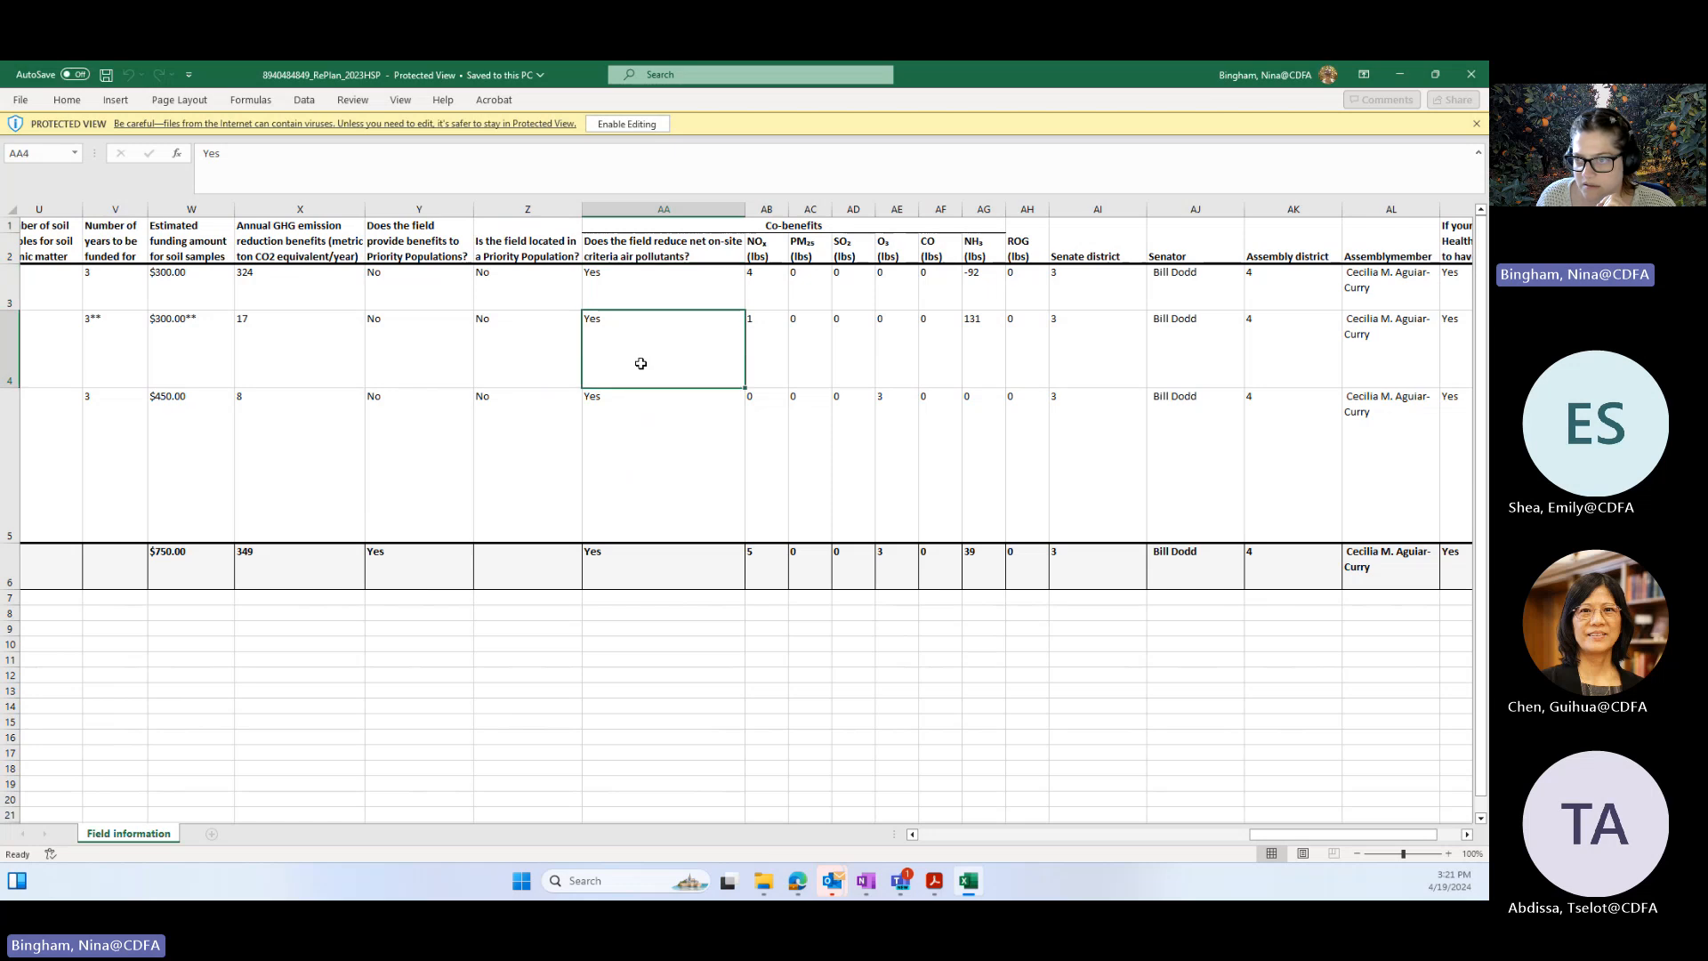
left_click(518, 423)
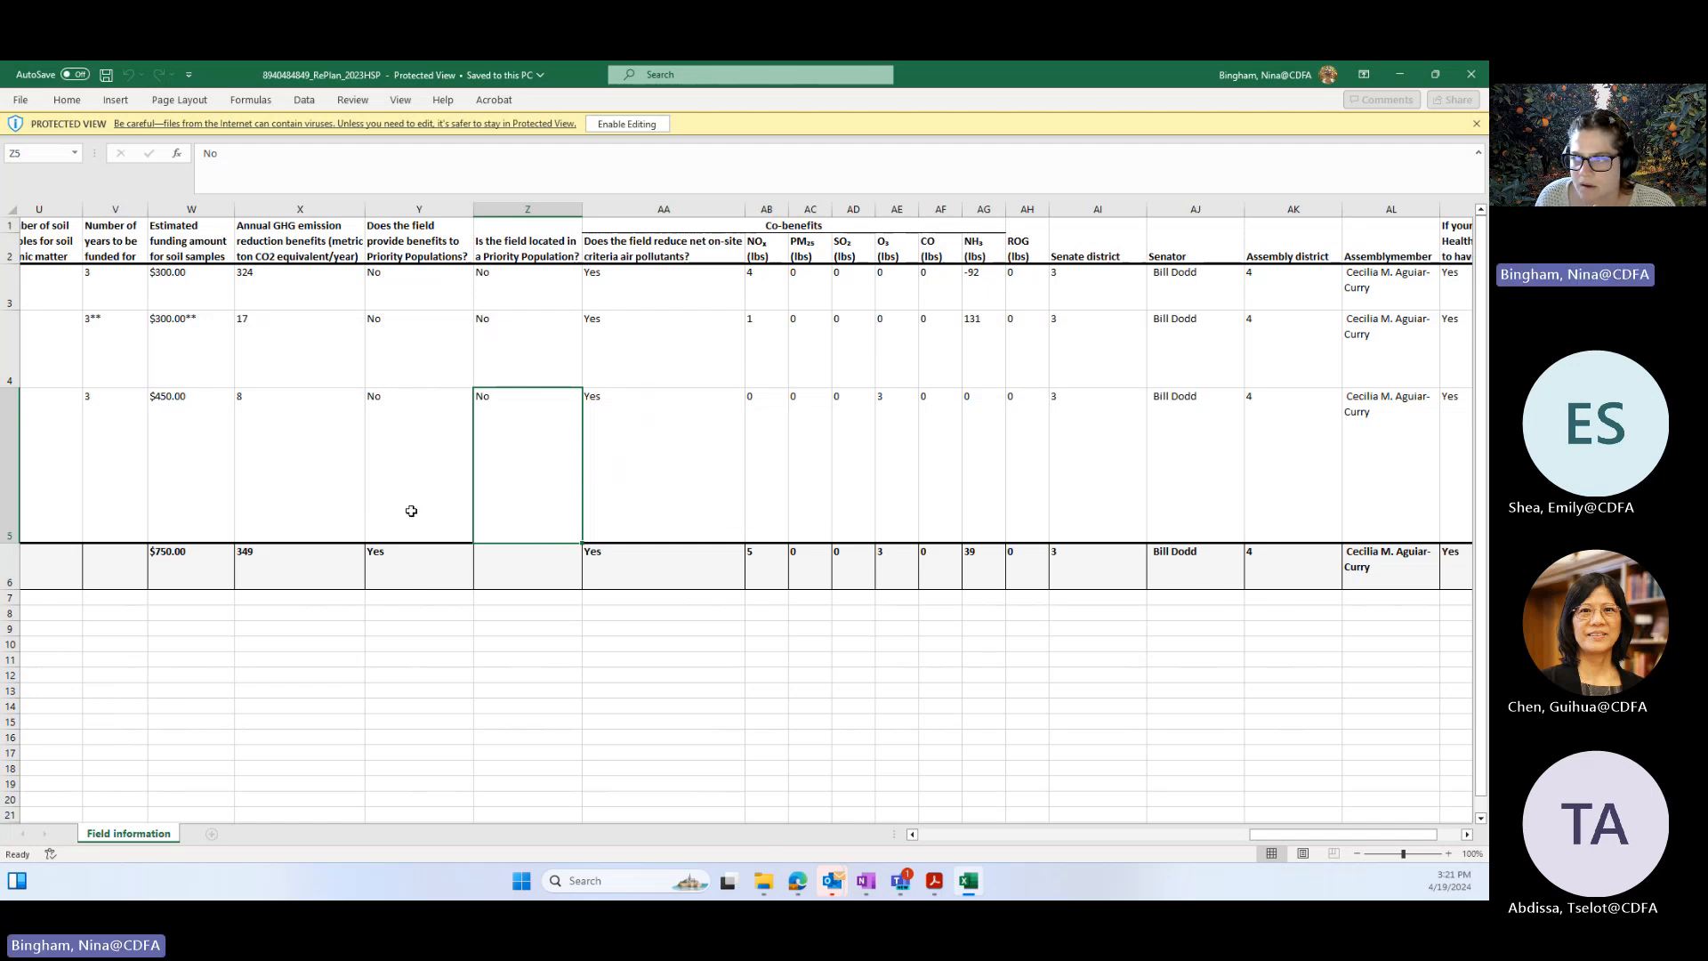
left_click_drag(1263, 835, 1321, 836)
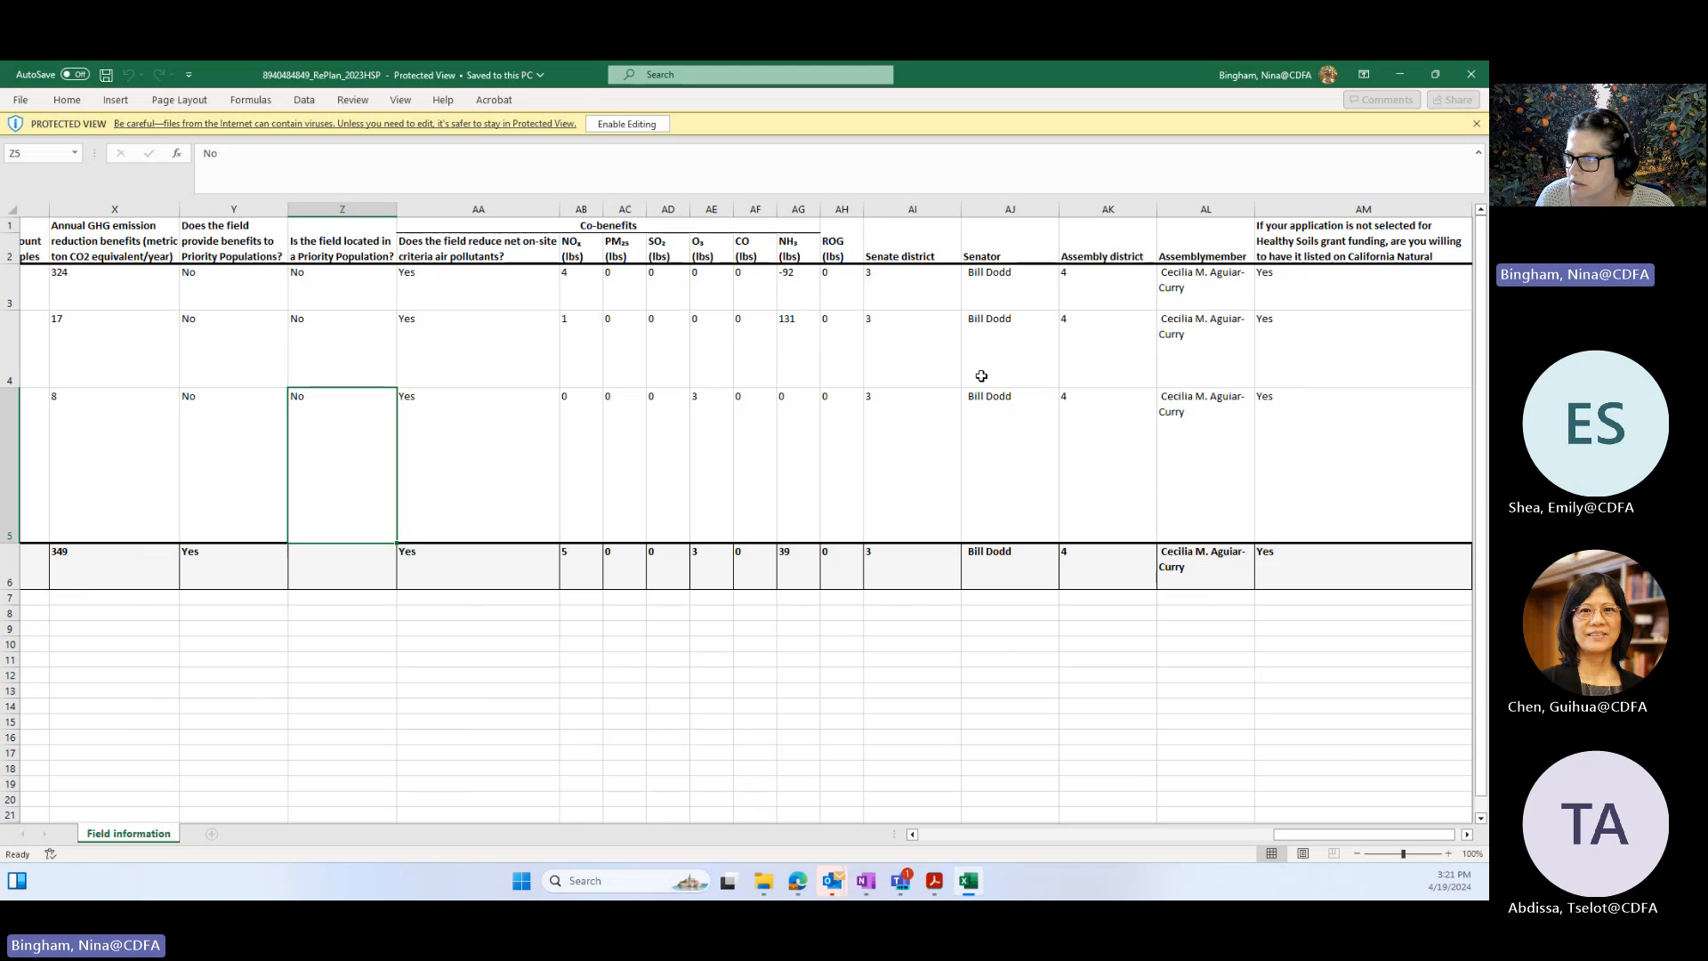
left_click(1291, 274)
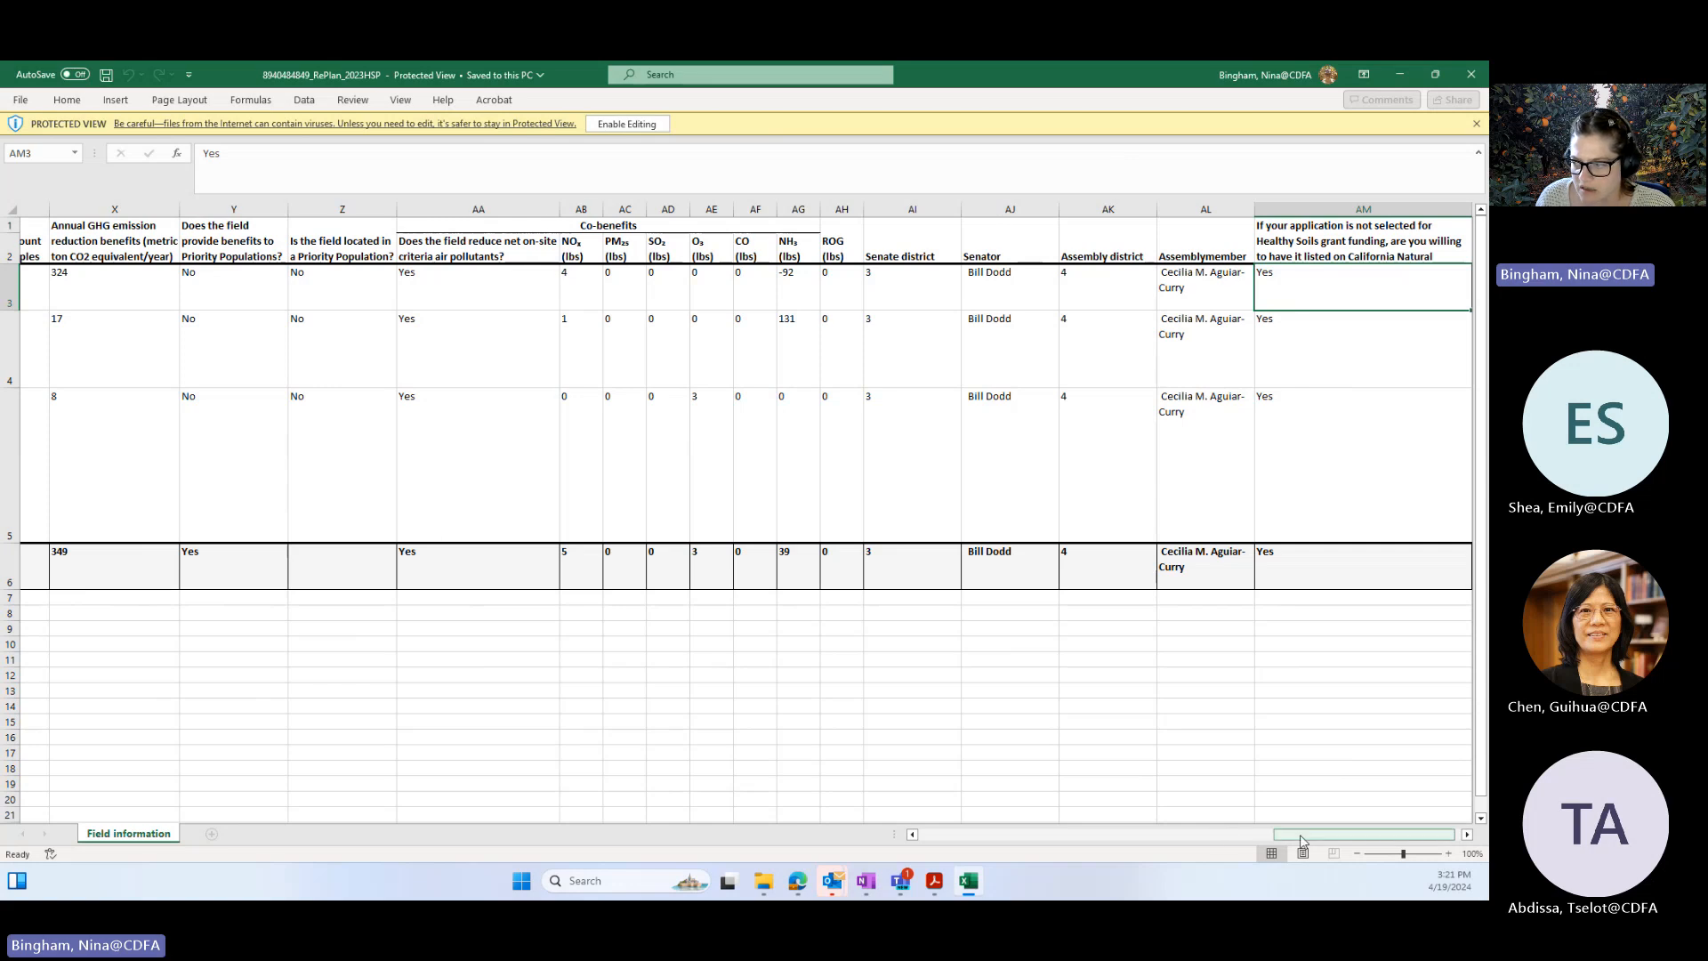
left_click_drag(1300, 835, 935, 847)
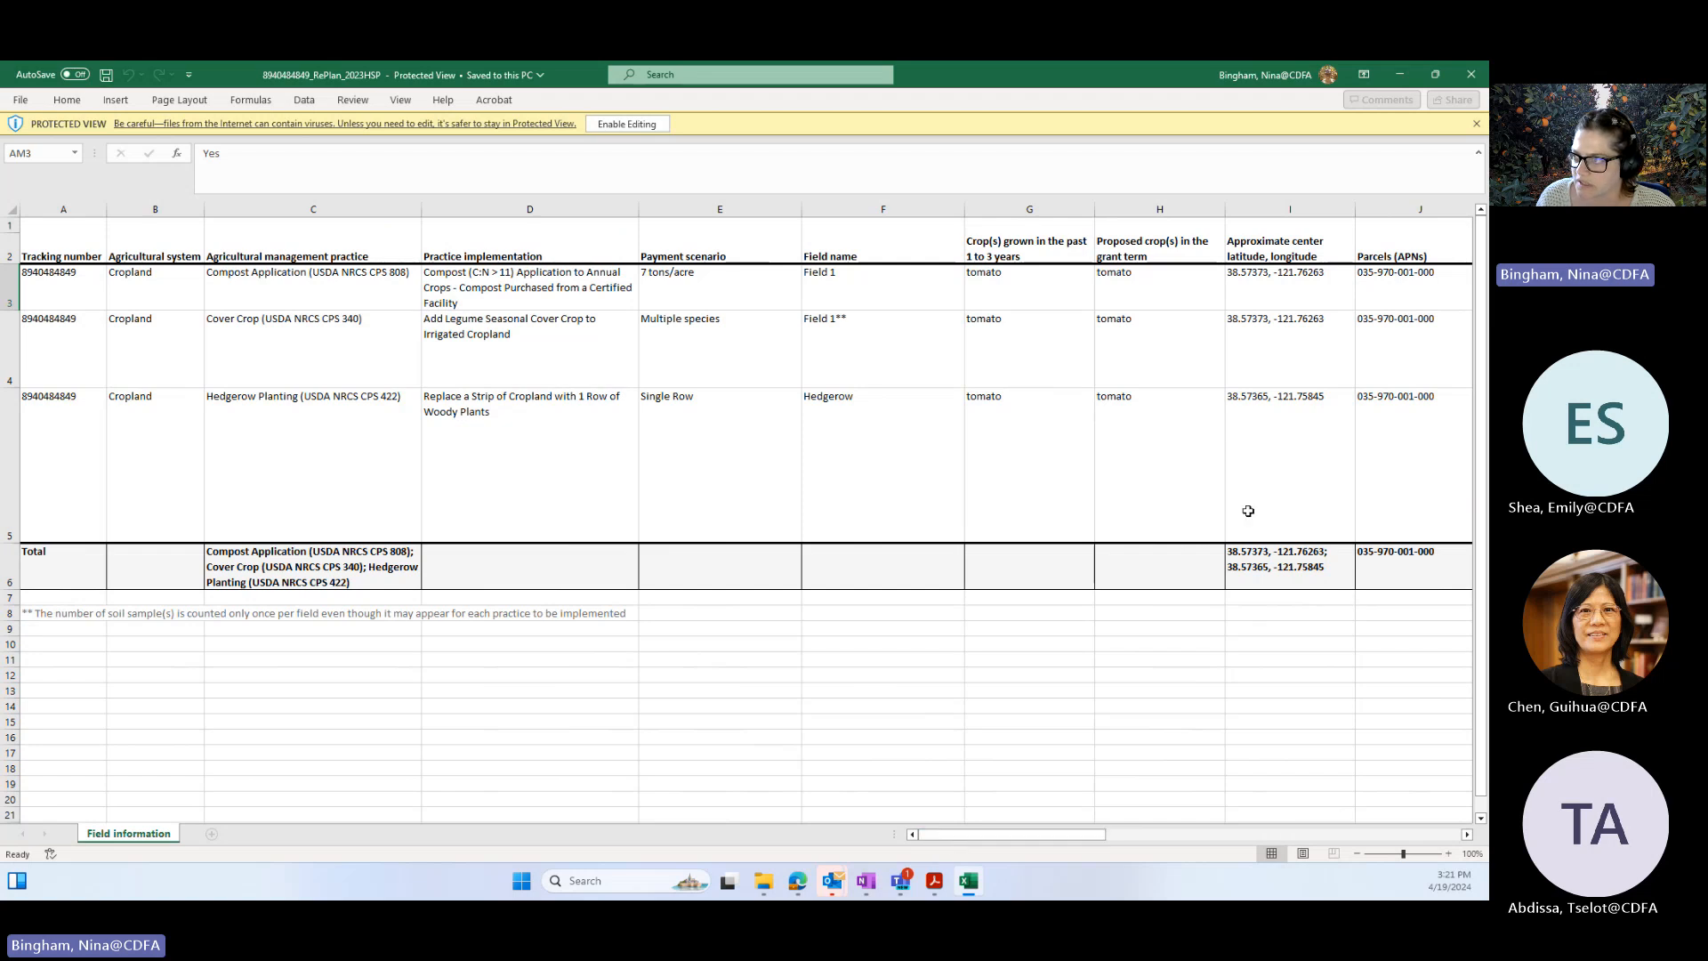
- Minimize the Excel report, switch to the RePlan report PDF, and reopen the saved project in the browser through its cover-page link
left_click(1400, 76)
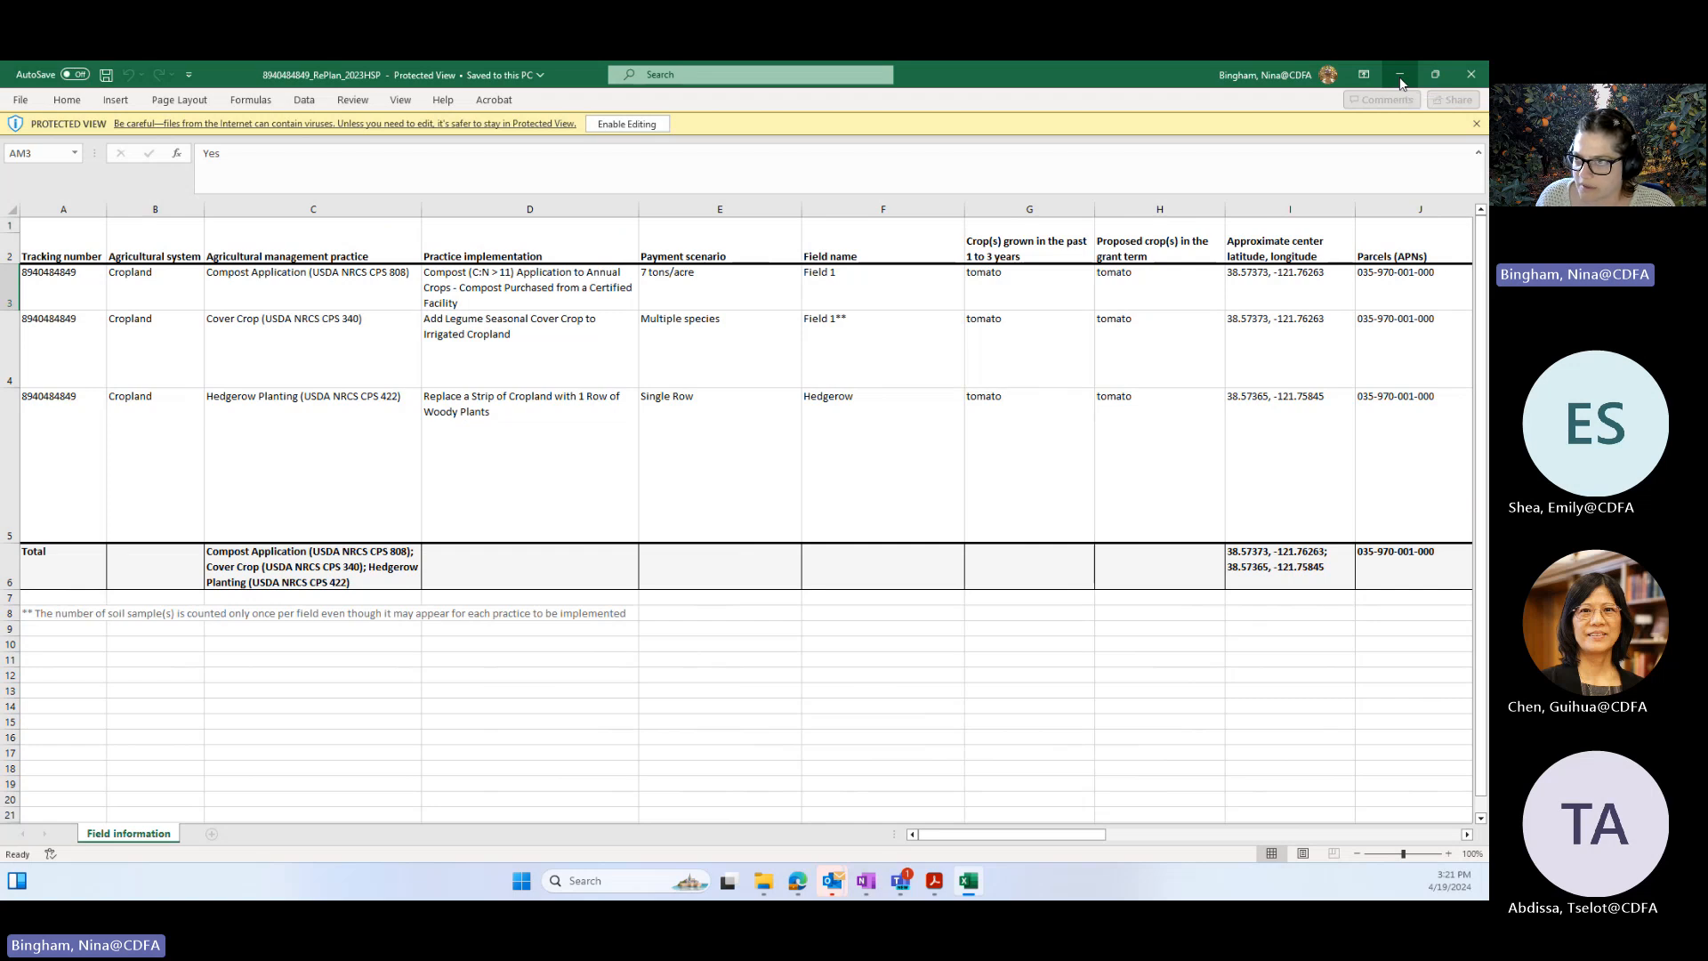
mouse_move(936, 892)
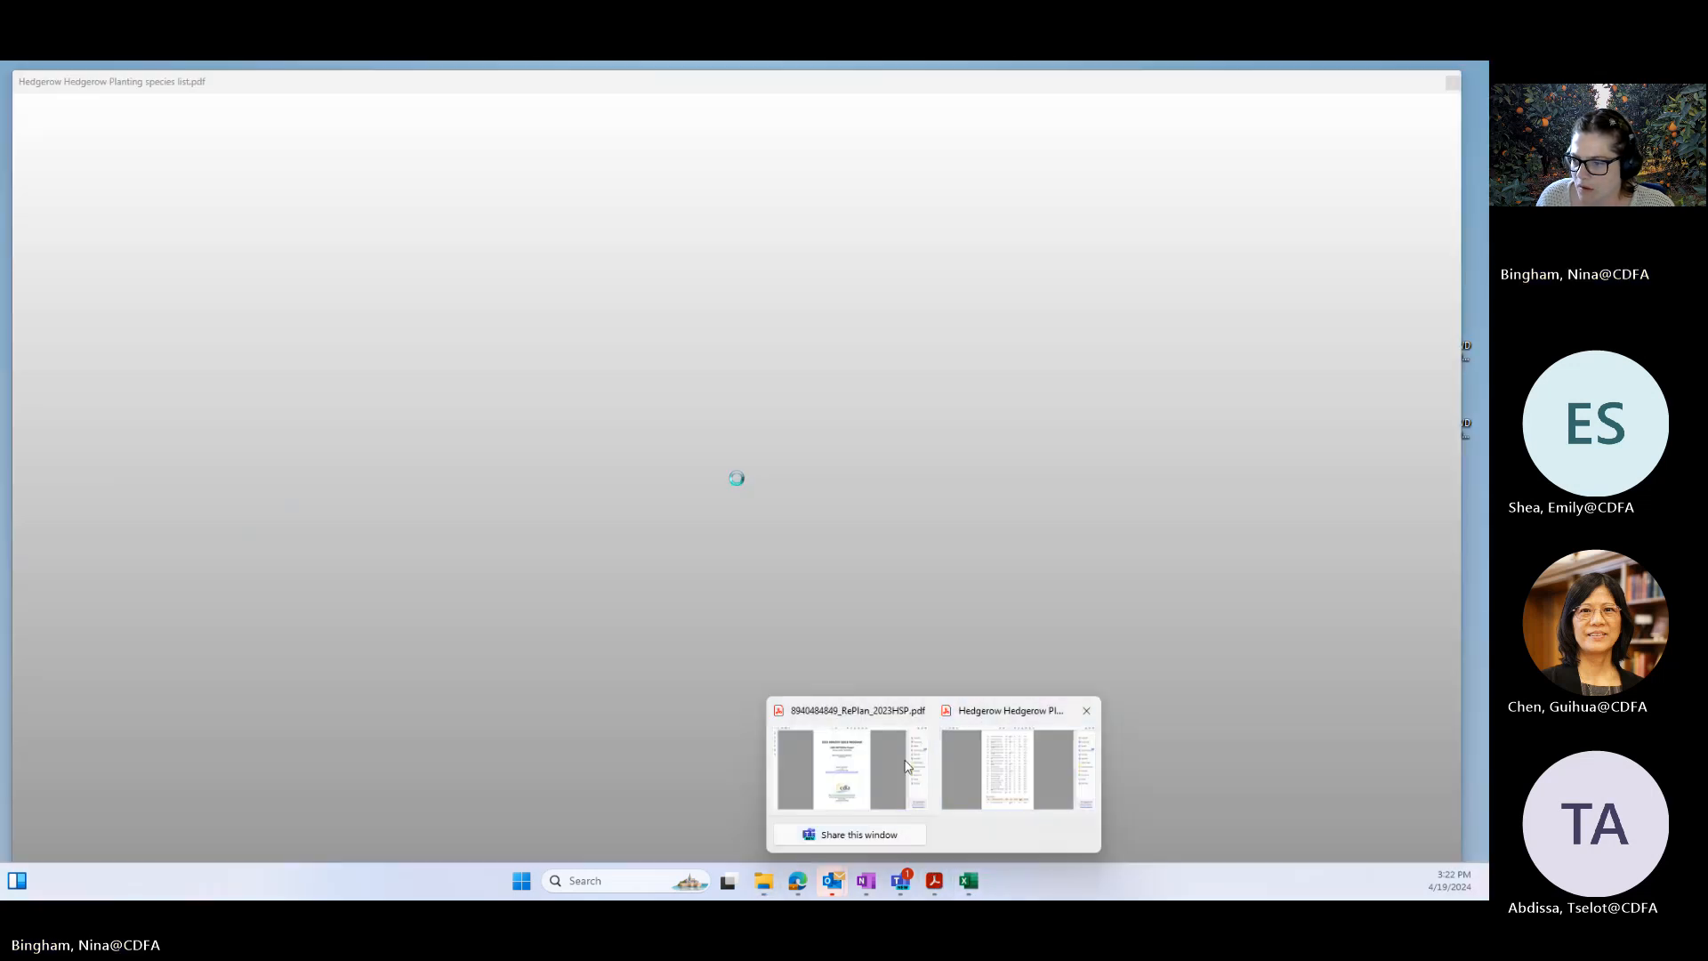
left_click(852, 766)
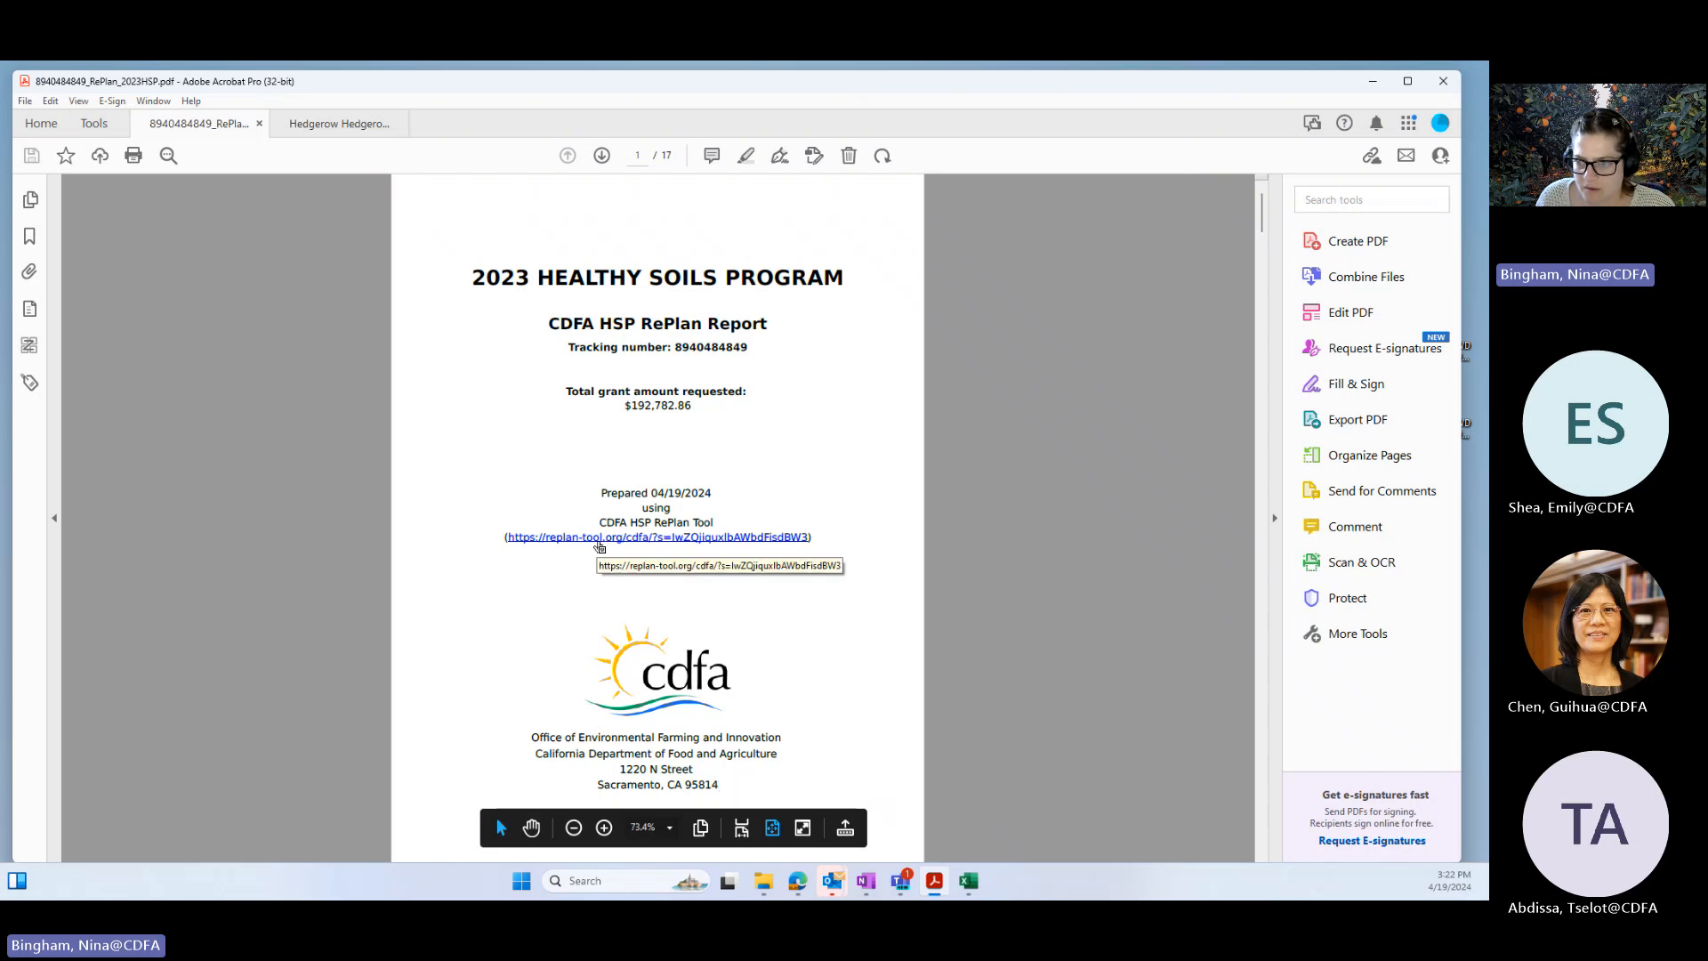
left_click(600, 538)
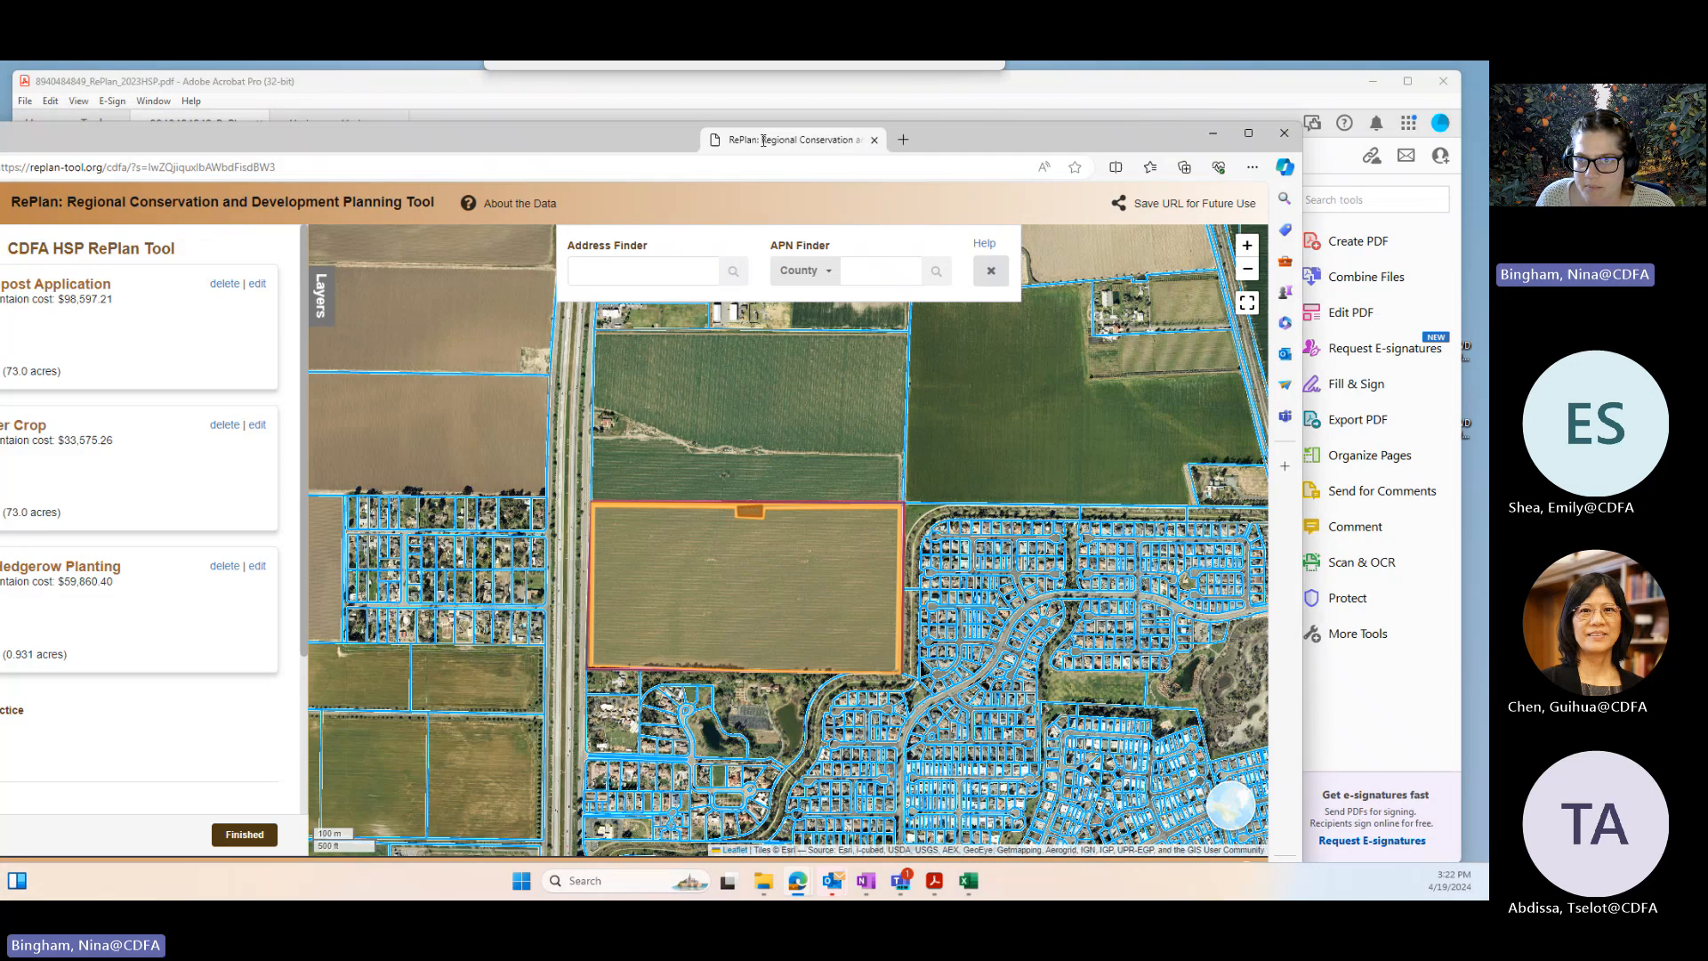
left_click_drag(762, 140, 910, 111)
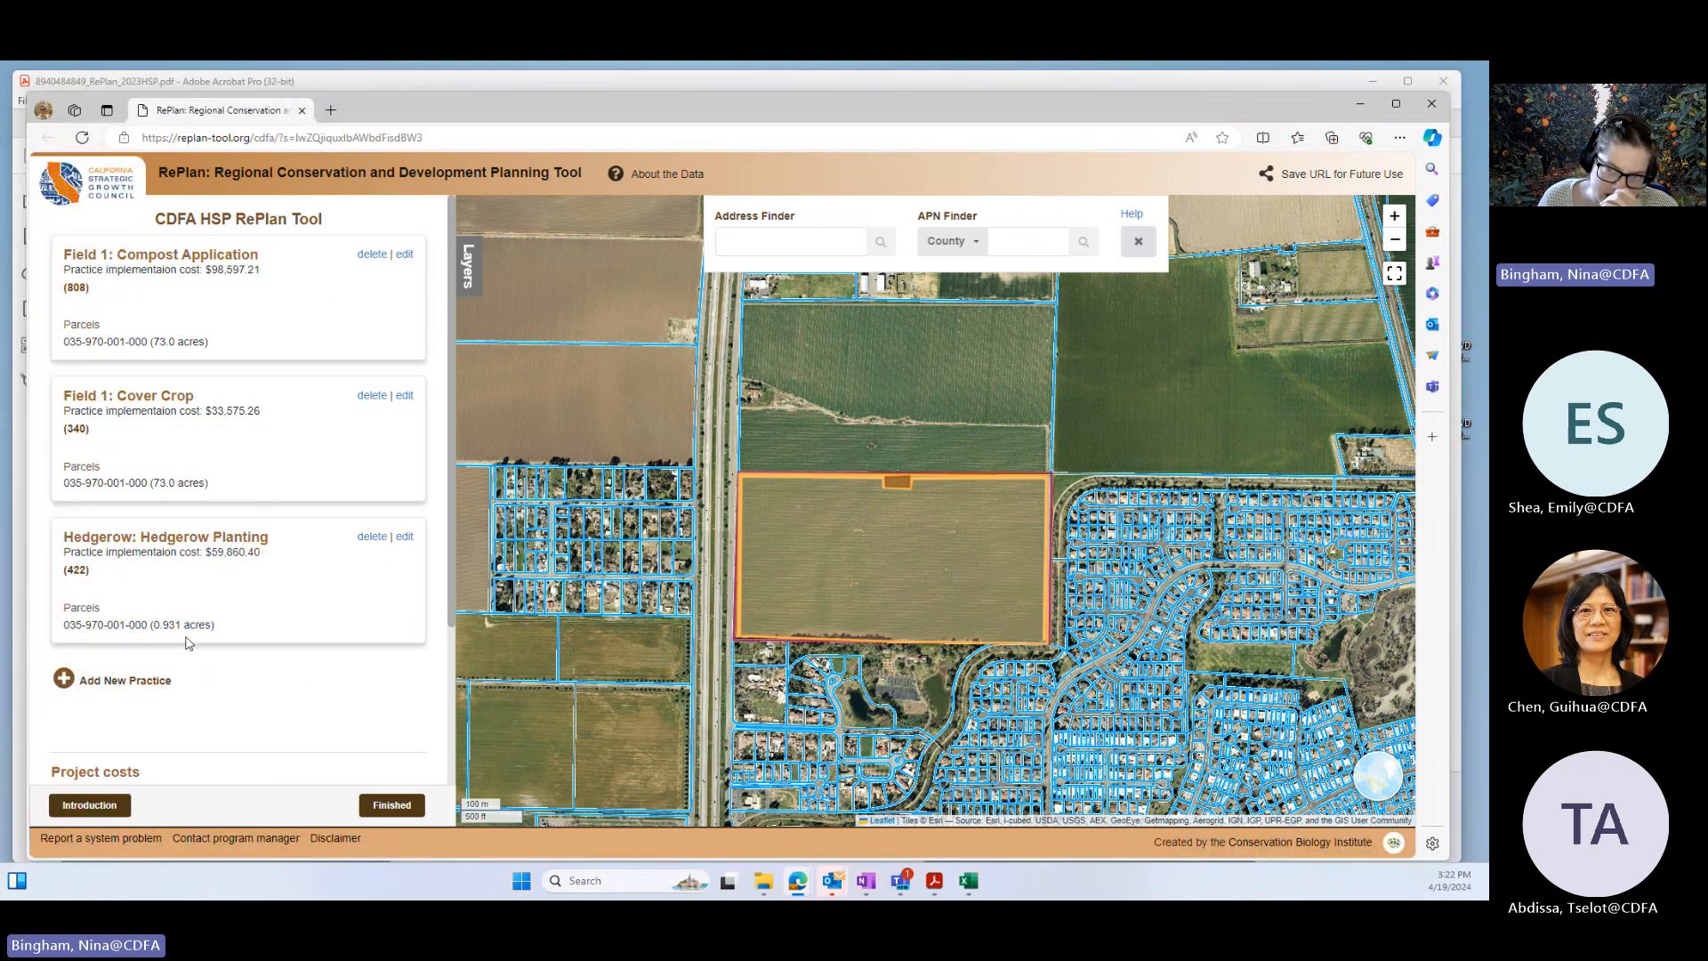
- Edit the Hedgerow Planting practice's field drawing, removing the southeast and northeast corner vertices from the hedgerow line
left_click(405, 536)
scroll(366, 580, "down", 4)
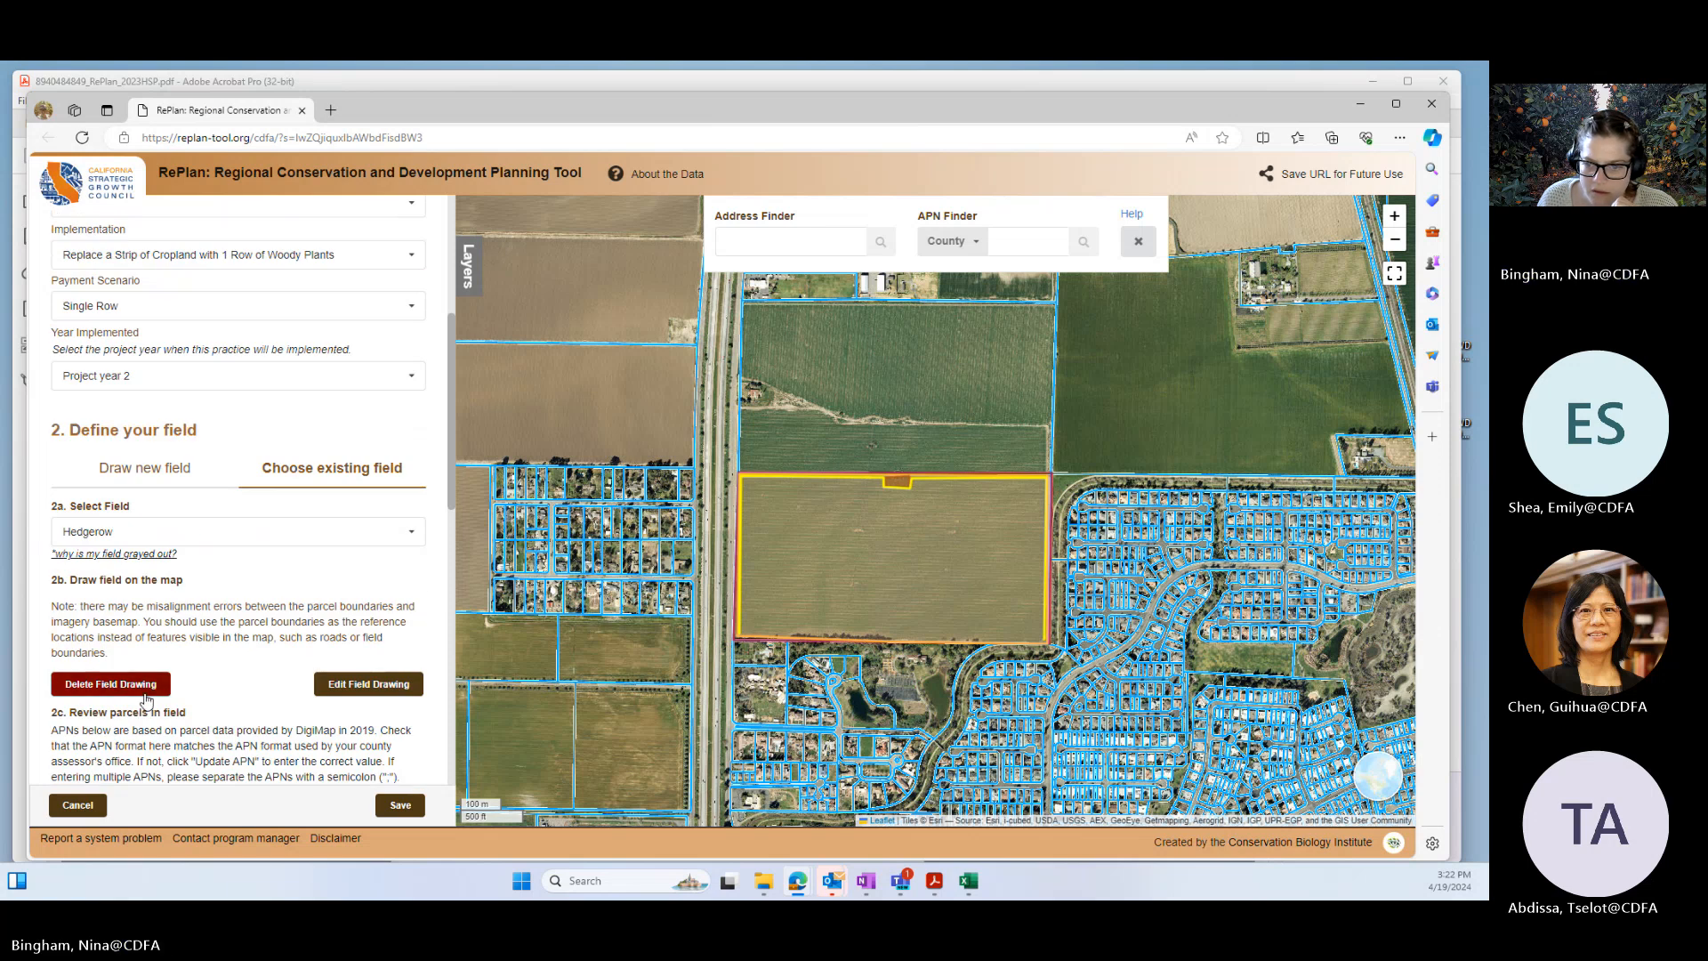
left_click(351, 685)
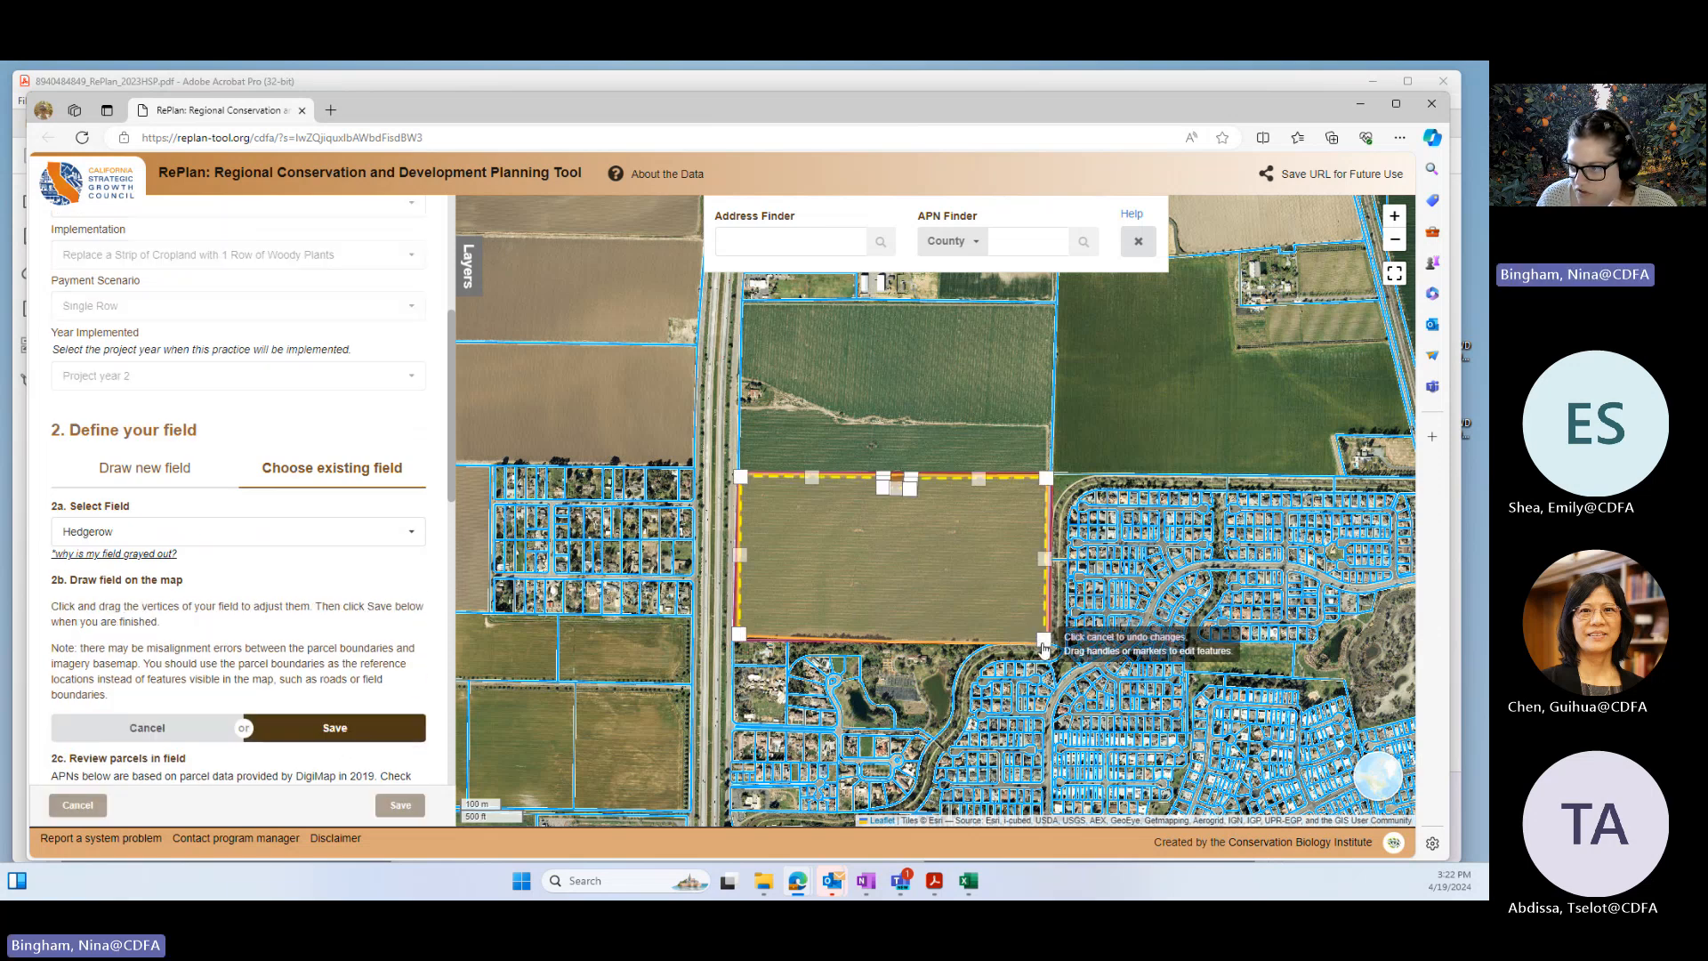
left_click(1043, 643)
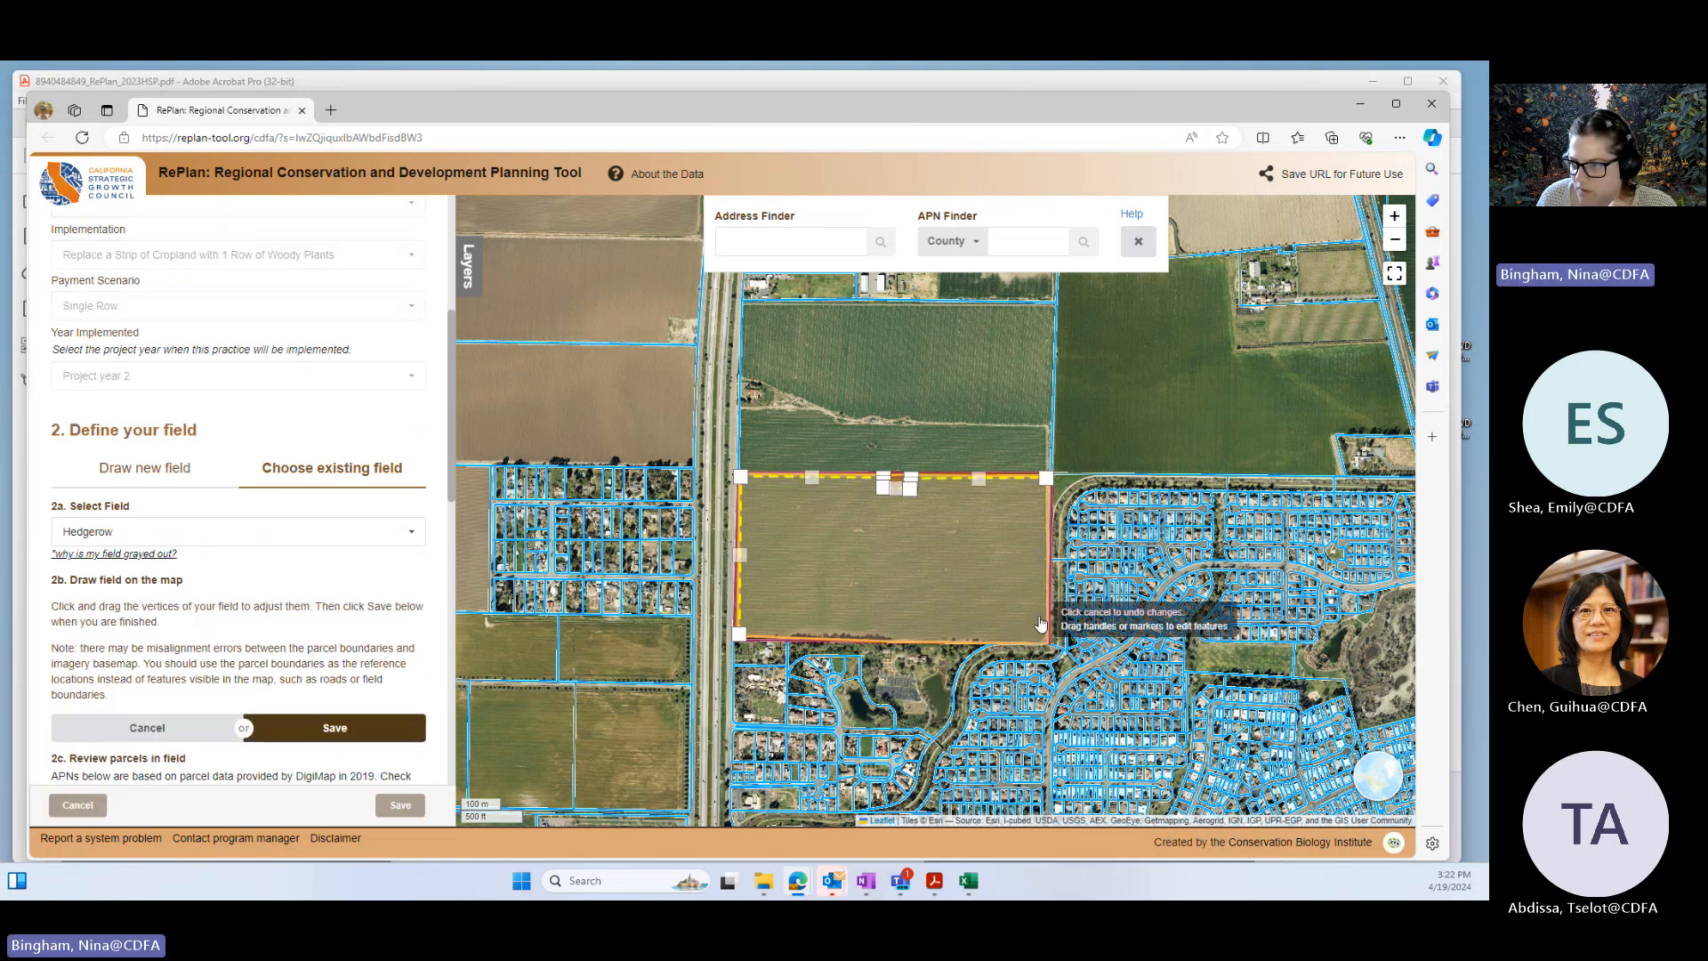
left_click(1043, 481)
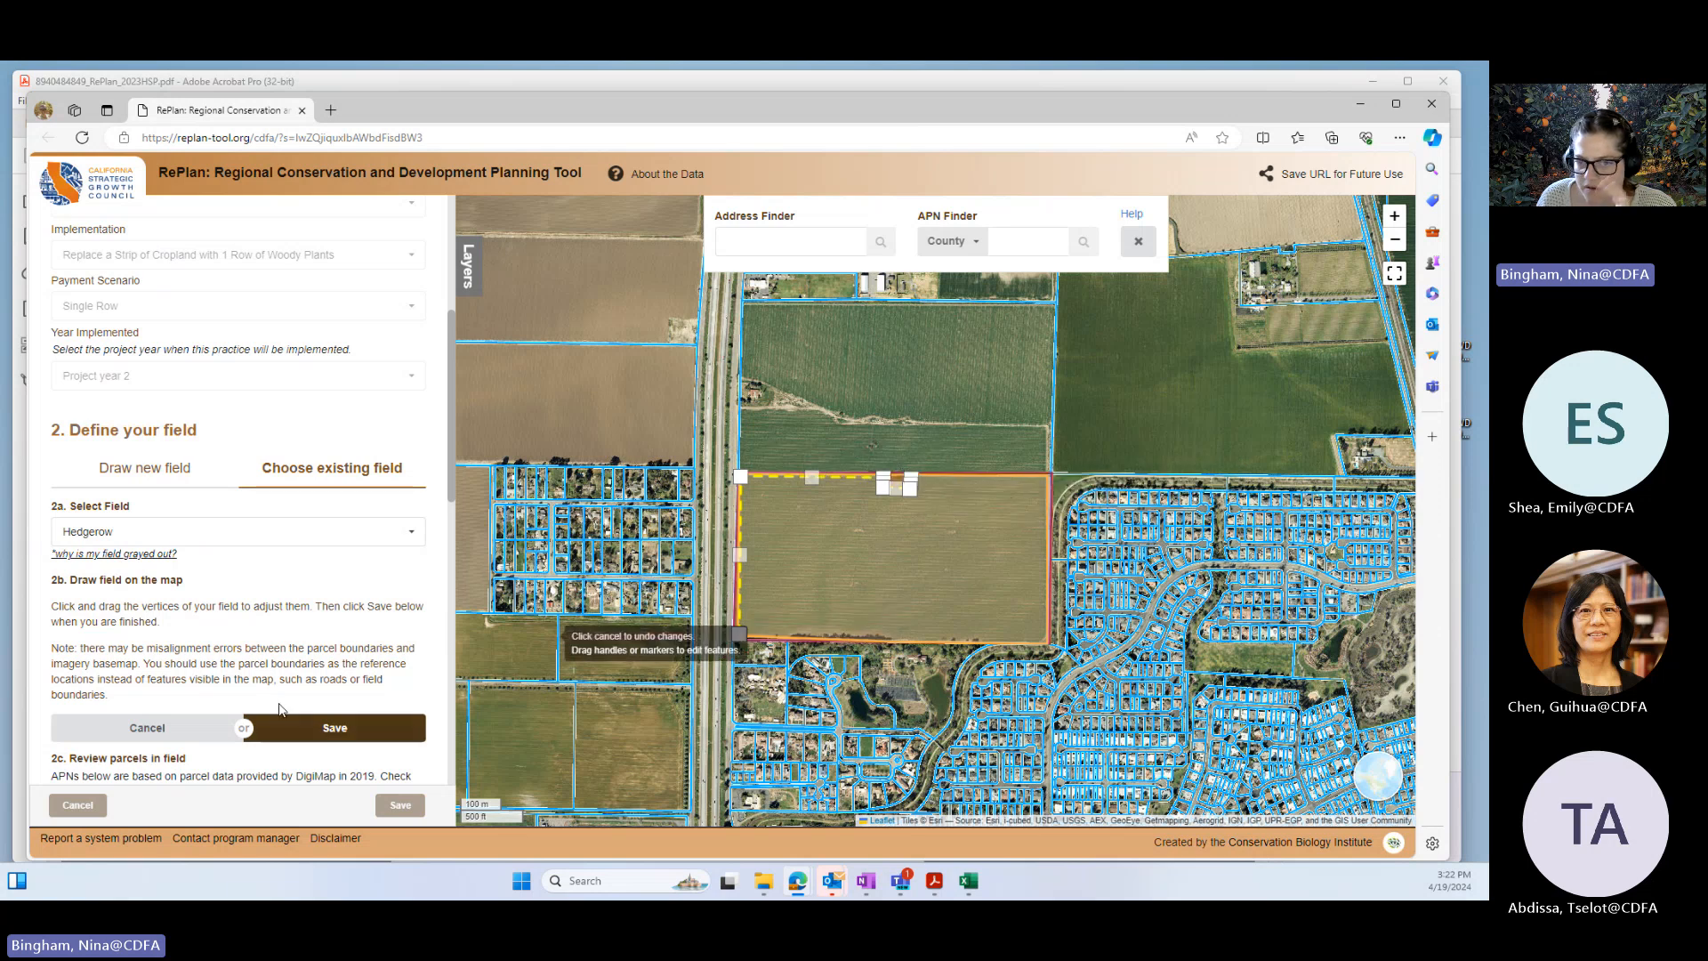
- Save the shortened hedgerow drawing, review the practice's costs, and save the Hedgerow Planting practice
scroll(283, 678, "down", 3)
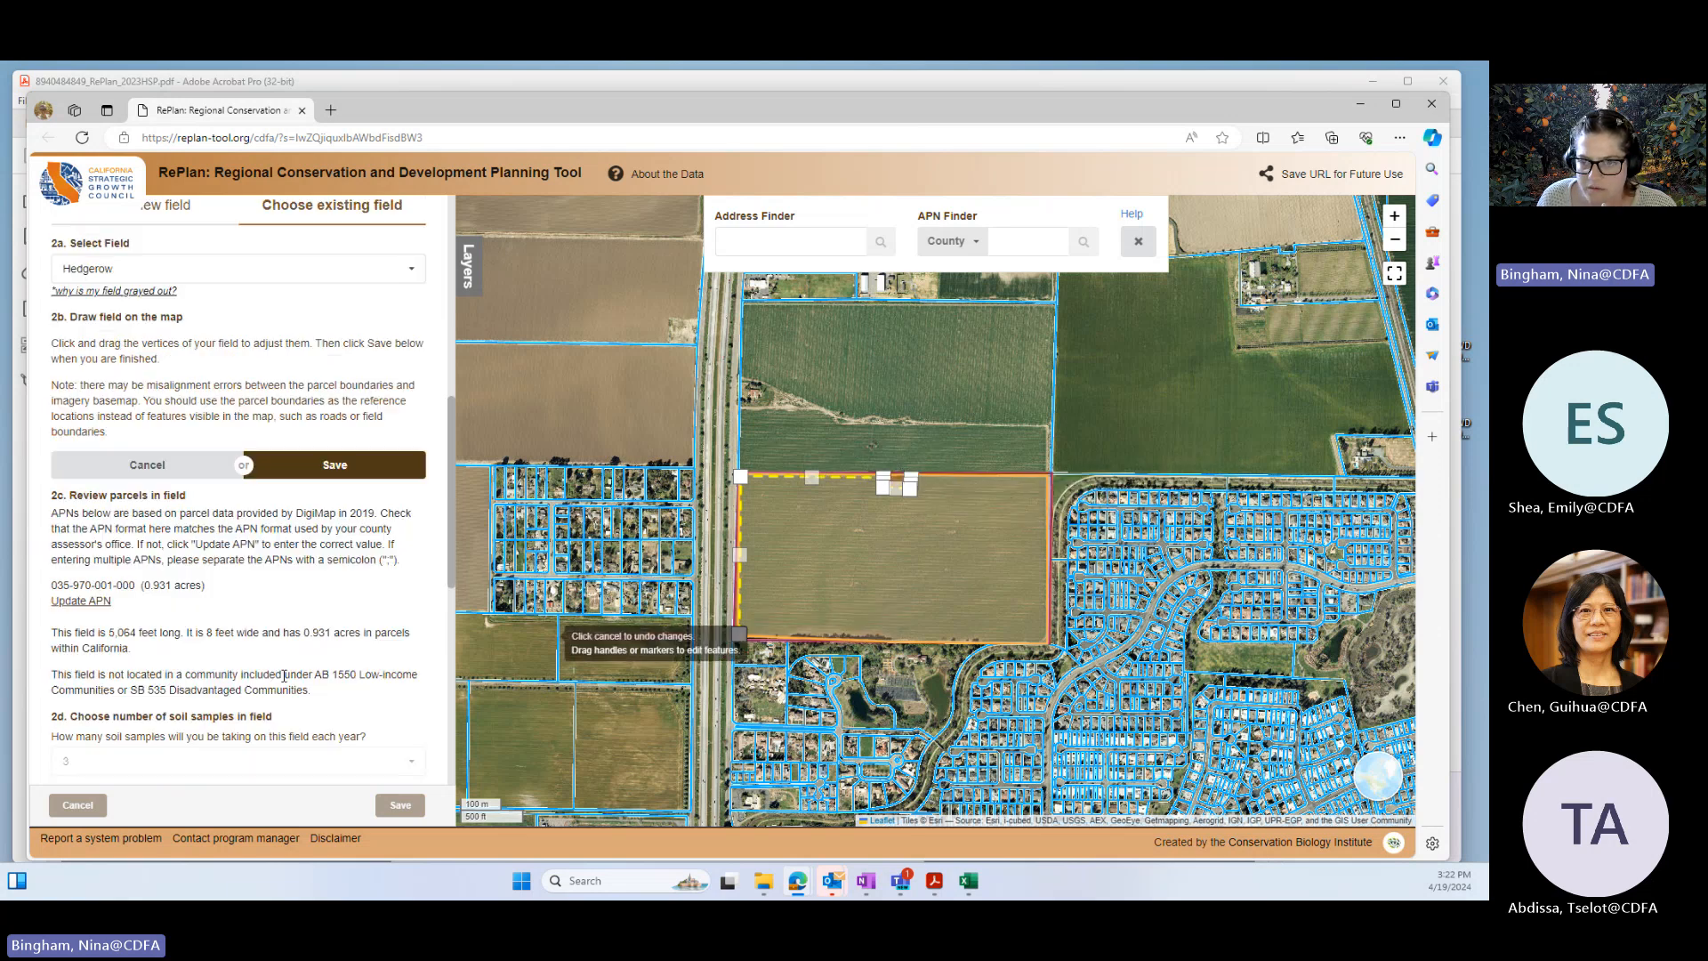
left_click(381, 476)
scroll(326, 717, "down", 6)
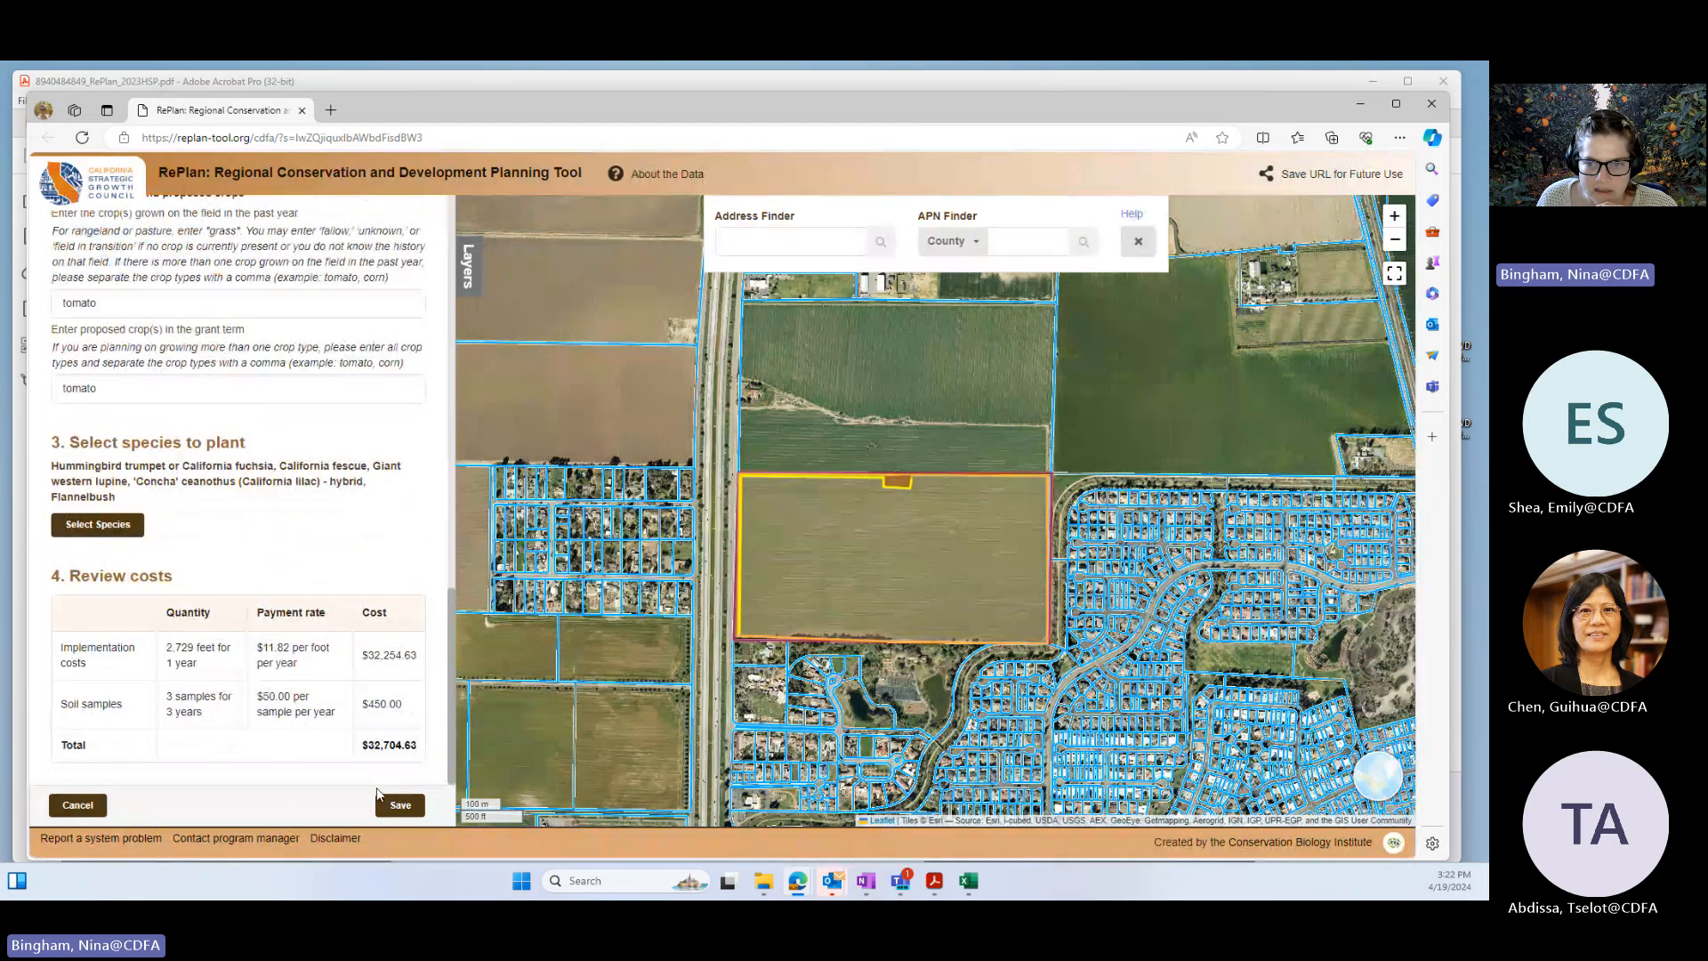
left_click(402, 810)
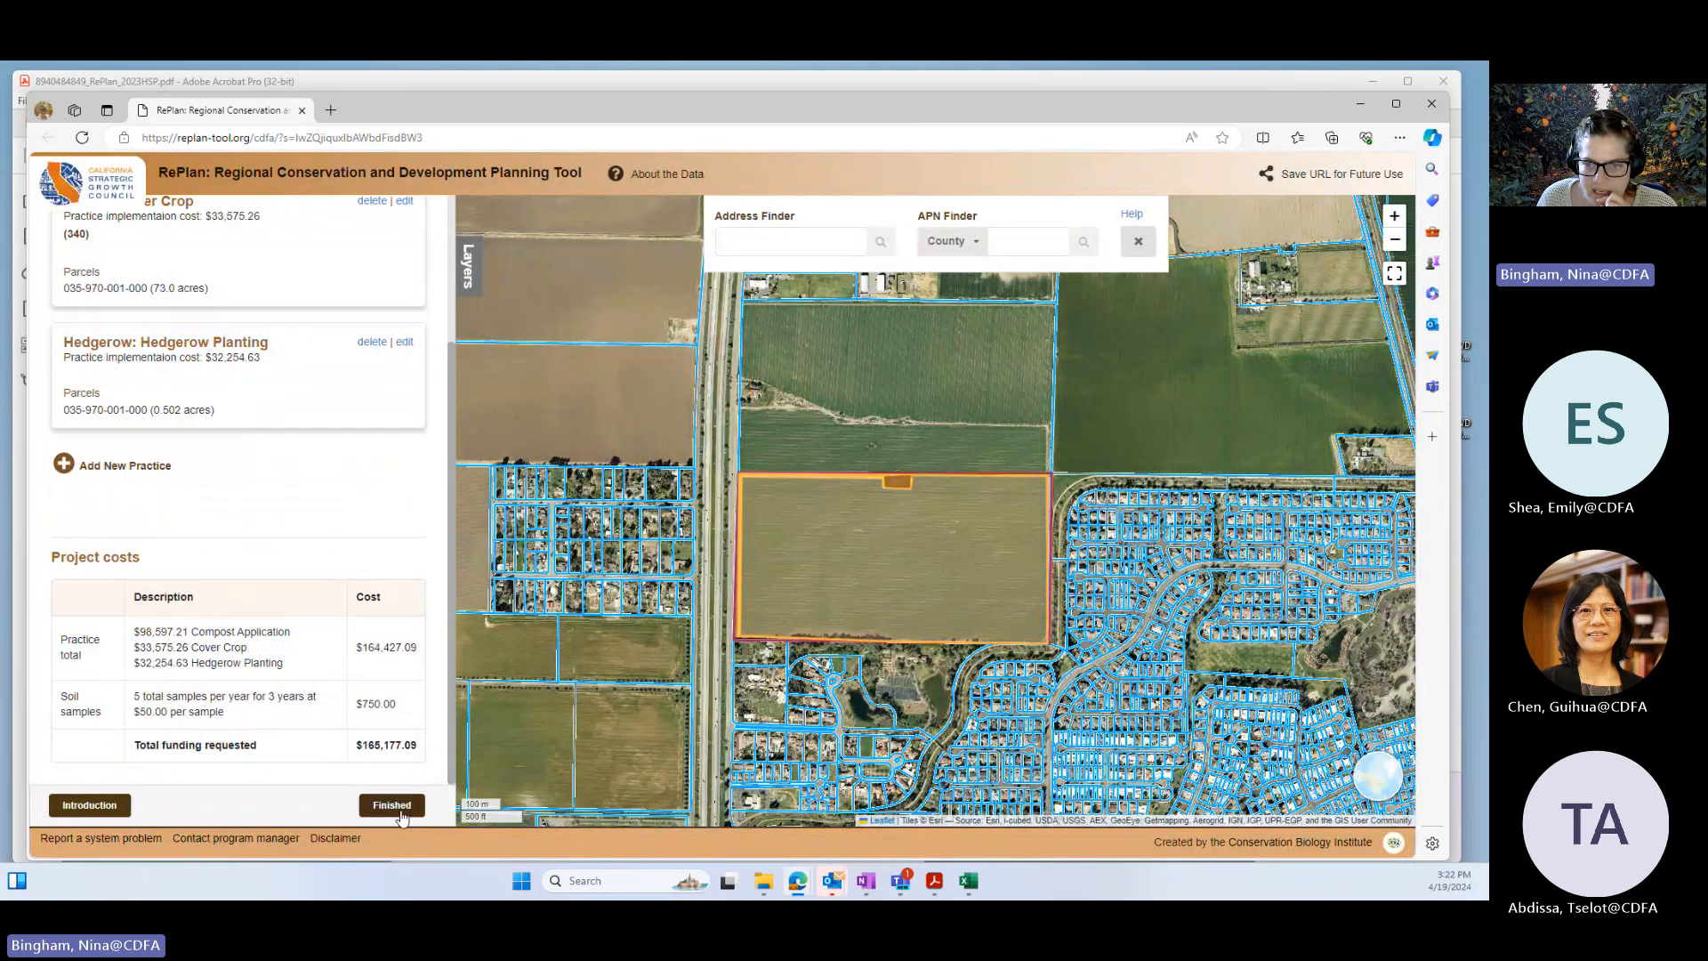
- Finish the revised project and download both its PDF and Excel reports again, keeping the carbon registry answer at Yes
left_click(398, 806)
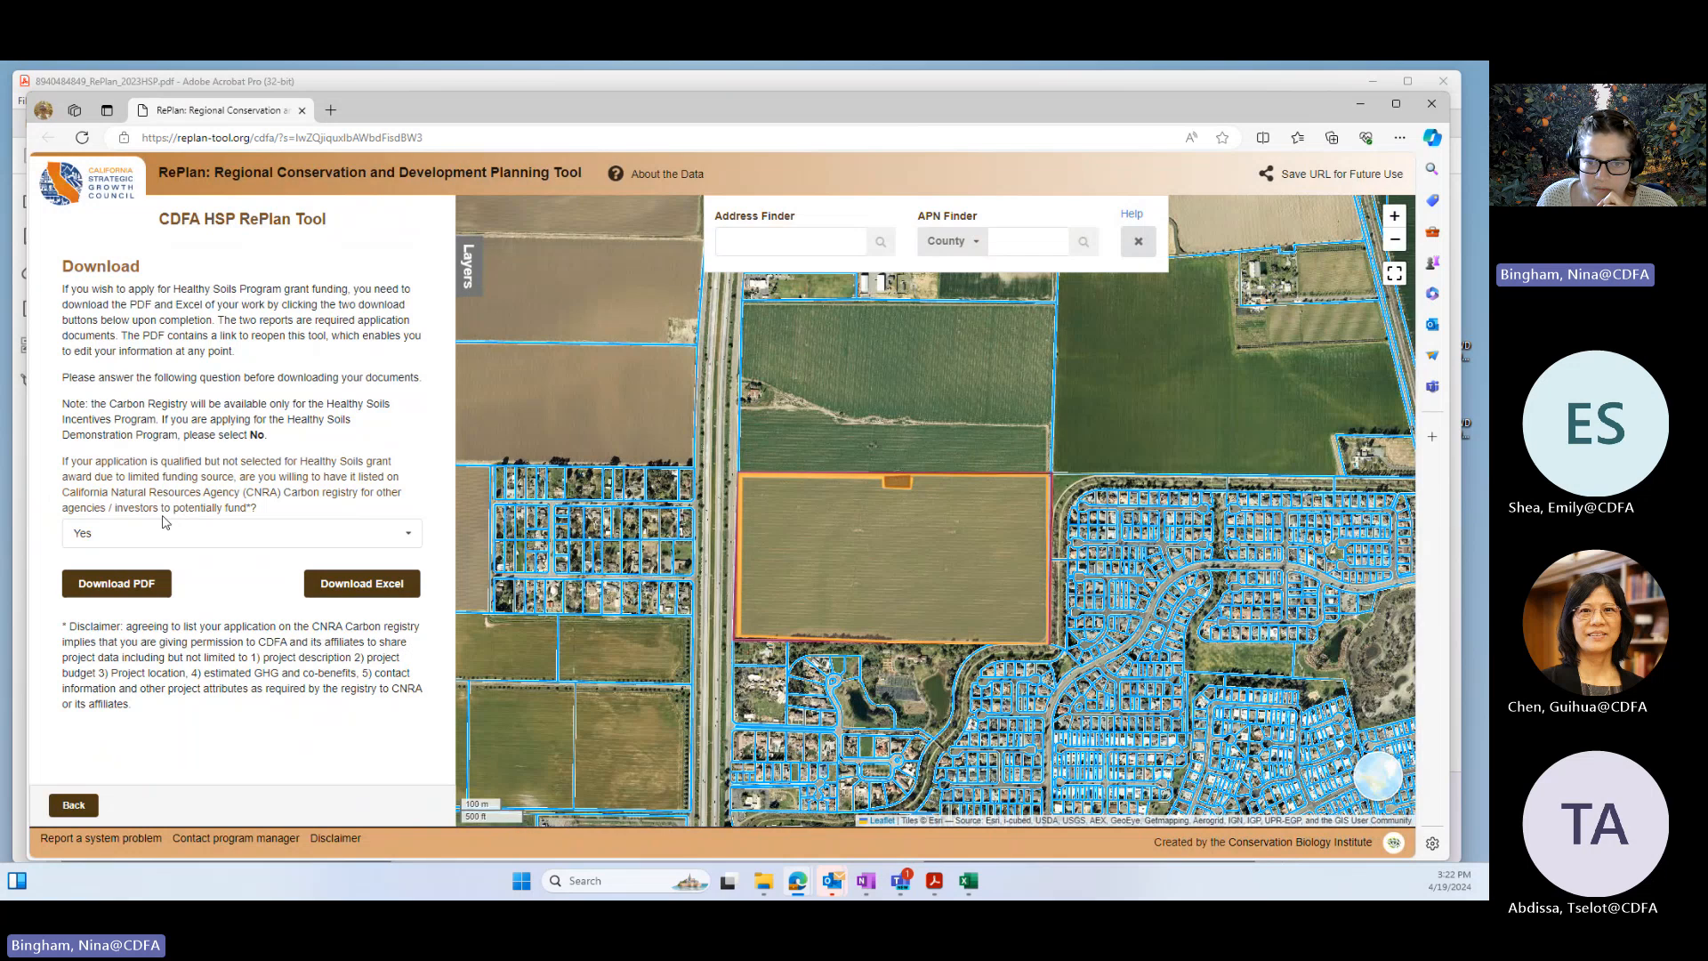
left_click(136, 588)
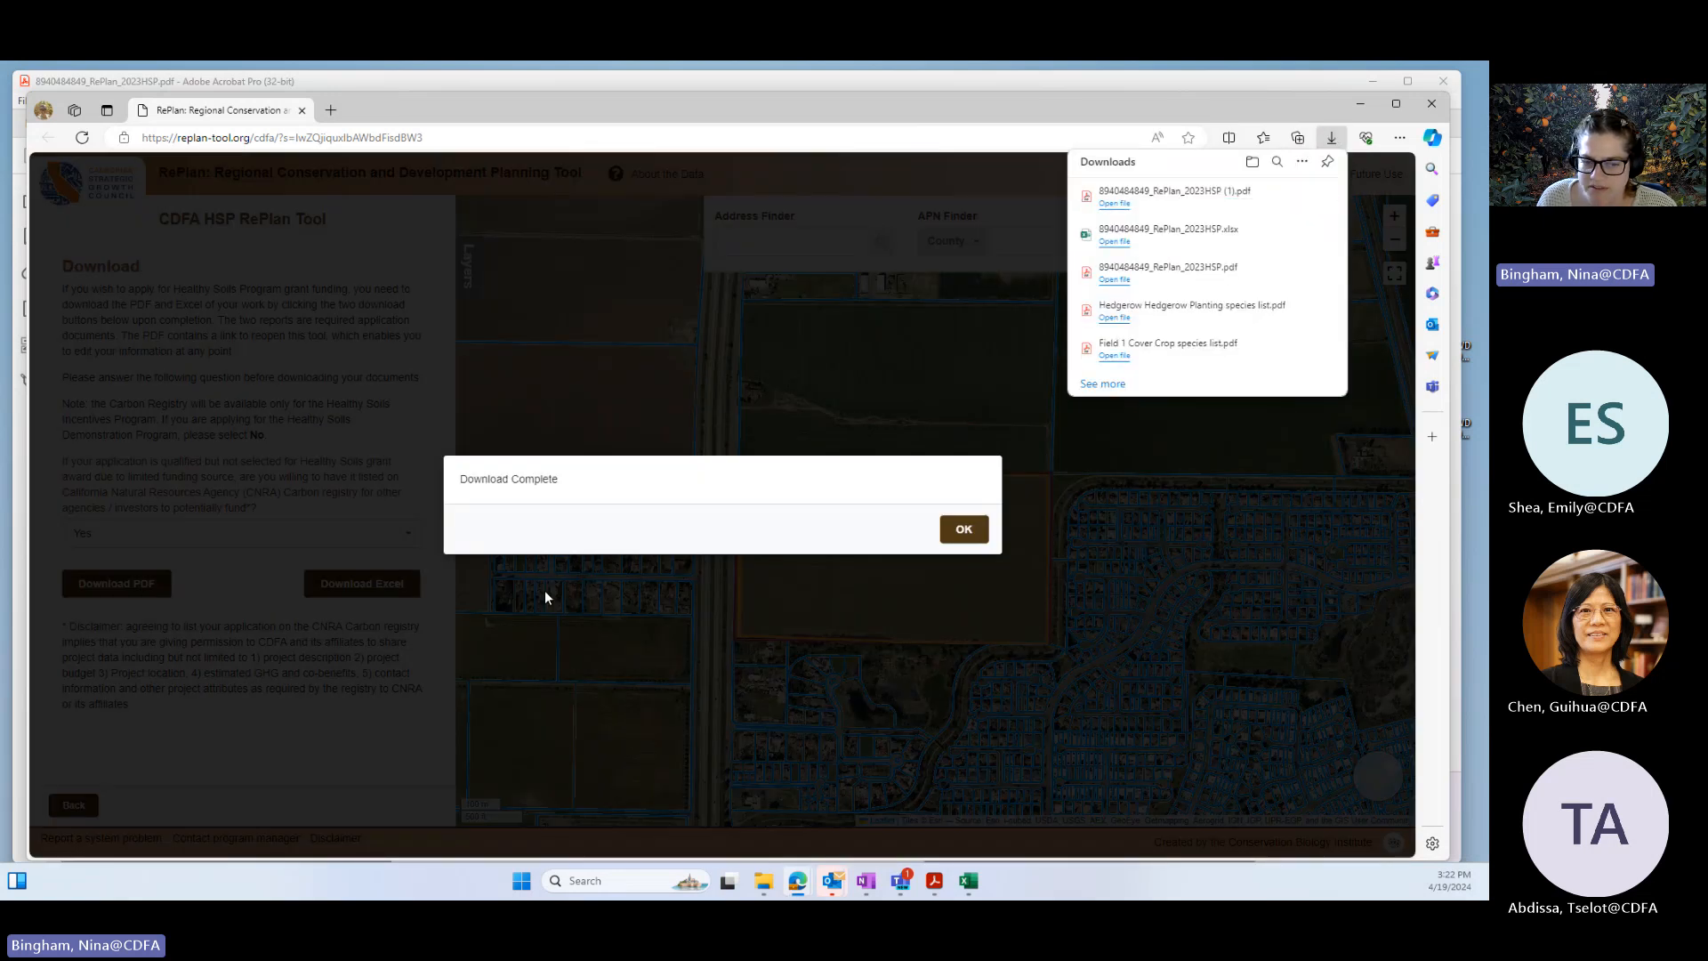
left_click(964, 530)
left_click(396, 586)
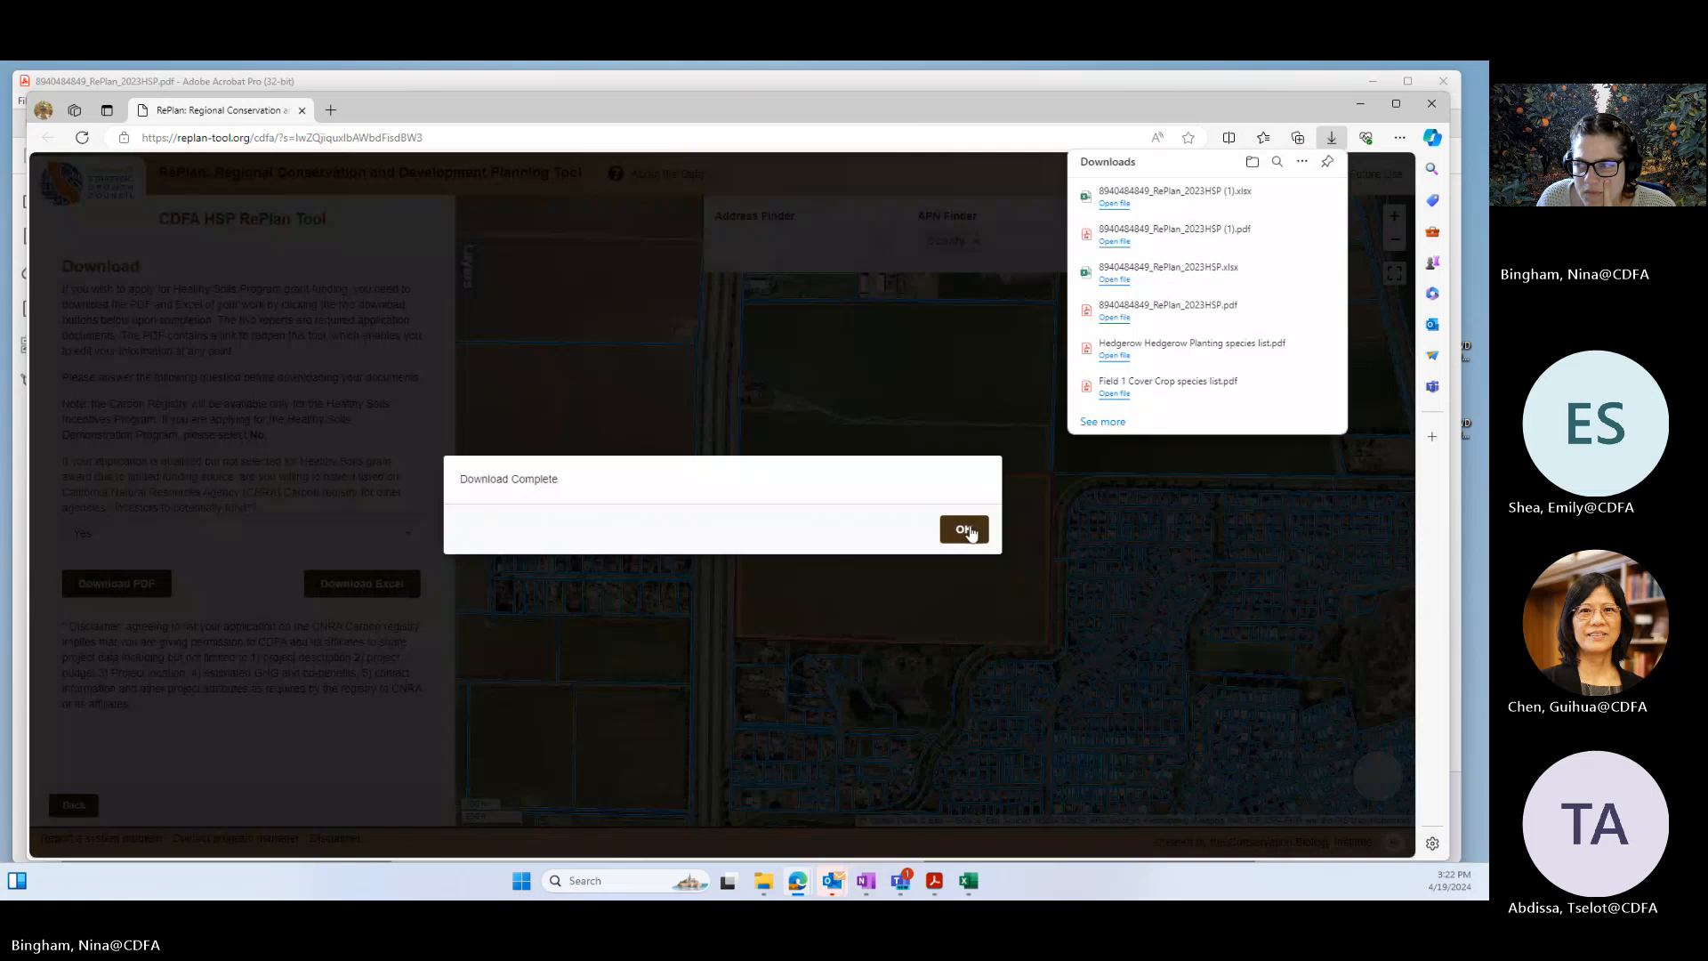
left_click(968, 530)
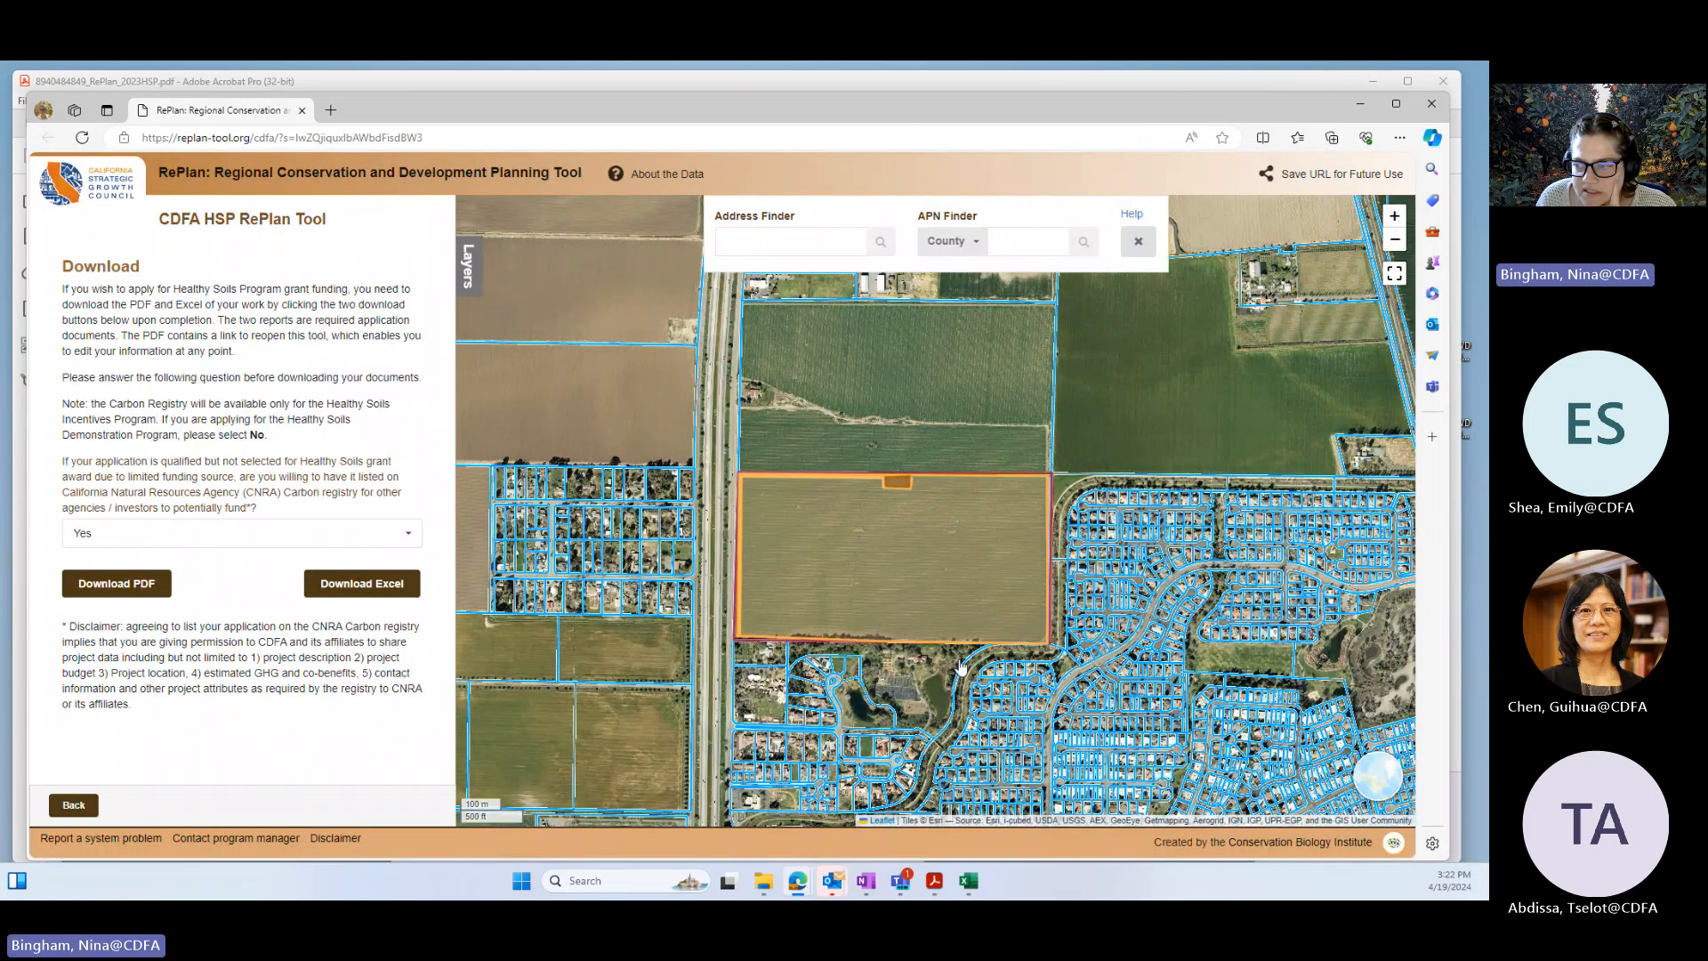
- Examine the field on the map up close, following the hedgerow line and Field 1 boundary to the northwest corner
scroll(959, 538, "up", 4)
left_click_drag(959, 538, 1117, 866)
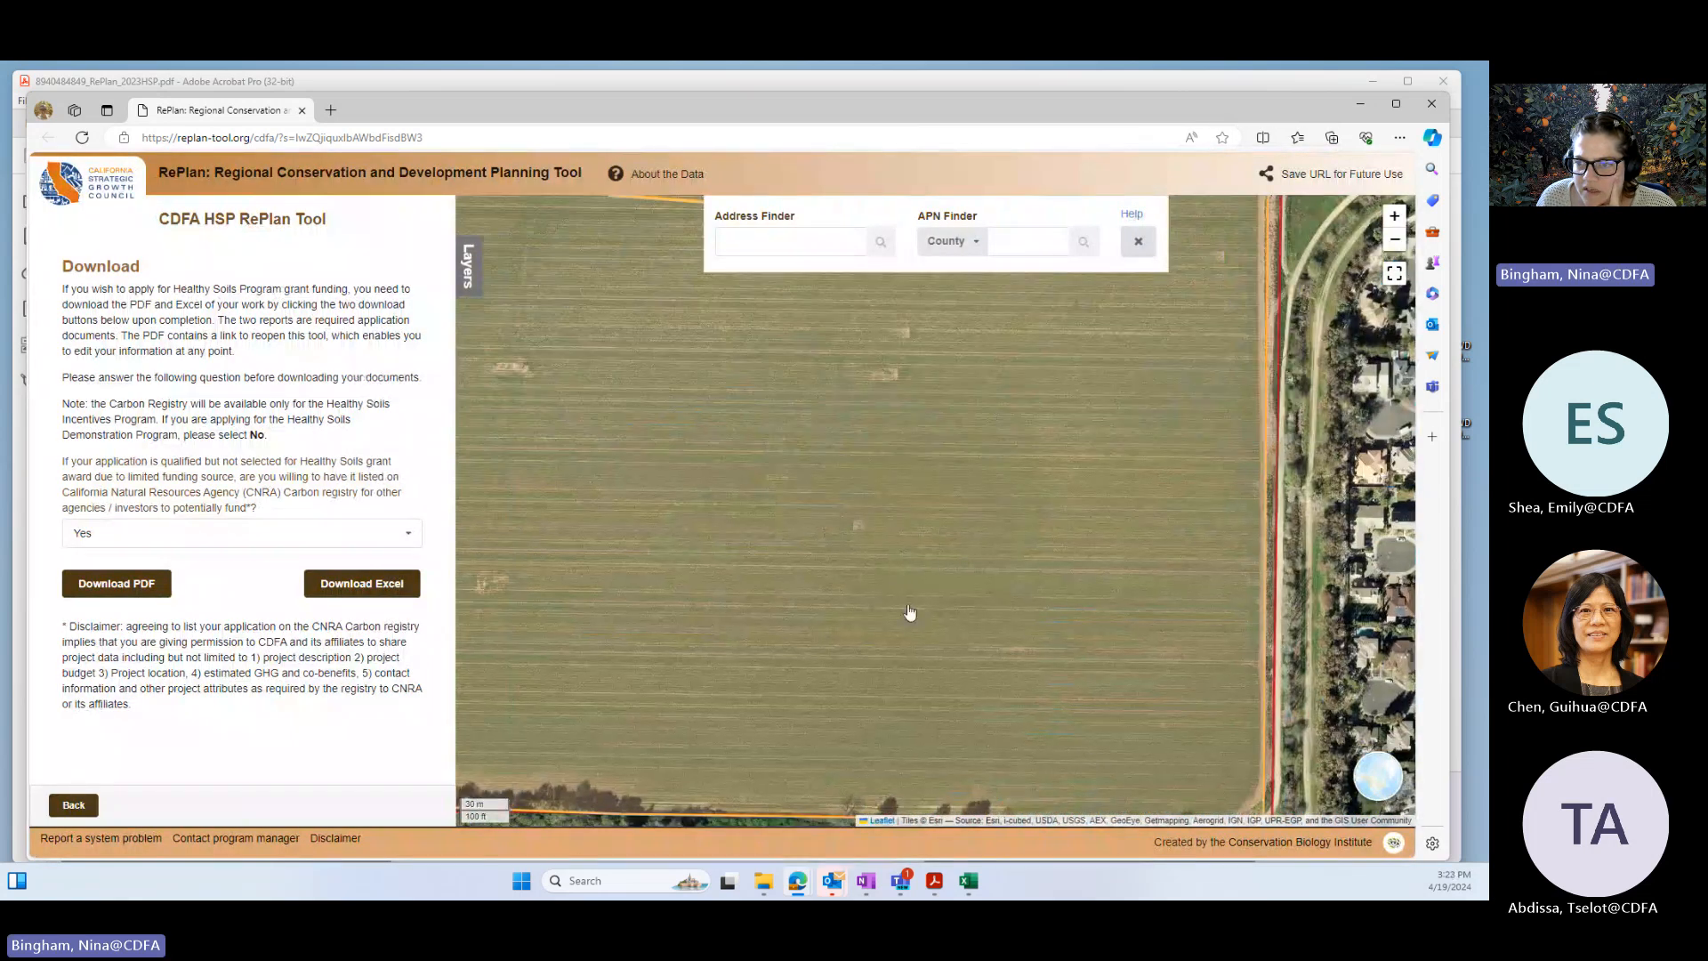
left_click_drag(909, 614, 1113, 703)
left_click_drag(1027, 649, 1112, 781)
left_click_drag(797, 496, 1184, 666)
left_click_drag(811, 587, 728, 647)
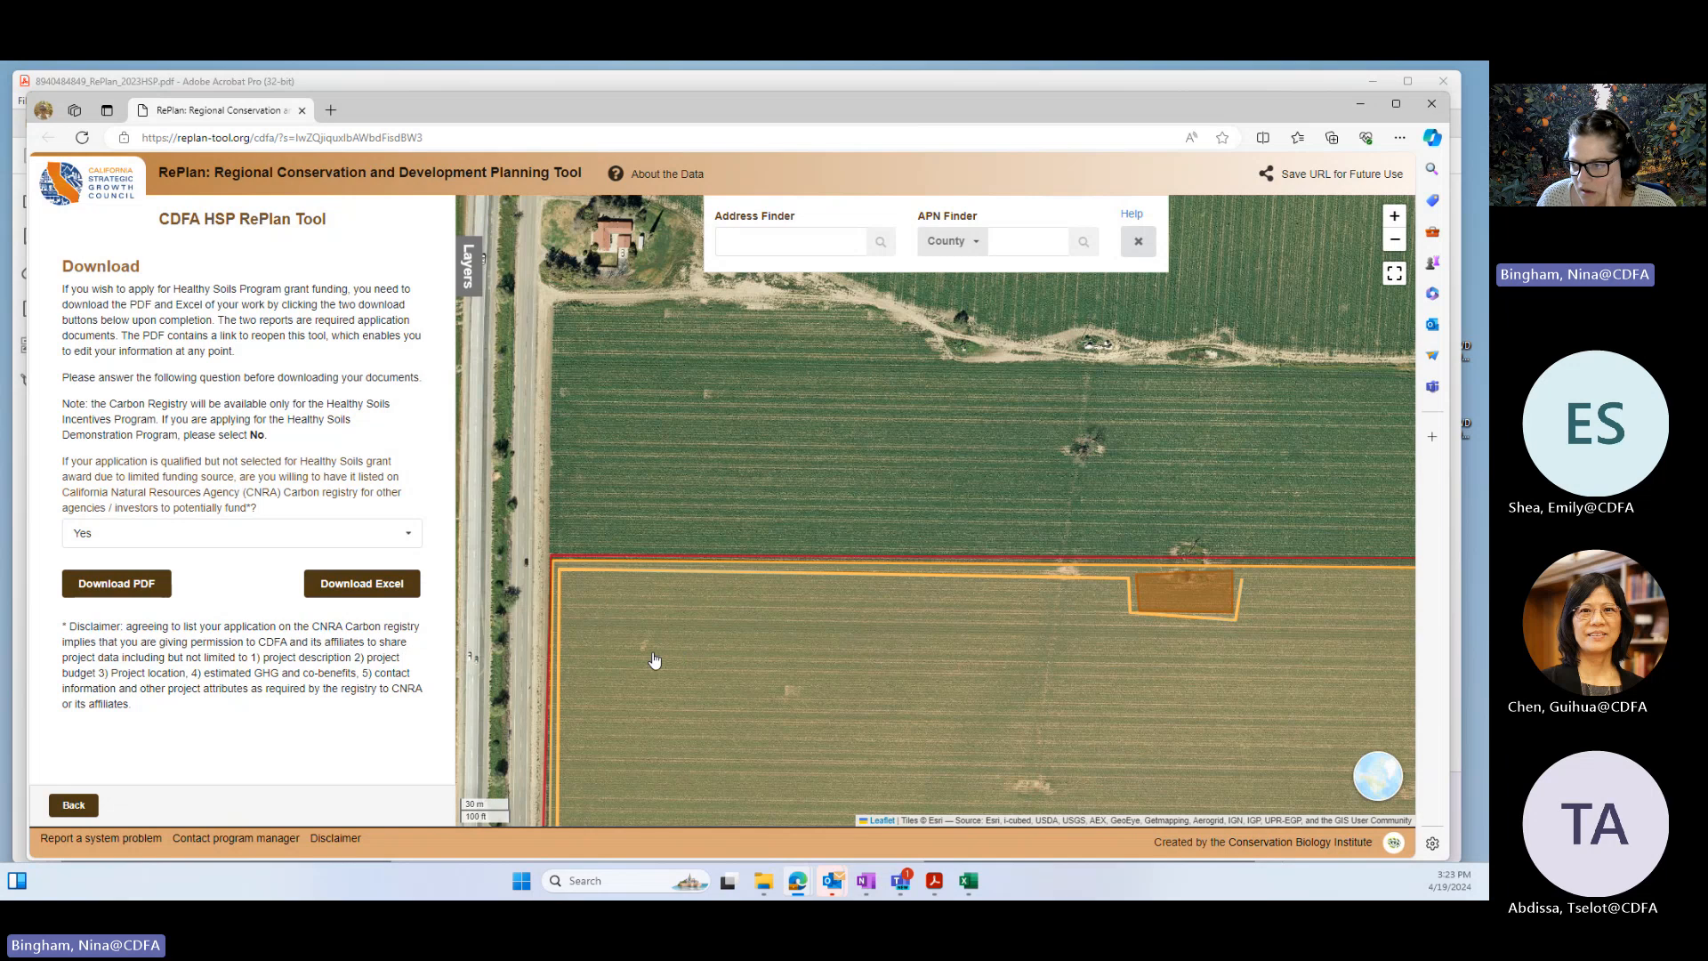
scroll(652, 663, "up", 1)
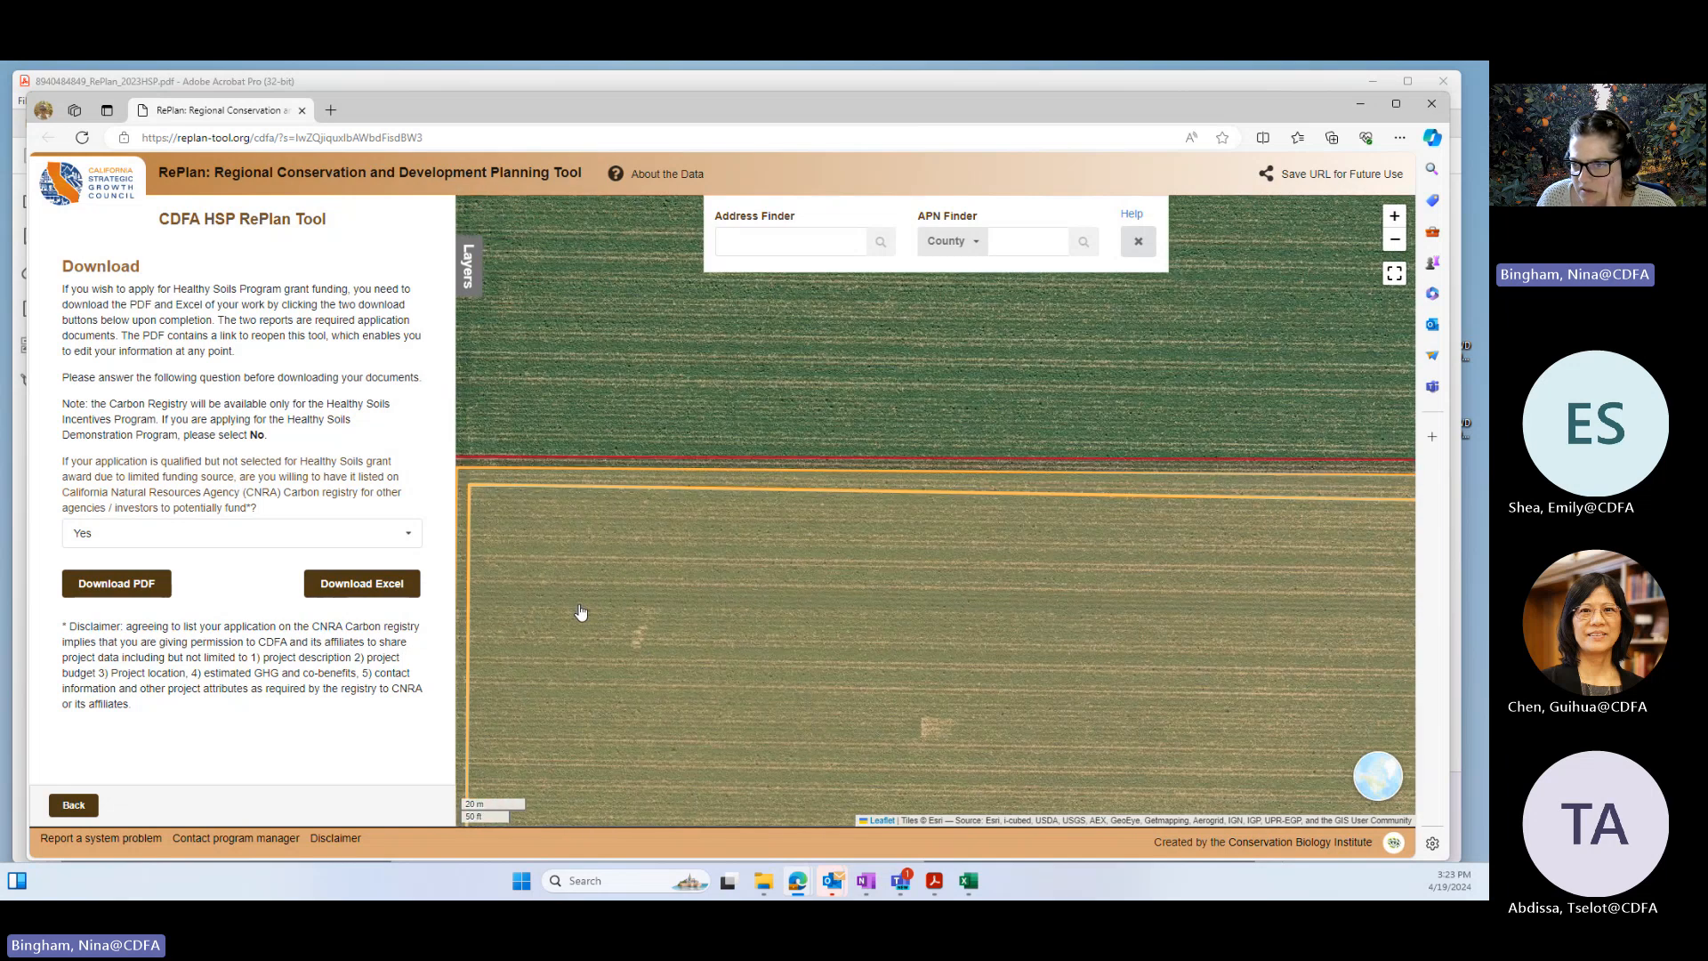
left_click_drag(581, 612, 604, 626)
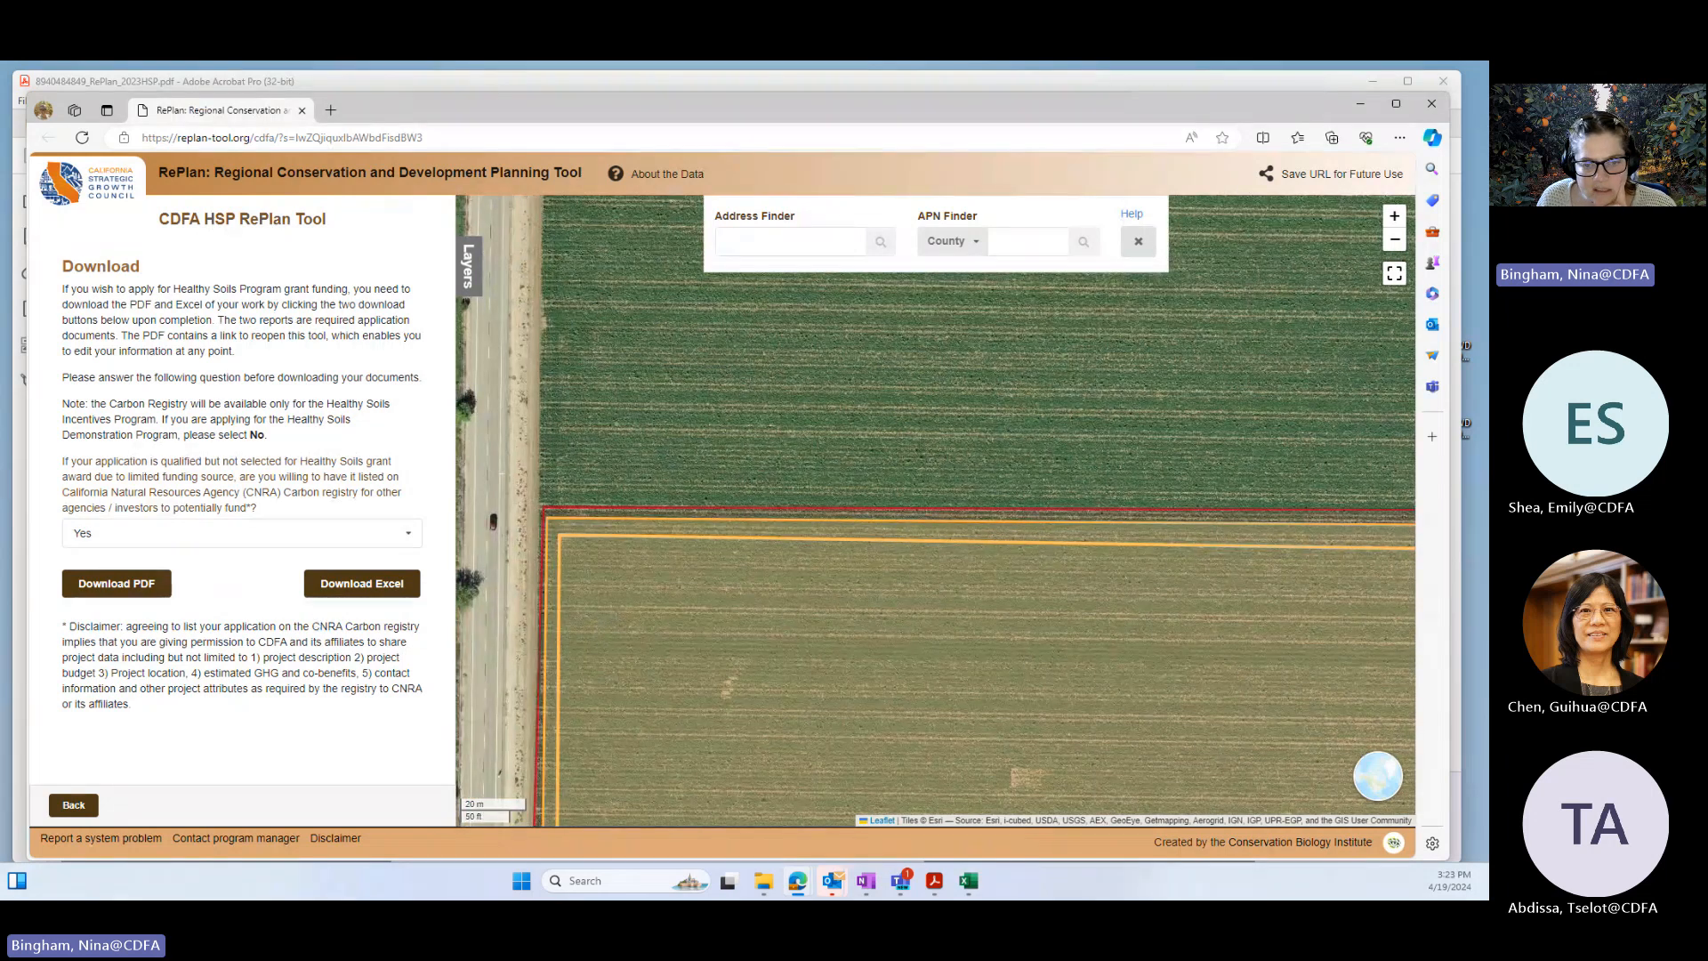